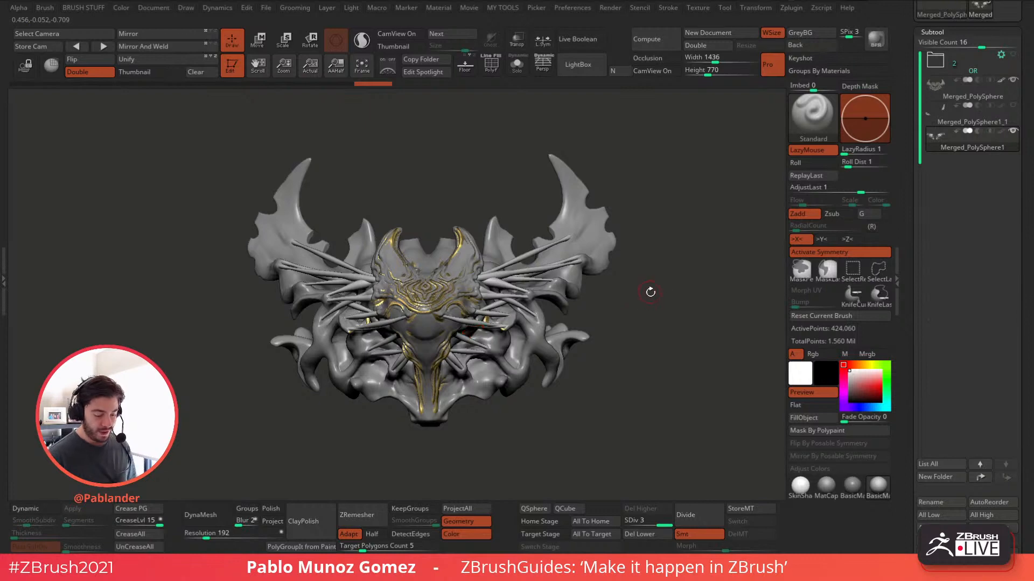
# - Fill the Merged_PolySphere mask with the current material only, replacing its gold accents, and switch material painting off again
pyautogui.moveTo(650, 292)
pyautogui.mouseDown()
pyautogui.moveTo(638, 321)
pyautogui.moveTo(644, 358)
pyautogui.moveTo(606, 321)
pyautogui.moveTo(629, 332)
pyautogui.moveTo(649, 311)
pyautogui.moveTo(622, 289)
pyautogui.moveTo(622, 230)
pyautogui.moveTo(619, 261)
pyautogui.moveTo(643, 279)
pyautogui.moveTo(634, 281)
pyautogui.mouseUp()
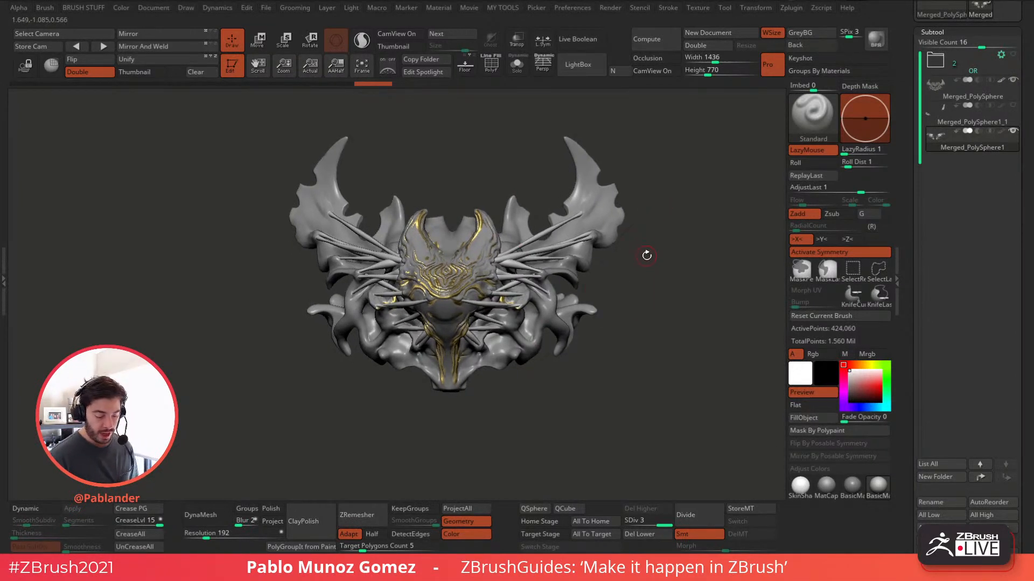
pyautogui.moveTo(646, 254); pyautogui.dragTo(627, 277)
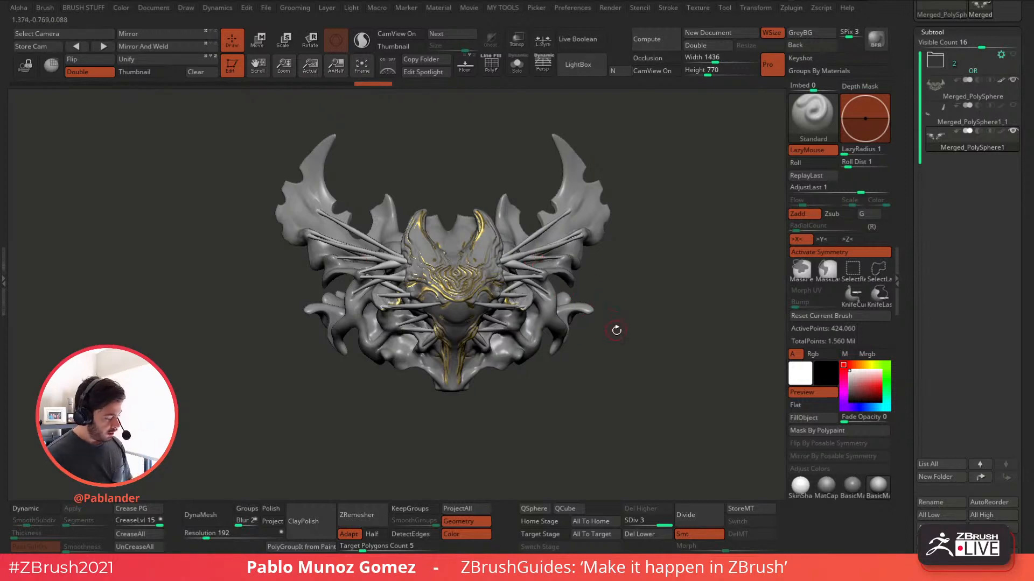
pyautogui.moveTo(606, 305)
pyautogui.mouseDown()
pyautogui.moveTo(669, 293)
pyautogui.moveTo(658, 304)
pyautogui.moveTo(670, 293)
pyautogui.mouseUp()
pyautogui.click(973, 91)
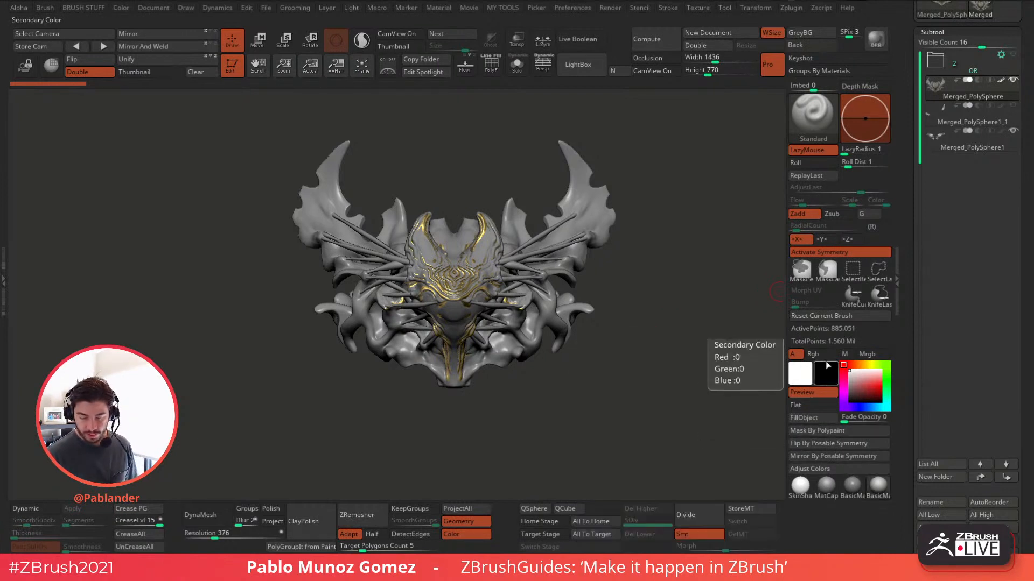
pyautogui.click(846, 354)
pyautogui.click(803, 417)
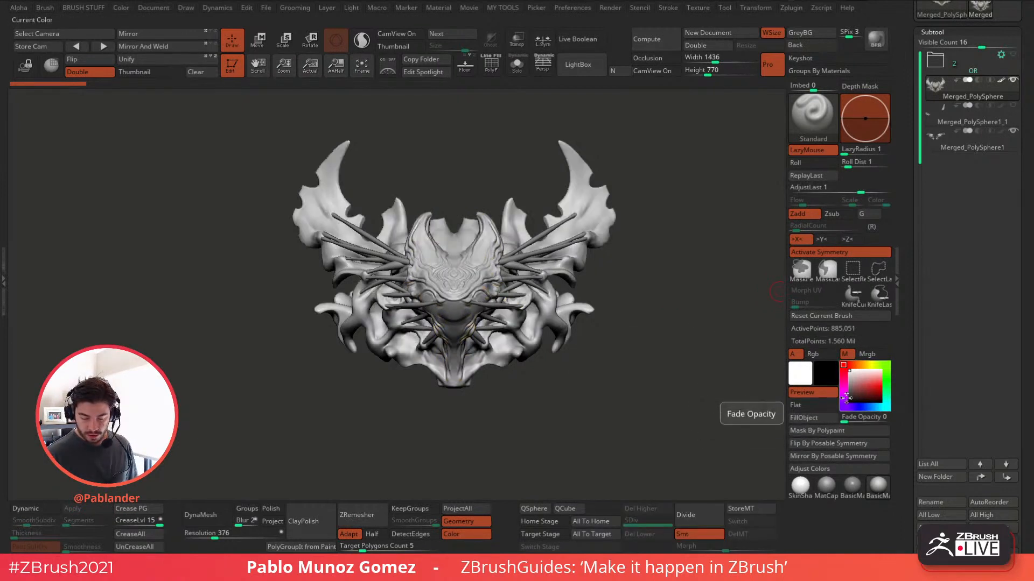
pyautogui.click(845, 355)
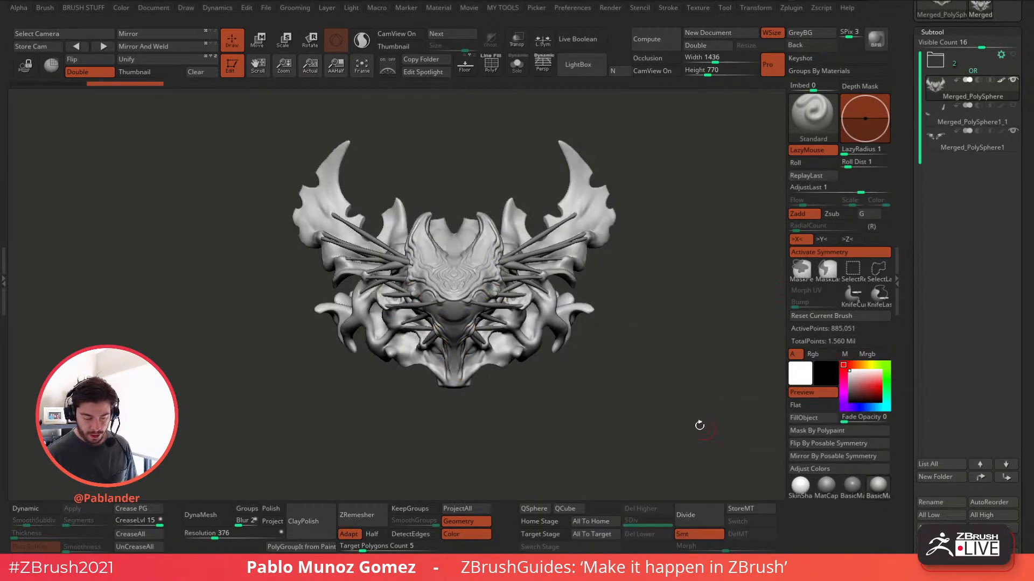
# - Inspect the Merged_PolySphere1 spikes and Merged_PolySphere1_1 strands on the mask, and make Merged_PolySphere the active subtool again
pyautogui.keyDown('alt'); pyautogui.click(519, 252); pyautogui.keyUp('alt')
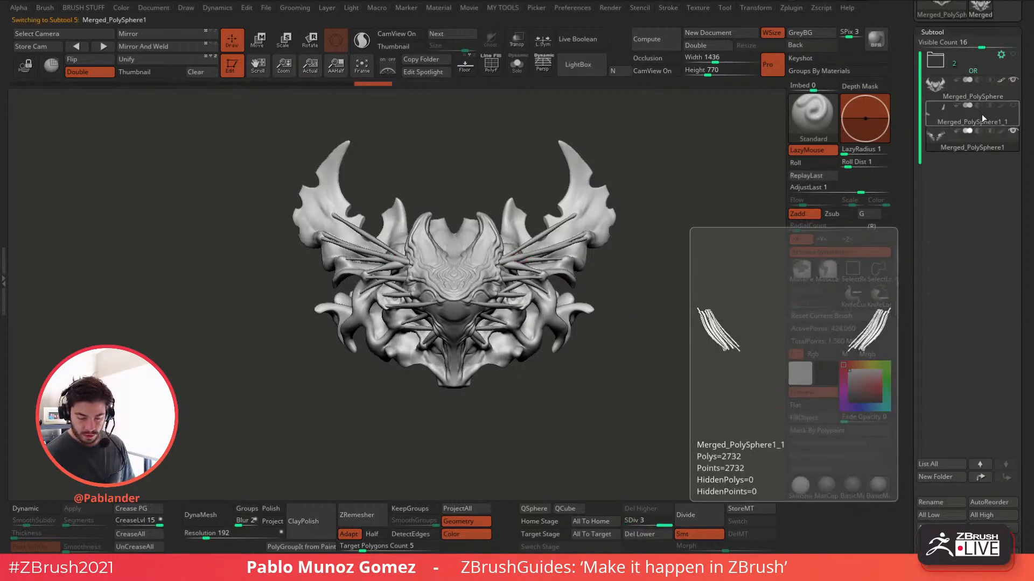
pyautogui.click(981, 114)
pyautogui.moveTo(1016, 104)
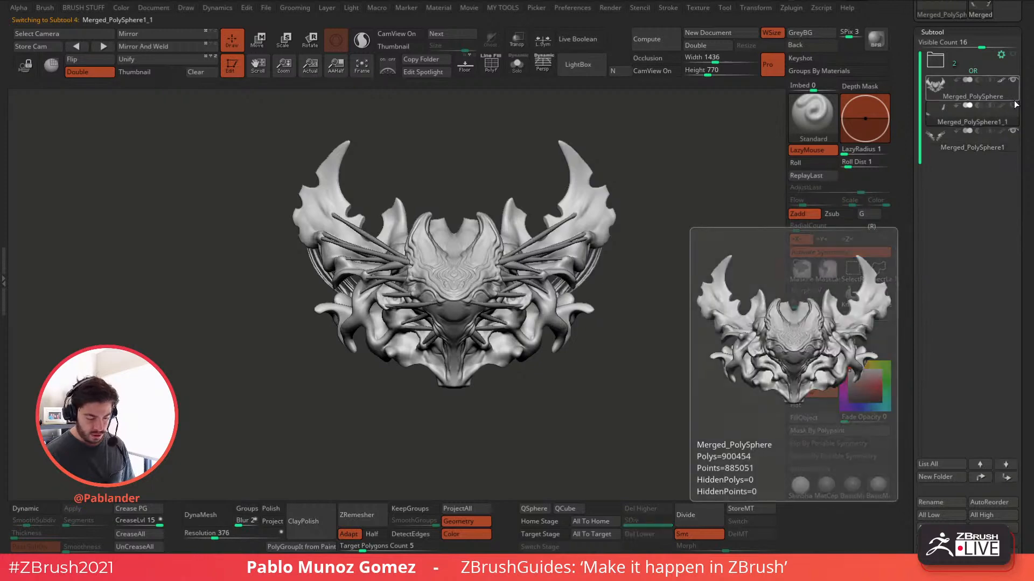
pyautogui.moveTo(734, 200); pyautogui.dragTo(674, 230)
pyautogui.click(990, 141)
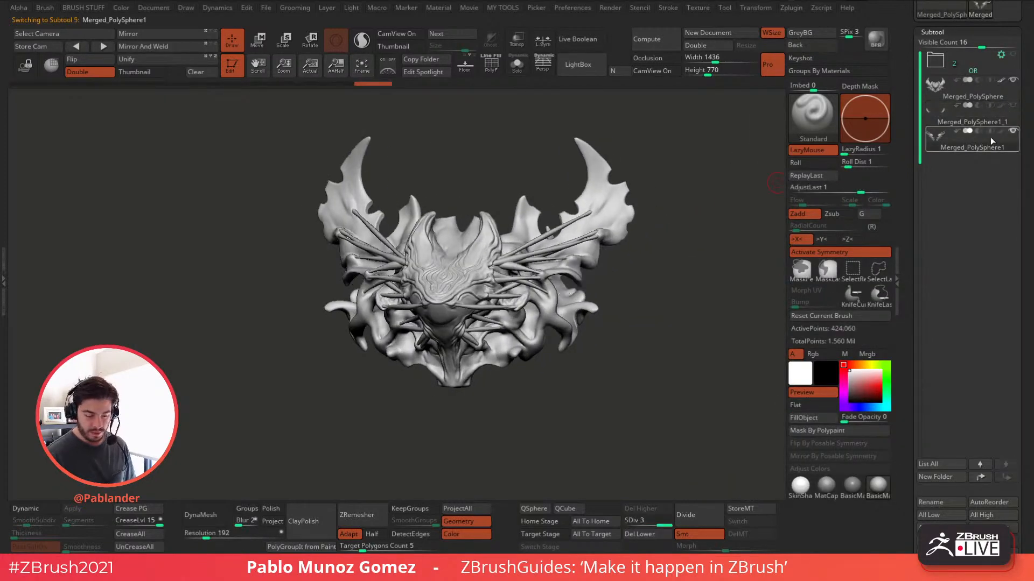
pyautogui.keyDown('shift'); pyautogui.moveTo(682, 304); pyautogui.dragTo(669, 301); pyautogui.keyUp('shift')
pyautogui.click(990, 92)
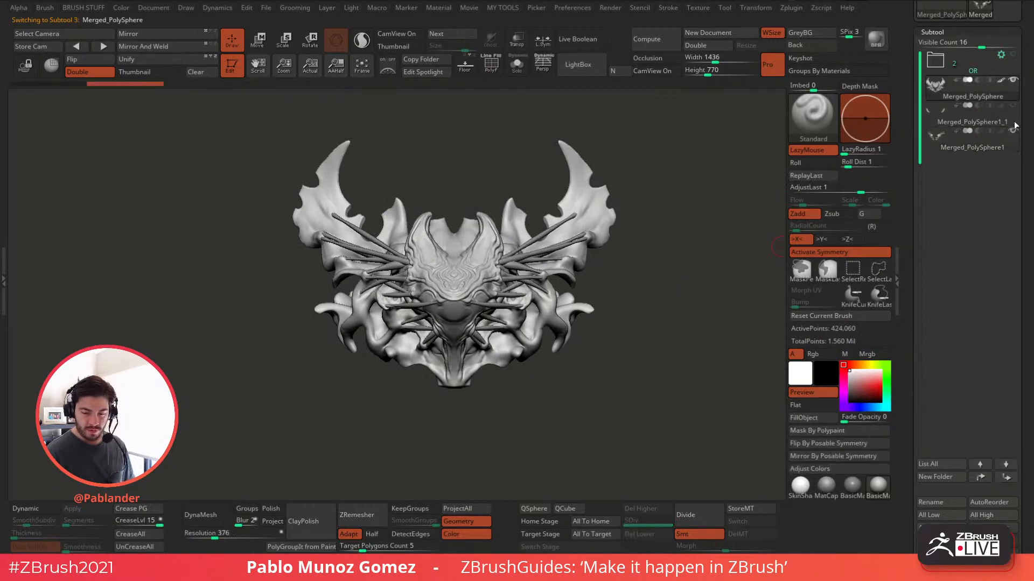
# - Hide the Merged_PolySphere1 spikes and reduce the subtool list's visible count to 12
pyautogui.moveTo(1013, 128)
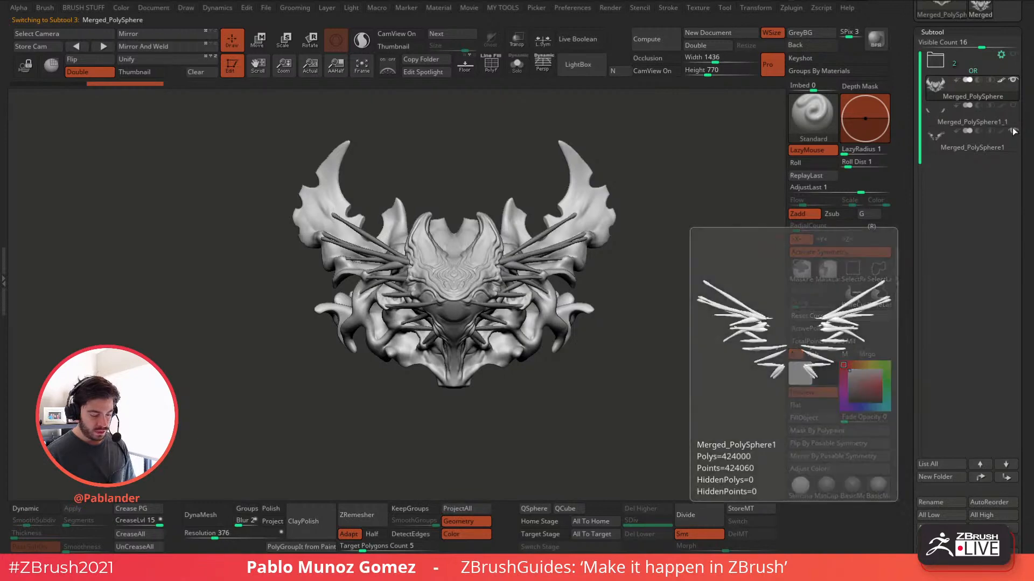
pyautogui.moveTo(601, 375)
pyautogui.mouseDown()
pyautogui.moveTo(473, 376)
pyautogui.moveTo(673, 279)
pyautogui.moveTo(618, 349)
pyautogui.moveTo(603, 352)
pyautogui.moveTo(594, 319)
pyautogui.mouseUp()
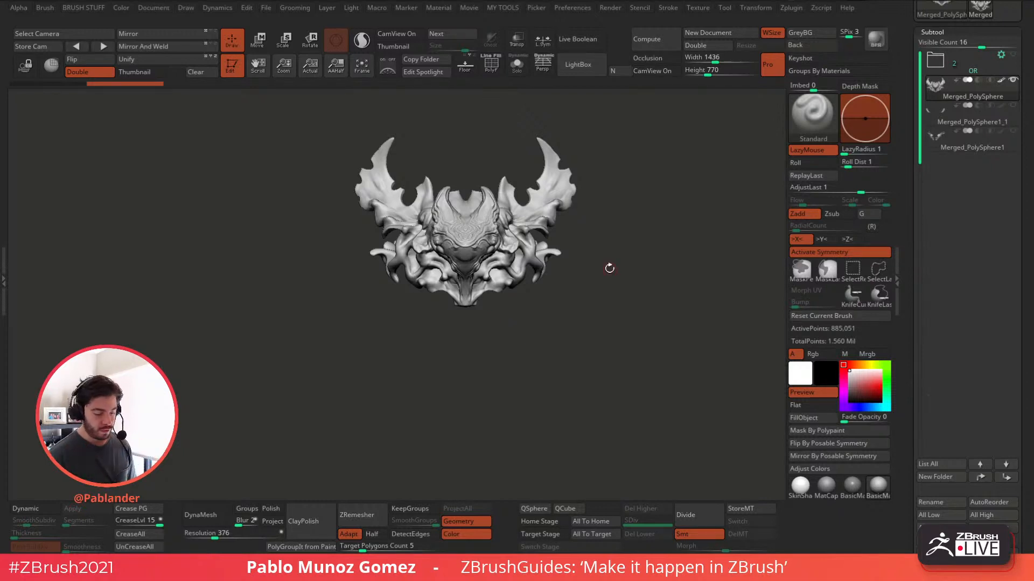
pyautogui.moveTo(620, 270); pyautogui.dragTo(602, 268)
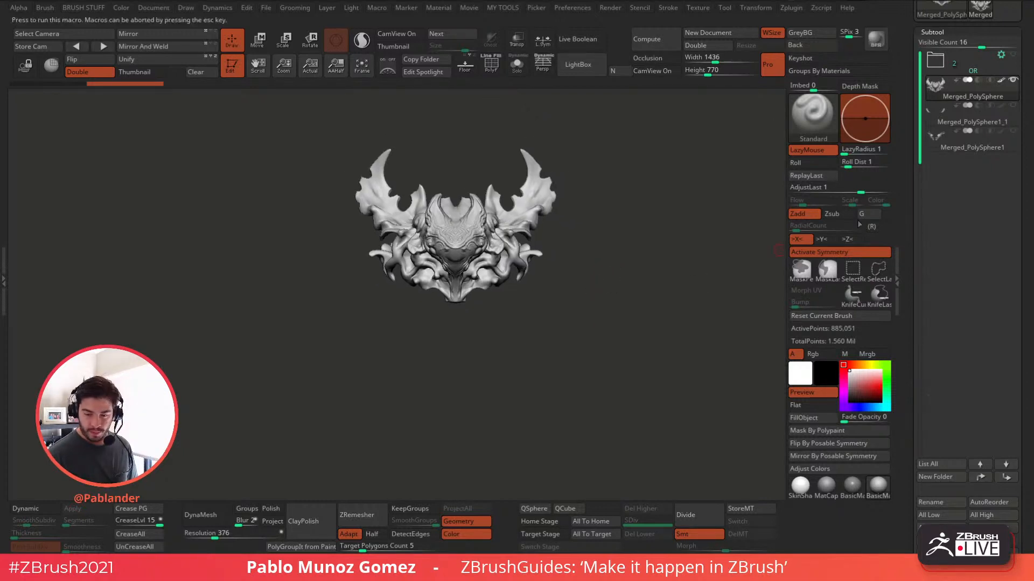
pyautogui.moveTo(981, 43); pyautogui.dragTo(965, 42)
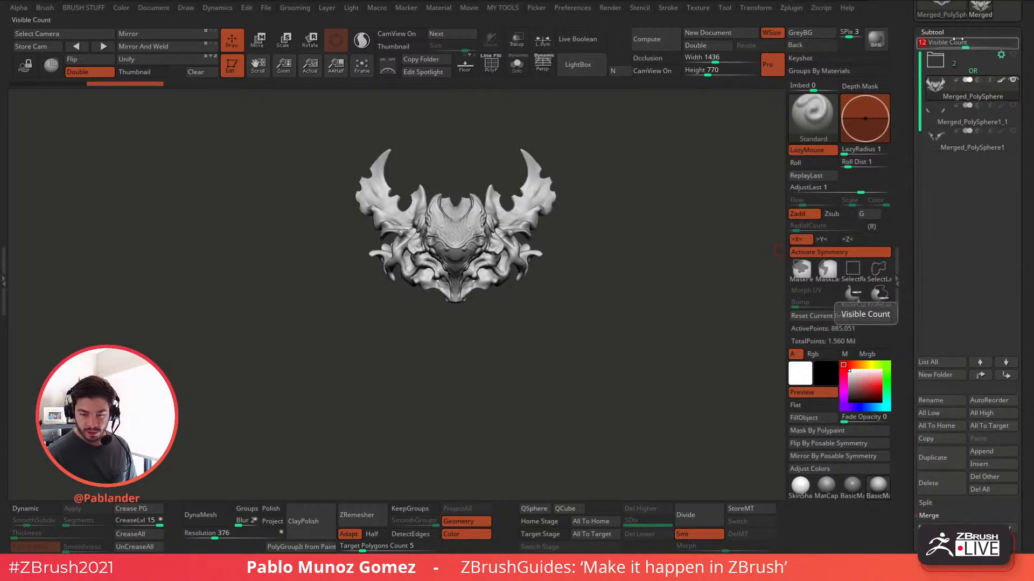
pyautogui.moveTo(694, 362); pyautogui.dragTo(612, 361)
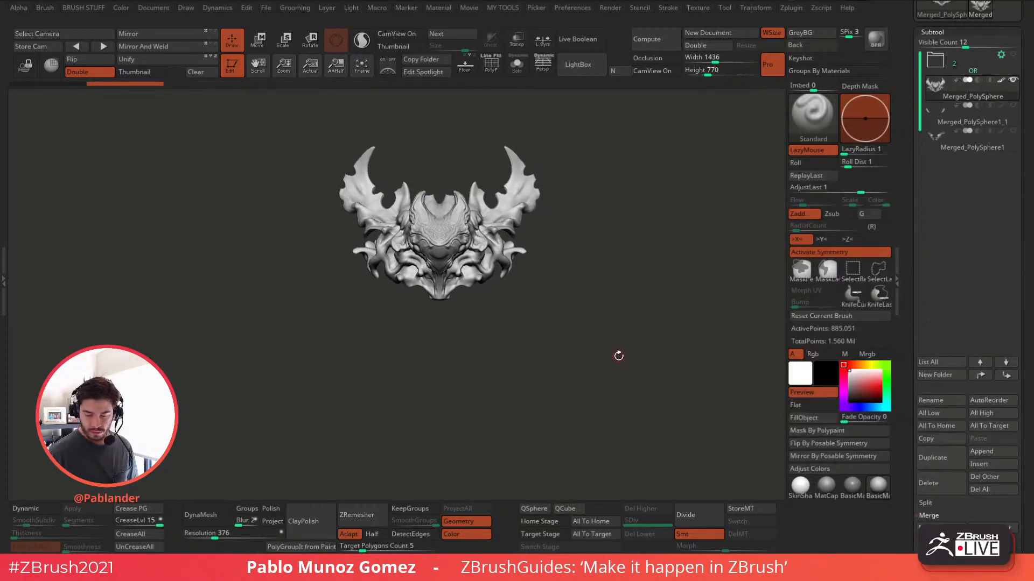
# - Append a ZSphere as a new subtool, make it active, and activate X symmetry for it
pyautogui.click(988, 450)
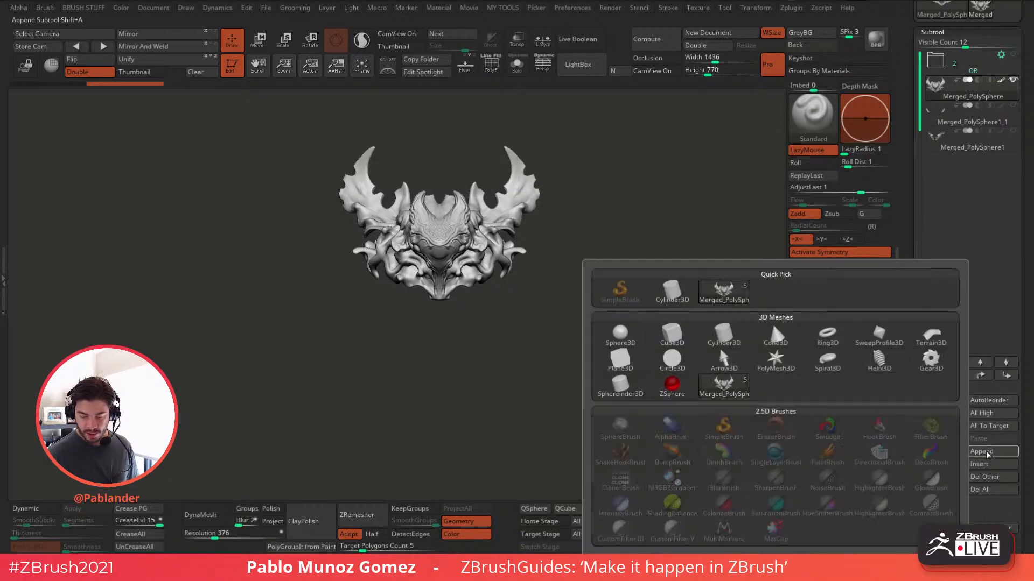
pyautogui.click(719, 346)
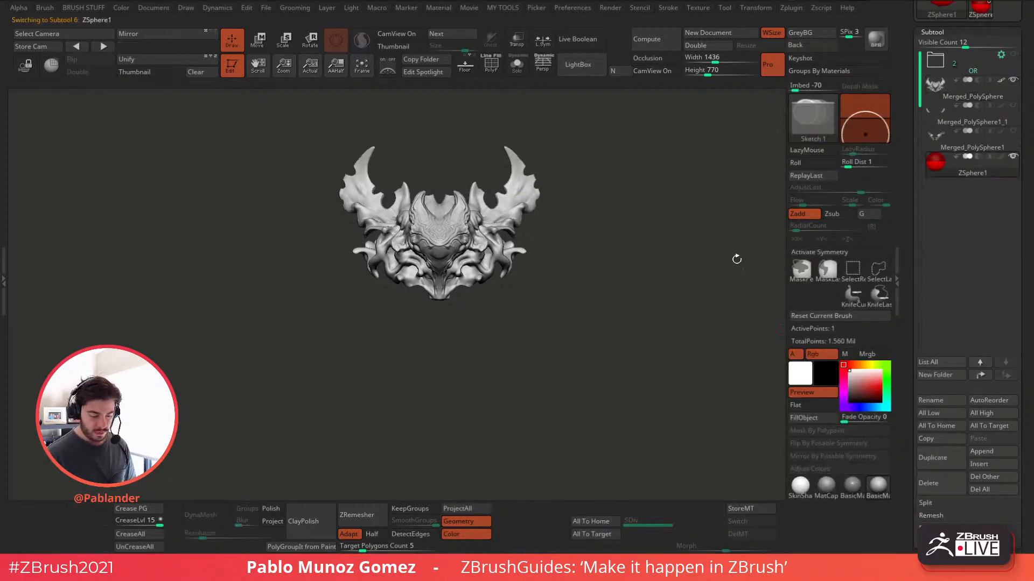
pyautogui.click(515, 66)
pyautogui.click(516, 67)
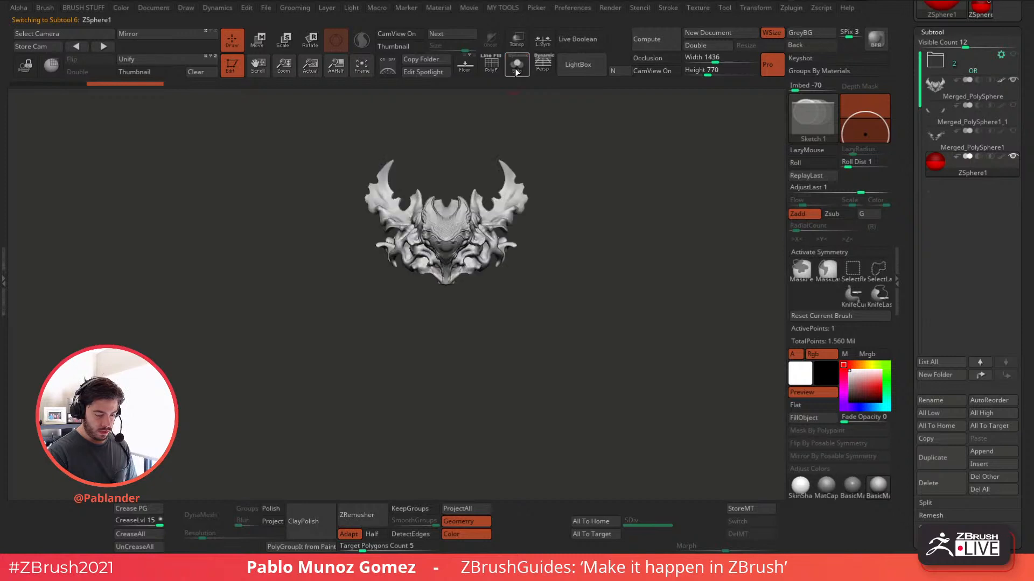
pyautogui.click(844, 252)
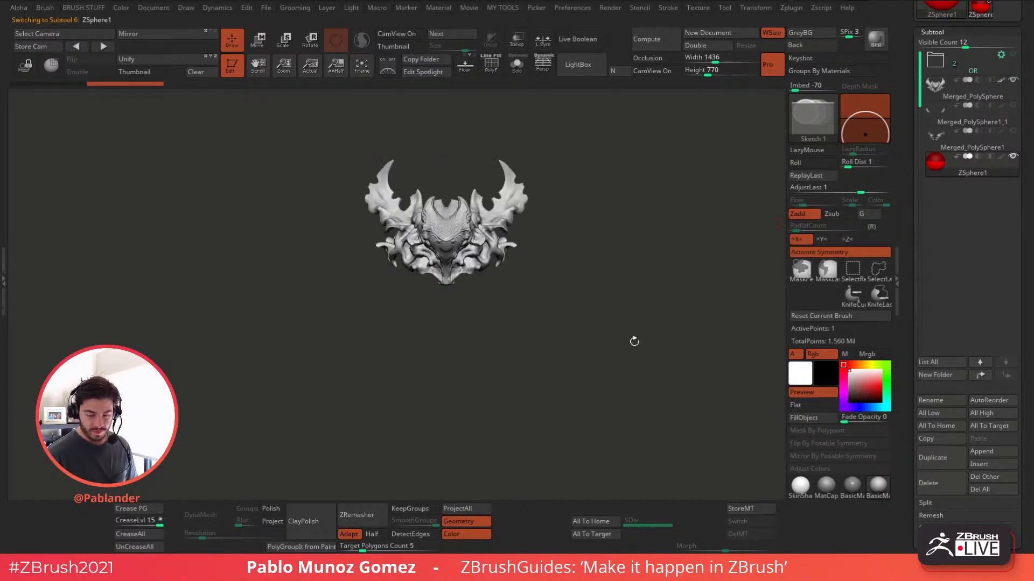
# - Move the ZSphere out of the mask and place it centrally beneath the chin
pyautogui.click(258, 40)
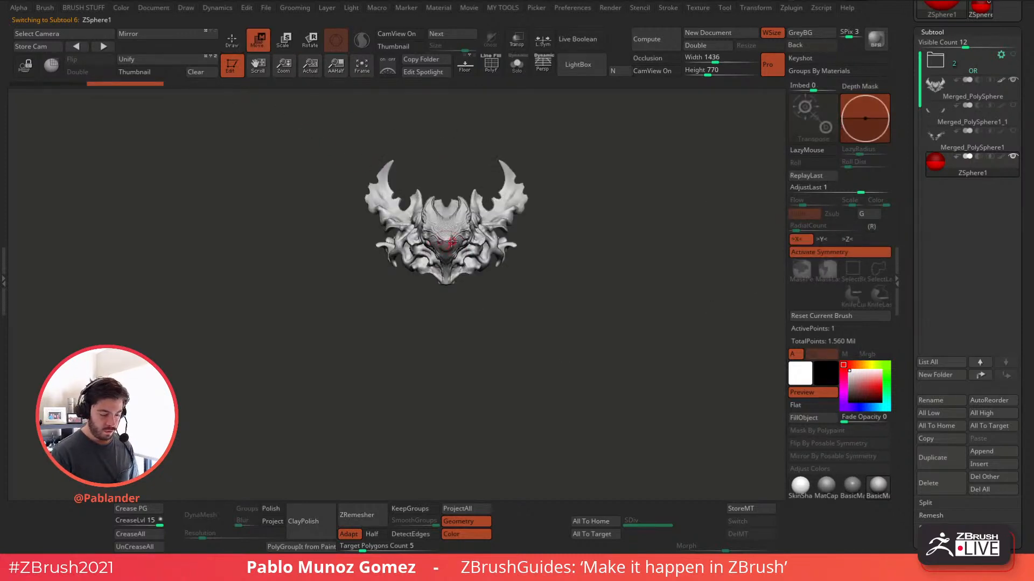
pyautogui.moveTo(445, 247)
pyautogui.mouseDown()
pyautogui.moveTo(450, 277)
pyautogui.moveTo(527, 321)
pyautogui.moveTo(530, 284)
pyautogui.mouseUp()
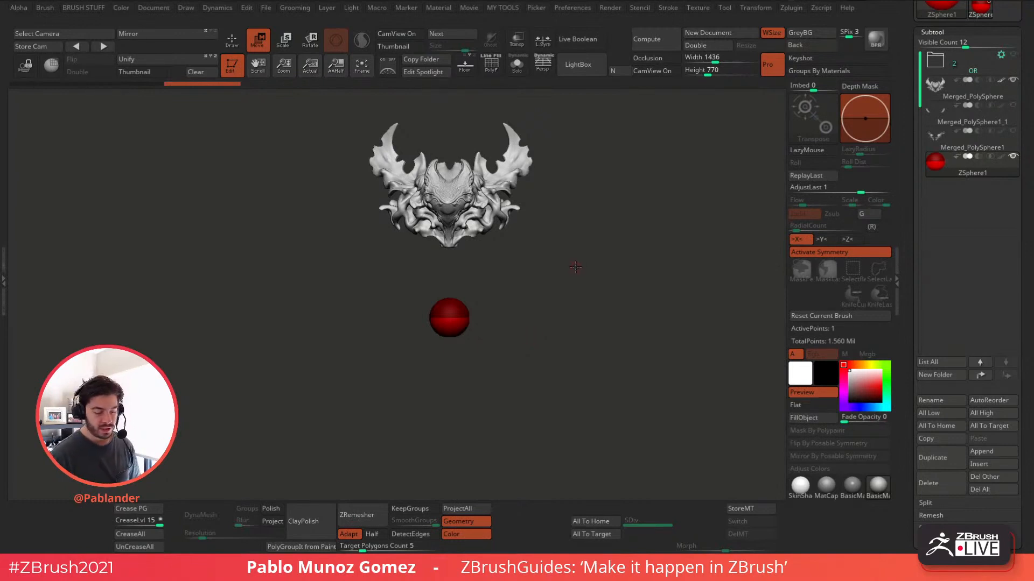
pyautogui.moveTo(551, 287); pyautogui.dragTo(498, 324)
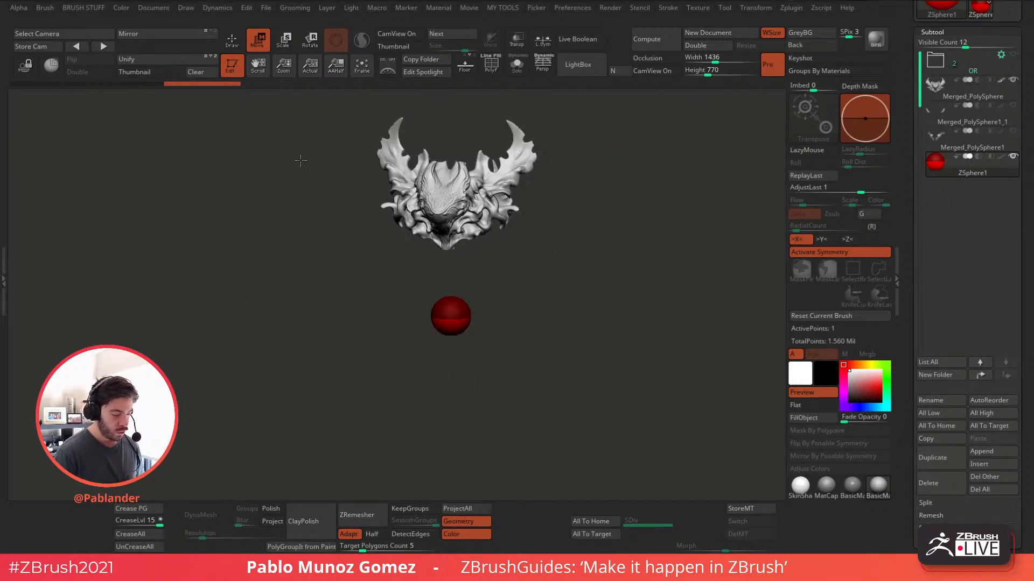
pyautogui.press('q')
pyautogui.click(260, 42)
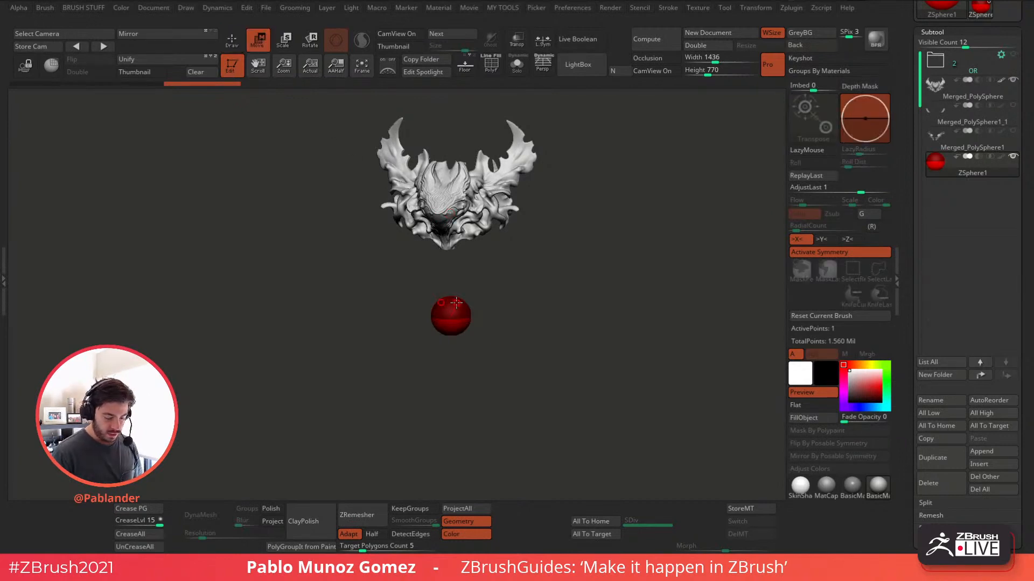
pyautogui.moveTo(457, 304); pyautogui.dragTo(460, 276)
pyautogui.hotkey('ctrl', 'z')
pyautogui.moveTo(454, 254); pyautogui.dragTo(452, 276)
# - Resize the root ZSphere for the body and isolate it with Solo mode
pyautogui.click(284, 41)
pyautogui.moveTo(454, 343); pyautogui.dragTo(495, 432)
pyautogui.moveTo(559, 318)
pyautogui.keyDown('alt'); pyautogui.mouseDown()
pyautogui.moveTo(577, 309)
pyautogui.moveTo(567, 257)
pyautogui.moveTo(548, 252)
pyautogui.mouseUp(); pyautogui.keyUp('alt')
pyautogui.click(518, 69)
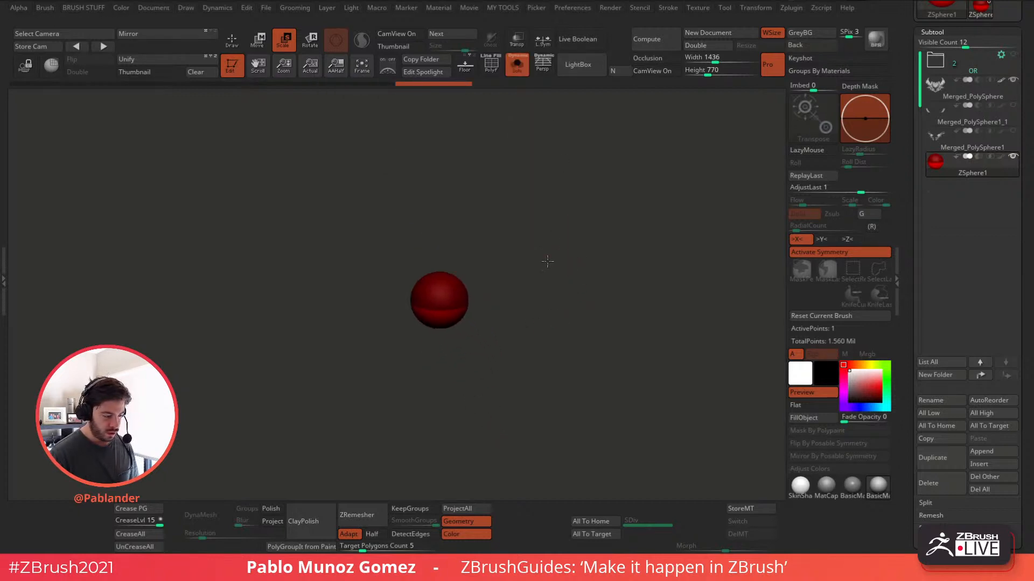
# - Add one similarly sized ZSphere on top of the root and another beneath it to start the torso
pyautogui.click(240, 46)
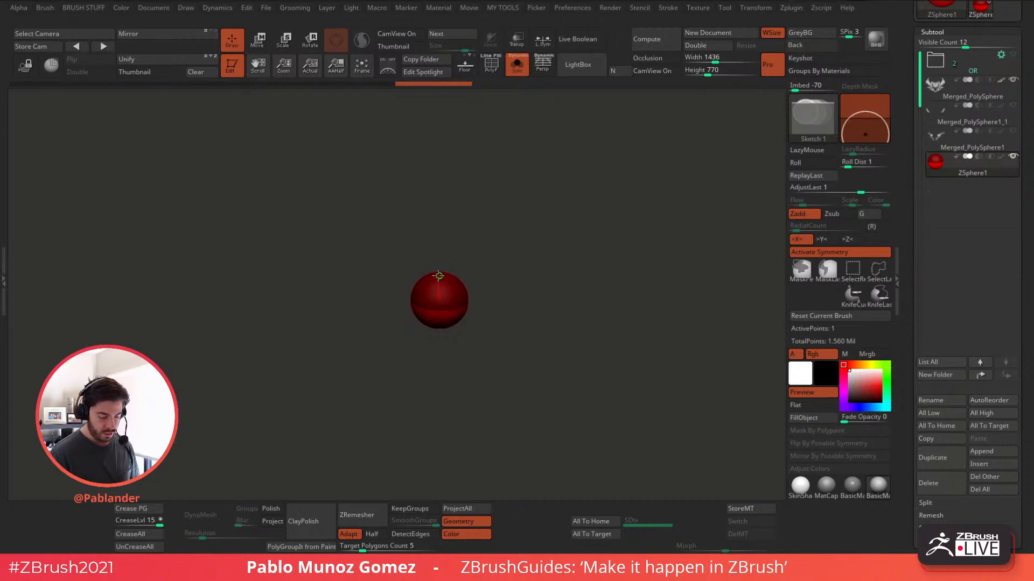
pyautogui.moveTo(438, 276); pyautogui.dragTo(440, 280)
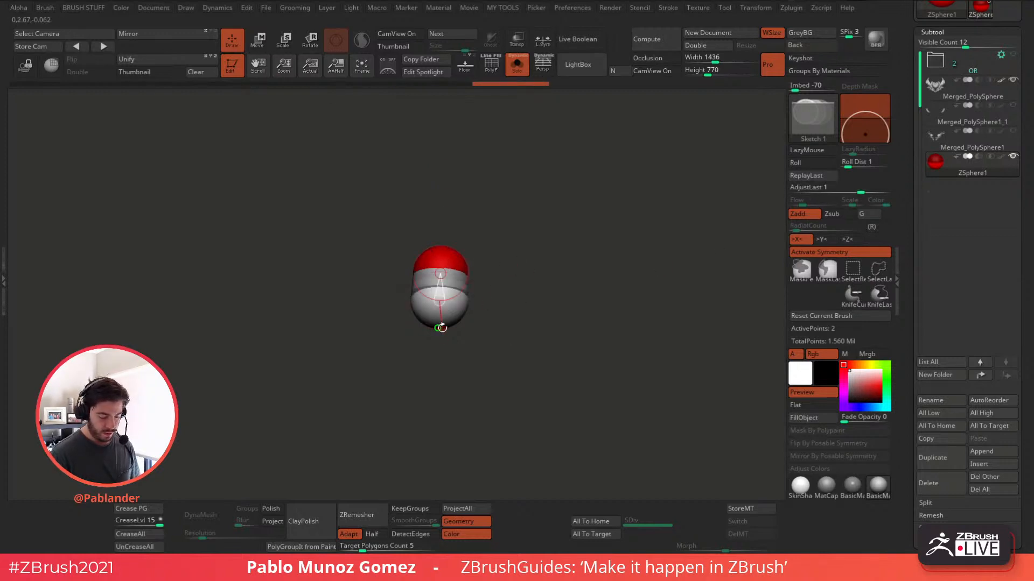
pyautogui.moveTo(441, 328); pyautogui.dragTo(446, 355)
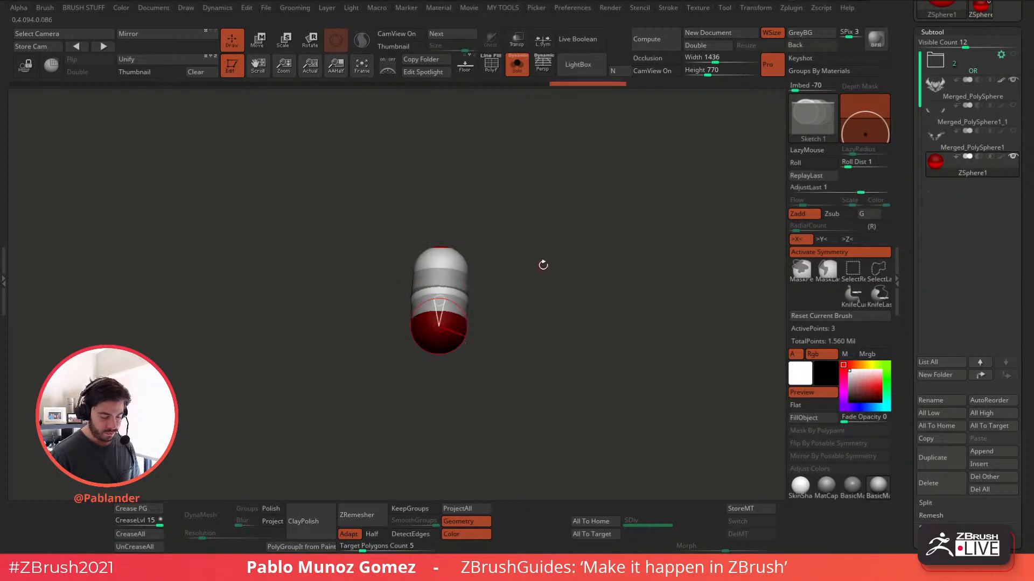
pyautogui.moveTo(543, 265); pyautogui.dragTo(530, 300)
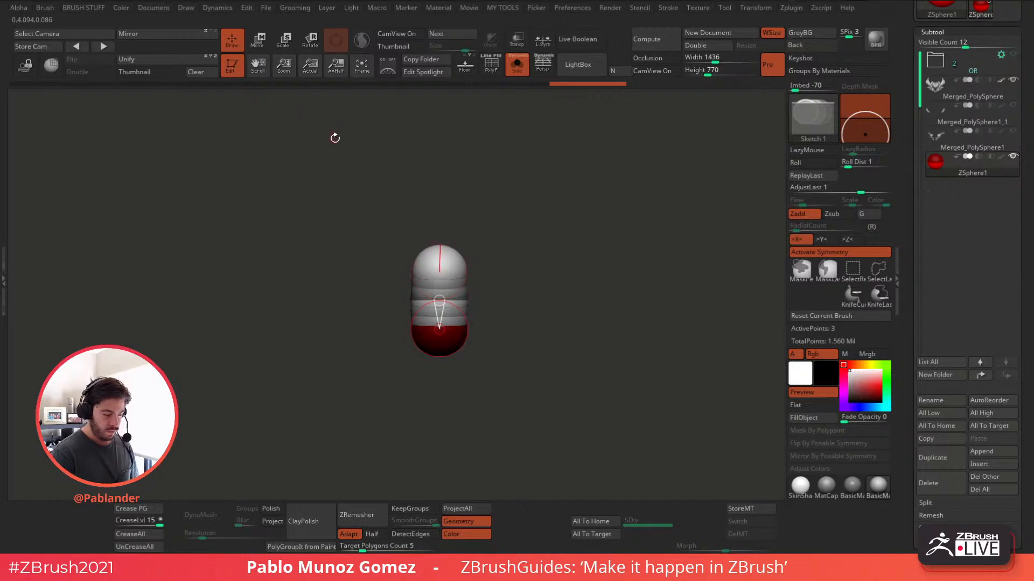
# - Raise the uppermost ZSphere to lengthen the torso, and add a smaller ZSphere above it for the neck
pyautogui.press('w')
pyautogui.moveTo(442, 267); pyautogui.dragTo(452, 220)
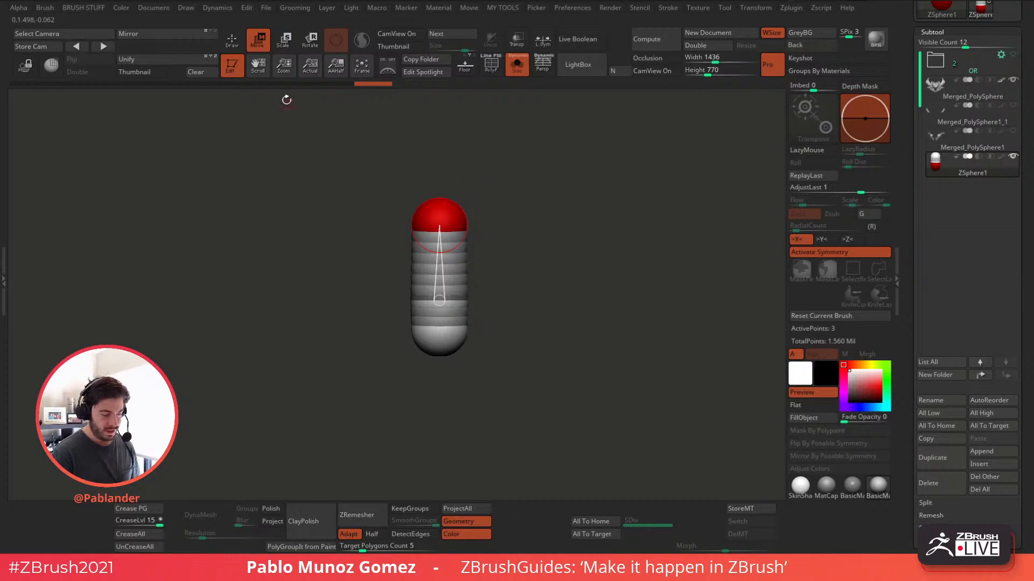
pyautogui.press('q')
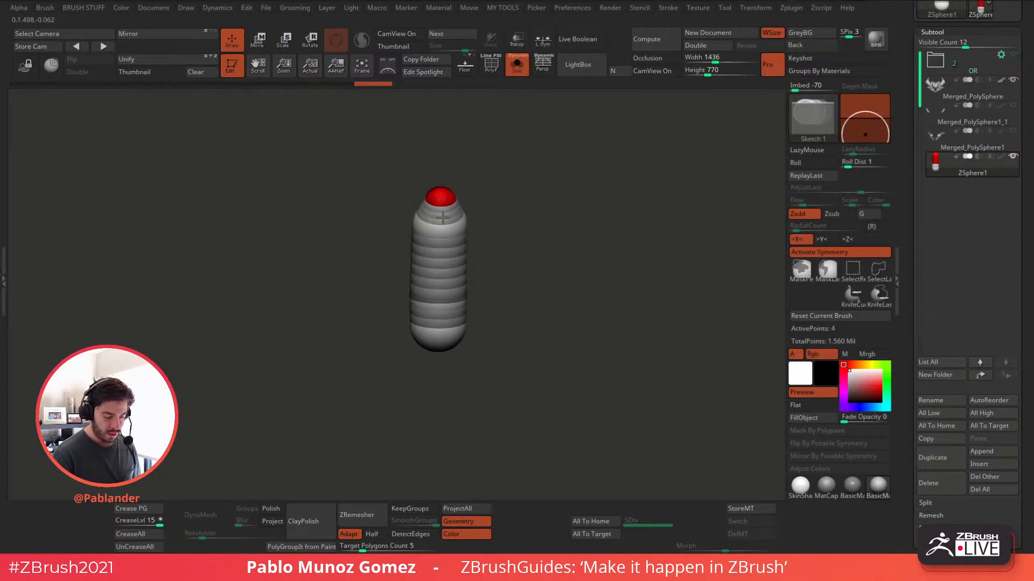
pyautogui.click(443, 218)
# - Draw a symmetrical pair of ZSpheres from the torso's base and extend them downward into two long legs
pyautogui.keyDown('alt'); pyautogui.moveTo(509, 357); pyautogui.dragTo(485, 285); pyautogui.keyUp('alt')
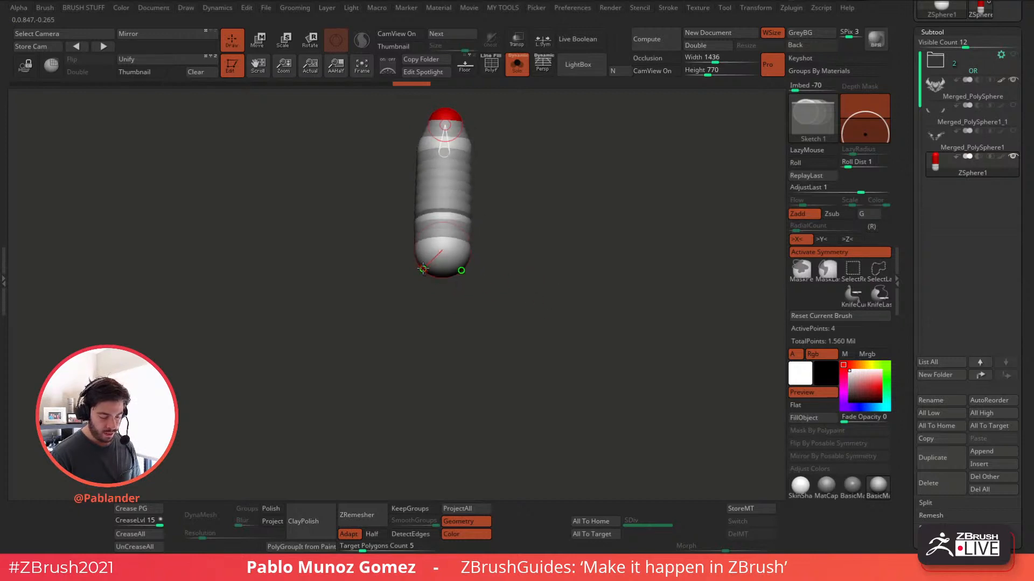
pyautogui.moveTo(419, 263); pyautogui.dragTo(406, 453)
pyautogui.click(411, 281)
pyautogui.press('w')
pyautogui.moveTo(544, 248); pyautogui.dragTo(510, 235)
# - Extend a symmetrical pair of ZSphere arms from the shoulders down past the hips
pyautogui.press('q')
pyautogui.moveTo(563, 166)
pyautogui.mouseDown()
pyautogui.moveTo(488, 151)
pyautogui.moveTo(526, 355)
pyautogui.mouseUp()
pyautogui.press('w')
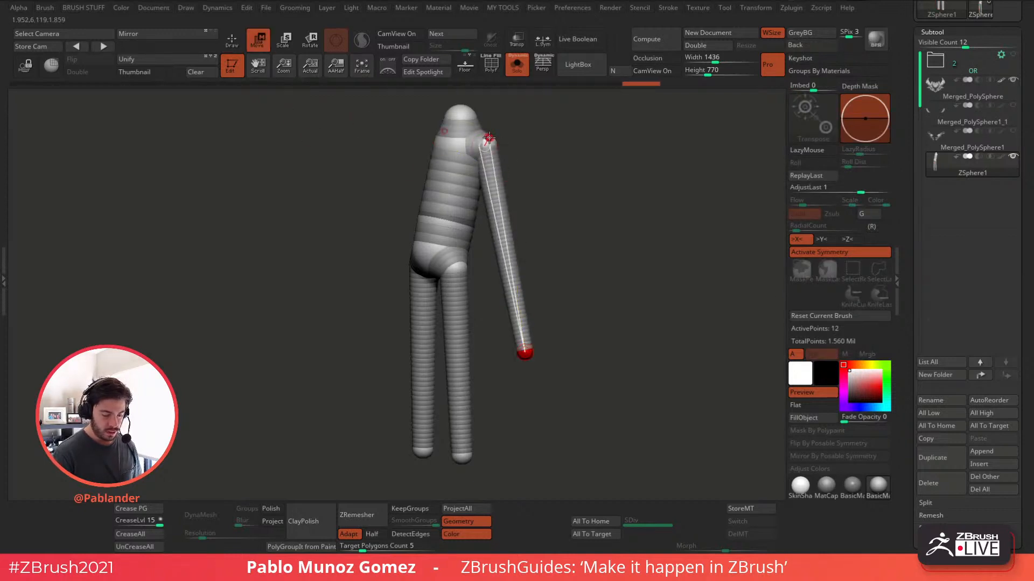
# - From the side, pull the shoulders out from the torso and shift the hips the opposite way to bend the lower torso
pyautogui.keyDown('shift'); pyautogui.moveTo(551, 154); pyautogui.dragTo(528, 128); pyautogui.keyUp('shift')
pyautogui.moveTo(596, 141); pyautogui.dragTo(507, 125)
pyautogui.keyDown('alt'); pyautogui.moveTo(594, 253); pyautogui.dragTo(565, 230); pyautogui.keyUp('alt')
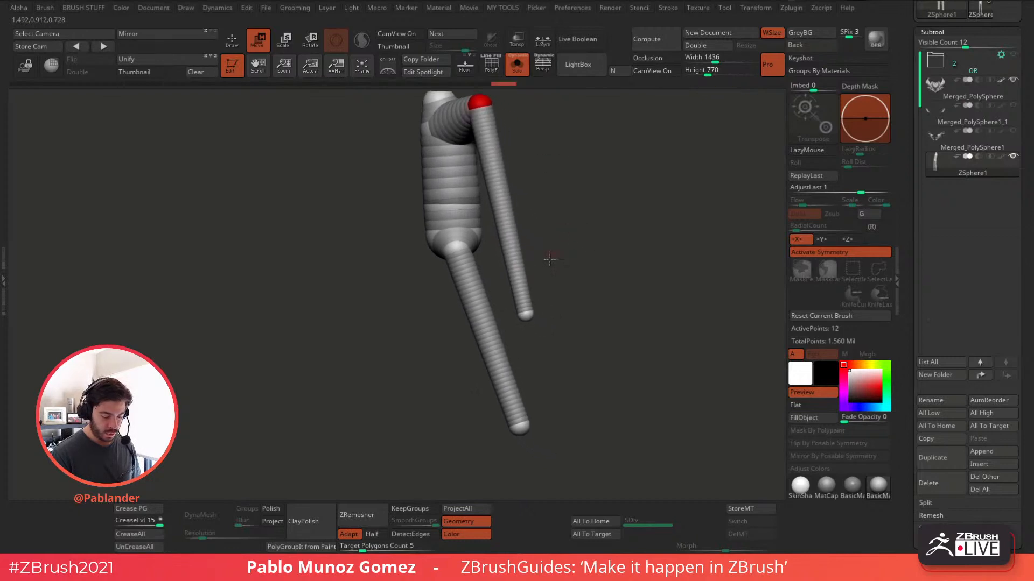
pyautogui.moveTo(453, 244); pyautogui.dragTo(425, 269)
pyautogui.keyDown('alt'); pyautogui.moveTo(557, 314); pyautogui.dragTo(555, 281); pyautogui.keyUp('alt')
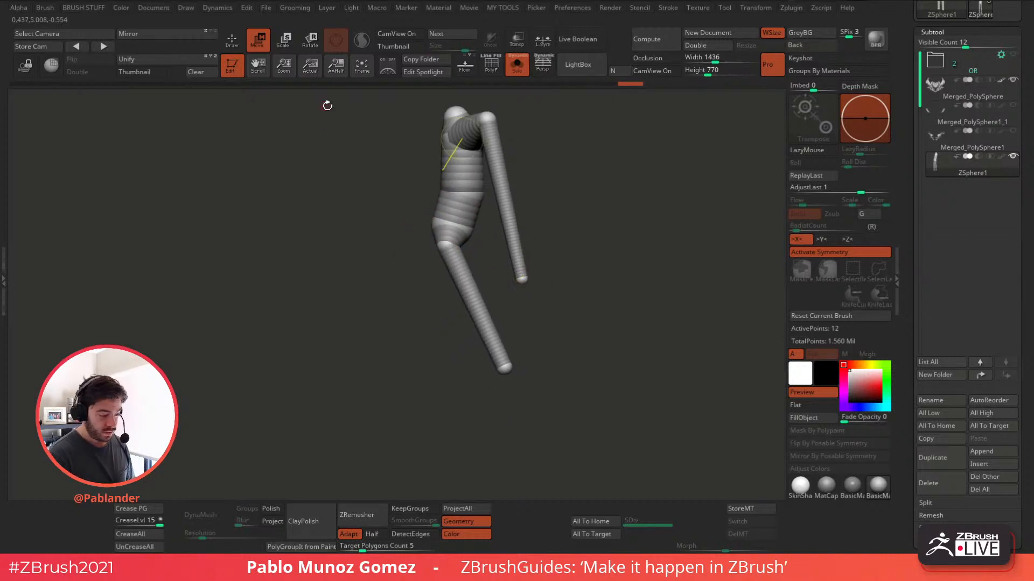
pyautogui.moveTo(551, 346)
pyautogui.keyDown('alt'); pyautogui.mouseDown()
pyautogui.moveTo(548, 318)
pyautogui.moveTo(522, 311)
pyautogui.mouseUp(); pyautogui.keyUp('alt')
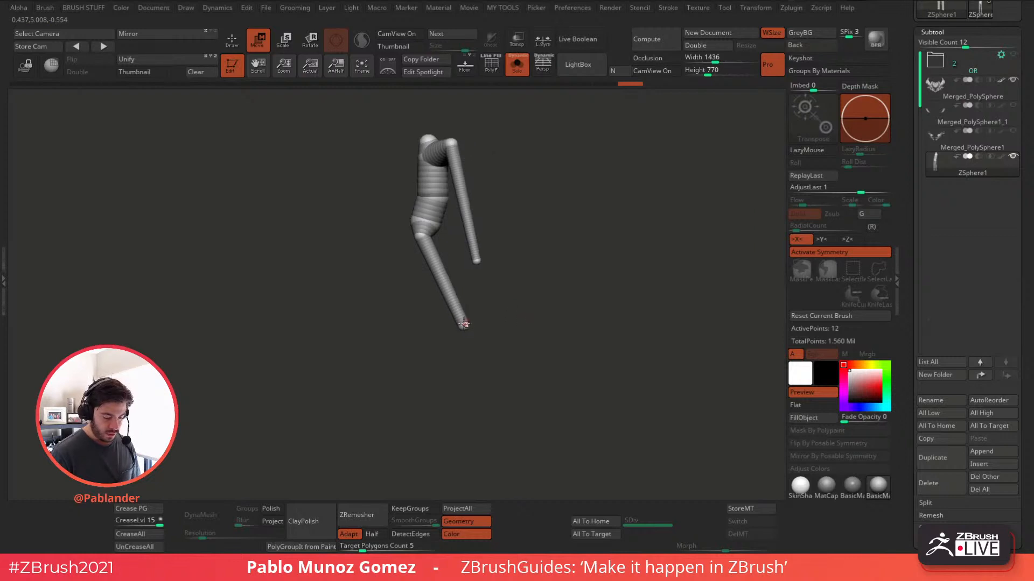
# - Move the foot ends of the legs downward and back under the body to lengthen and straighten the legs
pyautogui.moveTo(464, 325); pyautogui.dragTo(456, 360)
pyautogui.click(239, 45)
pyautogui.click(254, 43)
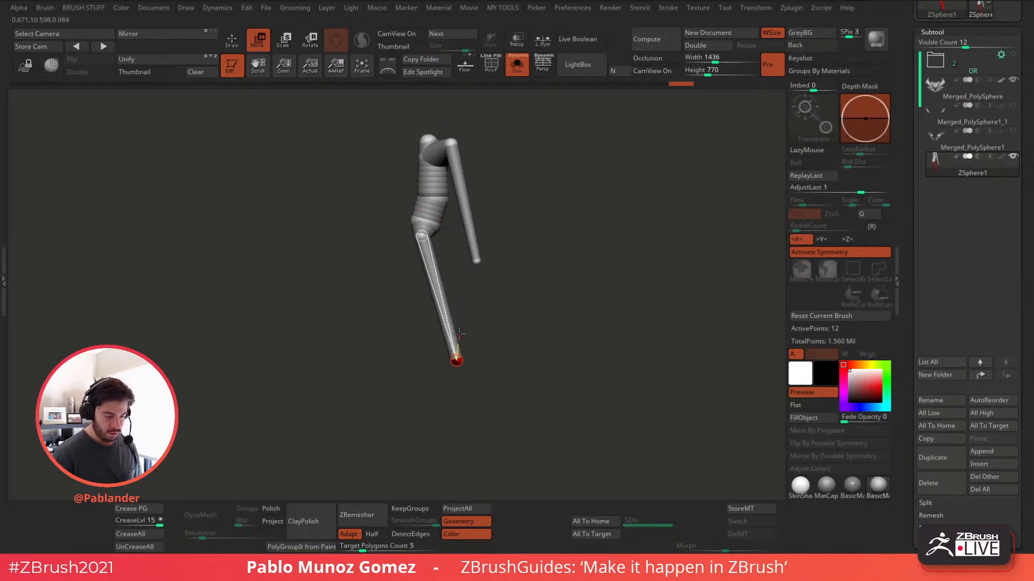
# - Insert symmetrical ZSphere joints midway along the arms and legs, plus extra ones at the shoulder link and in the upper torso
pyautogui.click(233, 41)
pyautogui.click(462, 197)
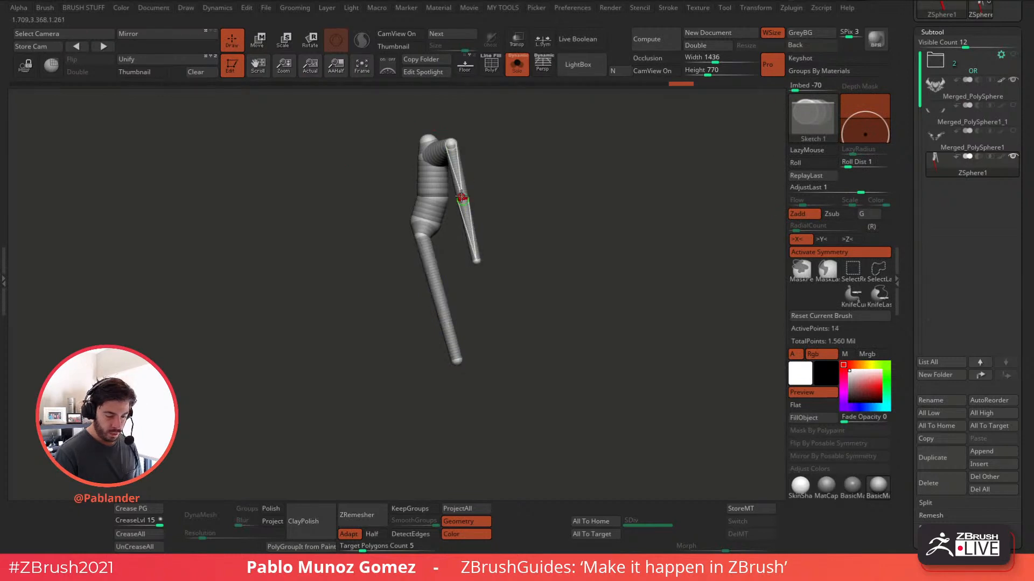
pyautogui.click(438, 292)
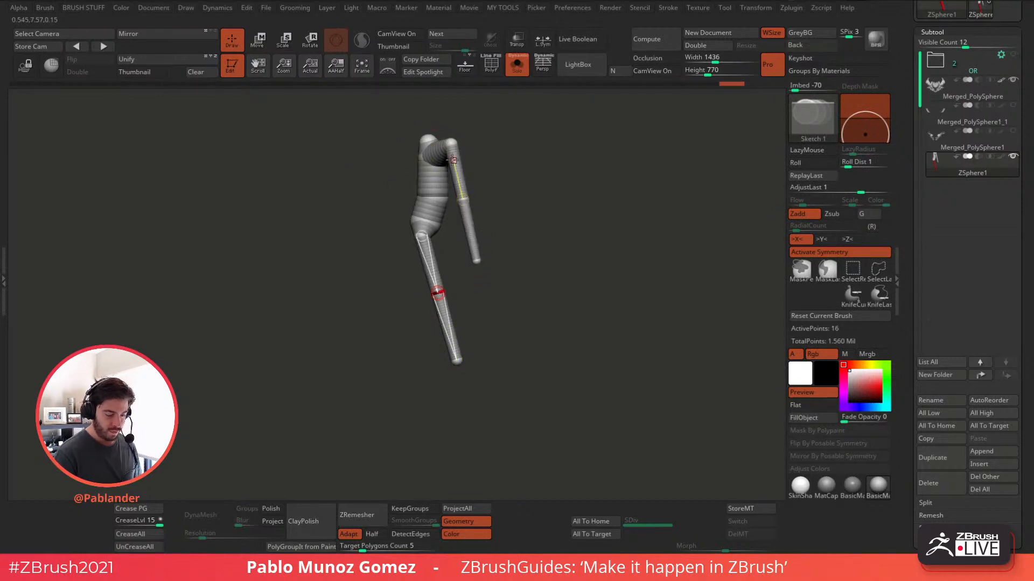
pyautogui.click(438, 155)
pyautogui.click(432, 180)
# - From the side, move the elbow, shoulder and hand ZSpheres slightly to give the arms a bend at the elbows
pyautogui.click(259, 43)
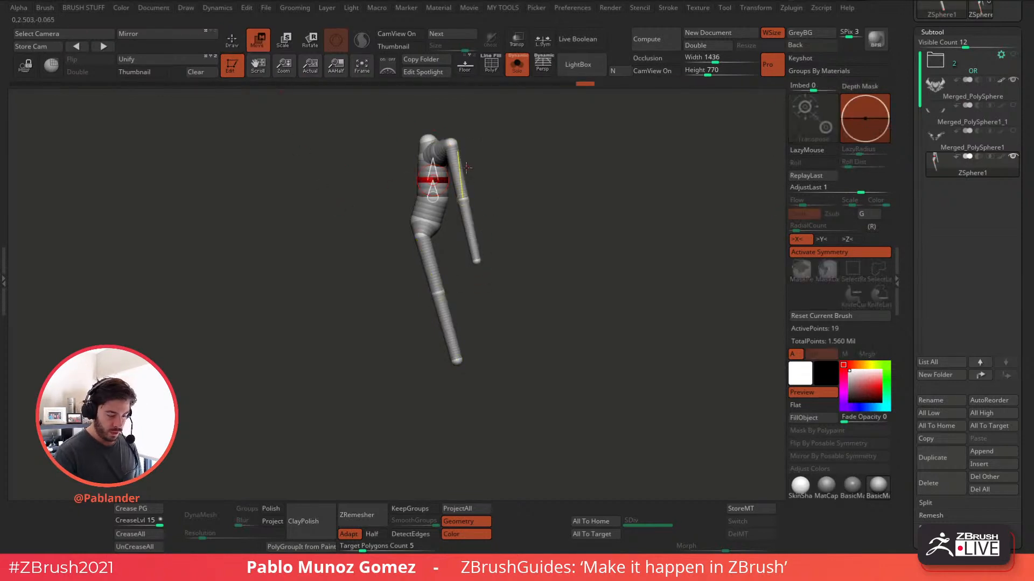
pyautogui.moveTo(463, 199); pyautogui.dragTo(470, 199)
pyautogui.moveTo(451, 143); pyautogui.dragTo(453, 146)
pyautogui.moveTo(484, 259); pyautogui.dragTo(479, 261)
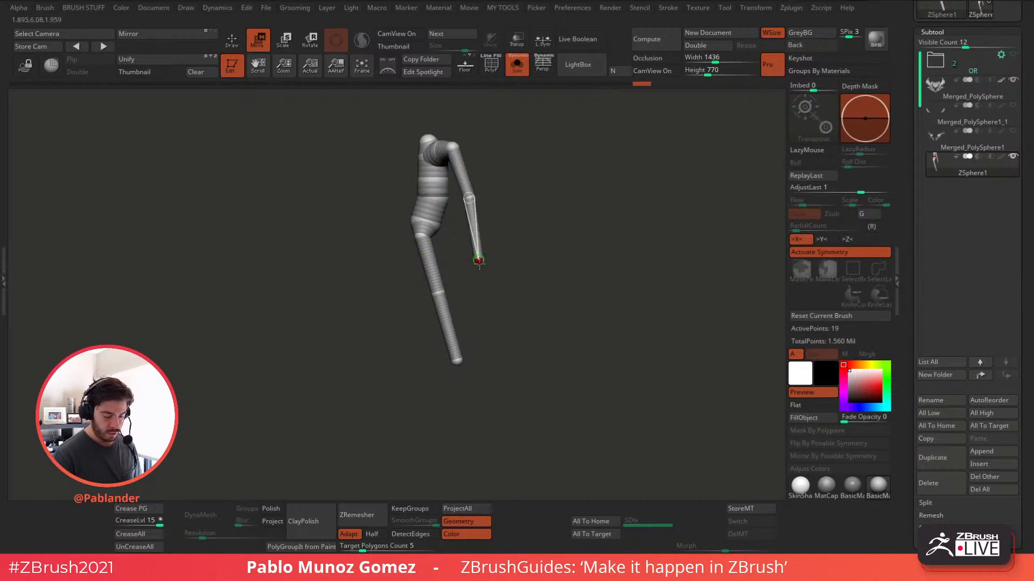
# - Bend the legs at the knees by shifting the knee ZSpheres and pulling the feet down and back under the hips
pyautogui.moveTo(456, 361); pyautogui.dragTo(447, 363)
pyautogui.moveTo(438, 293); pyautogui.dragTo(435, 299)
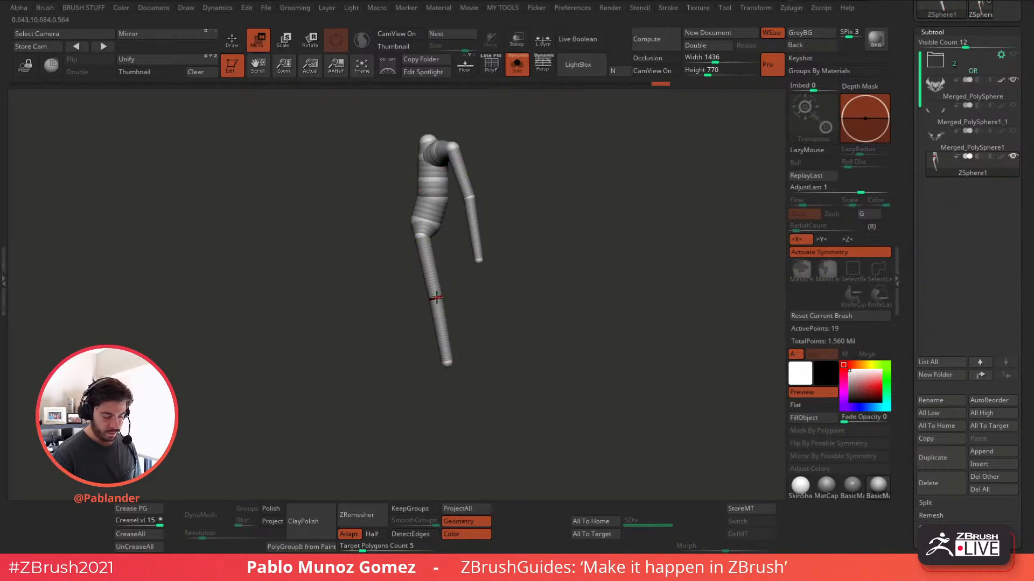
pyautogui.moveTo(447, 362); pyautogui.dragTo(438, 372)
pyautogui.click(436, 302)
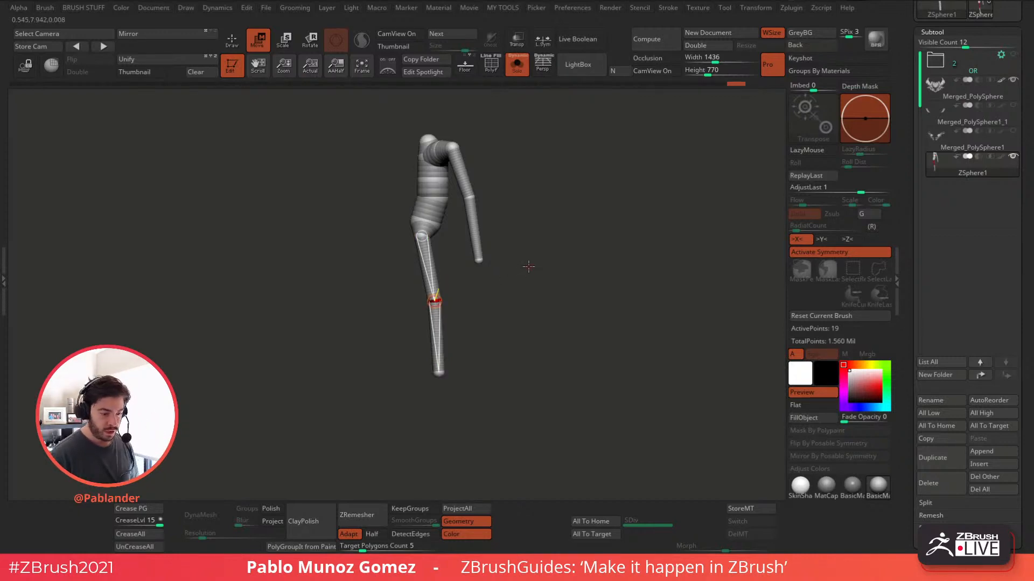
# - From the front, lower the hip joints, spread the knees slightly and pull the feet further down to lengthen the legs
pyautogui.moveTo(532, 180); pyautogui.dragTo(515, 226)
pyautogui.click(437, 255)
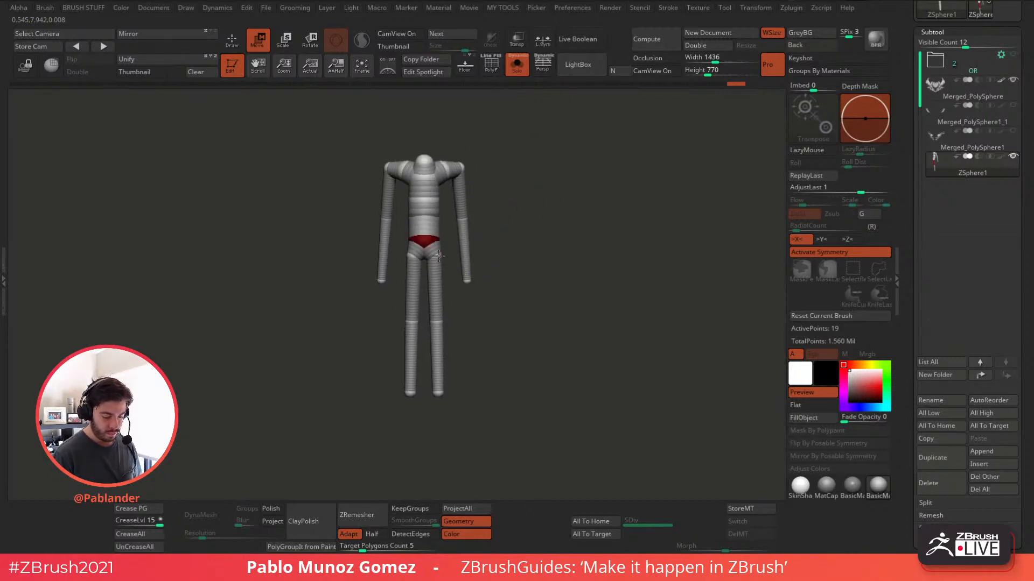
pyautogui.moveTo(438, 256); pyautogui.dragTo(438, 266)
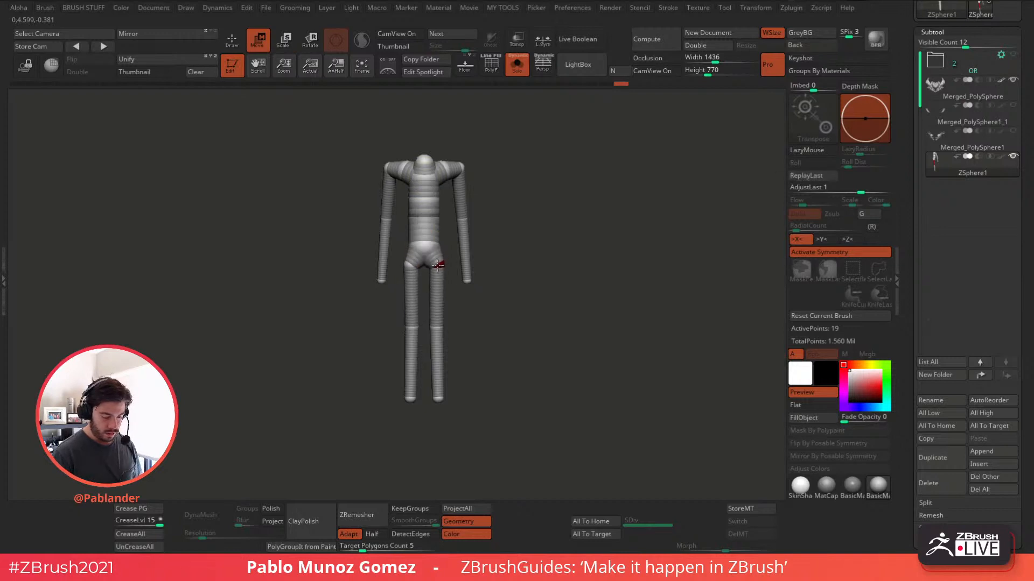
pyautogui.moveTo(436, 326); pyautogui.dragTo(441, 326)
pyautogui.moveTo(438, 399); pyautogui.dragTo(440, 409)
# - Raise the shoulder joints, adjust the elbows and extend the hands down to knee level for much longer forearms
pyautogui.moveTo(463, 217); pyautogui.dragTo(466, 216)
pyautogui.moveTo(462, 161); pyautogui.dragTo(530, 166)
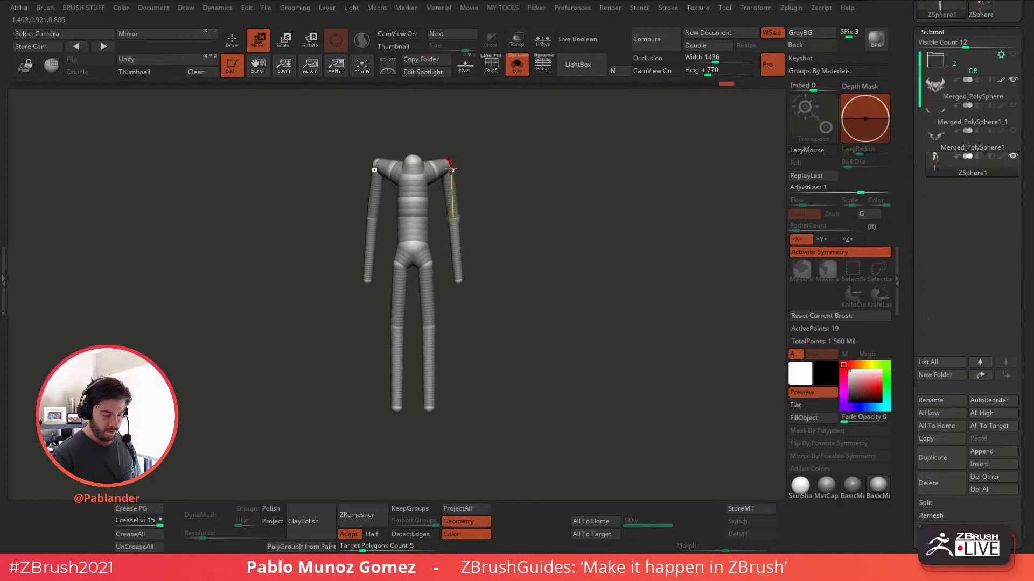
pyautogui.moveTo(435, 168); pyautogui.dragTo(459, 160)
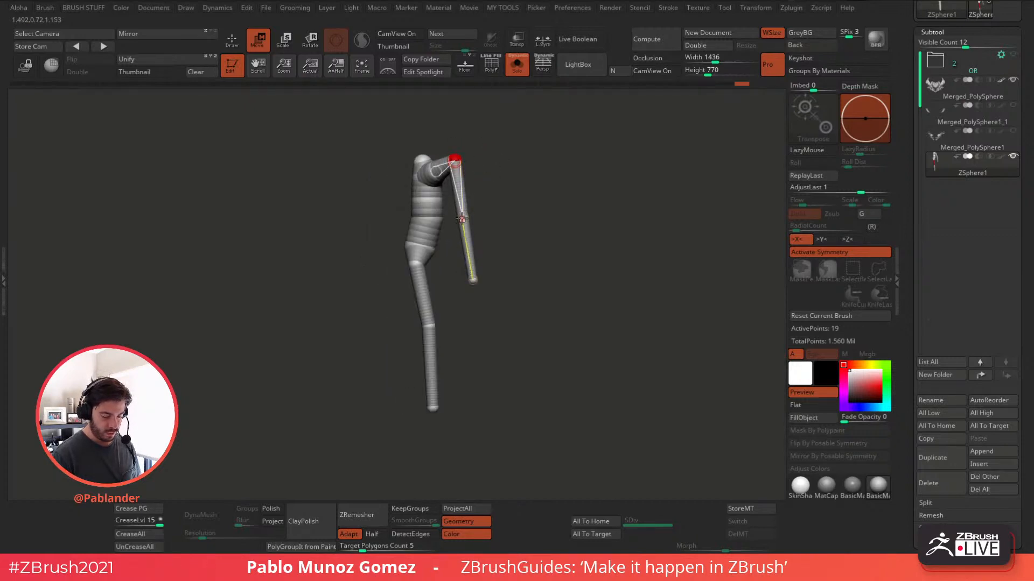
pyautogui.moveTo(466, 223); pyautogui.dragTo(468, 291)
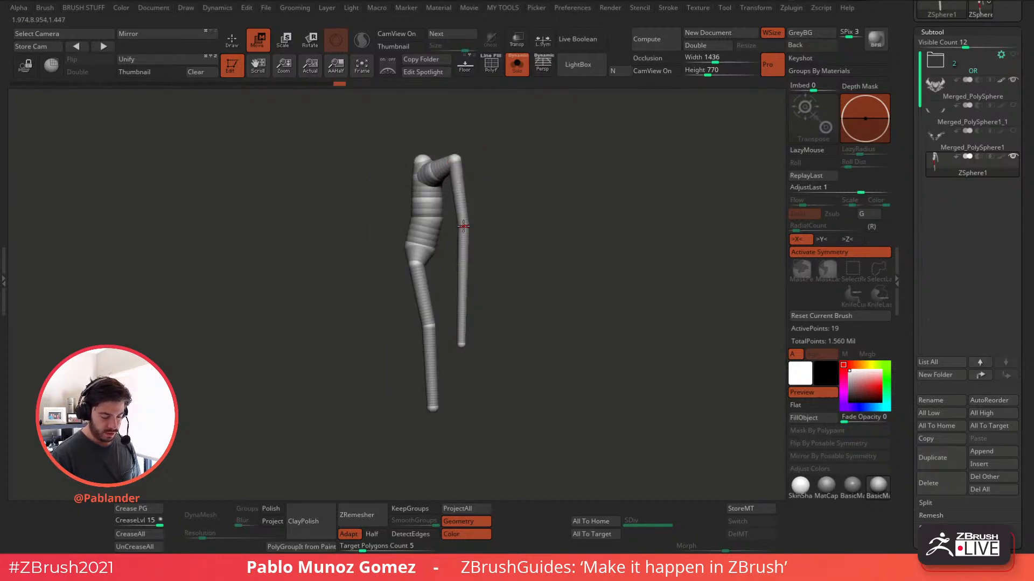
# - From the front, widen the shoulders outward and adjust the elbows and hands so the long arms hang clear of the body
pyautogui.keyDown('shift'); pyautogui.moveTo(531, 252); pyautogui.dragTo(506, 253); pyautogui.keyUp('shift')
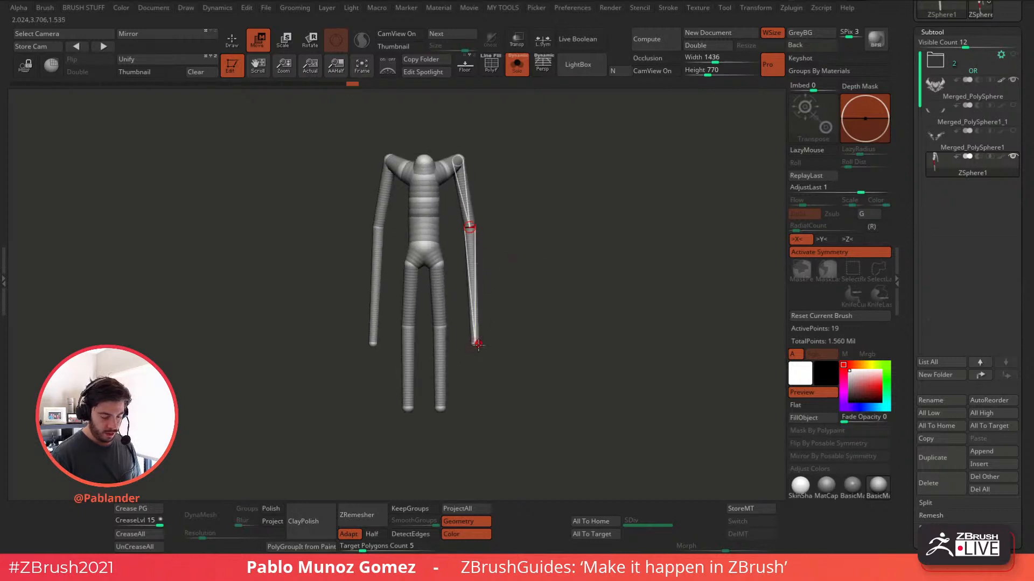
pyautogui.moveTo(475, 343); pyautogui.dragTo(478, 346)
pyautogui.moveTo(470, 227); pyautogui.dragTo(472, 229)
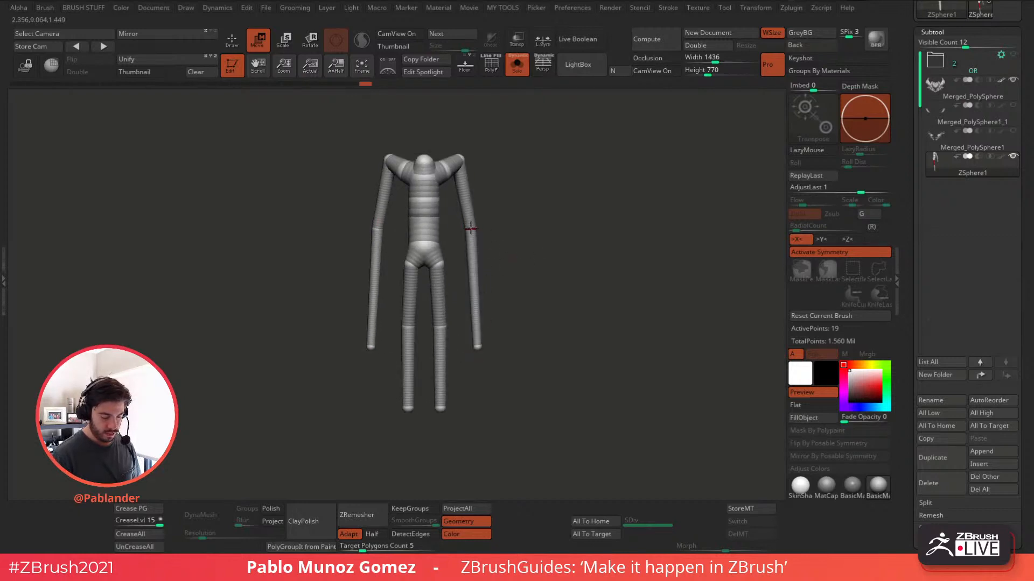
pyautogui.moveTo(476, 347); pyautogui.dragTo(477, 343)
pyautogui.moveTo(472, 228); pyautogui.dragTo(474, 229)
pyautogui.moveTo(460, 156); pyautogui.dragTo(476, 155)
pyautogui.moveTo(477, 344); pyautogui.dragTo(474, 347)
pyautogui.moveTo(493, 277)
pyautogui.mouseDown()
pyautogui.moveTo(600, 250)
pyautogui.moveTo(519, 259)
pyautogui.mouseUp()
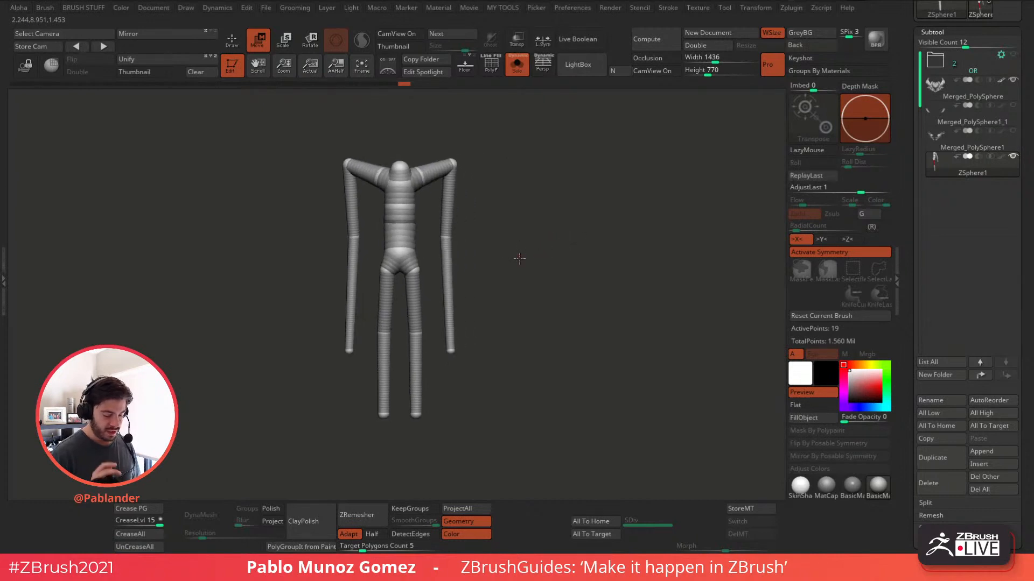
# - Show the mask together with the ZSphere body to check the proportions, and isolate the body again
pyautogui.doubleClick(476, 164)
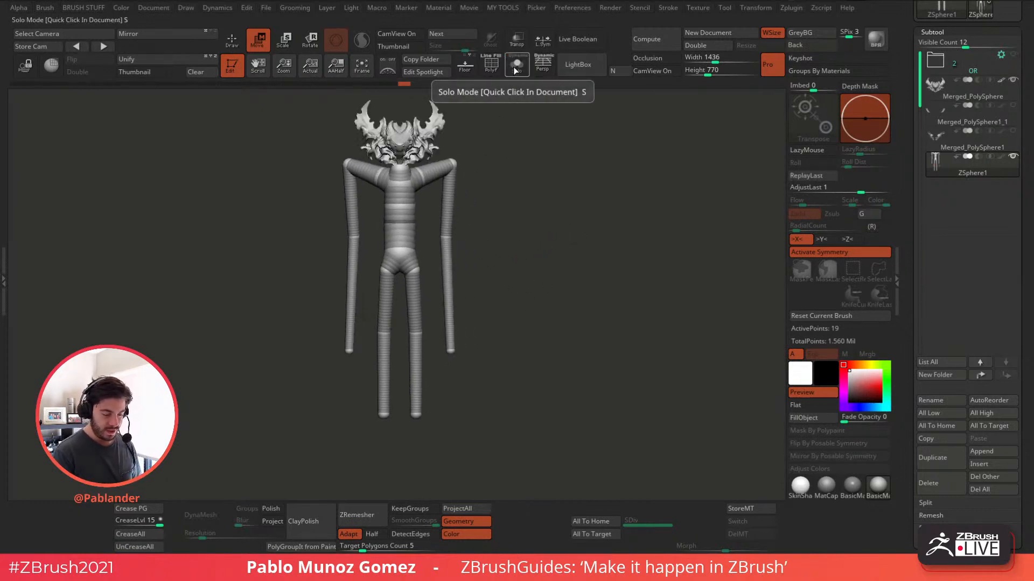
pyautogui.moveTo(535, 169)
pyautogui.mouseDown()
pyautogui.moveTo(567, 169)
pyautogui.moveTo(546, 169)
pyautogui.mouseUp()
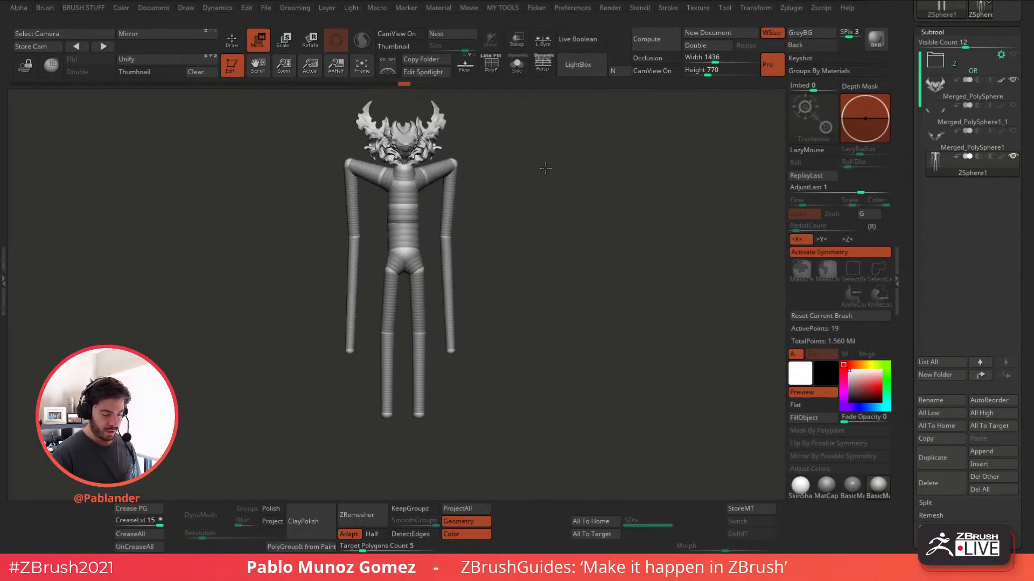
pyautogui.hotkey('ctrl', 'shift', 's')
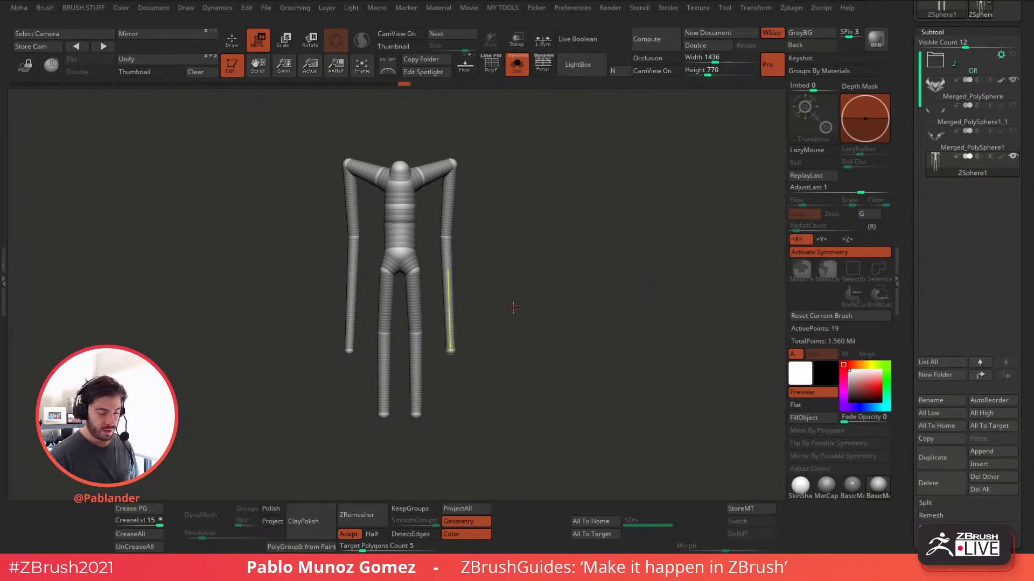
pyautogui.press('r')
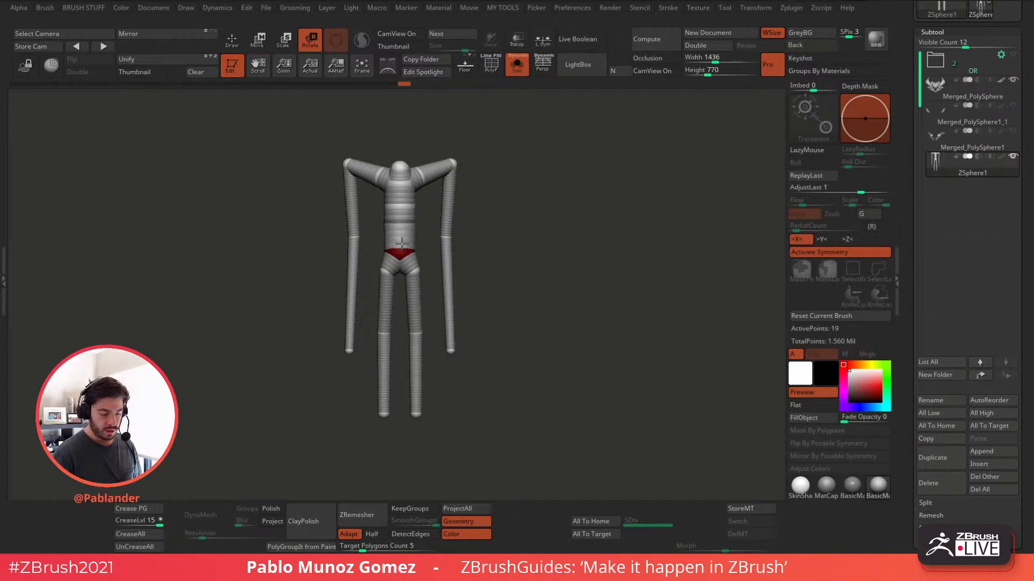
pyautogui.moveTo(394, 238); pyautogui.dragTo(421, 257)
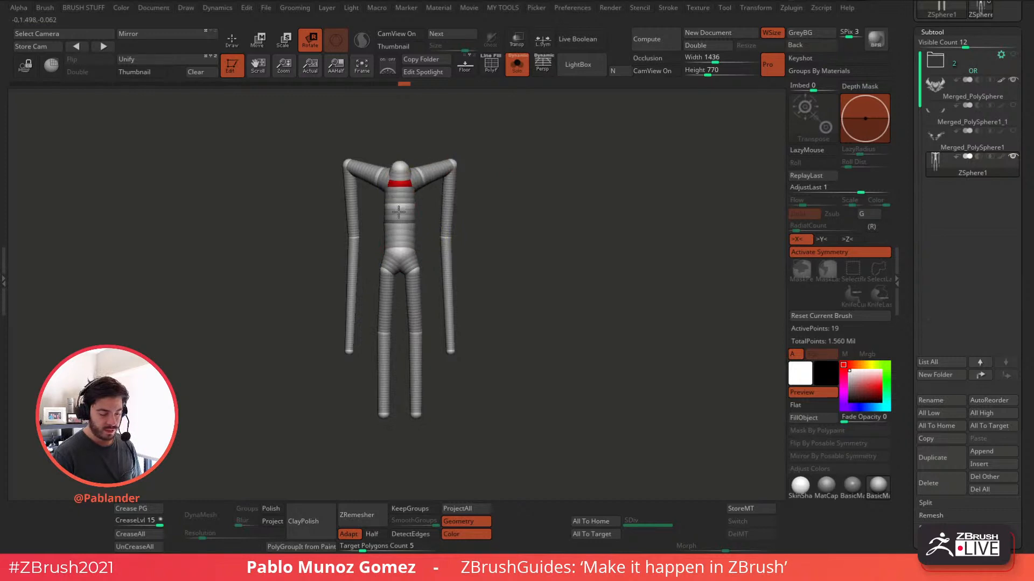
pyautogui.moveTo(398, 212)
pyautogui.mouseDown()
pyautogui.moveTo(394, 199)
pyautogui.moveTo(401, 207)
pyautogui.mouseUp()
pyautogui.moveTo(493, 195); pyautogui.dragTo(484, 253)
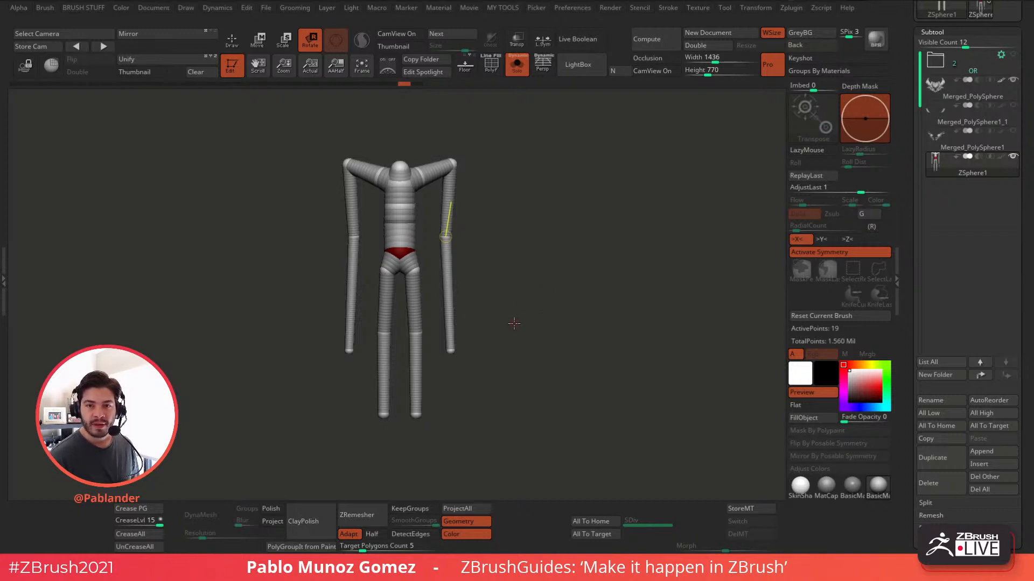
pyautogui.moveTo(539, 303); pyautogui.dragTo(553, 276)
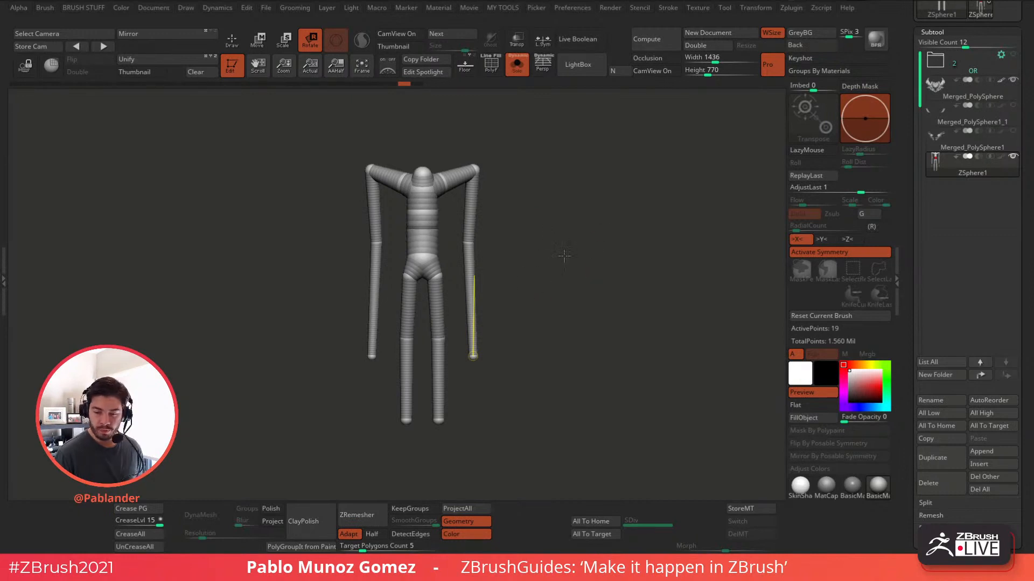
pyautogui.moveTo(605, 300); pyautogui.dragTo(562, 306)
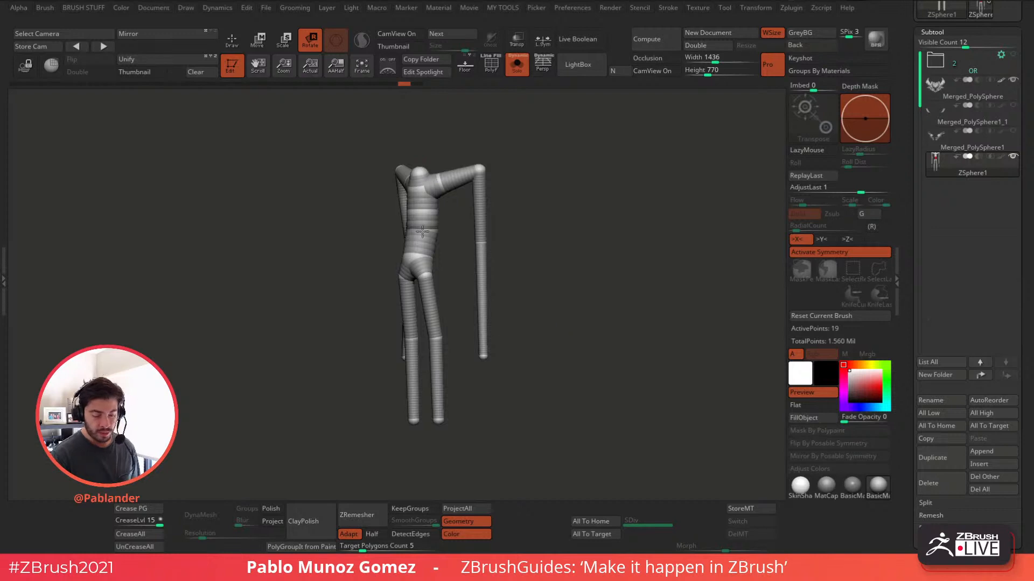
# - Open the Adaptive Skin settings and preview the ZSphere body as a mesh at DynaMesh Resolution 256
pyautogui.moveTo(909, 244); pyautogui.dragTo(923, 218)
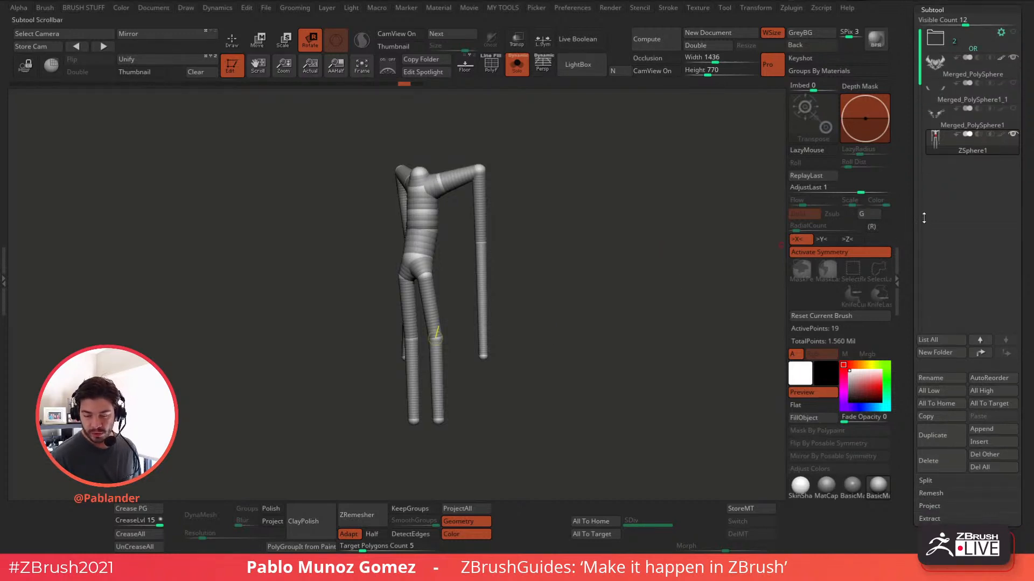
pyautogui.moveTo(1029, 221); pyautogui.dragTo(1008, 149)
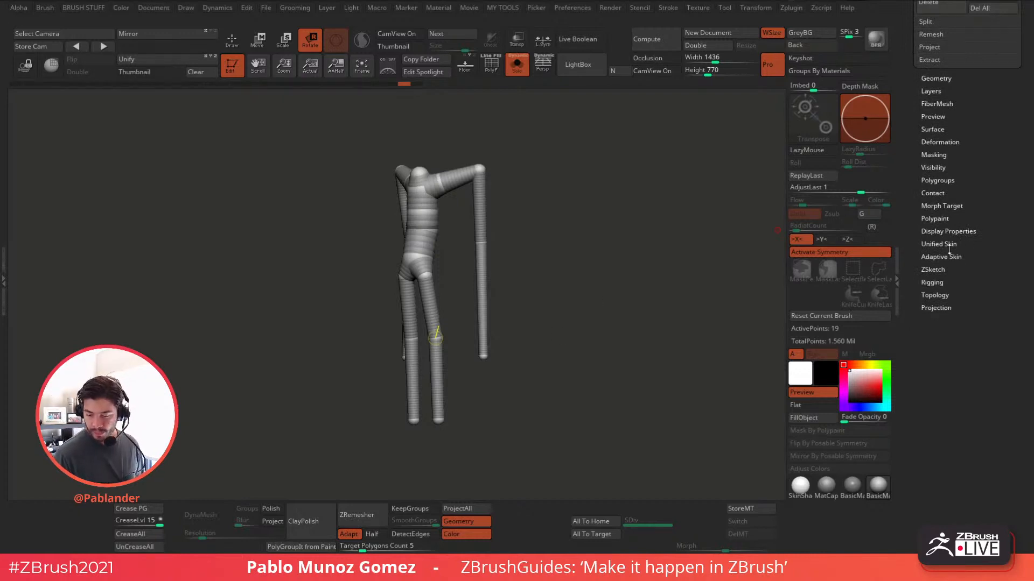
pyautogui.click(949, 254)
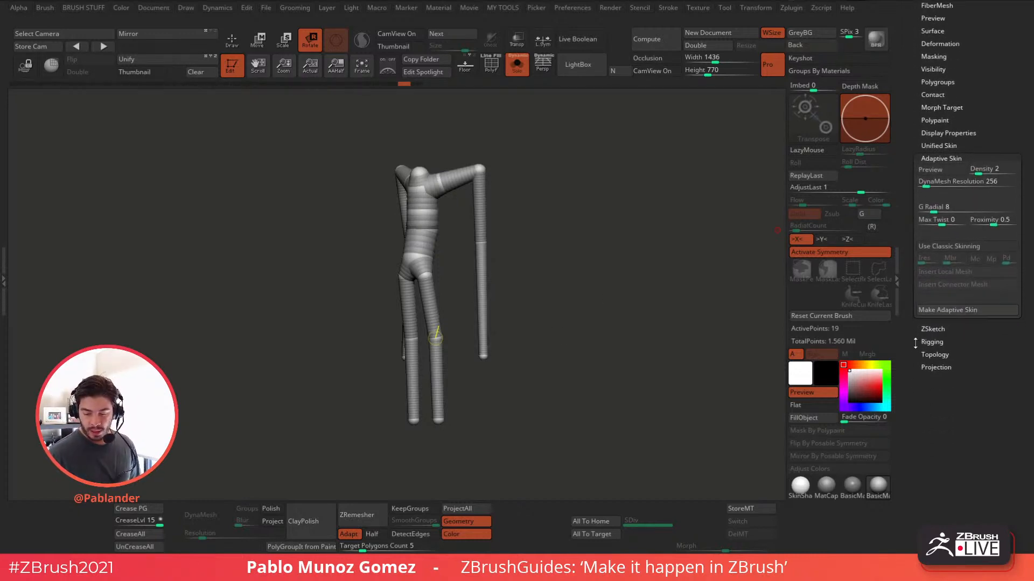
pyautogui.moveTo(915, 343); pyautogui.dragTo(916, 326)
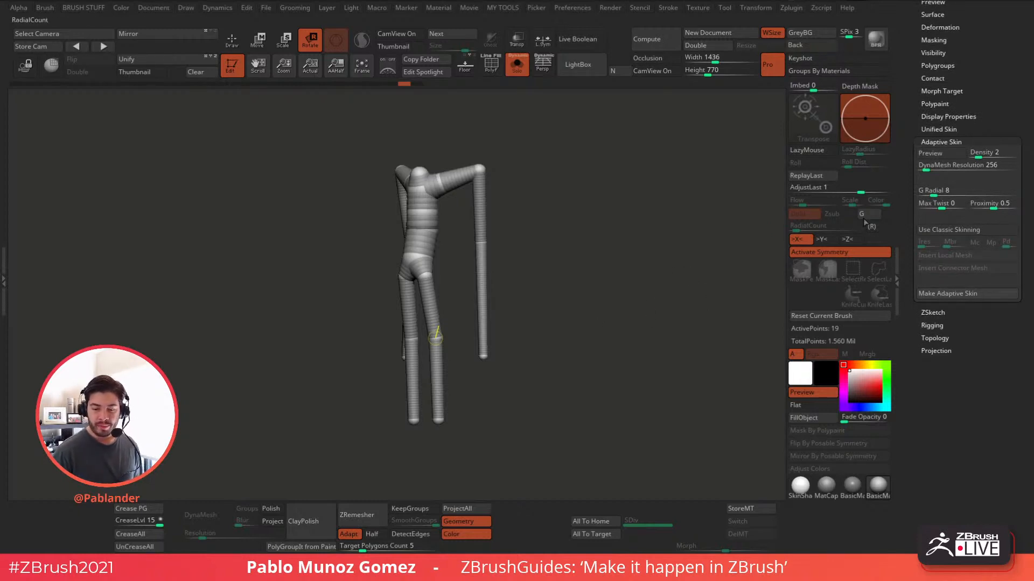
pyautogui.click(944, 169)
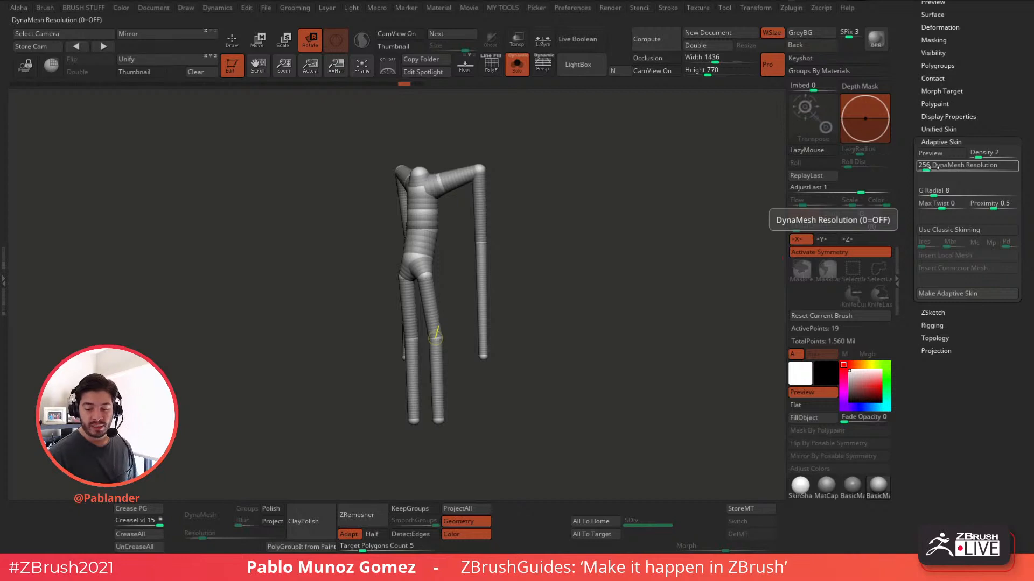
pyautogui.keyDown('alt'); pyautogui.moveTo(571, 289); pyautogui.dragTo(564, 312); pyautogui.keyUp('alt')
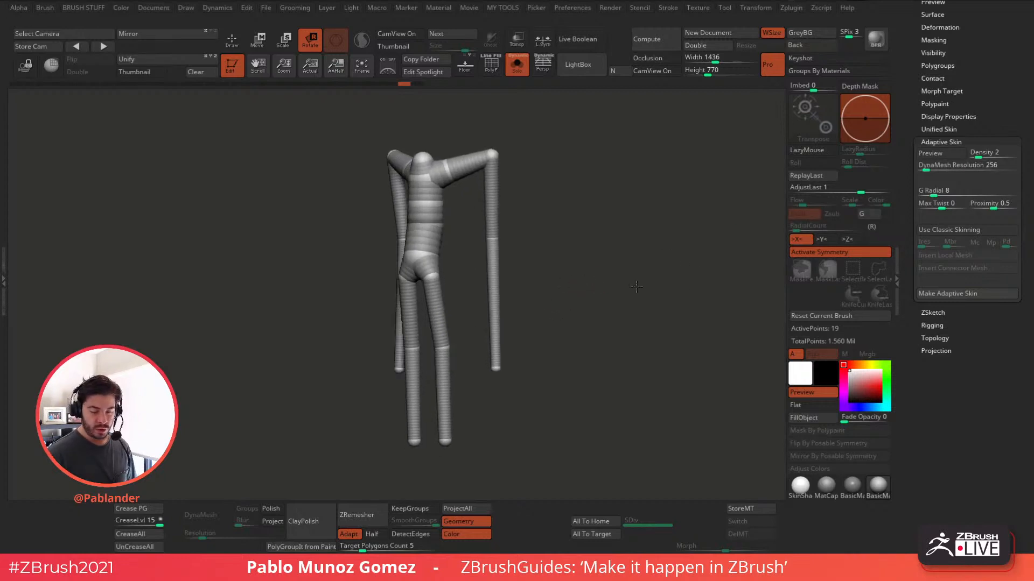
pyautogui.click(945, 153)
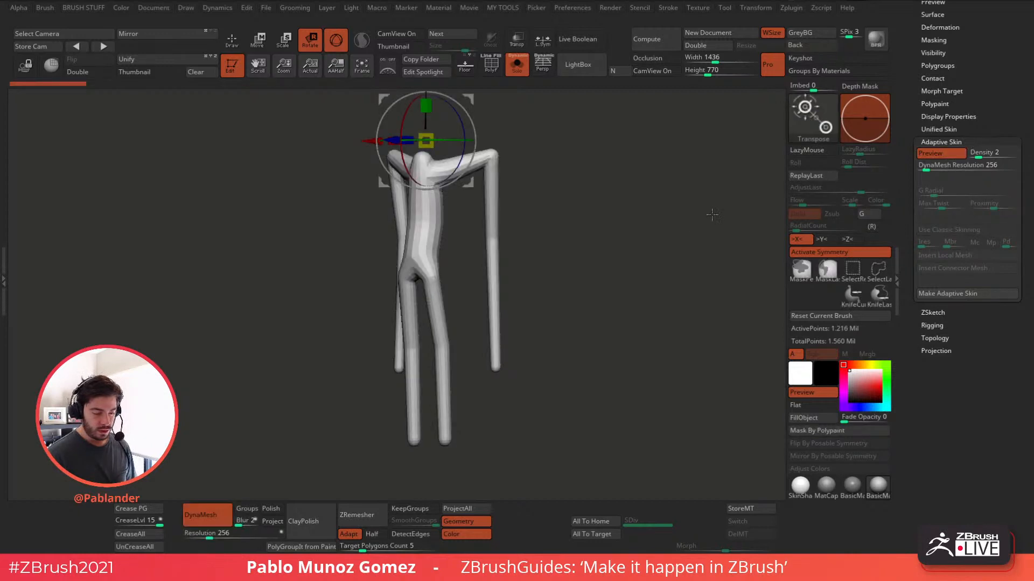
# - Inspect the preview mesh's wireframe and polygroups up close, and apply the SkinShade material to the body
pyautogui.click(491, 64)
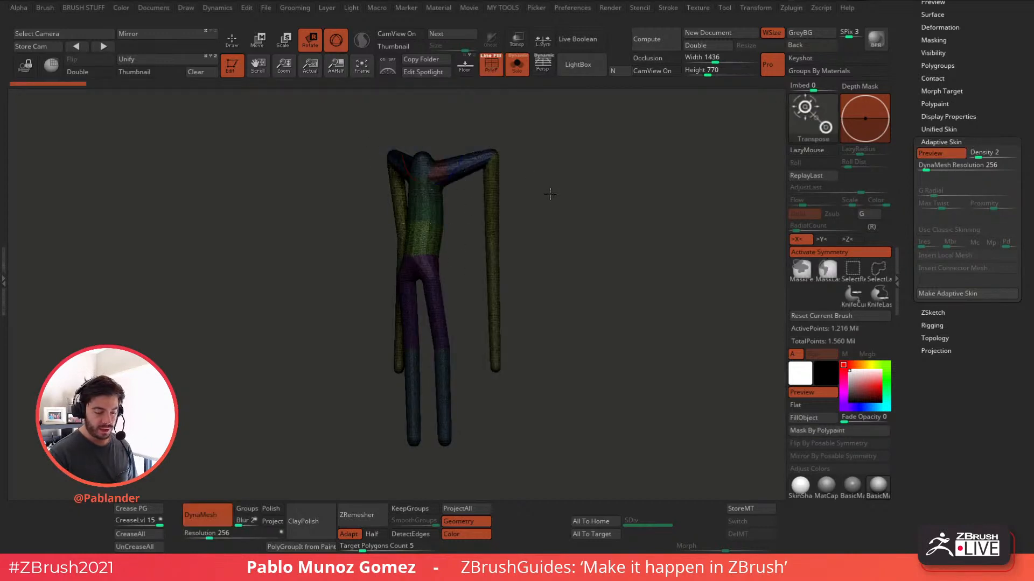
pyautogui.keyDown('alt'); pyautogui.moveTo(571, 277); pyautogui.dragTo(570, 286); pyautogui.keyUp('alt')
pyautogui.click(800, 485)
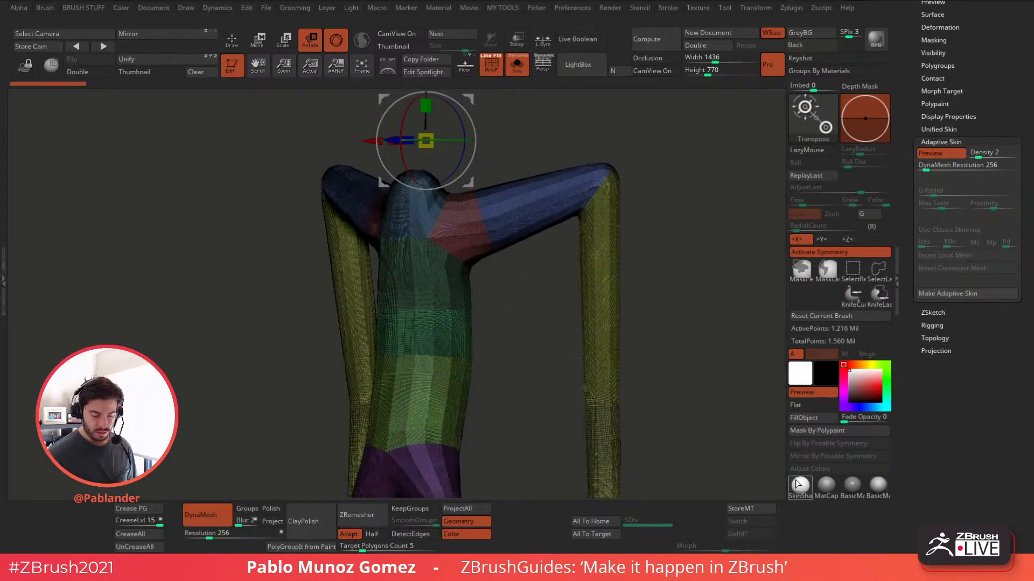
pyautogui.click(491, 65)
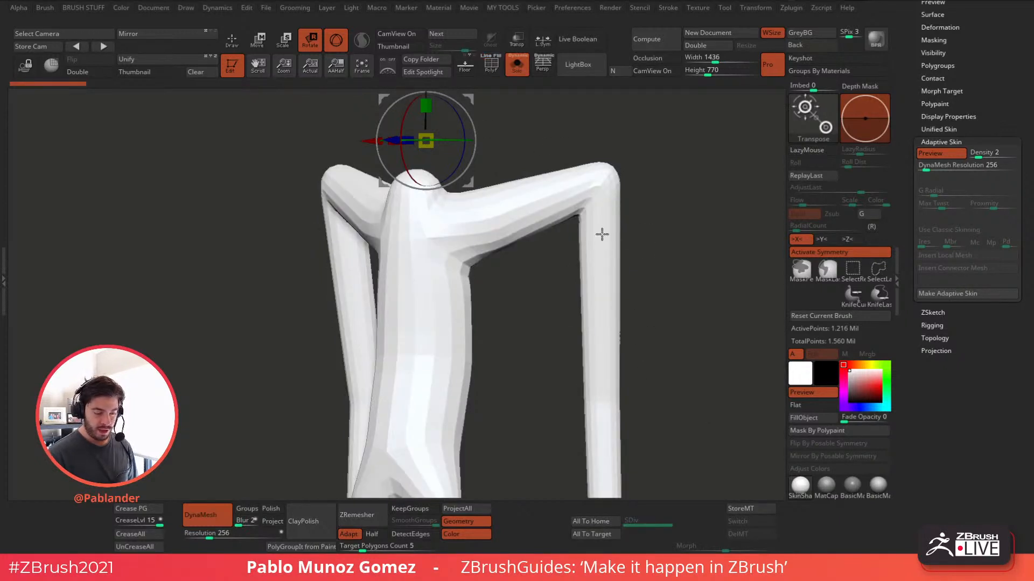
pyautogui.click(230, 45)
pyautogui.moveTo(667, 273)
pyautogui.keyDown('alt'); pyautogui.mouseDown()
pyautogui.moveTo(648, 250)
pyautogui.moveTo(652, 199)
pyautogui.mouseUp(); pyautogui.keyUp('alt')
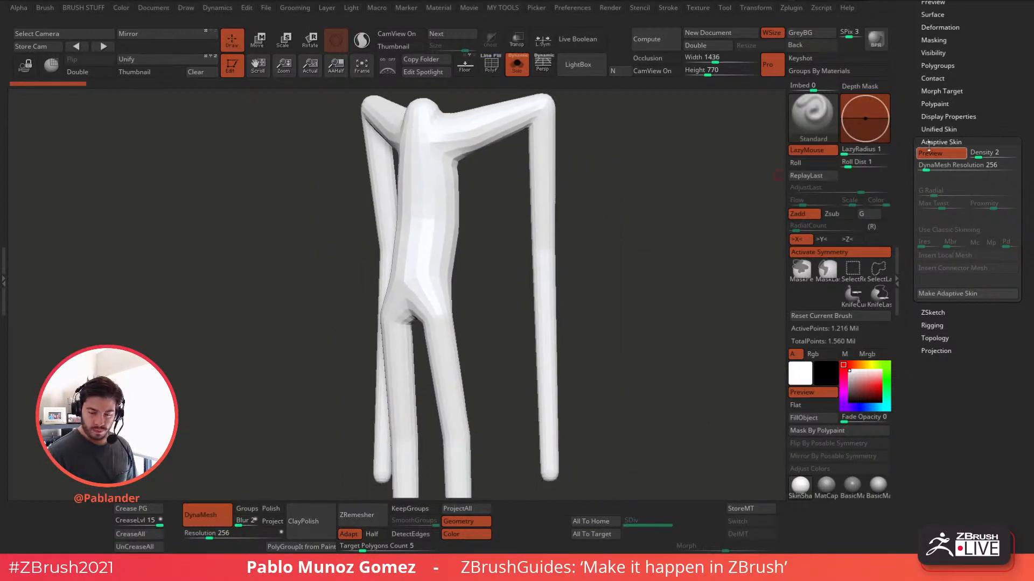
# - Leave the adaptive skin preview and set its DynaMesh Resolution to 0
pyautogui.click(932, 154)
pyautogui.moveTo(927, 168); pyautogui.dragTo(924, 169)
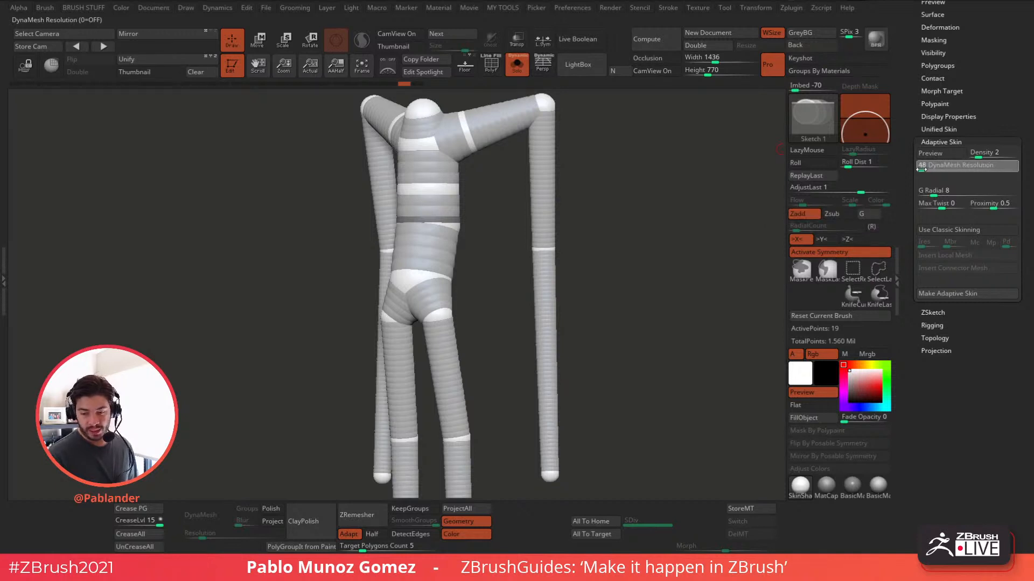
pyautogui.moveTo(918, 169); pyautogui.dragTo(917, 169)
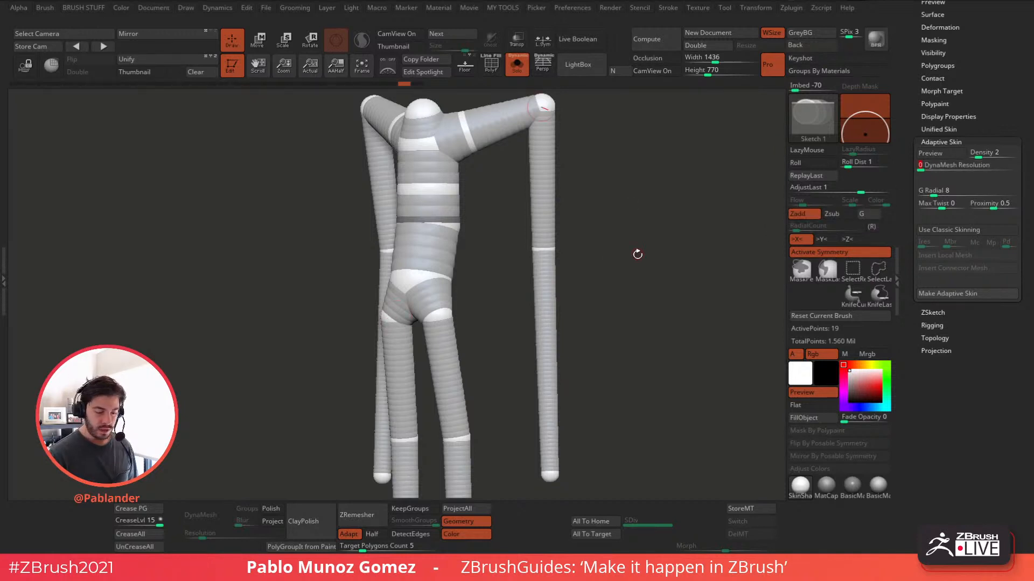
# - Preview the adaptive skin without DynaMesh, inspect its wireframe at Density 2, and return to the ZSpheres
pyautogui.click(930, 154)
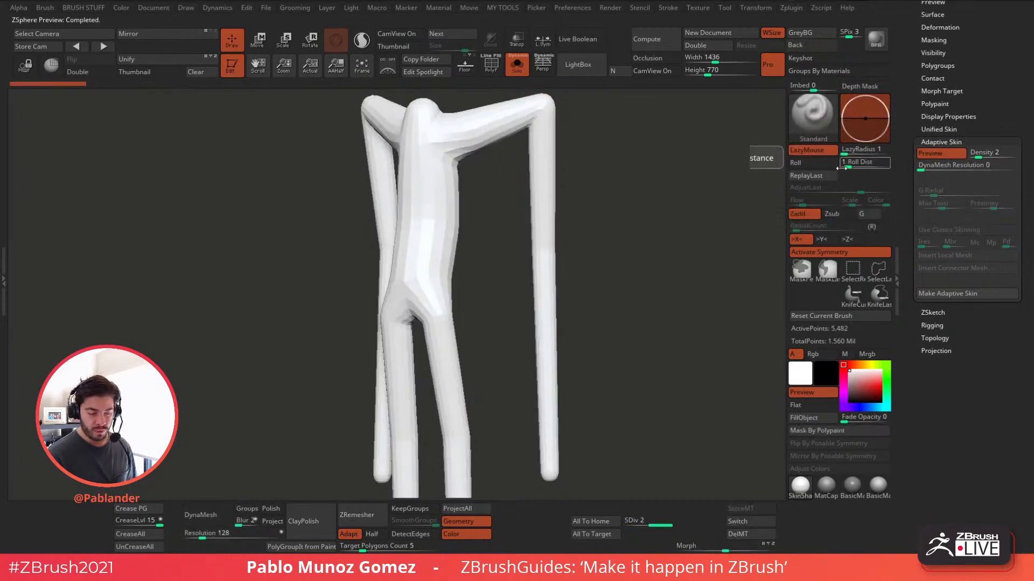
pyautogui.click(491, 72)
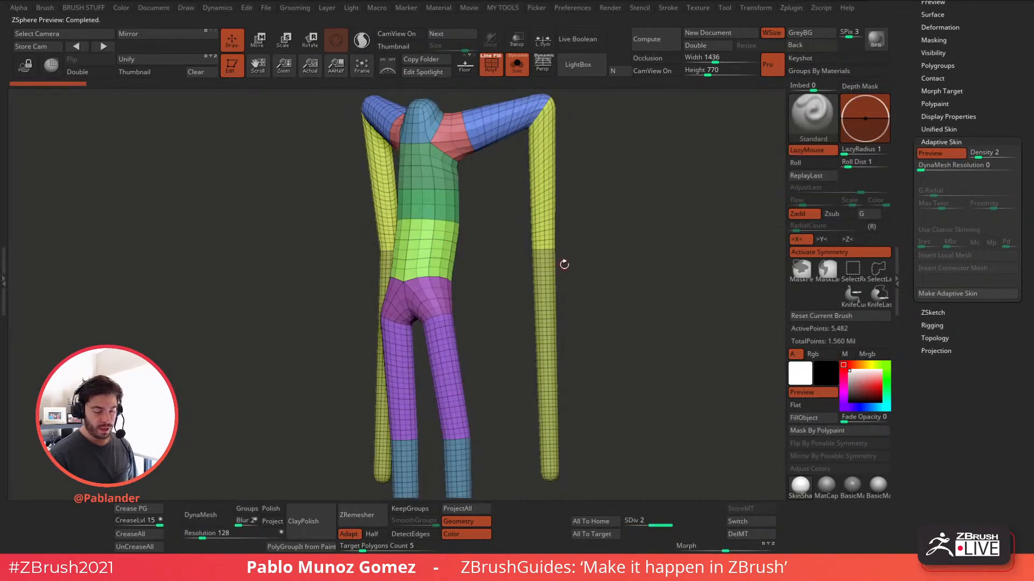
pyautogui.click(987, 152)
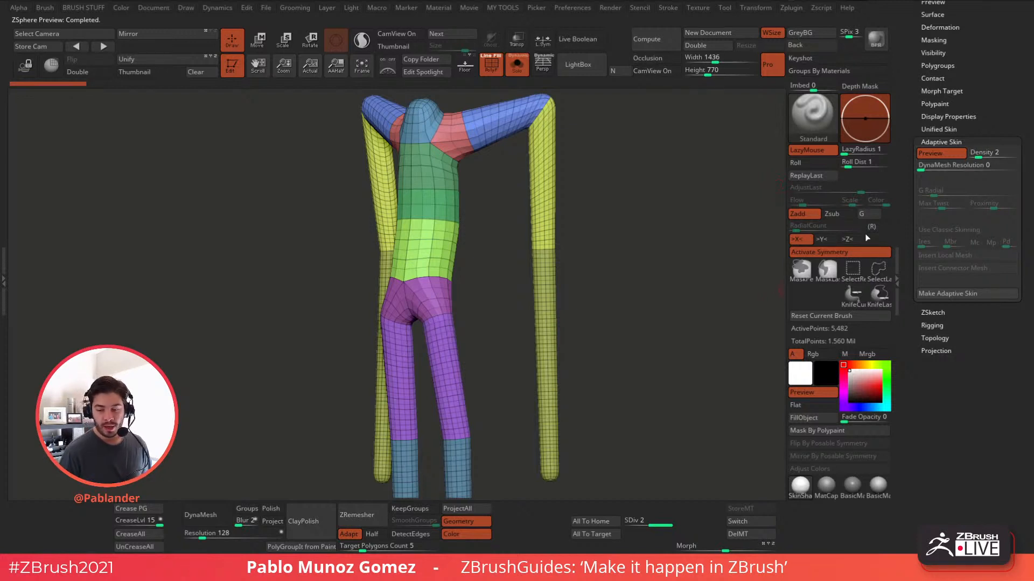
pyautogui.click(986, 153)
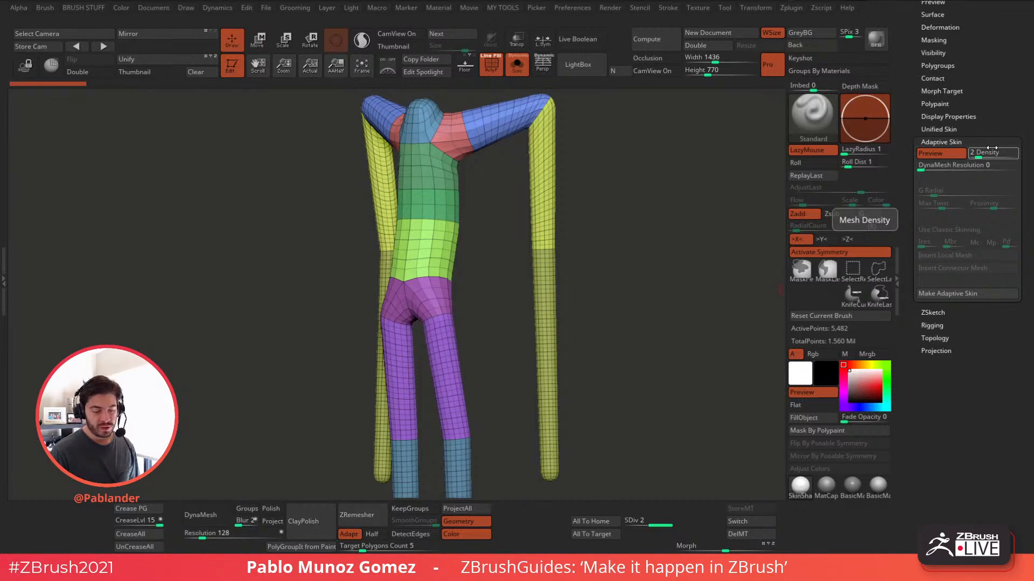
pyautogui.press('a')
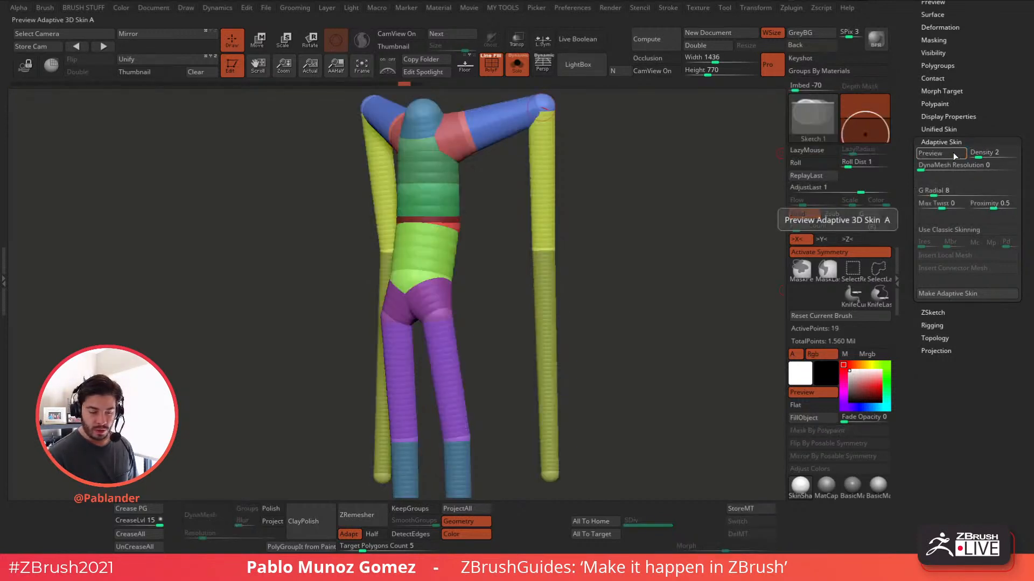
# - Convert the ZSphere body to a mesh with Make Adaptive Skin and copy the resulting skin mesh
pyautogui.click(958, 294)
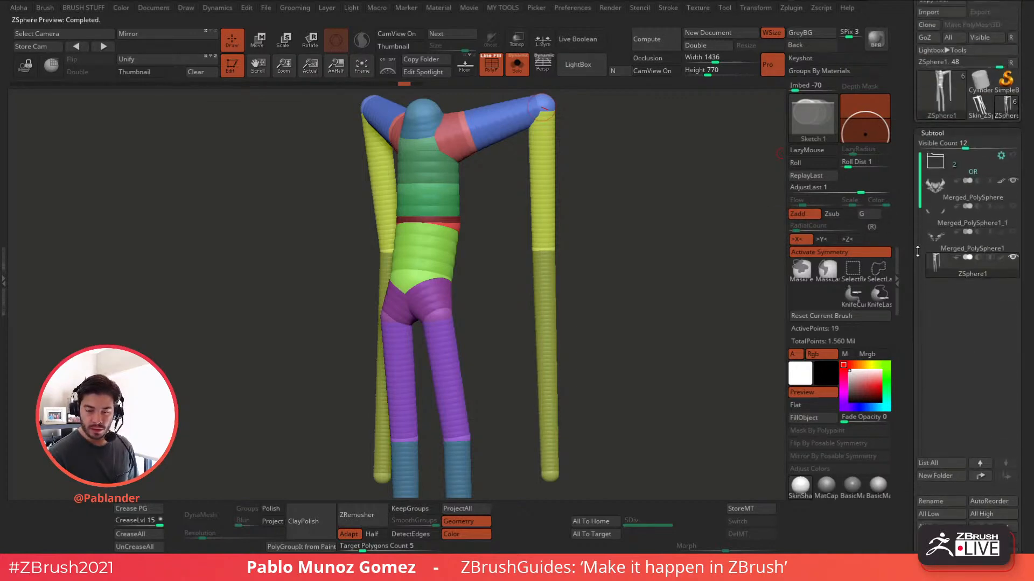
pyautogui.scroll(-2, 947, 331)
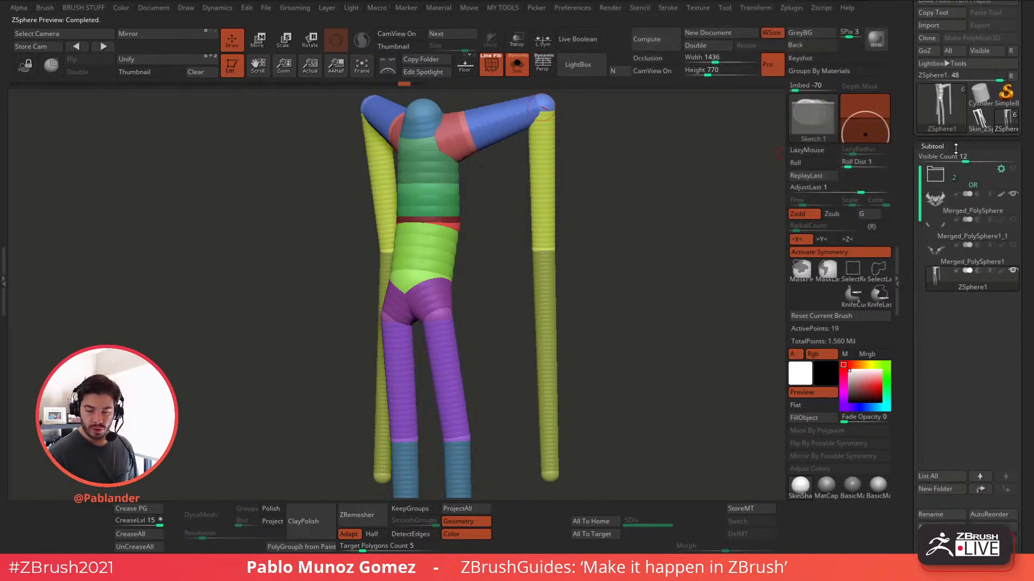
pyautogui.click(981, 121)
pyautogui.moveTo(914, 207); pyautogui.dragTo(913, 125)
pyautogui.click(939, 333)
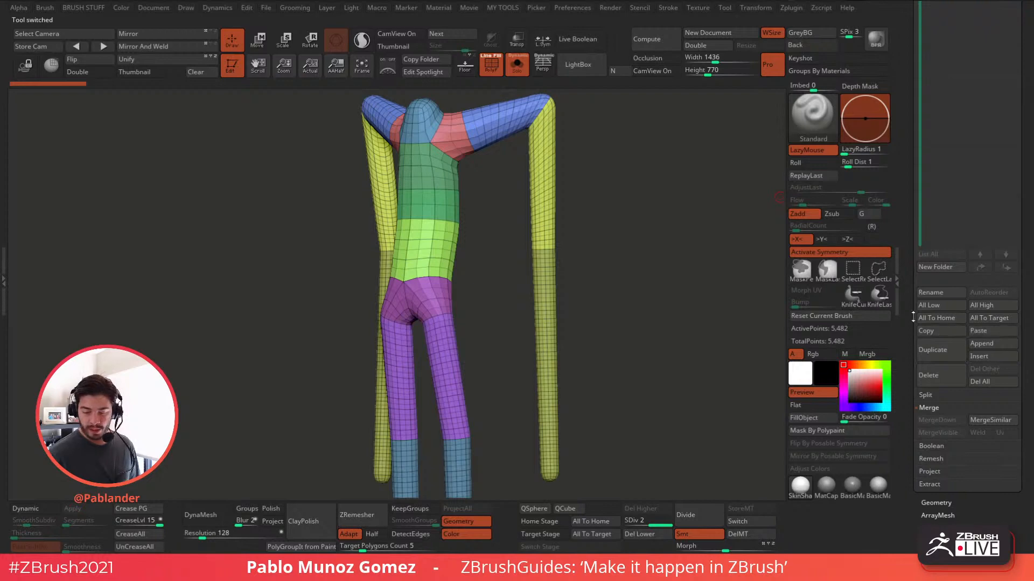
# - Paste the skin mesh as a subtool alongside the creature mask and move ZSphere1 into the subtool folder
pyautogui.moveTo(915, 253); pyautogui.dragTo(922, 336)
pyautogui.click(1005, 138)
pyautogui.scroll(-3, 1009, 513)
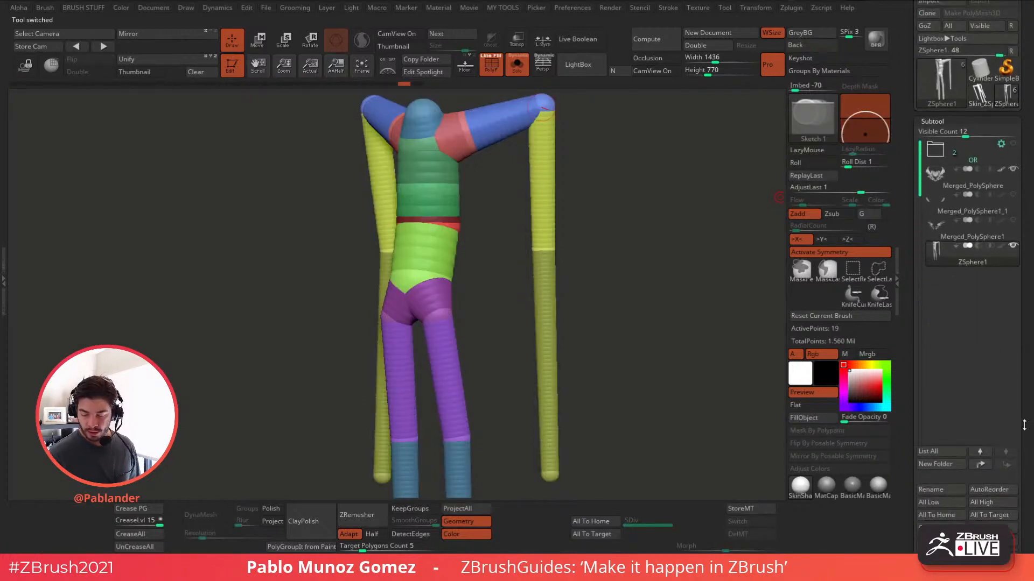
pyautogui.click(987, 480)
pyautogui.scroll(3, 903, 280)
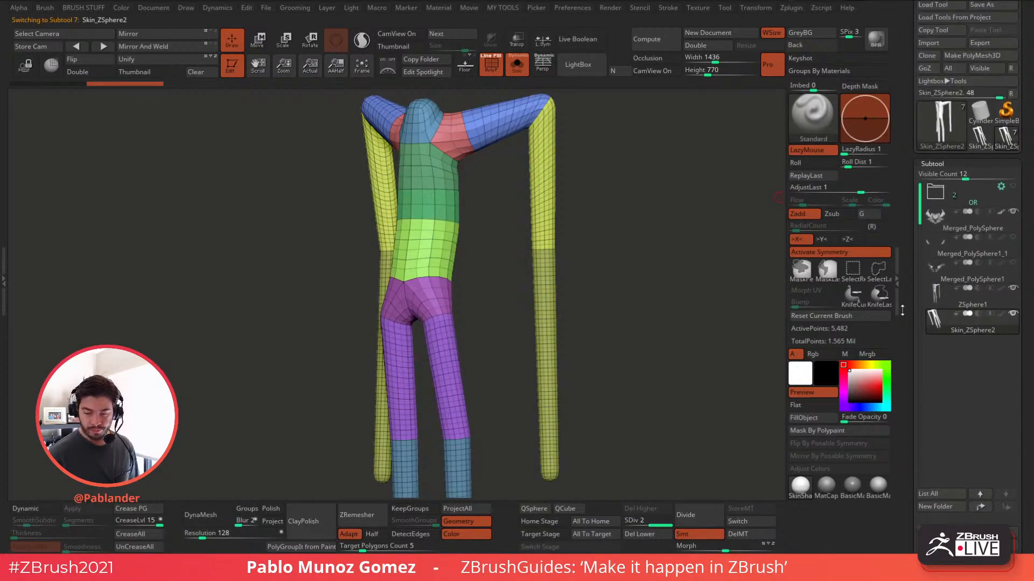
pyautogui.moveTo(975, 300); pyautogui.dragTo(977, 202)
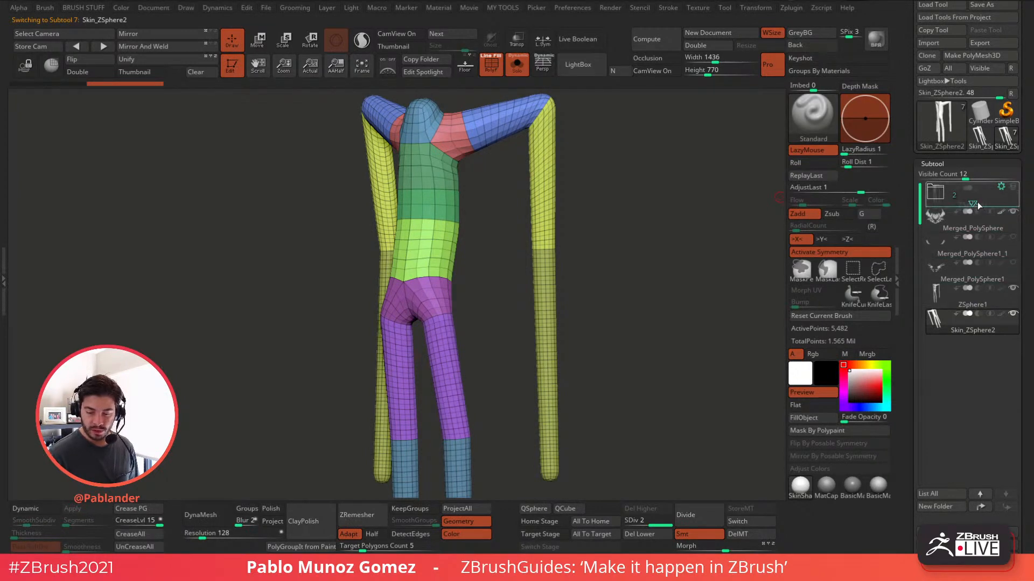
# - Select the Move brush for the skin mesh and set its Draw Size to about 311
pyautogui.keyDown('shift'); pyautogui.moveTo(669, 322); pyautogui.dragTo(637, 276); pyautogui.keyUp('shift')
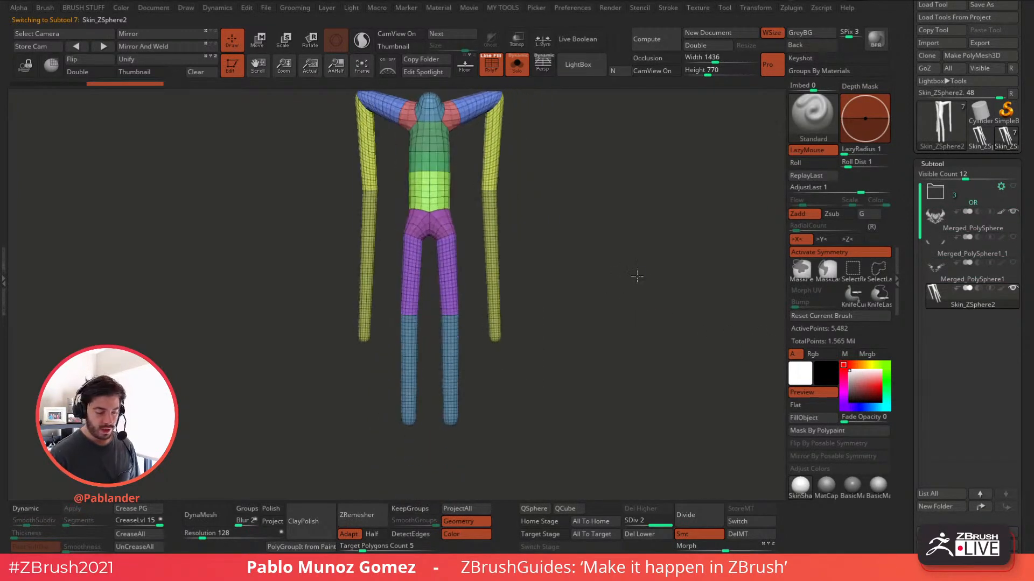
pyautogui.press('b')
pyautogui.press('m')
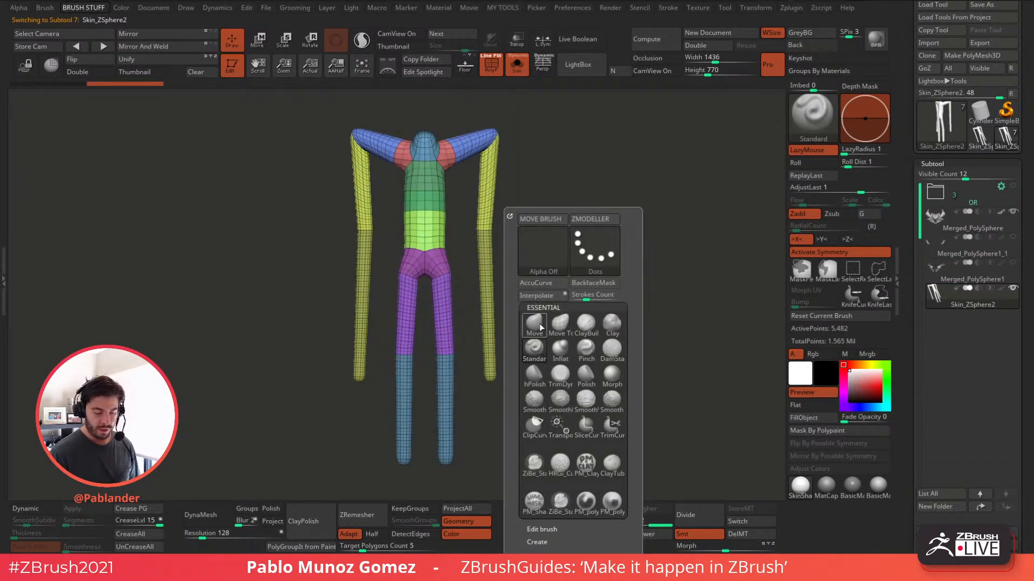
pyautogui.press('v')
pyautogui.press('space')
pyautogui.press('b')
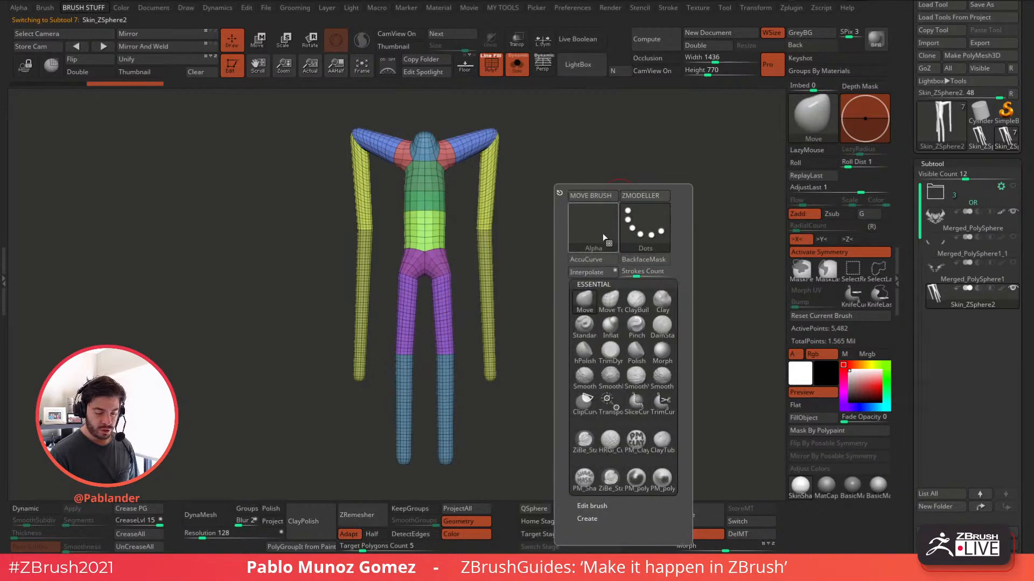
pyautogui.hotkey('shift', 'f')
pyautogui.press('b')
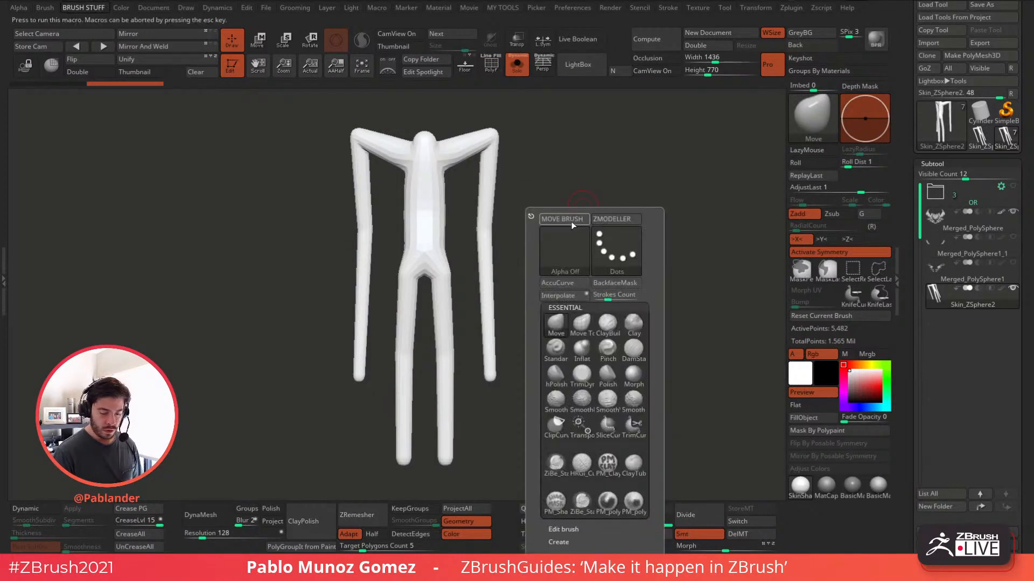
pyautogui.press('b')
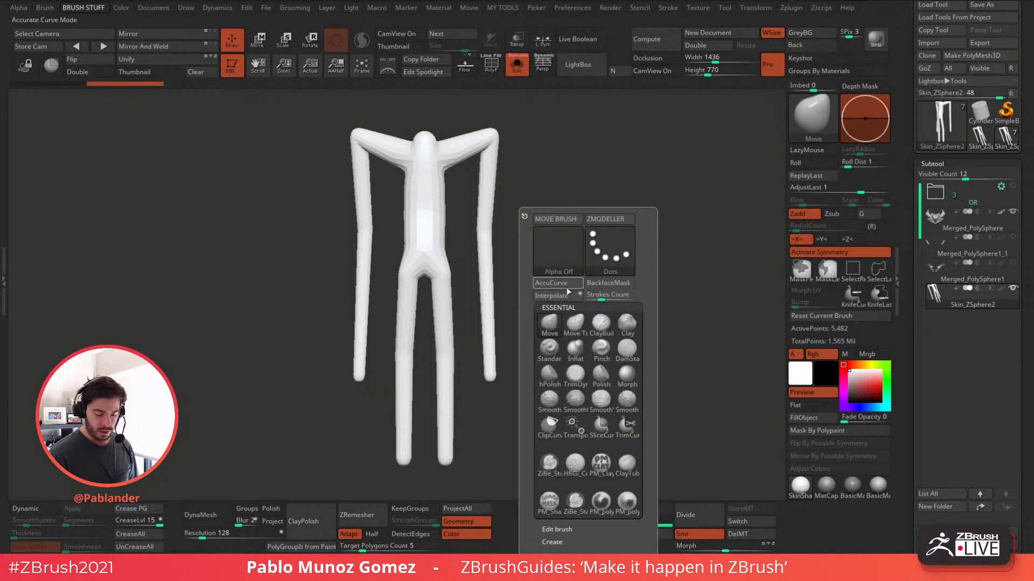
pyautogui.hotkey('shift', 'f')
pyautogui.press('space')
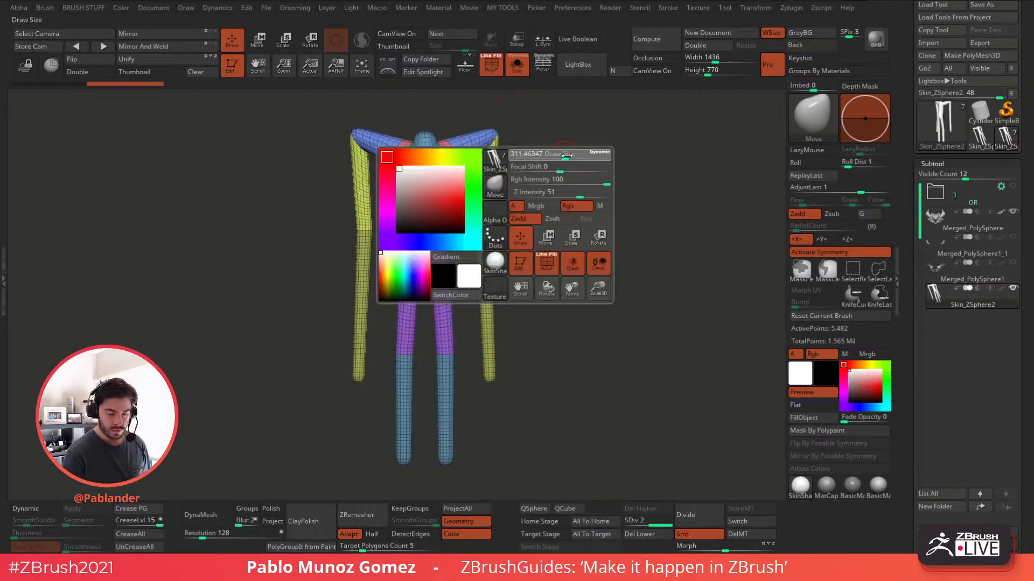
# - Reshape the shoulders, armpits and upper chest of the body mesh symmetrically with the Move brush
pyautogui.moveTo(593, 247); pyautogui.dragTo(564, 207)
pyautogui.moveTo(520, 167)
pyautogui.mouseDown()
pyautogui.moveTo(531, 173)
pyautogui.moveTo(519, 267)
pyautogui.moveTo(486, 253)
pyautogui.mouseUp()
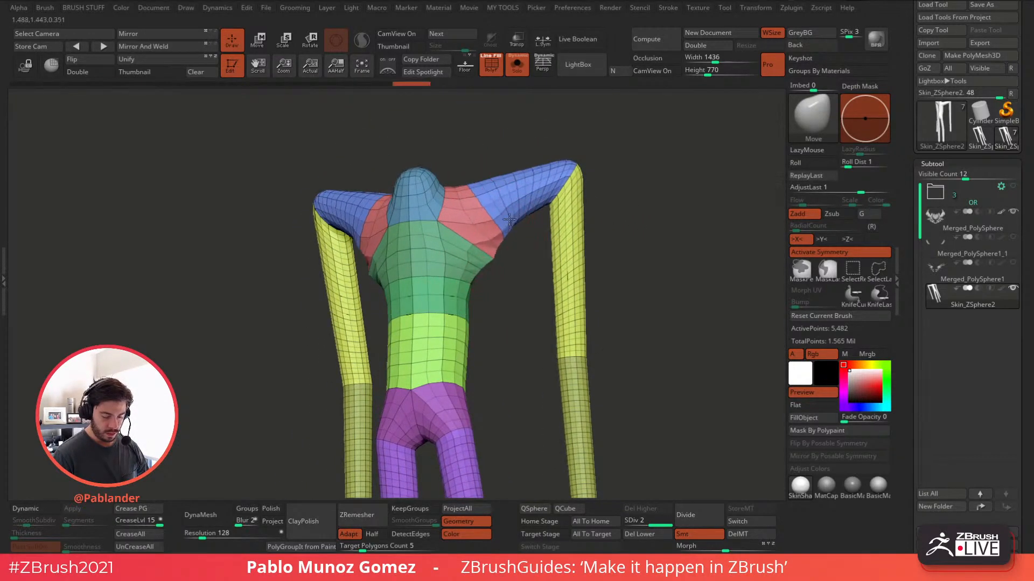
pyautogui.moveTo(587, 239)
pyautogui.mouseDown()
pyautogui.moveTo(593, 233)
pyautogui.moveTo(525, 224)
pyautogui.moveTo(486, 268)
pyautogui.moveTo(462, 321)
pyautogui.mouseUp()
pyautogui.moveTo(591, 244)
pyautogui.mouseDown()
pyautogui.moveTo(579, 261)
pyautogui.moveTo(555, 251)
pyautogui.moveTo(573, 226)
pyautogui.moveTo(529, 211)
pyautogui.mouseUp()
pyautogui.moveTo(612, 227); pyautogui.dragTo(515, 218)
pyautogui.moveTo(588, 205); pyautogui.dragTo(616, 207)
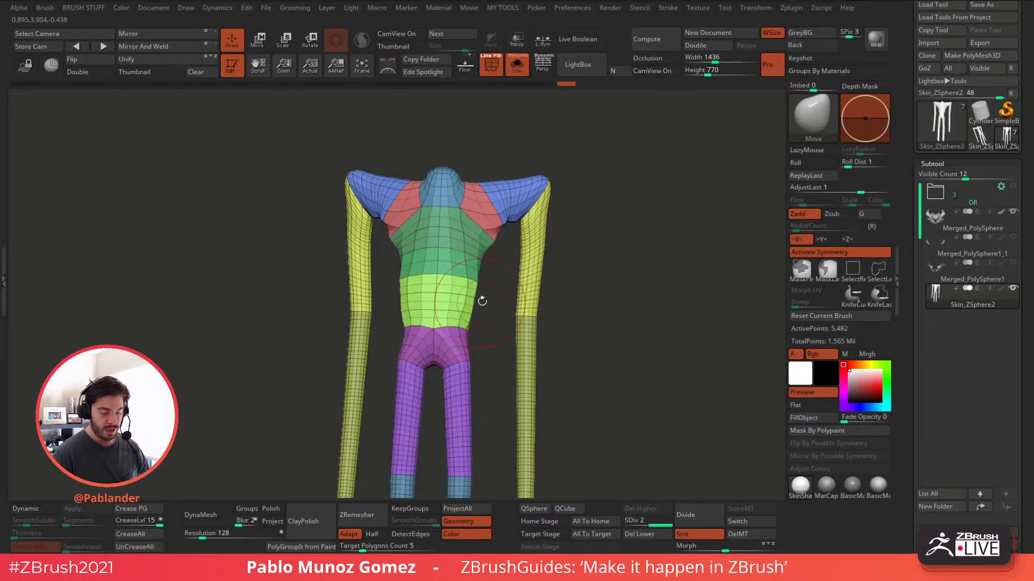
# - Reshape the waist, hips and legs from the front and side with the Move brush, and undo the last stroke
pyautogui.moveTo(480, 300)
pyautogui.mouseDown()
pyautogui.moveTo(487, 306)
pyautogui.moveTo(463, 303)
pyautogui.mouseUp()
pyautogui.moveTo(530, 326)
pyautogui.keyDown('alt'); pyautogui.mouseDown()
pyautogui.moveTo(538, 229)
pyautogui.moveTo(576, 237)
pyautogui.mouseUp(); pyautogui.keyUp('alt')
pyautogui.moveTo(511, 203); pyautogui.dragTo(489, 202)
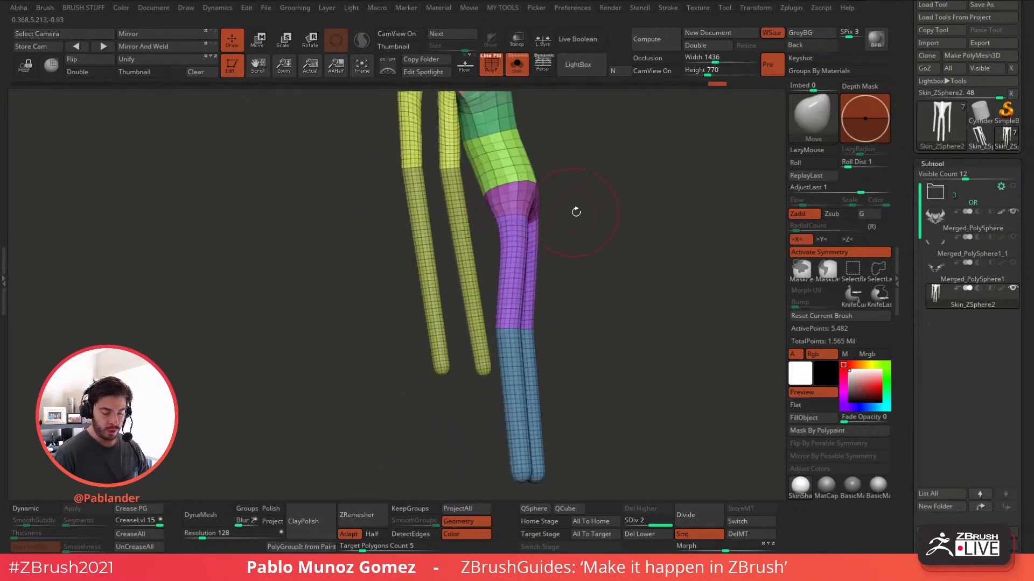
pyautogui.moveTo(576, 211)
pyautogui.mouseDown()
pyautogui.moveTo(487, 237)
pyautogui.moveTo(576, 208)
pyautogui.moveTo(554, 219)
pyautogui.moveTo(501, 213)
pyautogui.moveTo(510, 173)
pyautogui.moveTo(496, 111)
pyautogui.moveTo(563, 153)
pyautogui.moveTo(521, 141)
pyautogui.moveTo(501, 153)
pyautogui.moveTo(535, 180)
pyautogui.moveTo(462, 189)
pyautogui.mouseUp()
pyautogui.hotkey('ctrl', 'z')
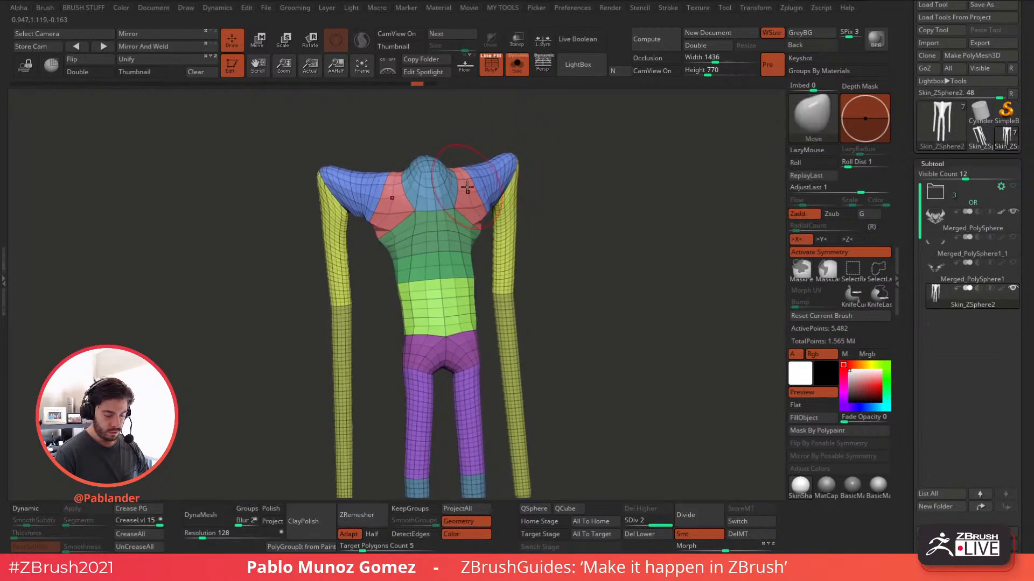
# - Smooth the underarm area where the upper arms meet the chest
pyautogui.moveTo(468, 269)
pyautogui.keyDown('alt'); pyautogui.mouseDown(button='right')
pyautogui.moveTo(479, 187)
pyautogui.moveTo(489, 181)
pyautogui.mouseUp(button='right'); pyautogui.keyUp('alt')
pyautogui.keyDown('shift'); pyautogui.moveTo(416, 178); pyautogui.dragTo(418, 179); pyautogui.keyUp('shift')
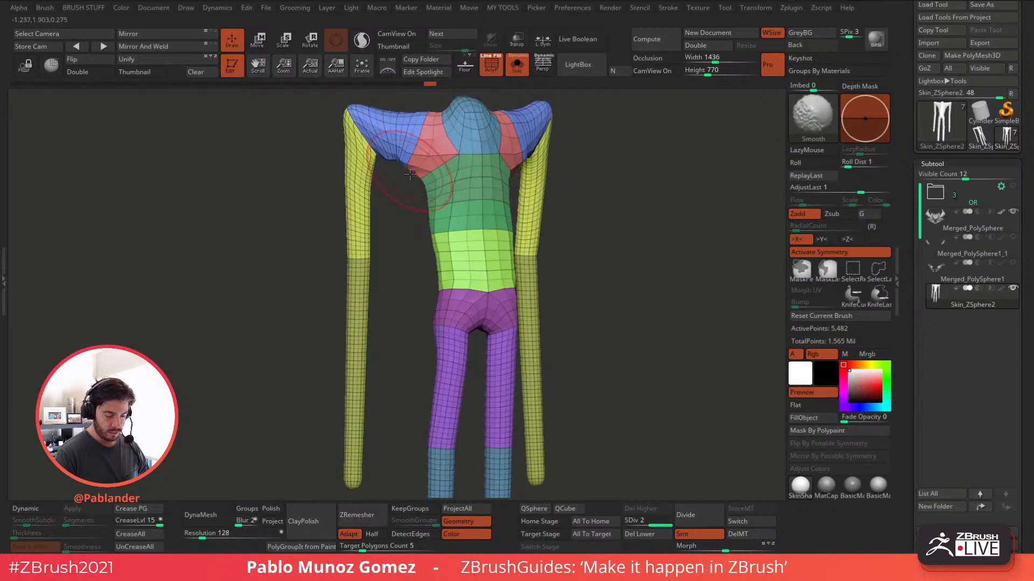
pyautogui.keyDown('shift'); pyautogui.moveTo(577, 257); pyautogui.dragTo(599, 269); pyautogui.keyUp('shift')
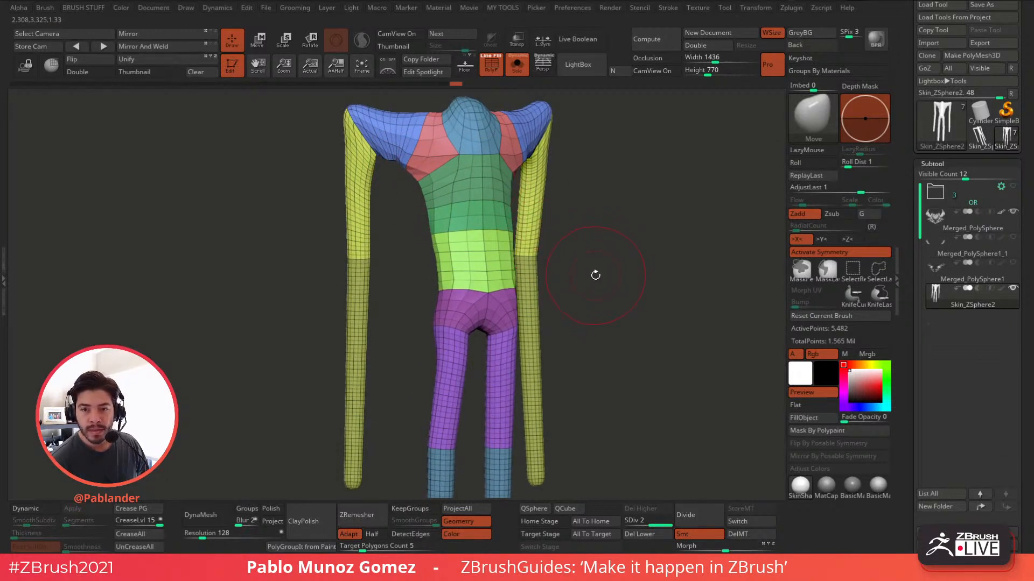
pyautogui.moveTo(593, 276); pyautogui.dragTo(595, 275)
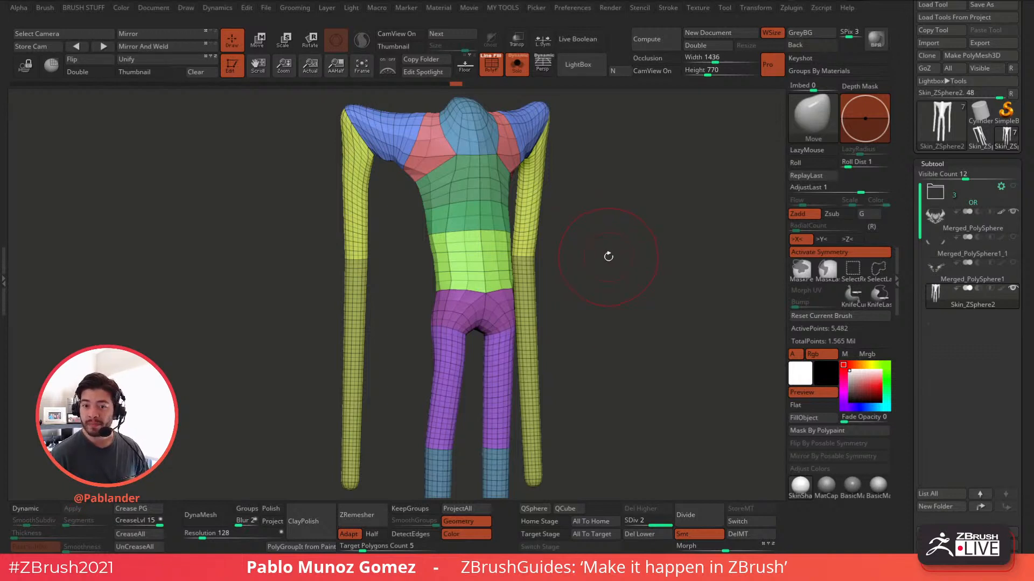
pyautogui.moveTo(608, 257); pyautogui.dragTo(608, 259)
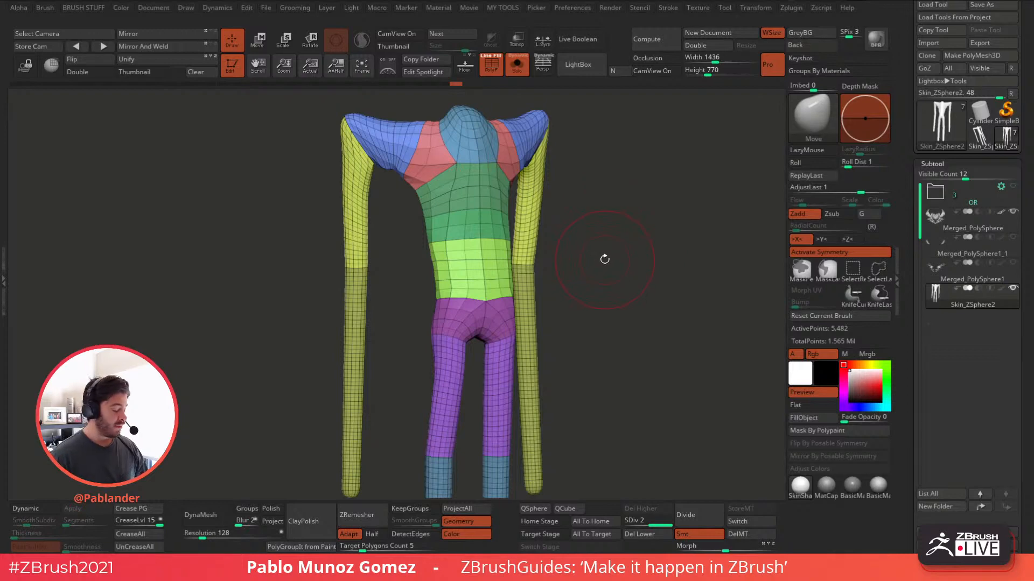
pyautogui.moveTo(605, 259); pyautogui.dragTo(603, 289)
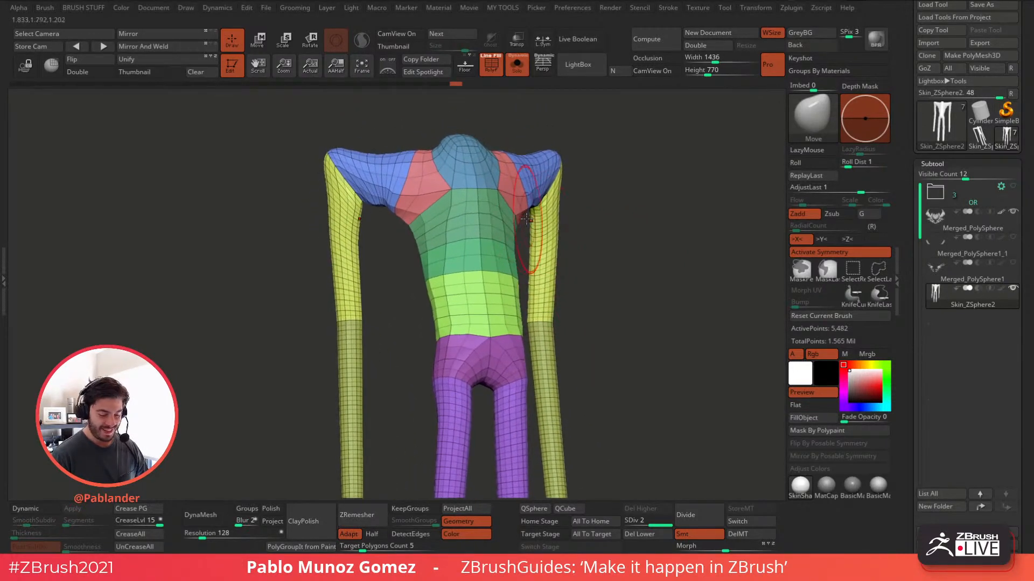
# - Fill out the shoulders and upper back with the Move brush and smooth the area around the shoulder blades
pyautogui.moveTo(526, 219); pyautogui.dragTo(541, 210)
pyautogui.moveTo(563, 203)
pyautogui.mouseDown()
pyautogui.moveTo(533, 215)
pyautogui.moveTo(542, 196)
pyautogui.moveTo(581, 201)
pyautogui.mouseUp()
pyautogui.moveTo(469, 203); pyautogui.dragTo(536, 197)
pyautogui.moveTo(474, 181)
pyautogui.keyDown('shift'); pyautogui.mouseDown()
pyautogui.moveTo(478, 168)
pyautogui.moveTo(469, 171)
pyautogui.mouseUp(); pyautogui.keyUp('shift')
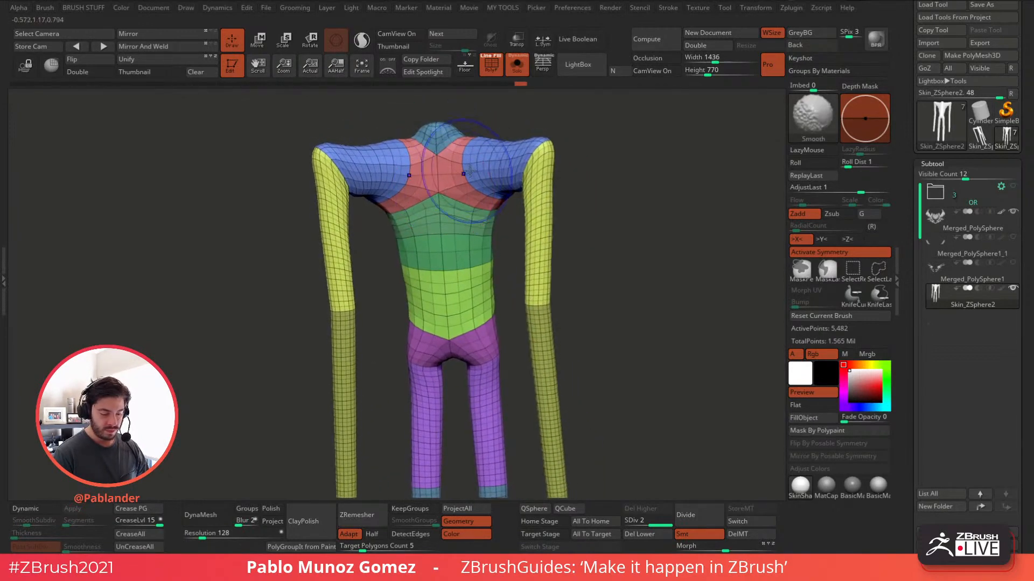
pyautogui.moveTo(572, 197); pyautogui.dragTo(561, 198)
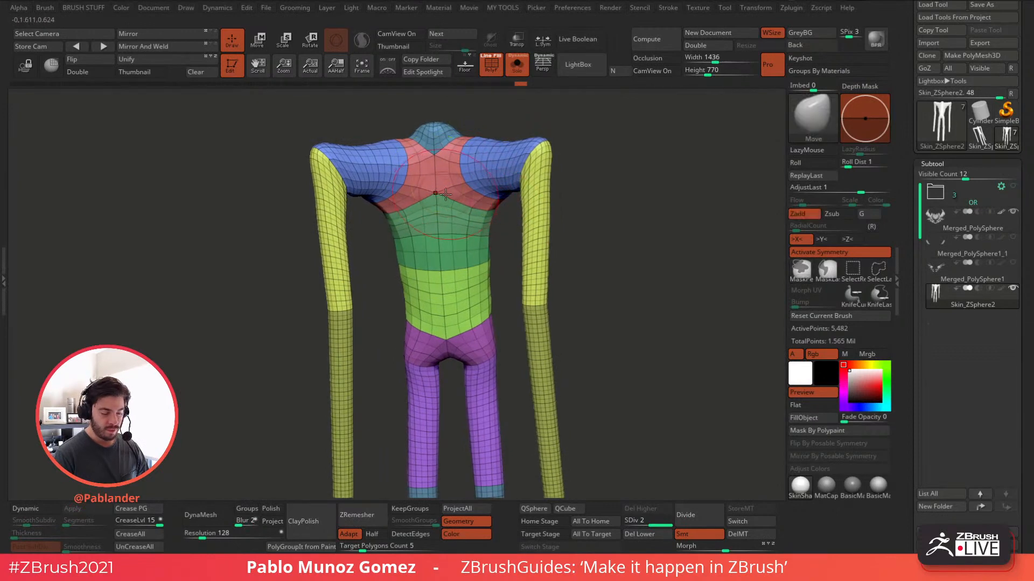
# - Widen the rib cage and shape the torso's sides toward the waist with the Move brush
pyautogui.moveTo(608, 268)
pyautogui.mouseDown()
pyautogui.moveTo(576, 296)
pyautogui.moveTo(579, 276)
pyautogui.moveTo(519, 289)
pyautogui.moveTo(469, 258)
pyautogui.moveTo(494, 255)
pyautogui.moveTo(491, 230)
pyautogui.moveTo(508, 204)
pyautogui.moveTo(490, 201)
pyautogui.moveTo(547, 282)
pyautogui.moveTo(503, 369)
pyautogui.moveTo(561, 356)
pyautogui.moveTo(569, 365)
pyautogui.moveTo(557, 370)
pyautogui.mouseUp()
pyautogui.keyDown('alt'); pyautogui.moveTo(555, 372); pyautogui.dragTo(512, 342); pyautogui.keyUp('alt')
pyautogui.moveTo(516, 249)
pyautogui.keyDown('ctrl'); pyautogui.mouseDown(button='right')
pyautogui.moveTo(549, 275)
pyautogui.moveTo(519, 264)
pyautogui.mouseUp(button='right'); pyautogui.keyUp('ctrl')
pyautogui.moveTo(491, 247); pyautogui.dragTo(499, 255)
pyautogui.moveTo(499, 255)
pyautogui.mouseDown(button='right')
pyautogui.moveTo(542, 275)
pyautogui.moveTo(438, 314)
pyautogui.moveTo(474, 269)
pyautogui.mouseUp(button='right')
pyautogui.moveTo(474, 256); pyautogui.dragTo(503, 226)
pyautogui.moveTo(503, 226); pyautogui.dragTo(538, 300, button='right')
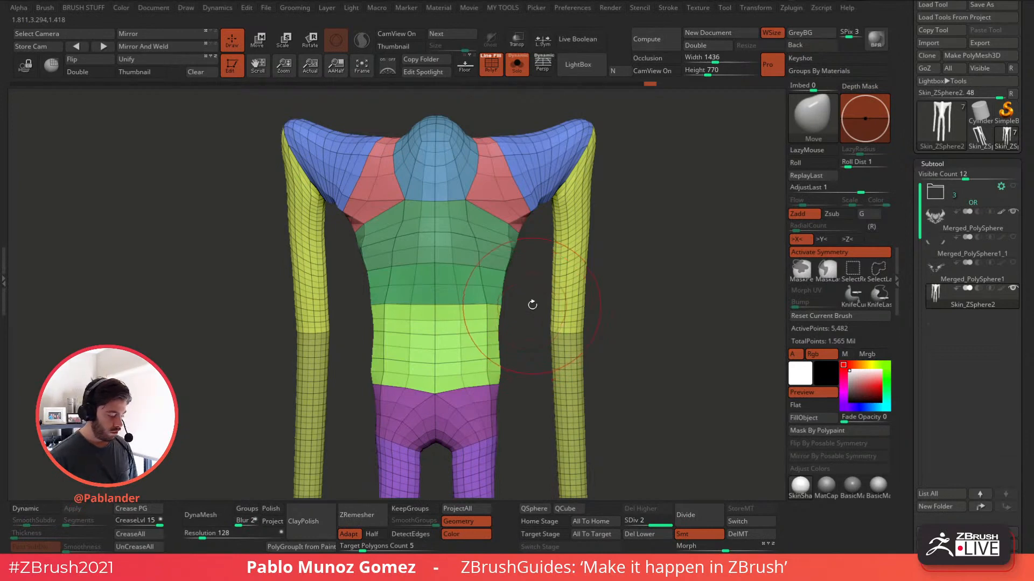
# - Refine the arms and overall body proportions with the Move brush, checking the figure from several angles
pyautogui.moveTo(614, 274); pyautogui.dragTo(566, 258, button='right')
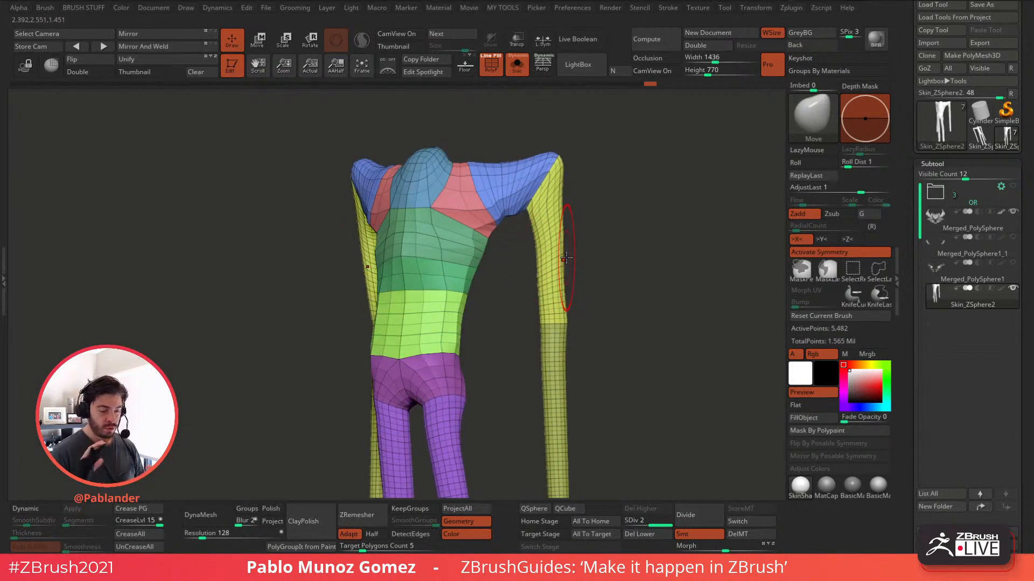
pyautogui.moveTo(565, 259); pyautogui.dragTo(560, 318, button='right')
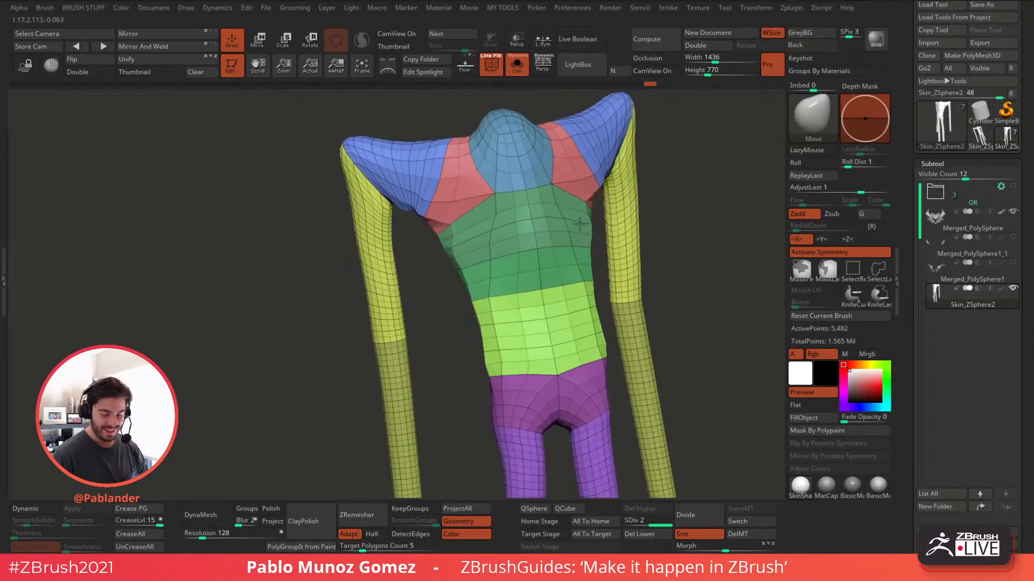
pyautogui.moveTo(579, 224)
pyautogui.mouseDown(button='right')
pyautogui.moveTo(589, 184)
pyautogui.moveTo(580, 187)
pyautogui.moveTo(609, 261)
pyautogui.moveTo(549, 172)
pyautogui.moveTo(528, 166)
pyautogui.moveTo(564, 269)
pyautogui.moveTo(537, 302)
pyautogui.moveTo(586, 280)
pyautogui.mouseUp(button='right')
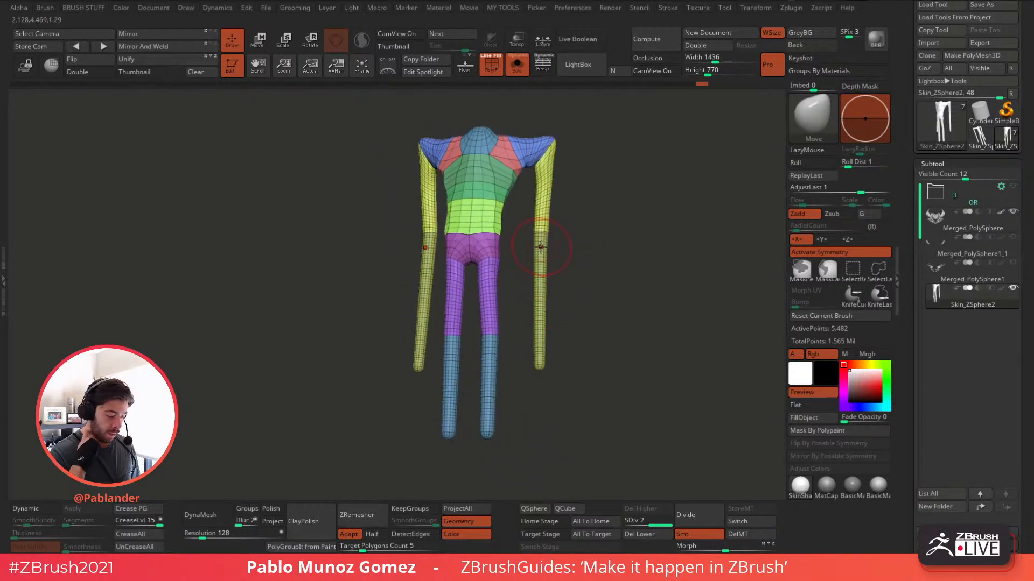
pyautogui.moveTo(606, 229)
pyautogui.mouseDown(button='right')
pyautogui.moveTo(607, 240)
pyautogui.moveTo(622, 223)
pyautogui.mouseUp(button='right')
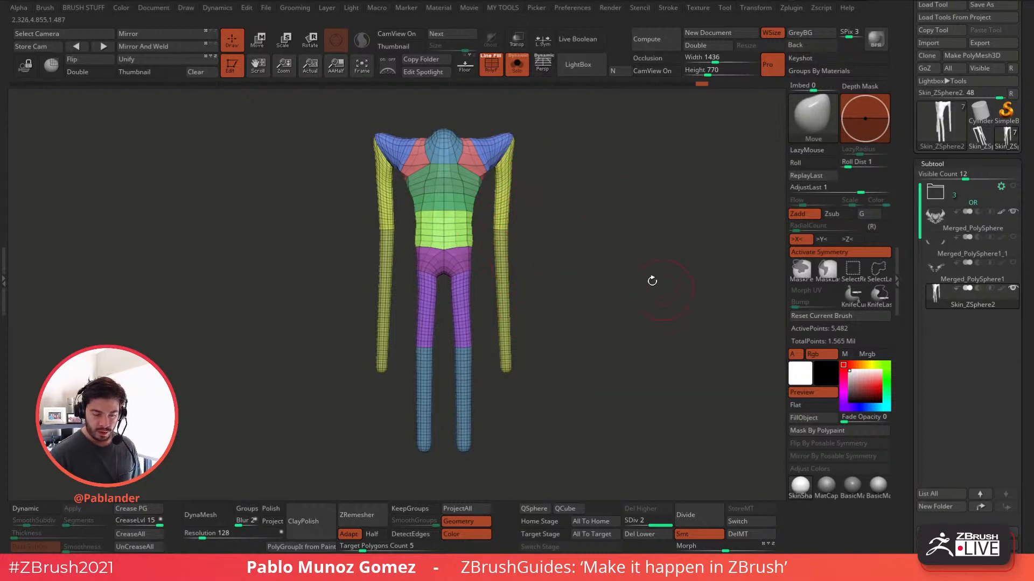
# - Hide the wireframe and polygroup colors and apply a grey BasicMaterial to the body
pyautogui.click(491, 66)
pyautogui.click(878, 486)
pyautogui.keyDown('alt'); pyautogui.moveTo(606, 318); pyautogui.dragTo(601, 339, button='right'); pyautogui.keyUp('alt')
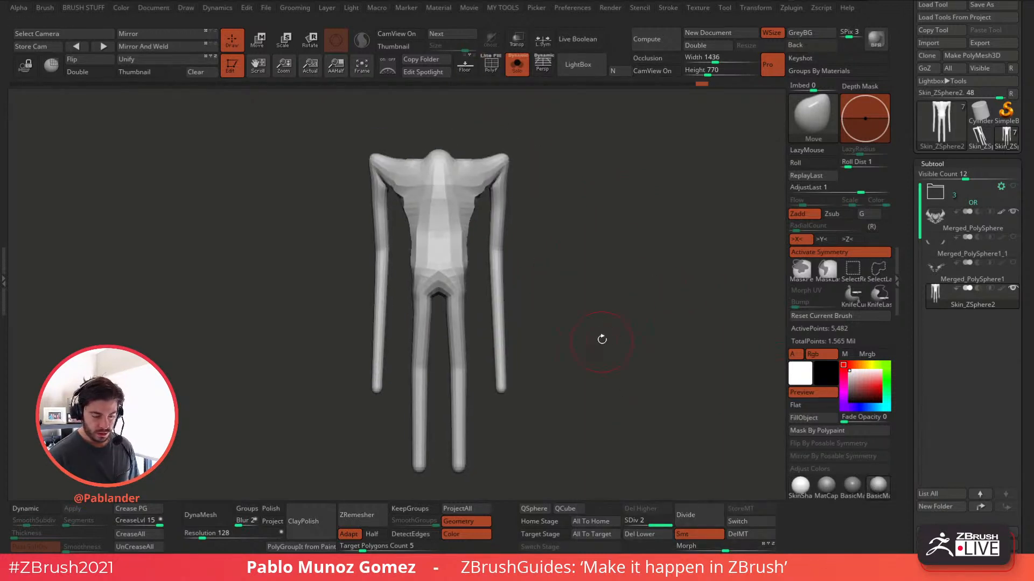
# - Divide the body mesh twice to reach subdivision level 4
pyautogui.click(692, 512)
pyautogui.click(695, 511)
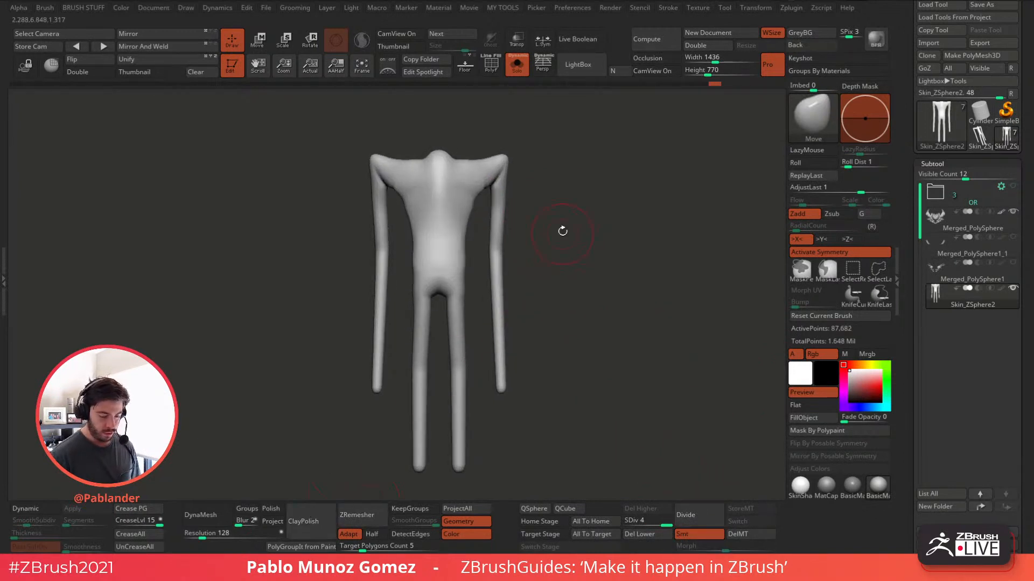
# - Smooth the surface of the arms and legs down to the feet
pyautogui.keyDown('ctrl'); pyautogui.moveTo(550, 202); pyautogui.dragTo(573, 262); pyautogui.keyUp('ctrl')
pyautogui.moveTo(484, 181)
pyautogui.keyDown('shift'); pyautogui.mouseDown()
pyautogui.moveTo(479, 196)
pyautogui.moveTo(510, 157)
pyautogui.moveTo(498, 290)
pyautogui.moveTo(504, 393)
pyautogui.mouseUp(); pyautogui.keyUp('shift')
pyautogui.keyDown('shift'); pyautogui.moveTo(460, 288); pyautogui.dragTo(457, 316); pyautogui.keyUp('shift')
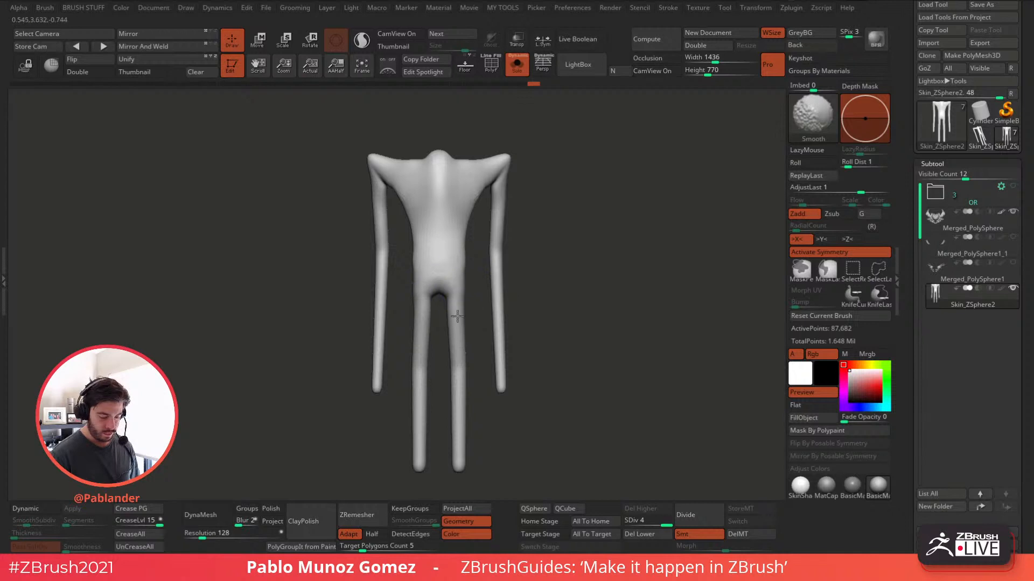
pyautogui.keyDown('shift'); pyautogui.moveTo(459, 458); pyautogui.dragTo(460, 466); pyautogui.keyUp('shift')
pyautogui.moveTo(555, 323)
pyautogui.mouseDown()
pyautogui.moveTo(642, 321)
pyautogui.moveTo(555, 328)
pyautogui.mouseUp()
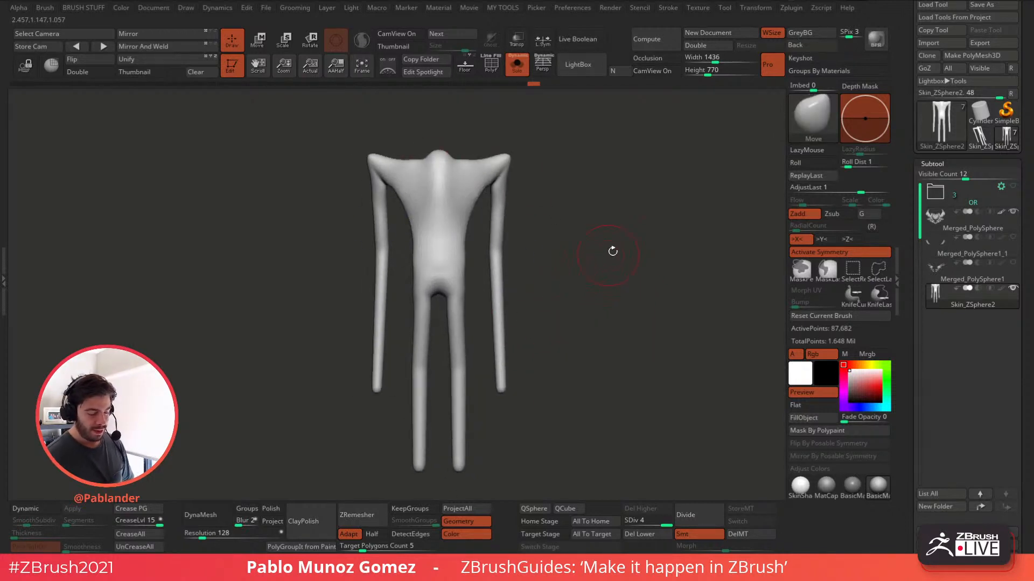
pyautogui.moveTo(612, 251)
pyautogui.mouseDown()
pyautogui.moveTo(590, 249)
pyautogui.moveTo(572, 277)
pyautogui.moveTo(588, 276)
pyautogui.mouseUp()
# - Switch to the Inflat brush and make trial strokes along the arms and forearms to thicken them
pyautogui.press('space')
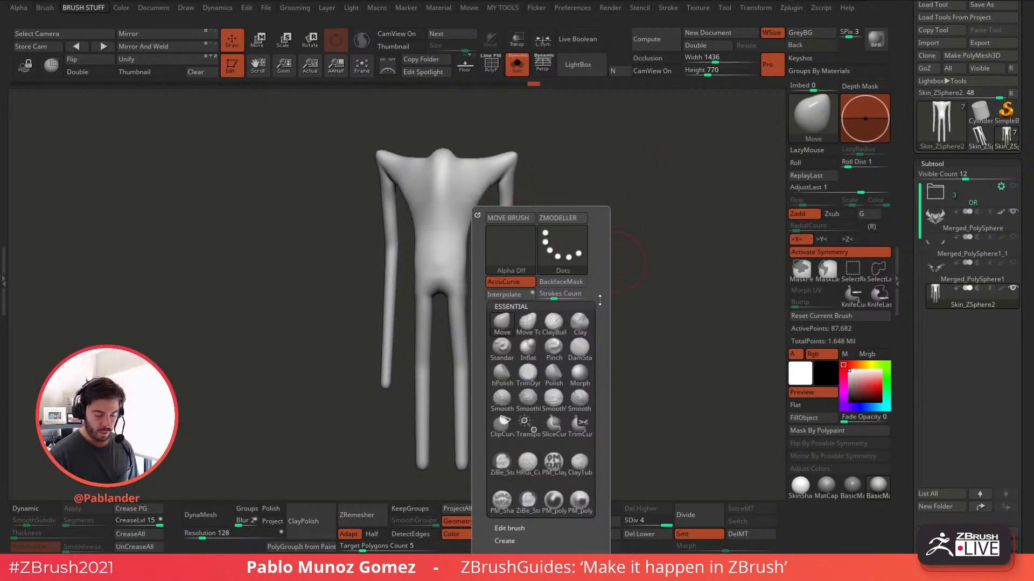
pyautogui.click(528, 347)
pyautogui.press('space')
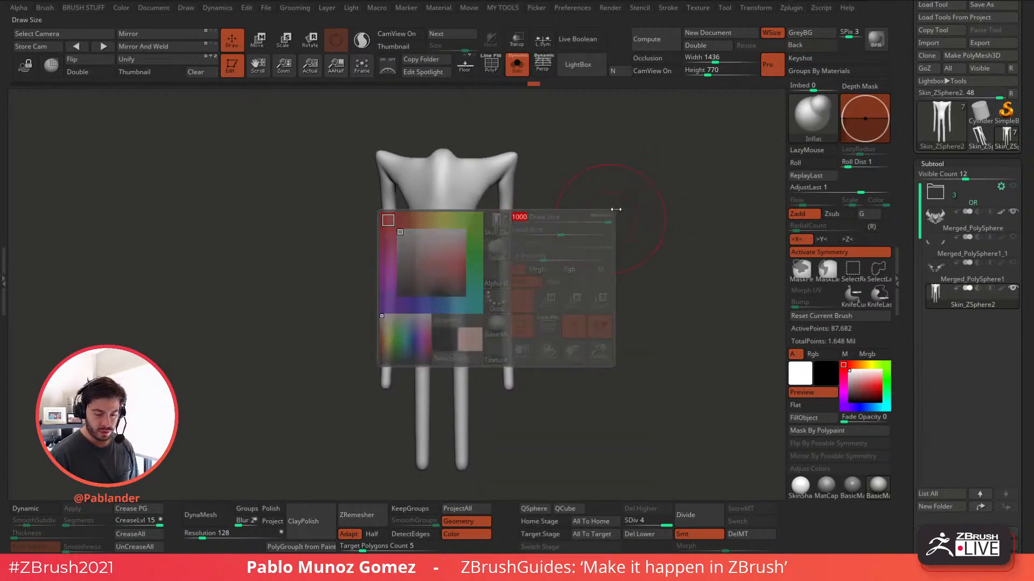
pyautogui.moveTo(505, 185); pyautogui.dragTo(506, 301)
pyautogui.hotkey('ctrl', 'z')
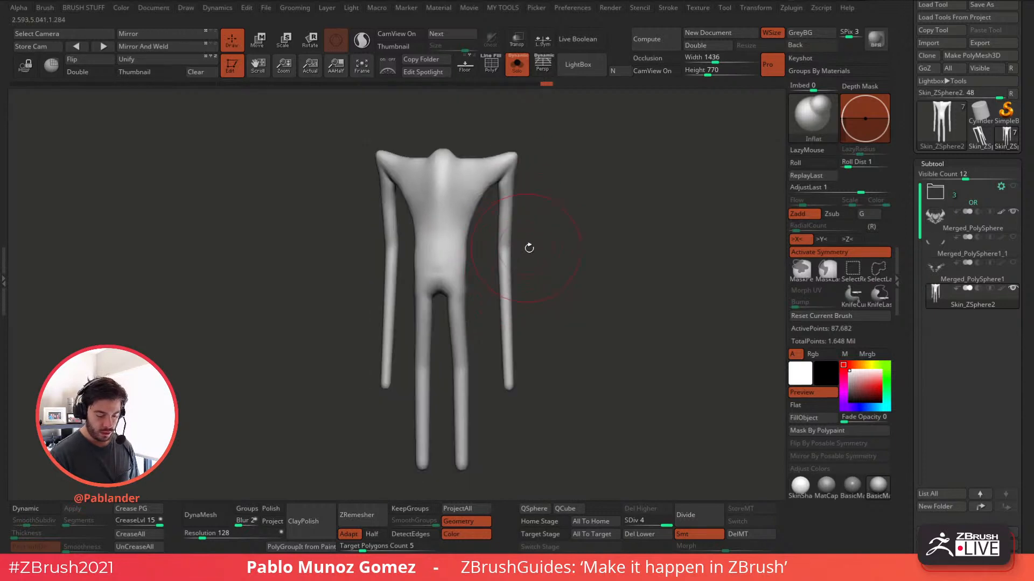
pyautogui.press('space')
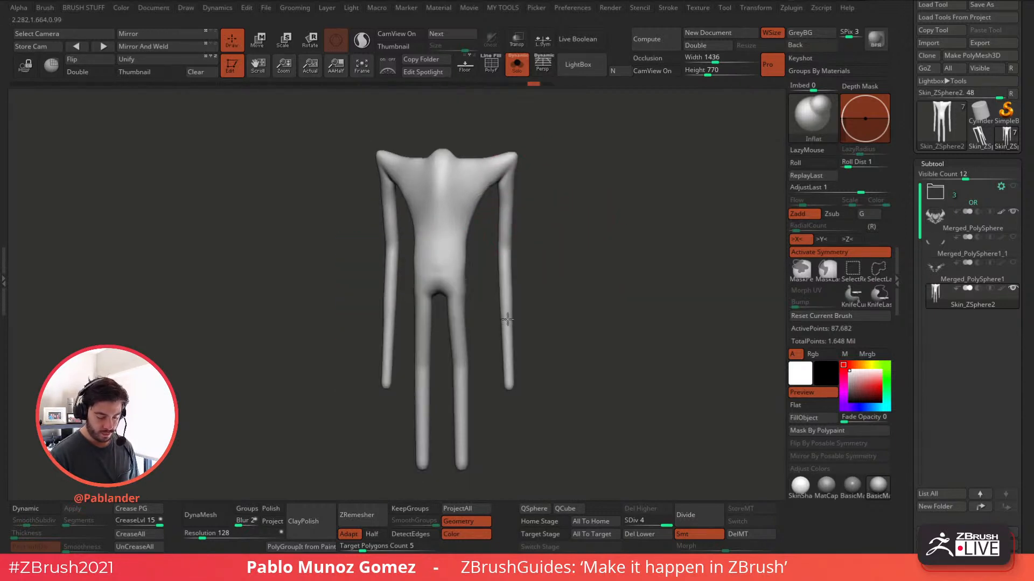
pyautogui.moveTo(508, 320); pyautogui.dragTo(509, 392)
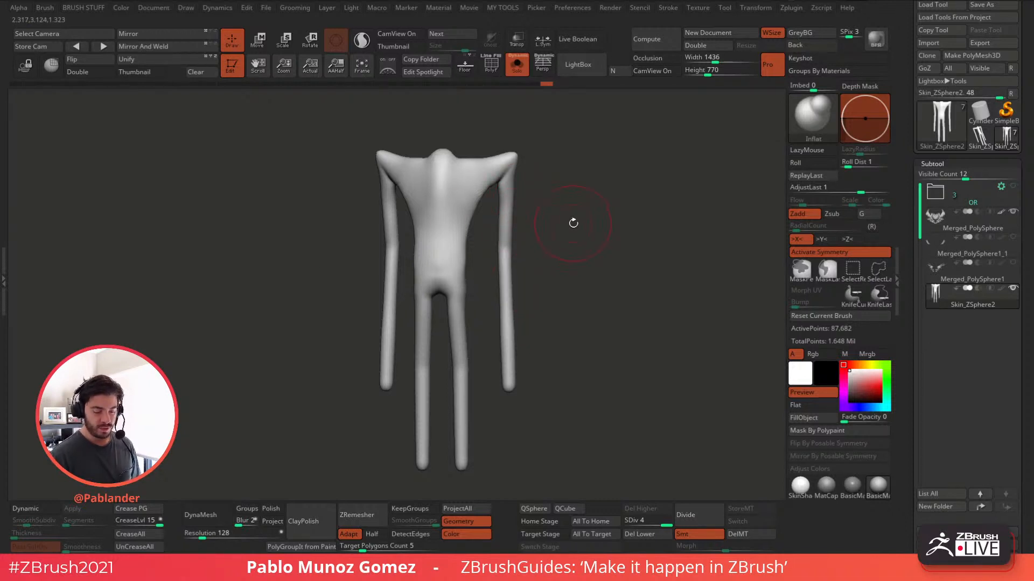
# - Try inflating the upper arms and shoulders with a larger brush and undo the stroke
pyautogui.press('space')
pyautogui.moveTo(573, 223); pyautogui.dragTo(589, 222)
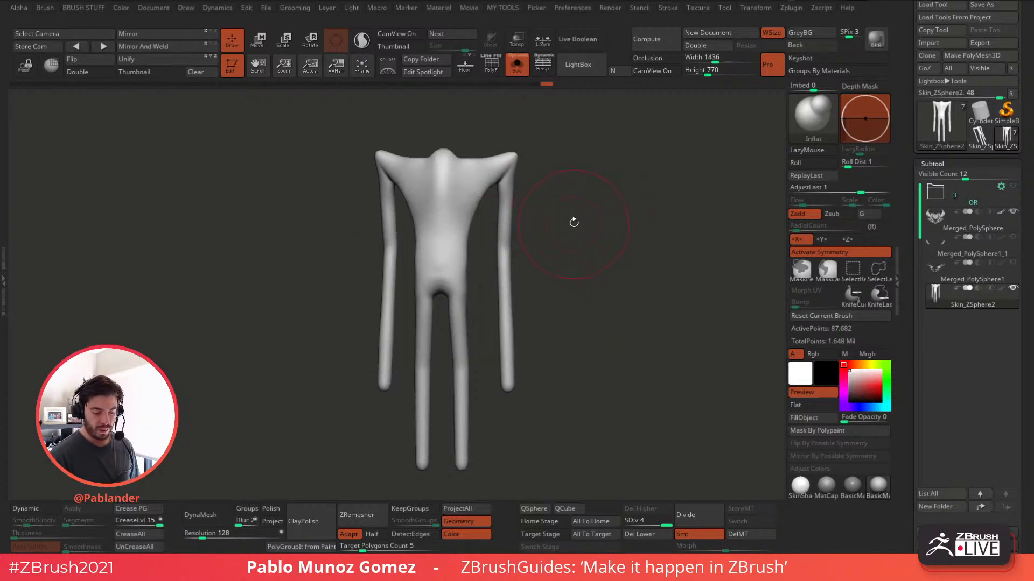
pyautogui.press('space')
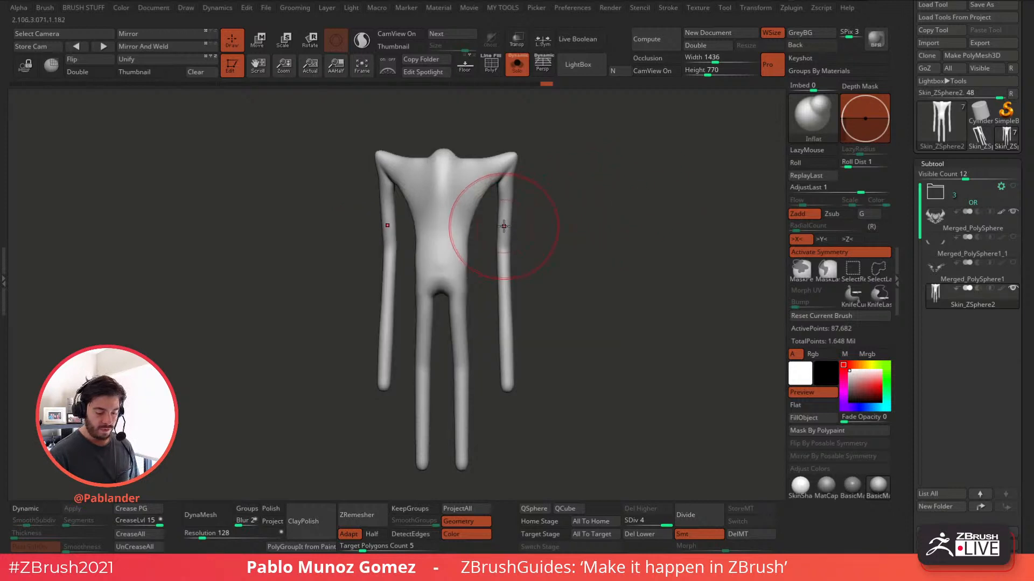
pyautogui.moveTo(504, 226)
pyautogui.mouseDown()
pyautogui.moveTo(506, 274)
pyautogui.moveTo(521, 173)
pyautogui.mouseUp()
pyautogui.hotkey('ctrl', 'z')
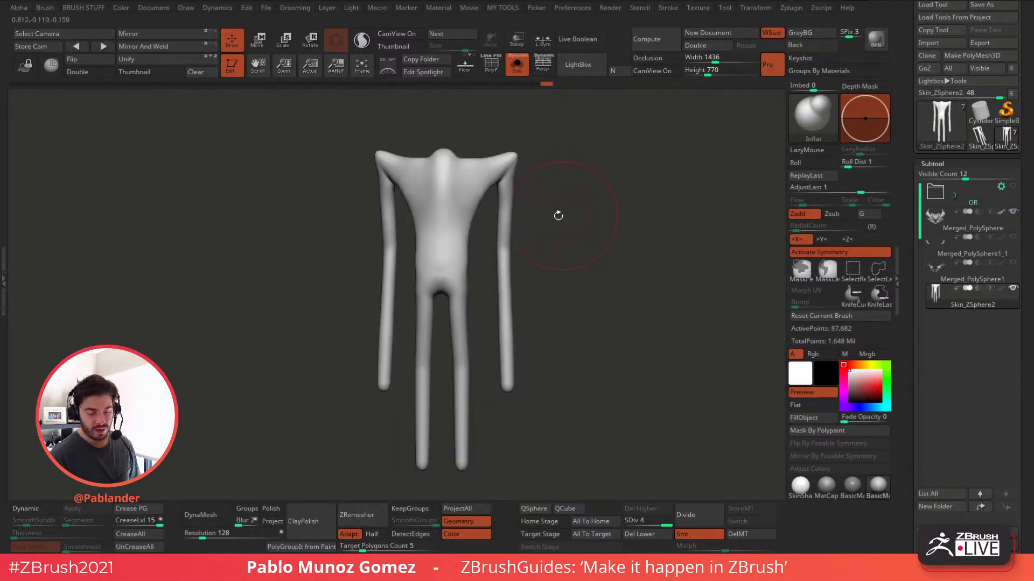
# - Adjust the Inflat brush size and thicken both arms from elbow to tip with repeated strokes from front and side
pyautogui.rightClick(582, 217)
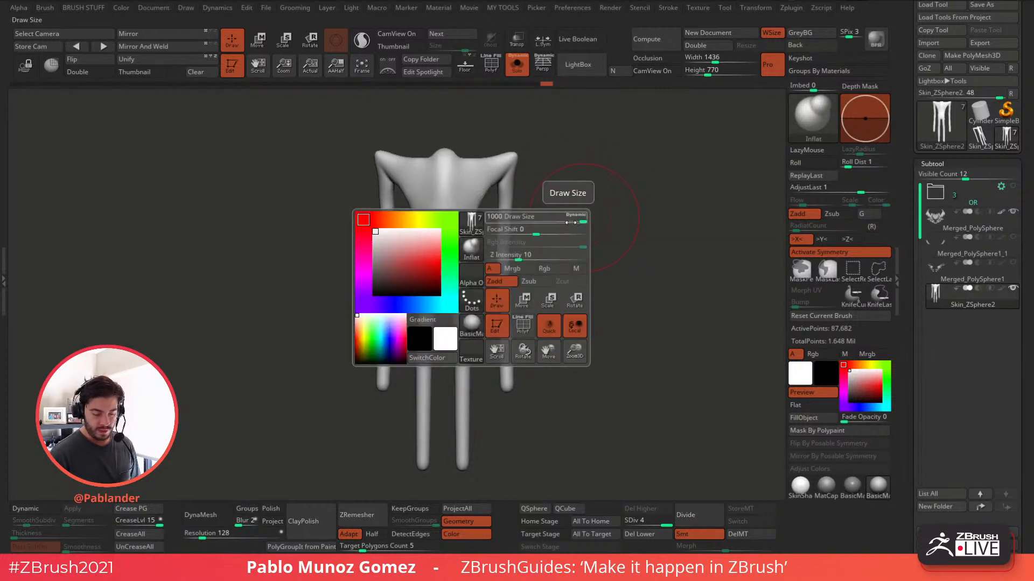
pyautogui.moveTo(578, 220); pyautogui.dragTo(576, 220)
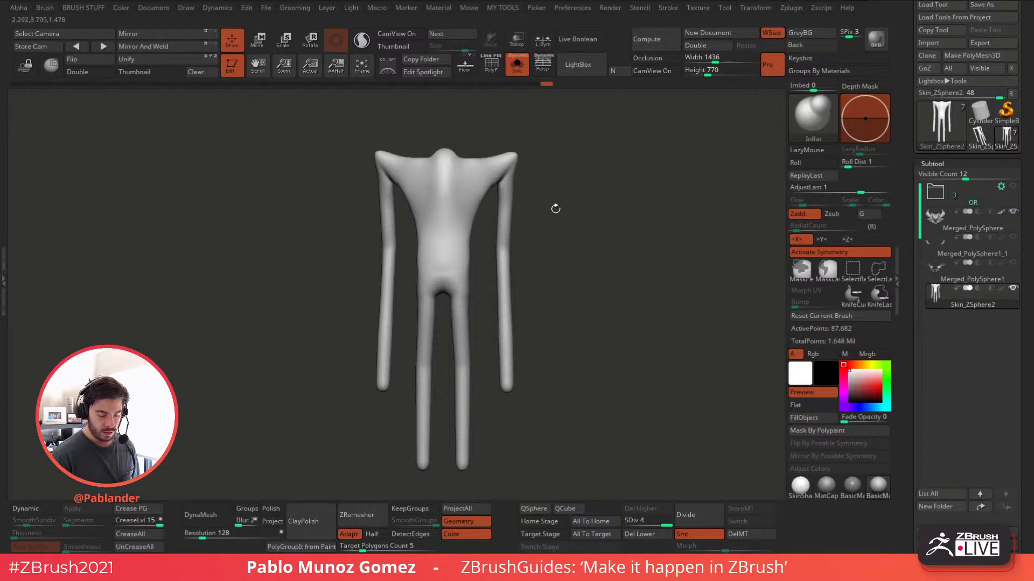
pyautogui.rightClick(540, 214)
pyautogui.moveTo(554, 219); pyautogui.dragTo(625, 221)
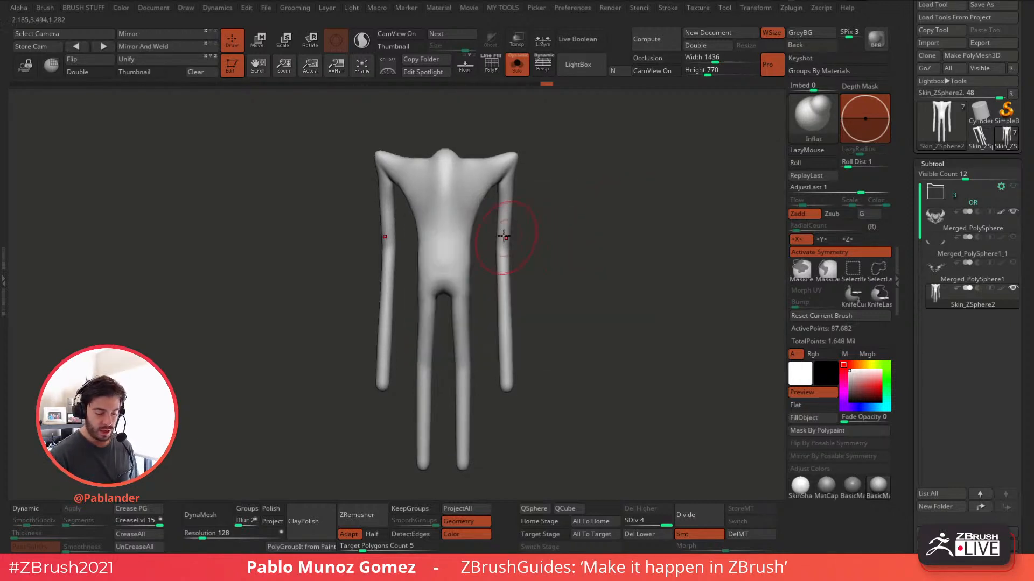
pyautogui.moveTo(502, 240); pyautogui.dragTo(504, 379)
pyautogui.moveTo(503, 278); pyautogui.dragTo(505, 383)
pyautogui.moveTo(503, 229); pyautogui.dragTo(504, 383)
pyautogui.moveTo(504, 216)
pyautogui.mouseDown()
pyautogui.moveTo(505, 383)
pyautogui.moveTo(504, 334)
pyautogui.moveTo(505, 350)
pyautogui.mouseUp()
pyautogui.moveTo(608, 310); pyautogui.dragTo(501, 301)
pyautogui.moveTo(522, 237); pyautogui.dragTo(527, 289)
pyautogui.moveTo(515, 207)
pyautogui.mouseDown()
pyautogui.moveTo(522, 358)
pyautogui.moveTo(519, 323)
pyautogui.mouseUp()
# - Run the Inflat brush down the upper legs and check the body's volume from behind, above and the front
pyautogui.moveTo(558, 333); pyautogui.dragTo(621, 342)
pyautogui.moveTo(447, 293); pyautogui.dragTo(468, 393)
pyautogui.moveTo(542, 252)
pyautogui.keyDown('shift'); pyautogui.mouseDown()
pyautogui.moveTo(514, 233)
pyautogui.moveTo(526, 194)
pyautogui.moveTo(605, 207)
pyautogui.mouseUp(); pyautogui.keyUp('shift')
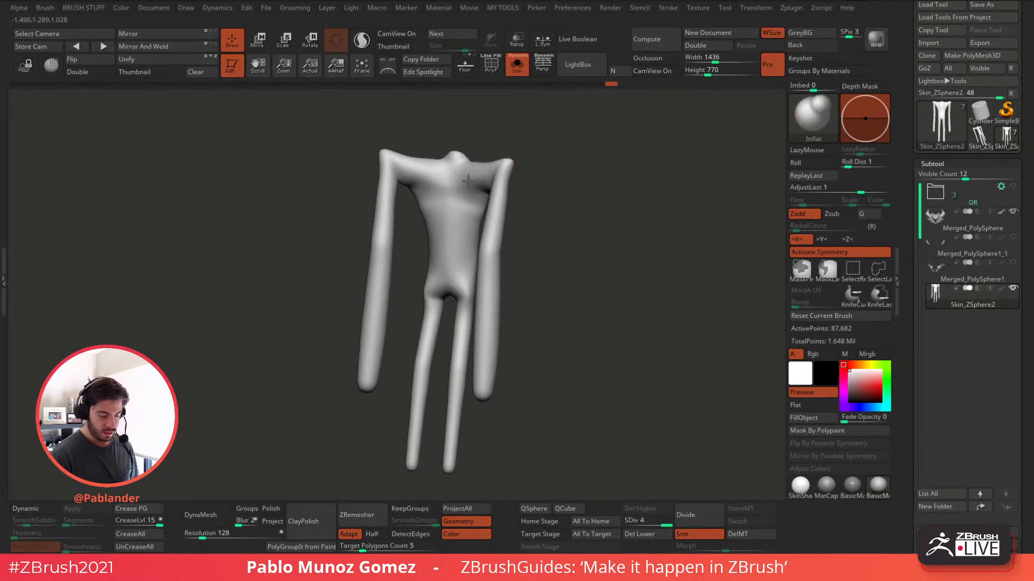
pyautogui.moveTo(549, 156); pyautogui.dragTo(599, 288)
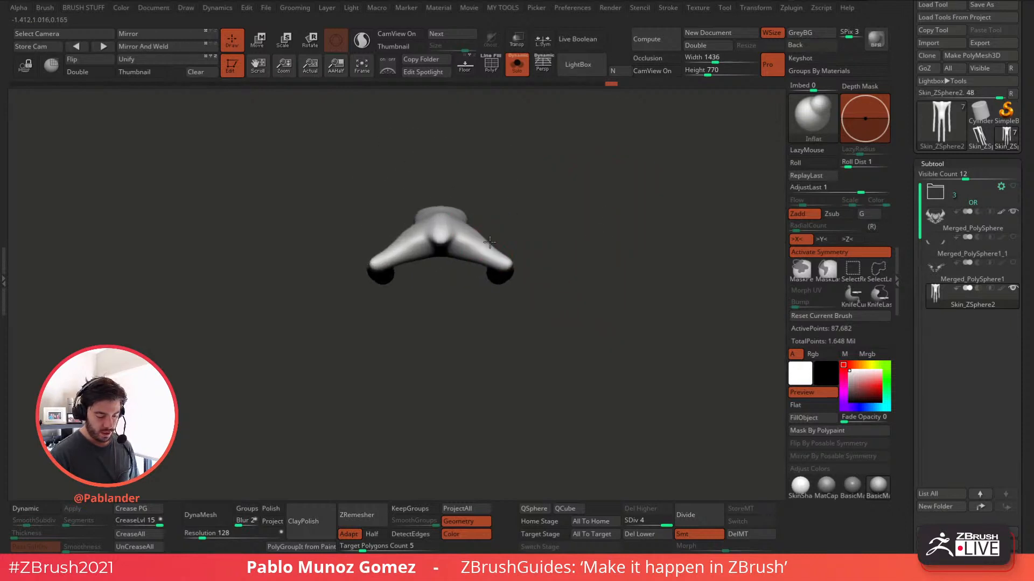
pyautogui.moveTo(490, 241); pyautogui.dragTo(535, 192)
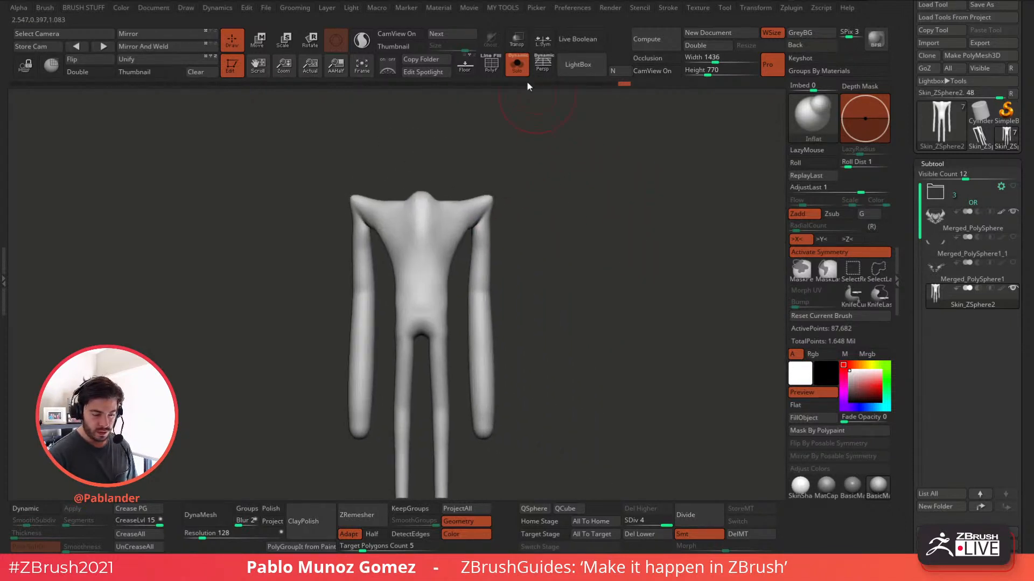
# - Turn off Solo to show the mask and scale the body up uniformly with the transform gizmo
pyautogui.click(520, 69)
pyautogui.keyDown('alt'); pyautogui.moveTo(586, 259); pyautogui.dragTo(588, 235); pyautogui.keyUp('alt')
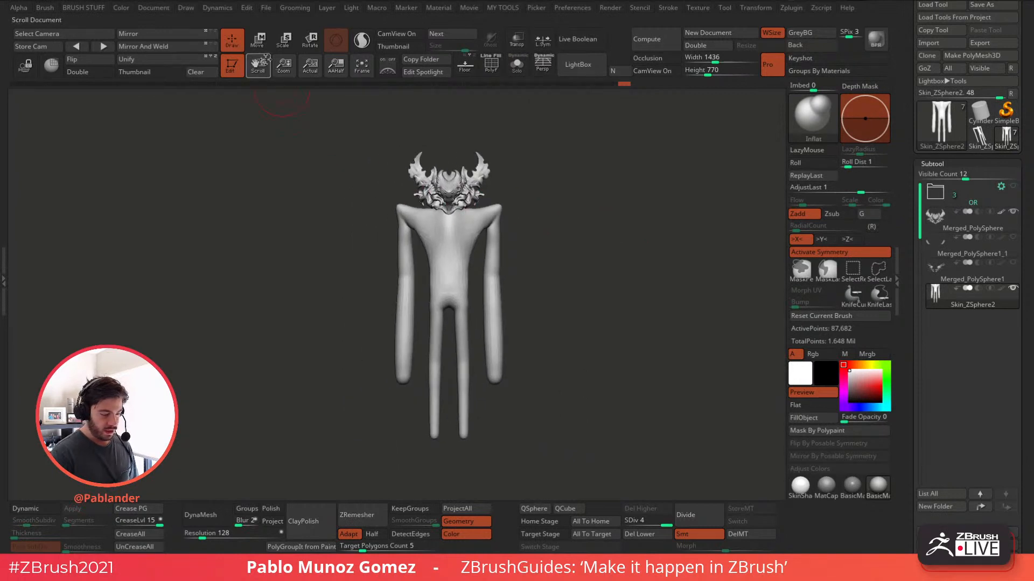
pyautogui.click(258, 39)
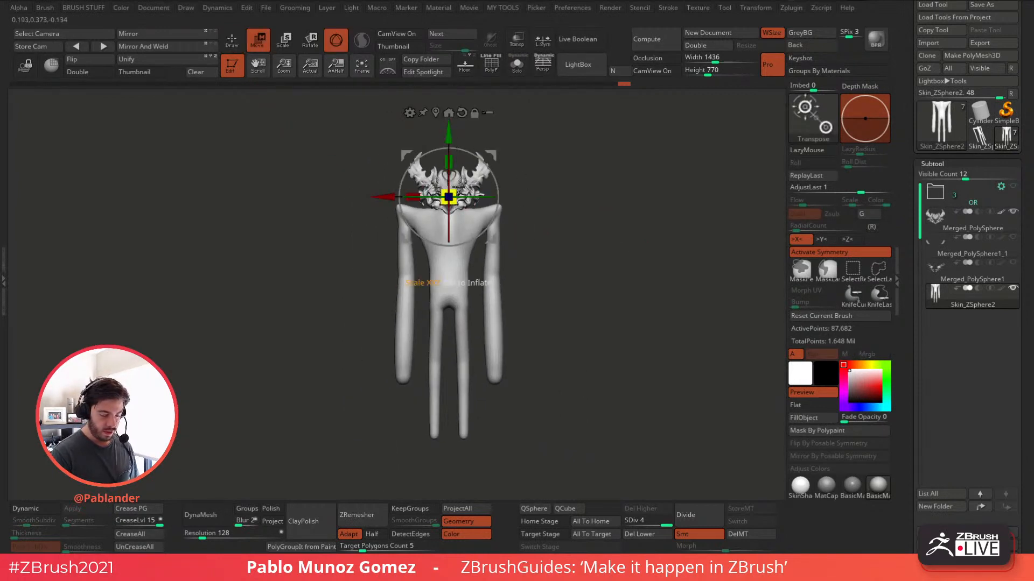
pyautogui.moveTo(454, 194); pyautogui.dragTo(429, 206)
pyautogui.keyDown('alt'); pyautogui.moveTo(547, 188); pyautogui.dragTo(545, 227); pyautogui.keyUp('alt')
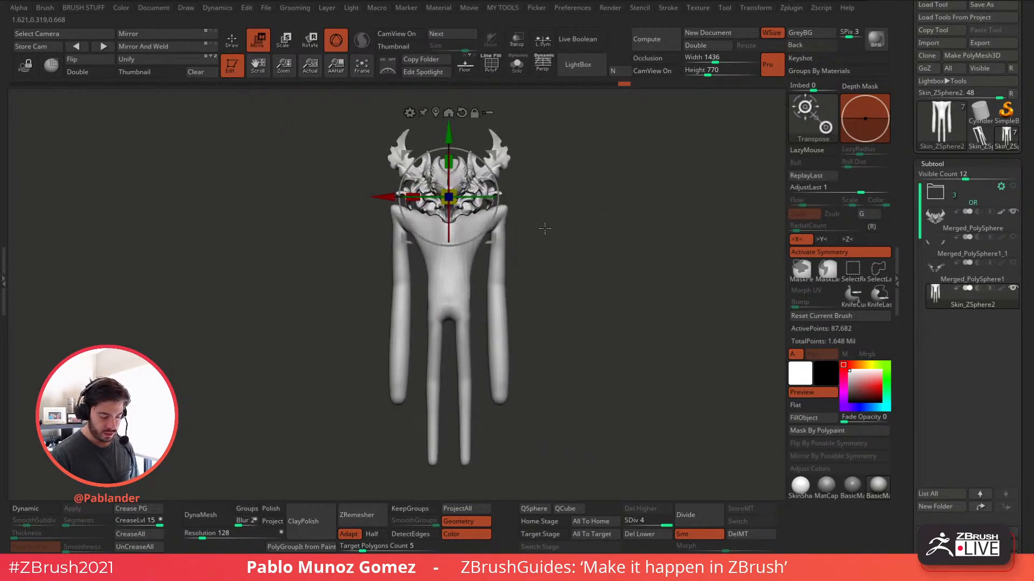
# - Stretch the body vertically, narrow its width slightly and raise it so the shoulders meet the mask
pyautogui.moveTo(449, 163); pyautogui.dragTo(449, 136)
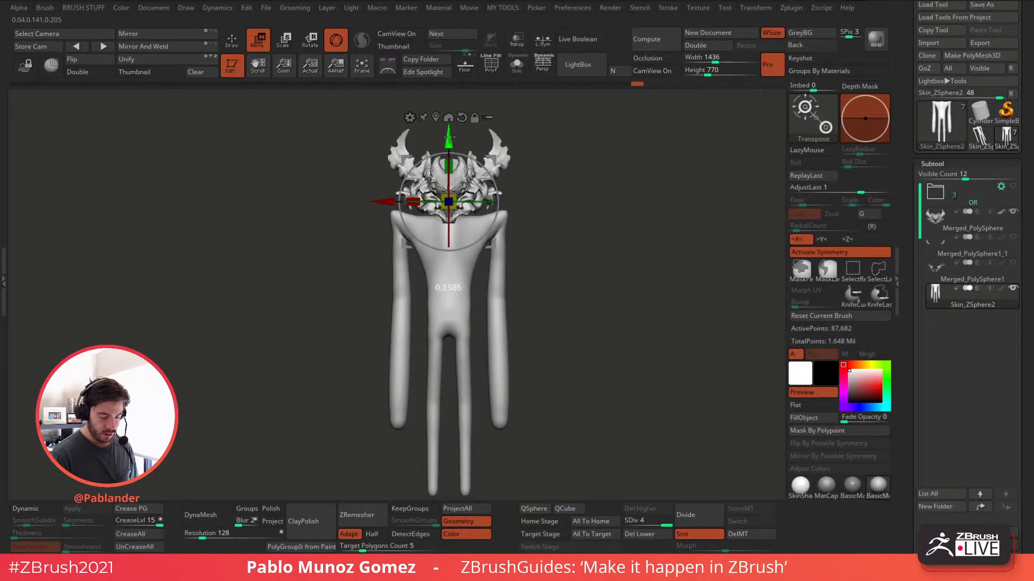
pyautogui.moveTo(449, 200); pyautogui.dragTo(420, 208)
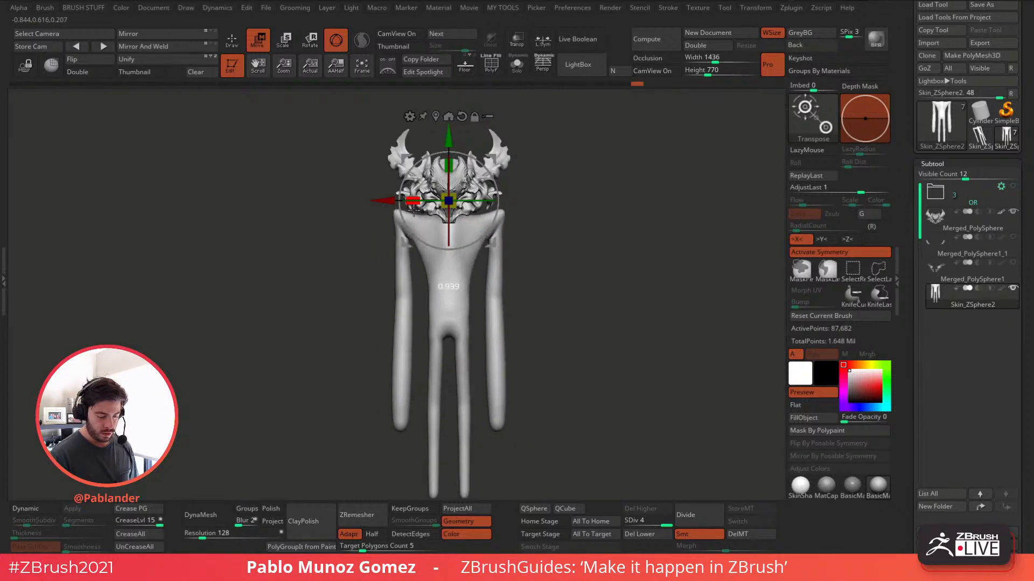
pyautogui.moveTo(449, 133); pyautogui.dragTo(449, 116)
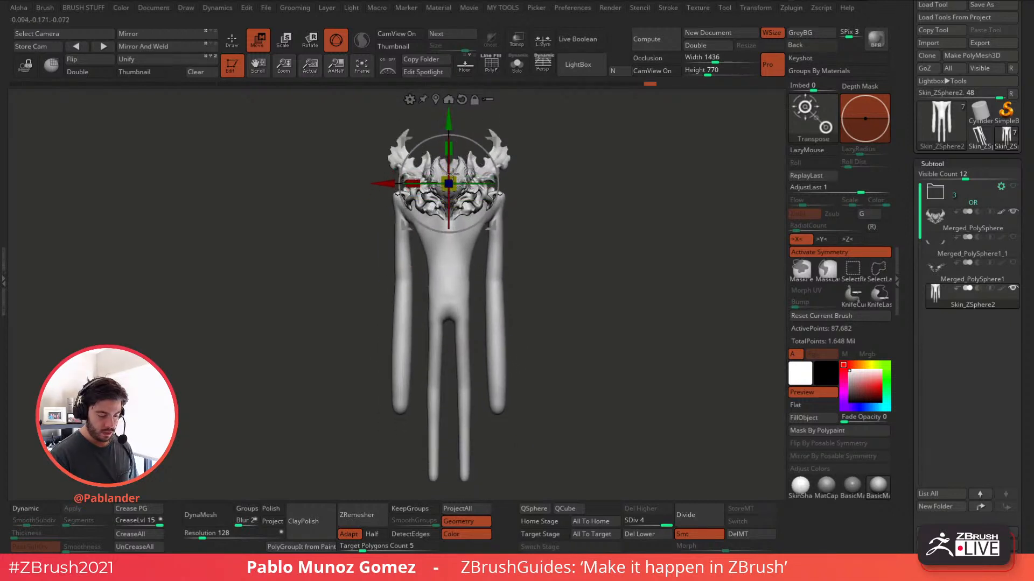
# - Switch to the Move brush, adjust its size and reshape the shoulders and upper torso around the mask
pyautogui.press('q')
pyautogui.press('b')
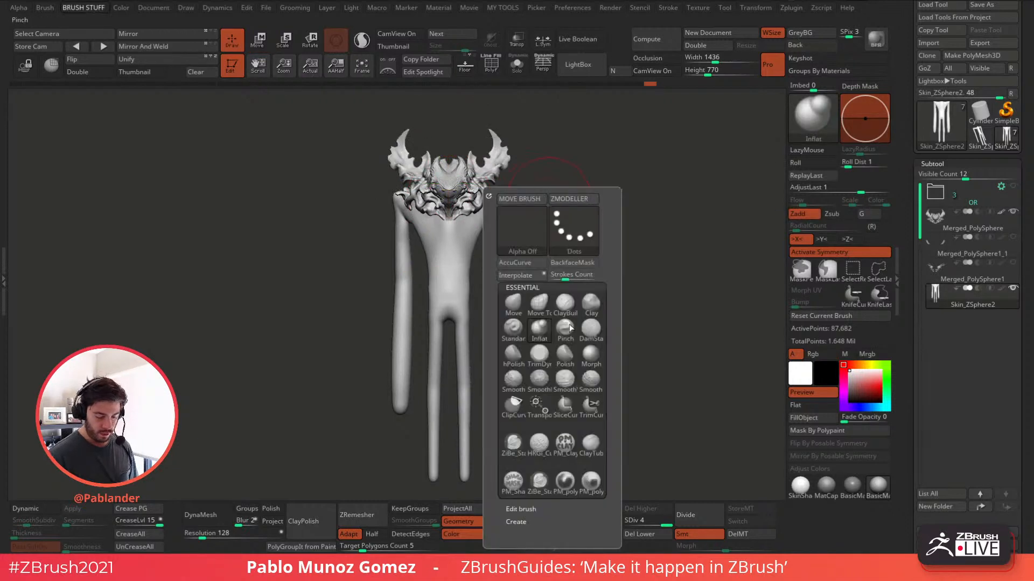
pyautogui.press('m')
pyautogui.press('v')
pyautogui.press('space')
pyautogui.moveTo(564, 200); pyautogui.dragTo(518, 193)
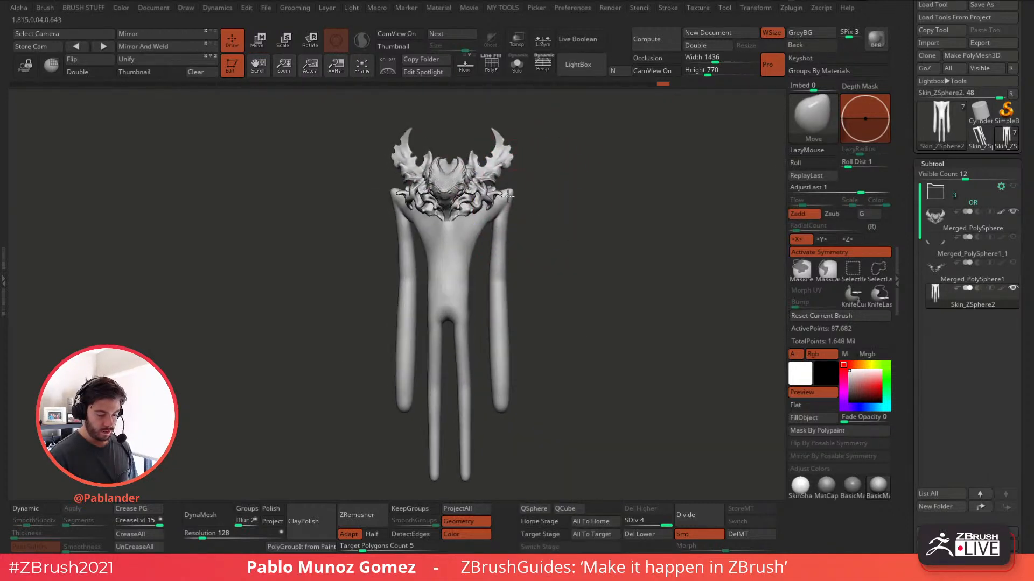
pyautogui.moveTo(506, 220)
pyautogui.mouseDown()
pyautogui.moveTo(479, 231)
pyautogui.moveTo(478, 250)
pyautogui.mouseUp()
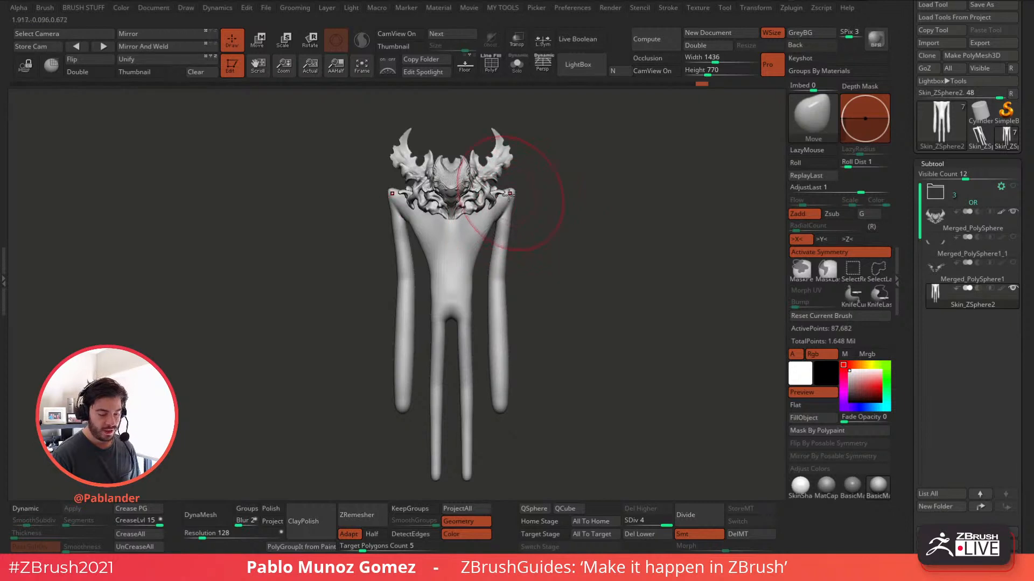
# - Pull the shoulder tips outward into points with a resized Move brush and adjust the arms beneath them
pyautogui.press('space')
pyautogui.moveTo(538, 176); pyautogui.dragTo(597, 198)
pyautogui.press('space')
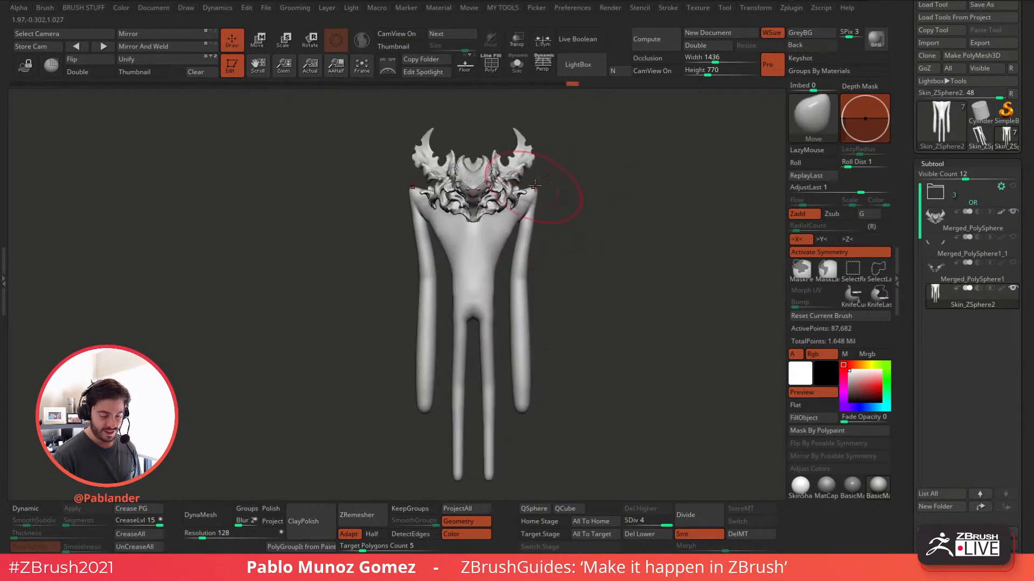
pyautogui.moveTo(536, 185)
pyautogui.mouseDown()
pyautogui.moveTo(543, 159)
pyautogui.moveTo(544, 188)
pyautogui.mouseUp()
pyautogui.hotkey('ctrl', 'z')
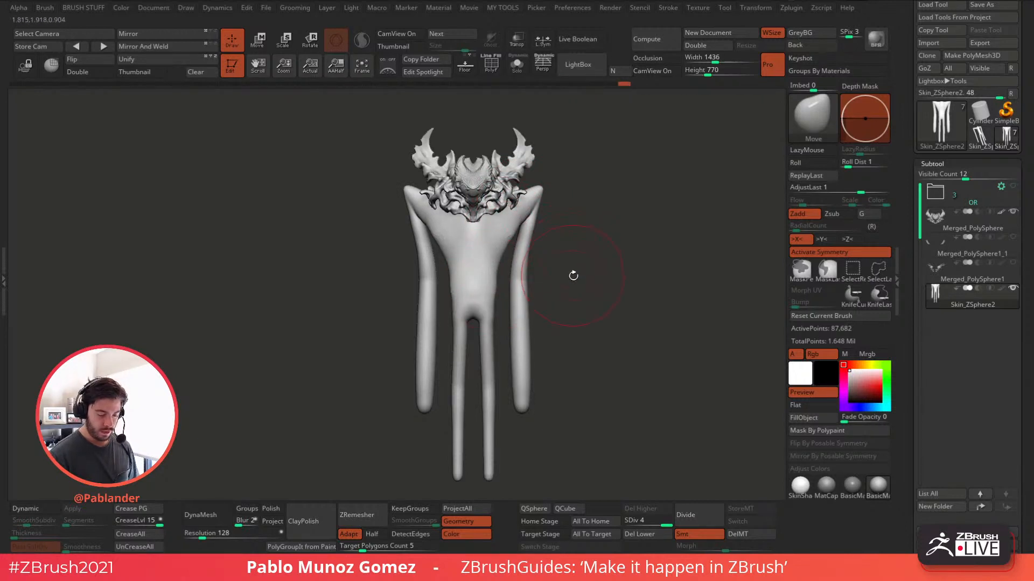
pyautogui.moveTo(572, 277); pyautogui.dragTo(562, 251)
pyautogui.moveTo(558, 328); pyautogui.dragTo(535, 335)
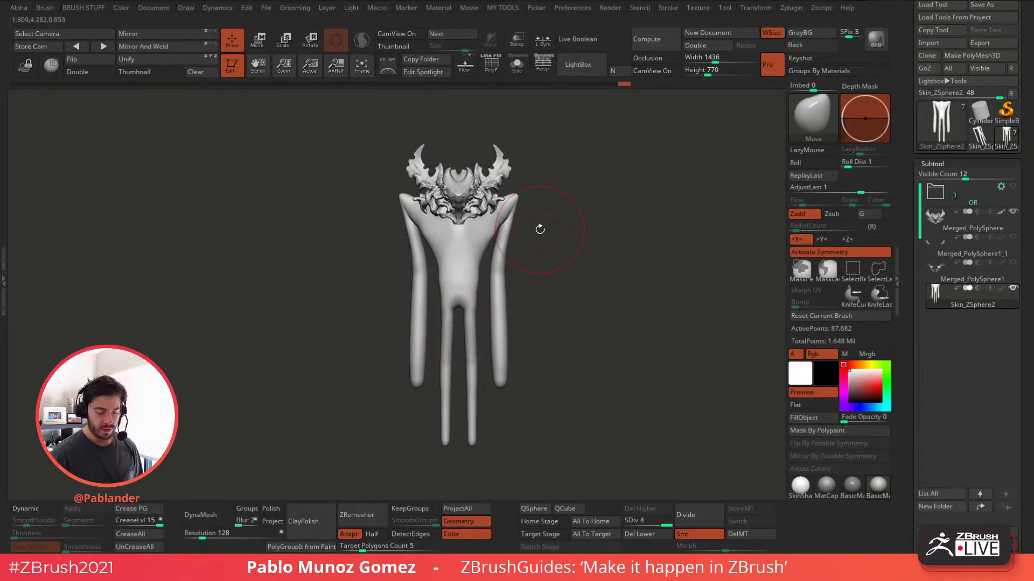
pyautogui.moveTo(554, 244); pyautogui.dragTo(561, 264)
# - Hide the creature mask subtool and save the project
pyautogui.click(1012, 211)
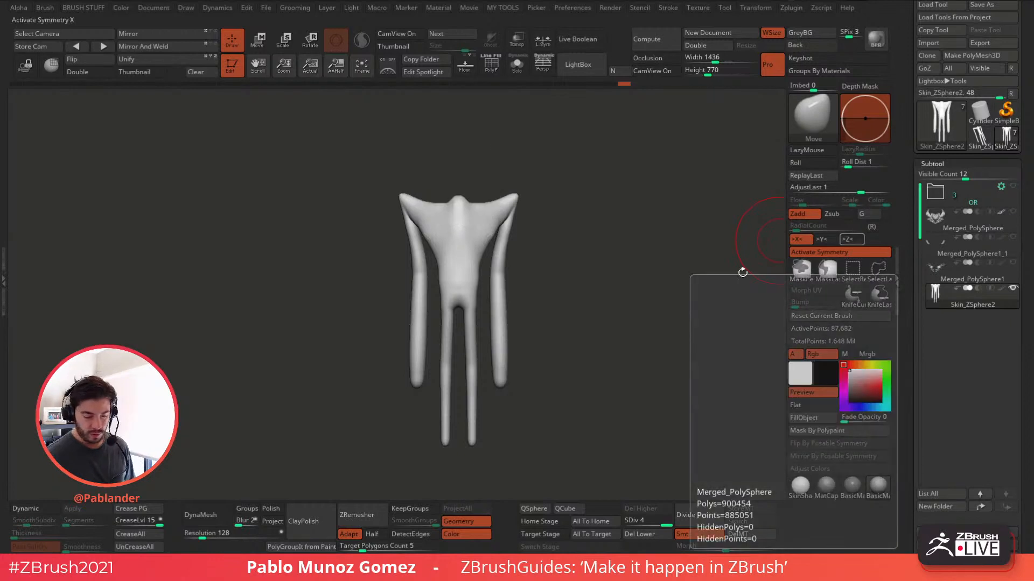
pyautogui.hotkey('ctrl', 's')
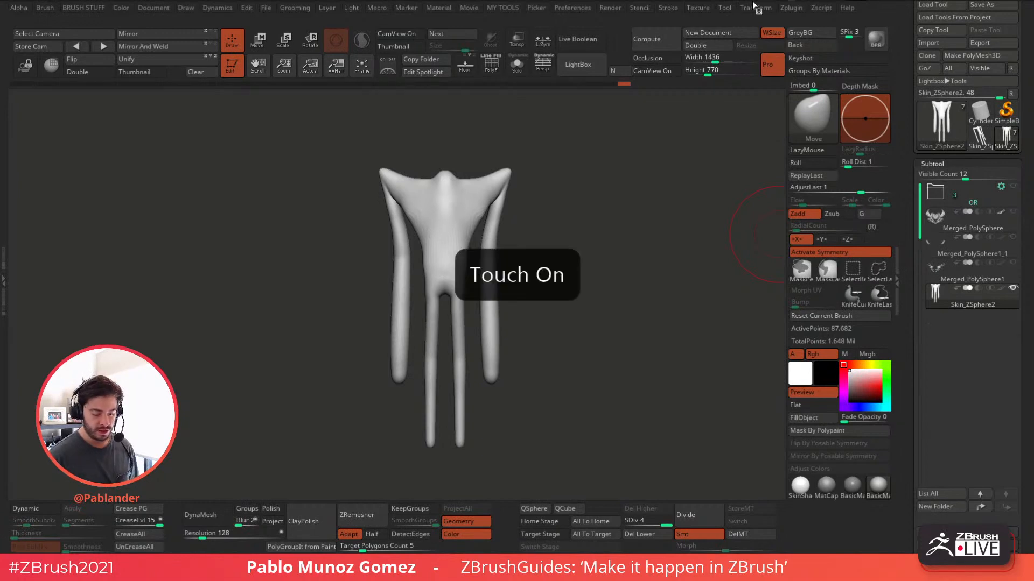
pyautogui.moveTo(643, 242); pyautogui.dragTo(630, 204)
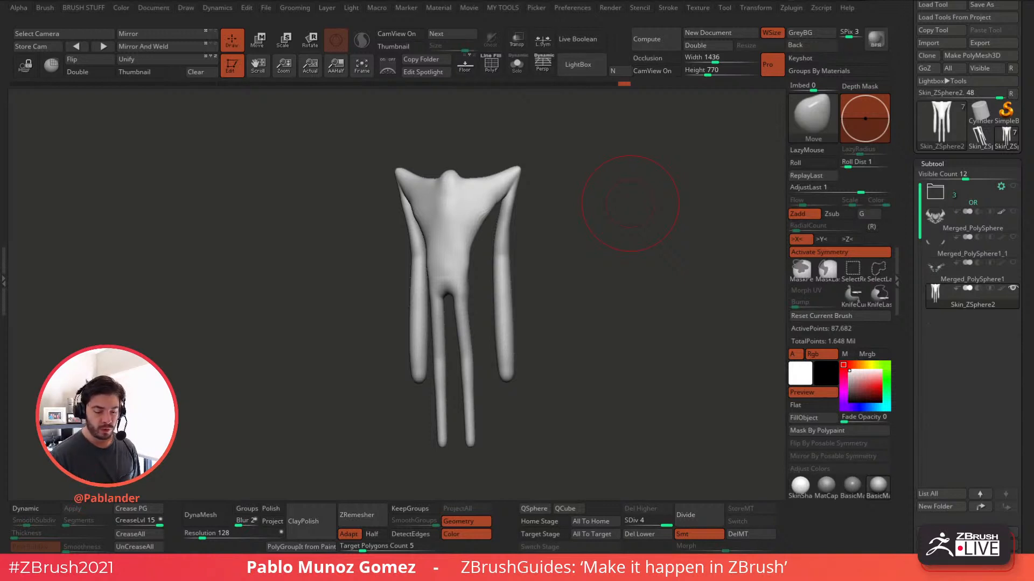
pyautogui.moveTo(630, 204); pyautogui.dragTo(576, 268)
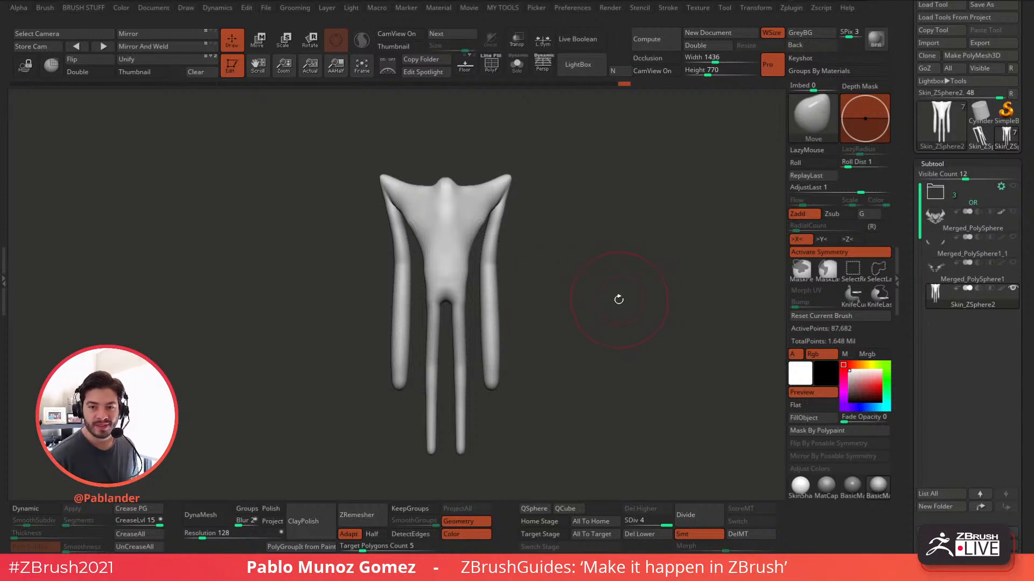
pyautogui.moveTo(612, 291); pyautogui.dragTo(609, 289)
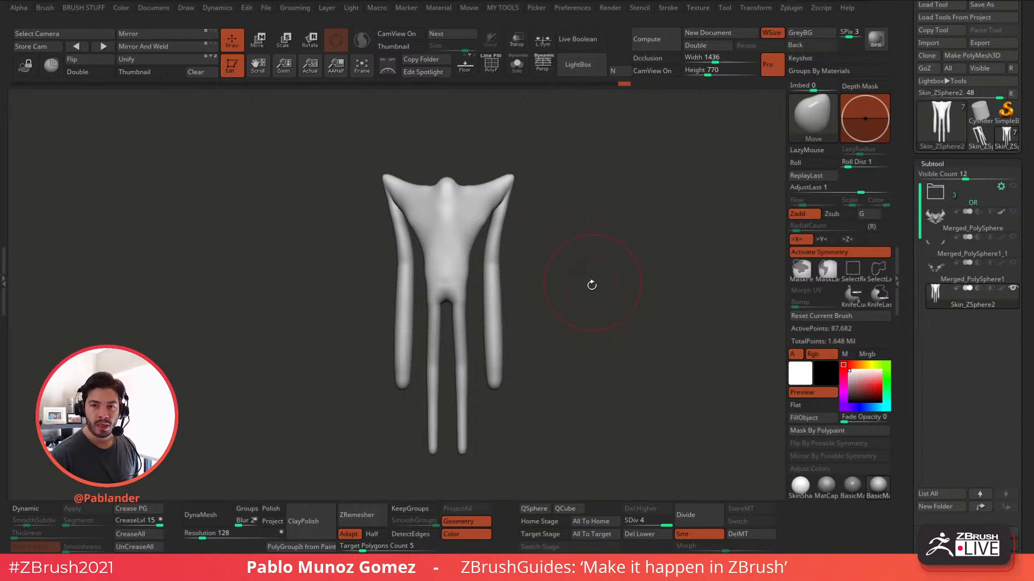
# - Smooth the creature's torso with the Smooth brush
pyautogui.moveTo(590, 261)
pyautogui.keyDown('alt'); pyautogui.mouseDown()
pyautogui.moveTo(572, 245)
pyautogui.moveTo(574, 255)
pyautogui.moveTo(549, 253)
pyautogui.mouseUp(); pyautogui.keyUp('alt')
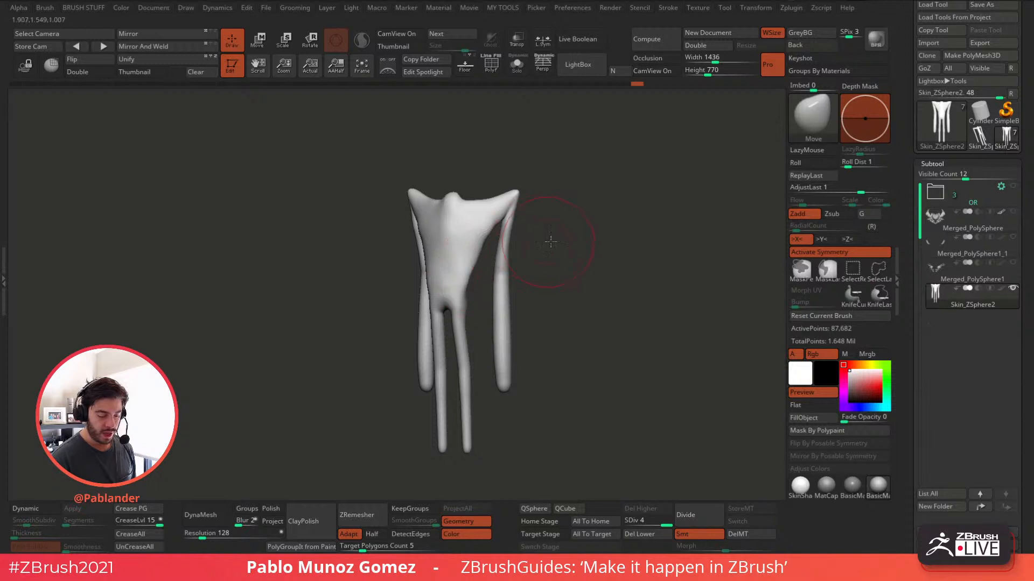
pyautogui.moveTo(552, 246); pyautogui.dragTo(503, 218)
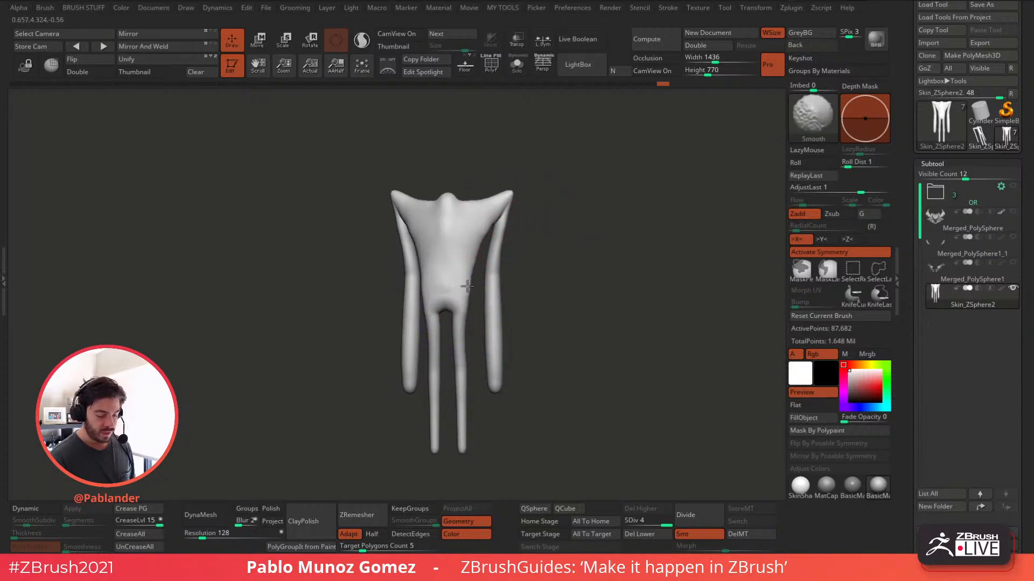
pyautogui.moveTo(527, 249); pyautogui.dragTo(515, 246)
pyautogui.moveTo(499, 200)
pyautogui.mouseDown()
pyautogui.moveTo(504, 193)
pyautogui.moveTo(506, 218)
pyautogui.moveTo(525, 227)
pyautogui.moveTo(495, 196)
pyautogui.mouseUp()
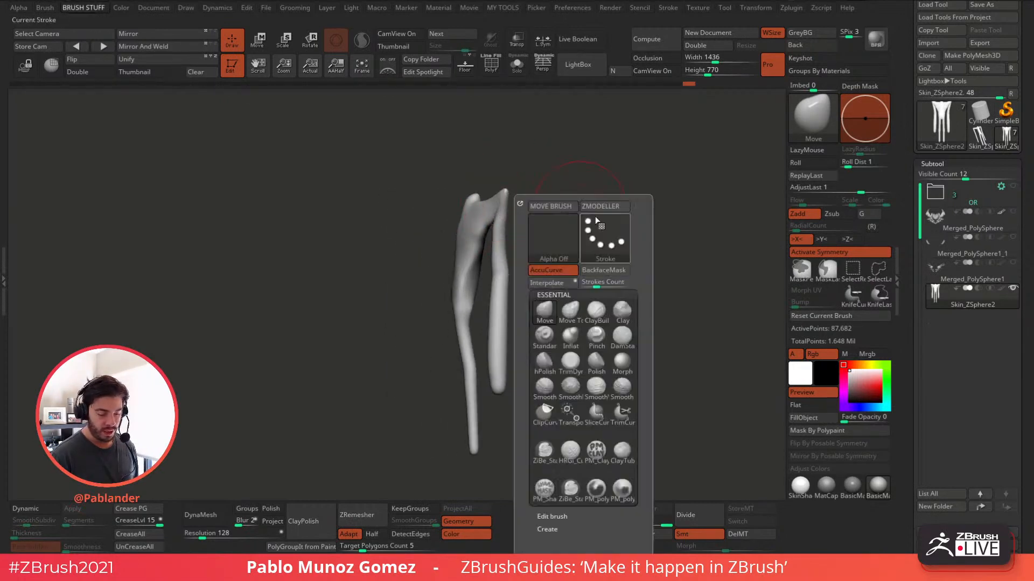
# - Switch to the Inflat brush and refine the volume of the torso and upper arms
pyautogui.press('space')
pyautogui.click(570, 338)
pyautogui.moveTo(648, 219); pyautogui.dragTo(558, 191)
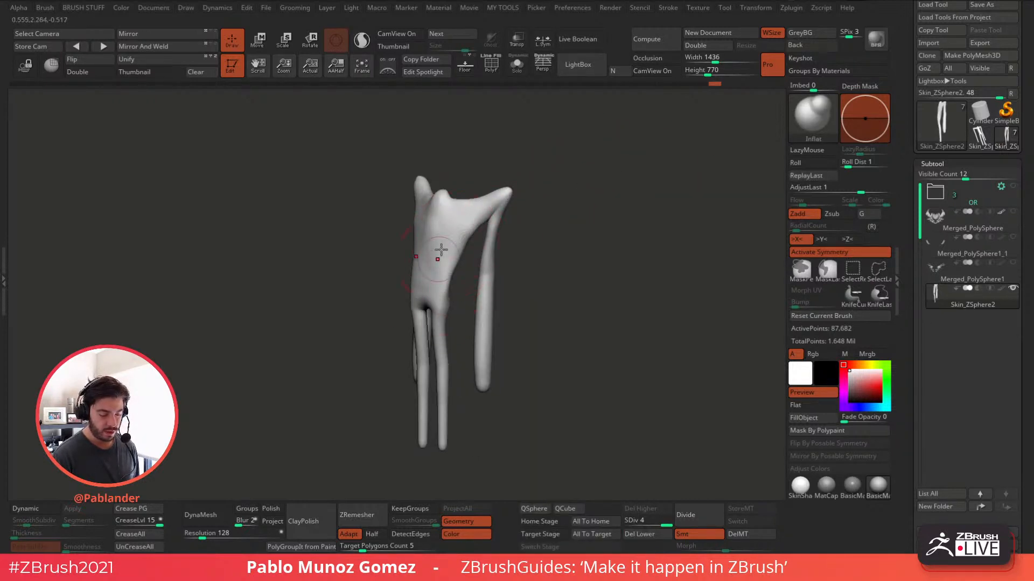
pyautogui.press('shift')
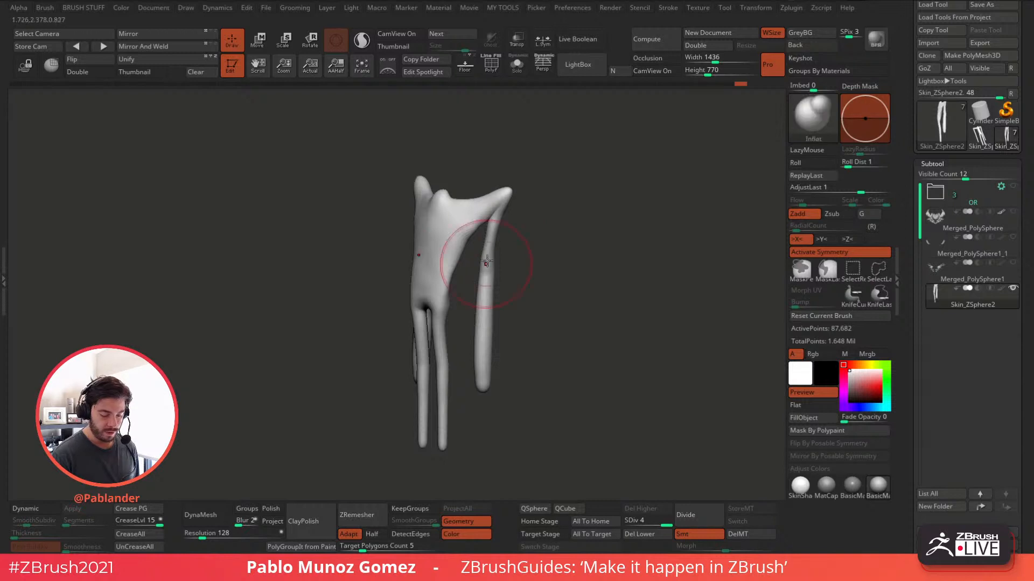
pyautogui.moveTo(503, 253)
pyautogui.mouseDown()
pyautogui.moveTo(549, 286)
pyautogui.moveTo(577, 279)
pyautogui.mouseUp()
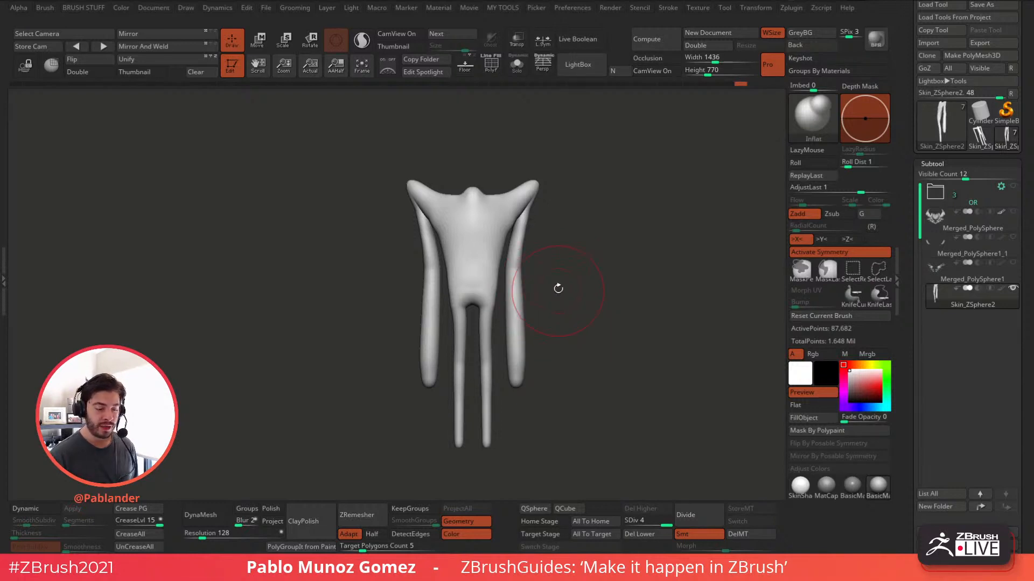
# - Smooth and slim the sides of the torso below the shoulders
pyautogui.moveTo(559, 286); pyautogui.dragTo(564, 291)
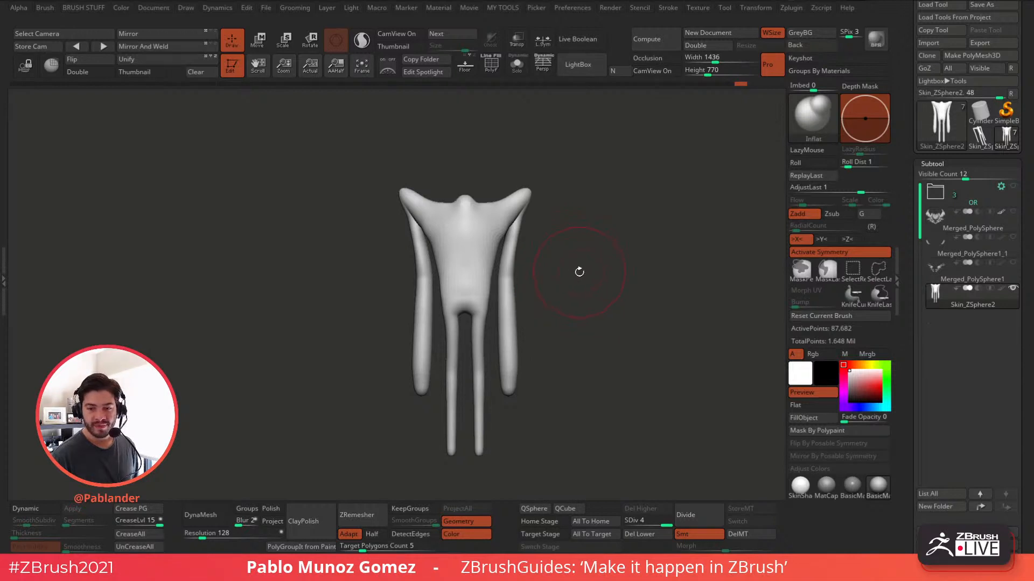
pyautogui.moveTo(583, 277); pyautogui.dragTo(571, 300)
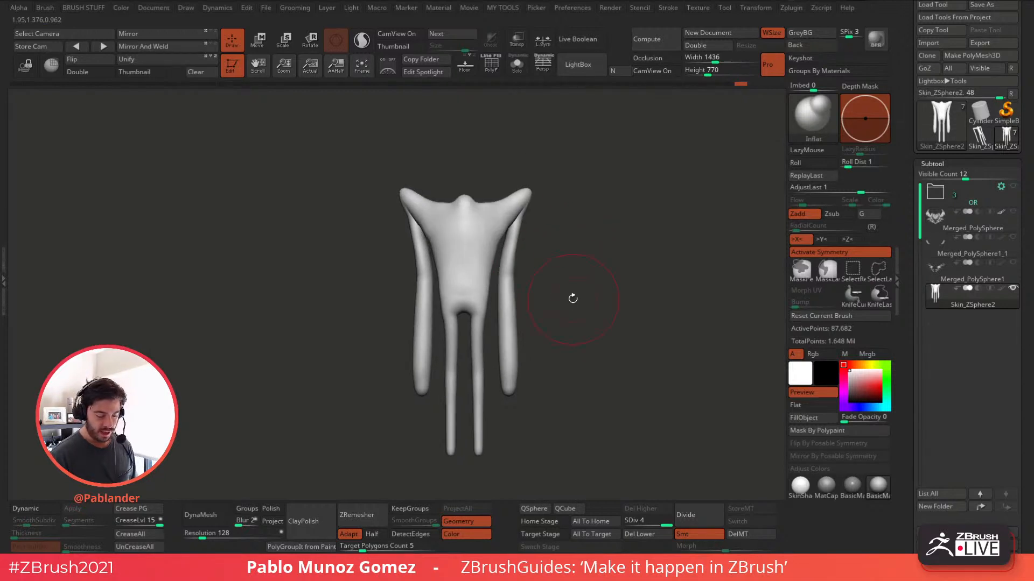
pyautogui.press('shift')
pyautogui.moveTo(489, 247)
pyautogui.keyDown('shift'); pyautogui.mouseDown()
pyautogui.moveTo(488, 257)
pyautogui.moveTo(508, 238)
pyautogui.mouseUp(); pyautogui.keyUp('shift')
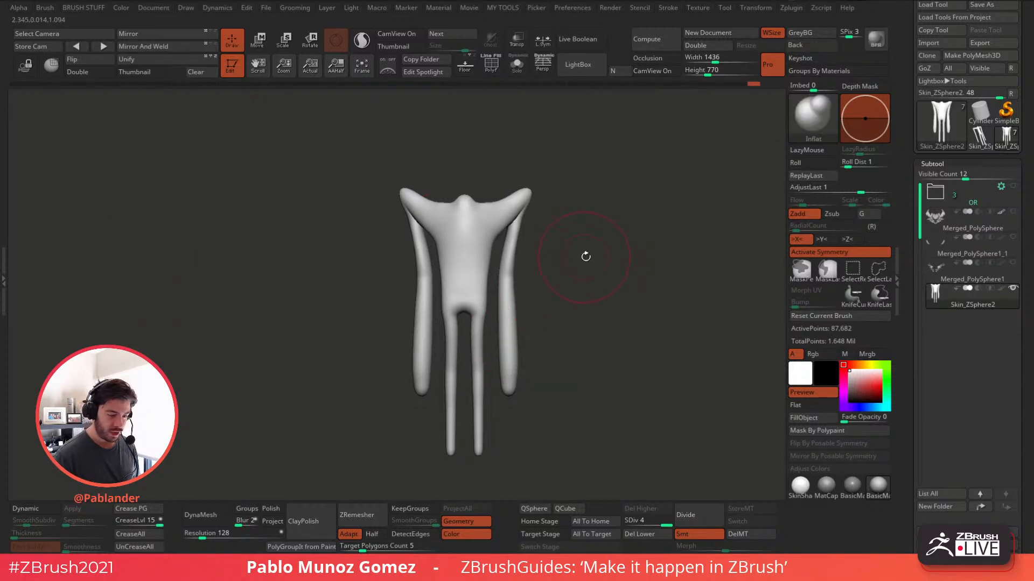
pyautogui.moveTo(618, 301); pyautogui.dragTo(604, 296)
# - Append a Plane3D subtool, select it and display it with its polyframe and the SkinShade material
pyautogui.scroll(-5, 1013, 316)
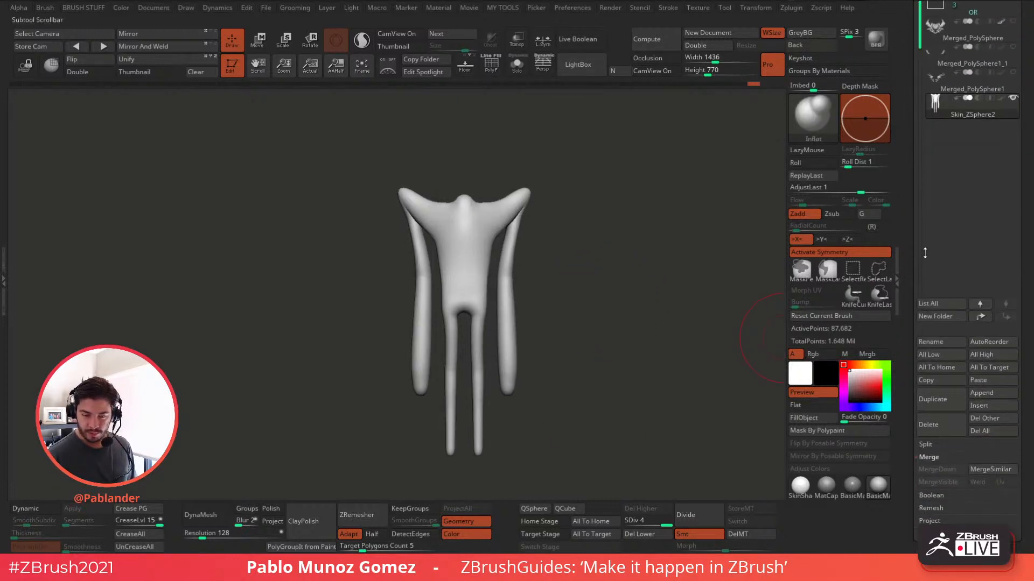
pyautogui.scroll(-1, 975, 324)
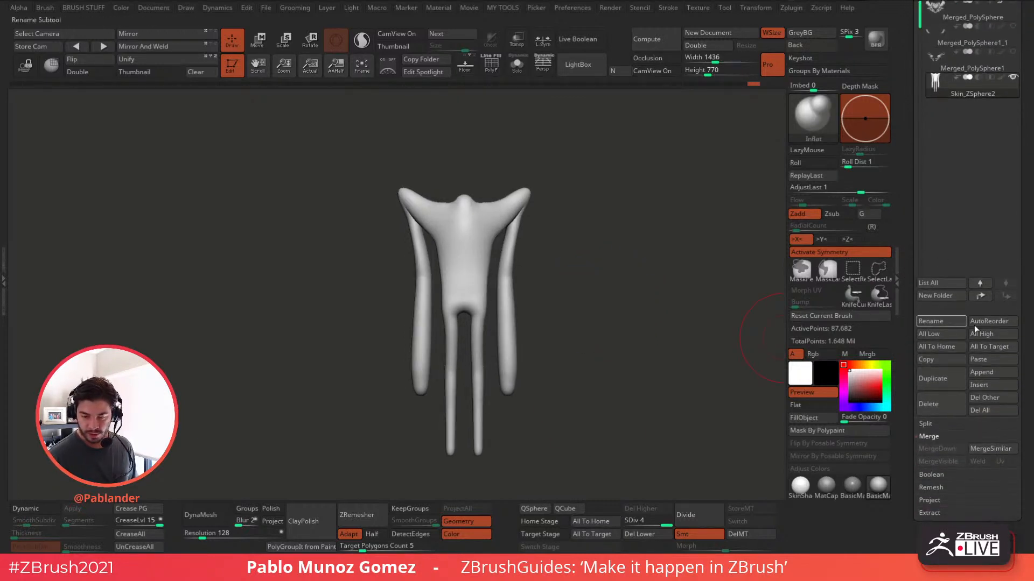
pyautogui.click(982, 372)
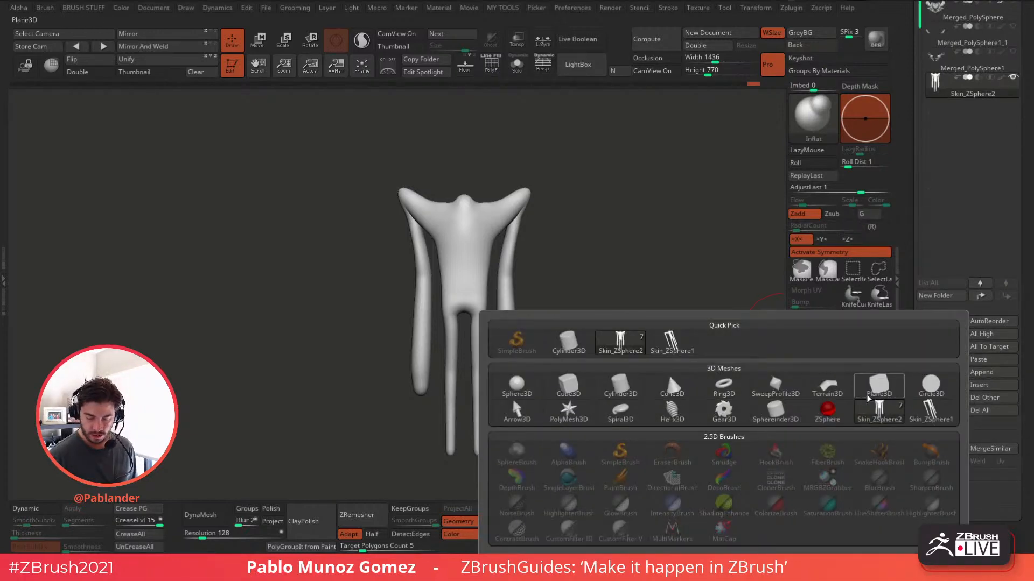
pyautogui.click(880, 385)
pyautogui.click(956, 116)
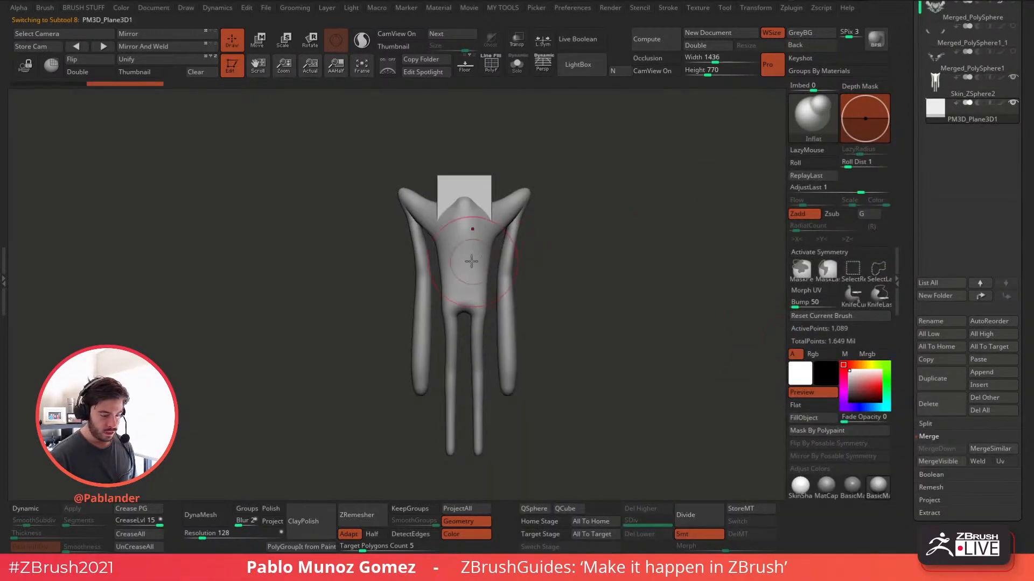
pyautogui.click(491, 63)
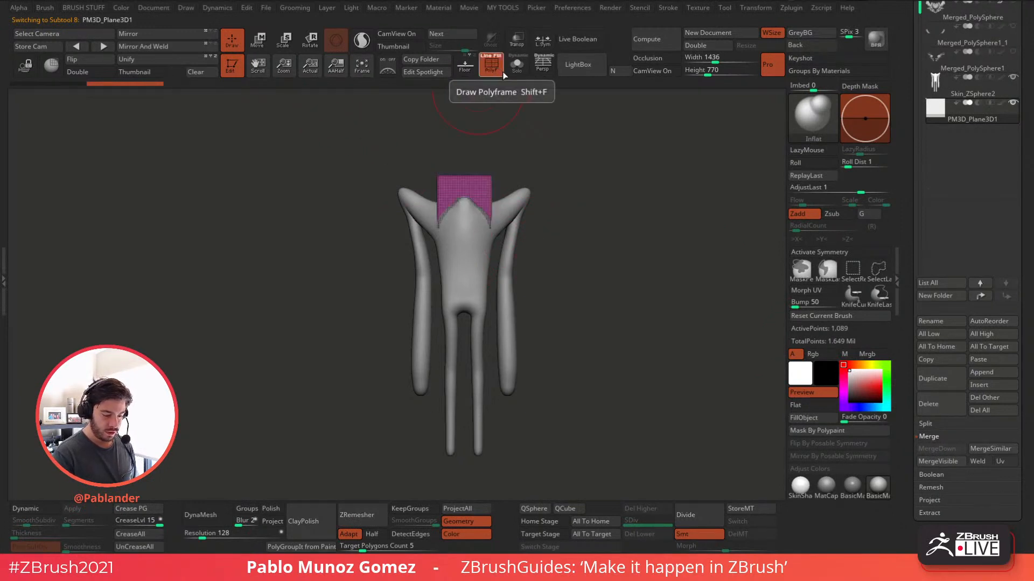
pyautogui.click(802, 486)
# - Enlarge the plane uniformly around the upper body and stretch it vertically into a long strip
pyautogui.keyDown('alt'); pyautogui.moveTo(585, 292); pyautogui.dragTo(563, 291); pyautogui.keyUp('alt')
pyautogui.press('w')
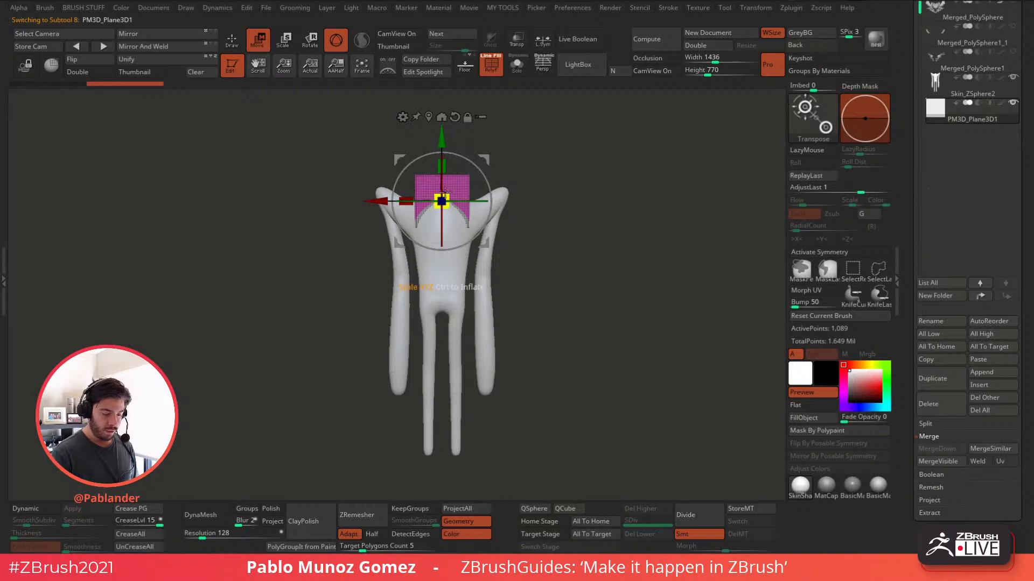
pyautogui.moveTo(441, 201); pyautogui.dragTo(484, 169)
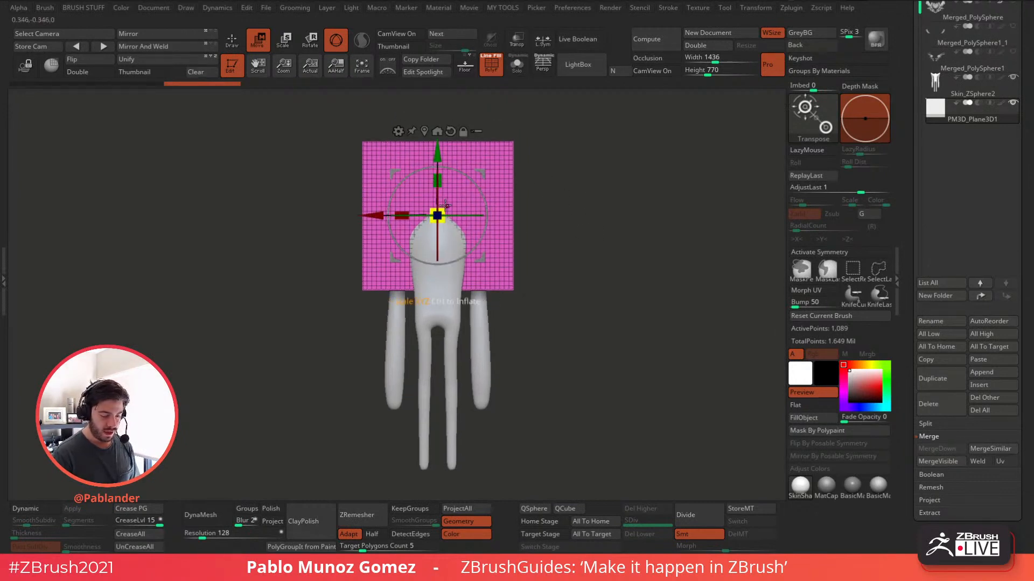
pyautogui.moveTo(444, 204); pyautogui.dragTo(454, 198)
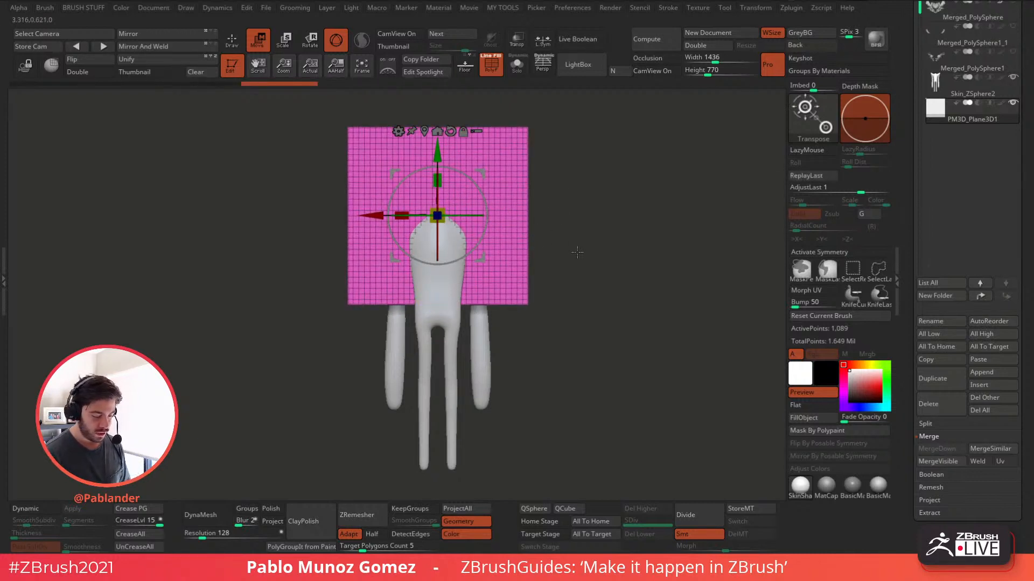
pyautogui.keyDown('alt'); pyautogui.moveTo(577, 252); pyautogui.dragTo(555, 283); pyautogui.keyUp('alt')
pyautogui.moveTo(424, 243); pyautogui.dragTo(434, 174)
pyautogui.moveTo(424, 242); pyautogui.dragTo(433, 192)
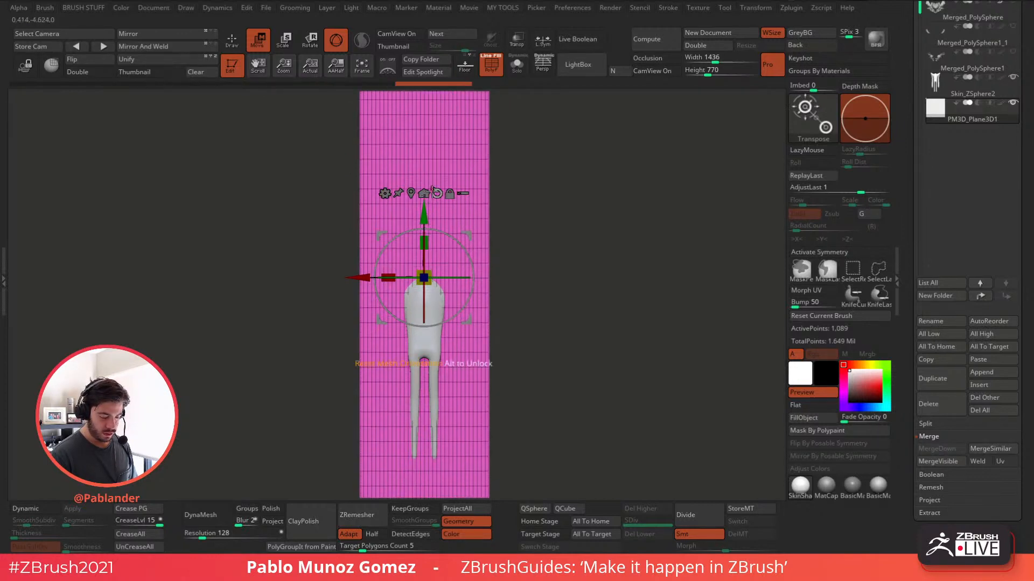
pyautogui.keyDown('alt'); pyautogui.moveTo(530, 202); pyautogui.dragTo(514, 221); pyautogui.keyUp('alt')
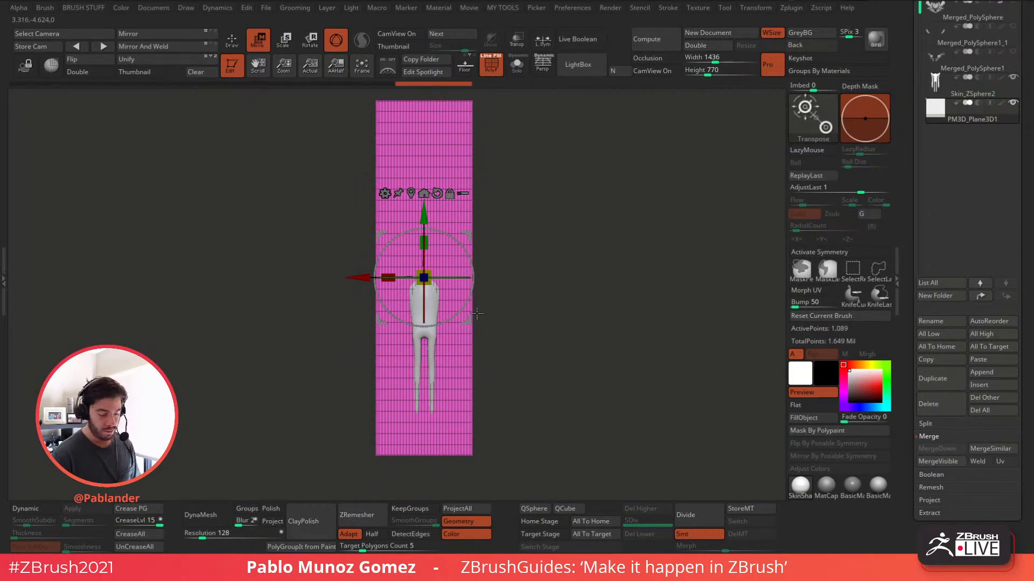
pyautogui.moveTo(424, 243); pyautogui.dragTo(439, 268)
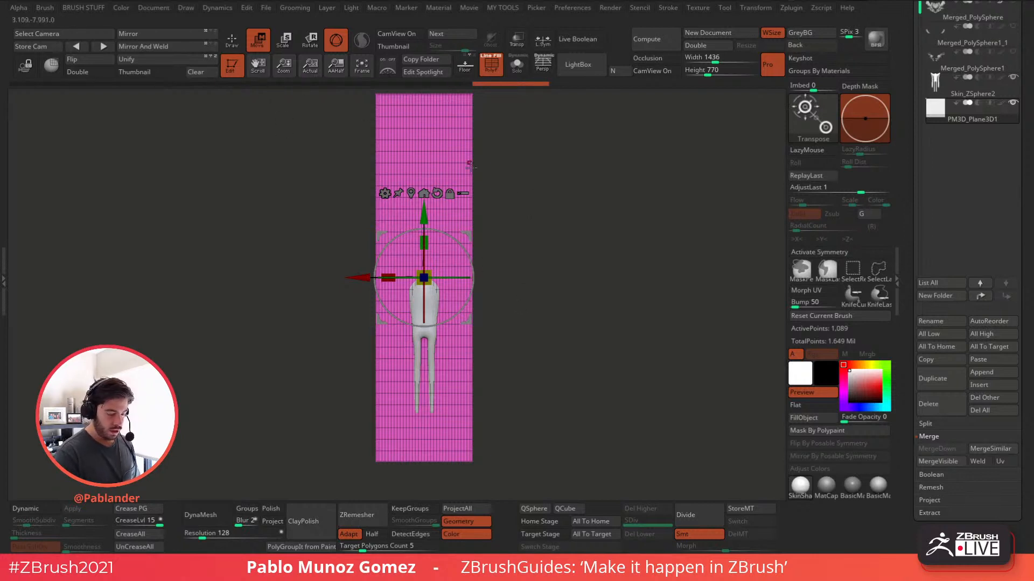
# - Rotate the strip to lie horizontally above the creature's head and return to Draw mode
pyautogui.moveTo(470, 166); pyautogui.dragTo(514, 210)
pyautogui.moveTo(418, 218)
pyautogui.mouseDown()
pyautogui.moveTo(416, 197)
pyautogui.moveTo(413, 221)
pyautogui.mouseUp()
pyautogui.moveTo(563, 240)
pyautogui.keyDown('shift'); pyautogui.mouseDown()
pyautogui.moveTo(533, 275)
pyautogui.moveTo(541, 278)
pyautogui.moveTo(548, 239)
pyautogui.moveTo(546, 264)
pyautogui.moveTo(570, 283)
pyautogui.moveTo(455, 333)
pyautogui.mouseUp(); pyautogui.keyUp('shift')
pyautogui.press('q')
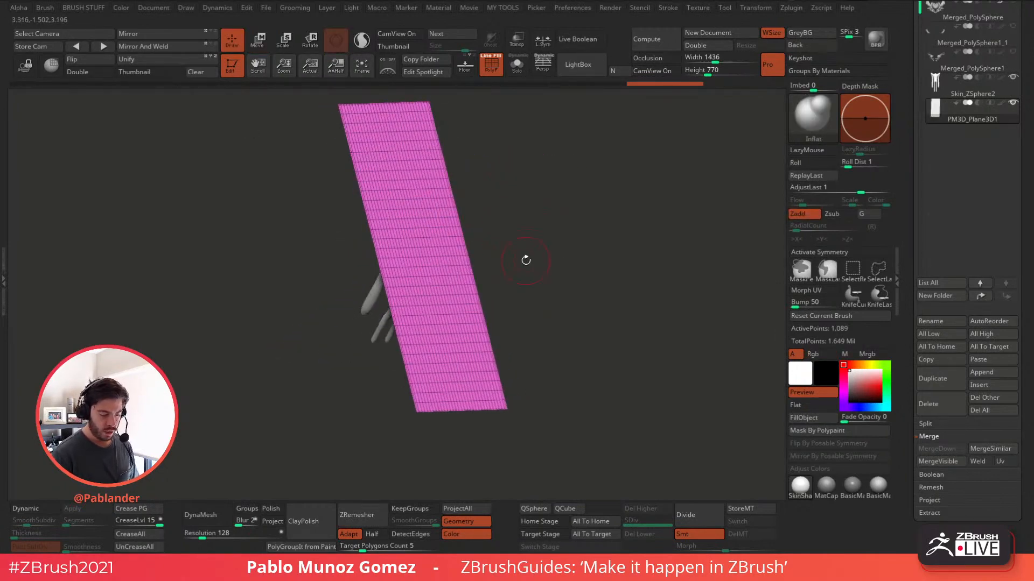
# - View the strip from above and set the selection brush to SliceCirc
pyautogui.moveTo(526, 260)
pyautogui.mouseDown()
pyautogui.moveTo(512, 268)
pyautogui.moveTo(572, 231)
pyautogui.moveTo(531, 247)
pyautogui.mouseUp()
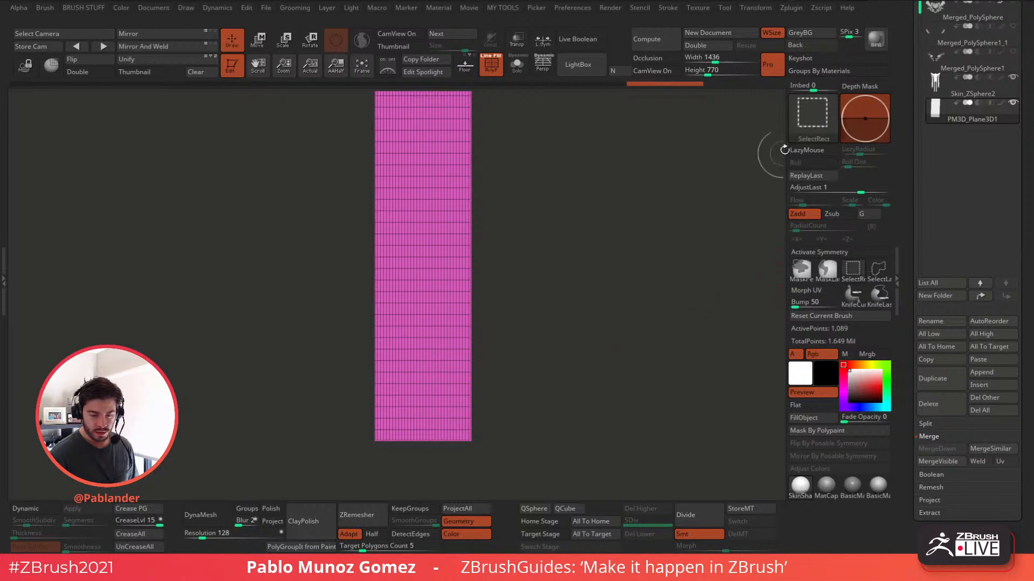
pyautogui.keyDown('ctrl'); pyautogui.keyDown('shift'); pyautogui.click(819, 106); pyautogui.keyUp('shift'); pyautogui.keyUp('ctrl')
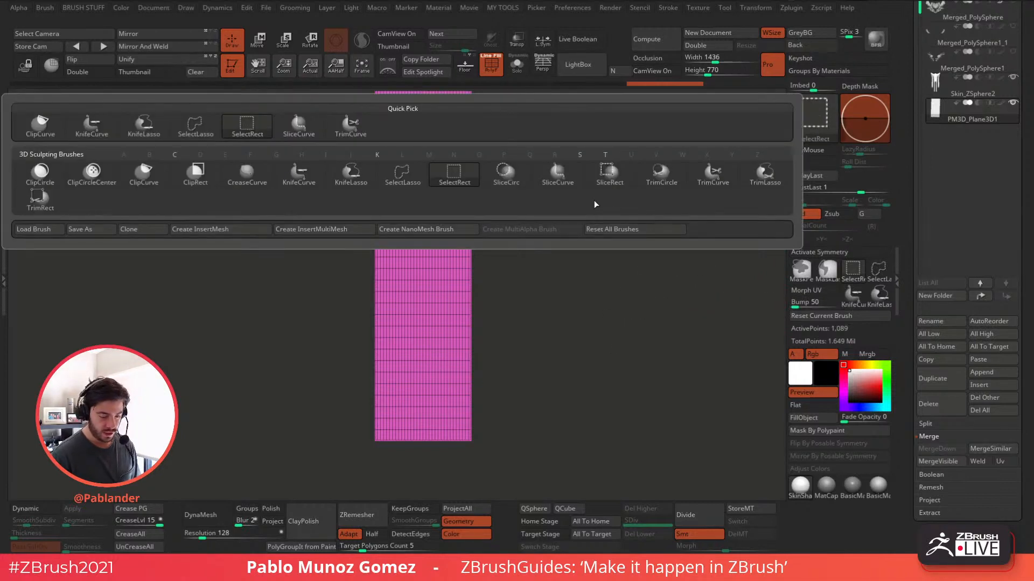
pyautogui.click(513, 181)
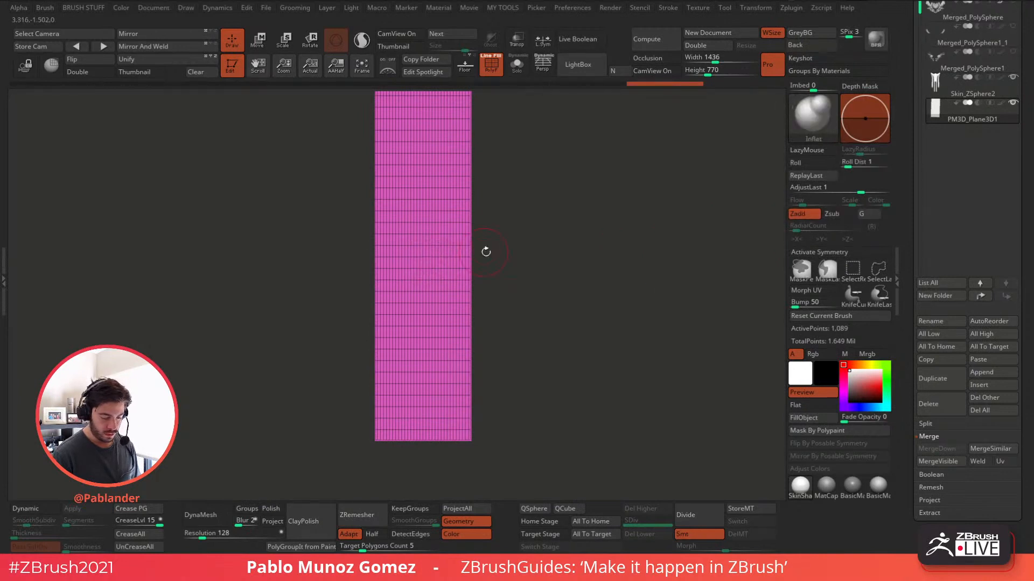
# - Try slicing circles of different sizes into the middle of the strip above the head
pyautogui.moveTo(486, 251)
pyautogui.mouseDown()
pyautogui.moveTo(512, 247)
pyautogui.moveTo(495, 247)
pyautogui.mouseUp()
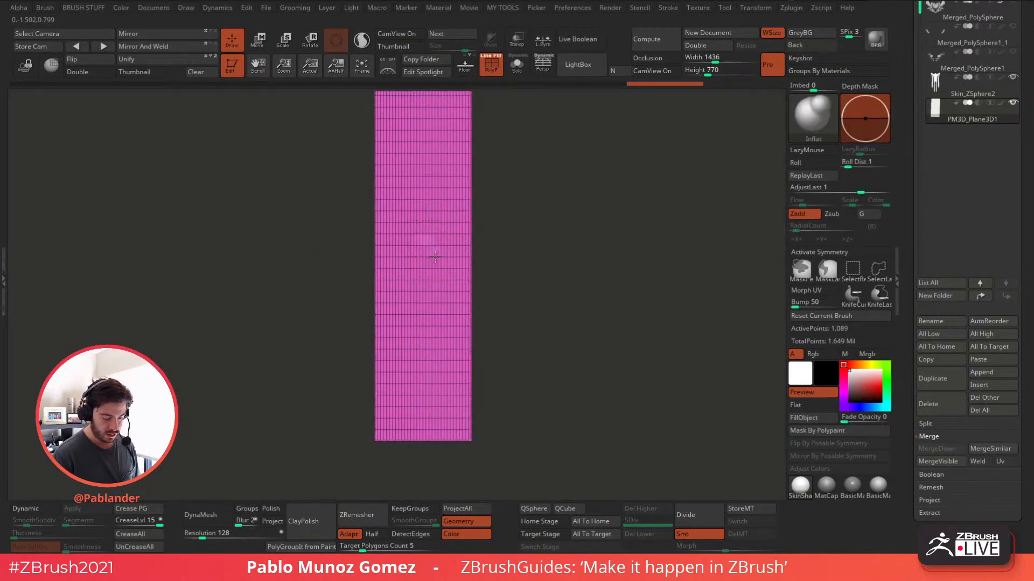
pyautogui.click(435, 258)
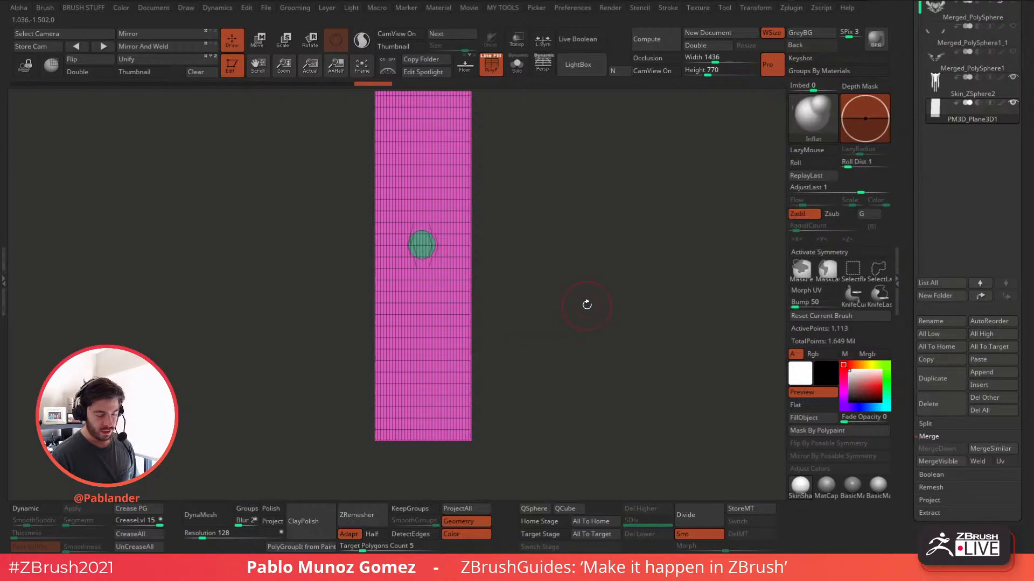
pyautogui.moveTo(586, 303)
pyautogui.mouseDown()
pyautogui.moveTo(639, 296)
pyautogui.moveTo(597, 268)
pyautogui.moveTo(579, 227)
pyautogui.moveTo(559, 258)
pyautogui.mouseUp()
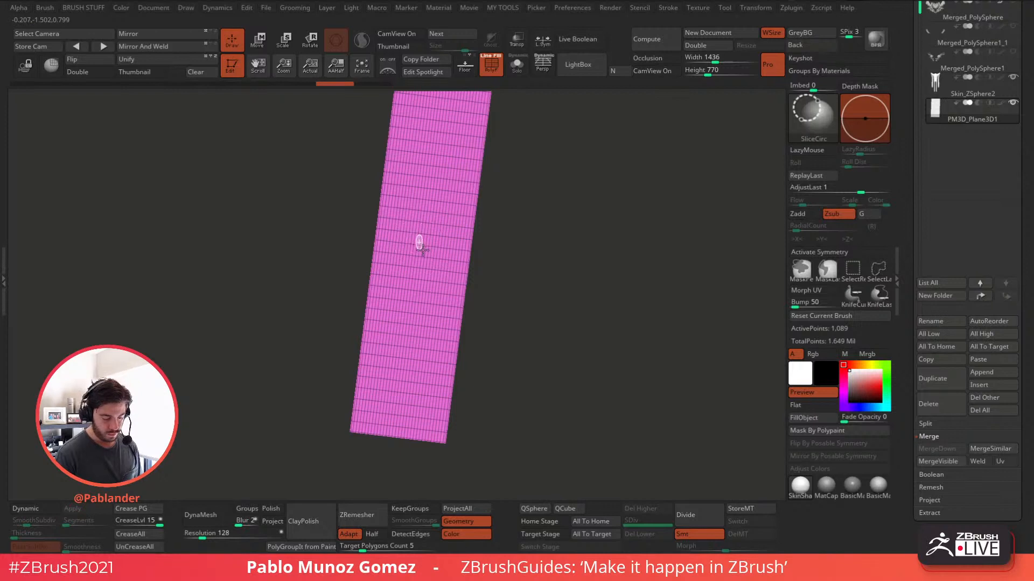
pyautogui.keyDown('ctrl'); pyautogui.keyDown('shift'); pyautogui.moveTo(414, 234); pyautogui.dragTo(424, 251); pyautogui.keyUp('shift'); pyautogui.keyUp('ctrl')
pyautogui.keyDown('shift'); pyautogui.moveTo(534, 251); pyautogui.dragTo(508, 253); pyautogui.keyUp('shift')
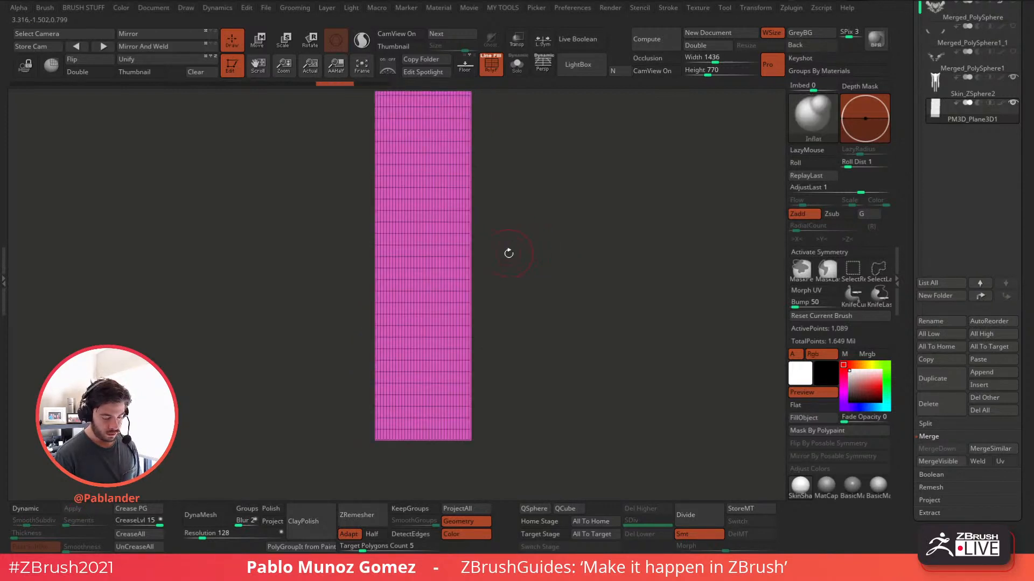
# - Slice a small circle into the centre of the strip with SliceCirc to give it its own polygroup
pyautogui.hotkey('ctrl', 'shift')
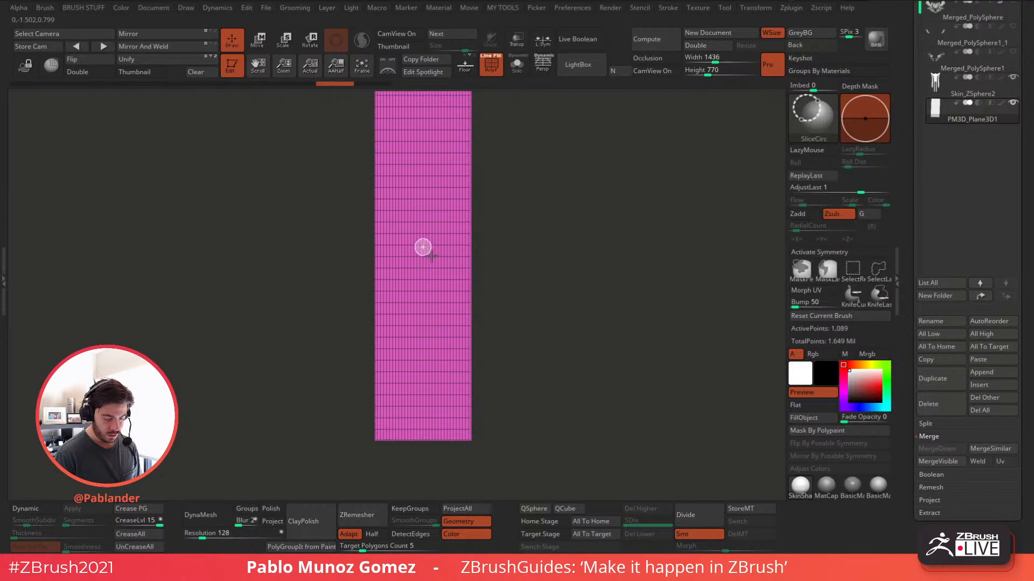
pyautogui.keyDown('ctrl'); pyautogui.keyDown('shift'); pyautogui.moveTo(431, 255); pyautogui.dragTo(431, 256); pyautogui.keyUp('shift'); pyautogui.keyUp('ctrl')
pyautogui.moveTo(562, 307)
pyautogui.mouseDown()
pyautogui.moveTo(603, 286)
pyautogui.moveTo(566, 294)
pyautogui.moveTo(554, 286)
pyautogui.moveTo(540, 226)
pyautogui.moveTo(540, 264)
pyautogui.mouseUp()
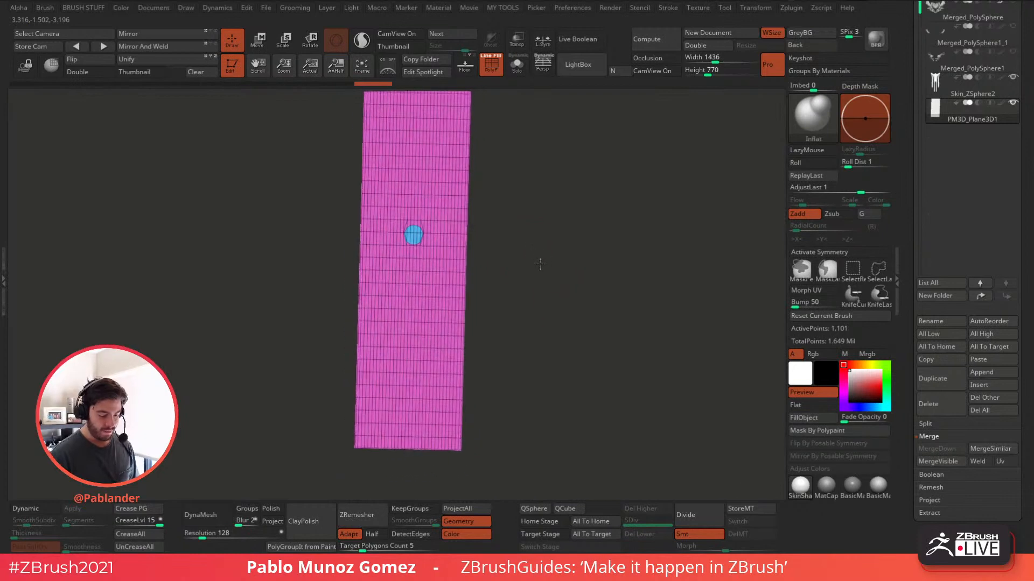
# - Return the selection brush to SelectRect, hide the sliced circle's polygroup and delete the hidden geometry to leave a round hole
pyautogui.keyDown('ctrl'); pyautogui.keyDown('shift'); pyautogui.click(412, 233); pyautogui.keyUp('shift'); pyautogui.keyUp('ctrl')
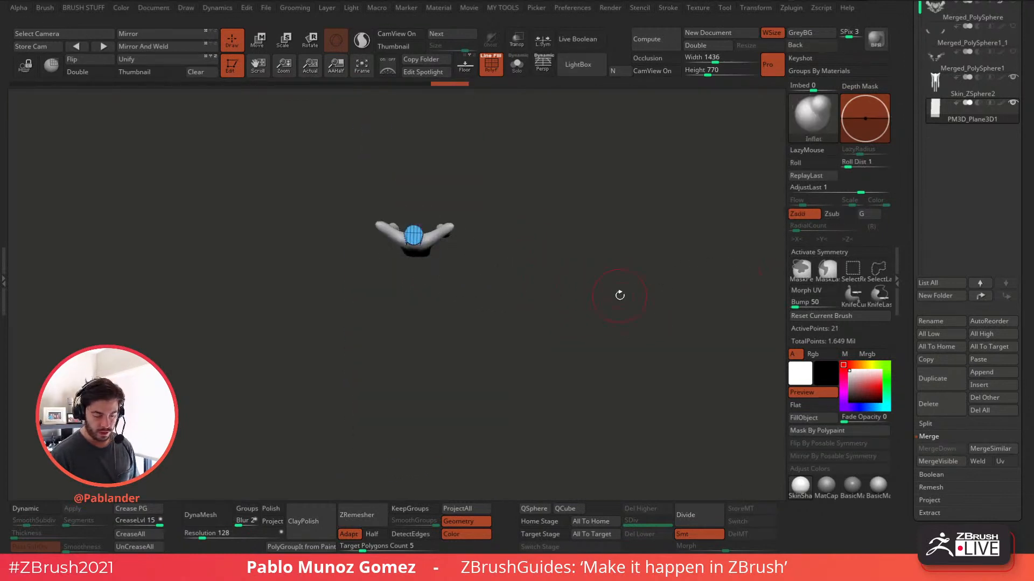
pyautogui.click(852, 268)
pyautogui.click(819, 295)
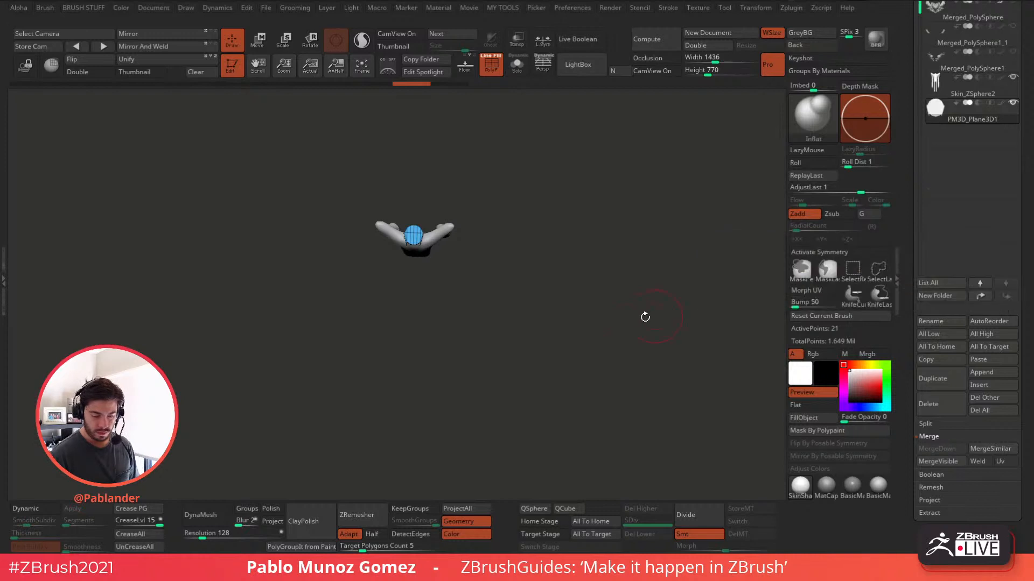
pyautogui.keyDown('ctrl'); pyautogui.keyDown('shift'); pyautogui.click(597, 301); pyautogui.keyUp('shift'); pyautogui.keyUp('ctrl')
pyautogui.moveTo(573, 243); pyautogui.dragTo(519, 258)
pyautogui.press('1')
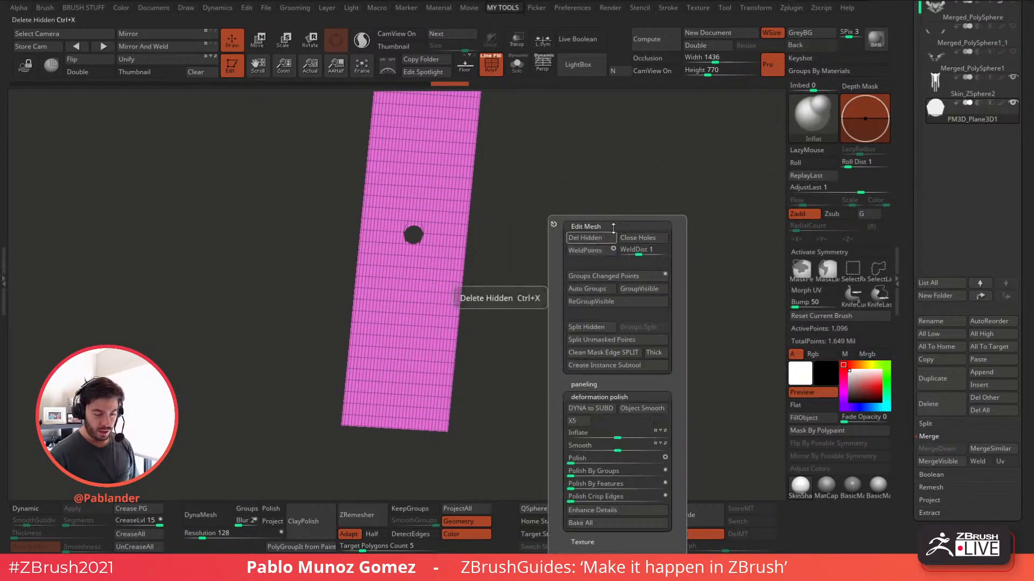
pyautogui.click(612, 234)
pyautogui.press('1')
pyautogui.click(594, 239)
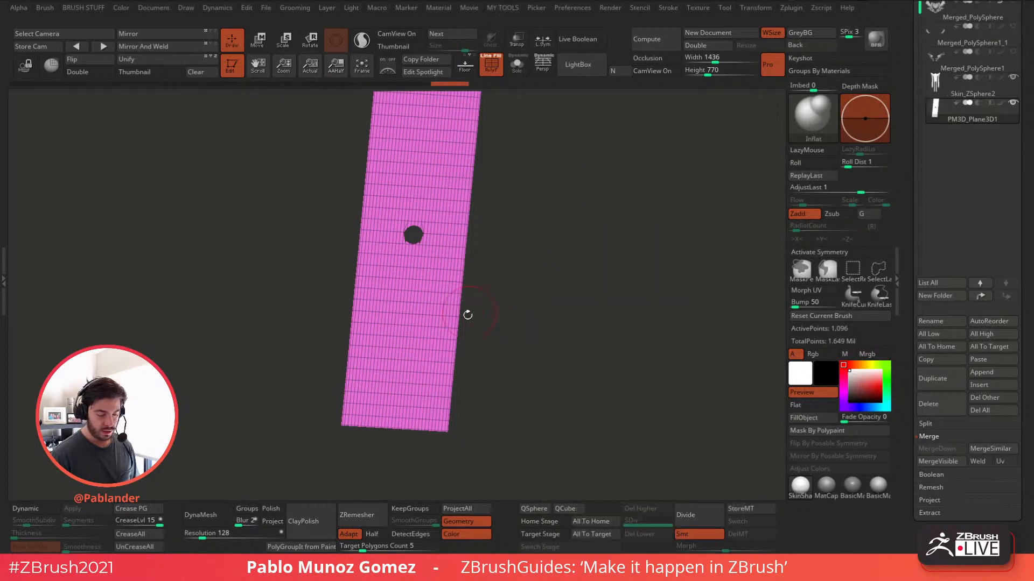
# - Try a ZRemesher pass on the strip with a target polygon count of 0.513, then undo it
pyautogui.click(371, 534)
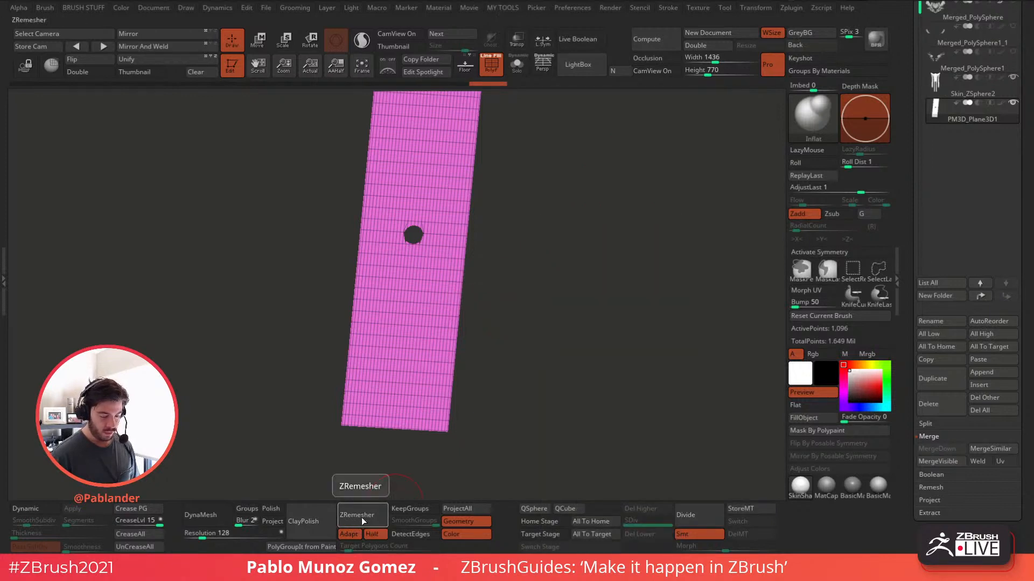
pyautogui.click(371, 534)
pyautogui.click(357, 516)
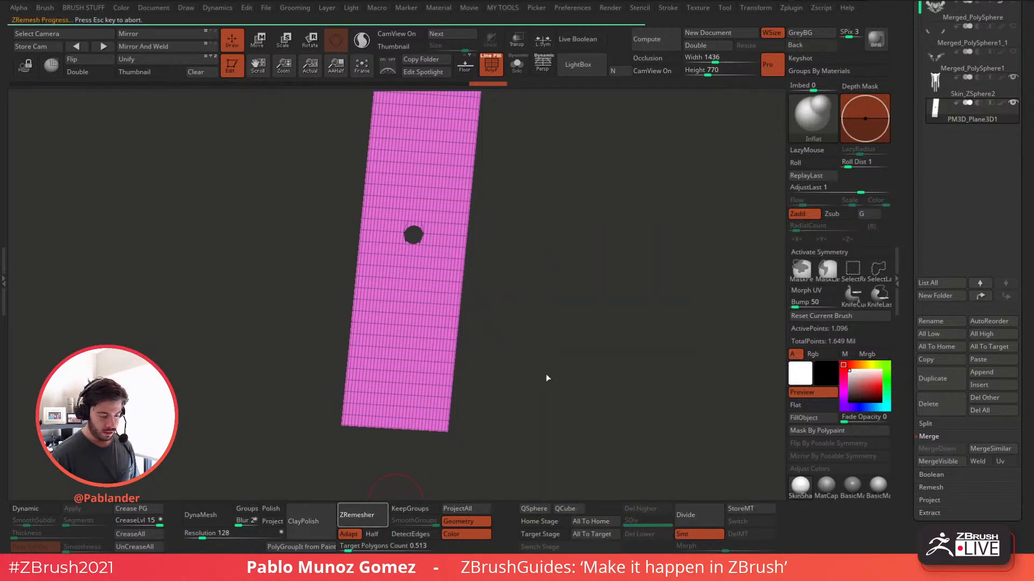
pyautogui.hotkey('ctrl', 'z')
# - Turn on X symmetry and run ZRemesher on the strip three times
pyautogui.press('x')
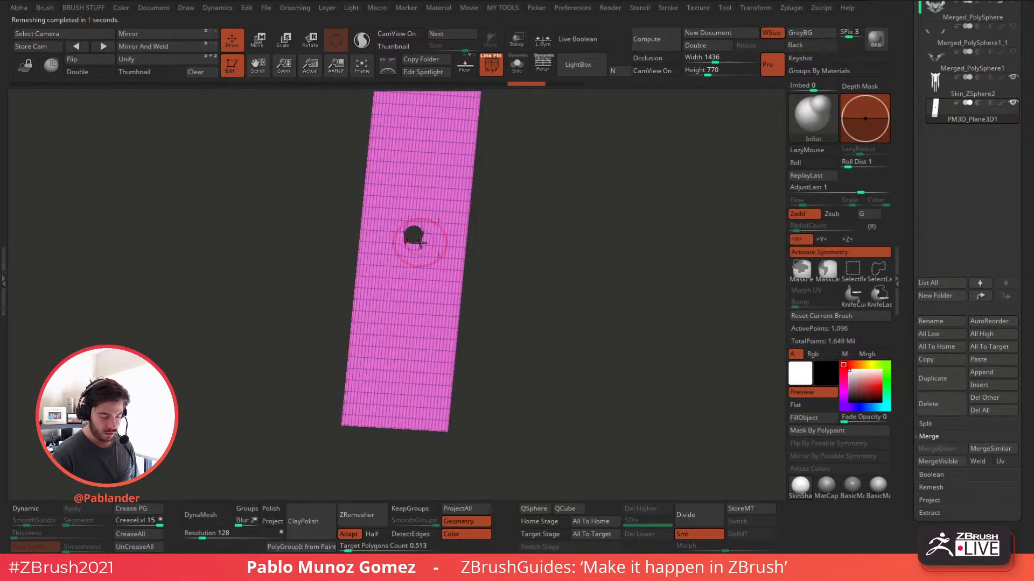
pyautogui.keyDown('ctrl'); pyautogui.moveTo(430, 234); pyautogui.dragTo(446, 416, button='right'); pyautogui.keyUp('ctrl')
pyautogui.click(366, 516)
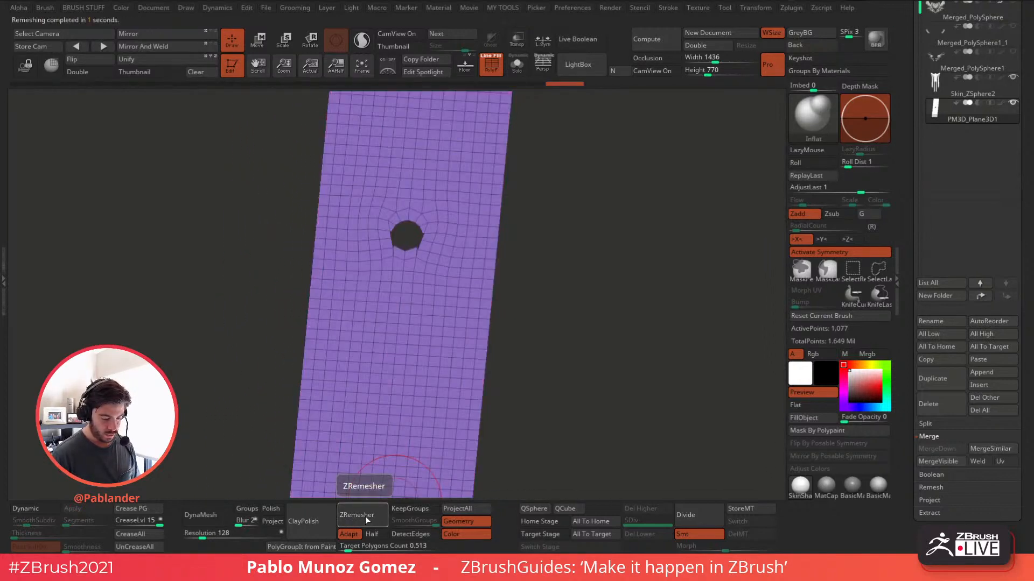
pyautogui.click(367, 516)
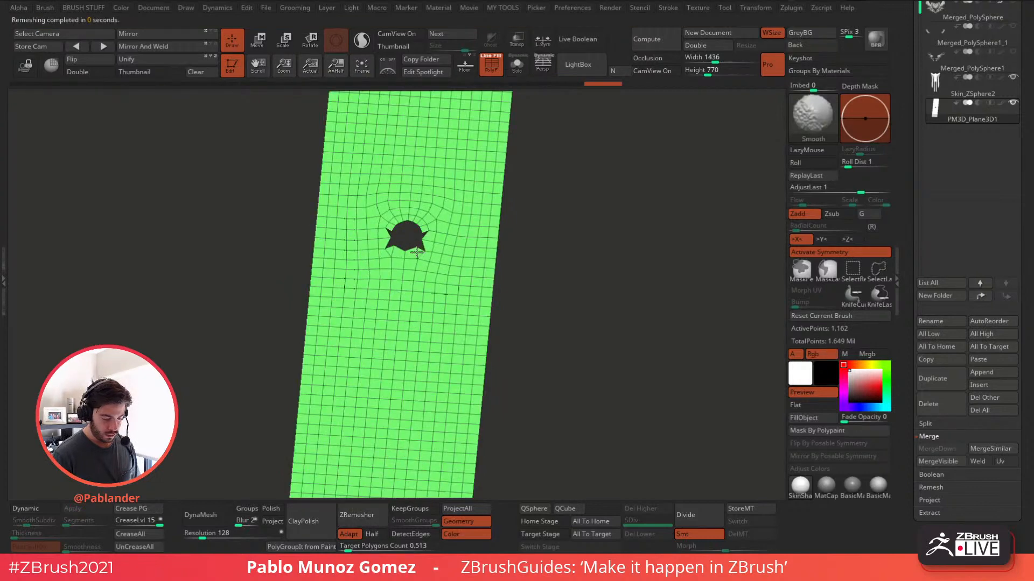
pyautogui.click(370, 515)
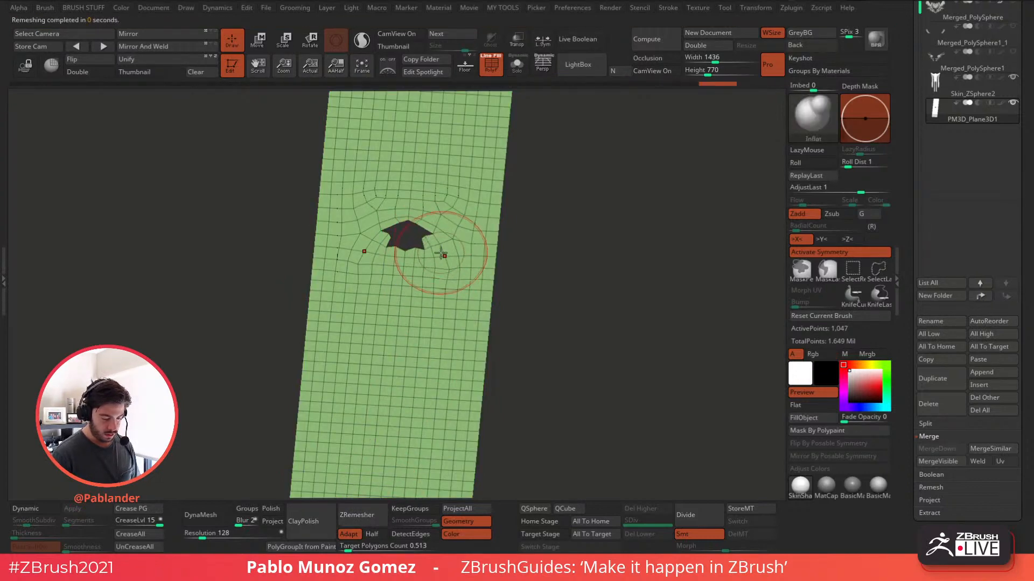
# - Select the Move brush, reduce its size and pull the jagged corners of the neck hole outward from above
pyautogui.press('space')
pyautogui.press('1')
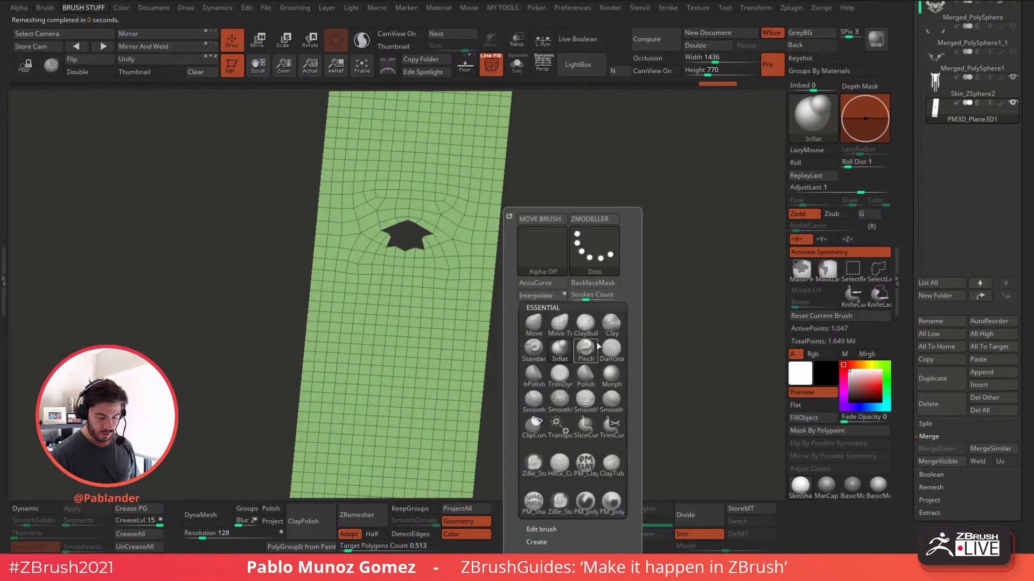
pyautogui.click(535, 332)
pyautogui.keyDown('shift'); pyautogui.moveTo(662, 172); pyautogui.dragTo(656, 196); pyautogui.keyUp('shift')
pyautogui.press('space')
pyautogui.moveTo(605, 216); pyautogui.dragTo(568, 216)
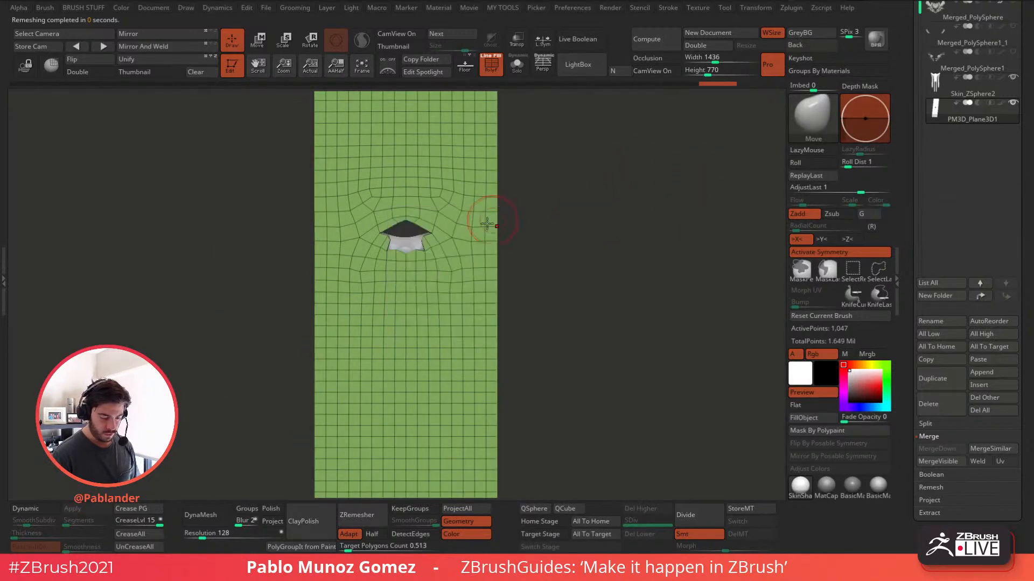
pyautogui.moveTo(440, 251); pyautogui.dragTo(443, 255)
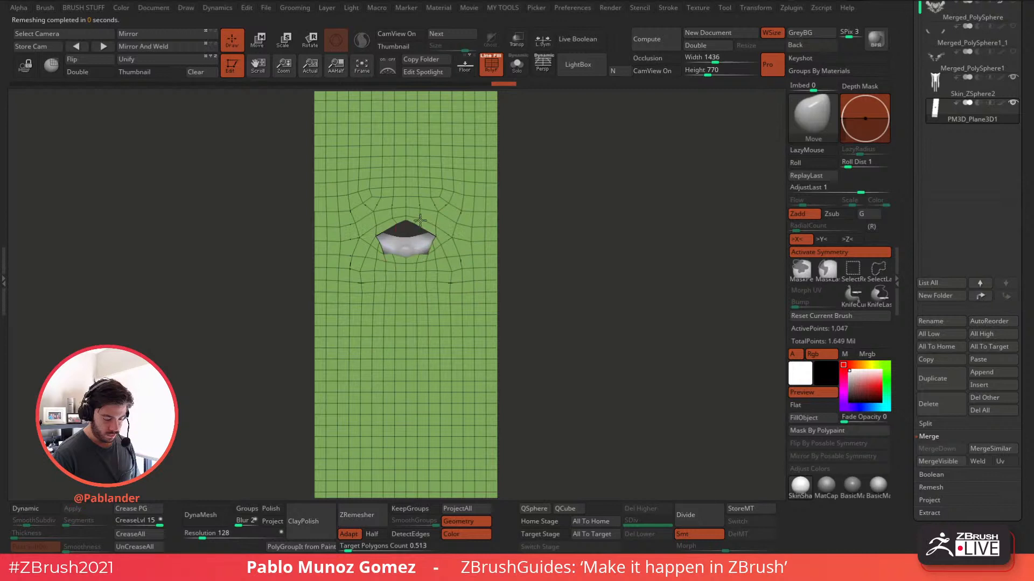
pyautogui.moveTo(419, 221); pyautogui.dragTo(432, 224)
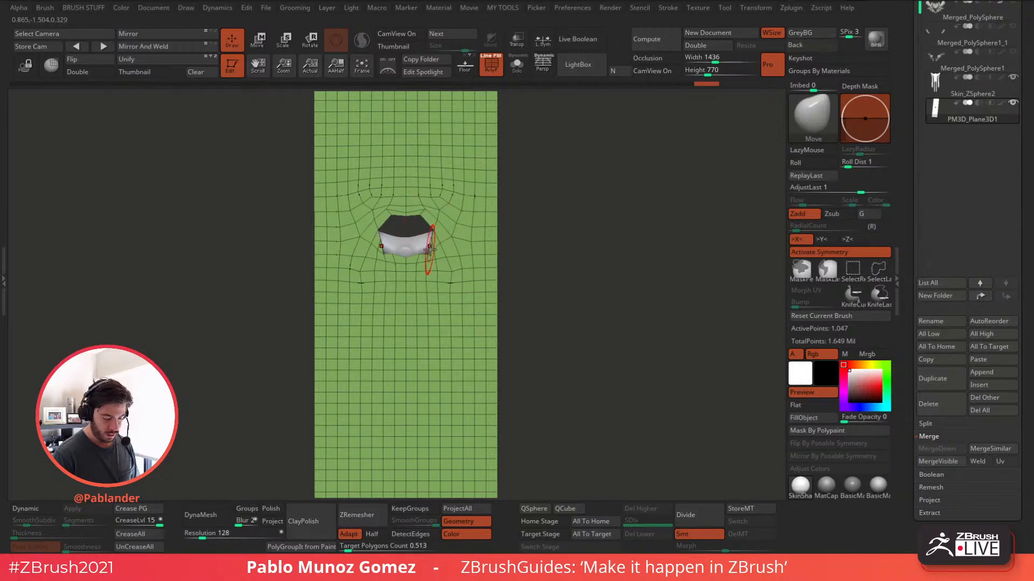
# - ZRemesh the strip, round the neck hole's edge with the Move brush and ZRemesh it again
pyautogui.click(357, 515)
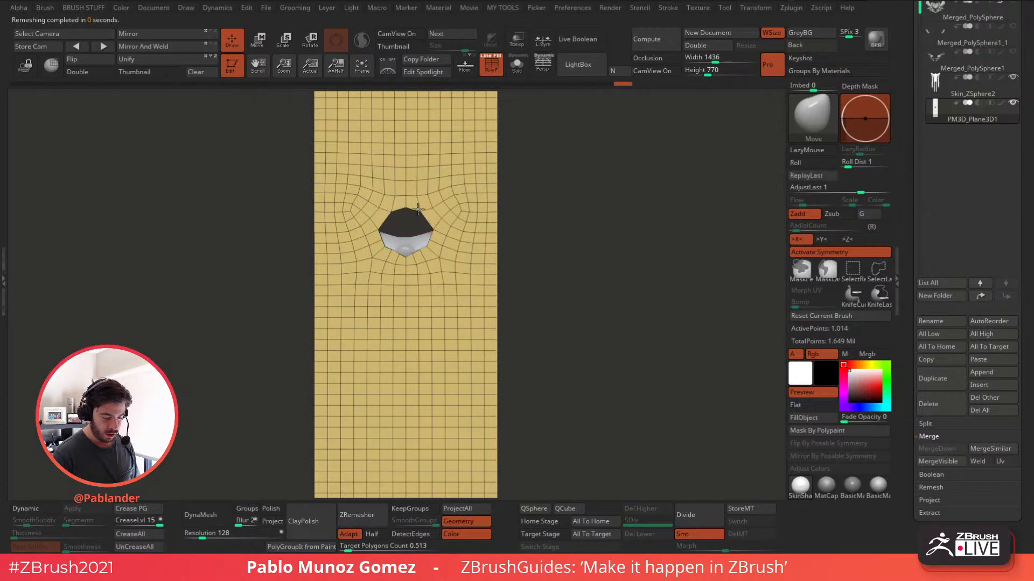
pyautogui.moveTo(417, 208)
pyautogui.mouseDown()
pyautogui.moveTo(429, 220)
pyautogui.moveTo(420, 259)
pyautogui.moveTo(435, 184)
pyautogui.moveTo(446, 211)
pyautogui.moveTo(439, 244)
pyautogui.moveTo(437, 227)
pyautogui.moveTo(428, 230)
pyautogui.moveTo(431, 250)
pyautogui.mouseUp()
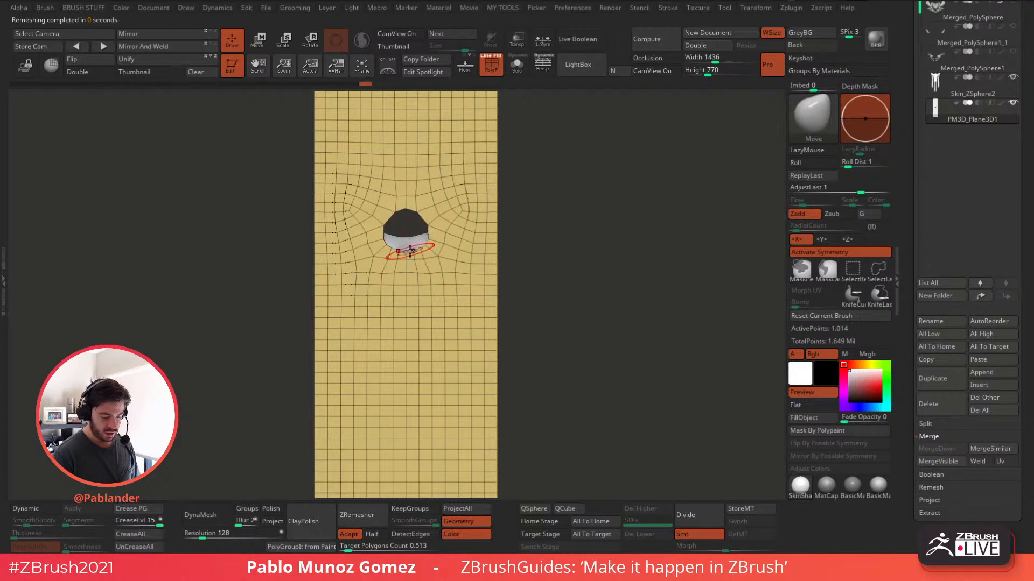
pyautogui.moveTo(431, 240); pyautogui.dragTo(427, 239)
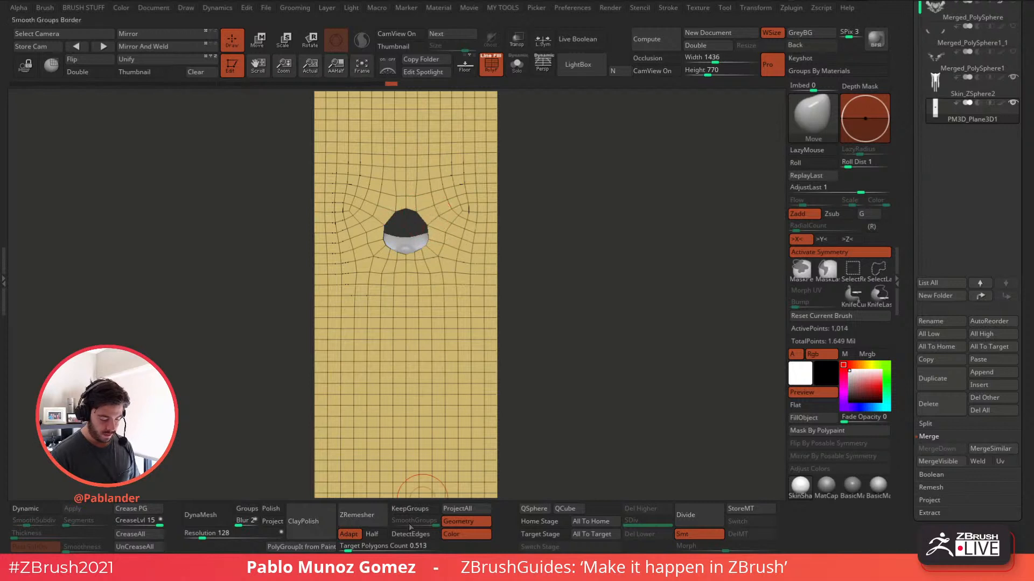
pyautogui.click(369, 517)
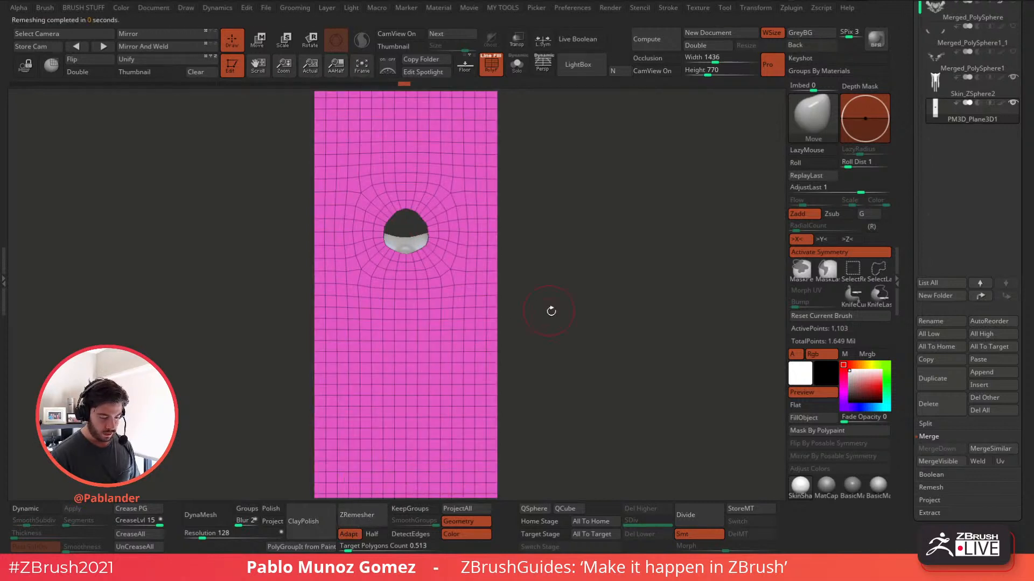
# - Refine the neck hole with the Move brush so its outline is evenly circular
pyautogui.moveTo(550, 311)
pyautogui.keyDown('alt'); pyautogui.mouseDown()
pyautogui.moveTo(539, 262)
pyautogui.moveTo(544, 296)
pyautogui.mouseUp(); pyautogui.keyUp('alt')
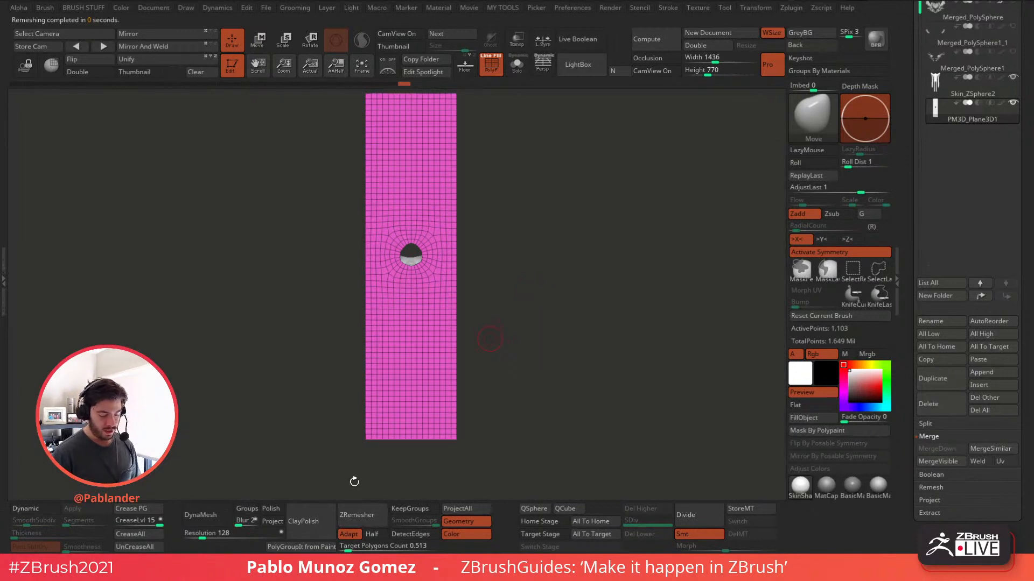
pyautogui.moveTo(354, 481); pyautogui.dragTo(543, 342)
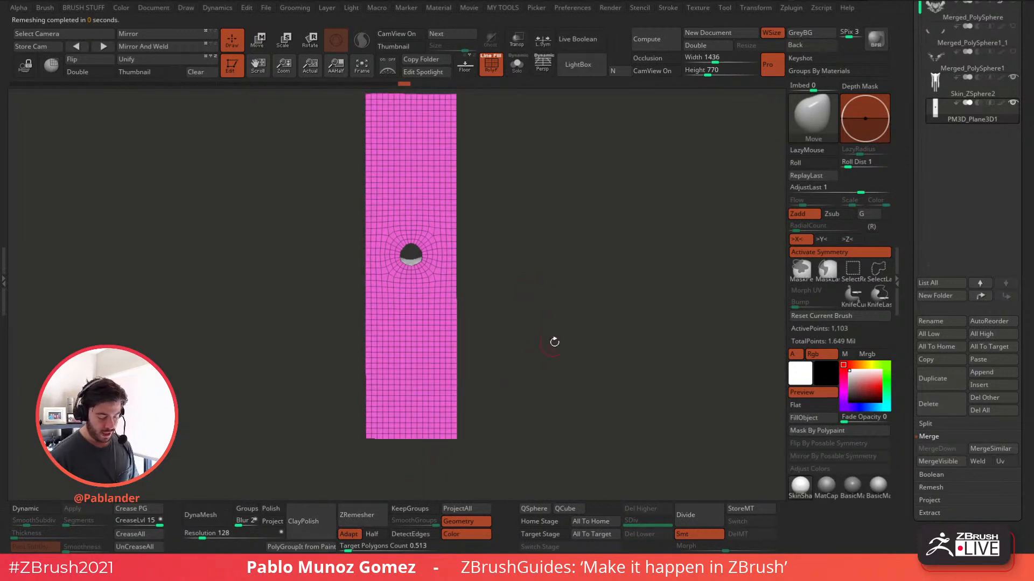
pyautogui.moveTo(591, 272); pyautogui.dragTo(589, 263)
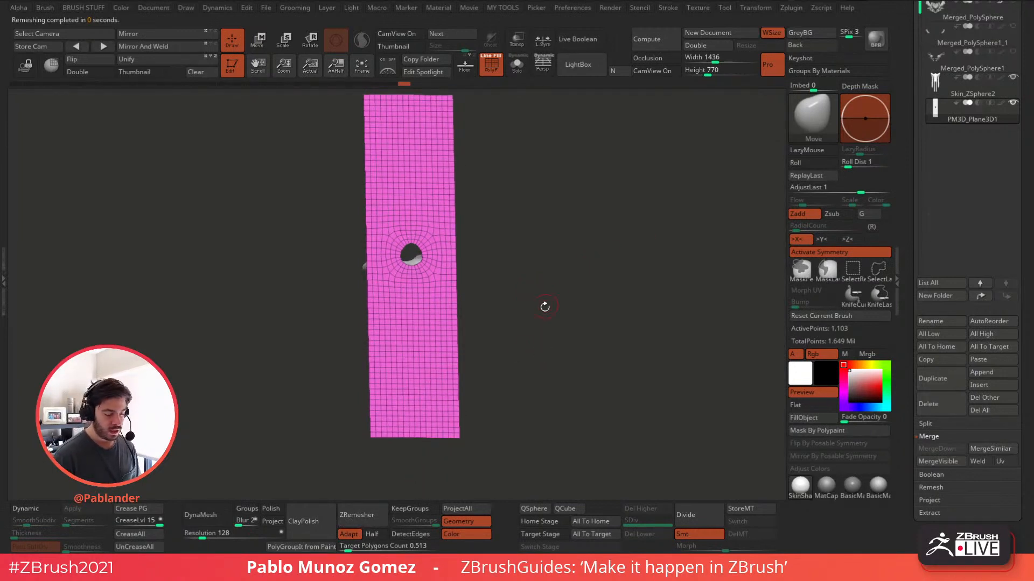
pyautogui.moveTo(493, 253); pyautogui.dragTo(489, 255)
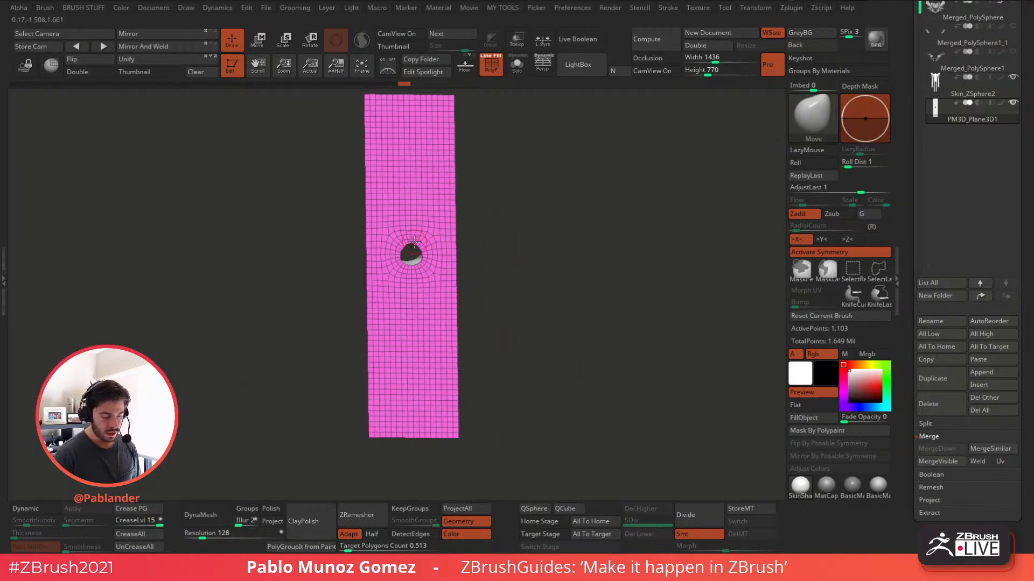
pyautogui.keyDown('shift'); pyautogui.moveTo(550, 227); pyautogui.dragTo(502, 226); pyautogui.keyUp('shift')
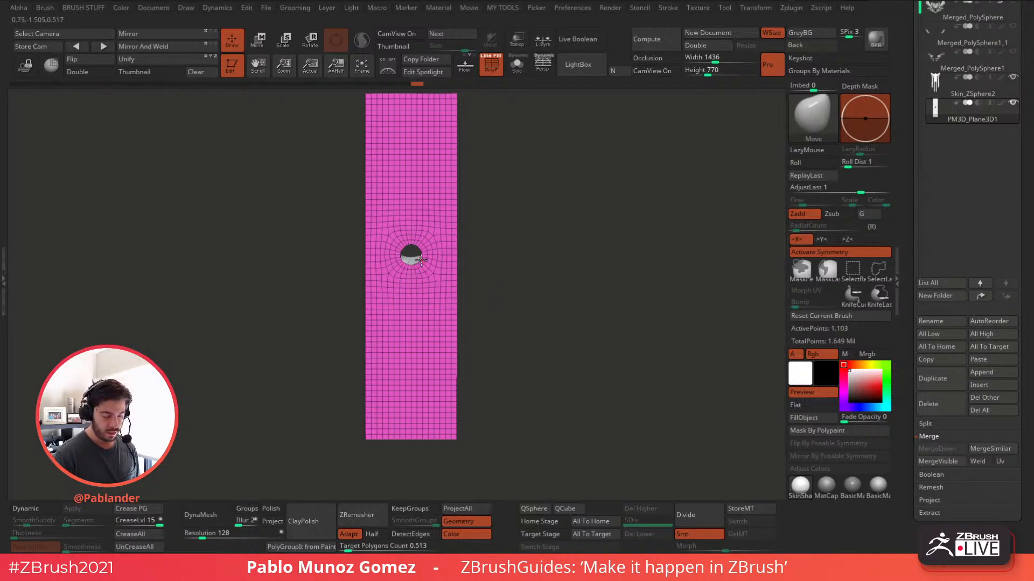
# - Turn on Double-sided display and move the strip vertically so it sits just above the creature's shoulders
pyautogui.moveTo(573, 260); pyautogui.dragTo(533, 238)
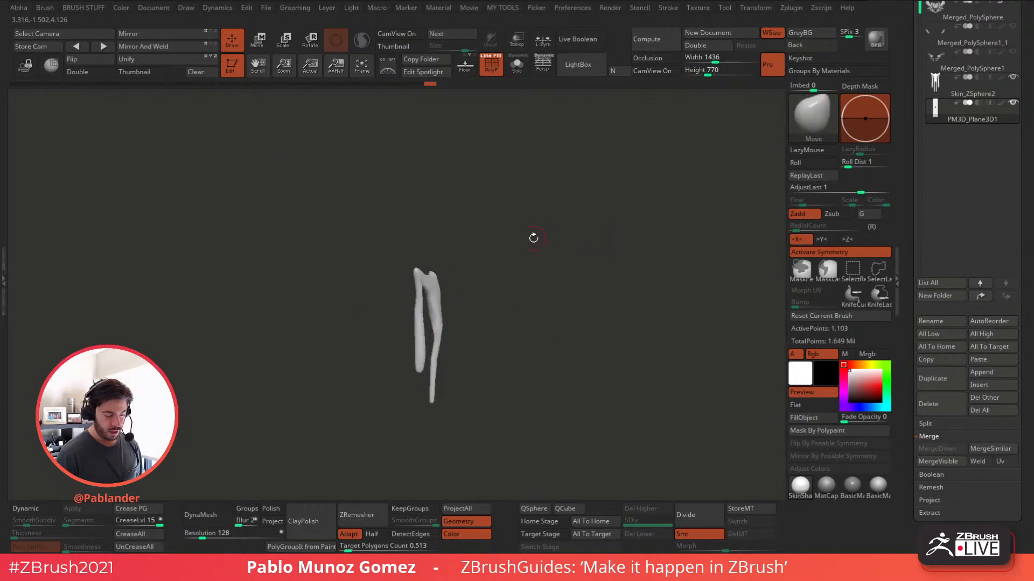
pyautogui.click(94, 74)
pyautogui.press('w')
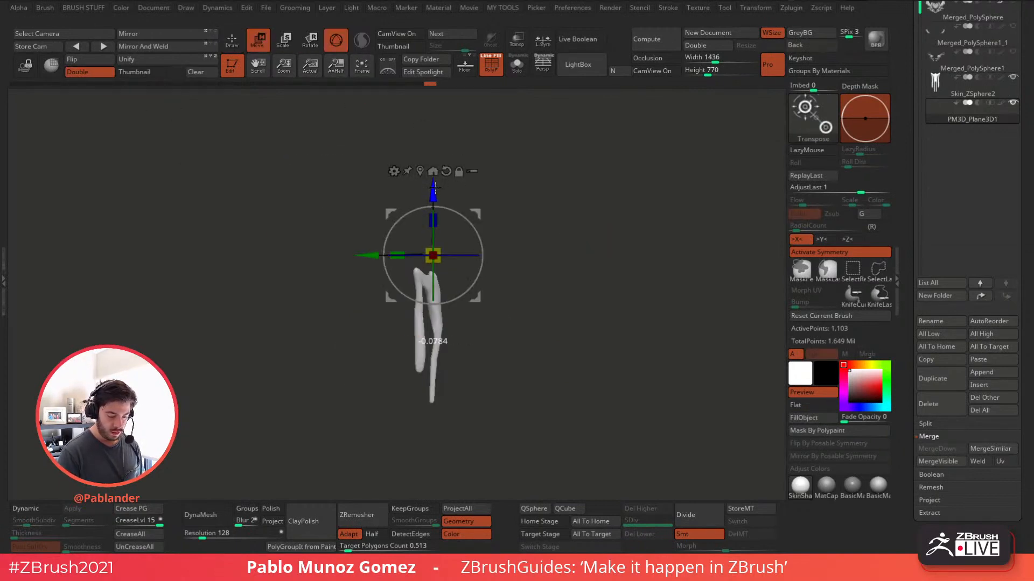
pyautogui.moveTo(435, 185); pyautogui.dragTo(520, 203)
pyautogui.moveTo(421, 196); pyautogui.dragTo(428, 200)
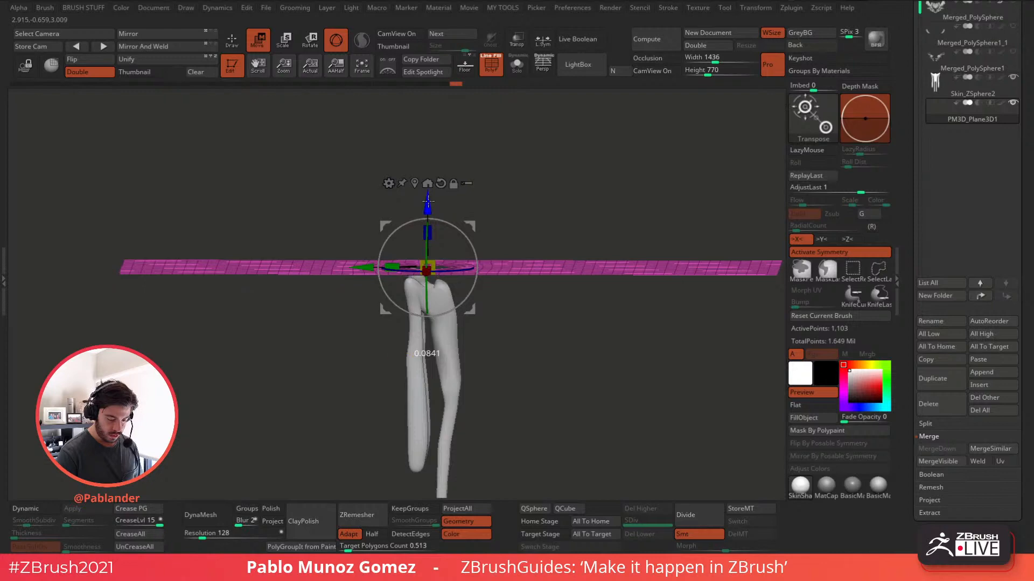
pyautogui.moveTo(524, 182); pyautogui.dragTo(441, 200)
pyautogui.click(232, 40)
pyautogui.moveTo(609, 226)
pyautogui.keyDown('shift'); pyautogui.mouseDown()
pyautogui.moveTo(591, 215)
pyautogui.moveTo(608, 325)
pyautogui.moveTo(606, 299)
pyautogui.mouseUp(); pyautogui.keyUp('shift')
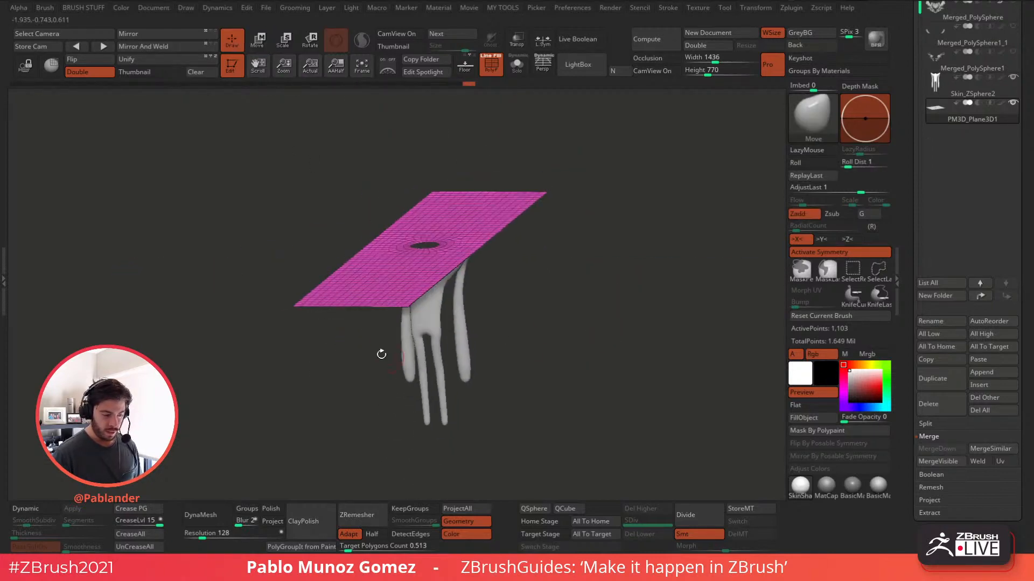
# - Open the Dynamics settings and enable CollisionVolume for the creature body
pyautogui.click(217, 7)
pyautogui.click(207, 17)
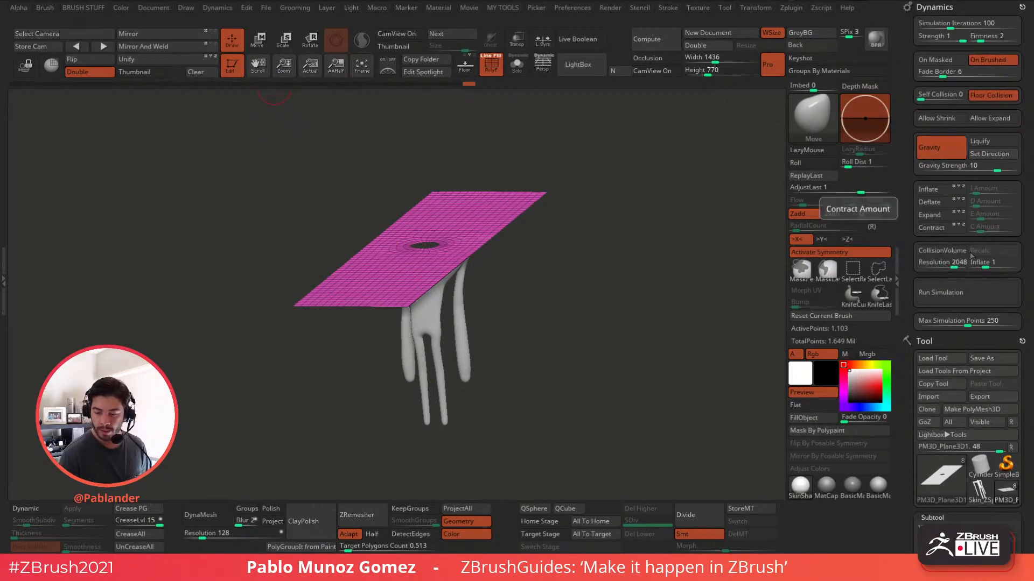
pyautogui.click(949, 253)
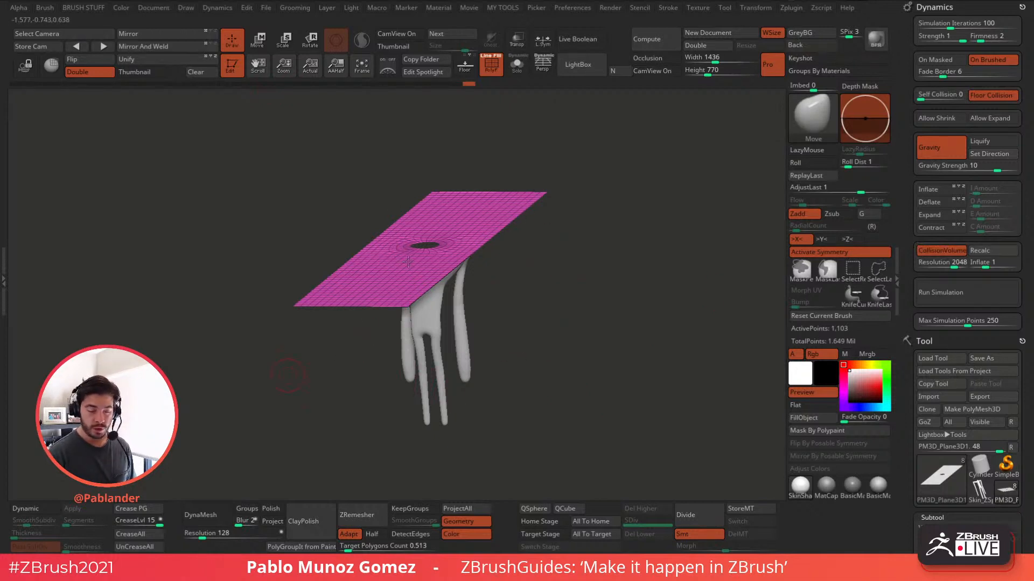
# - Try a cloth simulation that drapes the strip over the body, then undo it
pyautogui.moveTo(542, 284); pyautogui.dragTo(535, 247)
pyautogui.moveTo(532, 289)
pyautogui.mouseDown()
pyautogui.moveTo(463, 263)
pyautogui.moveTo(533, 259)
pyautogui.moveTo(561, 286)
pyautogui.moveTo(551, 284)
pyautogui.mouseUp()
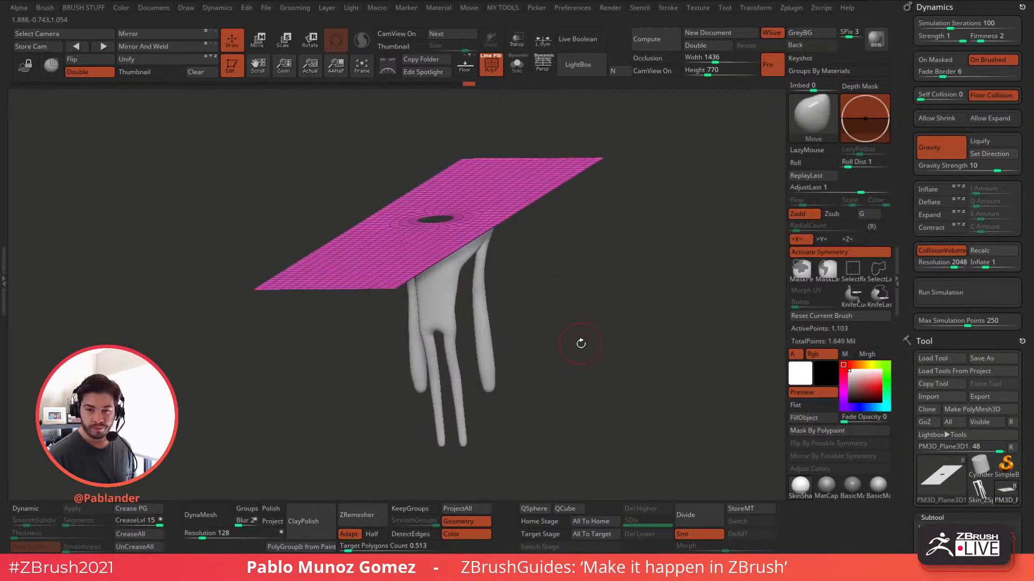
pyautogui.click(963, 291)
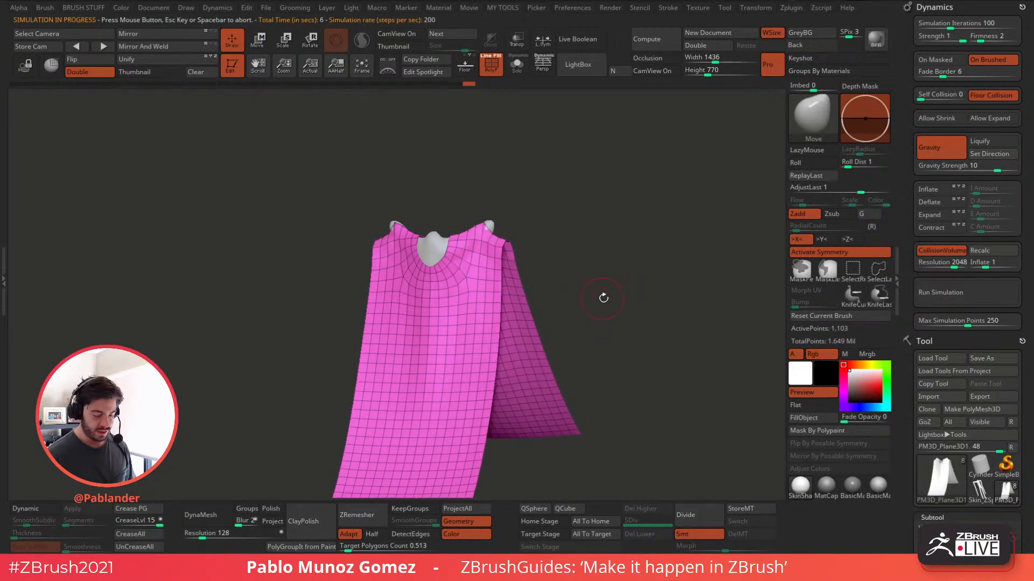
pyautogui.hotkey('ctrl', 'z')
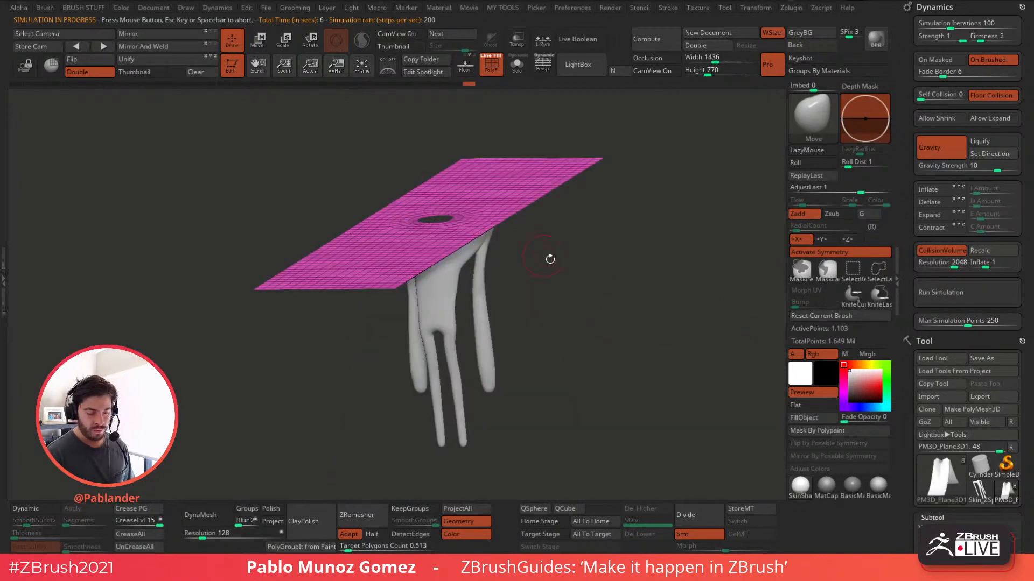
# - Divide the strip once and shorten it along its length to about 0.7 of its size
pyautogui.keyDown('alt'); pyautogui.moveTo(572, 265); pyautogui.dragTo(584, 270); pyautogui.keyUp('alt')
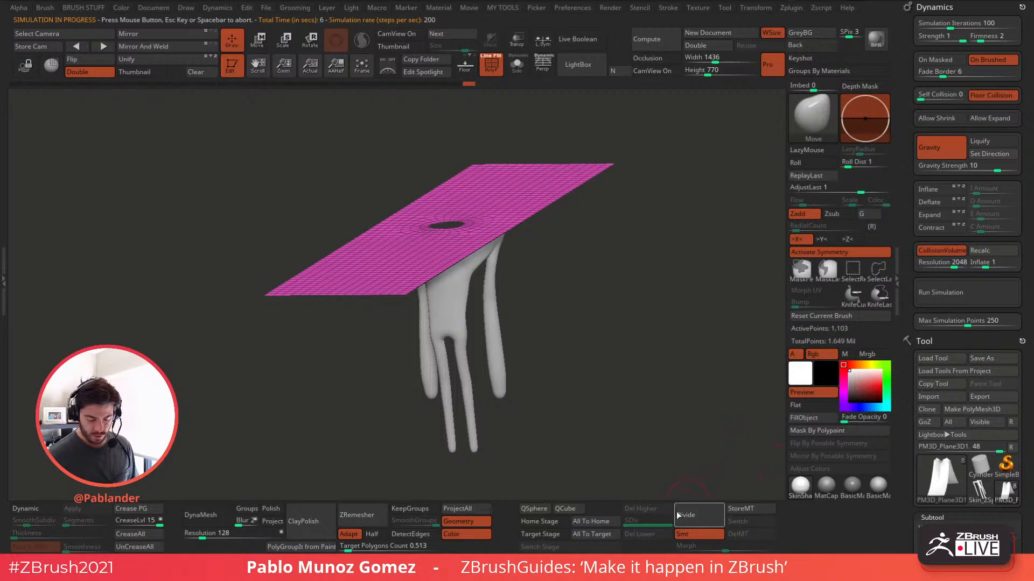
pyautogui.click(693, 514)
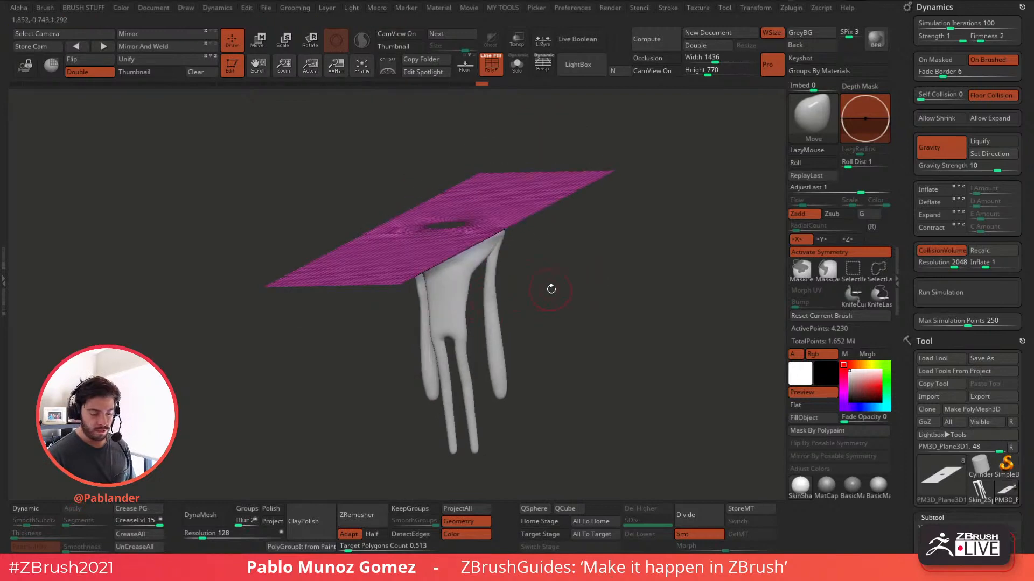
pyautogui.moveTo(606, 263); pyautogui.dragTo(598, 301)
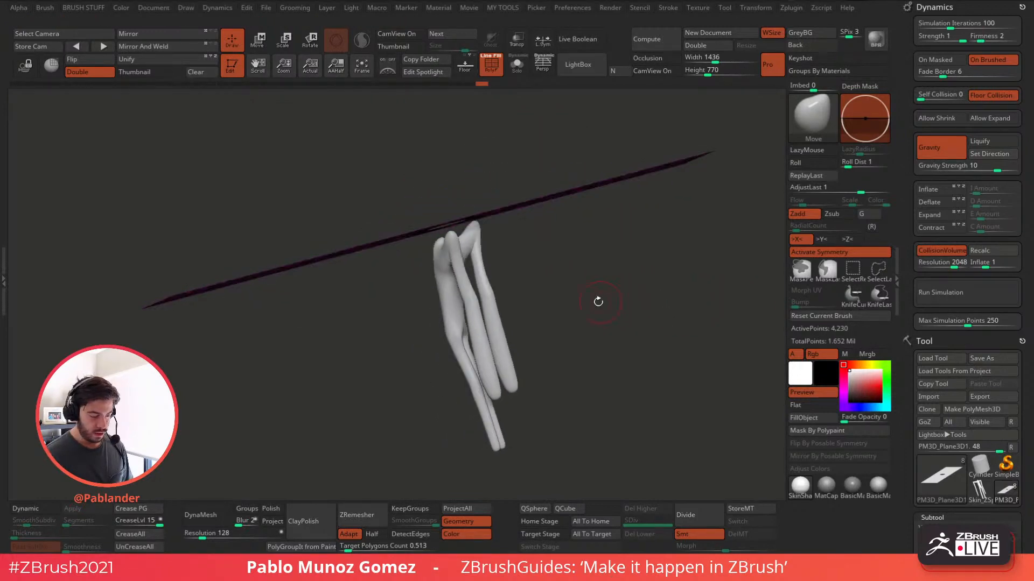
pyautogui.press('w')
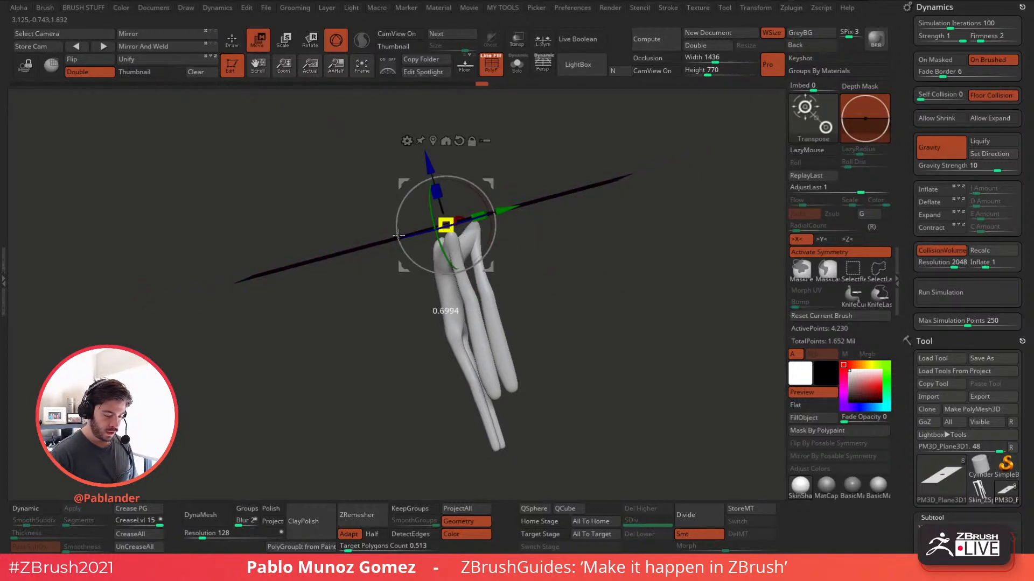
pyautogui.moveTo(399, 235); pyautogui.dragTo(397, 236)
pyautogui.moveTo(529, 234); pyautogui.dragTo(574, 234)
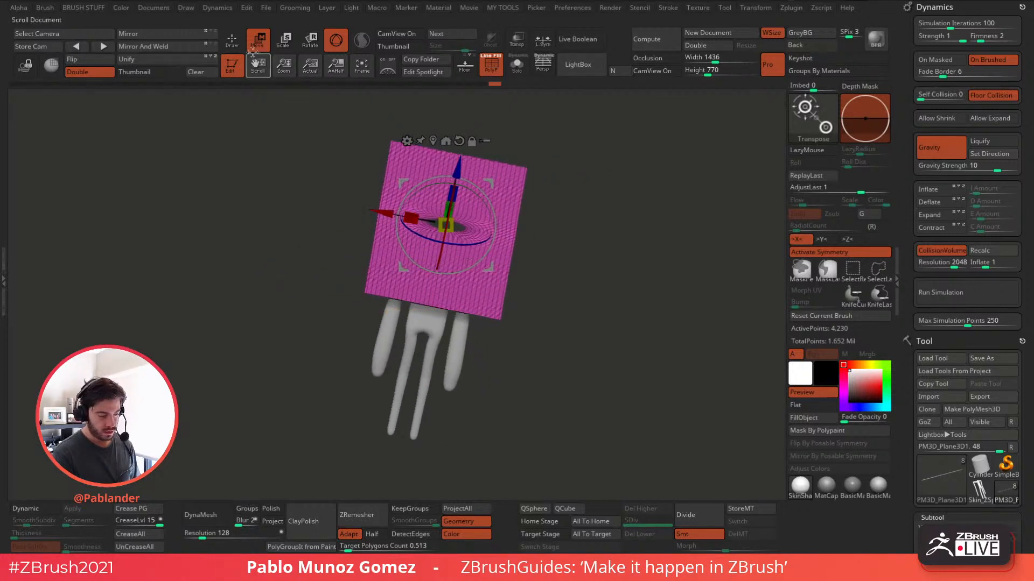
pyautogui.click(232, 40)
# - Pull the sides of the strip's neck hole inward with the Move brush to make the opening rounder
pyautogui.keyDown('shift'); pyautogui.moveTo(574, 168); pyautogui.dragTo(565, 267); pyautogui.keyUp('shift')
pyautogui.press('space')
pyautogui.moveTo(548, 230); pyautogui.dragTo(497, 232)
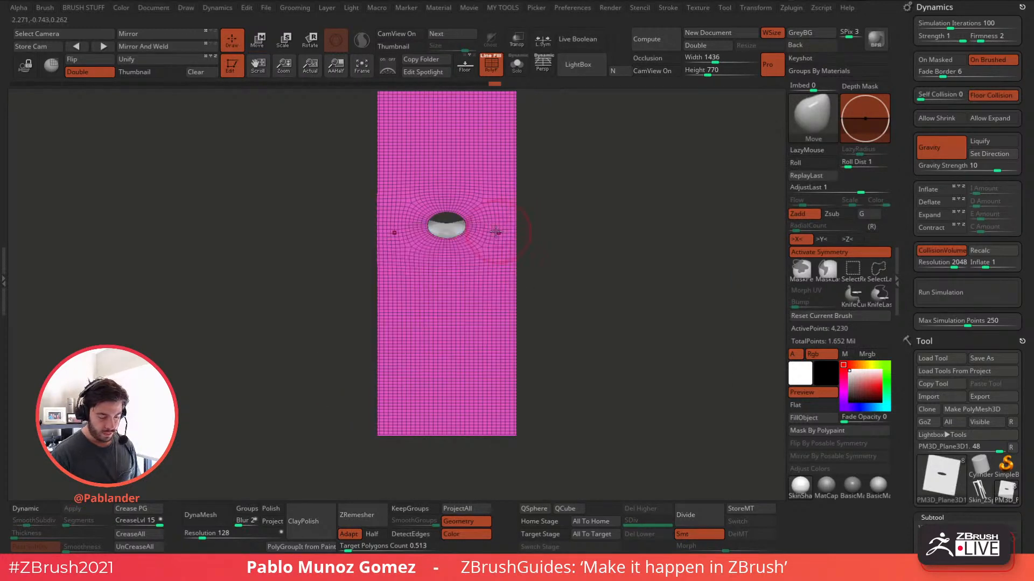
pyautogui.click(257, 41)
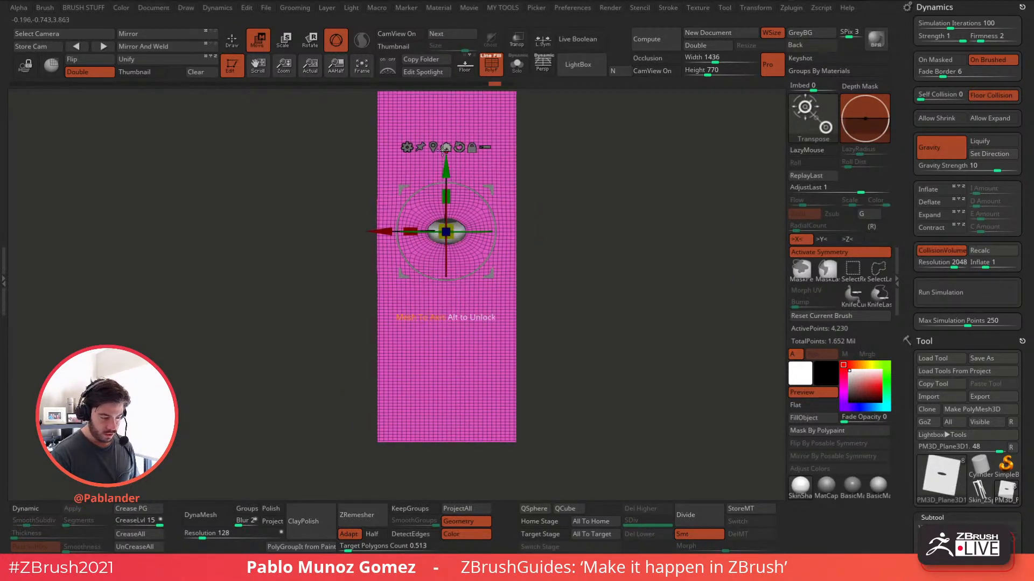
pyautogui.press('q')
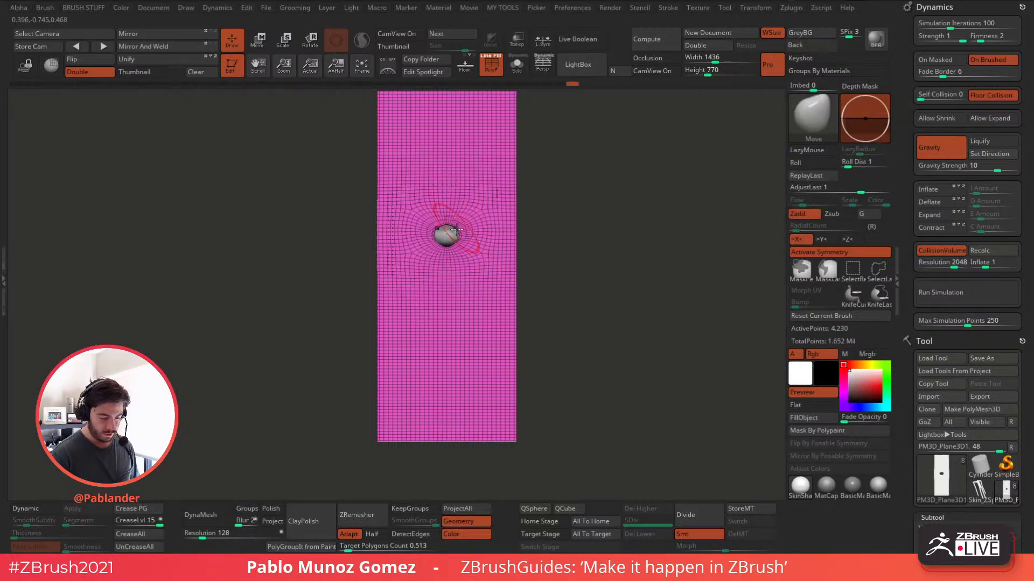
# - Set the Dynamics Simulation Iterations to 250
pyautogui.moveTo(569, 271); pyautogui.dragTo(598, 265)
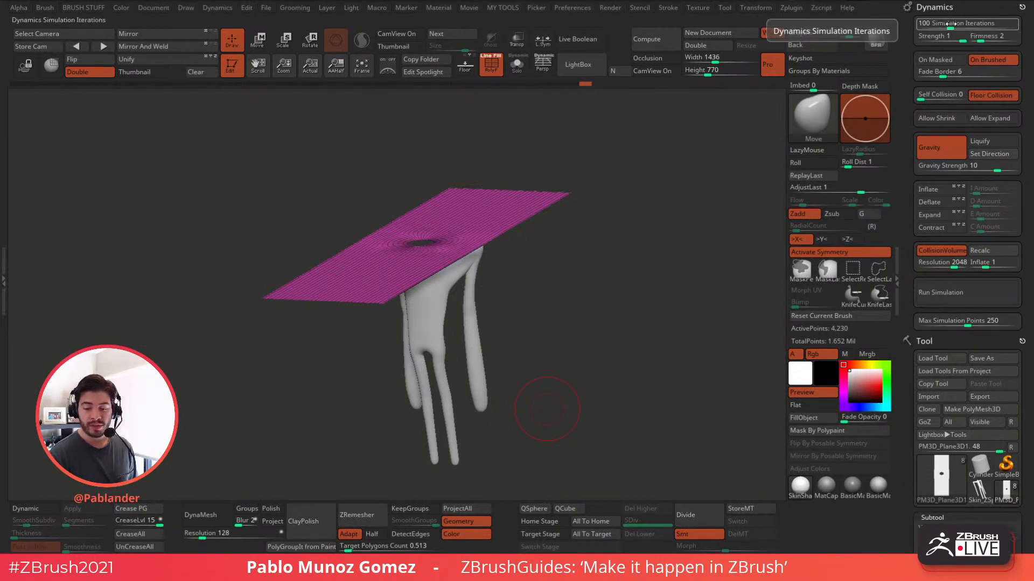
pyautogui.moveTo(946, 24); pyautogui.dragTo(980, 23)
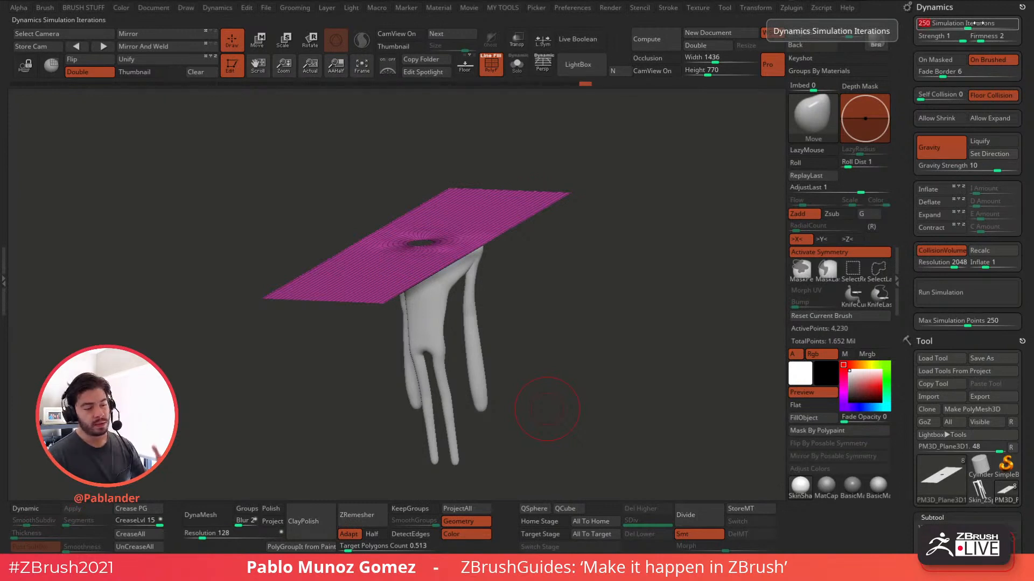
pyautogui.moveTo(624, 276)
pyautogui.mouseDown()
pyautogui.moveTo(594, 290)
pyautogui.moveTo(568, 282)
pyautogui.moveTo(633, 276)
pyautogui.mouseUp()
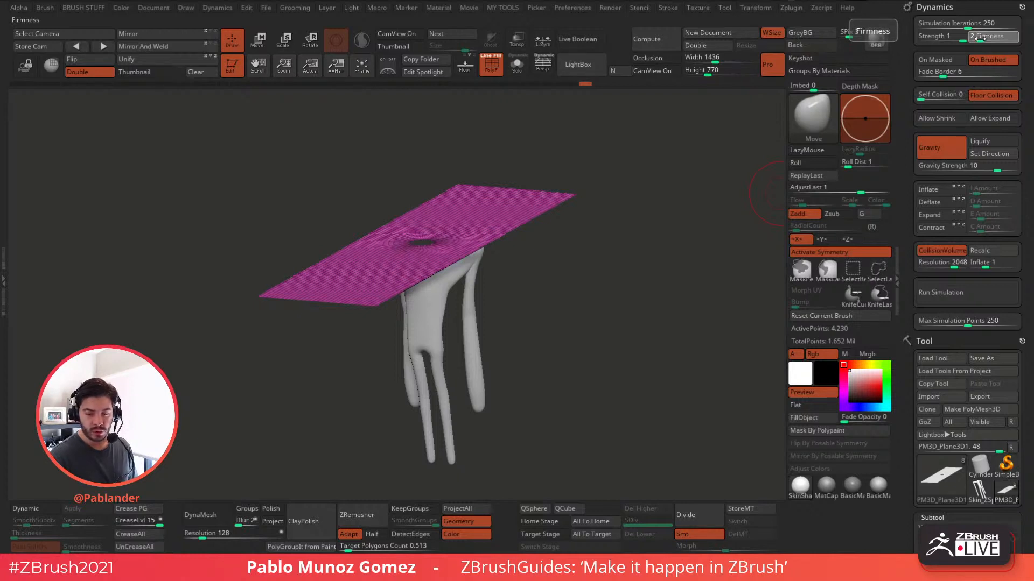
# - Set Firmness to 1, try a cloth simulation of the strip over the body, and undo the drape
pyautogui.moveTo(977, 37); pyautogui.dragTo(971, 38)
pyautogui.keyDown('alt'); pyautogui.moveTo(652, 353); pyautogui.dragTo(645, 309); pyautogui.keyUp('alt')
pyautogui.click(959, 295)
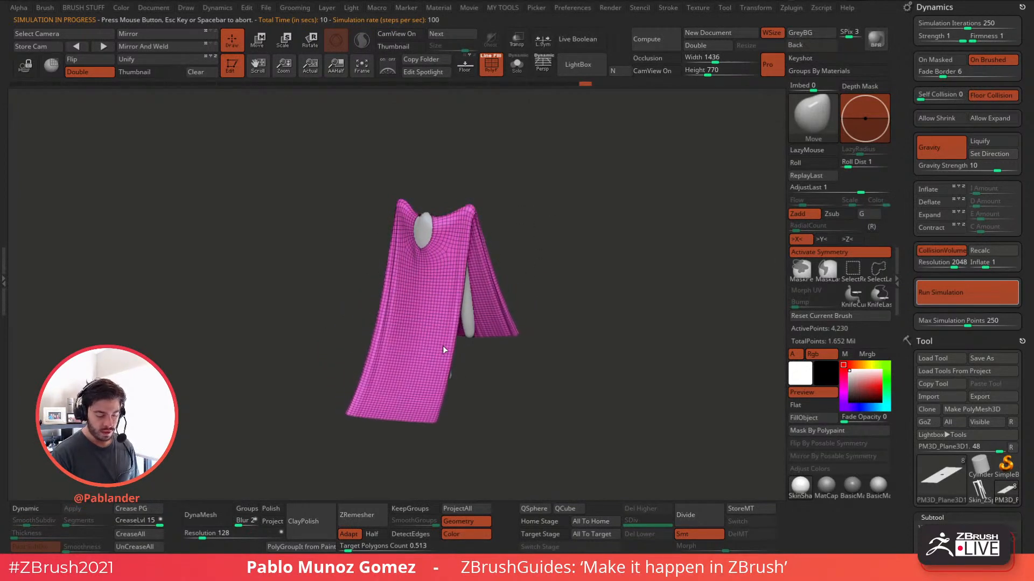
pyautogui.click(561, 277)
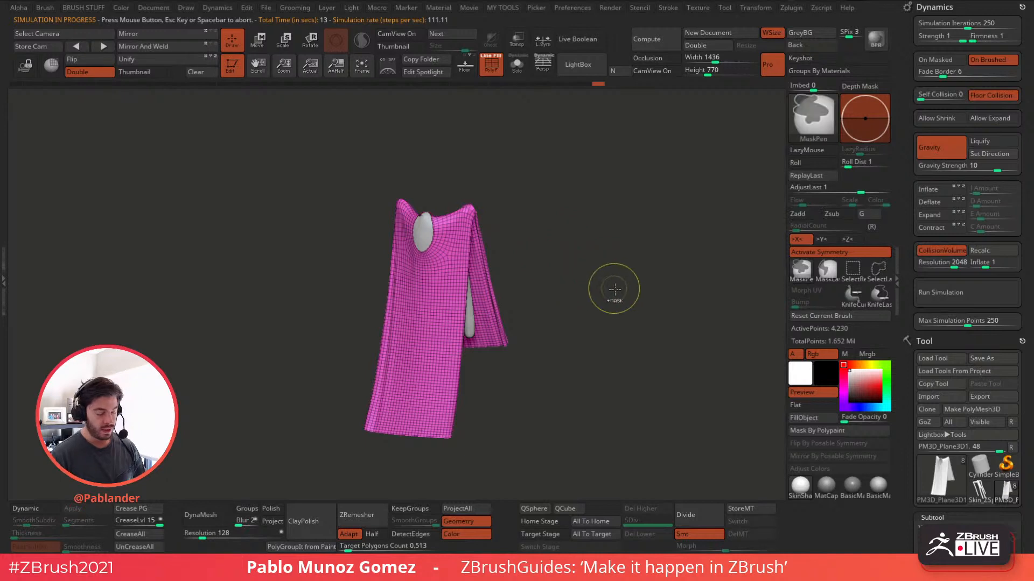
pyautogui.hotkey('ctrl', 'z')
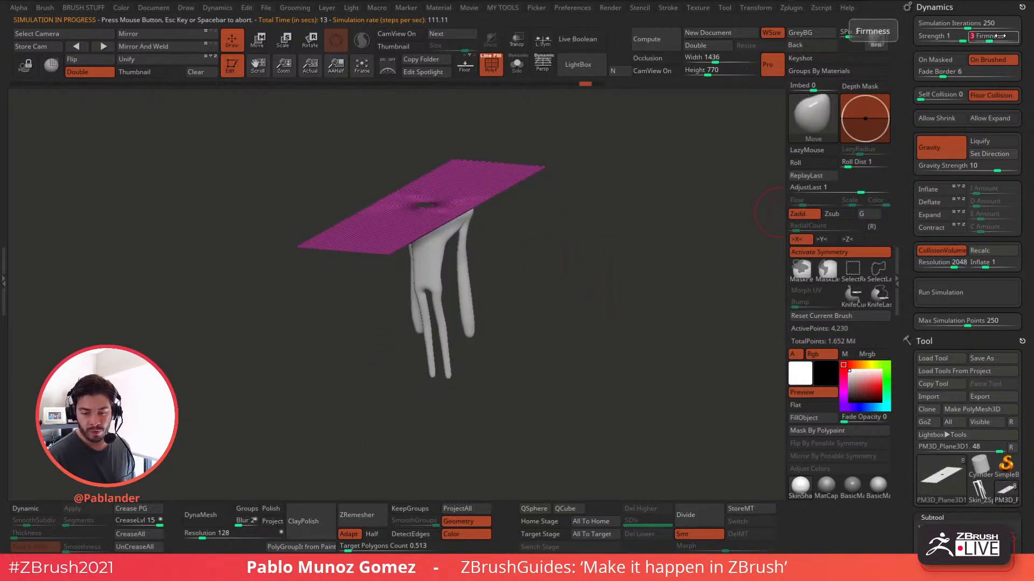
# - Set Firmness to 3, try the cloth simulation over the body again, and undo the drape
pyautogui.click(960, 292)
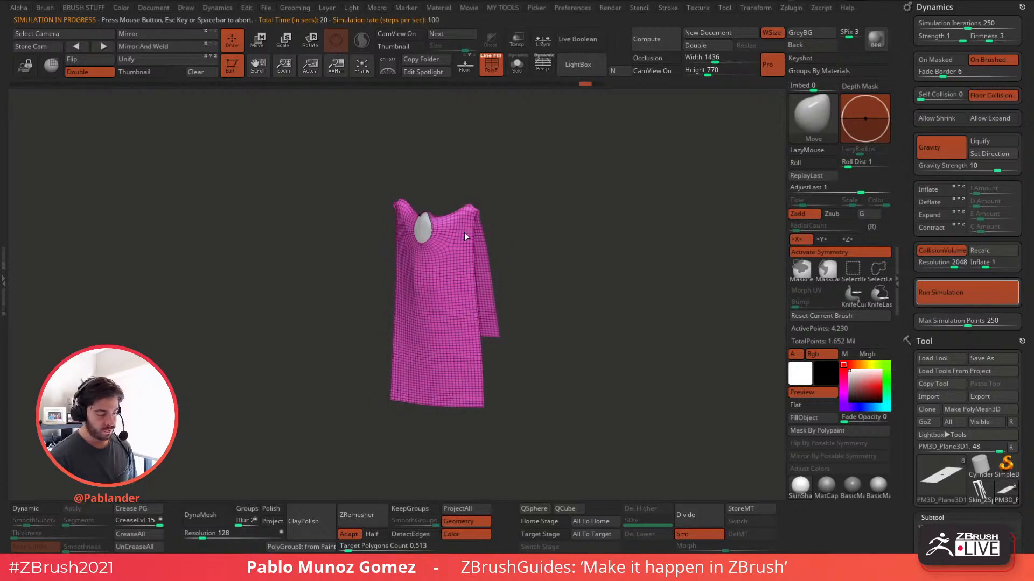
pyautogui.press('space')
pyautogui.moveTo(562, 265)
pyautogui.mouseDown()
pyautogui.moveTo(555, 250)
pyautogui.moveTo(575, 246)
pyautogui.moveTo(554, 265)
pyautogui.mouseUp()
pyautogui.hotkey('ctrl', 'z')
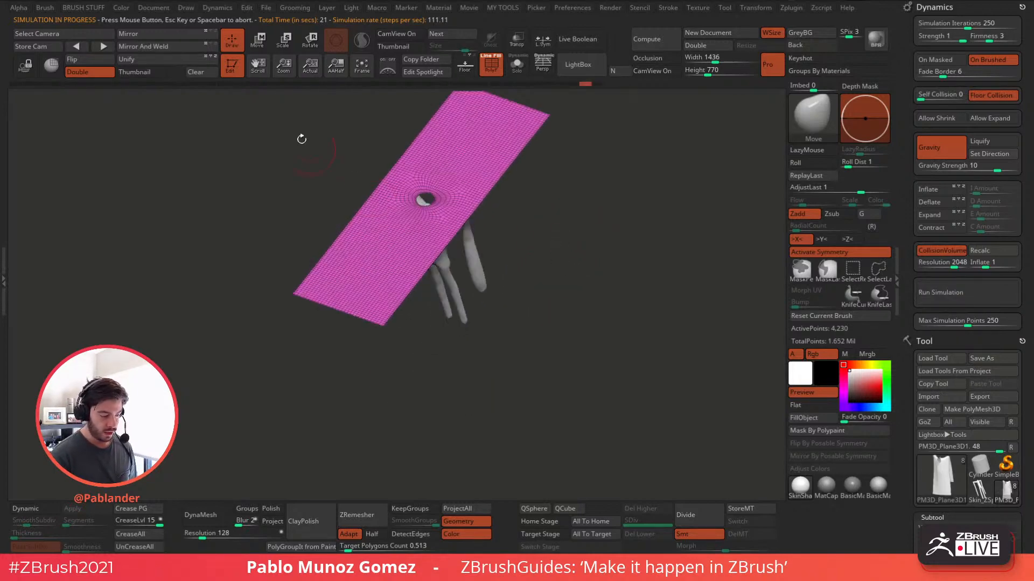
# - Nudge the flat strip slightly along its length above the creature's shoulders
pyautogui.press('w')
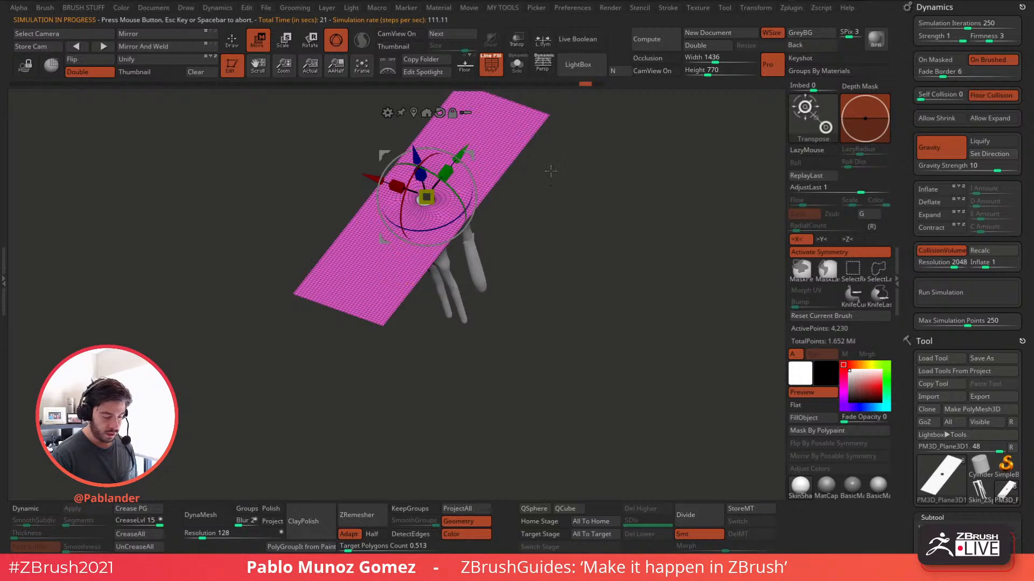
pyautogui.moveTo(550, 171); pyautogui.dragTo(546, 191)
pyautogui.moveTo(464, 172); pyautogui.dragTo(469, 164)
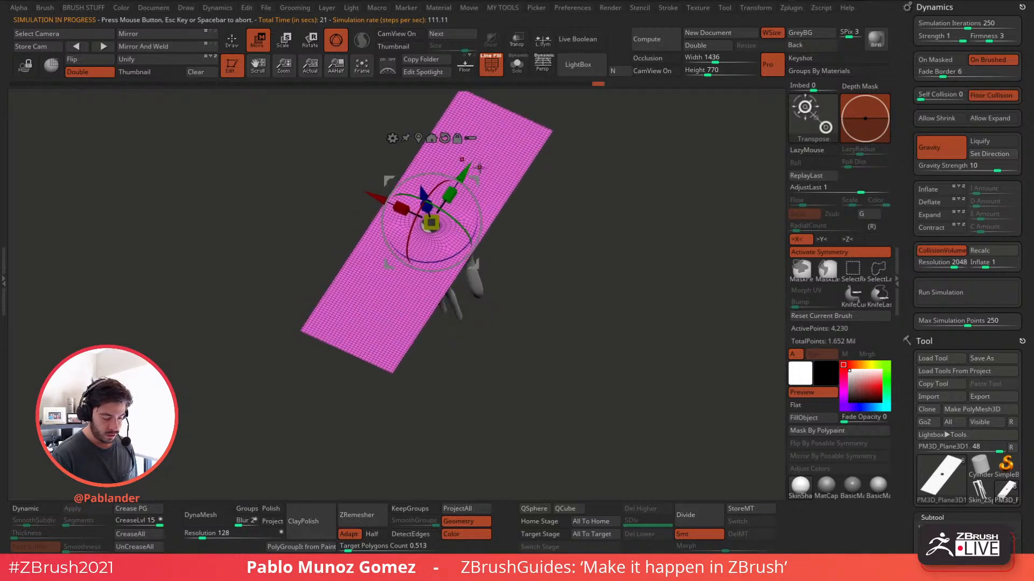
pyautogui.click(227, 44)
pyautogui.moveTo(575, 240)
pyautogui.mouseDown()
pyautogui.moveTo(578, 263)
pyautogui.moveTo(578, 180)
pyautogui.mouseUp()
pyautogui.moveTo(574, 262); pyautogui.dragTo(590, 327)
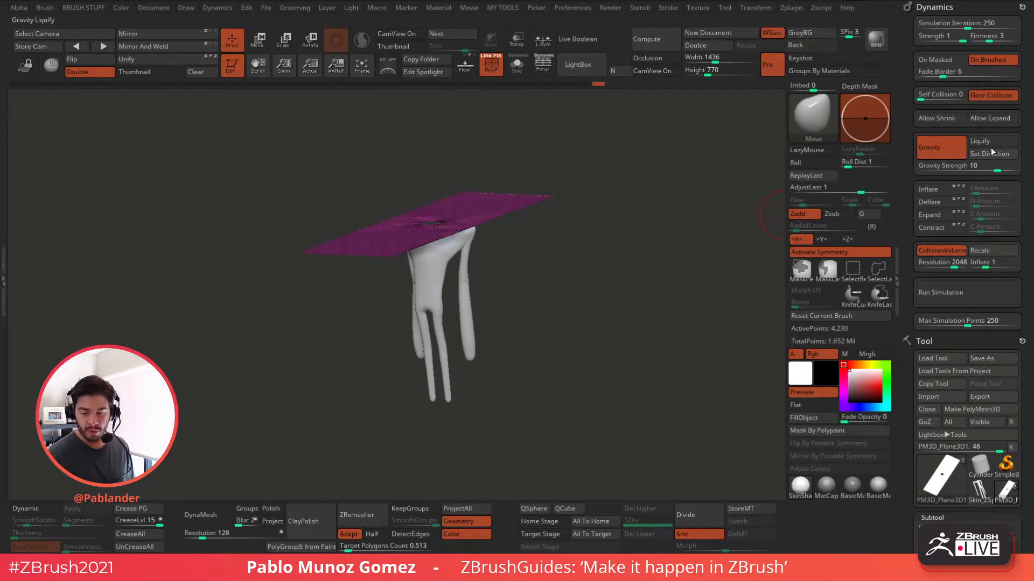
# - Run the cloth simulation twice in succession, stopping each run once the strip hangs over the front and back of the body
pyautogui.moveTo(581, 364); pyautogui.dragTo(651, 293)
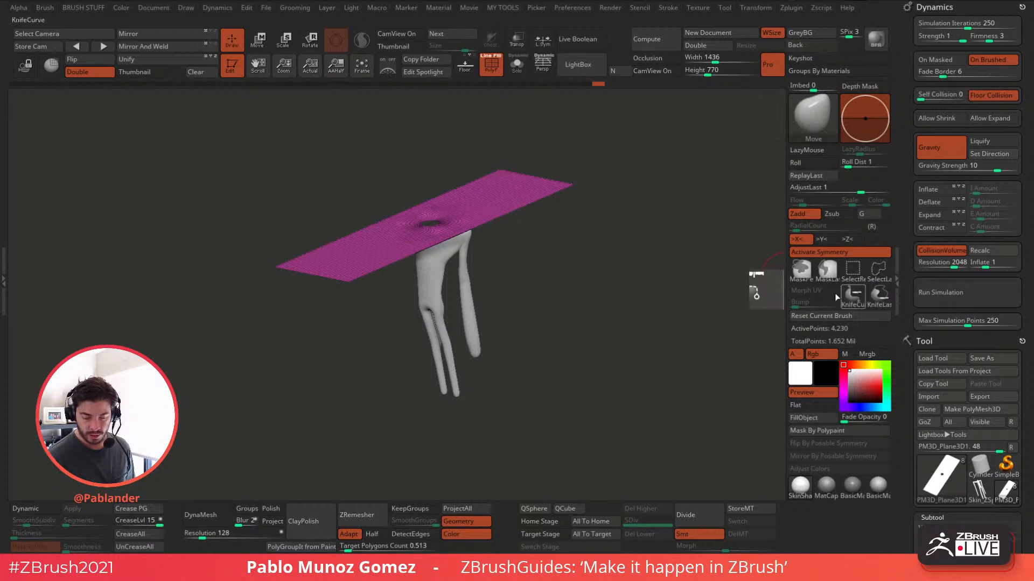
pyautogui.moveTo(759, 290); pyautogui.dragTo(685, 295)
pyautogui.click(985, 302)
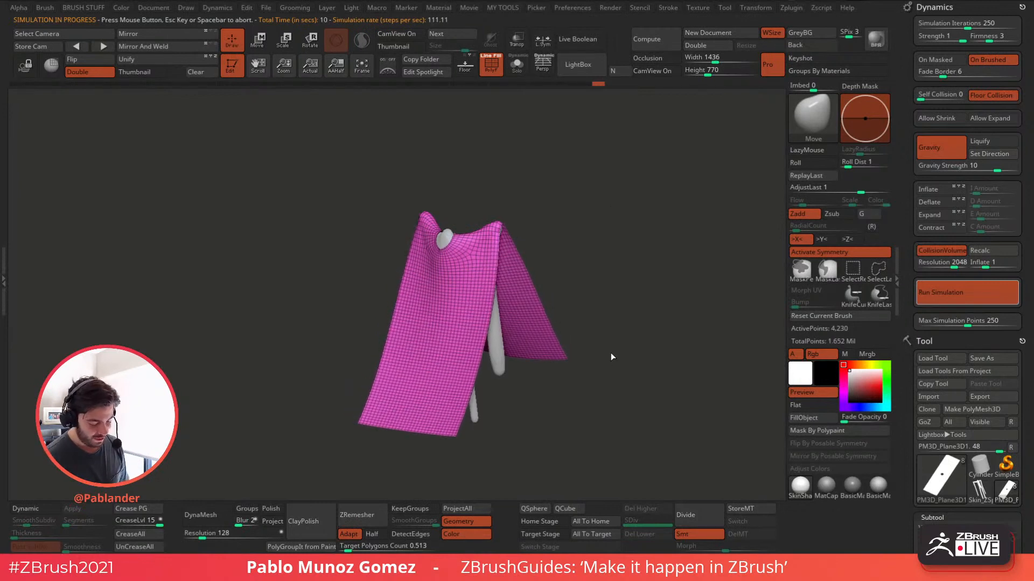
pyautogui.click(614, 301)
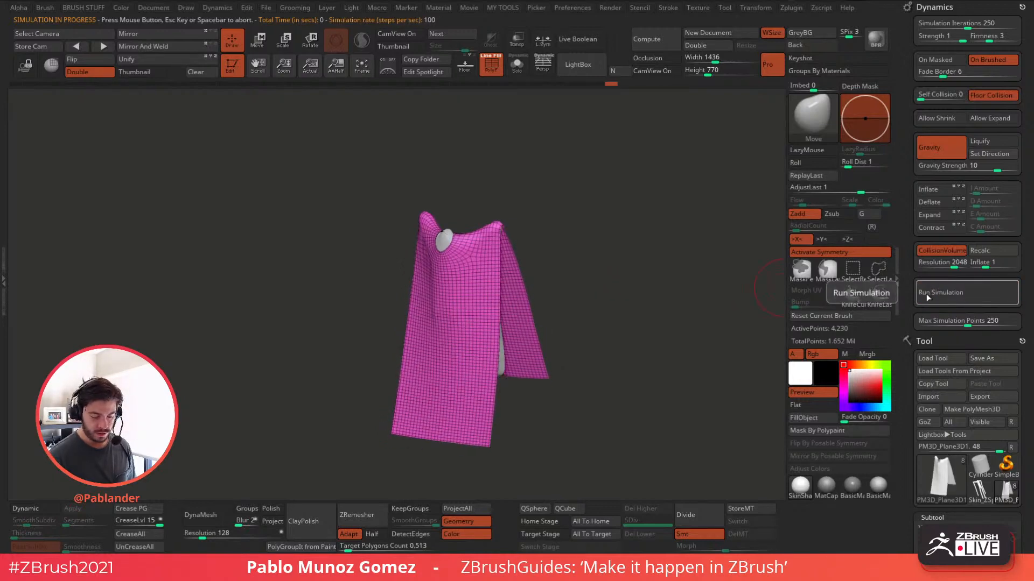
pyautogui.click(945, 294)
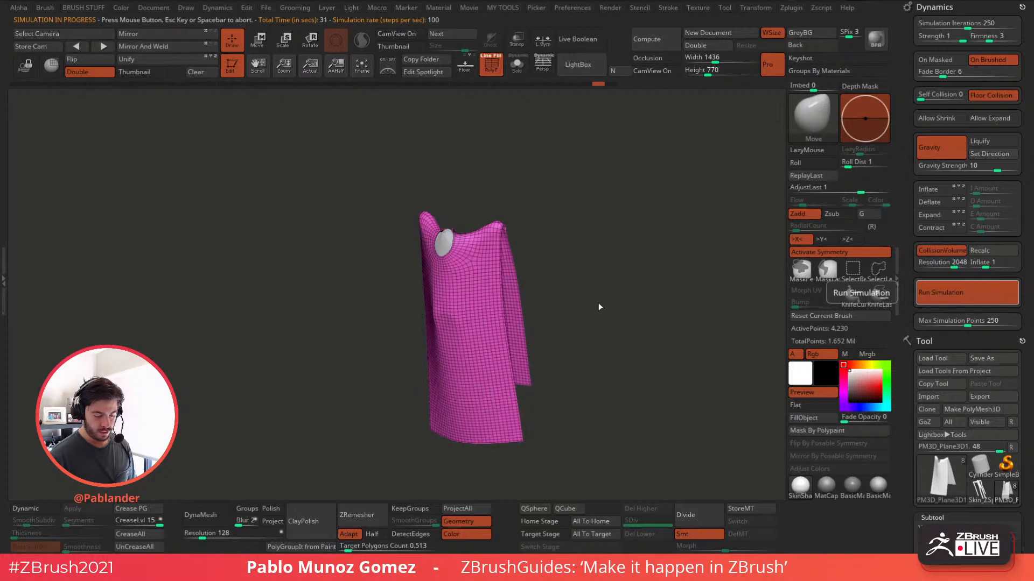
pyautogui.moveTo(599, 300); pyautogui.dragTo(582, 273)
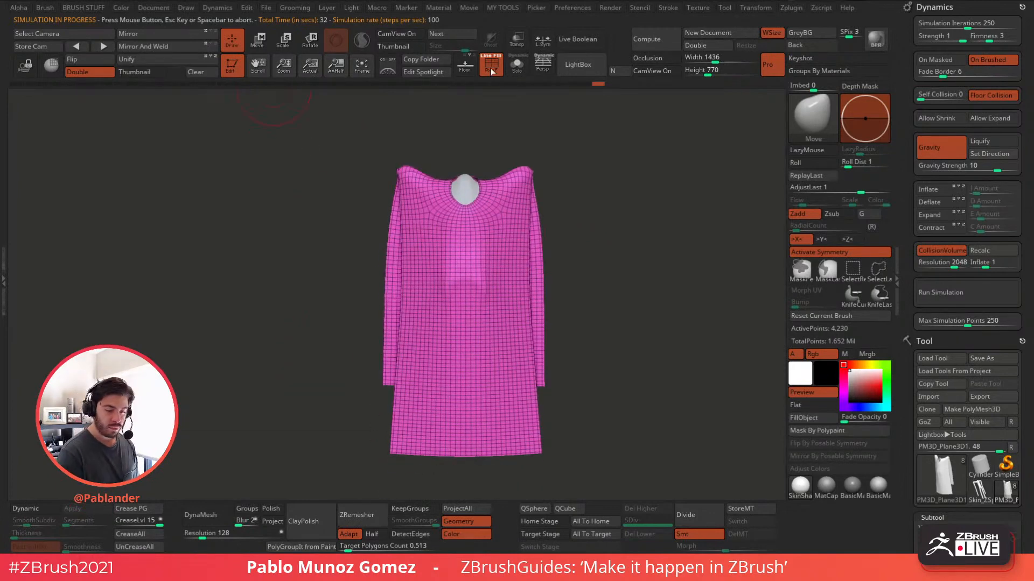
# - Choose the TransposeCloth brush for manipulating the draped cloth
pyautogui.click(812, 118)
pyautogui.click(808, 109)
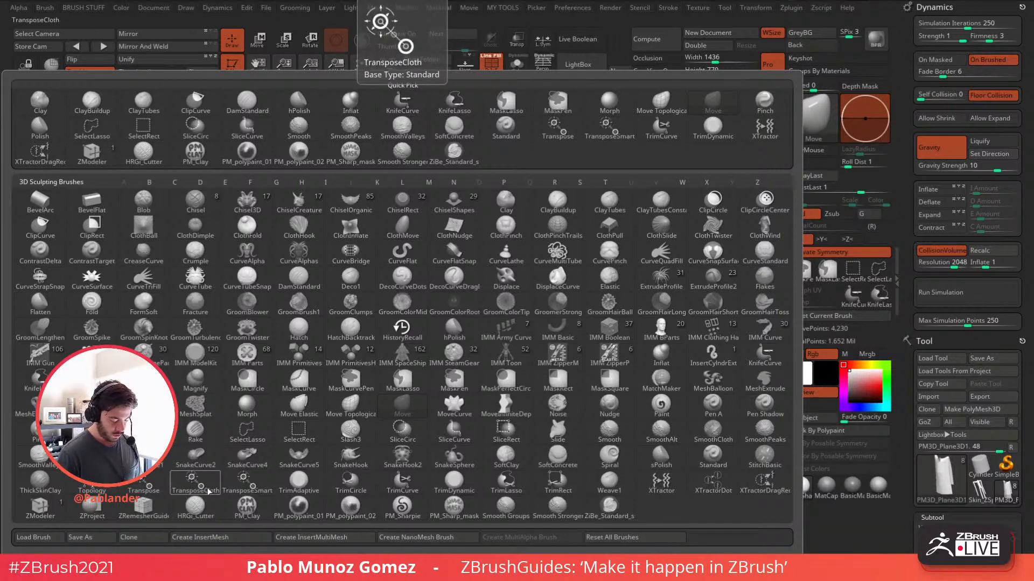
pyautogui.click(195, 481)
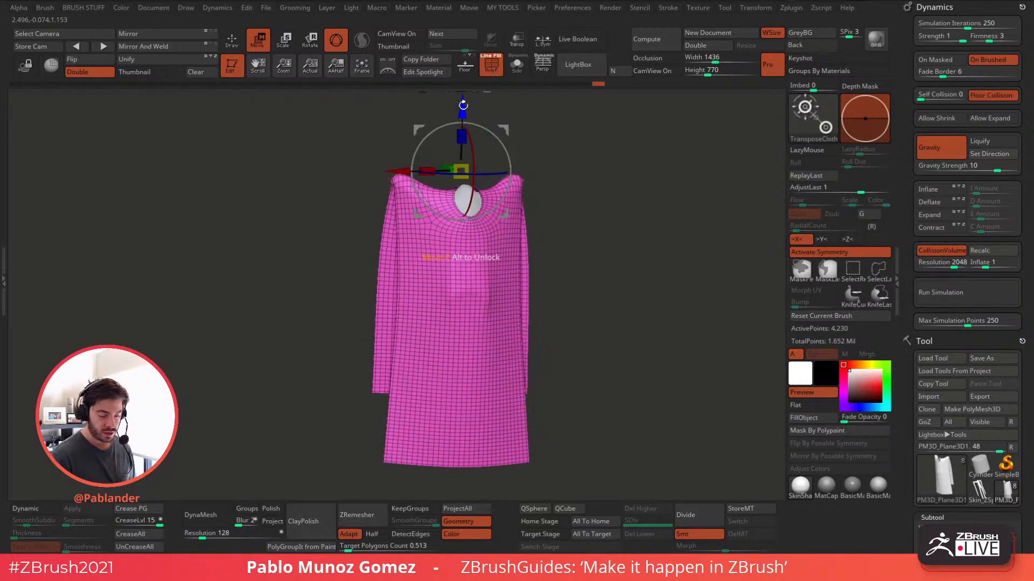
# - Try moving the draped cloth away from the body with TransposeCloth
pyautogui.moveTo(463, 105); pyautogui.dragTo(463, 124)
pyautogui.moveTo(466, 147); pyautogui.dragTo(628, 227)
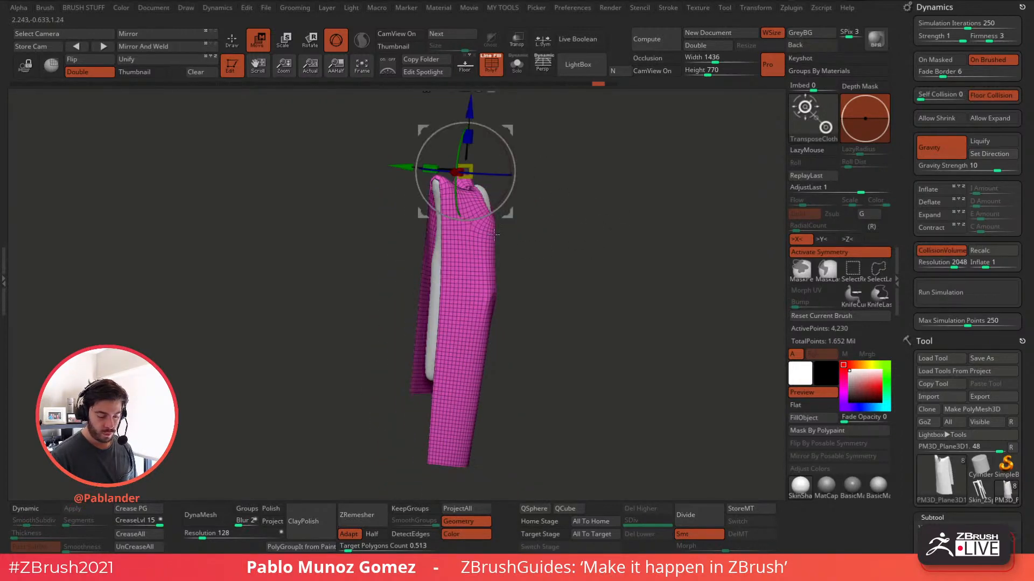
pyautogui.moveTo(425, 171); pyautogui.dragTo(367, 220)
pyautogui.moveTo(630, 242); pyautogui.dragTo(562, 275)
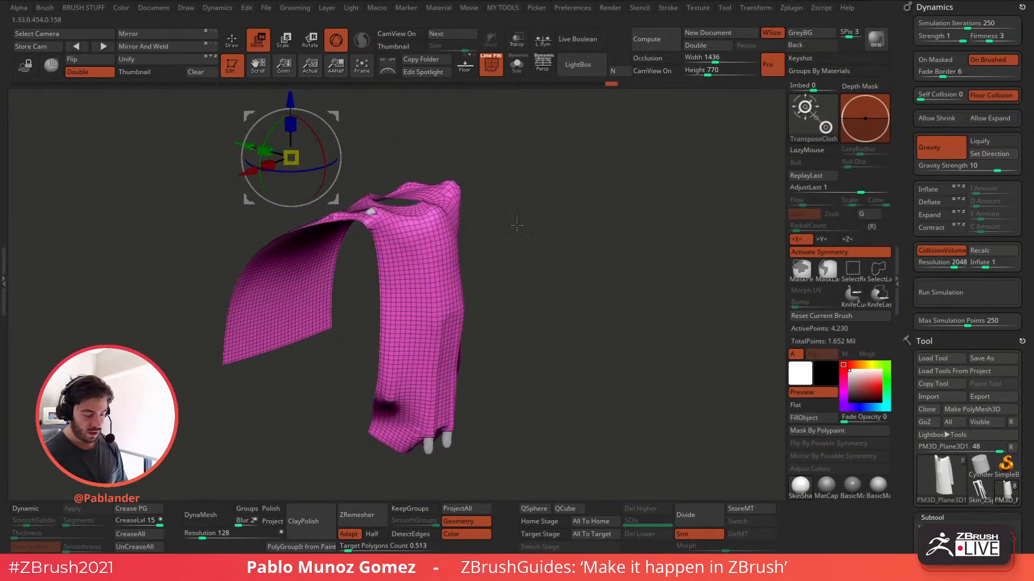
# - Scale the draped cloth inward across its width with TransposeCloth to gather it into vertical folds between the arms
pyautogui.moveTo(517, 225); pyautogui.dragTo(590, 220)
pyautogui.moveTo(420, 173); pyautogui.dragTo(440, 173)
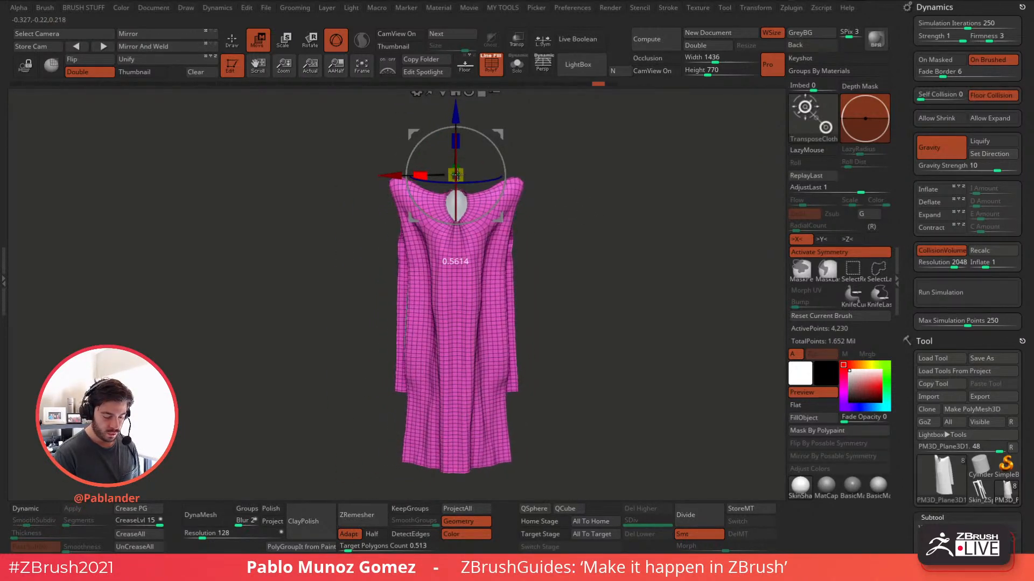
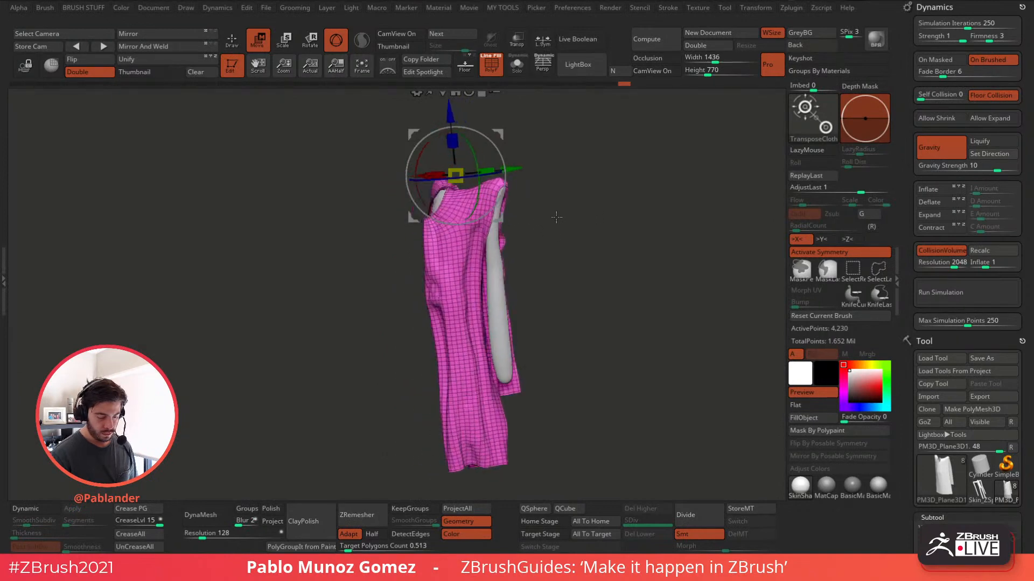
pyautogui.moveTo(564, 227)
pyautogui.mouseDown()
pyautogui.moveTo(525, 226)
pyautogui.moveTo(540, 241)
pyautogui.moveTo(582, 230)
pyautogui.moveTo(619, 250)
pyautogui.moveTo(584, 288)
pyautogui.mouseUp()
# - Adjust the cloth's pointed shoulder corners symmetrically with the Move brush
pyautogui.click(232, 41)
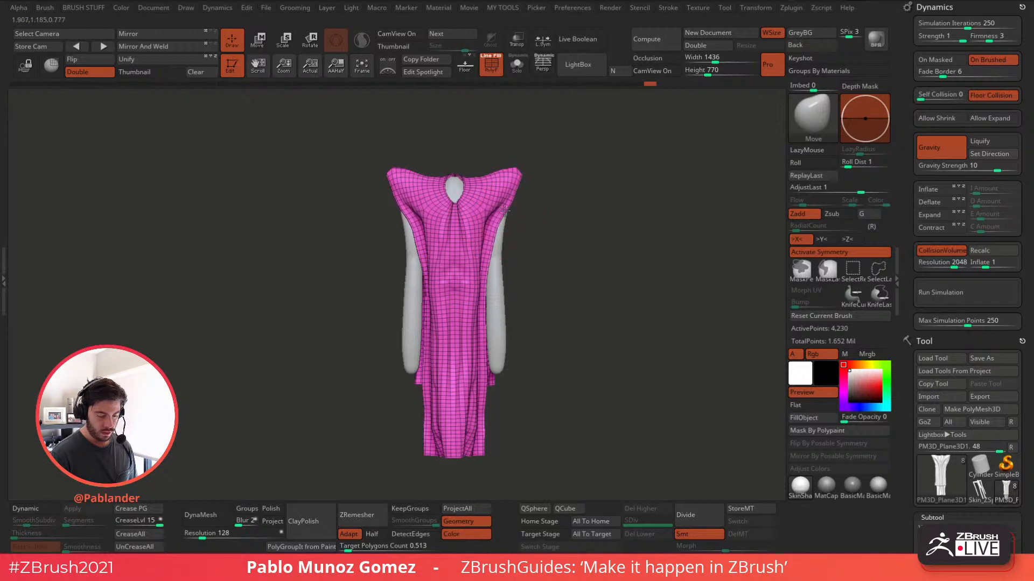
pyautogui.moveTo(543, 187); pyautogui.dragTo(501, 211)
pyautogui.moveTo(619, 195)
pyautogui.mouseDown()
pyautogui.moveTo(552, 197)
pyautogui.moveTo(530, 220)
pyautogui.moveTo(518, 213)
pyautogui.mouseUp()
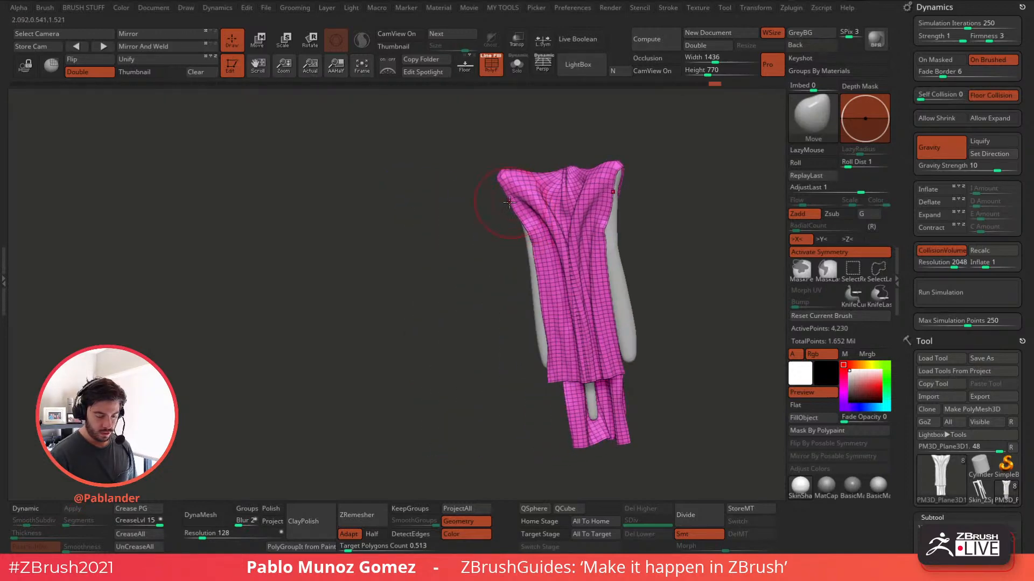
pyautogui.moveTo(625, 165); pyautogui.dragTo(629, 163)
pyautogui.moveTo(668, 170); pyautogui.dragTo(653, 173)
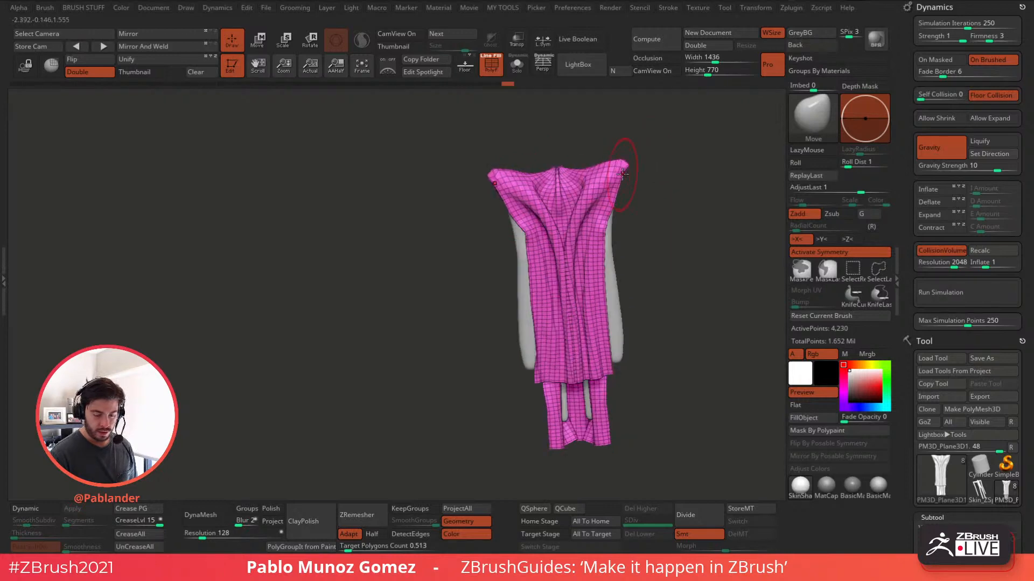
# - Smooth the cloth around the neck opening at back and front, and adjust its side edges with the Move brush
pyautogui.keyDown('shift'); pyautogui.moveTo(561, 172); pyautogui.dragTo(558, 209); pyautogui.keyUp('shift')
pyautogui.moveTo(474, 171); pyautogui.dragTo(668, 171)
pyautogui.keyDown('shift'); pyautogui.moveTo(542, 192); pyautogui.dragTo(541, 212); pyautogui.keyUp('shift')
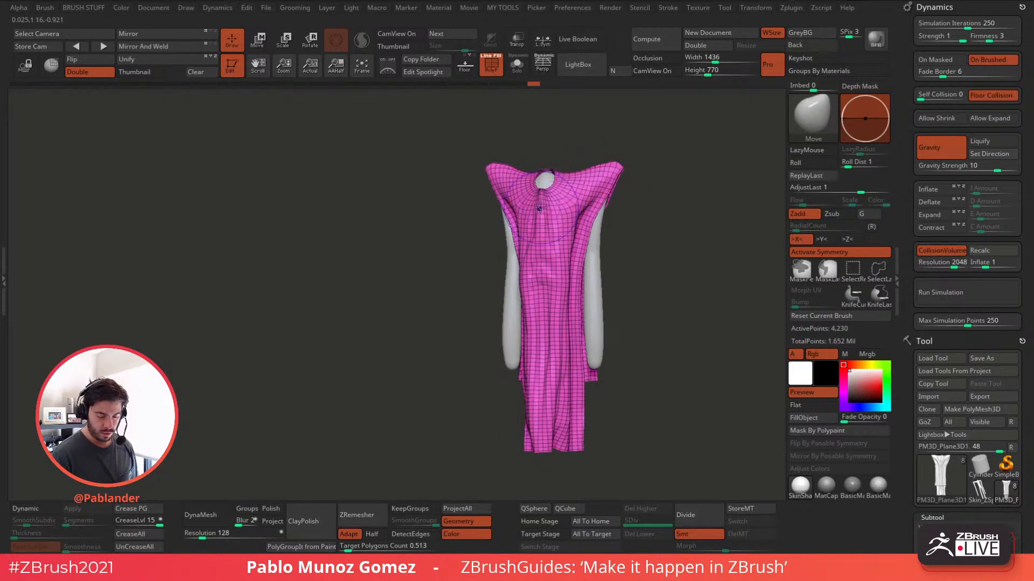
pyautogui.moveTo(639, 260); pyautogui.dragTo(549, 383)
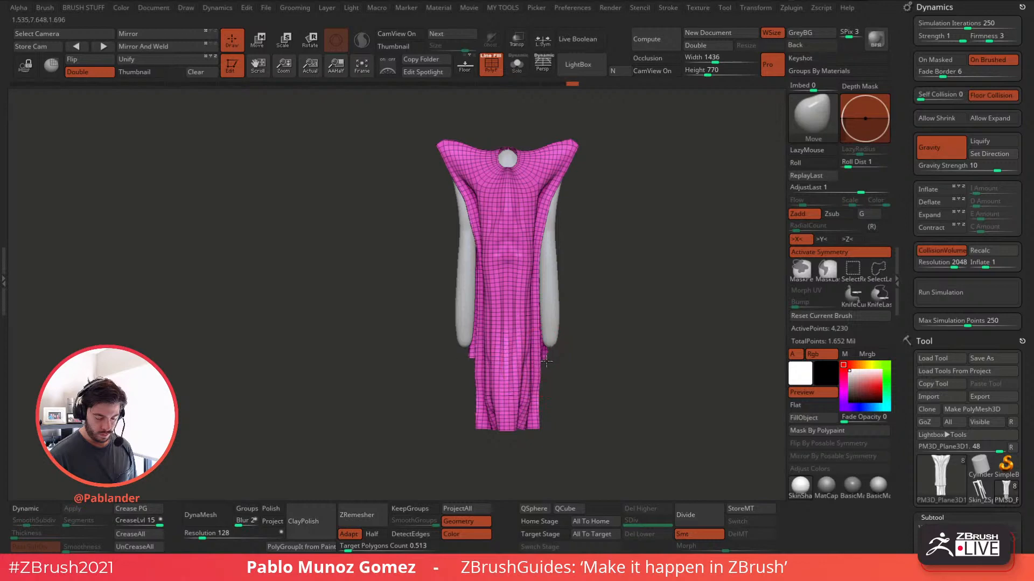
pyautogui.moveTo(542, 364); pyautogui.dragTo(548, 340)
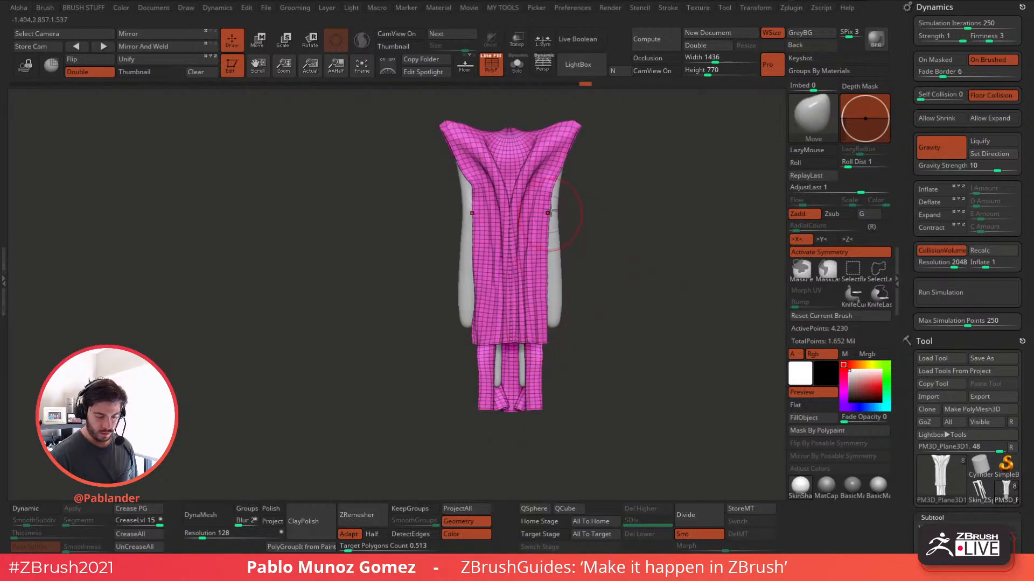
pyautogui.moveTo(592, 213); pyautogui.dragTo(574, 262)
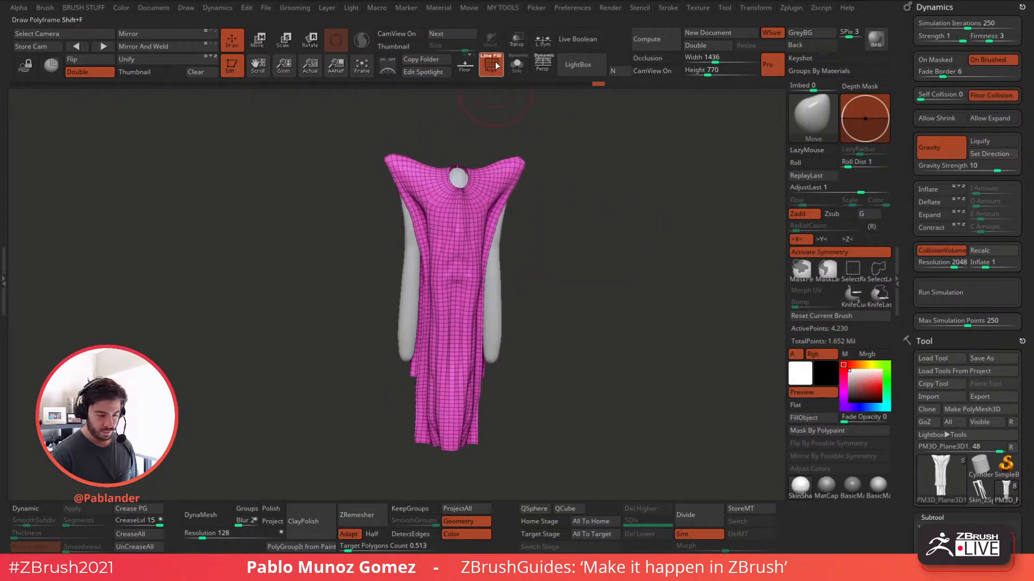
# - Display the cloth in the grey basic material without the polyframe, and turn on Dynamic Subdiv
pyautogui.click(491, 65)
pyautogui.click(877, 487)
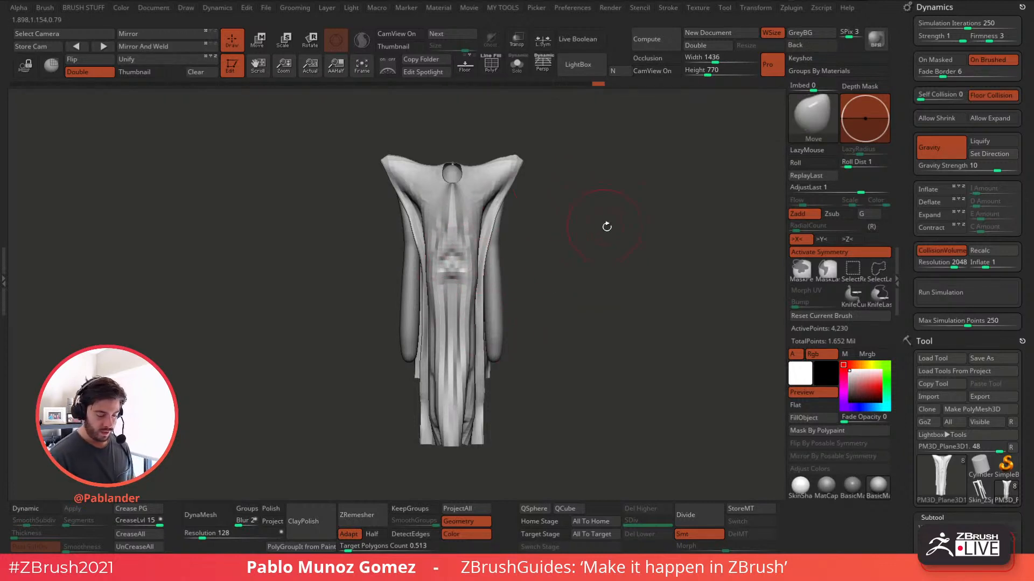
pyautogui.moveTo(605, 224); pyautogui.dragTo(604, 260)
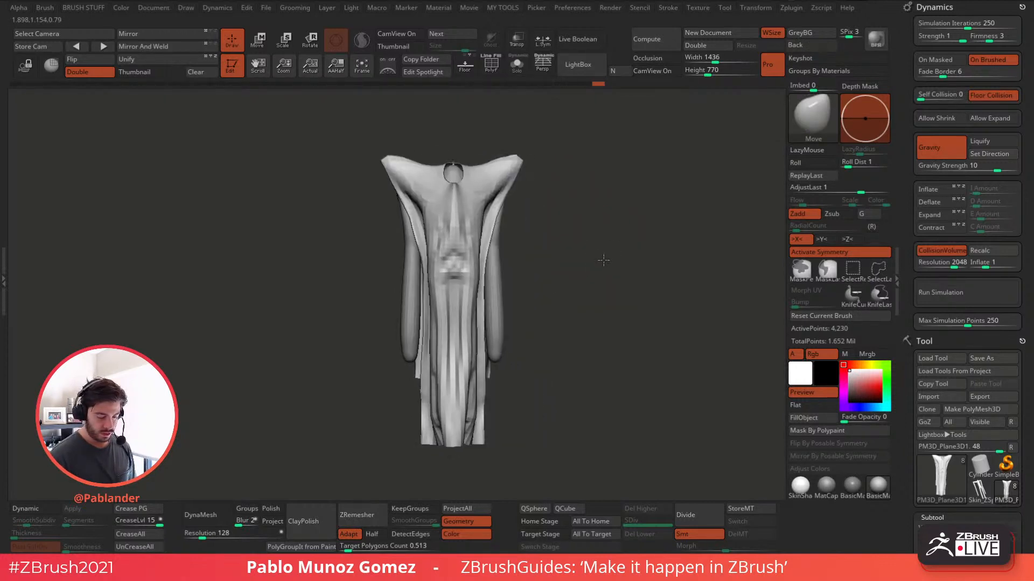
pyautogui.click(37, 506)
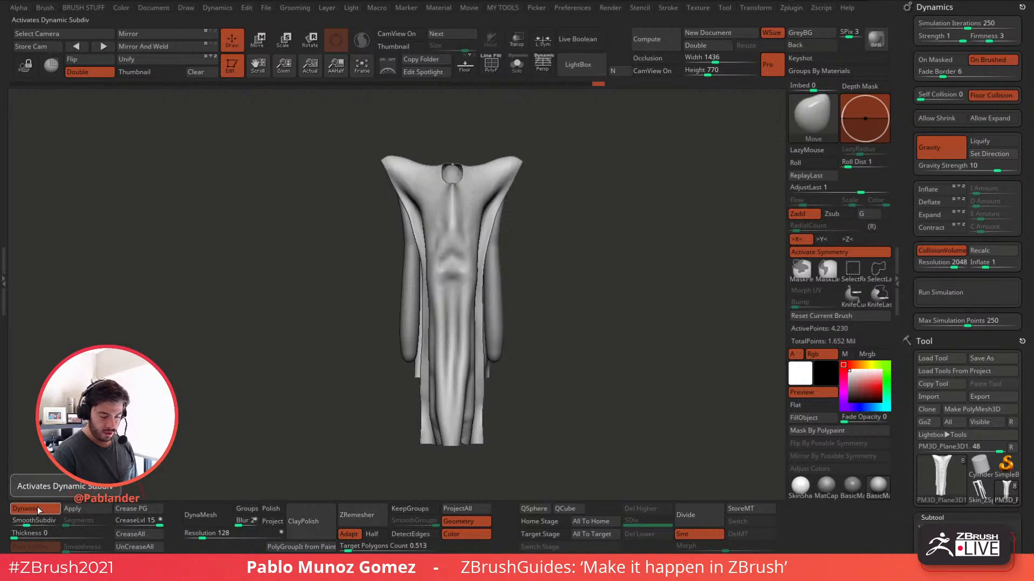
# - Turn off Dynamic Subdiv and smooth the bumpy area down the cloth's front centre with the Smooth brush
pyautogui.click(38, 506)
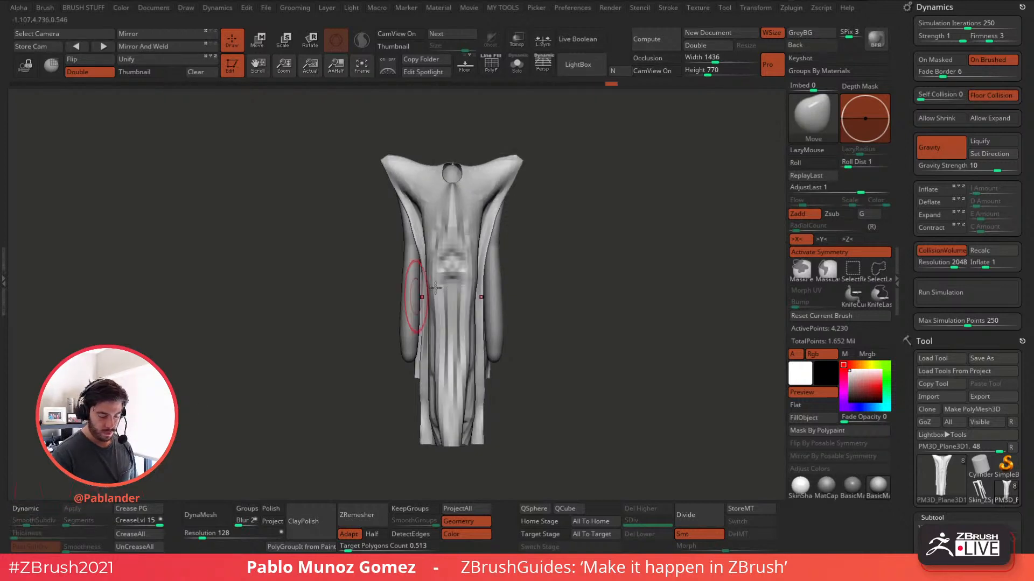
pyautogui.press('shift')
pyautogui.keyDown('shift'); pyautogui.moveTo(460, 249); pyautogui.dragTo(465, 313); pyautogui.keyUp('shift')
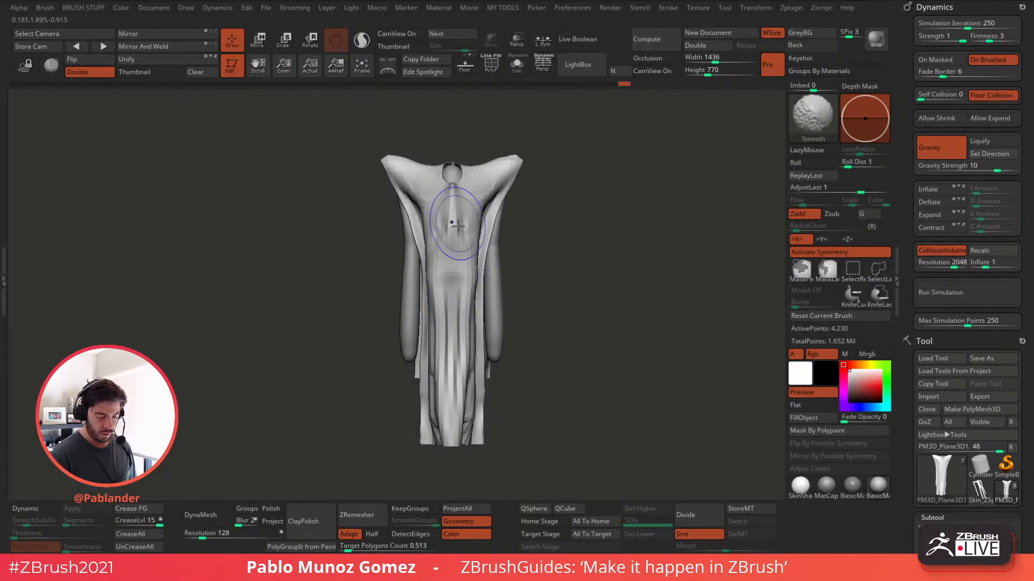
pyautogui.keyDown('shift'); pyautogui.moveTo(457, 224); pyautogui.dragTo(454, 317); pyautogui.keyUp('shift')
pyautogui.moveTo(649, 275); pyautogui.dragTo(624, 291)
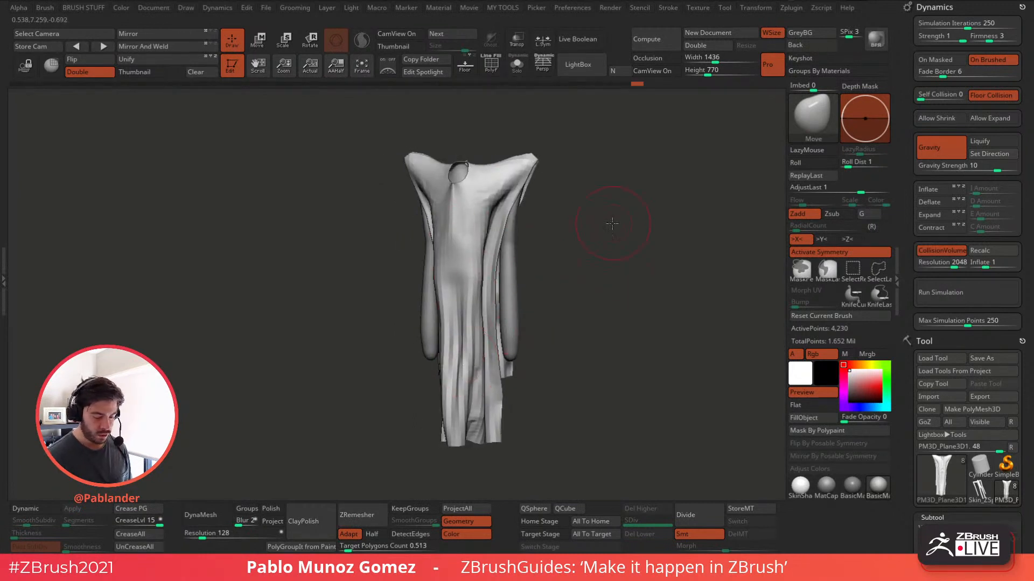
pyautogui.moveTo(626, 227); pyautogui.dragTo(582, 185)
pyautogui.click(522, 85)
pyautogui.click(518, 67)
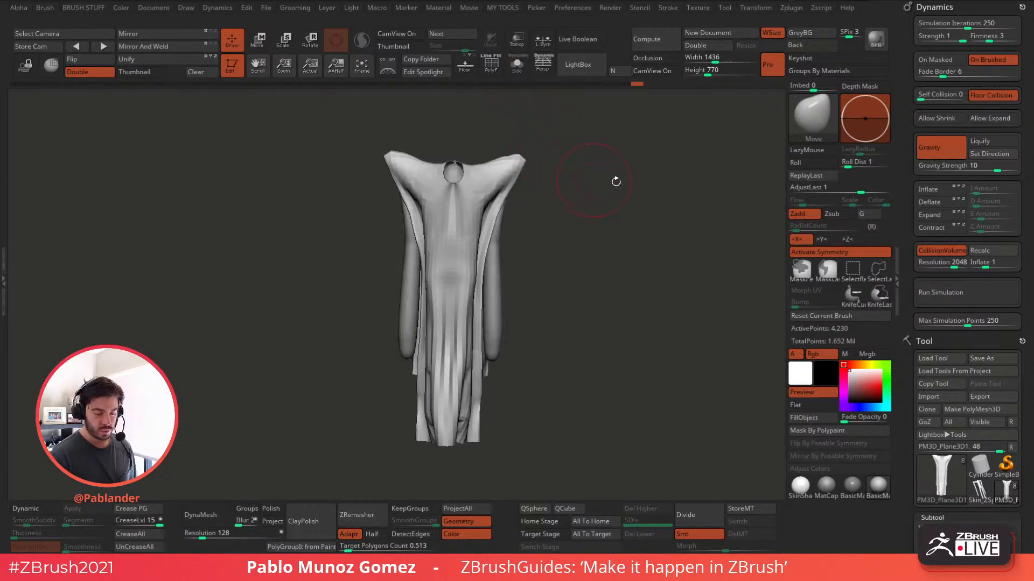
pyautogui.keyDown('alt'); pyautogui.moveTo(618, 270); pyautogui.dragTo(621, 277); pyautogui.keyUp('alt')
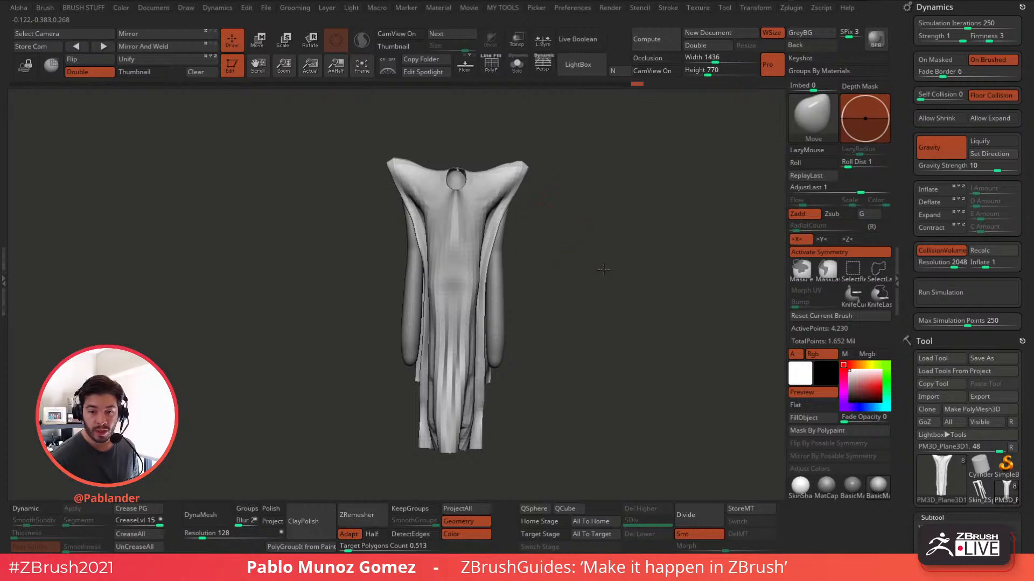
pyautogui.moveTo(588, 266); pyautogui.dragTo(596, 272)
pyautogui.moveTo(574, 309); pyautogui.dragTo(596, 307)
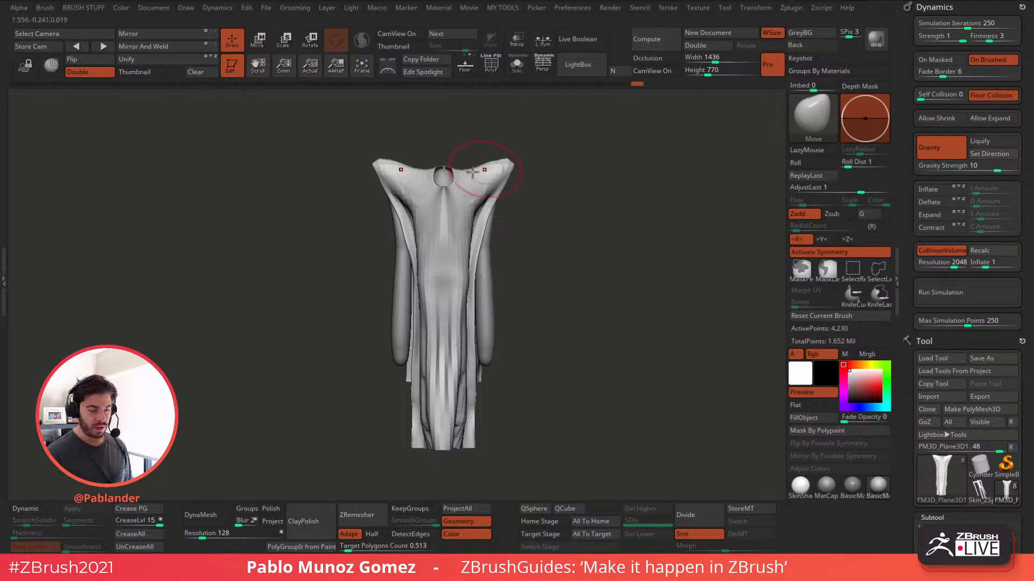
# - Show the horned head subtool Merged_PolySphere together with the draped cloth
pyautogui.scroll(-3, 914, 282)
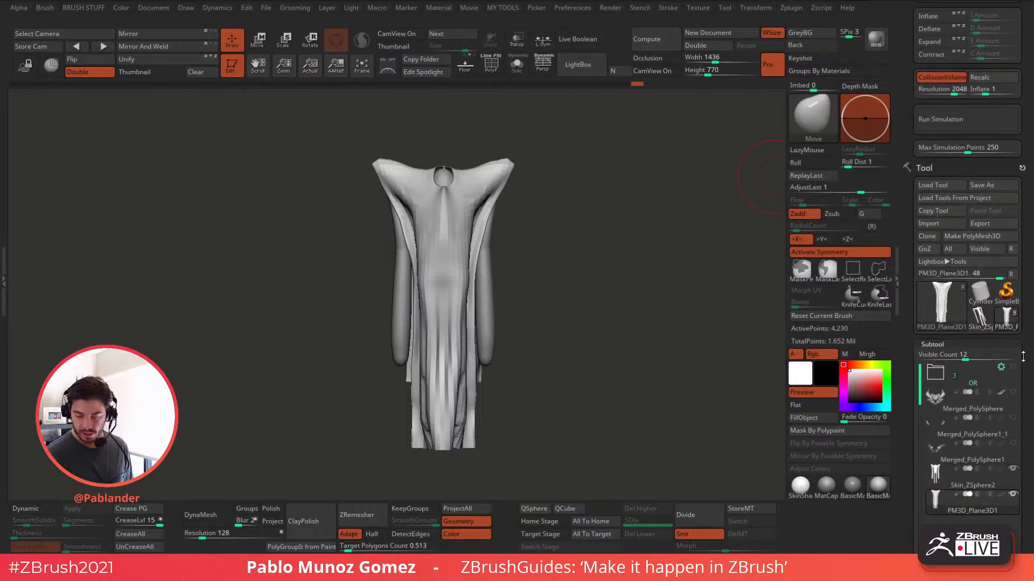
pyautogui.scroll(-3, 982, 247)
pyautogui.click(1013, 338)
pyautogui.moveTo(565, 312)
pyautogui.mouseDown()
pyautogui.moveTo(585, 308)
pyautogui.moveTo(551, 308)
pyautogui.moveTo(562, 308)
pyautogui.mouseUp()
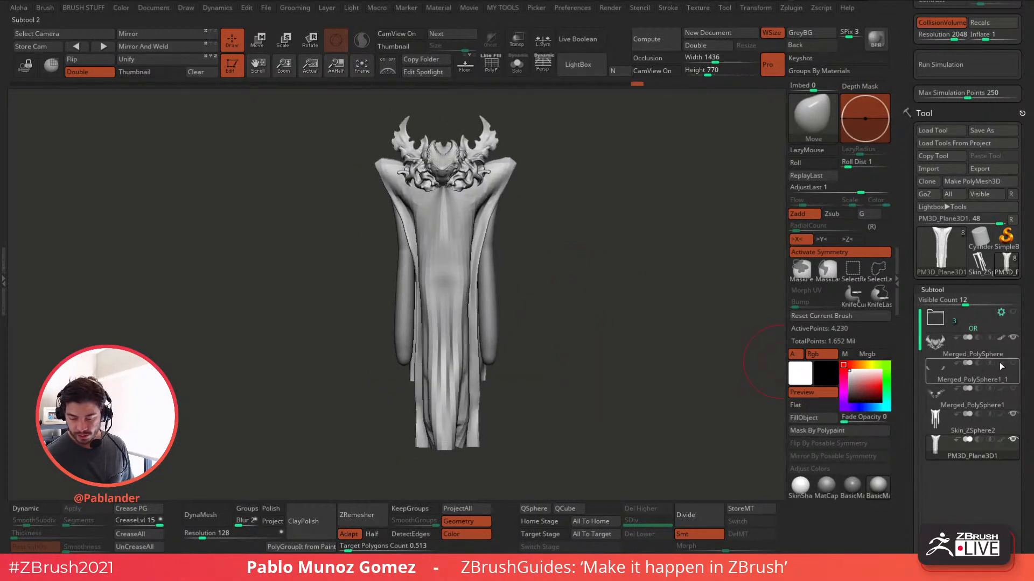
# - Select the body subtool Skin_ZSphere2, isolate it in Solo mode and display its polyframe
pyautogui.click(984, 431)
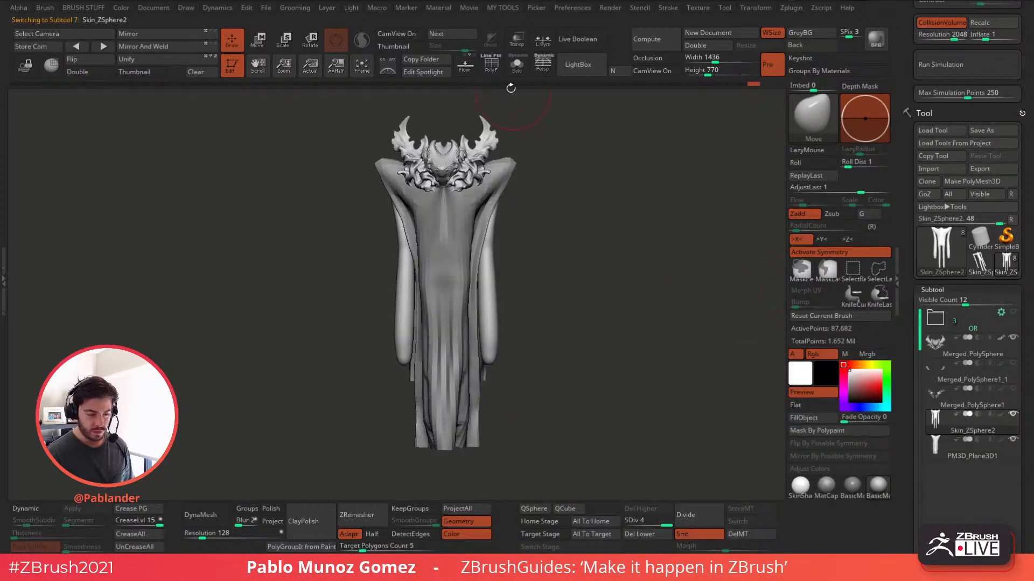
pyautogui.click(517, 64)
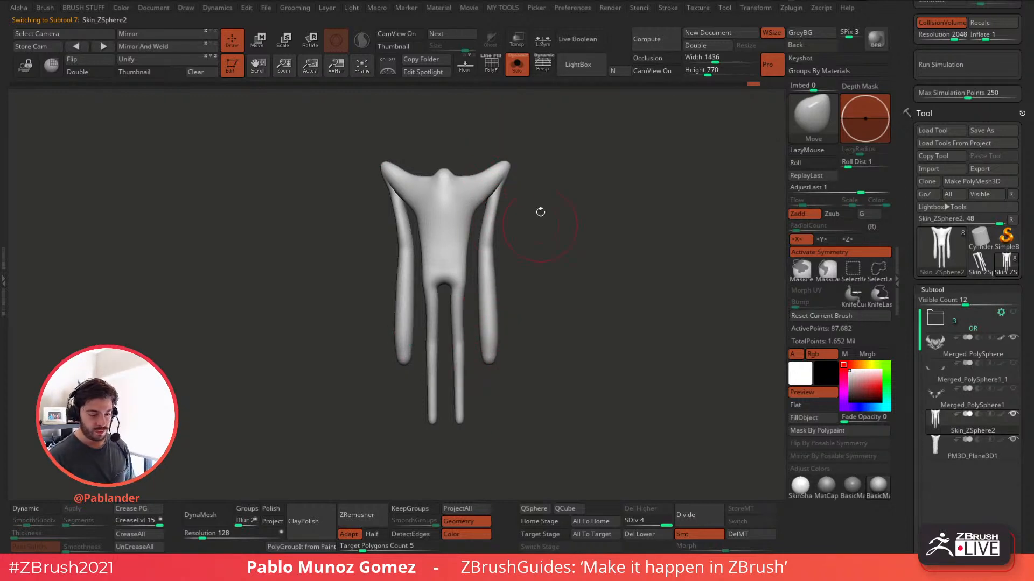
pyautogui.click(516, 72)
pyautogui.click(517, 71)
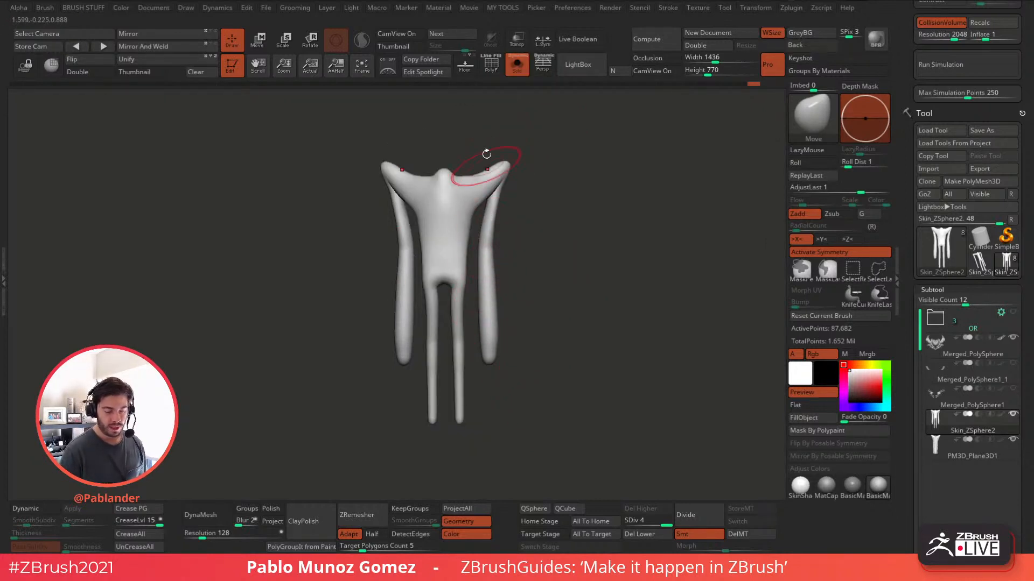
pyautogui.moveTo(552, 235); pyautogui.dragTo(555, 244)
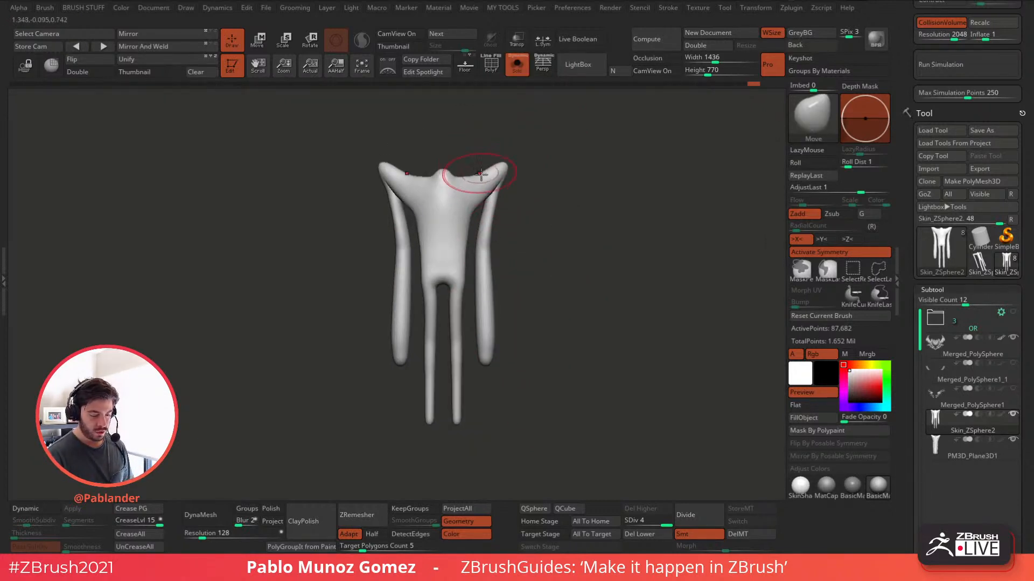
pyautogui.click(498, 73)
# - Check the cloth and body with the forearm polygroup hidden, and restore the full body in Solo mode
pyautogui.keyDown('ctrl'); pyautogui.keyDown('shift'); pyautogui.click(488, 302); pyautogui.keyUp('shift'); pyautogui.keyUp('ctrl')
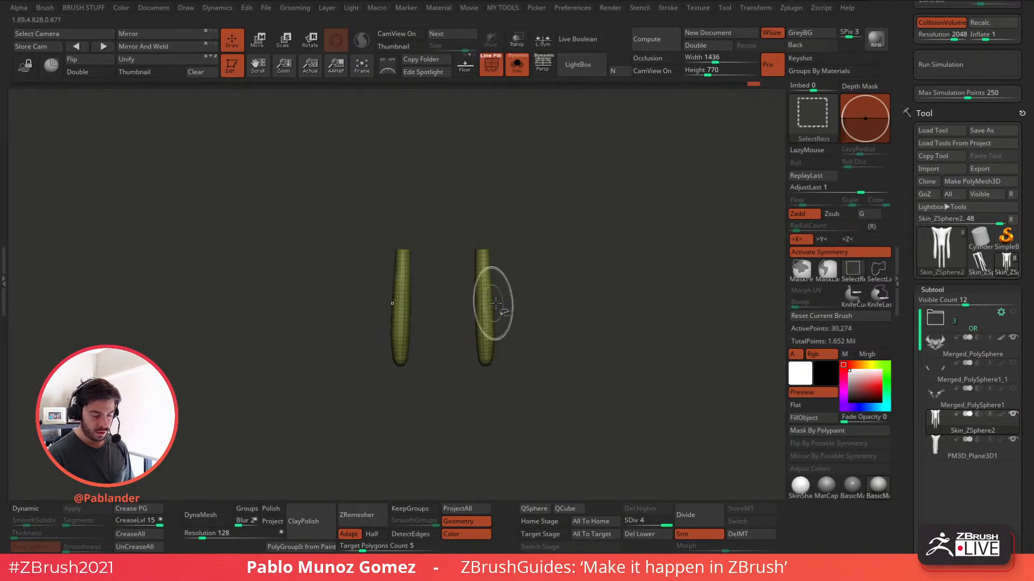
pyautogui.keyDown('ctrl'); pyautogui.keyDown('shift'); pyautogui.click(530, 284); pyautogui.keyUp('shift'); pyautogui.keyUp('ctrl')
pyautogui.click(517, 64)
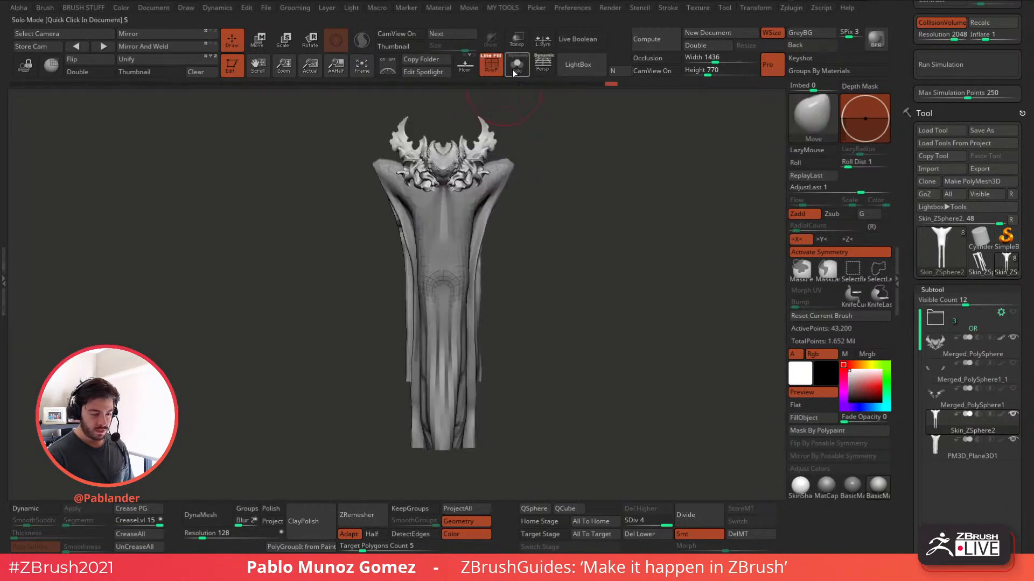
pyautogui.moveTo(563, 157)
pyautogui.mouseDown()
pyautogui.moveTo(537, 152)
pyautogui.moveTo(555, 156)
pyautogui.mouseUp()
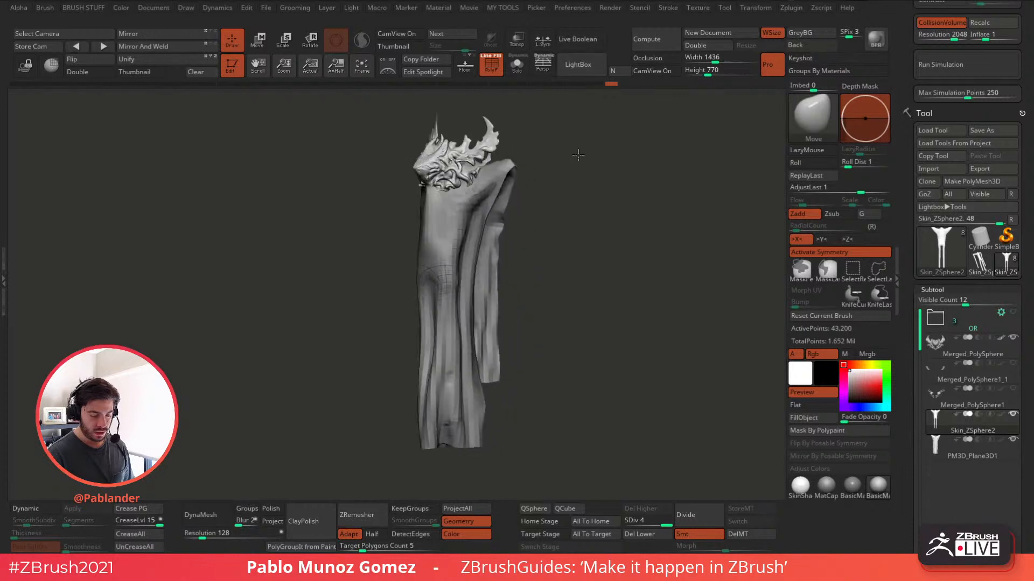
pyautogui.click(516, 64)
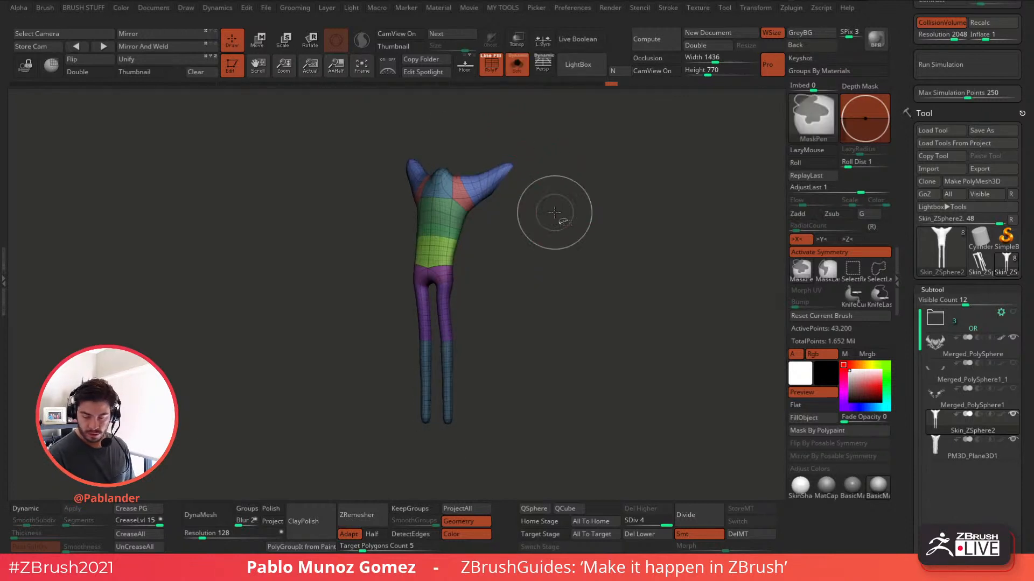
pyautogui.keyDown('ctrl'); pyautogui.keyDown('shift'); pyautogui.click(549, 214); pyautogui.keyUp('shift'); pyautogui.keyUp('ctrl')
# - Duplicate the Skin_ZSphere2 body subtool and hide the original
pyautogui.scroll(-5, 922, 300)
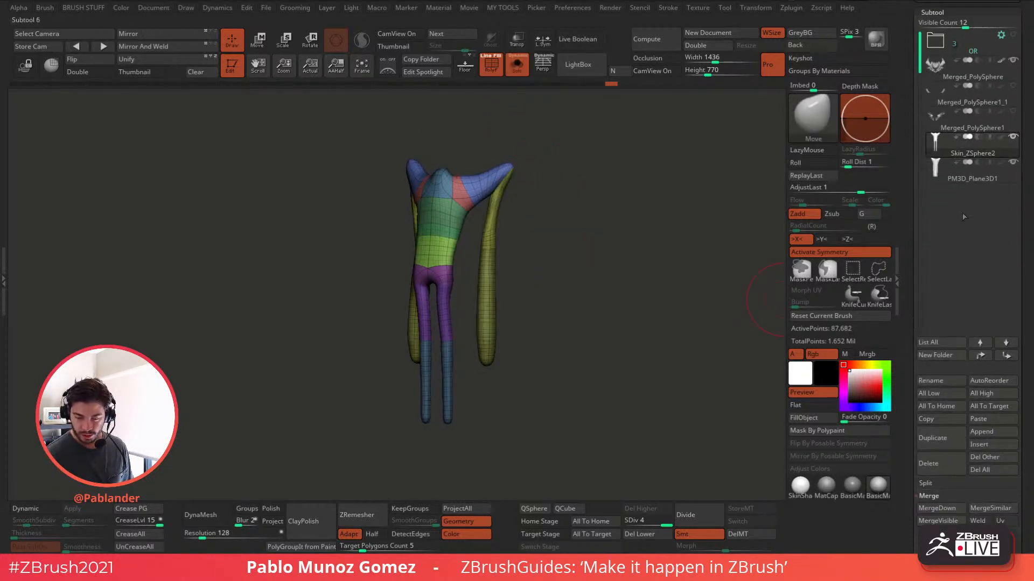
pyautogui.click(932, 437)
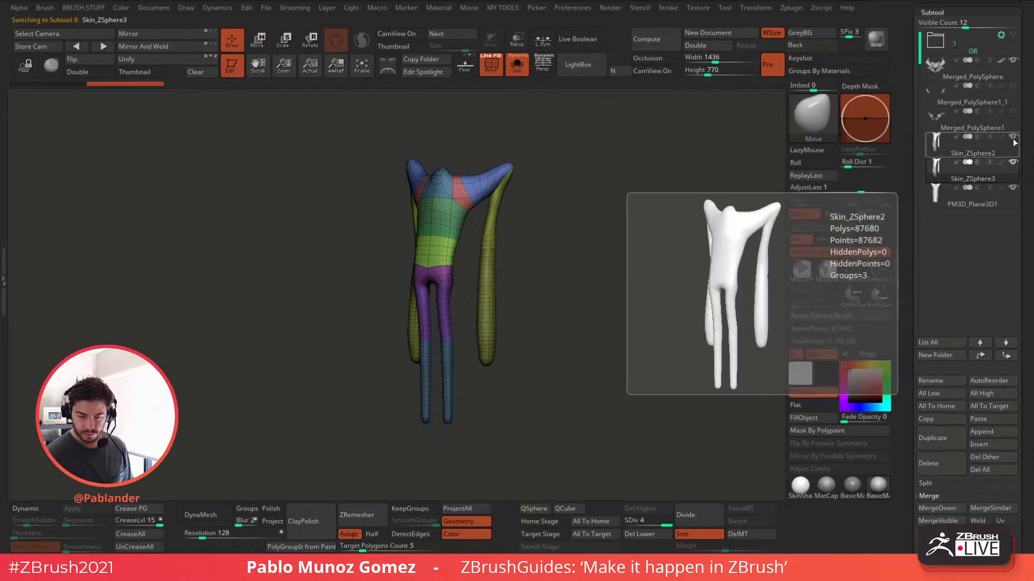
pyautogui.click(1013, 137)
# - Isolate both full arms of the duplicated body, hiding its torso, shoulders and legs
pyautogui.keyDown('ctrl'); pyautogui.keyDown('shift'); pyautogui.click(501, 299); pyautogui.keyUp('shift'); pyautogui.keyUp('ctrl')
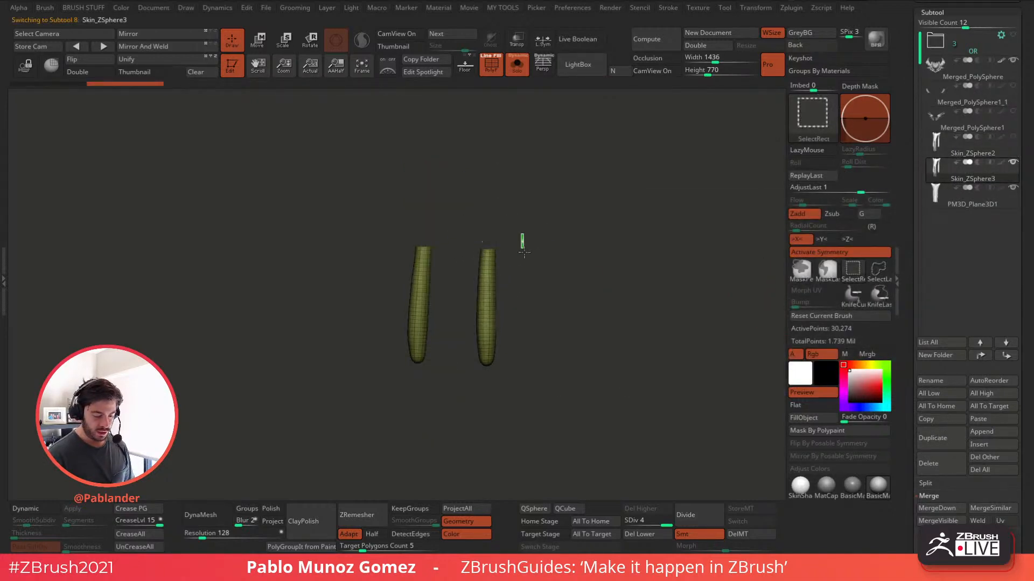
pyautogui.keyDown('ctrl'); pyautogui.keyDown('shift'); pyautogui.click(512, 236); pyautogui.keyUp('shift'); pyautogui.keyUp('ctrl')
pyautogui.moveTo(555, 265); pyautogui.dragTo(444, 297)
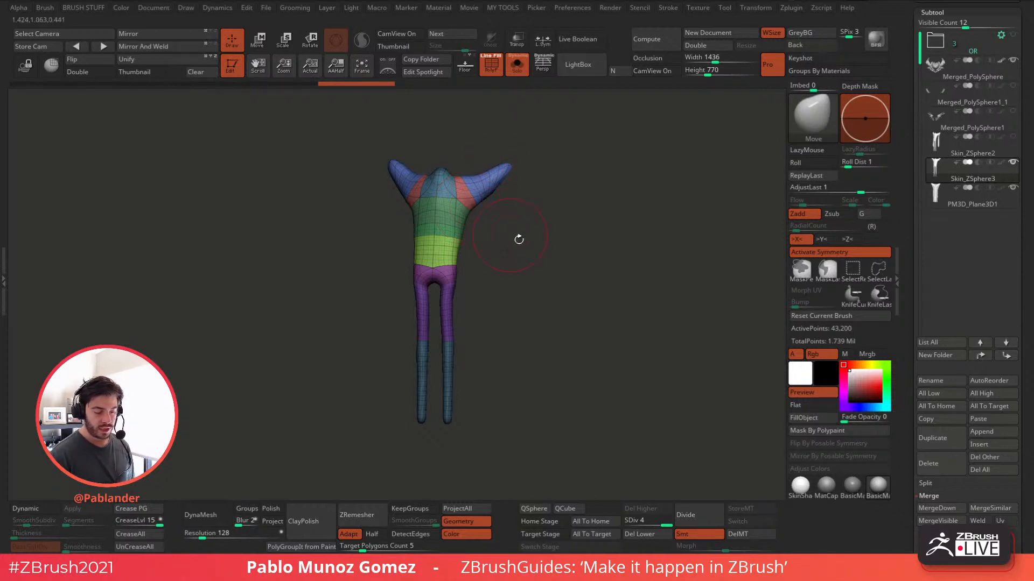
pyautogui.moveTo(518, 239)
pyautogui.mouseDown()
pyautogui.moveTo(571, 274)
pyautogui.moveTo(591, 267)
pyautogui.mouseUp()
# - Try to delete the duplicate's hidden parts, removing its lower subdivision levels to allow the deletion
pyautogui.press('space')
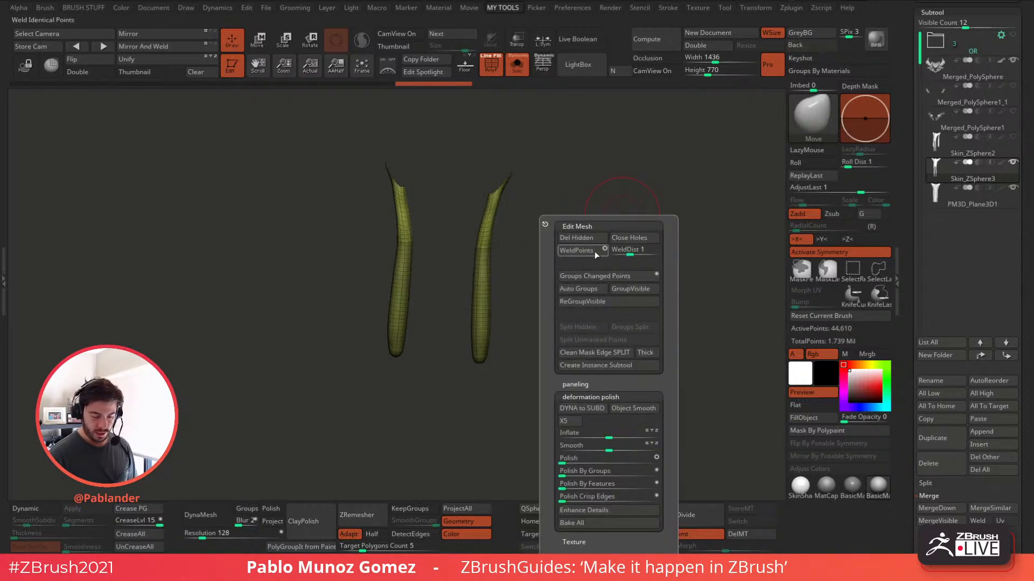
pyautogui.click(577, 238)
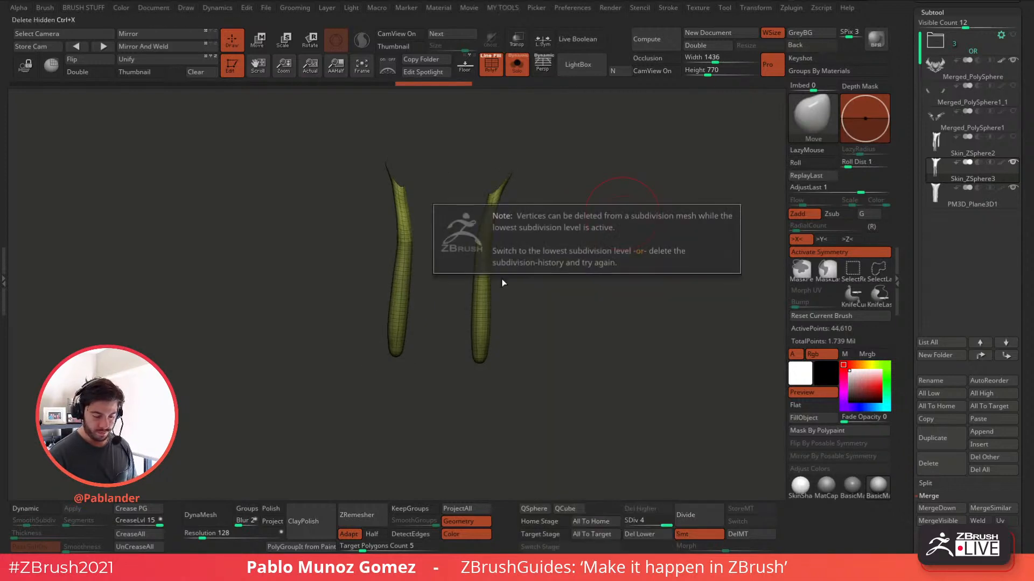
pyautogui.click(641, 534)
pyautogui.press('space')
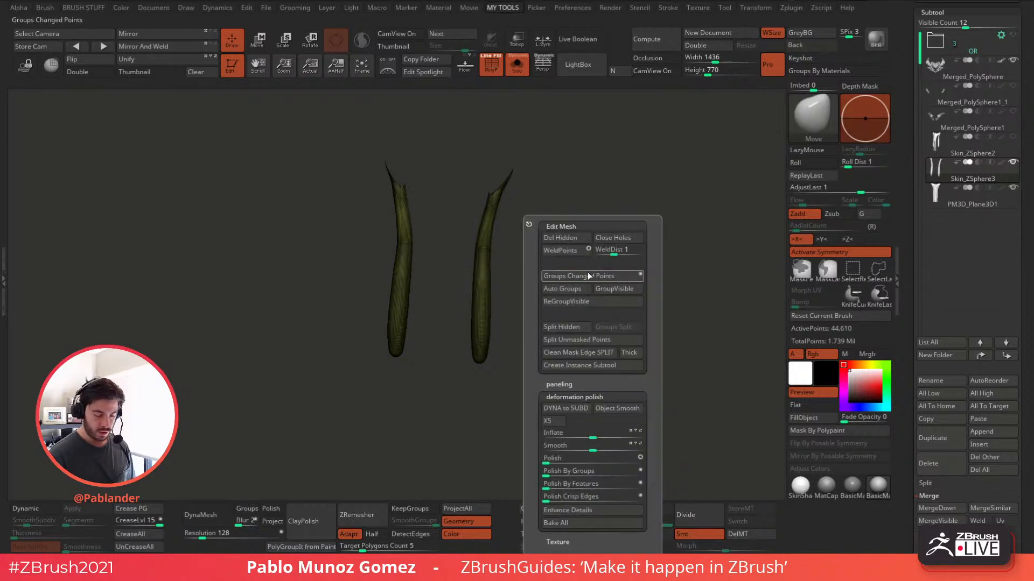
pyautogui.click(567, 237)
pyautogui.moveTo(572, 254)
pyautogui.mouseDown()
pyautogui.moveTo(593, 274)
pyautogui.moveTo(581, 253)
pyautogui.mouseUp()
# - Undo the deletion of the hidden parts and of the lower subdivision levels
pyautogui.hotkey('ctrl', 'z')
pyautogui.hotkey('ctrl', 'z')
pyautogui.hotkey('ctrl', 'z')
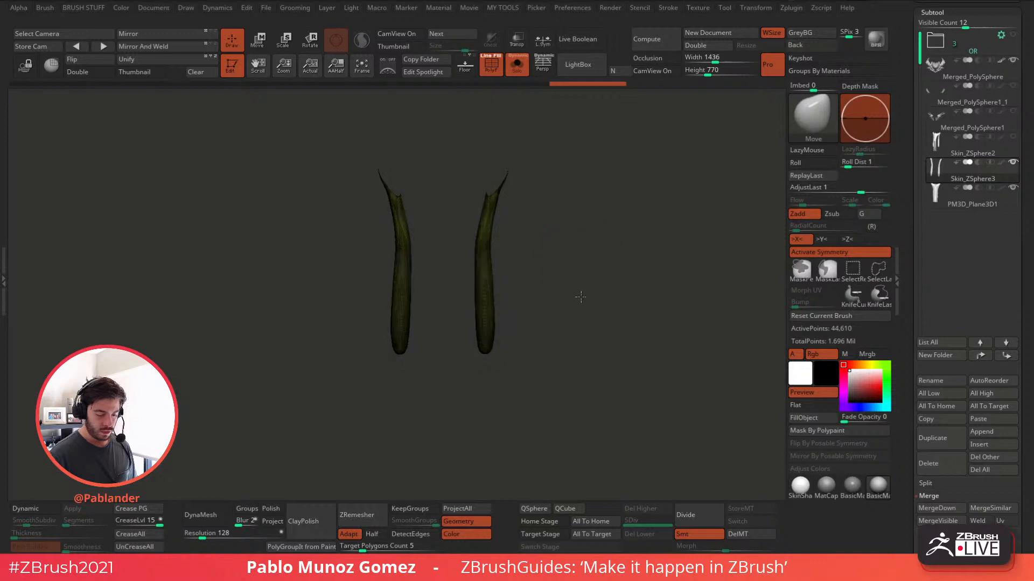
pyautogui.hotkey('ctrl', 'z')
pyautogui.hotkey('ctrl', 'z')
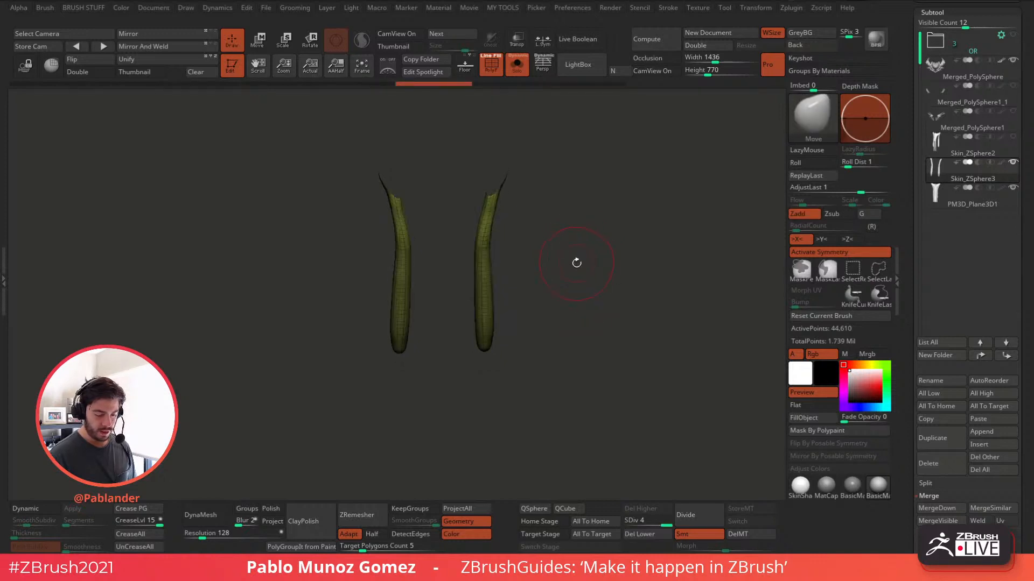
# - Set the isolated arms to subdivision level 3 and delete their higher and lower levels
pyautogui.click(628, 522)
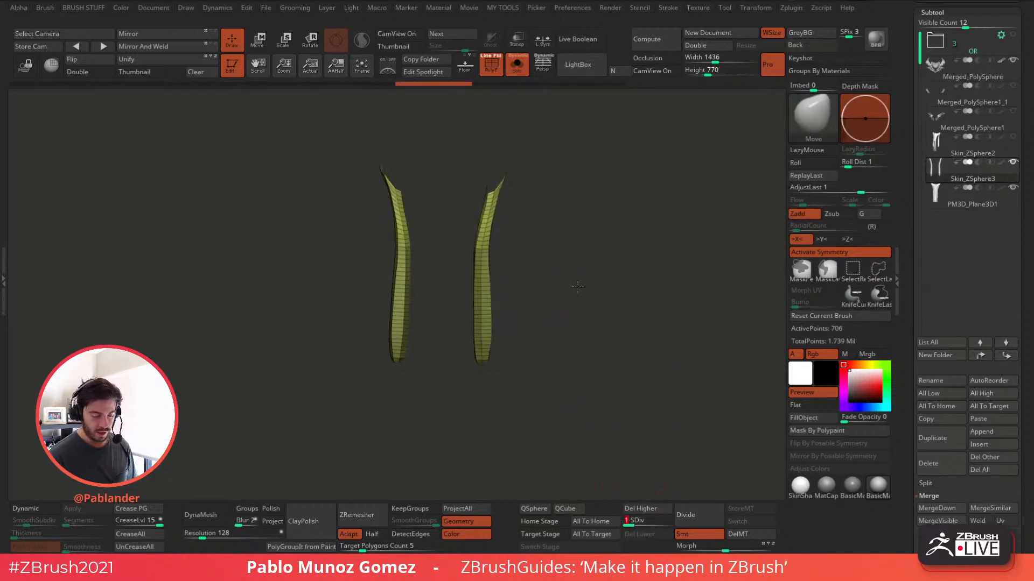
pyautogui.click(634, 521)
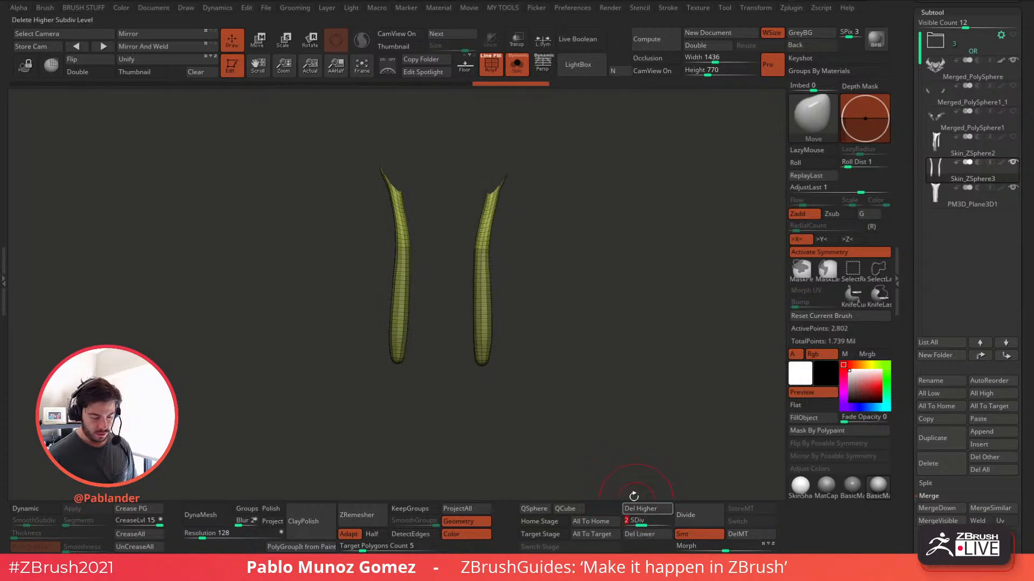
pyautogui.moveTo(614, 431); pyautogui.dragTo(591, 383)
pyautogui.moveTo(534, 217); pyautogui.dragTo(434, 242)
pyautogui.click(708, 519)
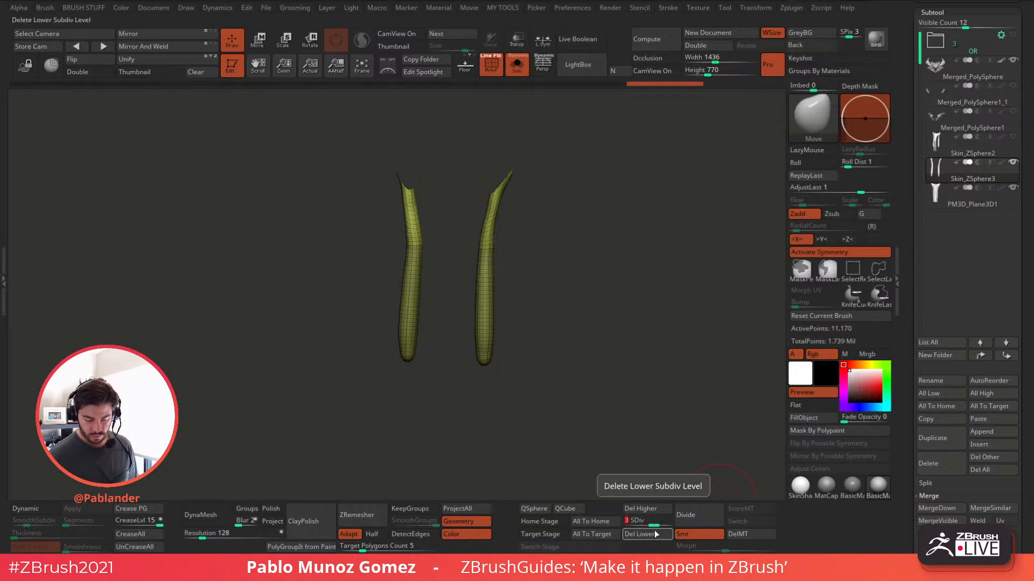
pyautogui.click(641, 509)
pyautogui.click(640, 534)
# - Group the visible arms into one polygroup and thicken them symmetrically with the Inflat brush
pyautogui.moveTo(549, 201); pyautogui.dragTo(567, 248)
pyautogui.hotkey('ctrl', 'w')
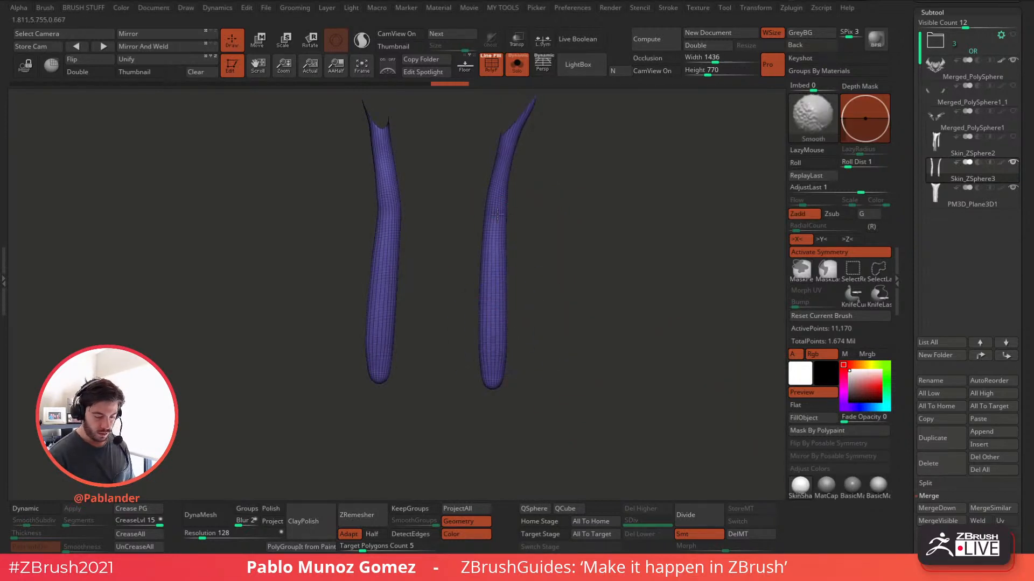
pyautogui.press('b')
pyautogui.press('i')
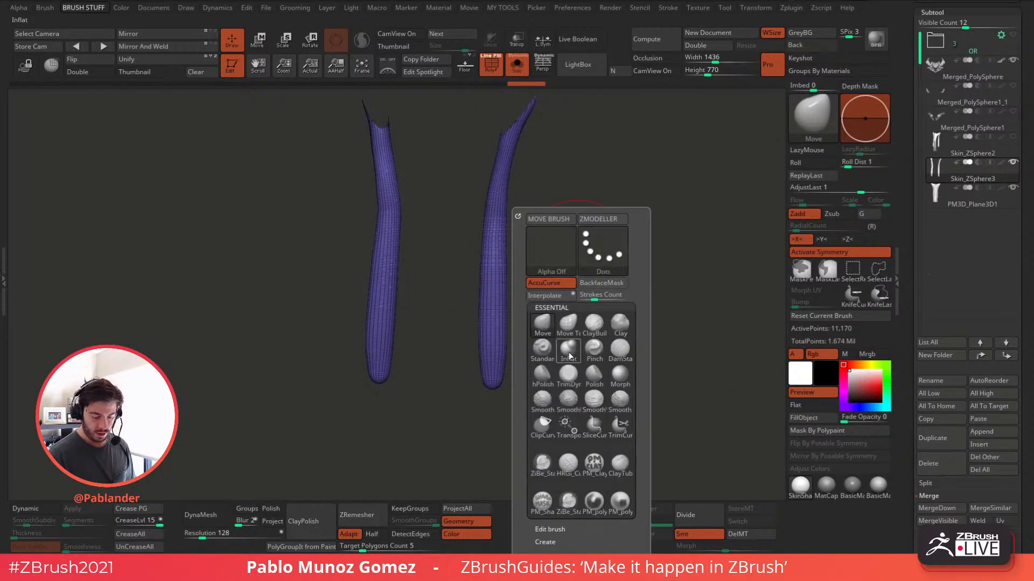
pyautogui.press('n')
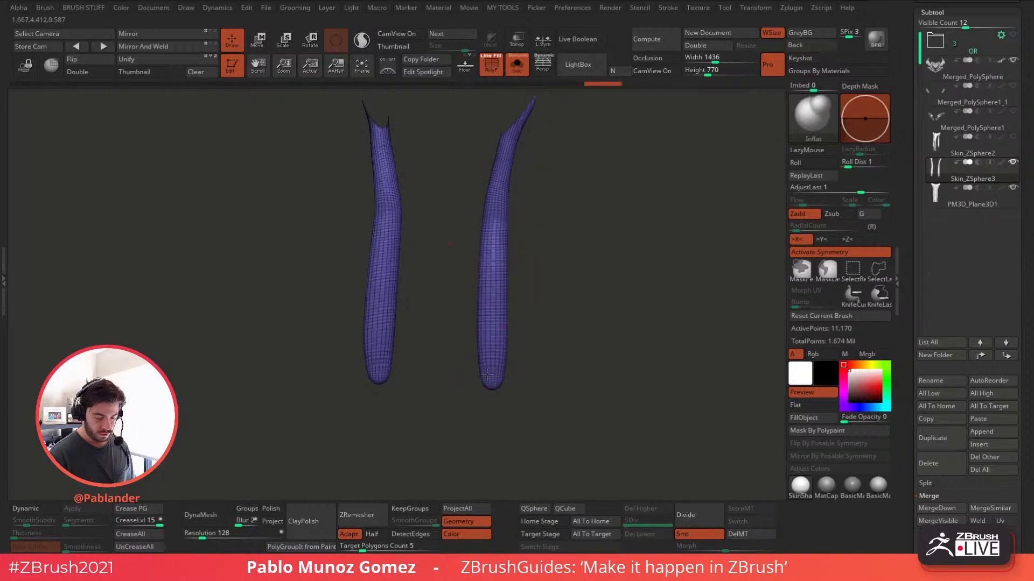
pyautogui.moveTo(498, 170); pyautogui.dragTo(492, 347)
pyautogui.moveTo(496, 256)
pyautogui.mouseDown()
pyautogui.moveTo(491, 337)
pyautogui.moveTo(553, 318)
pyautogui.mouseUp()
# - Leave Solo mode to show the cloth and head, and smooth the lower parts of the inflated arms
pyautogui.click(516, 65)
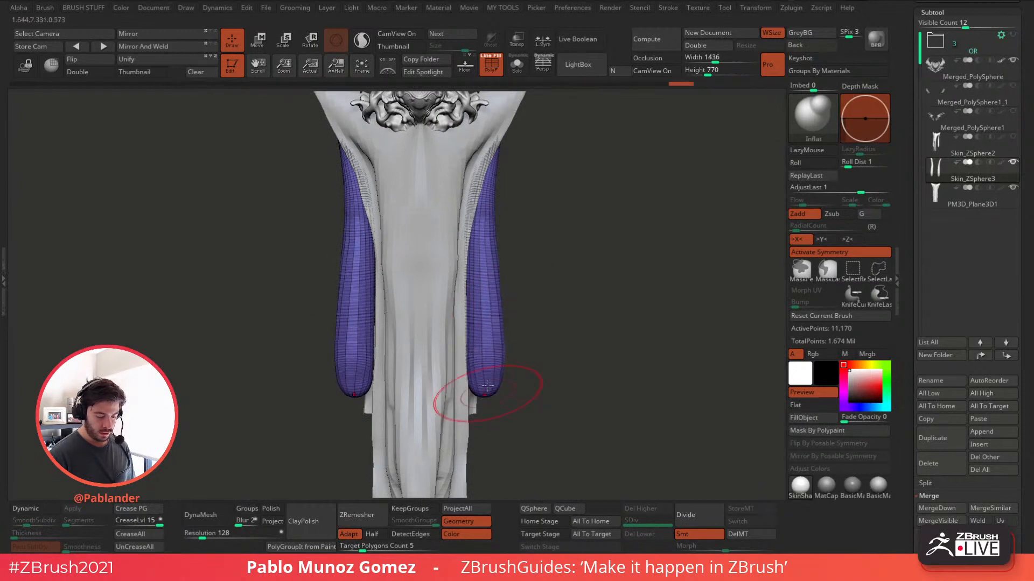
pyautogui.keyDown('ctrl'); pyautogui.moveTo(504, 364); pyautogui.dragTo(501, 328, button='right'); pyautogui.keyUp('ctrl')
pyautogui.keyDown('shift'); pyautogui.moveTo(488, 331); pyautogui.dragTo(487, 353); pyautogui.keyUp('shift')
pyautogui.keyDown('shift'); pyautogui.moveTo(598, 311); pyautogui.dragTo(617, 312); pyautogui.keyUp('shift')
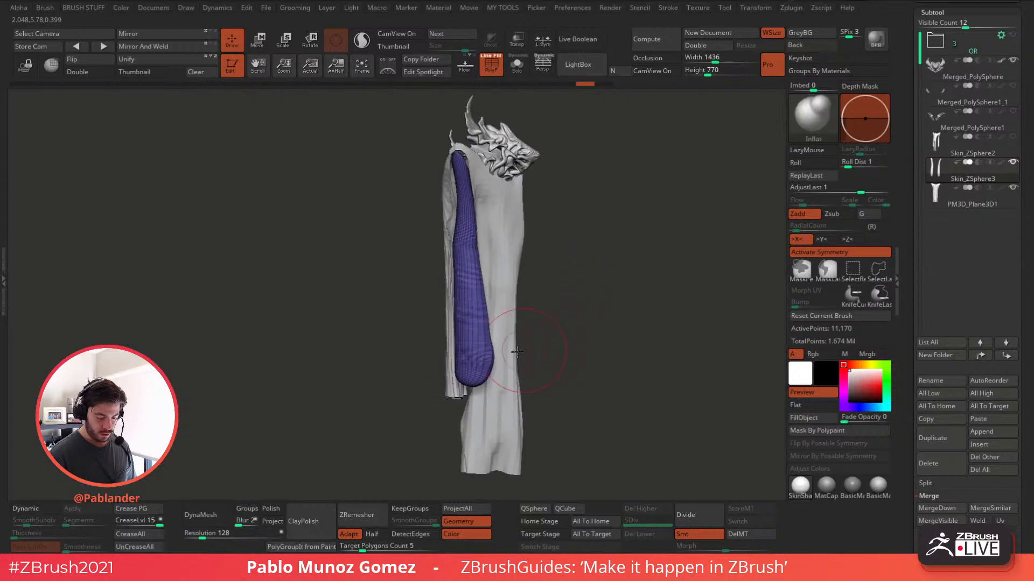
pyautogui.keyDown('shift'); pyautogui.moveTo(476, 352); pyautogui.dragTo(463, 351); pyautogui.keyUp('shift')
# - Inflate the lower and upper lengths of the arms further from the side with the Inflat brush
pyautogui.moveTo(545, 319); pyautogui.dragTo(591, 323)
pyautogui.moveTo(478, 275)
pyautogui.mouseDown()
pyautogui.moveTo(480, 380)
pyautogui.moveTo(478, 366)
pyautogui.mouseUp()
pyautogui.moveTo(568, 317); pyautogui.dragTo(515, 319)
pyautogui.moveTo(473, 290); pyautogui.dragTo(478, 188)
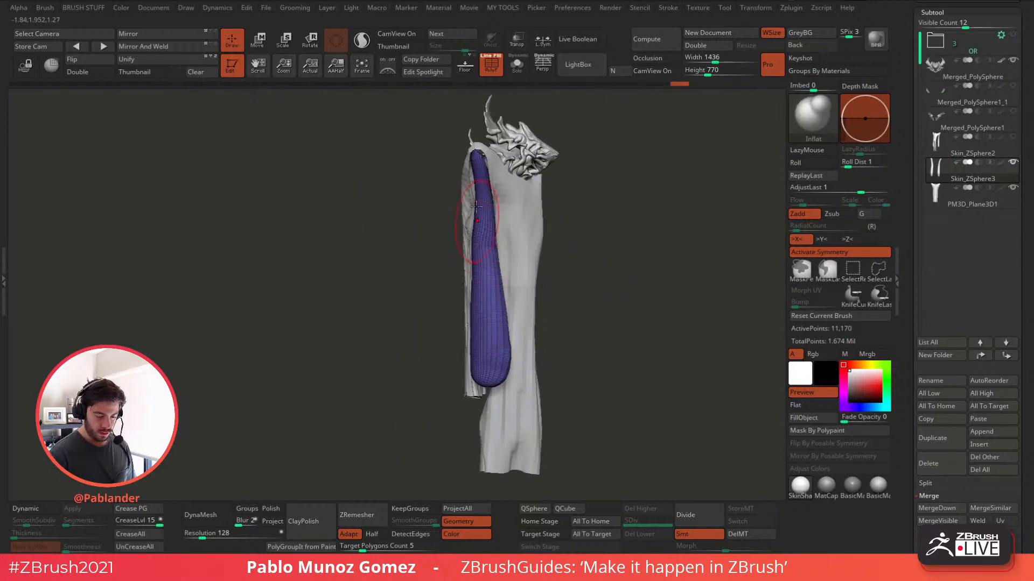
pyautogui.moveTo(618, 276)
pyautogui.keyDown('shift'); pyautogui.mouseDown()
pyautogui.moveTo(565, 281)
pyautogui.moveTo(622, 287)
pyautogui.moveTo(607, 325)
pyautogui.mouseUp(); pyautogui.keyUp('shift')
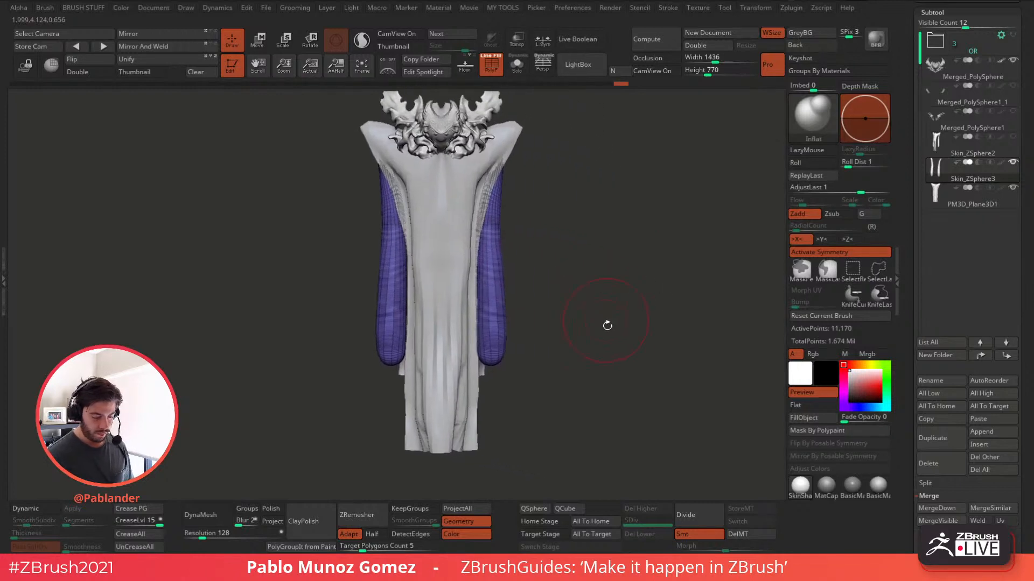
# - Inspect the inflated arms in isolation and remesh them with ZRemesher at a target polygon count of 5
pyautogui.click(517, 65)
pyautogui.moveTo(558, 170); pyautogui.dragTo(545, 198)
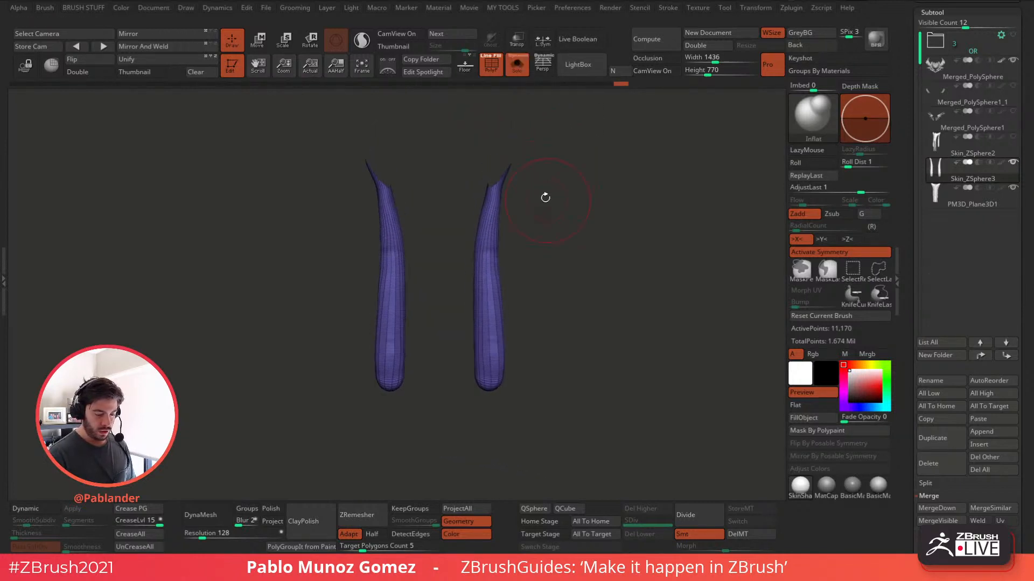
pyautogui.click(517, 65)
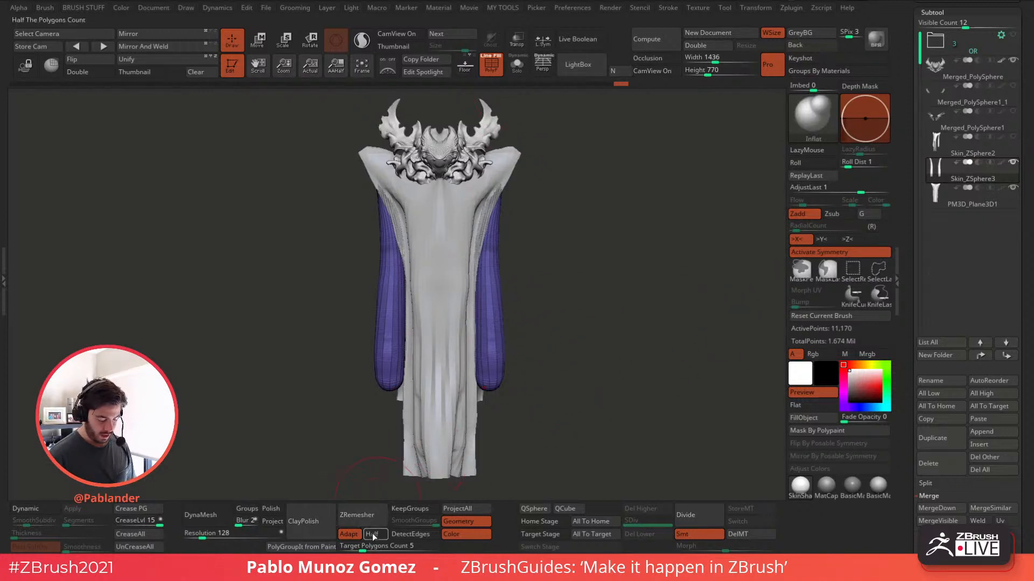
pyautogui.click(364, 515)
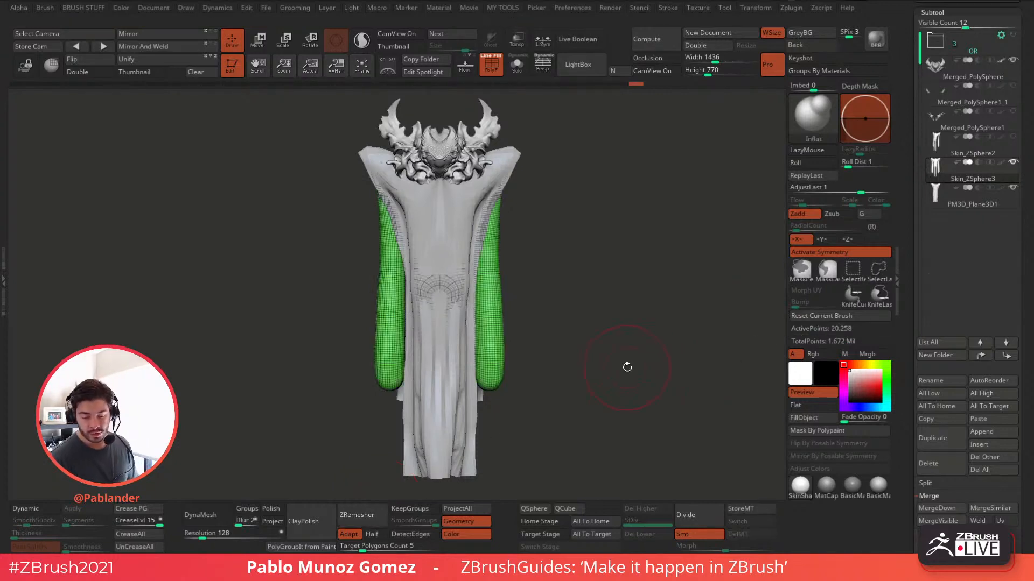
pyautogui.moveTo(571, 356); pyautogui.dragTo(526, 376)
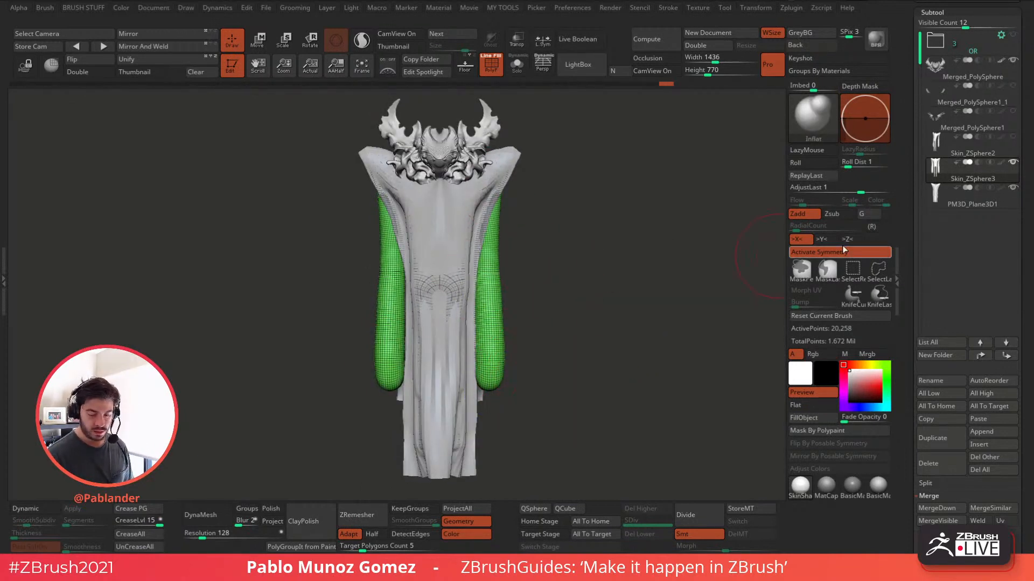
# - Hide the polygon wireframe, switch to the darker basic material and bring up the Dynamics simulation settings
pyautogui.click(491, 64)
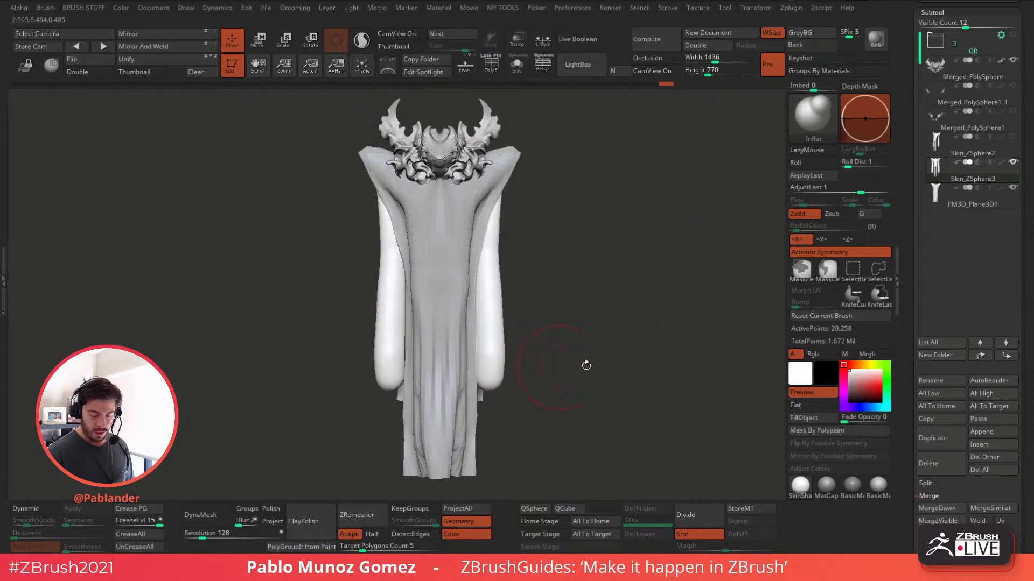
pyautogui.click(850, 486)
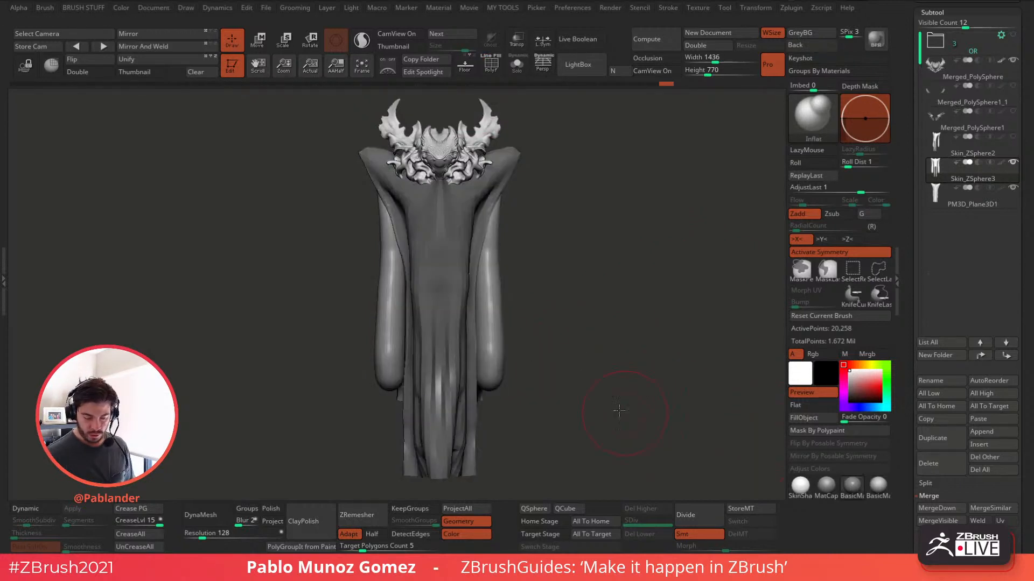
pyautogui.moveTo(618, 410); pyautogui.dragTo(610, 368)
pyautogui.moveTo(591, 309); pyautogui.dragTo(771, 269)
pyautogui.moveTo(906, 185); pyautogui.dragTo(898, 335)
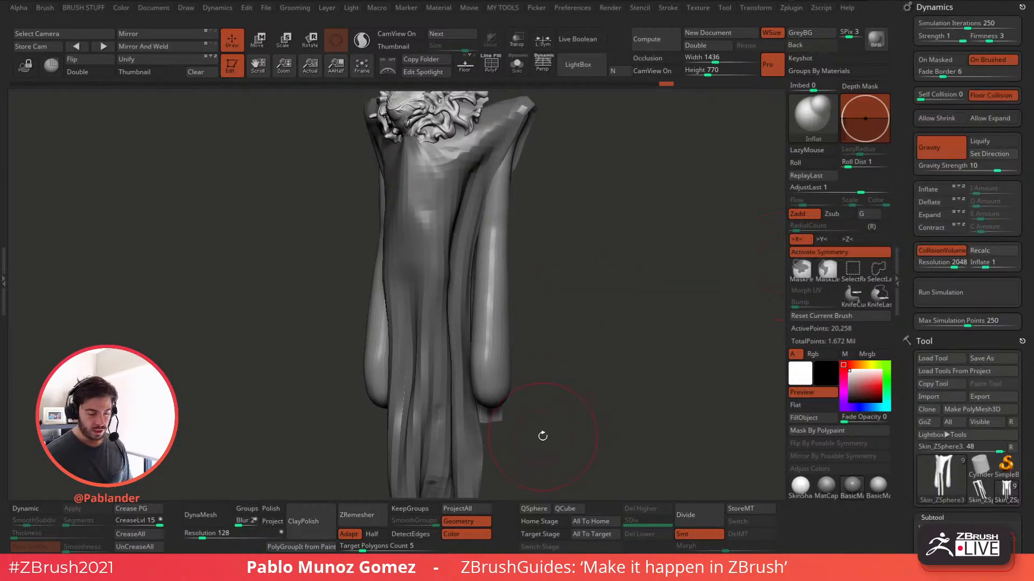
pyautogui.moveTo(542, 338)
pyautogui.mouseDown()
pyautogui.moveTo(560, 301)
pyautogui.moveTo(567, 226)
pyautogui.moveTo(596, 255)
pyautogui.moveTo(576, 287)
pyautogui.moveTo(543, 241)
pyautogui.moveTo(573, 281)
pyautogui.moveTo(563, 300)
pyautogui.moveTo(575, 354)
pyautogui.mouseUp()
pyautogui.press('shift')
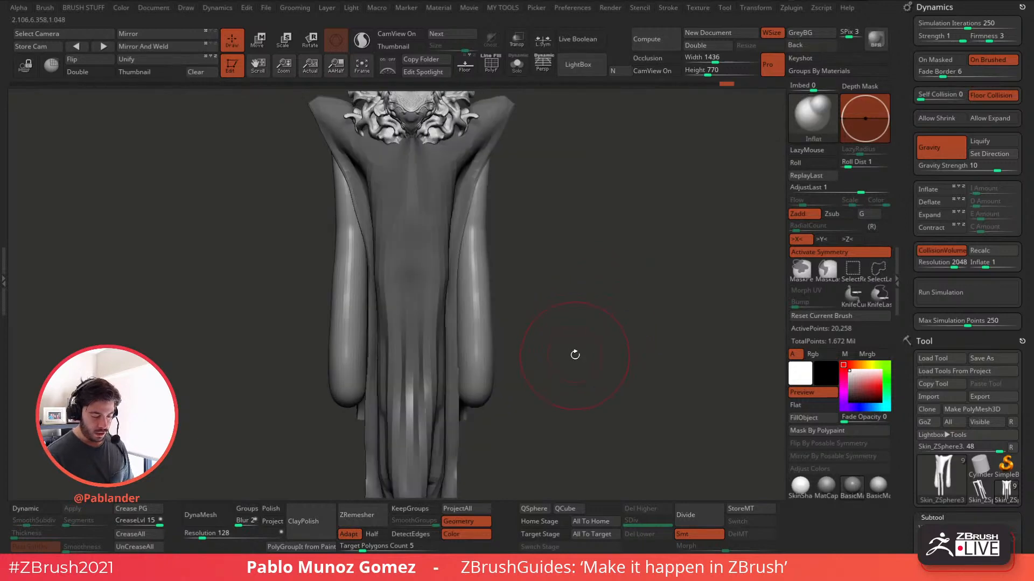
# - Choose the ClothNudge brush and turn off the collision volume after a trial stroke on the sleeves
pyautogui.click(808, 115)
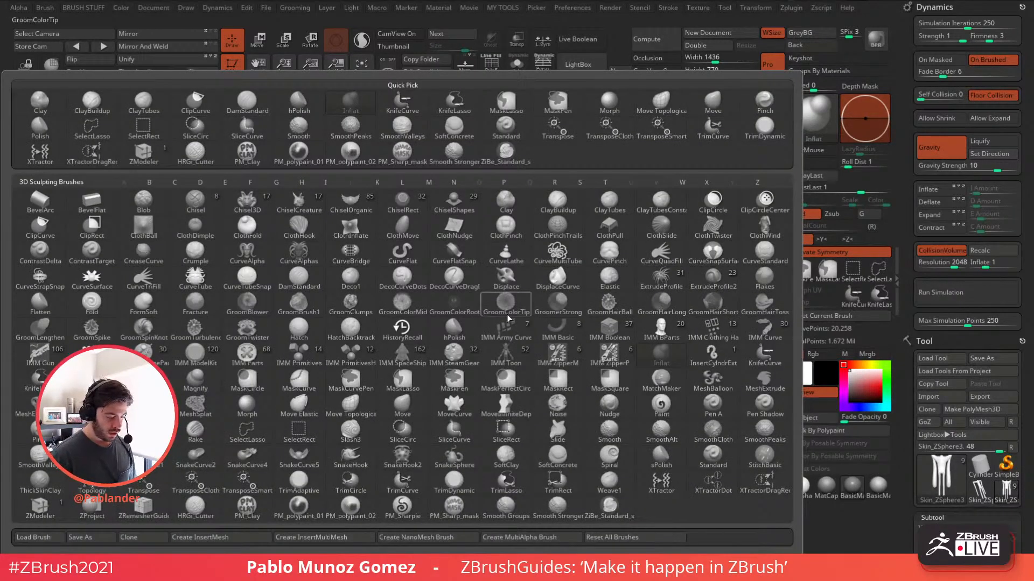
pyautogui.click(458, 231)
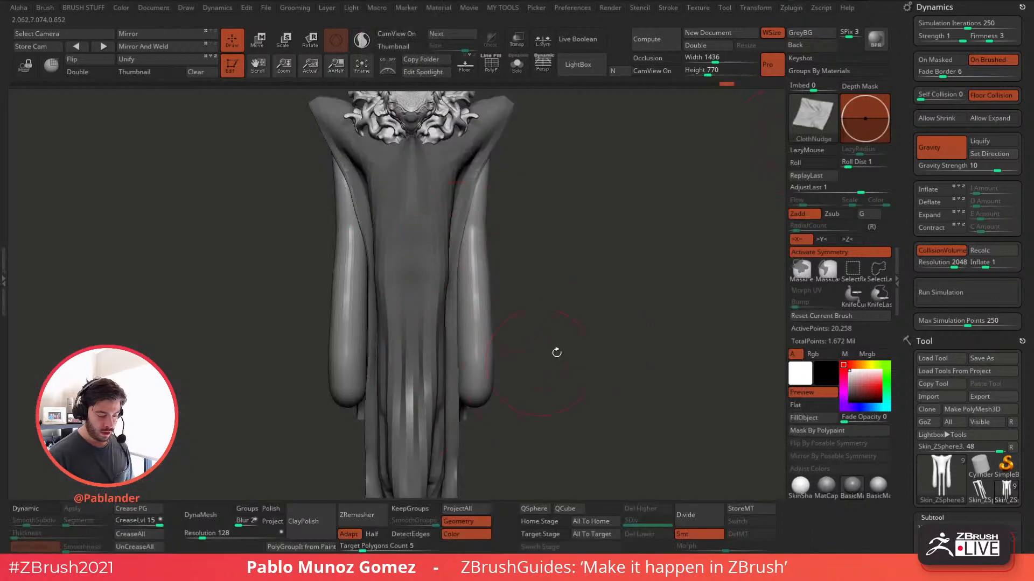
pyautogui.moveTo(483, 349); pyautogui.dragTo(486, 339)
pyautogui.hotkey('ctrl', 'z')
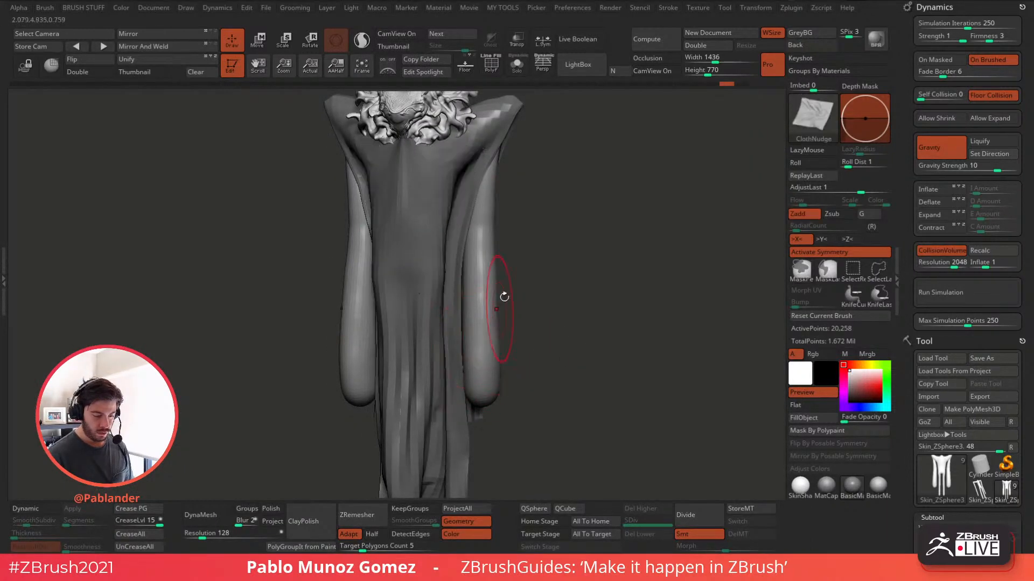
pyautogui.click(942, 251)
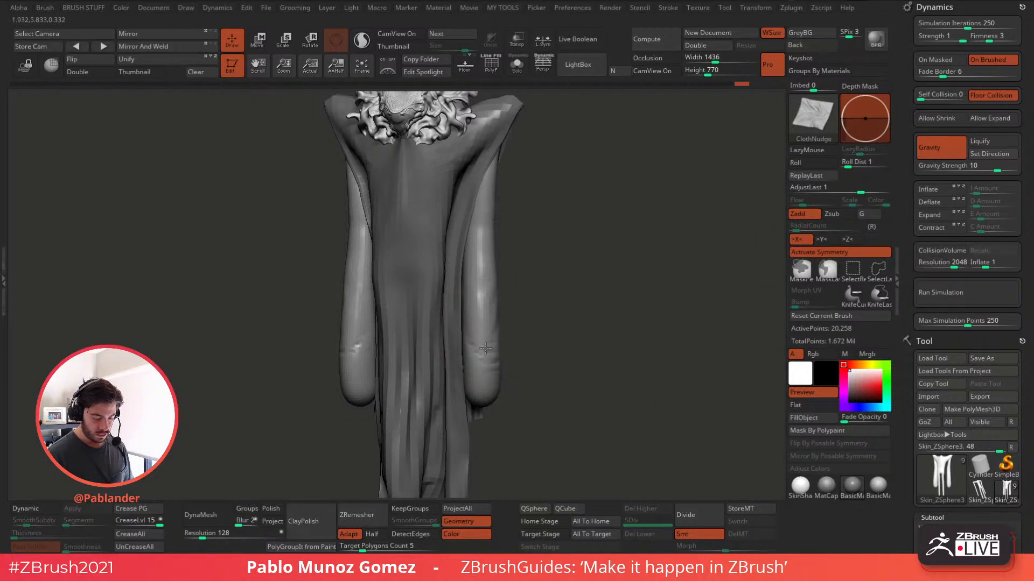
# - Push cloth folds symmetrically along the lower and middle lengths of both sleeves with the ClothNudge brush
pyautogui.moveTo(485, 348); pyautogui.dragTo(482, 248)
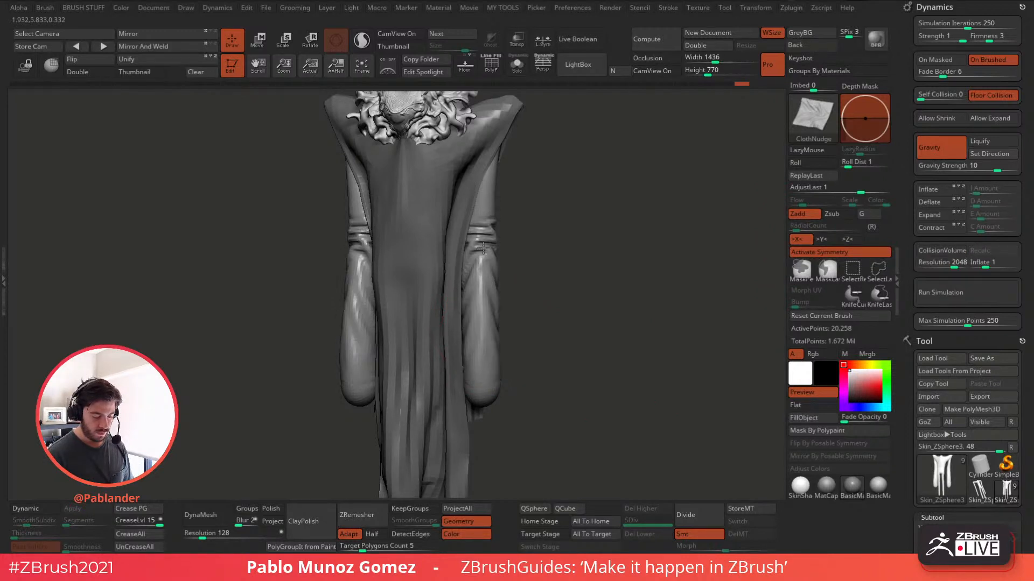
pyautogui.moveTo(554, 338)
pyautogui.mouseDown()
pyautogui.moveTo(594, 322)
pyautogui.moveTo(555, 325)
pyautogui.mouseUp()
pyautogui.moveTo(486, 338); pyautogui.dragTo(486, 253)
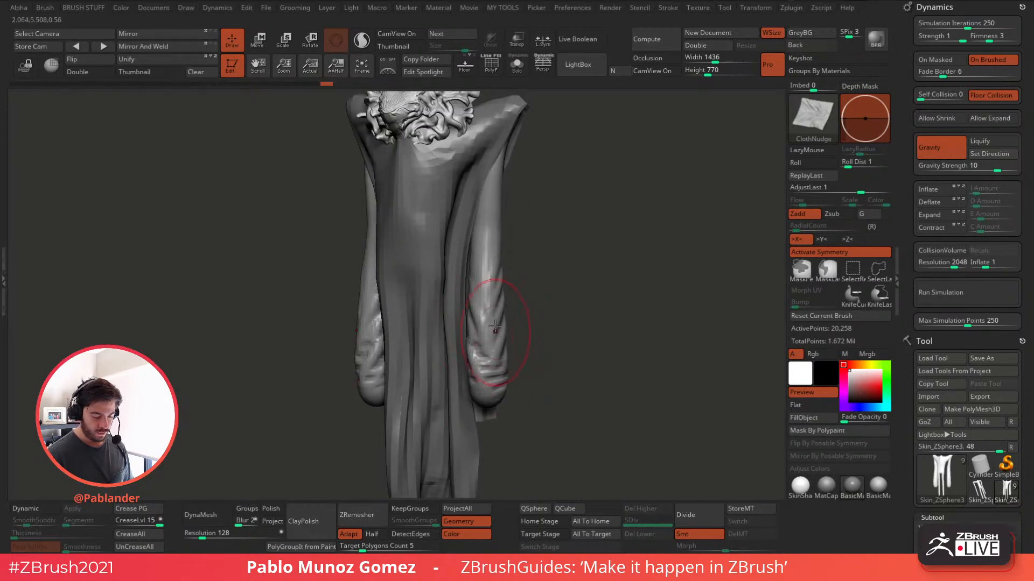
pyautogui.moveTo(489, 215)
pyautogui.mouseDown()
pyautogui.moveTo(486, 251)
pyautogui.moveTo(530, 266)
pyautogui.moveTo(512, 253)
pyautogui.moveTo(635, 254)
pyautogui.mouseUp()
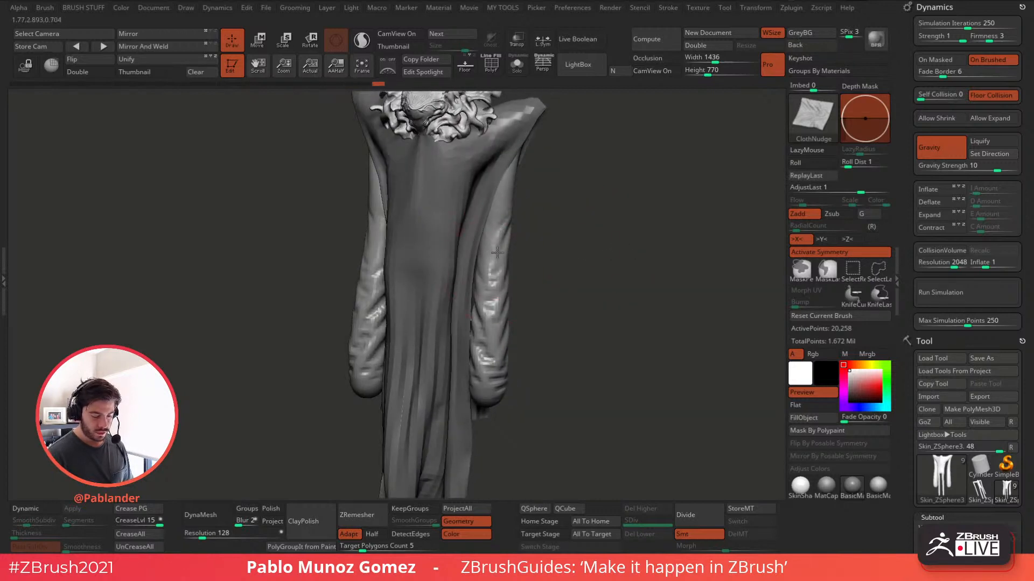
pyautogui.moveTo(497, 252)
pyautogui.mouseDown()
pyautogui.moveTo(485, 272)
pyautogui.moveTo(526, 347)
pyautogui.mouseUp()
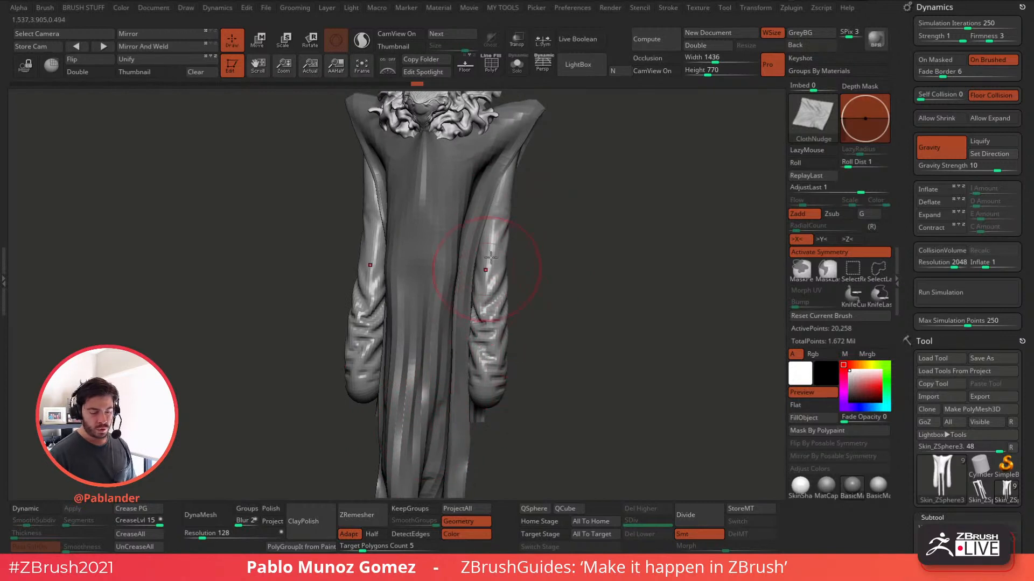
pyautogui.moveTo(546, 258); pyautogui.dragTo(522, 293)
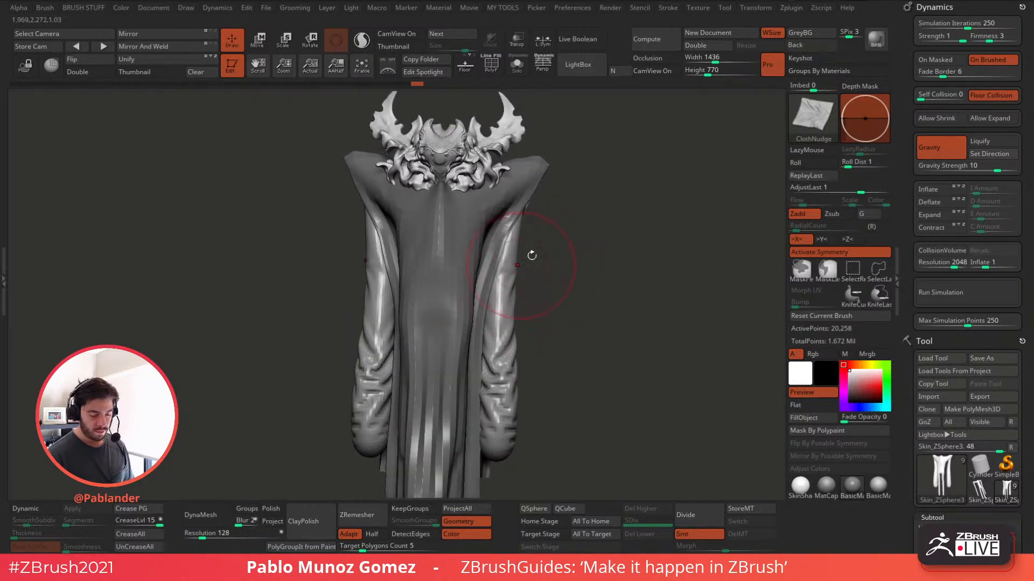
pyautogui.moveTo(532, 255); pyautogui.dragTo(549, 256)
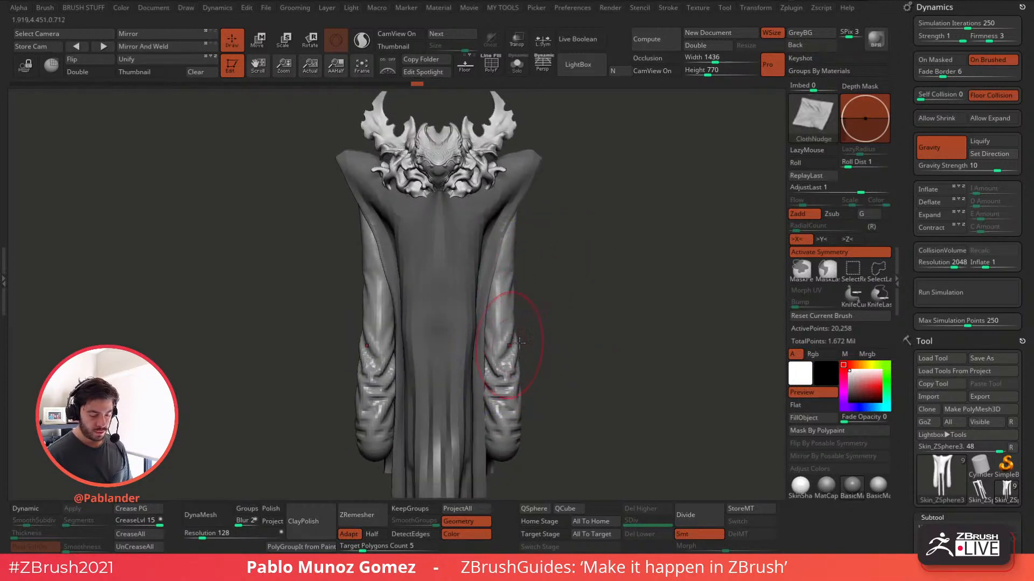
# - Smooth the folds along the sleeves and subdivide the mesh to level 2
pyautogui.moveTo(597, 298); pyautogui.dragTo(570, 332)
pyautogui.moveTo(509, 410)
pyautogui.keyDown('shift'); pyautogui.mouseDown()
pyautogui.moveTo(506, 447)
pyautogui.moveTo(500, 308)
pyautogui.mouseUp(); pyautogui.keyUp('shift')
pyautogui.moveTo(558, 276)
pyautogui.mouseDown()
pyautogui.moveTo(581, 291)
pyautogui.moveTo(526, 326)
pyautogui.moveTo(595, 320)
pyautogui.mouseUp()
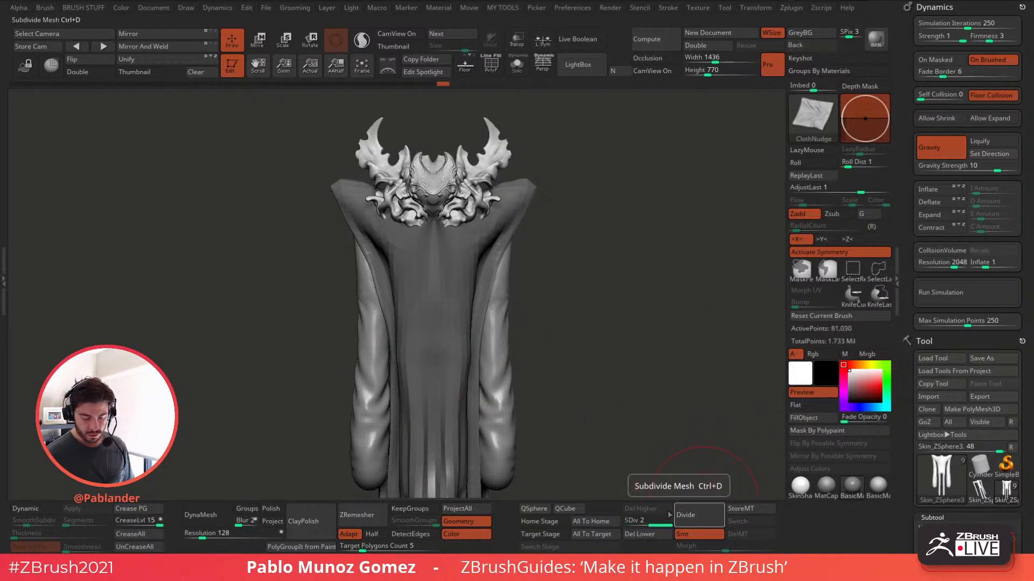
pyautogui.click(694, 515)
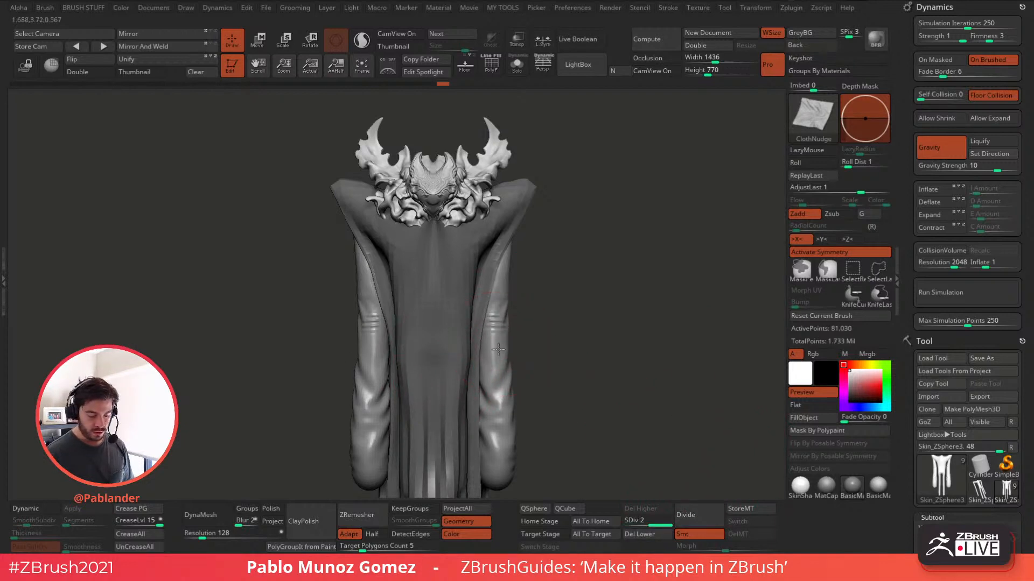
# - Try ClothNudge strokes across the middle of the subdivided sleeves and undo them
pyautogui.moveTo(499, 346); pyautogui.dragTo(498, 363)
pyautogui.hotkey('ctrl', 'z')
pyautogui.moveTo(555, 305)
pyautogui.mouseDown()
pyautogui.moveTo(497, 329)
pyautogui.moveTo(496, 374)
pyautogui.mouseUp()
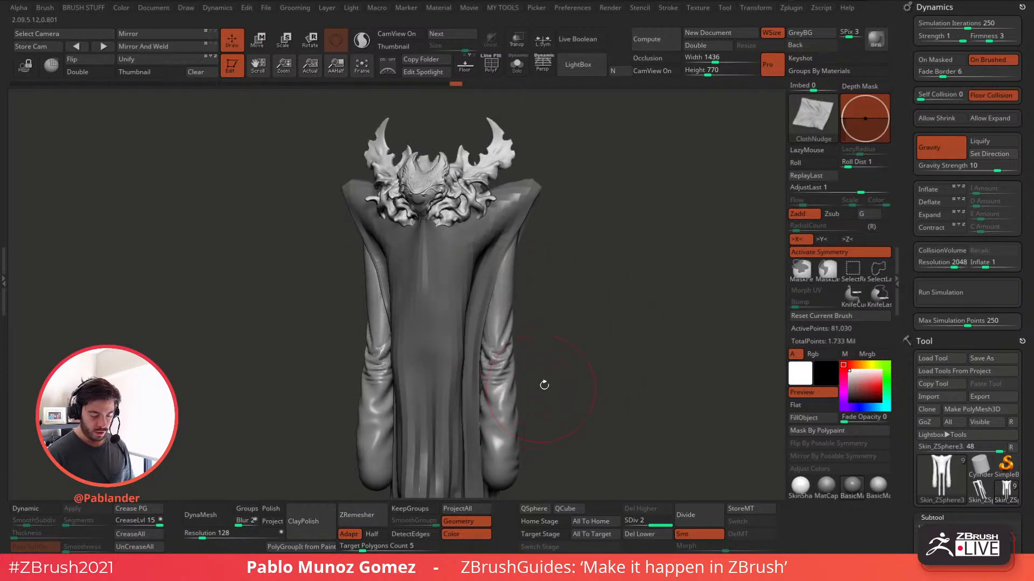
pyautogui.hotkey('ctrl', 'z')
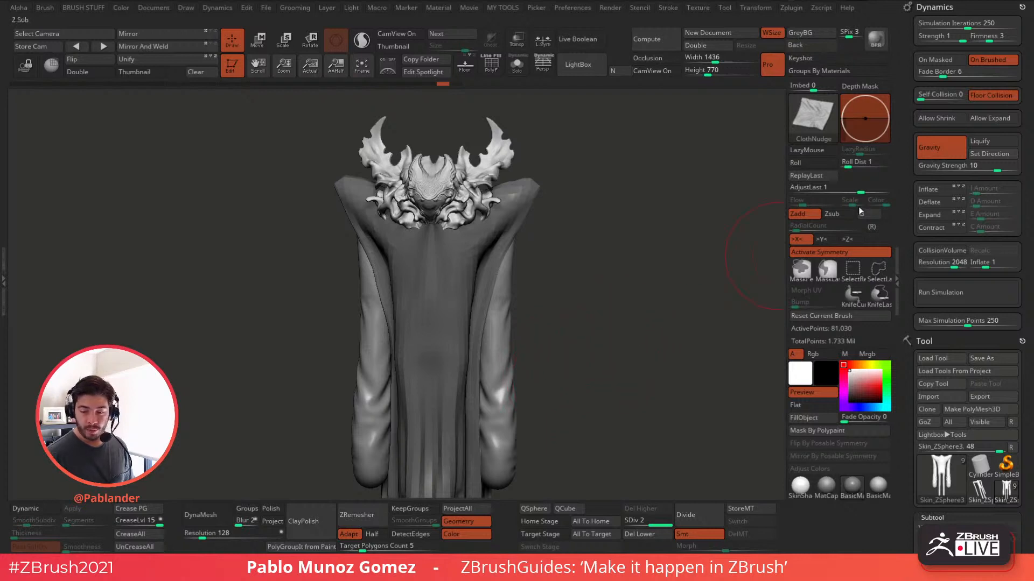
# - Test ClothNudge folds on the middle of the sleeves with Firmness at 1, 6 and 4, undoing each trial
pyautogui.click(989, 38)
pyautogui.write('1')
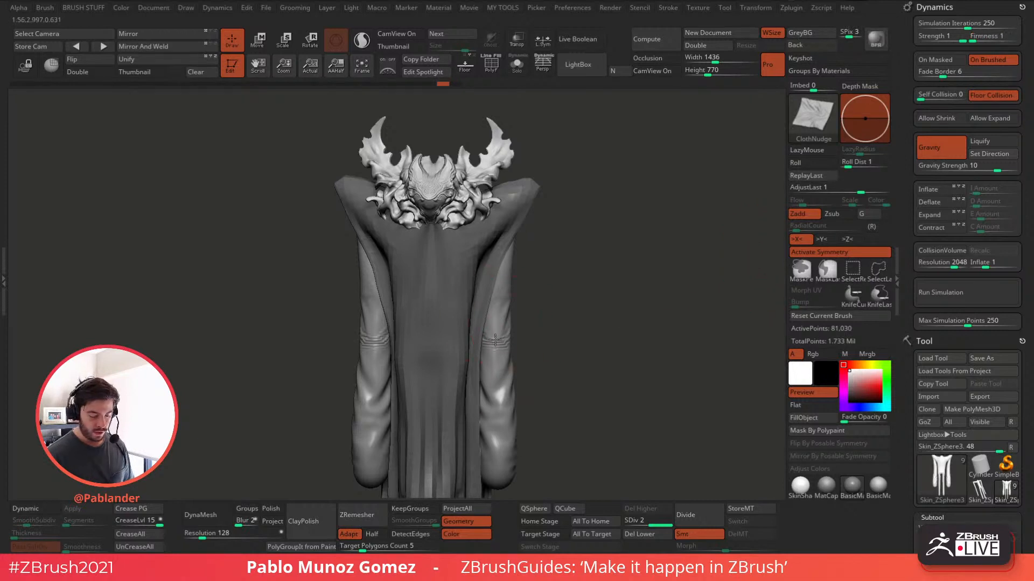
pyautogui.moveTo(495, 339); pyautogui.dragTo(496, 341)
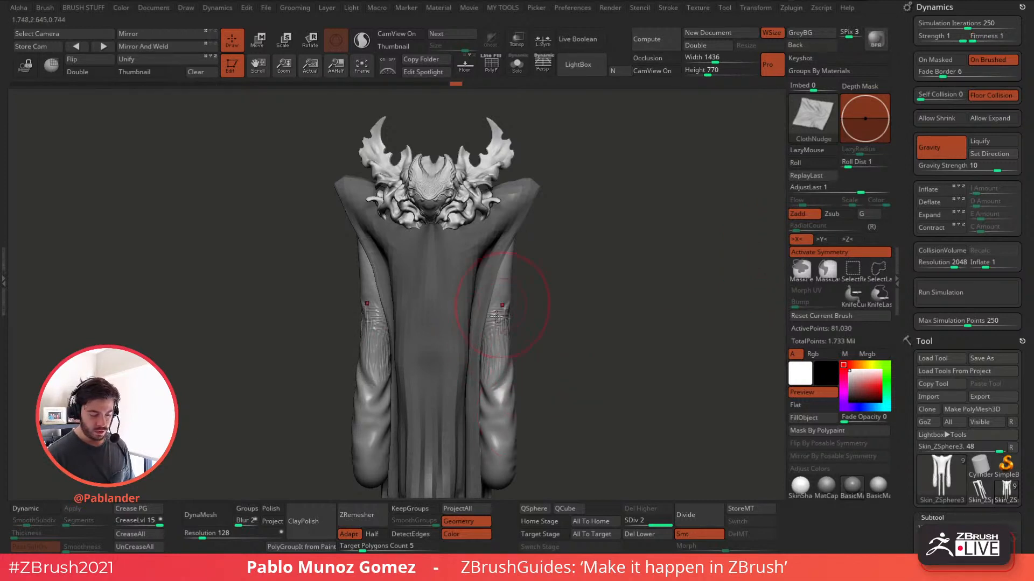
pyautogui.hotkey('ctrl', 'z')
pyautogui.moveTo(992, 40); pyautogui.dragTo(1018, 42)
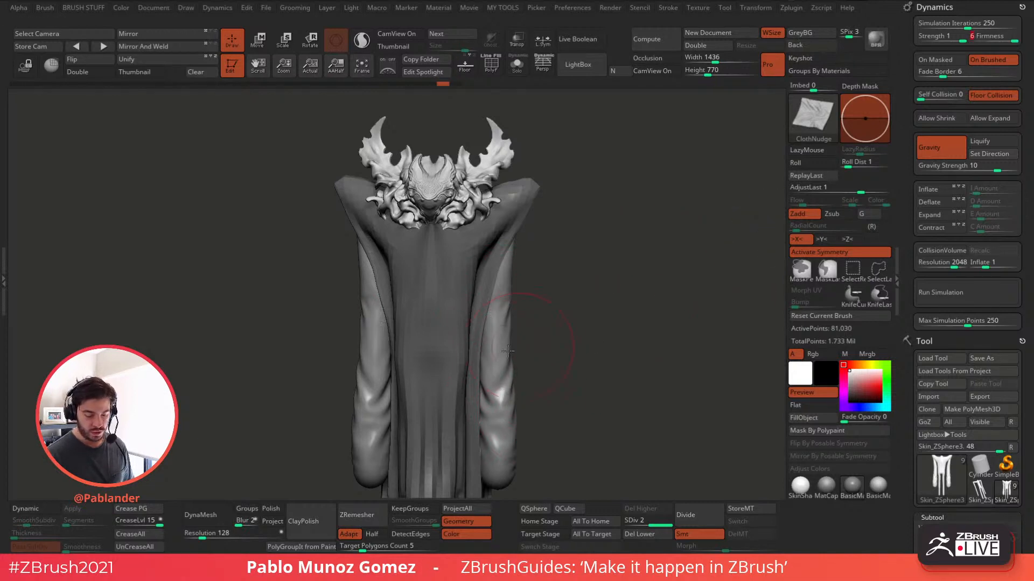
pyautogui.moveTo(508, 351)
pyautogui.mouseDown()
pyautogui.moveTo(498, 363)
pyautogui.moveTo(516, 343)
pyautogui.moveTo(504, 372)
pyautogui.mouseUp()
pyautogui.hotkey('ctrl', 'z')
pyautogui.click(997, 40)
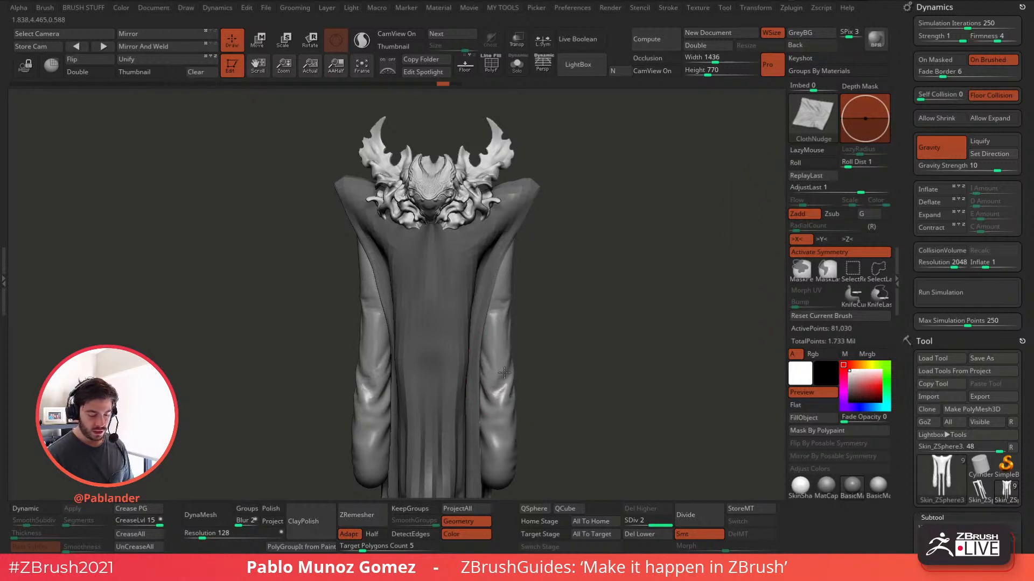
pyautogui.hotkey('ctrl', 'z')
# - Set Firmness to 2, isolate the body and sleeves, and sculpt bunched folds around the mid-sleeves with ClothNudge
pyautogui.click(980, 40)
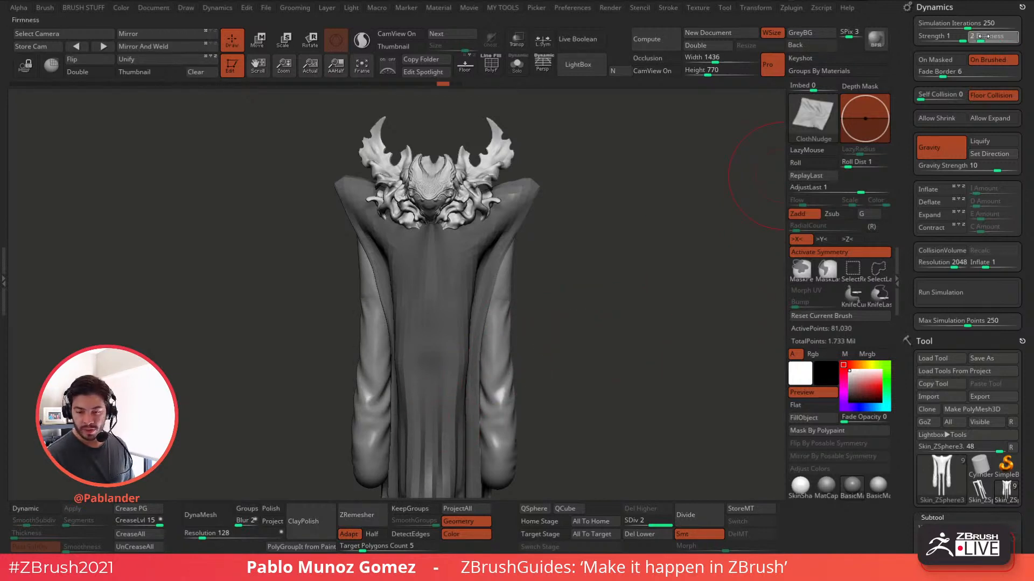
pyautogui.click(518, 66)
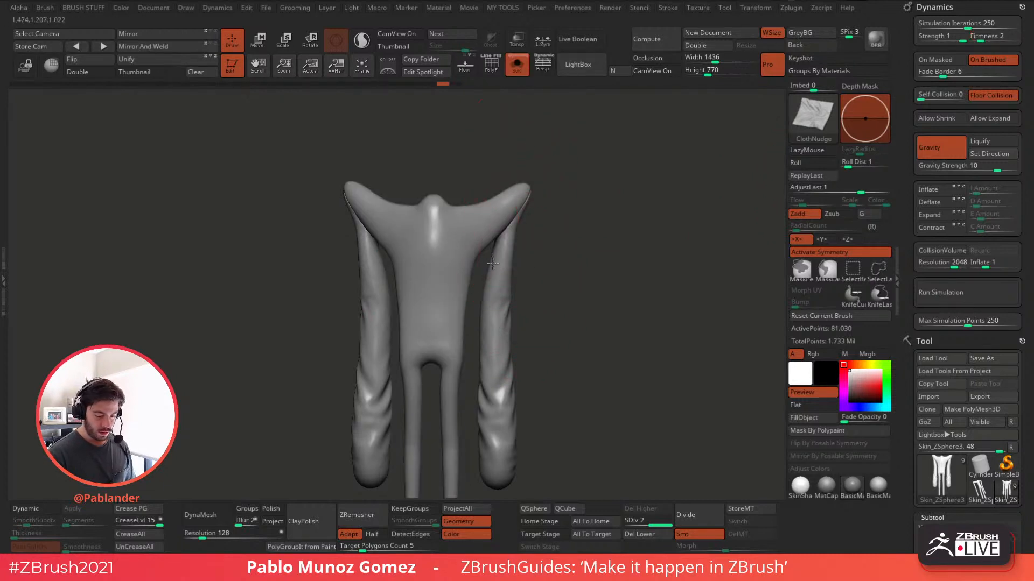
pyautogui.moveTo(493, 263); pyautogui.dragTo(490, 363)
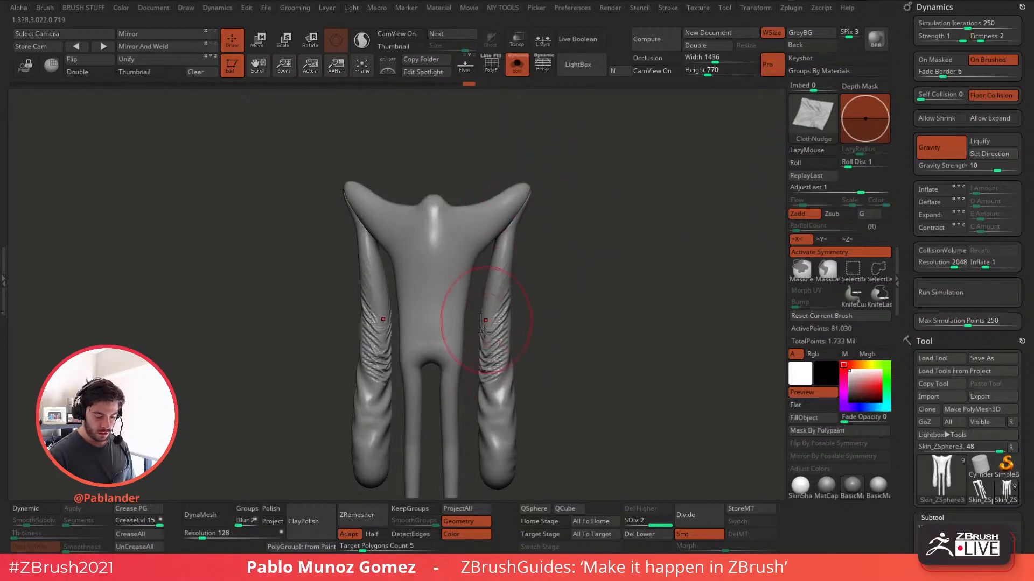
pyautogui.keyDown('shift'); pyautogui.moveTo(493, 308); pyautogui.dragTo(493, 335); pyautogui.keyUp('shift')
pyautogui.moveTo(494, 284)
pyautogui.mouseDown()
pyautogui.moveTo(493, 304)
pyautogui.moveTo(495, 286)
pyautogui.moveTo(496, 296)
pyautogui.moveTo(555, 317)
pyautogui.moveTo(543, 311)
pyautogui.mouseUp()
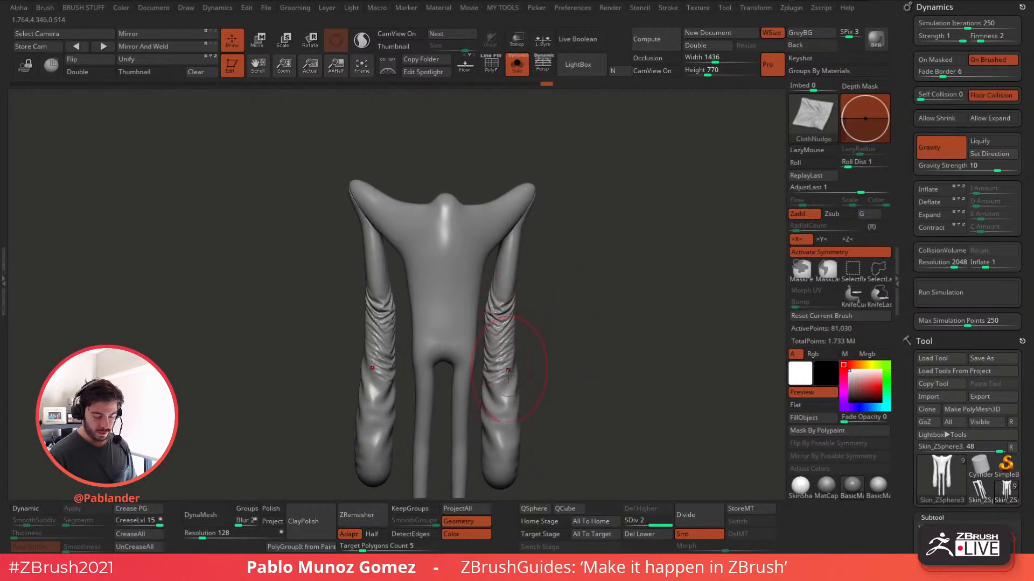
# - Extend the ClothNudge folds down the lower sleeves and smooth the lower folds and the upper arms
pyautogui.moveTo(506, 359); pyautogui.dragTo(506, 425)
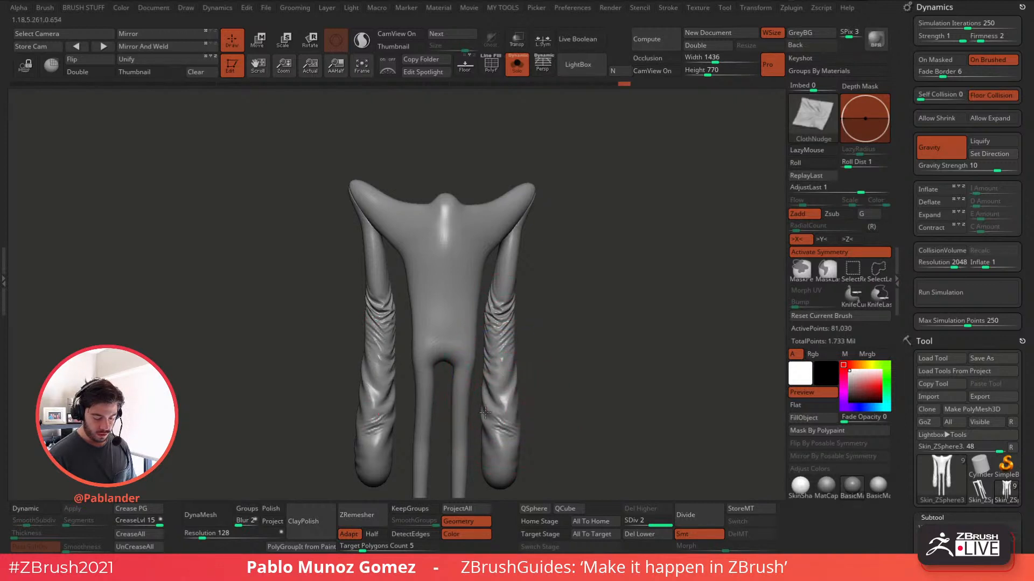
pyautogui.keyDown('shift'); pyautogui.moveTo(395, 403); pyautogui.dragTo(377, 428); pyautogui.keyUp('shift')
pyautogui.moveTo(506, 256)
pyautogui.mouseDown()
pyautogui.moveTo(504, 280)
pyautogui.moveTo(508, 264)
pyautogui.mouseUp()
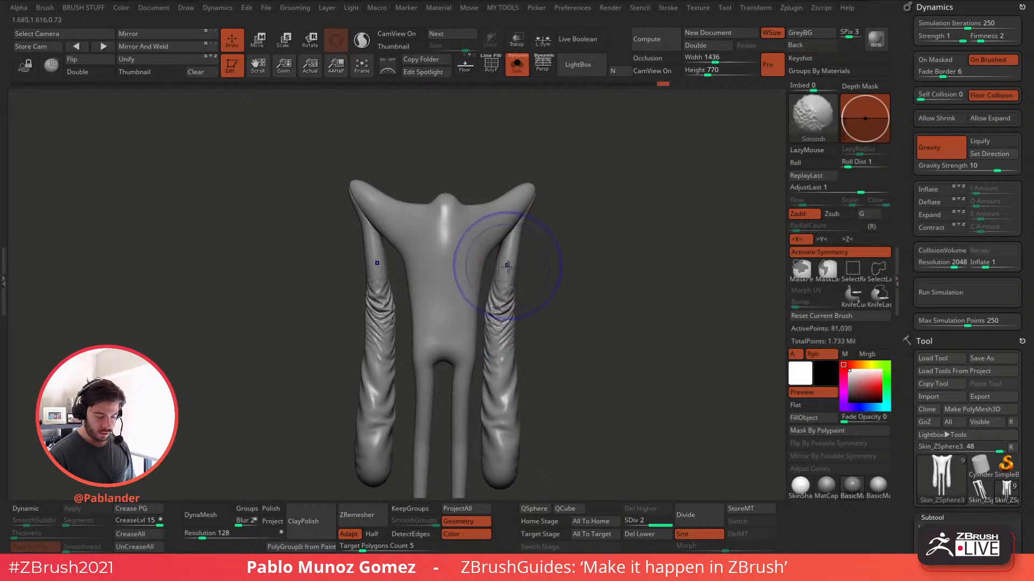
pyautogui.moveTo(509, 291); pyautogui.dragTo(540, 299, button='right')
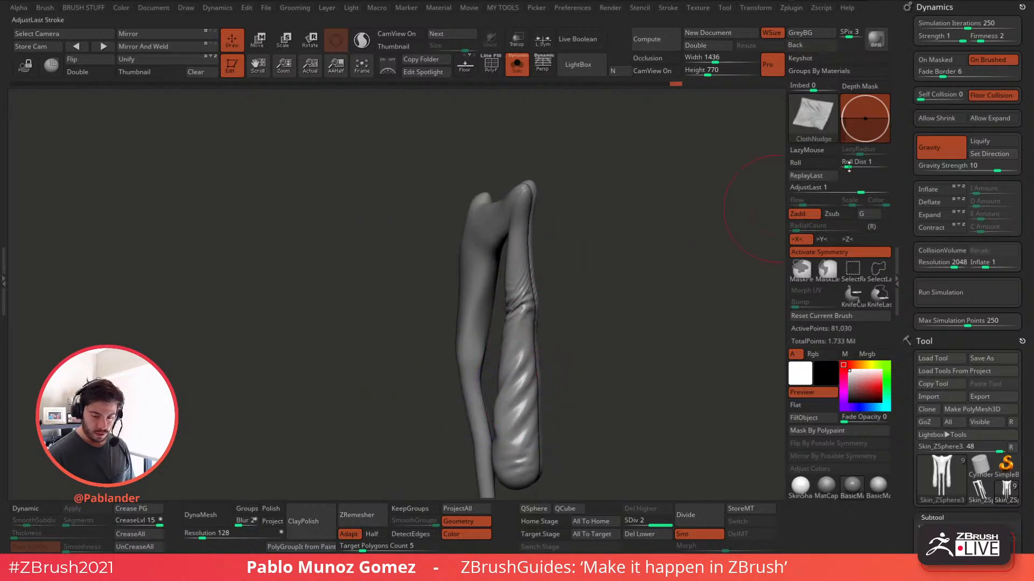
# - Set Firmness to 4 and nudge broader folds into the lower ends of the sleeves
pyautogui.moveTo(985, 37); pyautogui.dragTo(990, 36)
pyautogui.moveTo(608, 340); pyautogui.dragTo(500, 409, button='right')
pyautogui.moveTo(501, 441); pyautogui.dragTo(517, 444)
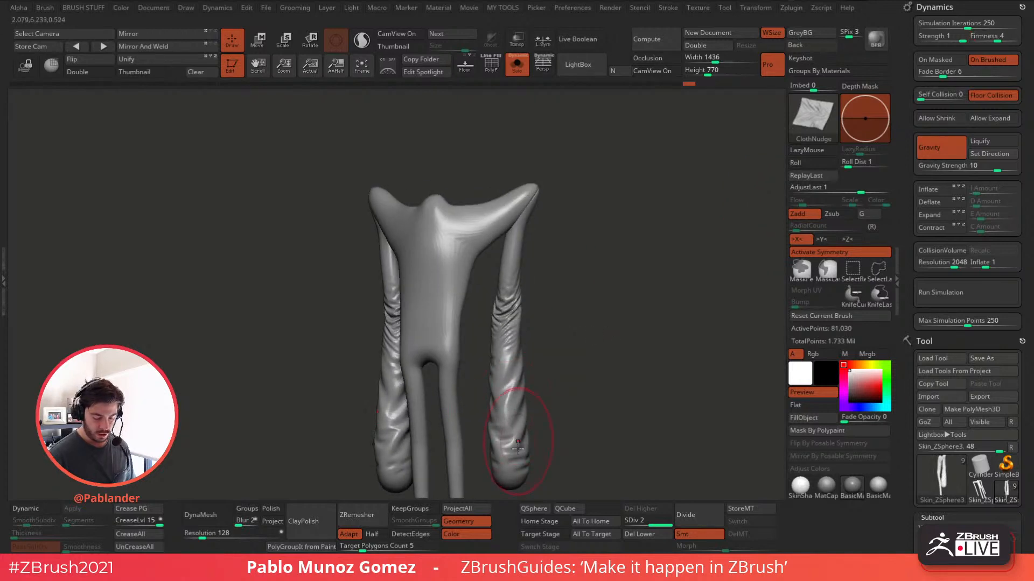
pyautogui.moveTo(543, 409); pyautogui.dragTo(486, 401, button='right')
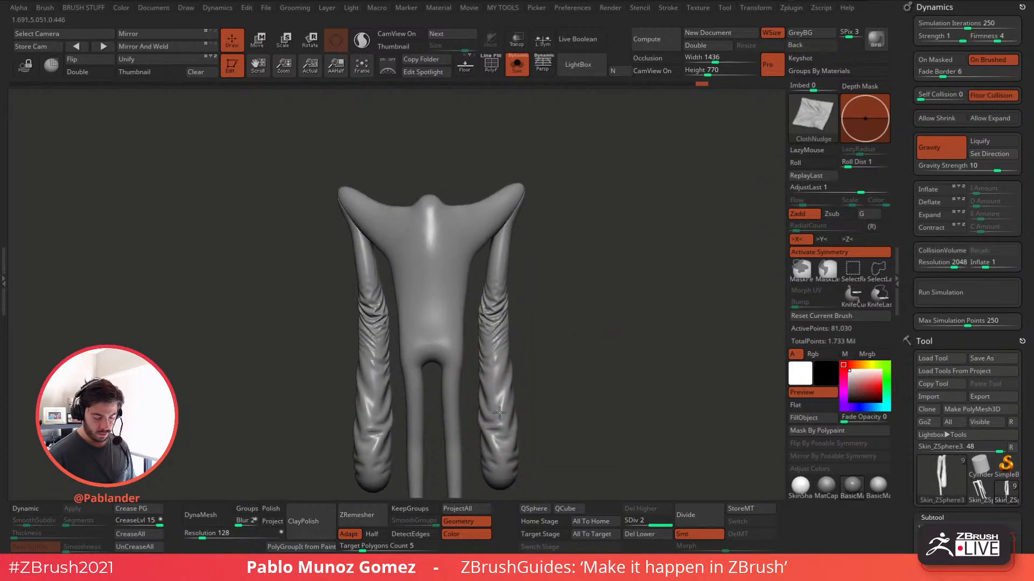
# - Compare the sleeves with the full character, isolate their subtool again, and hide its body so only the two sleeves show
pyautogui.click(517, 64)
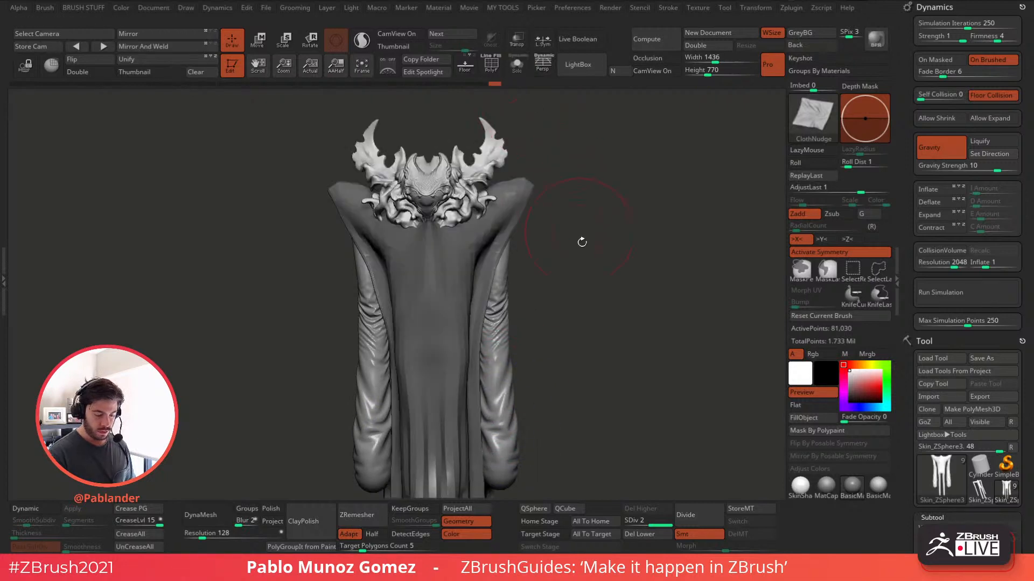
pyautogui.keyDown('ctrl'); pyautogui.moveTo(582, 242); pyautogui.dragTo(540, 307, button='right'); pyautogui.keyUp('ctrl')
pyautogui.click(517, 65)
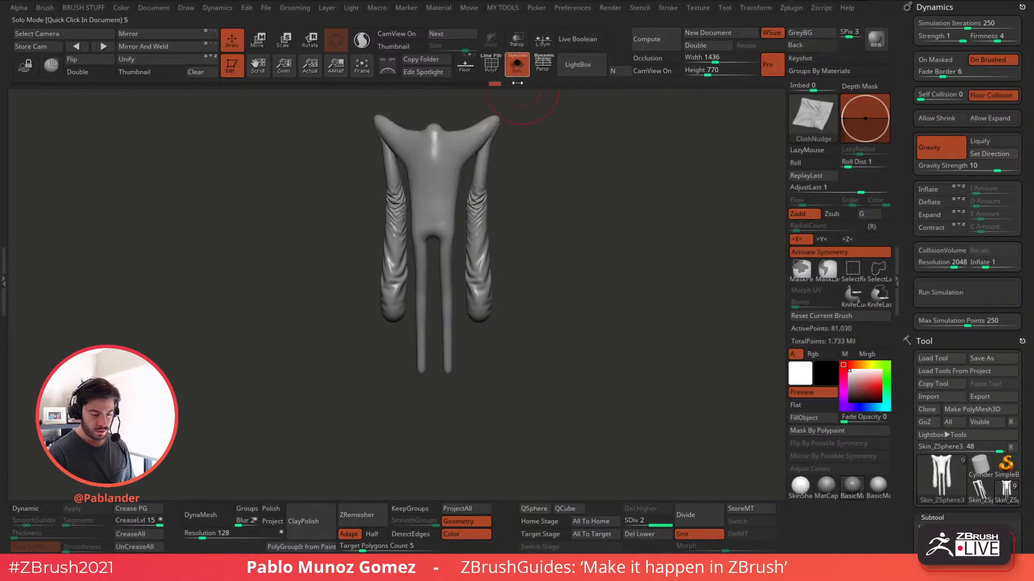
pyautogui.click(932, 518)
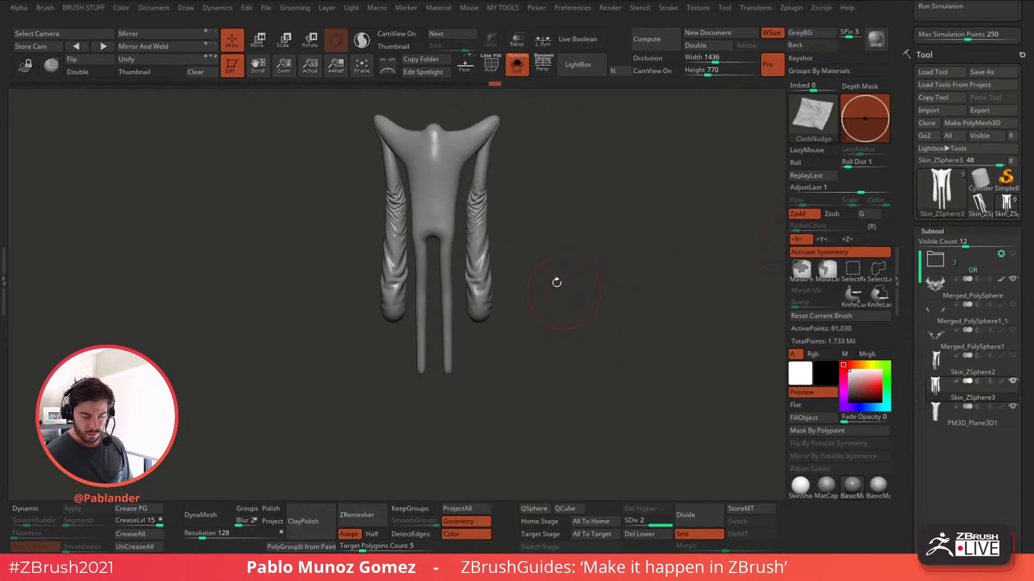
pyautogui.moveTo(556, 282); pyautogui.dragTo(564, 331, button='right')
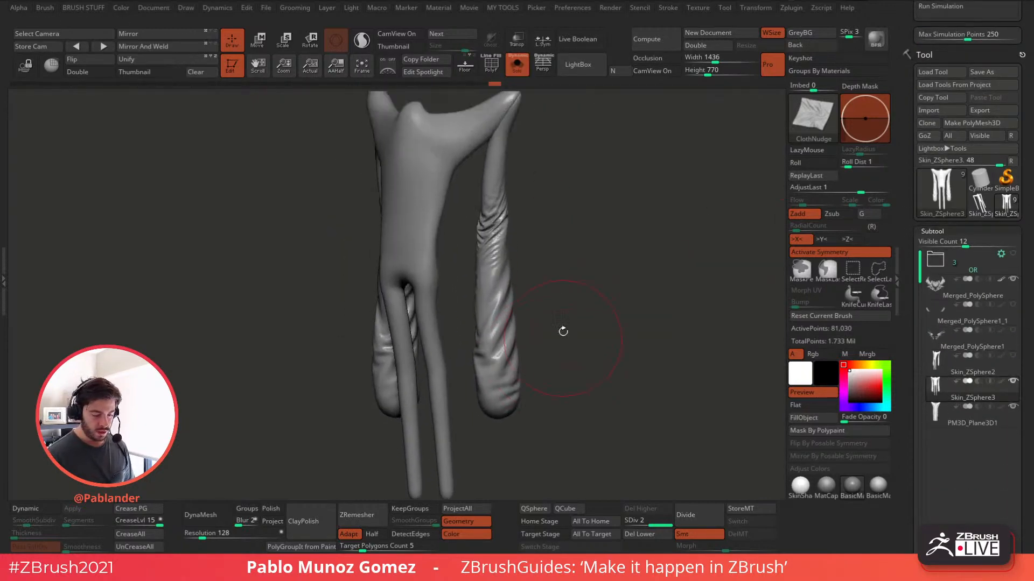
pyautogui.keyDown('ctrl'); pyautogui.keyDown('shift'); pyautogui.click(486, 132); pyautogui.keyUp('shift'); pyautogui.keyUp('ctrl')
pyautogui.keyDown('ctrl'); pyautogui.keyDown('shift'); pyautogui.moveTo(506, 157); pyautogui.dragTo(547, 172); pyautogui.keyUp('shift'); pyautogui.keyUp('ctrl')
pyautogui.keyDown('ctrl'); pyautogui.keyDown('shift'); pyautogui.click(544, 171); pyautogui.keyUp('shift'); pyautogui.keyUp('ctrl')
pyautogui.keyDown('ctrl'); pyautogui.keyDown('shift'); pyautogui.click(506, 164); pyautogui.keyUp('shift'); pyautogui.keyUp('ctrl')
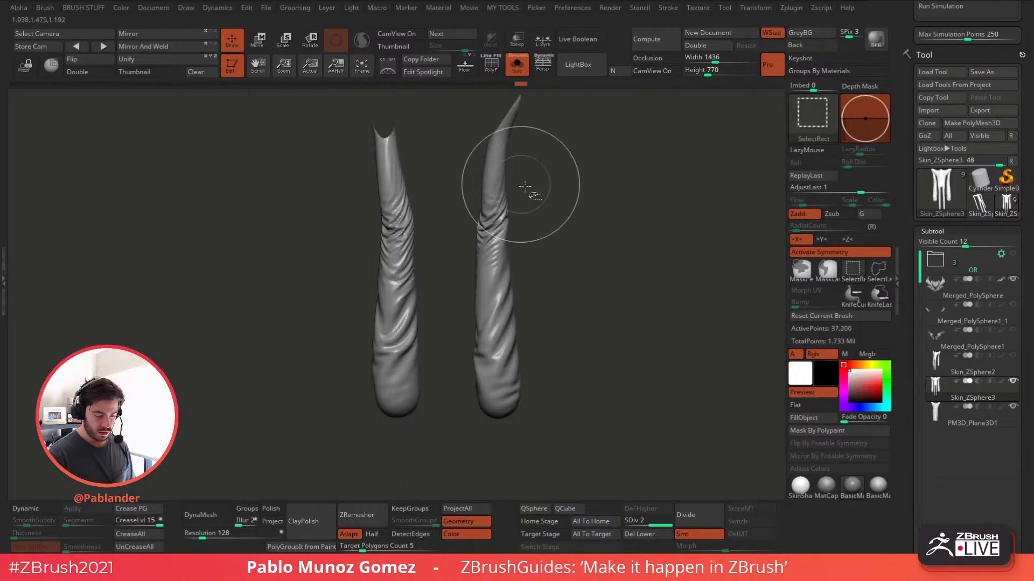
pyautogui.keyDown('shift'); pyautogui.moveTo(554, 187); pyautogui.dragTo(583, 193, button='right'); pyautogui.keyUp('shift')
# - Delete the sleeve mesh's lower subdivision levels and its hidden body geometry
pyautogui.press('1')
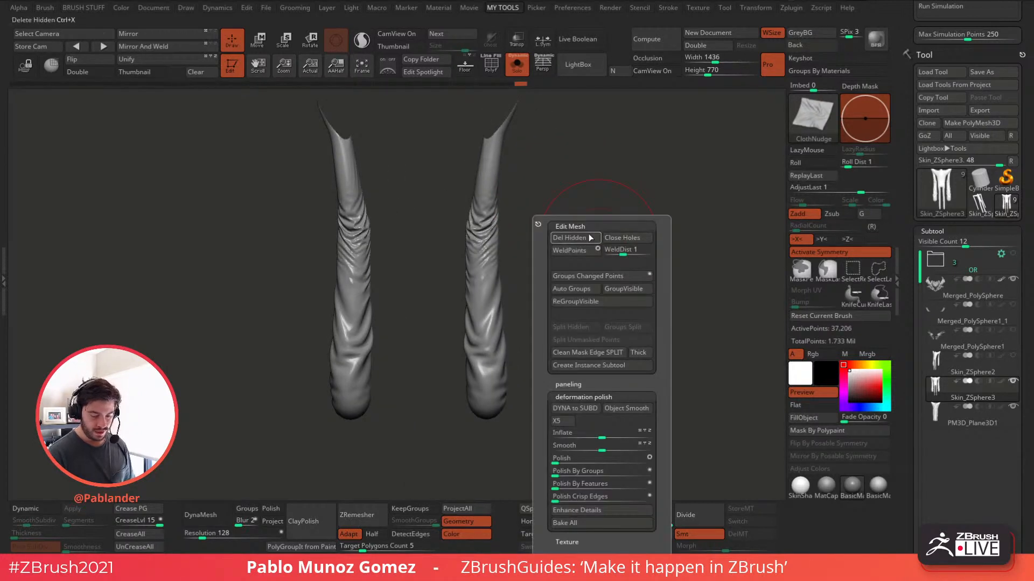
pyautogui.click(651, 534)
pyautogui.press('1')
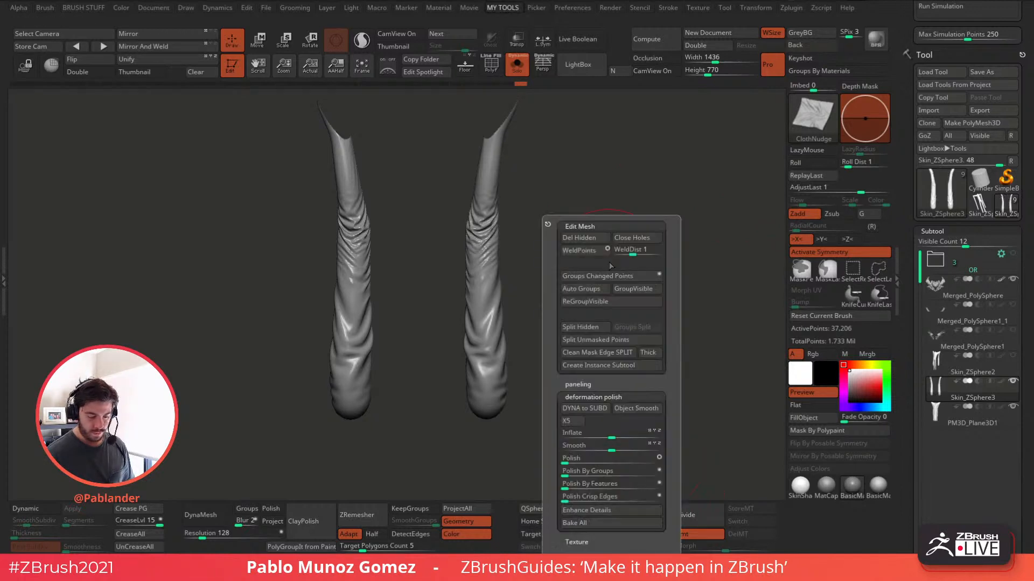
pyautogui.click(587, 238)
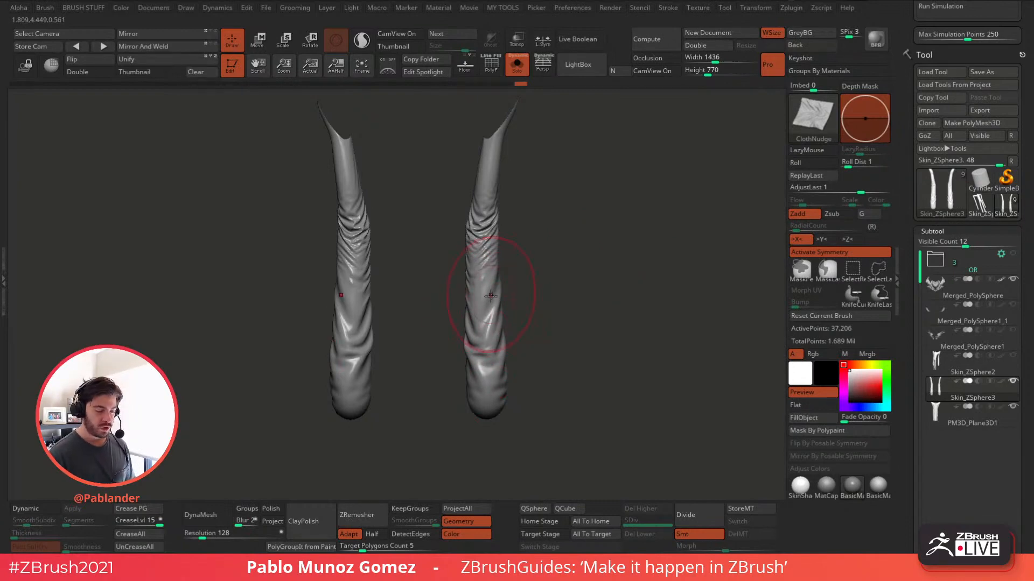
# - Show the whole character again and widen the lower sleeves with an enlarged Move brush
pyautogui.moveTo(578, 257)
pyautogui.mouseDown()
pyautogui.moveTo(591, 247)
pyautogui.moveTo(602, 272)
pyautogui.moveTo(657, 263)
pyautogui.mouseUp()
pyautogui.click(517, 66)
pyautogui.press('b')
pyautogui.click(566, 326)
pyautogui.press('space')
pyautogui.moveTo(603, 286); pyautogui.dragTo(634, 286)
pyautogui.moveTo(502, 397)
pyautogui.mouseDown()
pyautogui.moveTo(482, 419)
pyautogui.moveTo(496, 383)
pyautogui.mouseUp()
pyautogui.moveTo(511, 362)
pyautogui.mouseDown()
pyautogui.moveTo(566, 309)
pyautogui.moveTo(539, 306)
pyautogui.moveTo(512, 325)
pyautogui.moveTo(514, 341)
pyautogui.mouseUp()
pyautogui.moveTo(508, 408); pyautogui.dragTo(514, 414)
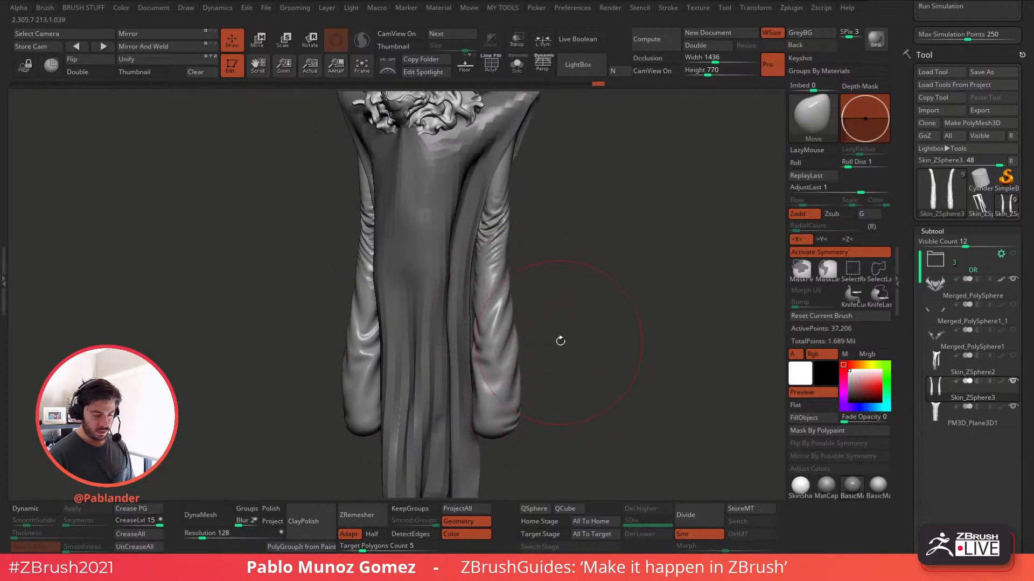
# - Adjust the sleeves' side profile with the Move brush and pull their lower ends outward
pyautogui.moveTo(559, 342); pyautogui.dragTo(522, 358)
pyautogui.keyDown('shift'); pyautogui.moveTo(562, 279); pyautogui.dragTo(543, 269); pyautogui.keyUp('shift')
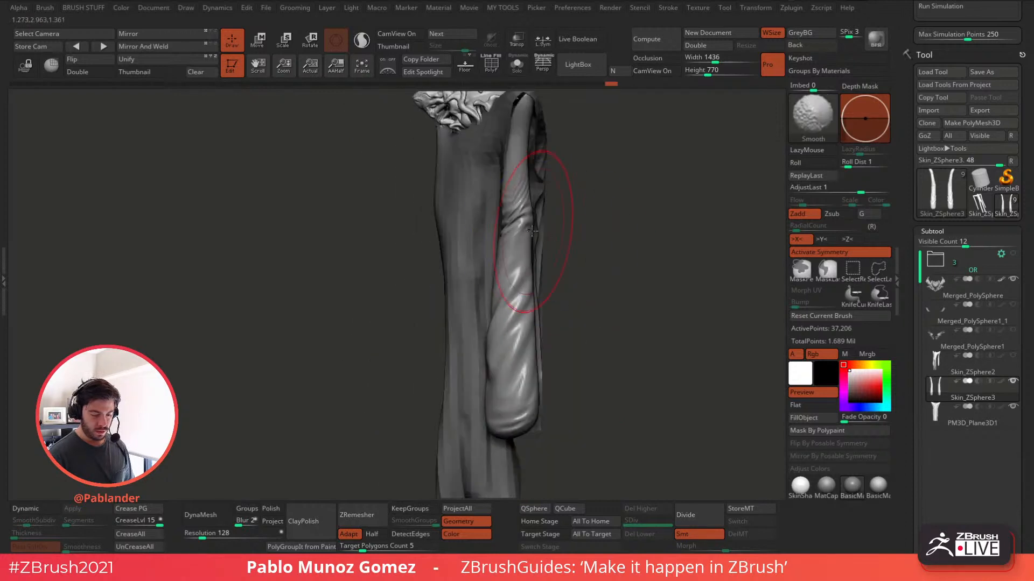
pyautogui.press('space')
pyautogui.moveTo(530, 218); pyautogui.dragTo(535, 222)
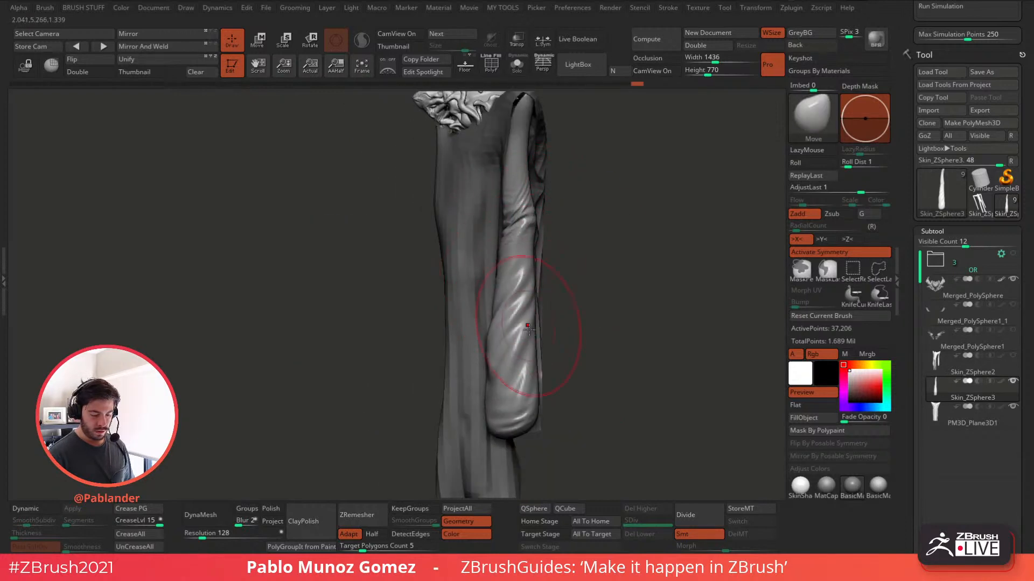
pyautogui.moveTo(527, 342); pyautogui.dragTo(629, 336)
pyautogui.moveTo(520, 380); pyautogui.dragTo(560, 377)
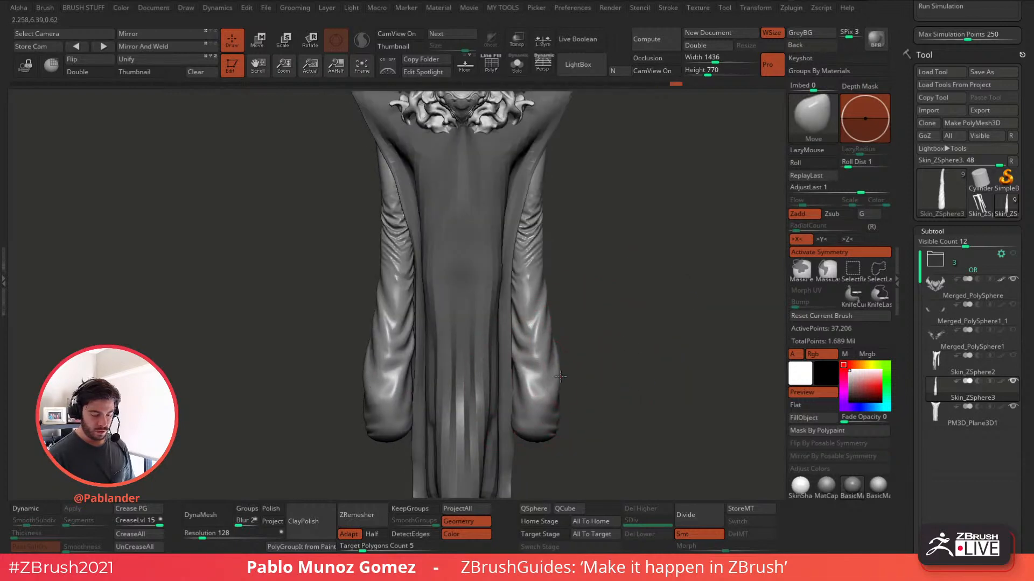
# - Isolate the sleeves and slice off their rounded lower ends with the KnifeLasso brush
pyautogui.keyDown('alt'); pyautogui.moveTo(607, 347); pyautogui.dragTo(576, 304); pyautogui.keyUp('alt')
pyautogui.click(517, 65)
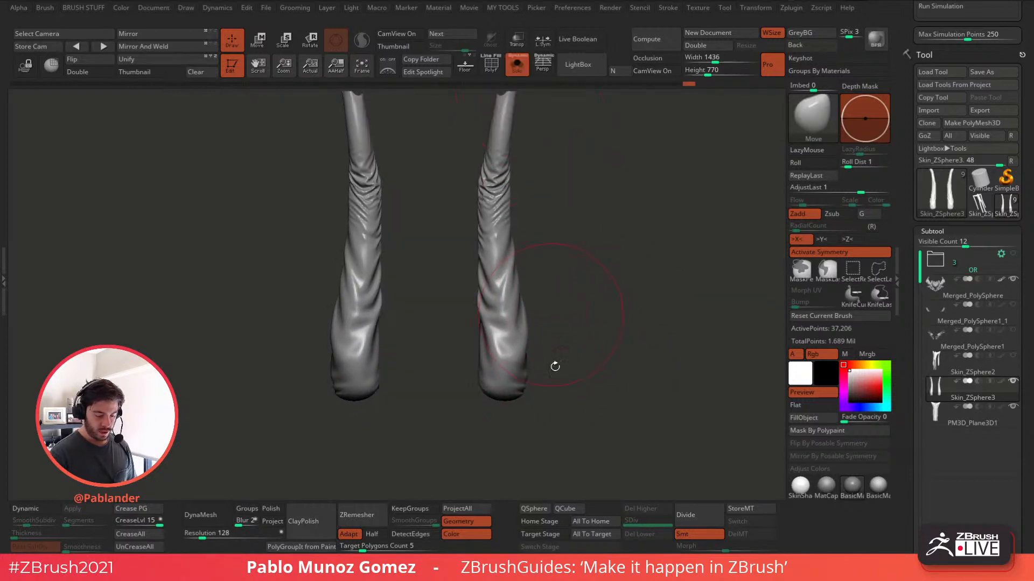
pyautogui.moveTo(554, 364)
pyautogui.mouseDown()
pyautogui.moveTo(512, 338)
pyautogui.moveTo(527, 346)
pyautogui.mouseUp()
pyautogui.moveTo(559, 318); pyautogui.dragTo(597, 375)
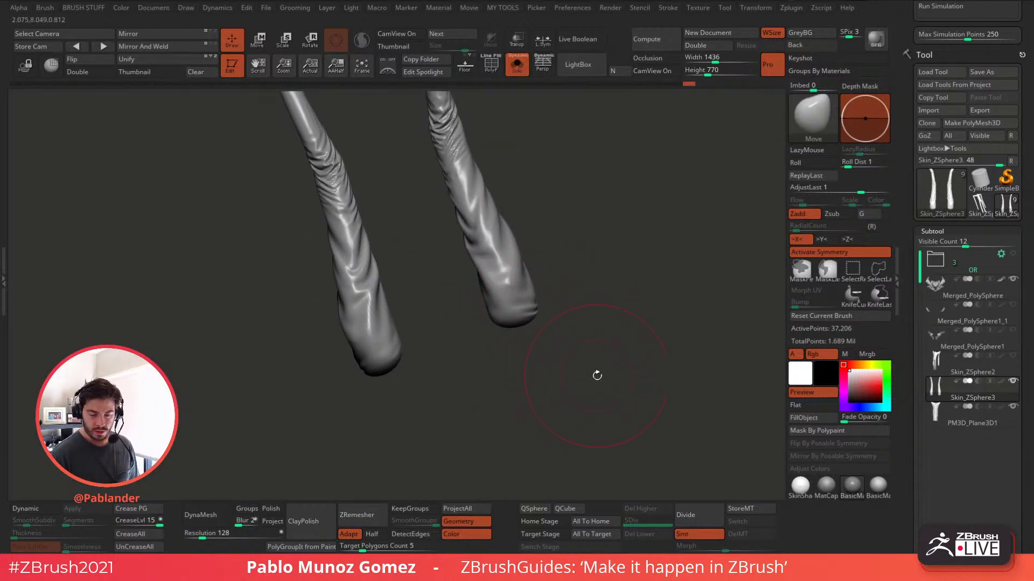
pyautogui.click(881, 303)
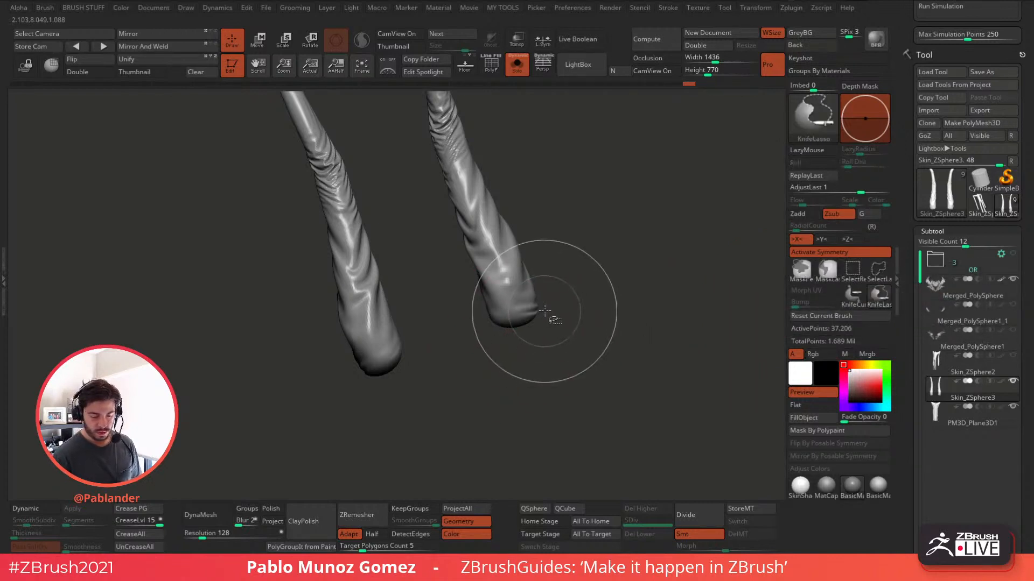
pyautogui.hotkey('ctrl', 'shift')
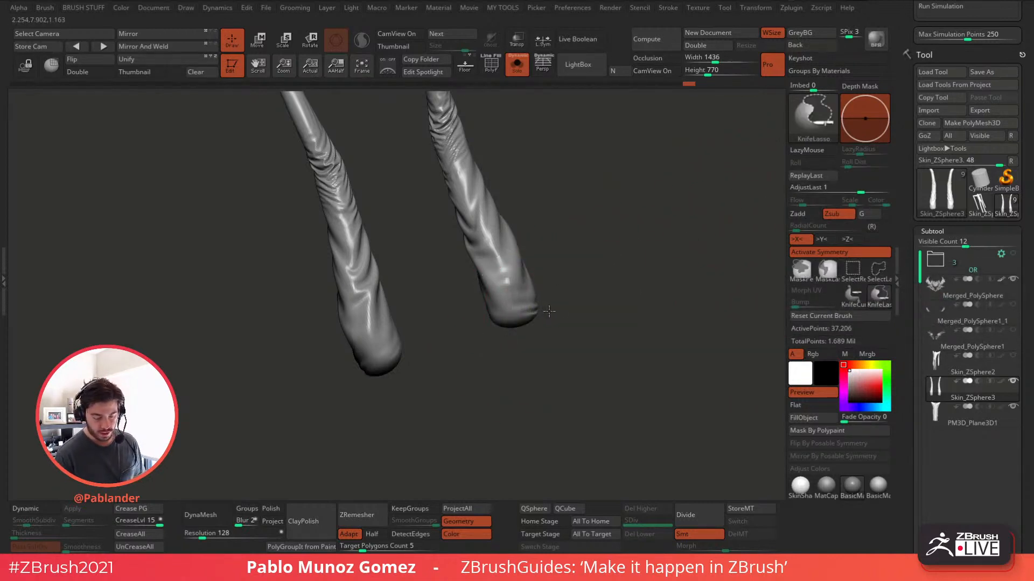
pyautogui.keyDown('ctrl'); pyautogui.keyDown('shift'); pyautogui.moveTo(484, 341); pyautogui.dragTo(486, 342); pyautogui.keyUp('shift'); pyautogui.keyUp('ctrl')
pyautogui.moveTo(571, 336)
pyautogui.mouseDown()
pyautogui.moveTo(614, 301)
pyautogui.moveTo(589, 224)
pyautogui.moveTo(571, 295)
pyautogui.moveTo(586, 283)
pyautogui.moveTo(570, 307)
pyautogui.moveTo(574, 333)
pyautogui.moveTo(606, 344)
pyautogui.moveTo(563, 336)
pyautogui.moveTo(538, 311)
pyautogui.mouseUp()
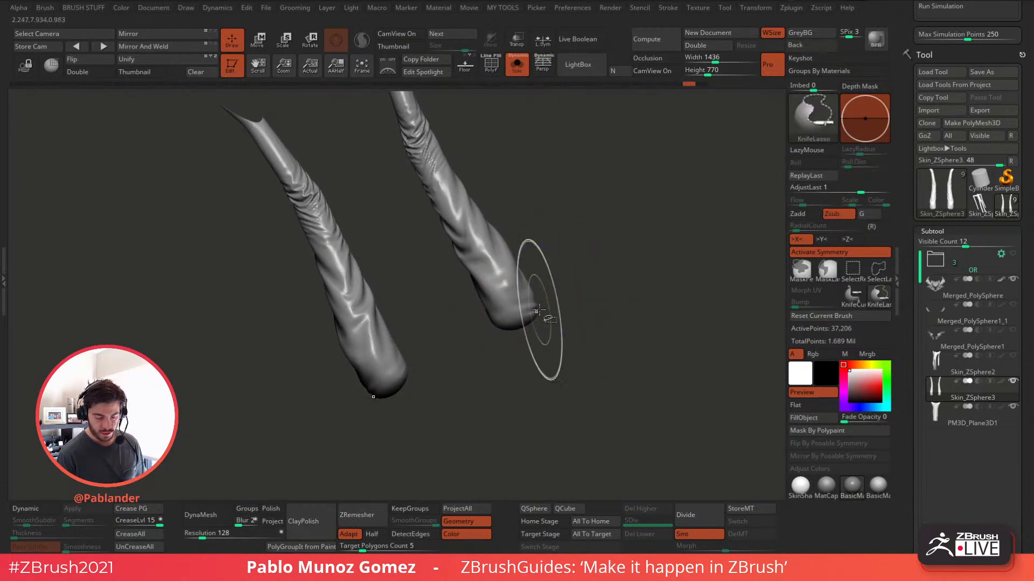
pyautogui.moveTo(489, 347)
pyautogui.keyDown('ctrl'); pyautogui.keyDown('shift'); pyautogui.mouseDown()
pyautogui.moveTo(585, 315)
pyautogui.moveTo(568, 254)
pyautogui.moveTo(579, 336)
pyautogui.moveTo(567, 253)
pyautogui.moveTo(563, 299)
pyautogui.moveTo(583, 299)
pyautogui.moveTo(582, 209)
pyautogui.mouseUp(); pyautogui.keyUp('shift'); pyautogui.keyUp('ctrl')
# - Show the polygroups, hide both sleeve end caps, enable double-sided display, and delete the hidden caps to open the sleeves
pyautogui.hotkey('shift', 'f')
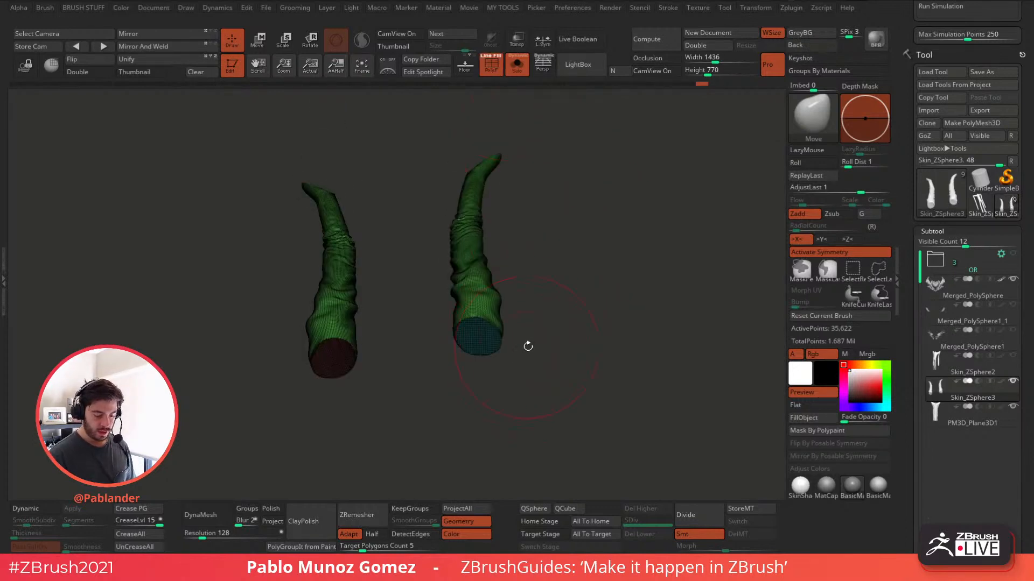
pyautogui.moveTo(528, 346)
pyautogui.mouseDown()
pyautogui.moveTo(506, 340)
pyautogui.moveTo(542, 329)
pyautogui.mouseUp()
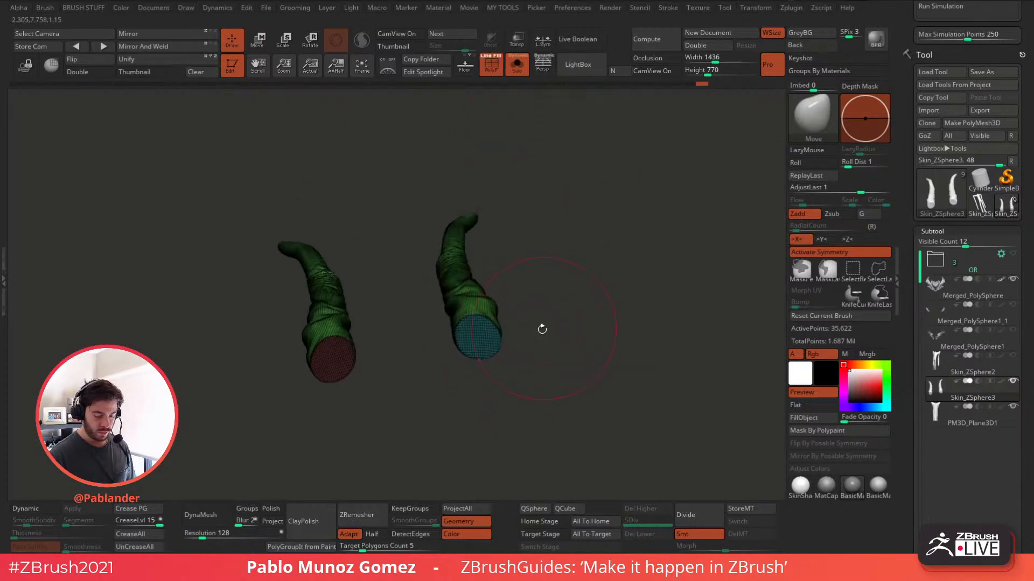
pyautogui.keyDown('ctrl'); pyautogui.keyDown('shift'); pyautogui.click(476, 335); pyautogui.keyUp('shift'); pyautogui.keyUp('ctrl')
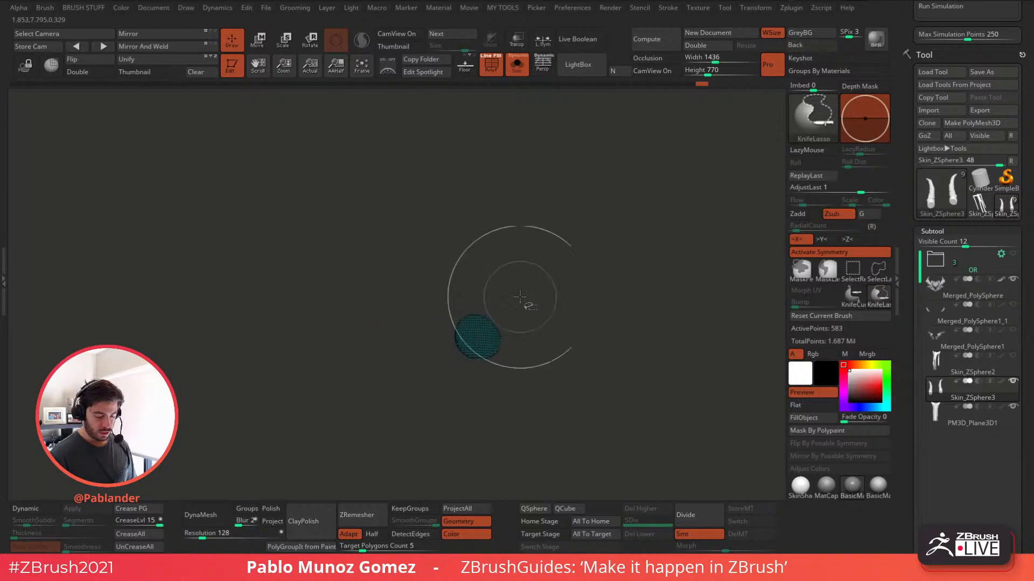
pyautogui.keyDown('ctrl'); pyautogui.keyDown('shift'); pyautogui.click(853, 270); pyautogui.keyUp('shift'); pyautogui.keyUp('ctrl')
pyautogui.keyDown('ctrl'); pyautogui.keyDown('shift'); pyautogui.moveTo(566, 334); pyautogui.dragTo(521, 367); pyautogui.keyUp('shift'); pyautogui.keyUp('ctrl')
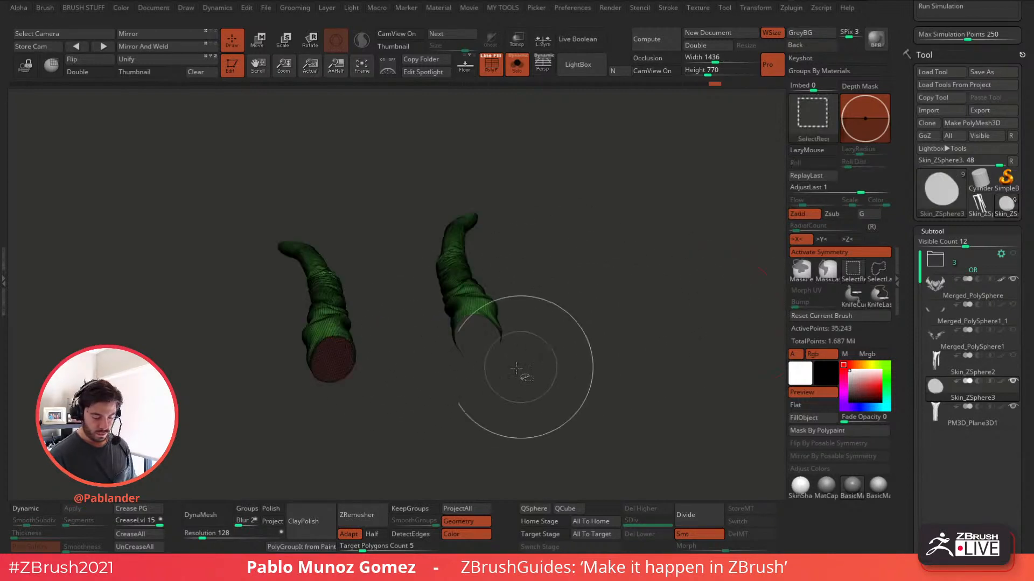
pyautogui.click(88, 72)
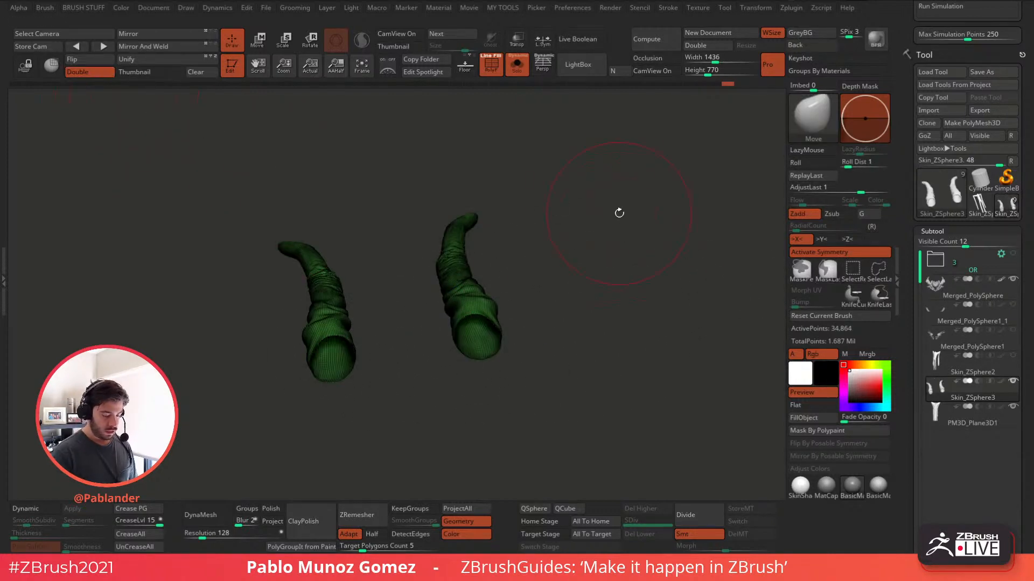
pyautogui.moveTo(619, 213)
pyautogui.mouseDown()
pyautogui.moveTo(622, 291)
pyautogui.moveTo(604, 247)
pyautogui.moveTo(607, 296)
pyautogui.moveTo(609, 162)
pyautogui.moveTo(605, 201)
pyautogui.mouseUp()
pyautogui.press('2')
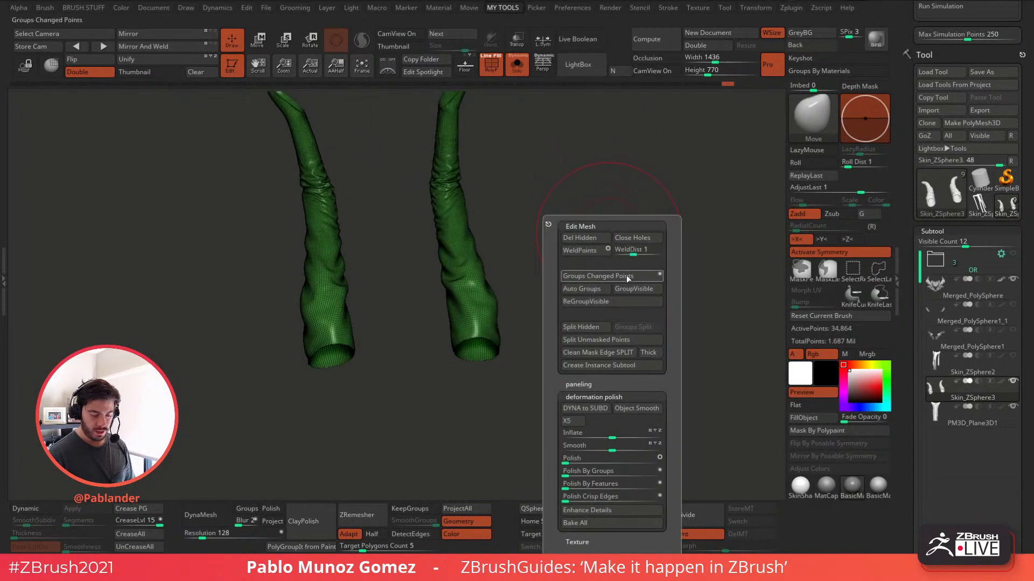
pyautogui.click(592, 238)
# - Turn off the wireframe display and adjust the open lower ends of the sleeves with the Move brush
pyautogui.keyDown('shift'); pyautogui.moveTo(558, 244); pyautogui.dragTo(594, 276); pyautogui.keyUp('shift')
pyautogui.click(490, 71)
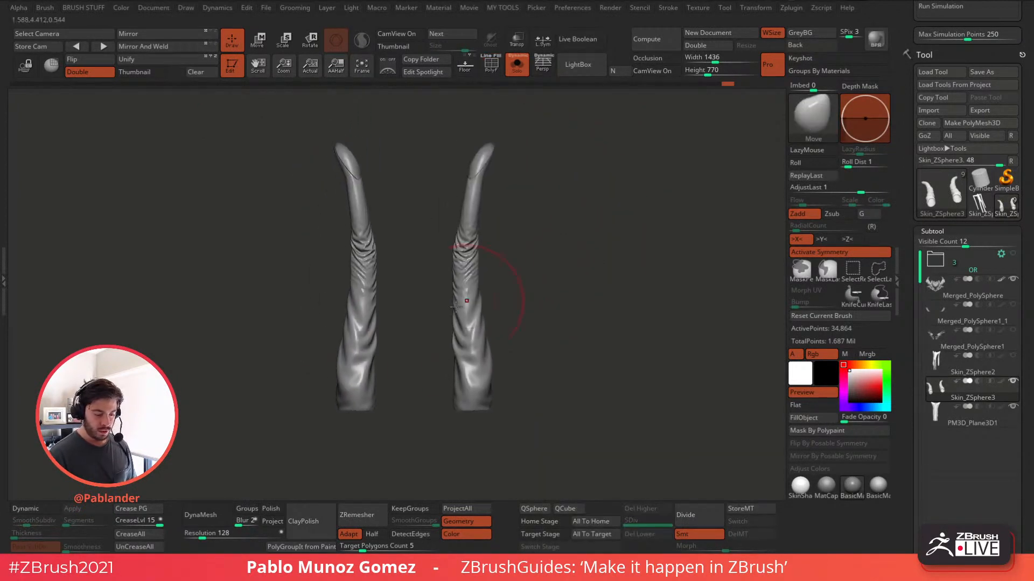
pyautogui.moveTo(483, 415); pyautogui.dragTo(517, 367)
pyautogui.moveTo(576, 245); pyautogui.dragTo(581, 238)
pyautogui.press('space')
pyautogui.moveTo(582, 238)
pyautogui.mouseDown()
pyautogui.moveTo(607, 300)
pyautogui.moveTo(574, 281)
pyautogui.mouseUp()
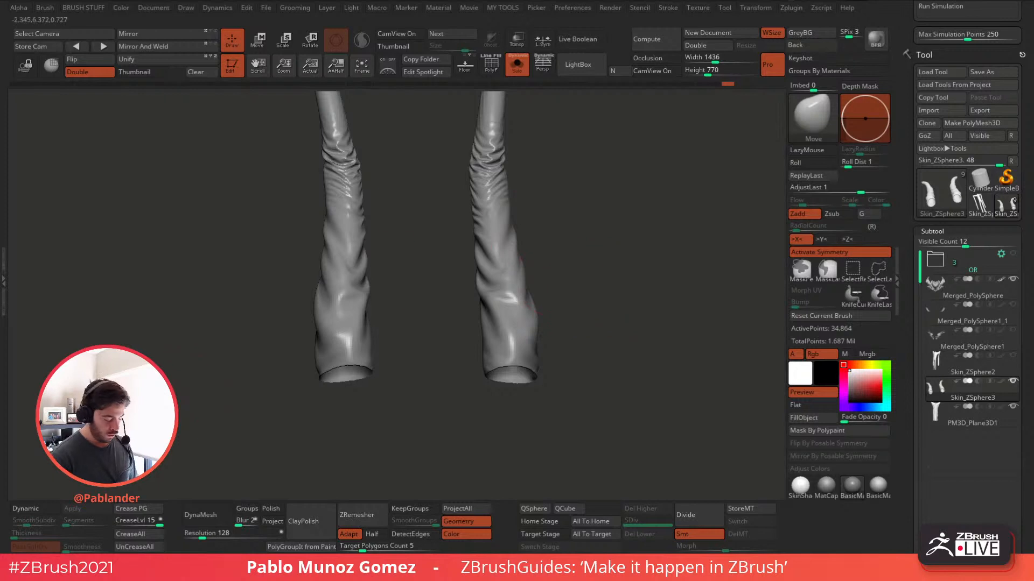
# - Enable Dynamic Subdiv on the sleeves and set its Thickness to 0.01922
pyautogui.click(38, 513)
pyautogui.keyDown('alt'); pyautogui.moveTo(422, 300); pyautogui.dragTo(425, 337); pyautogui.keyUp('alt')
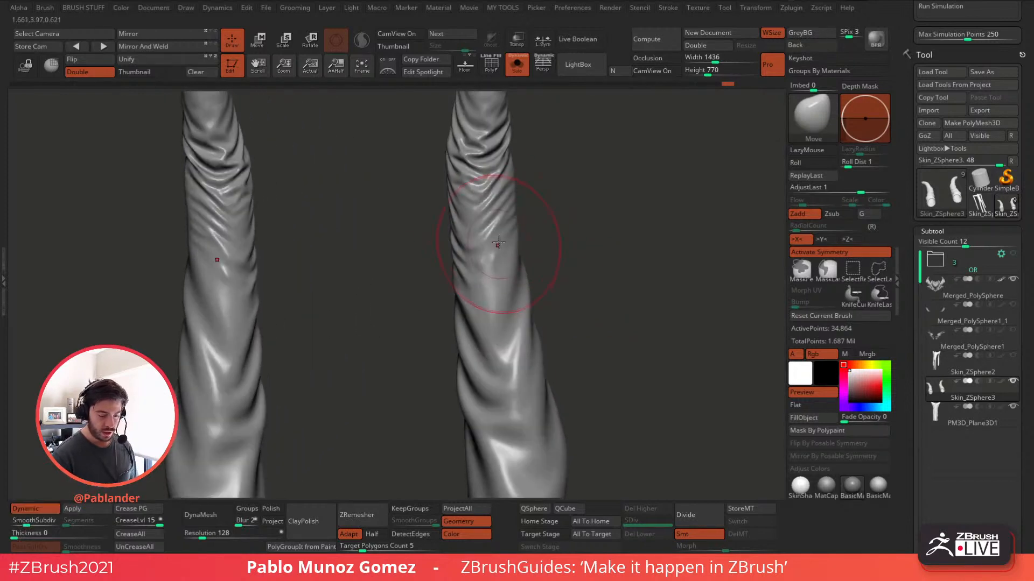
pyautogui.keyDown('alt'); pyautogui.moveTo(447, 437); pyautogui.dragTo(544, 261); pyautogui.keyUp('alt')
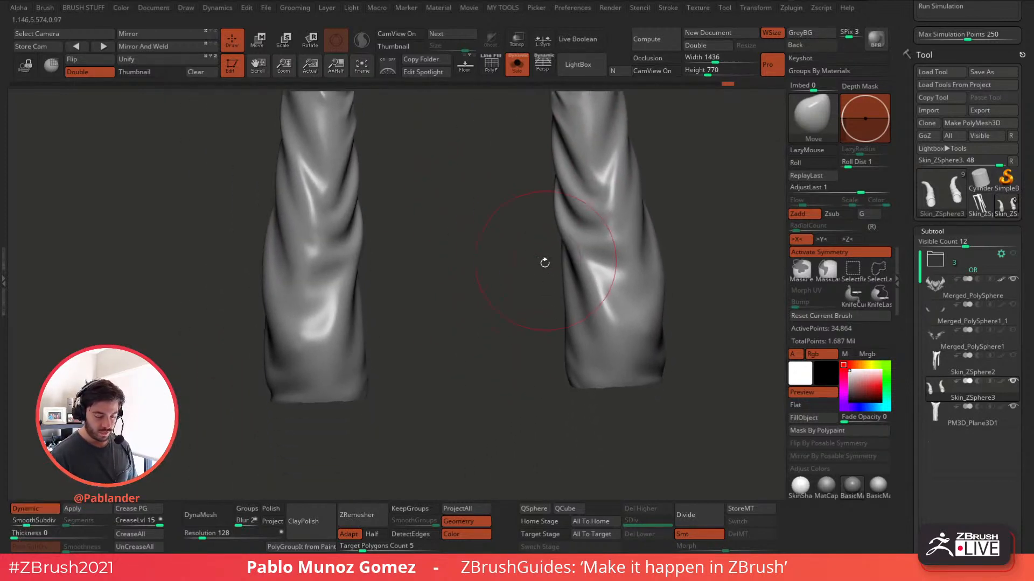
pyautogui.moveTo(417, 405); pyautogui.dragTo(410, 339)
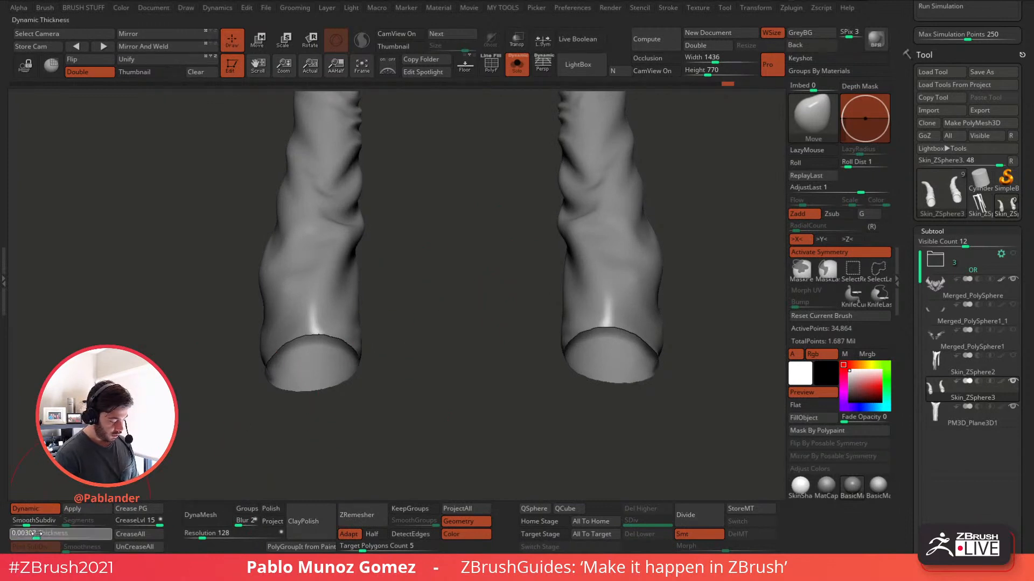
pyautogui.moveTo(22, 534); pyautogui.dragTo(50, 534)
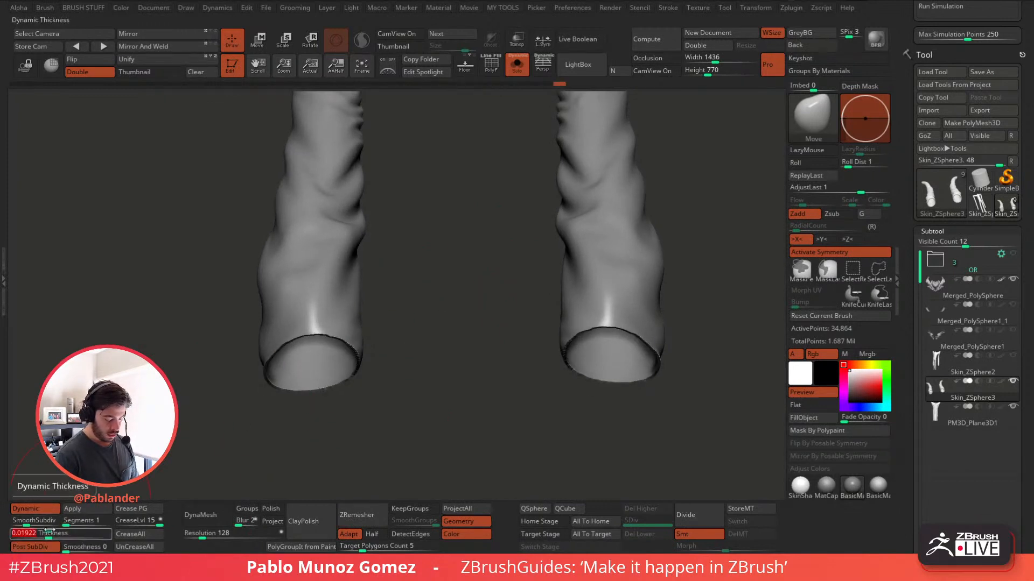
pyautogui.moveTo(665, 228); pyautogui.dragTo(561, 376)
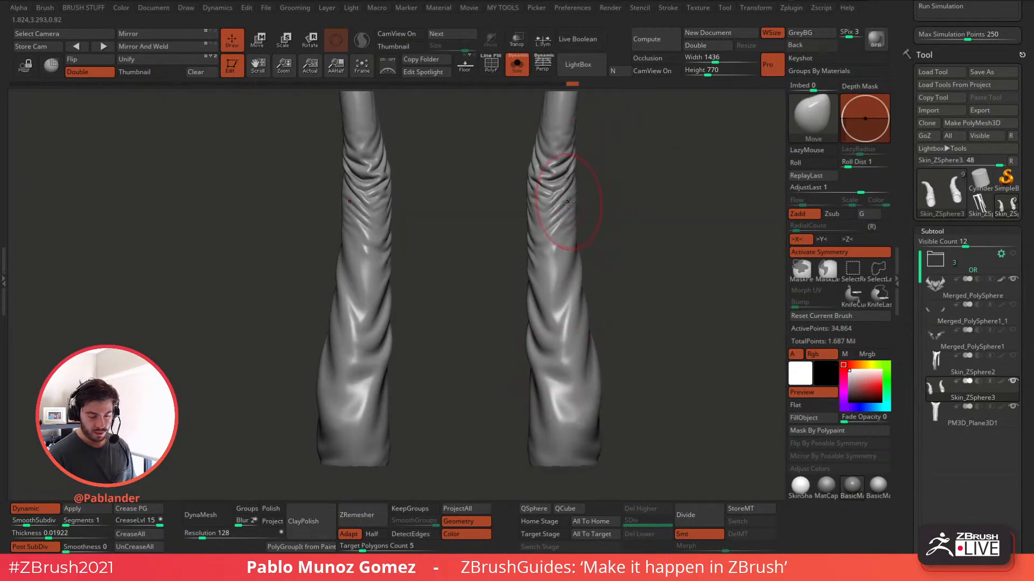
# - Open the sleeves' full Dynamic Subdiv settings and set Thickness to 0.05967
pyautogui.moveTo(909, 296); pyautogui.dragTo(915, 175)
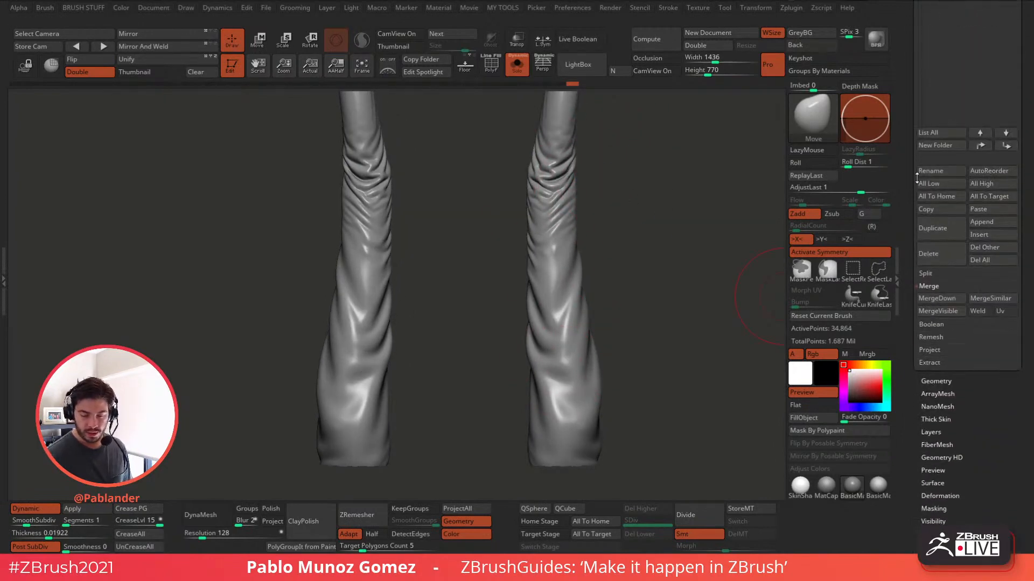
pyautogui.moveTo(967, 402); pyautogui.dragTo(960, 340)
pyautogui.click(960, 324)
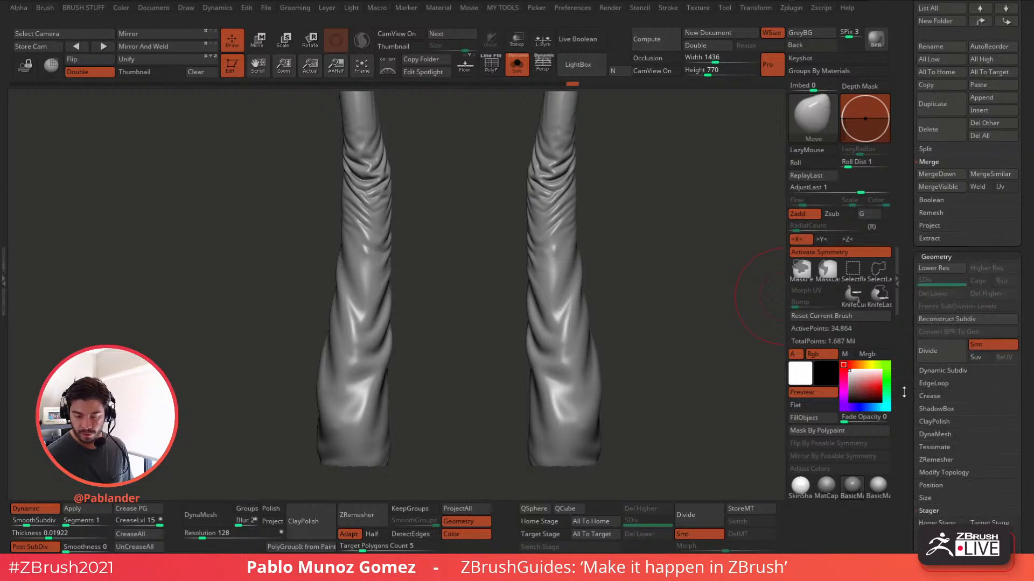
pyautogui.click(943, 195)
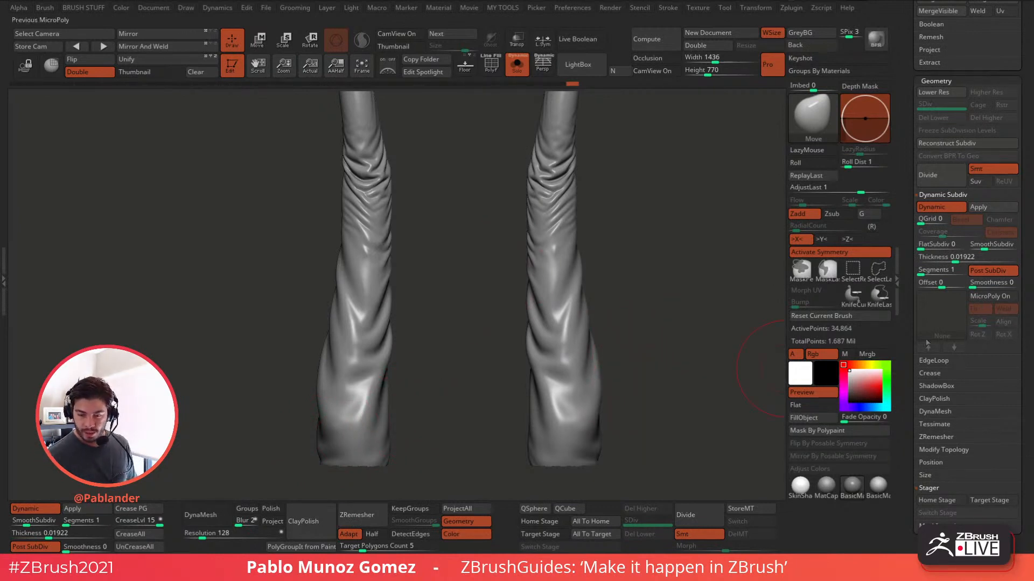
pyautogui.moveTo(953, 257)
pyautogui.mouseDown()
pyautogui.moveTo(943, 258)
pyautogui.moveTo(964, 258)
pyautogui.mouseUp()
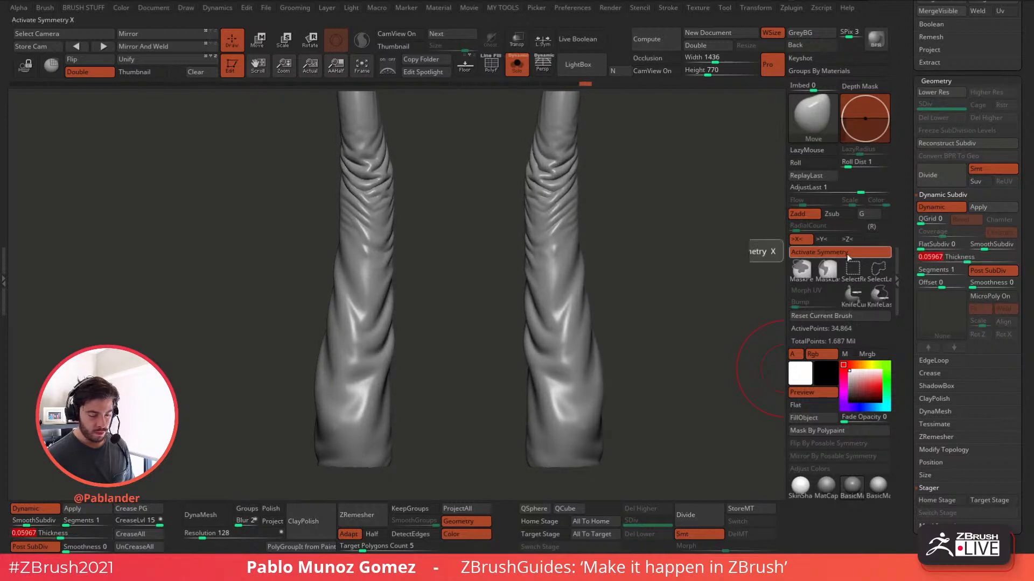
pyautogui.moveTo(565, 207); pyautogui.dragTo(570, 220, button='right')
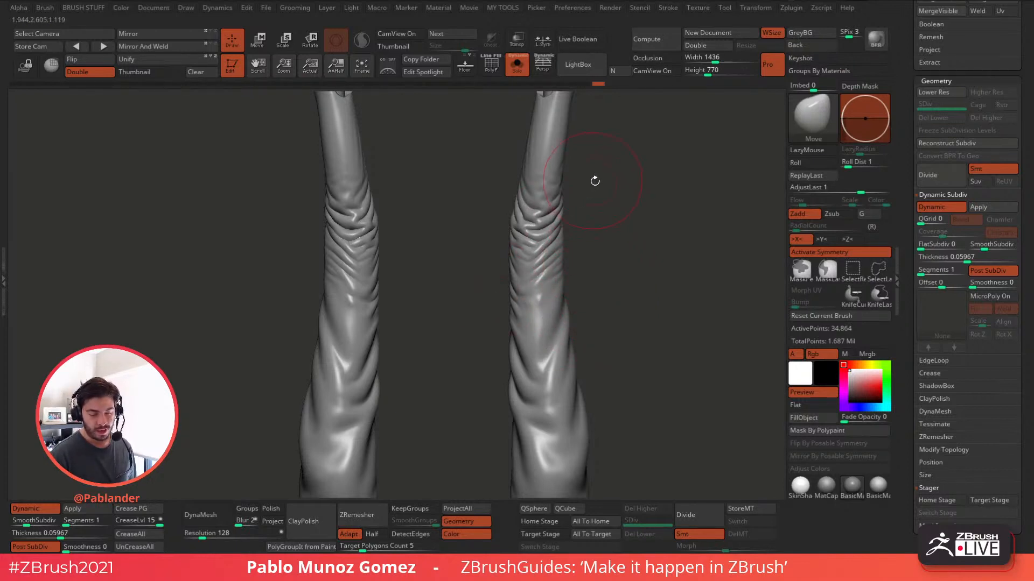
# - Try shifting the Dynamic Subdiv thickness Offset on the sleeves and return it to 0
pyautogui.moveTo(596, 180); pyautogui.dragTo(593, 230, button='right')
pyautogui.moveTo(600, 279)
pyautogui.mouseDown(button='right')
pyautogui.moveTo(609, 258)
pyautogui.moveTo(576, 178)
pyautogui.mouseUp(button='right')
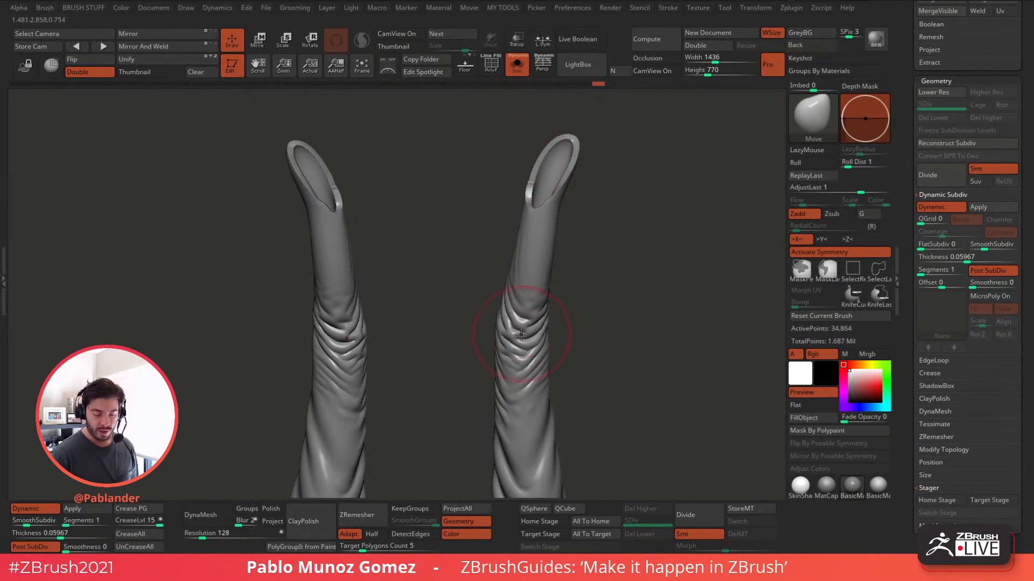
pyautogui.moveTo(584, 324); pyautogui.dragTo(587, 291)
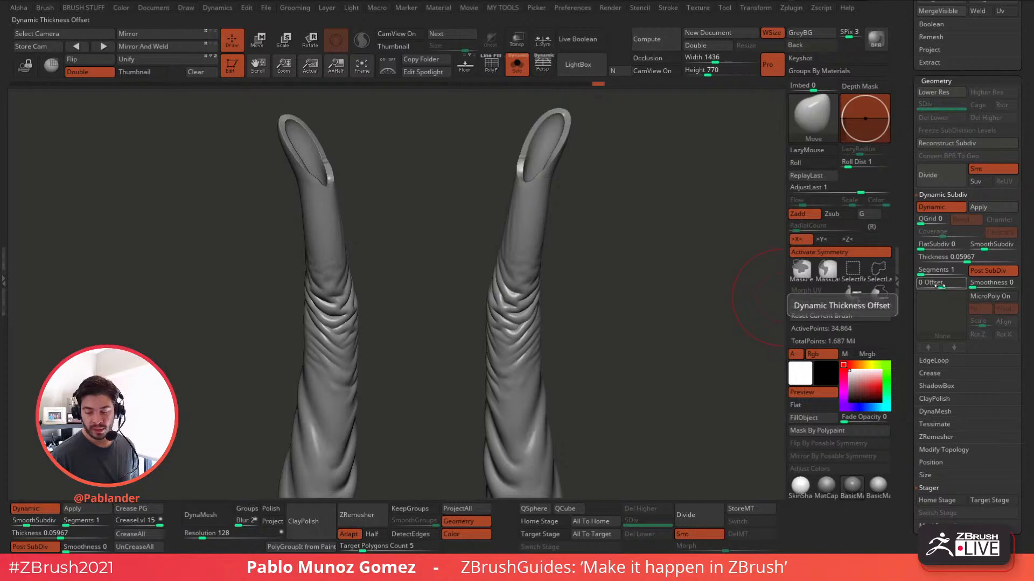
pyautogui.moveTo(940, 286); pyautogui.dragTo(917, 291)
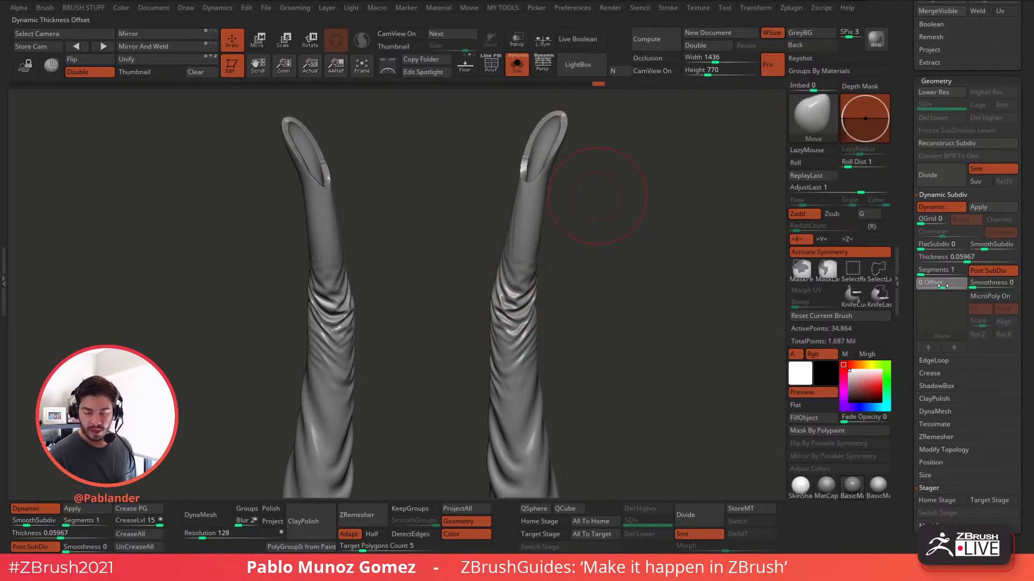
# - Reduce the sleeves' Dynamic Subdiv Thickness to 0.02
pyautogui.moveTo(964, 257)
pyautogui.mouseDown()
pyautogui.moveTo(948, 258)
pyautogui.moveTo(955, 259)
pyautogui.mouseUp()
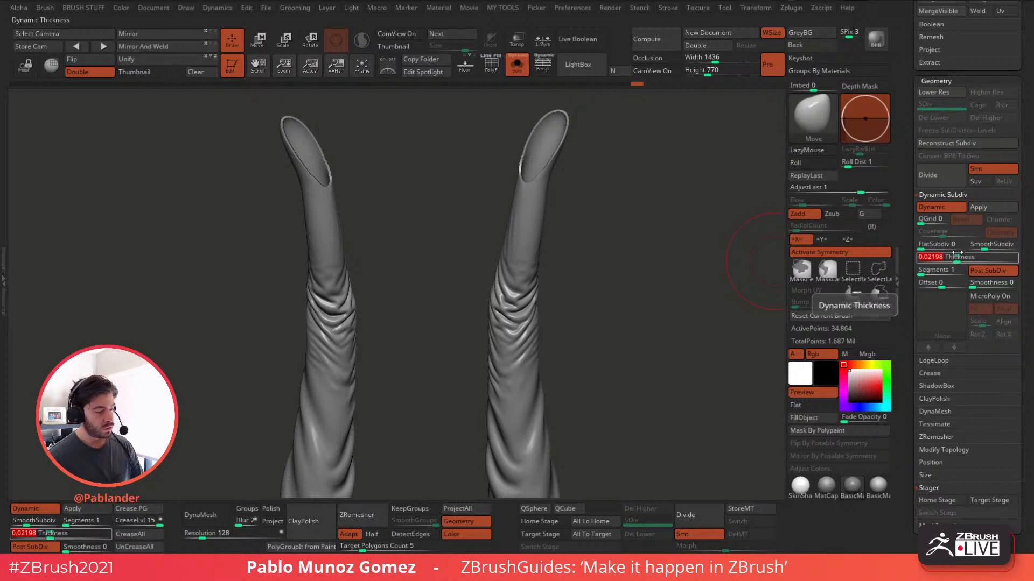
pyautogui.write('02')
pyautogui.press('Return')
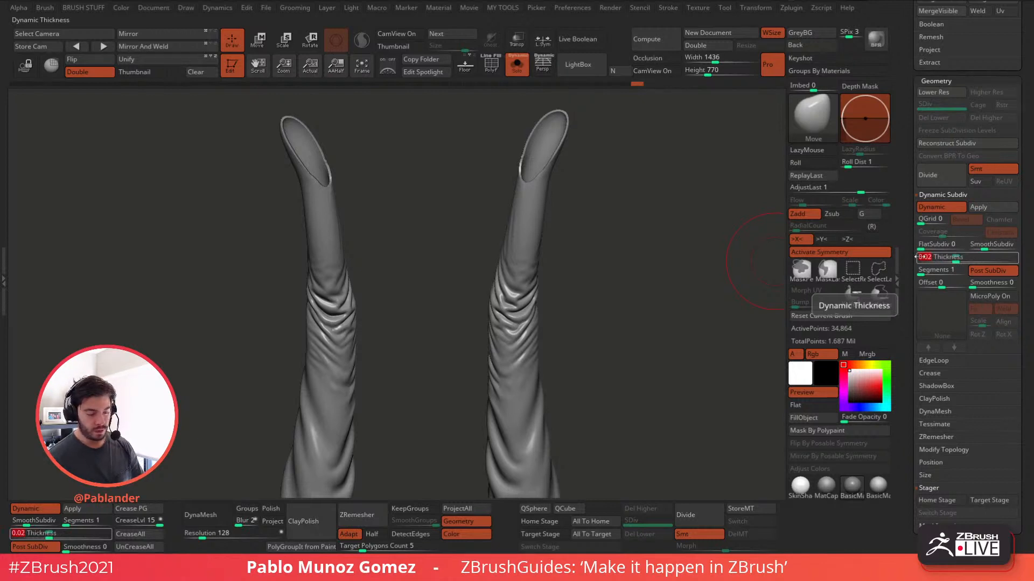
# - Display the wireframe and inspect the thickened rims at the sleeves' open lower ends
pyautogui.moveTo(631, 272)
pyautogui.mouseDown()
pyautogui.moveTo(589, 237)
pyautogui.moveTo(611, 249)
pyautogui.moveTo(600, 221)
pyautogui.moveTo(599, 330)
pyautogui.moveTo(572, 279)
pyautogui.moveTo(542, 353)
pyautogui.moveTo(473, 295)
pyautogui.moveTo(528, 420)
pyautogui.moveTo(536, 281)
pyautogui.moveTo(522, 283)
pyautogui.mouseUp()
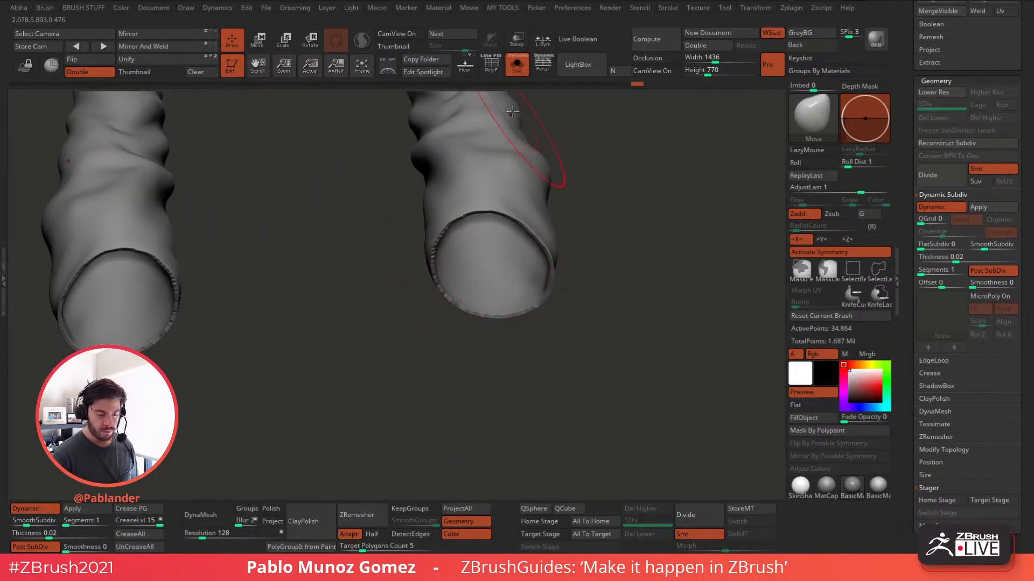
pyautogui.click(491, 64)
pyautogui.moveTo(592, 161); pyautogui.dragTo(499, 296)
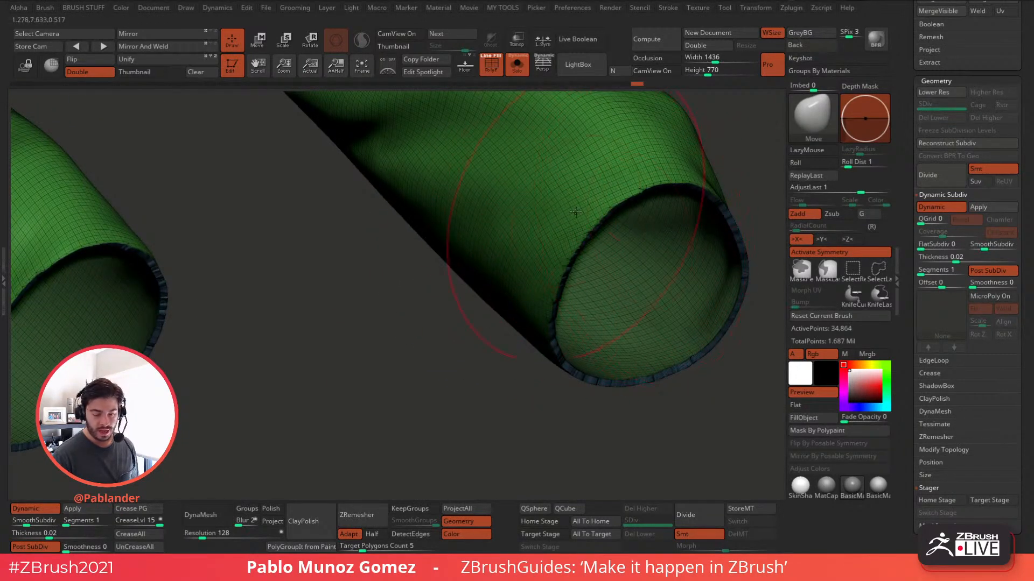
pyautogui.moveTo(575, 213); pyautogui.dragTo(611, 230)
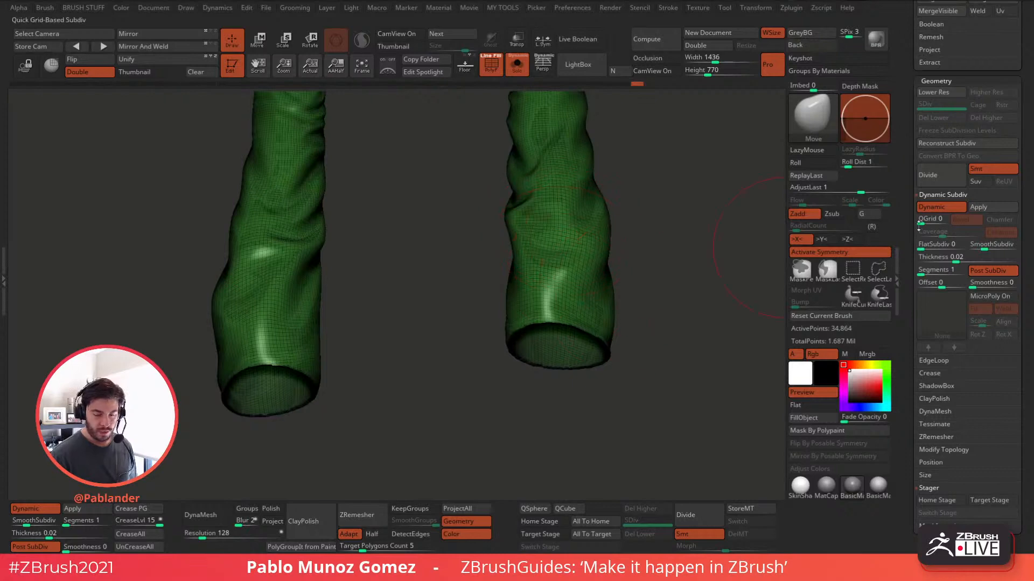
# - Turn off Dynamic Subdiv on the sleeves, hide the wireframe, and return to the subtool list
pyautogui.click(931, 207)
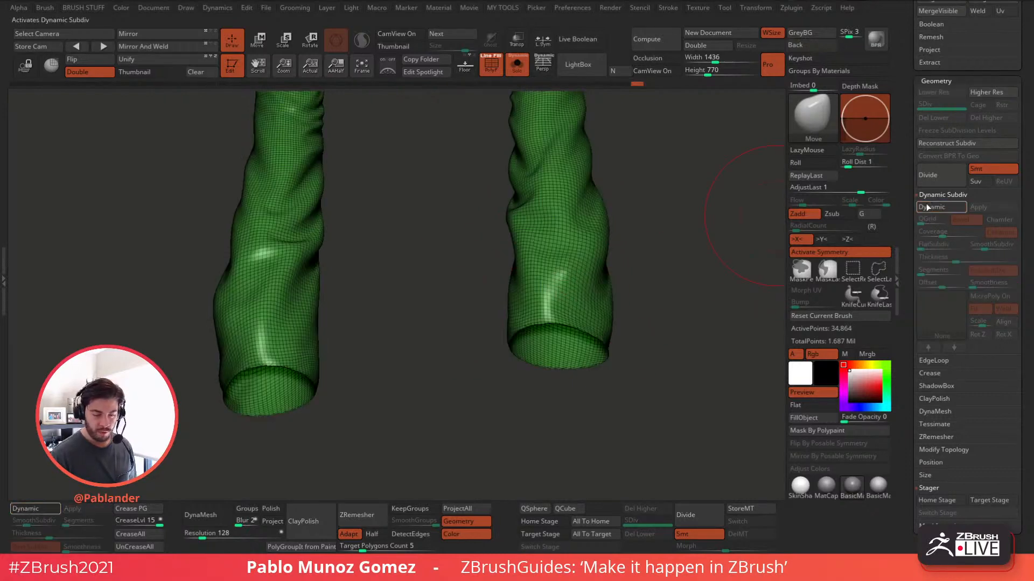
pyautogui.click(515, 64)
pyautogui.click(518, 69)
pyautogui.click(499, 68)
pyautogui.keyDown('alt'); pyautogui.moveTo(637, 167); pyautogui.dragTo(598, 215); pyautogui.keyUp('alt')
pyautogui.scroll(10, 908, 151)
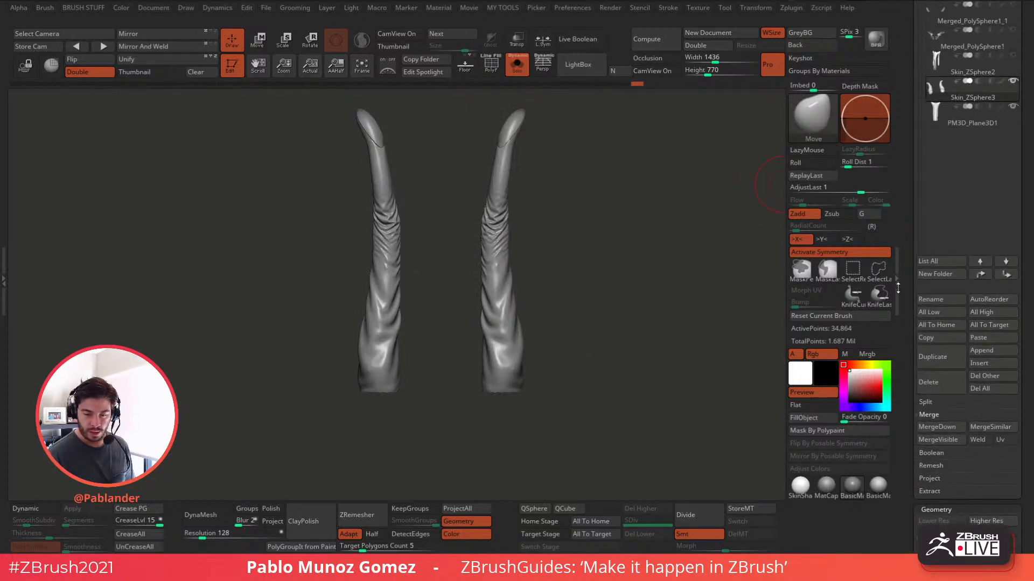
pyautogui.moveTo(732, 167); pyautogui.dragTo(630, 271)
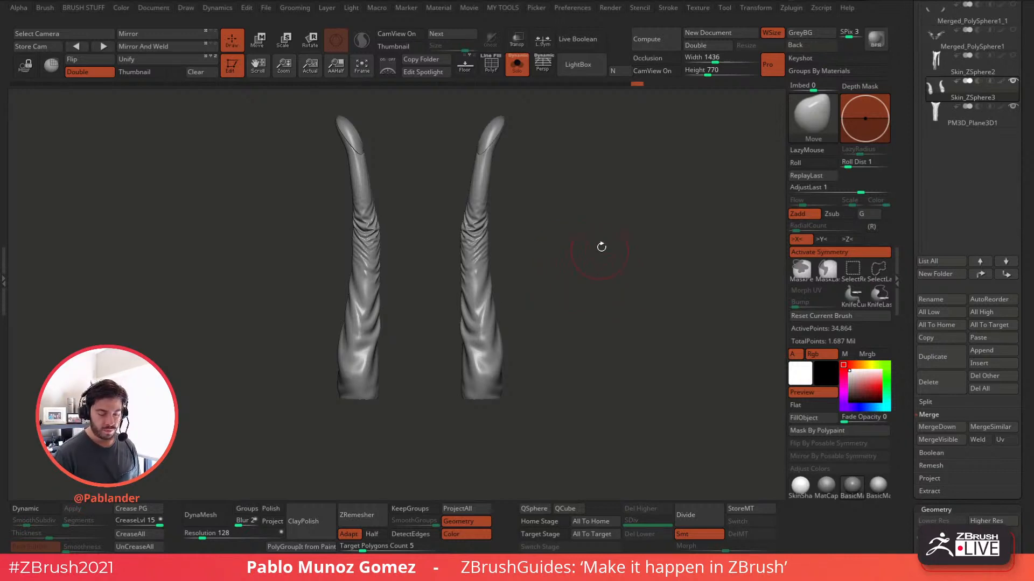
pyautogui.press('space')
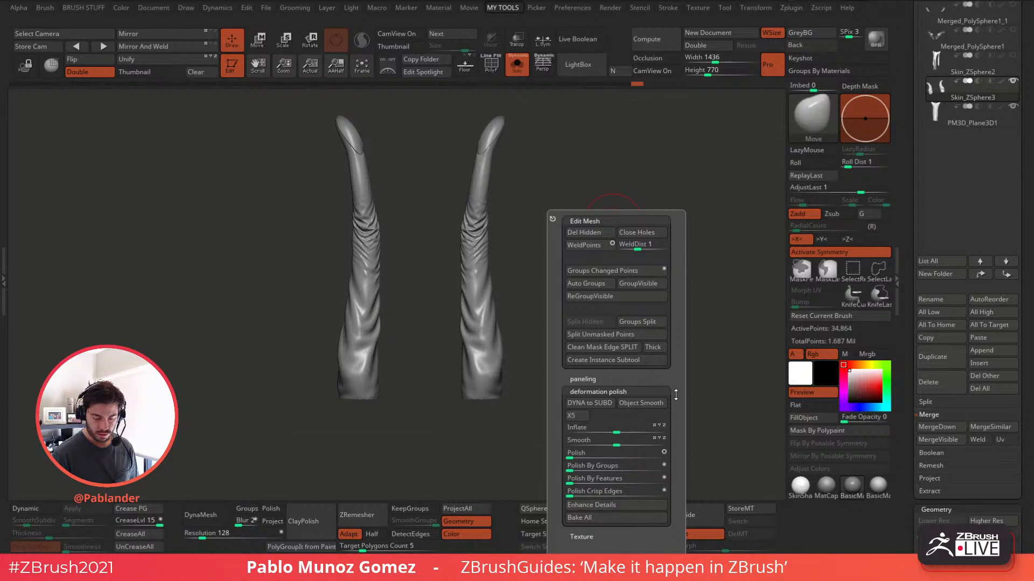
pyautogui.moveTo(674, 400); pyautogui.dragTo(673, 363)
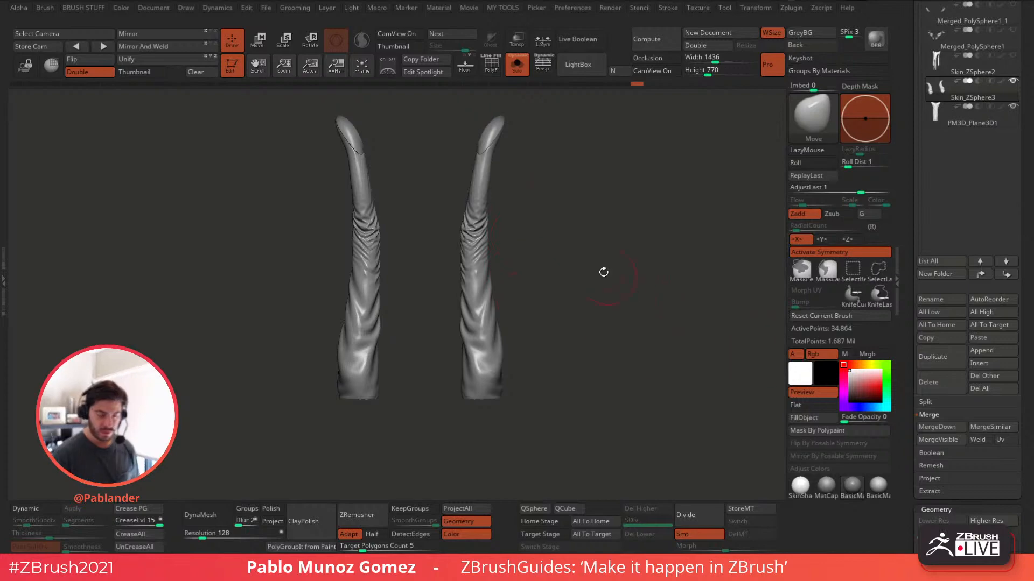
# - Examine the isolated sleeves with and without the wireframe, checking the folds and the cuff ends from several angles
pyautogui.click(491, 64)
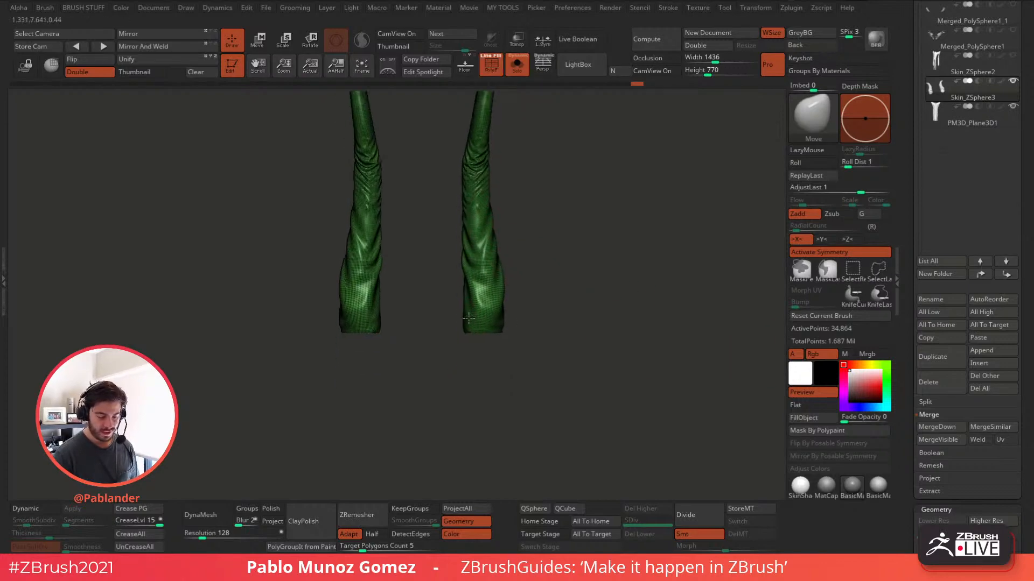
pyautogui.keyDown('alt'); pyautogui.moveTo(468, 319); pyautogui.dragTo(476, 265, button='right'); pyautogui.keyUp('alt')
pyautogui.keyDown('ctrl'); pyautogui.moveTo(476, 266); pyautogui.dragTo(537, 439, button='right'); pyautogui.keyUp('ctrl')
pyautogui.moveTo(539, 322); pyautogui.dragTo(516, 334, button='right')
pyautogui.keyDown('ctrl'); pyautogui.moveTo(517, 334); pyautogui.dragTo(514, 272, button='right'); pyautogui.keyUp('ctrl')
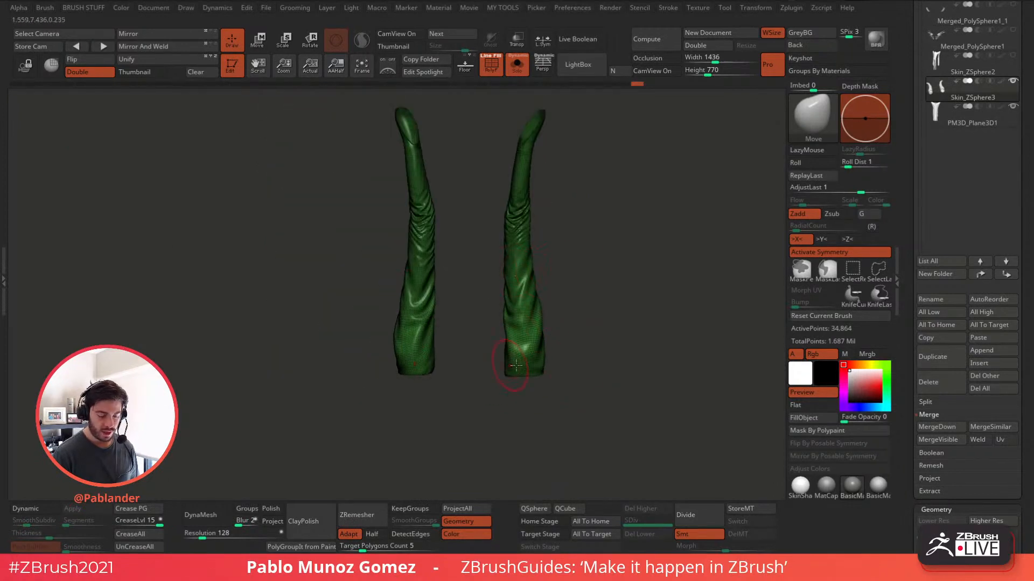
pyautogui.keyDown('shift'); pyautogui.moveTo(584, 364); pyautogui.dragTo(591, 358, button='right'); pyautogui.keyUp('shift')
pyautogui.click(491, 70)
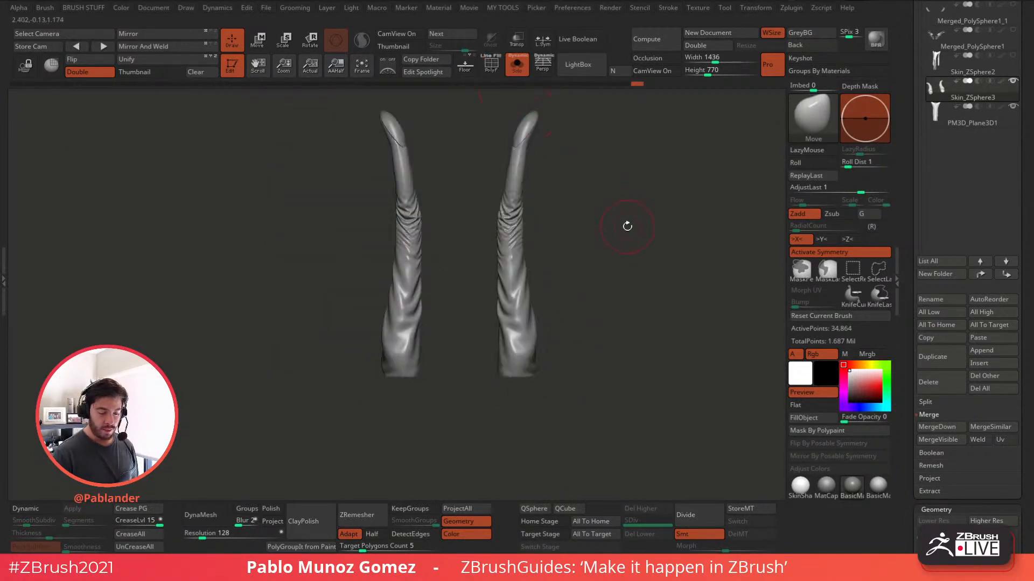
pyautogui.keyDown('alt'); pyautogui.moveTo(642, 212); pyautogui.dragTo(614, 216, button='right'); pyautogui.keyUp('alt')
pyautogui.press('space')
pyautogui.click(626, 365)
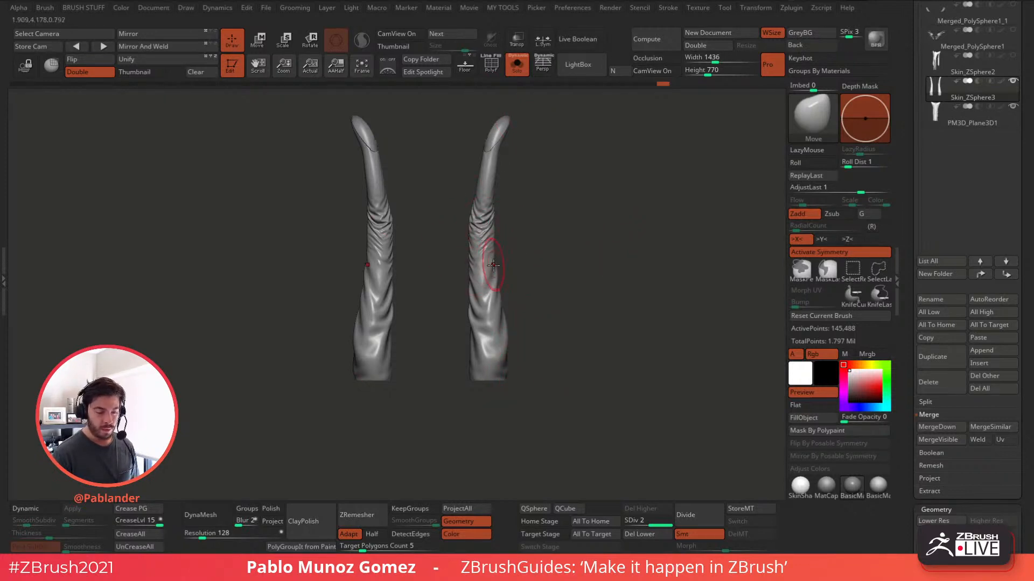
# - Compare the sleeves' wireframe at subdivision levels 1 and 2, both isolated and alongside the robe
pyautogui.click(493, 72)
pyautogui.moveTo(530, 205)
pyautogui.keyDown('alt'); pyautogui.mouseDown()
pyautogui.moveTo(515, 334)
pyautogui.moveTo(537, 273)
pyautogui.moveTo(535, 310)
pyautogui.moveTo(531, 286)
pyautogui.moveTo(495, 256)
pyautogui.moveTo(492, 228)
pyautogui.mouseUp(); pyautogui.keyUp('alt')
pyautogui.keyDown('alt'); pyautogui.moveTo(500, 291); pyautogui.dragTo(561, 214); pyautogui.keyUp('alt')
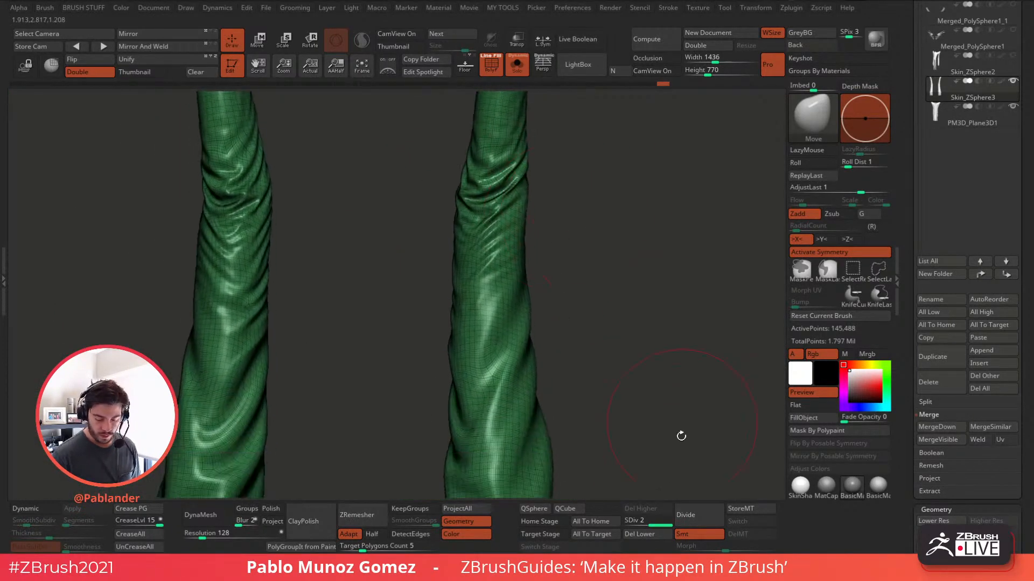
pyautogui.click(635, 522)
pyautogui.keyDown('ctrl'); pyautogui.moveTo(593, 304); pyautogui.dragTo(576, 232, button='right'); pyautogui.keyUp('ctrl')
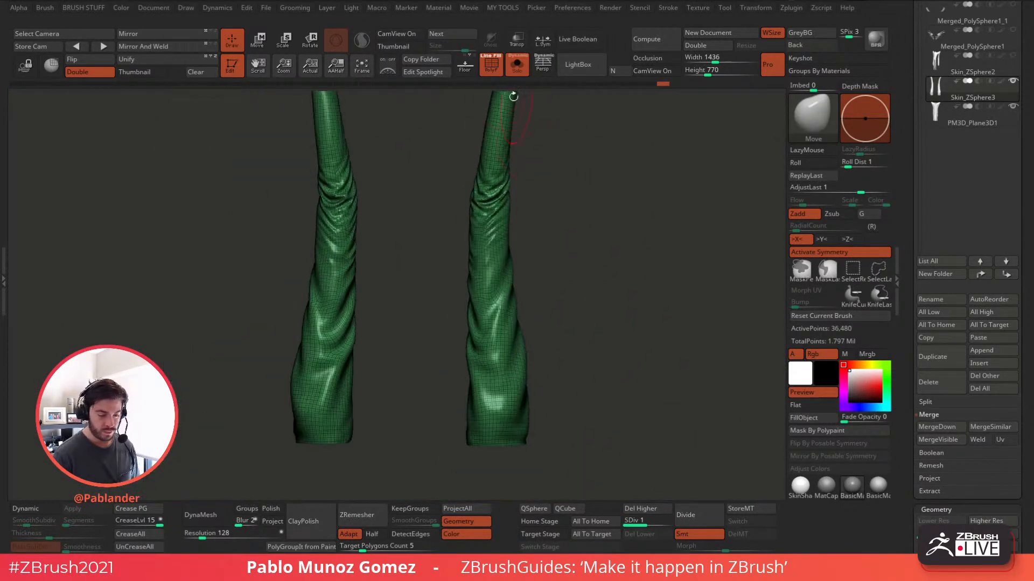
pyautogui.click(517, 66)
pyautogui.moveTo(514, 415)
pyautogui.keyDown('alt'); pyautogui.mouseDown(button='right')
pyautogui.moveTo(515, 306)
pyautogui.moveTo(535, 445)
pyautogui.moveTo(565, 329)
pyautogui.mouseUp(button='right'); pyautogui.keyUp('alt')
pyautogui.keyDown('ctrl'); pyautogui.moveTo(615, 372); pyautogui.dragTo(608, 323, button='right'); pyautogui.keyUp('ctrl')
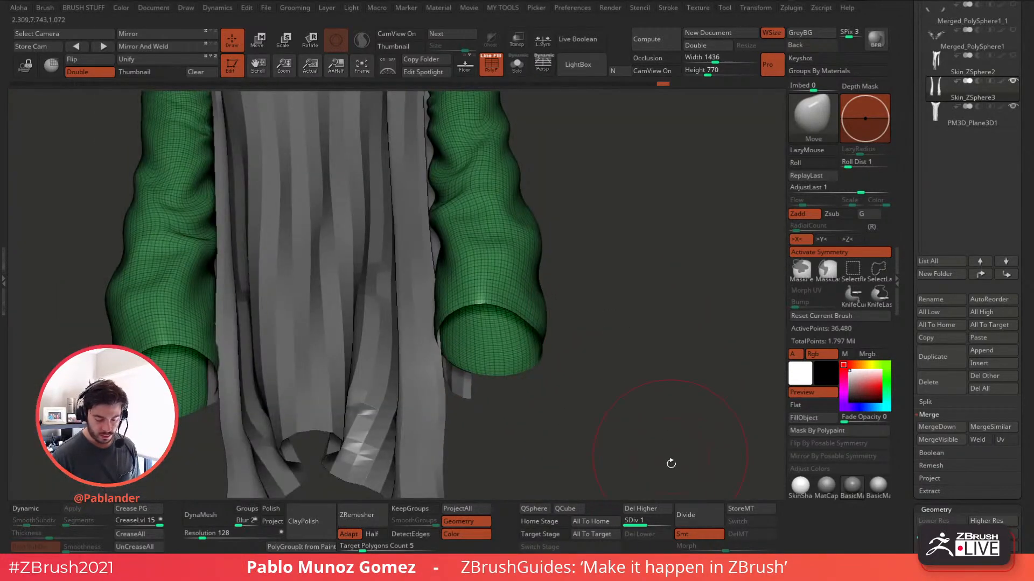
pyautogui.click(660, 522)
pyautogui.moveTo(630, 407); pyautogui.dragTo(614, 353, button='right')
pyautogui.moveTo(613, 353); pyautogui.dragTo(606, 363, button='right')
# - Hide the wireframe, isolate the sleeves and delete their higher subdivision level, keeping only level 1
pyautogui.click(491, 64)
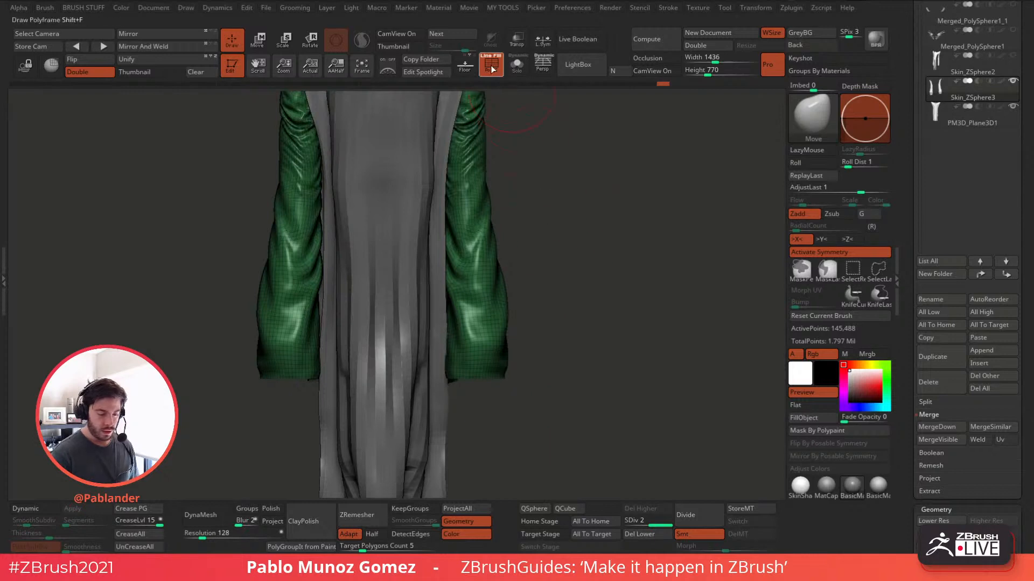
pyautogui.click(517, 64)
pyautogui.moveTo(561, 245); pyautogui.dragTo(568, 255)
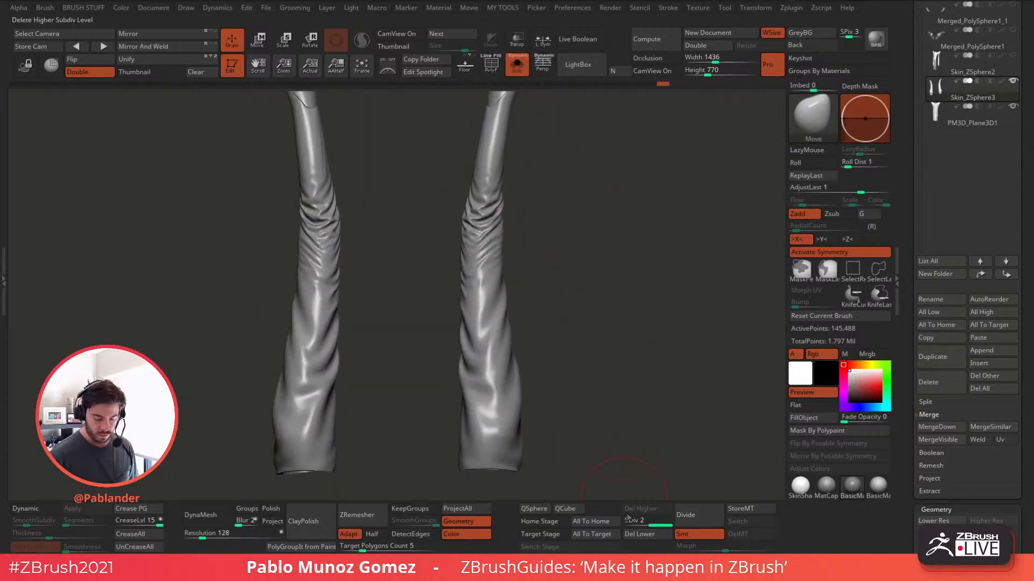
pyautogui.click(632, 521)
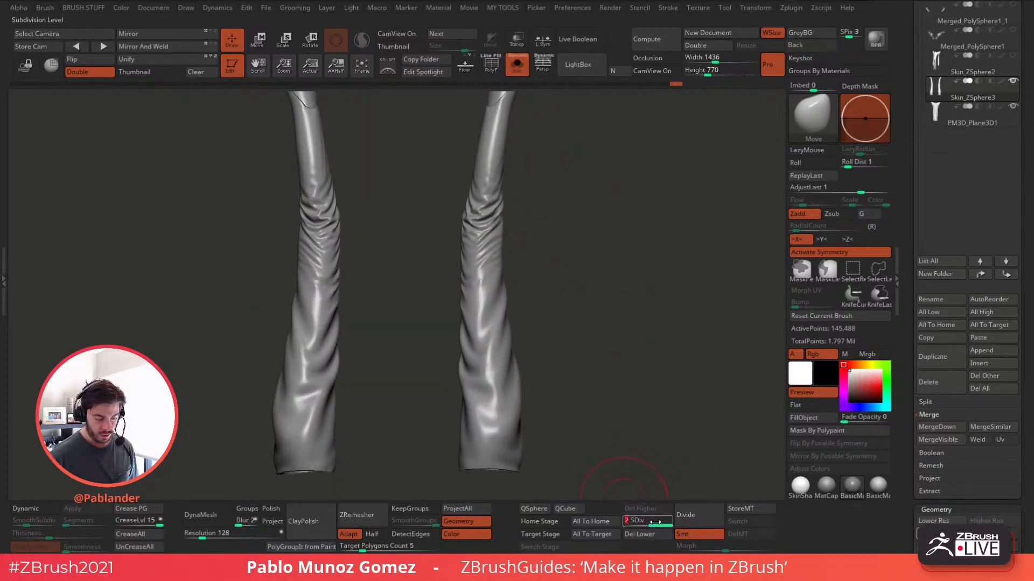
pyautogui.click(646, 509)
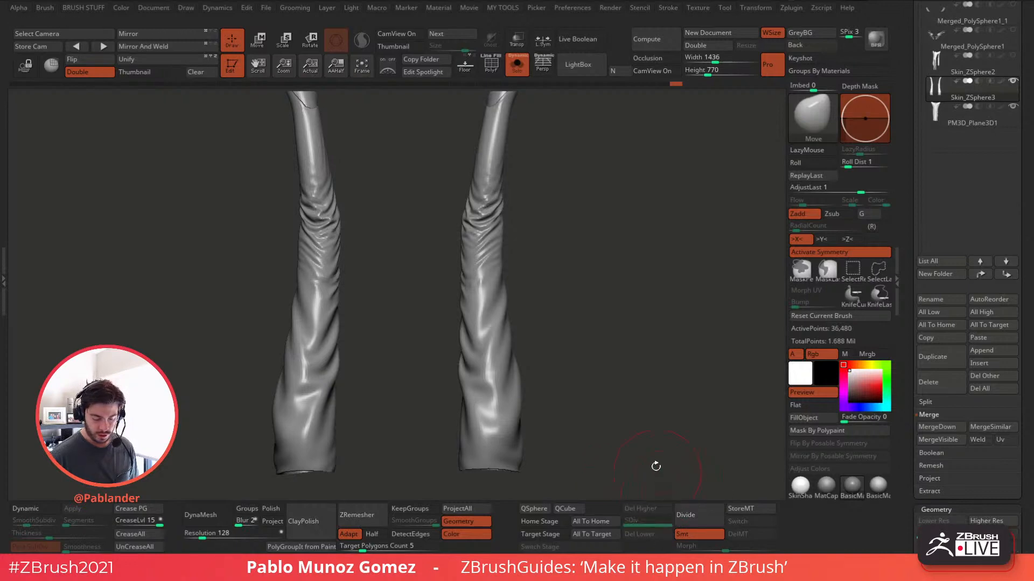
# - Turn on Dynamic Subdiv for the sleeves and set their dynamic thickness to 0.01151
pyautogui.moveTo(633, 379); pyautogui.dragTo(617, 295)
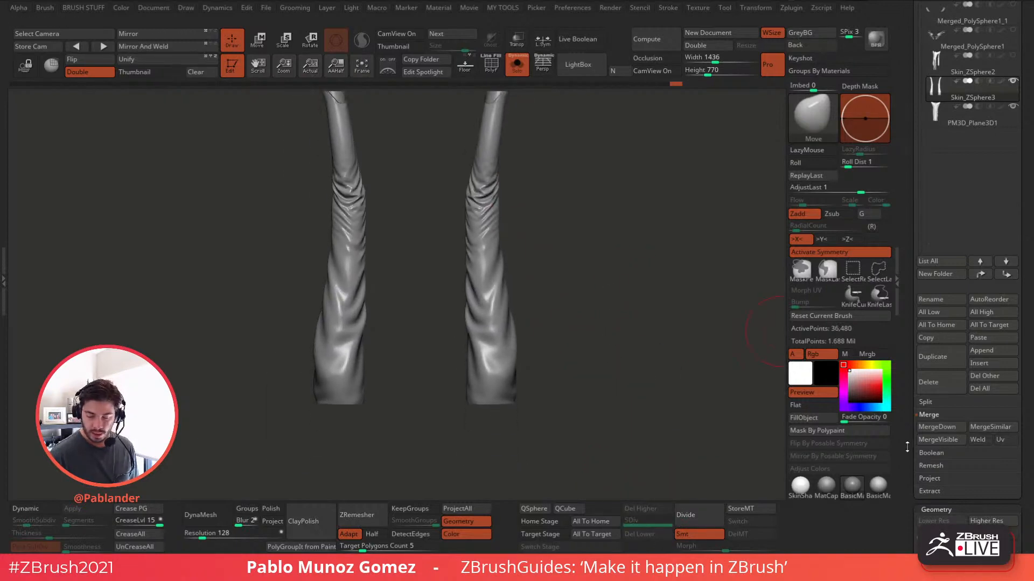
pyautogui.scroll(-6, 957, 343)
pyautogui.click(942, 277)
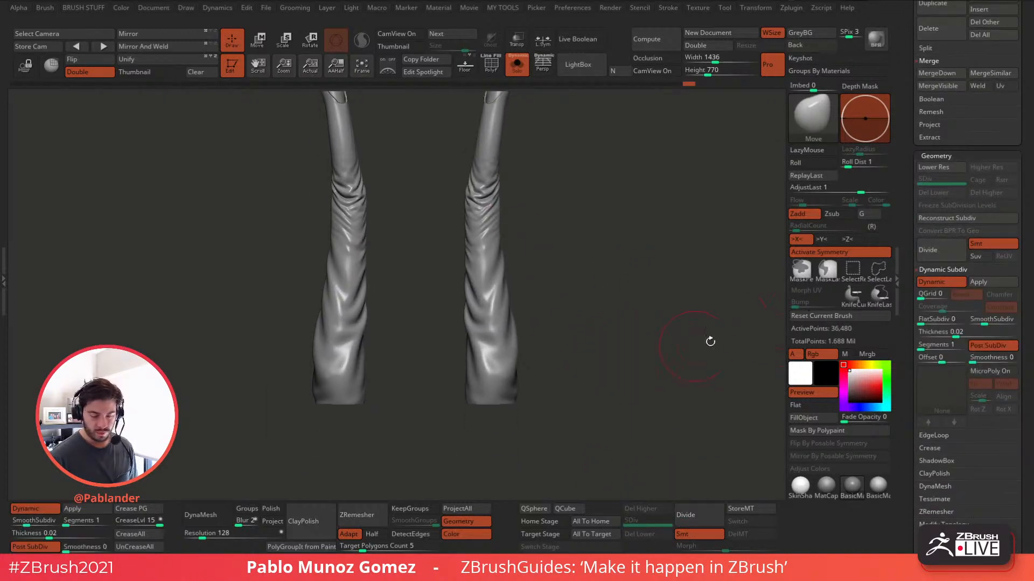
pyautogui.moveTo(710, 341); pyautogui.dragTo(544, 246)
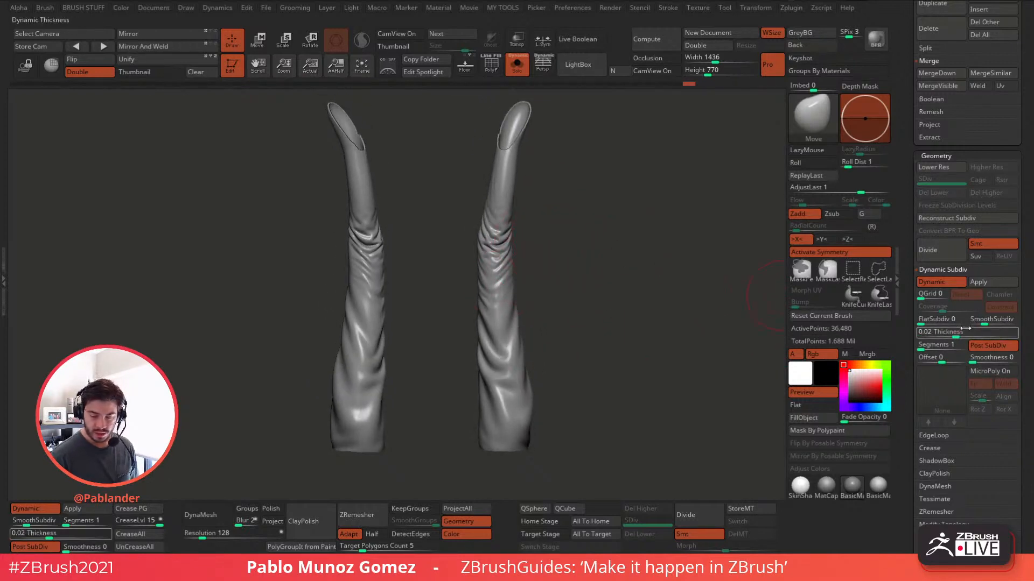
pyautogui.moveTo(960, 333); pyautogui.dragTo(951, 335)
# - Examine the cuff opening's thickness up close, using the wireframe and the SkinShade material
pyautogui.moveTo(630, 347); pyautogui.dragTo(605, 286)
pyautogui.moveTo(547, 331); pyautogui.dragTo(528, 265)
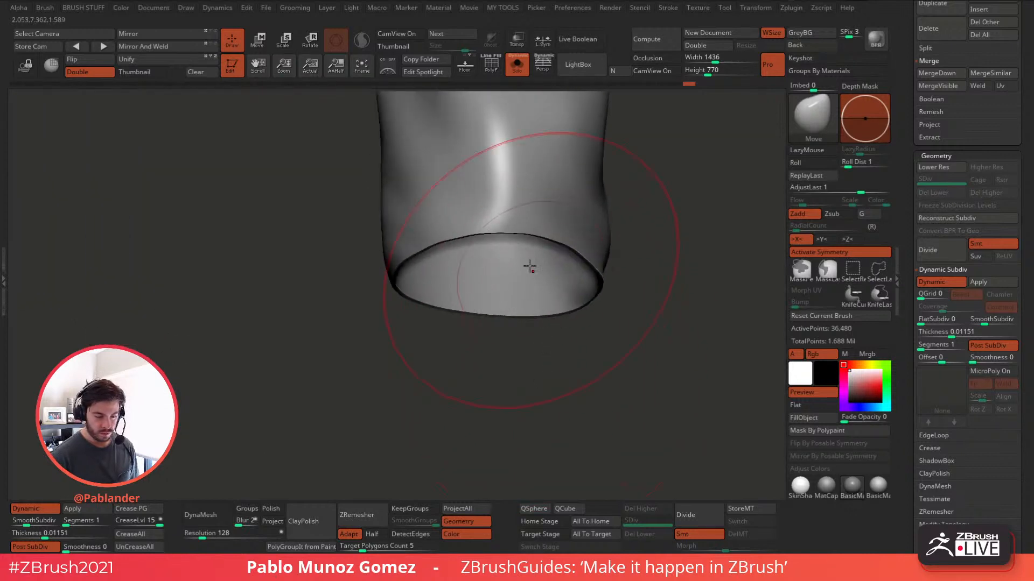
pyautogui.hotkey('shift', 'f')
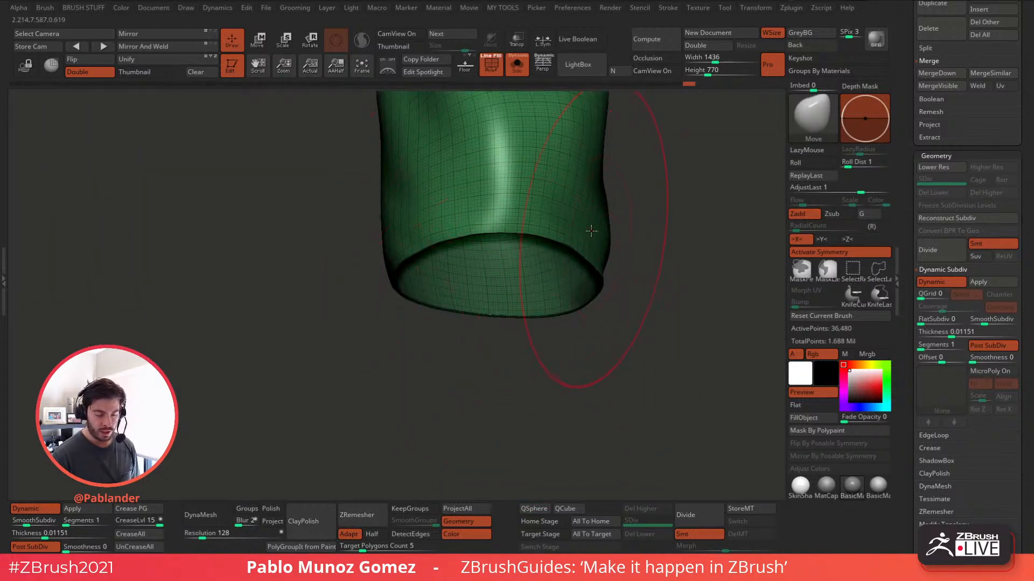
pyautogui.click(802, 486)
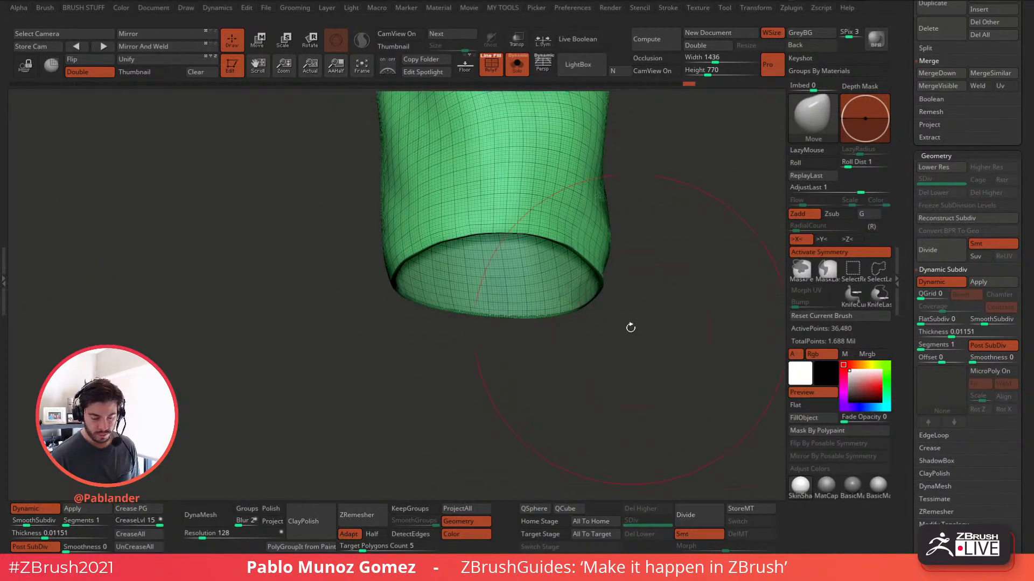
pyautogui.moveTo(630, 327); pyautogui.dragTo(602, 295)
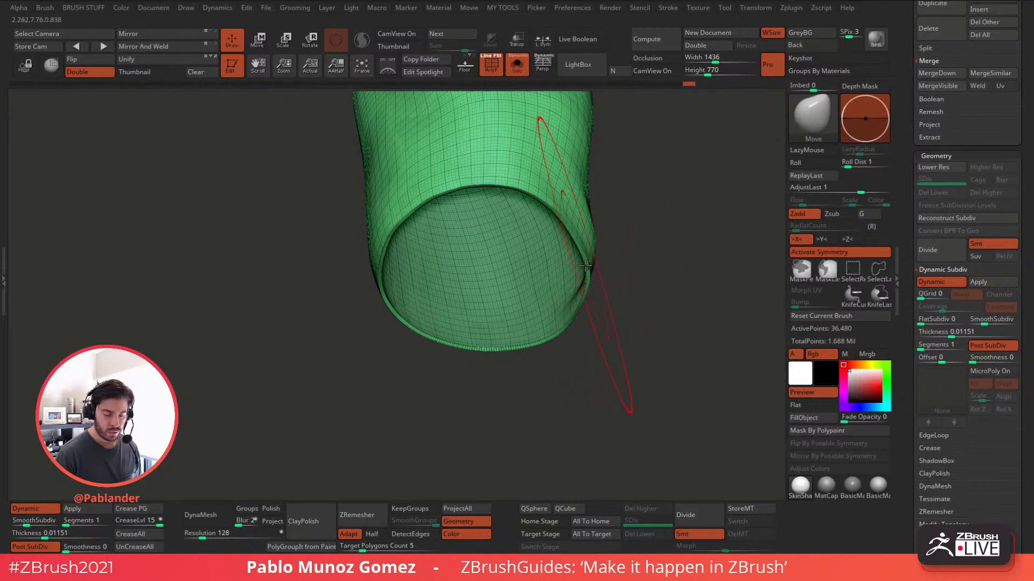
pyautogui.press('space')
pyautogui.moveTo(649, 177)
pyautogui.mouseDown()
pyautogui.moveTo(627, 171)
pyautogui.moveTo(635, 210)
pyautogui.mouseUp()
pyautogui.hotkey('shift', 'f')
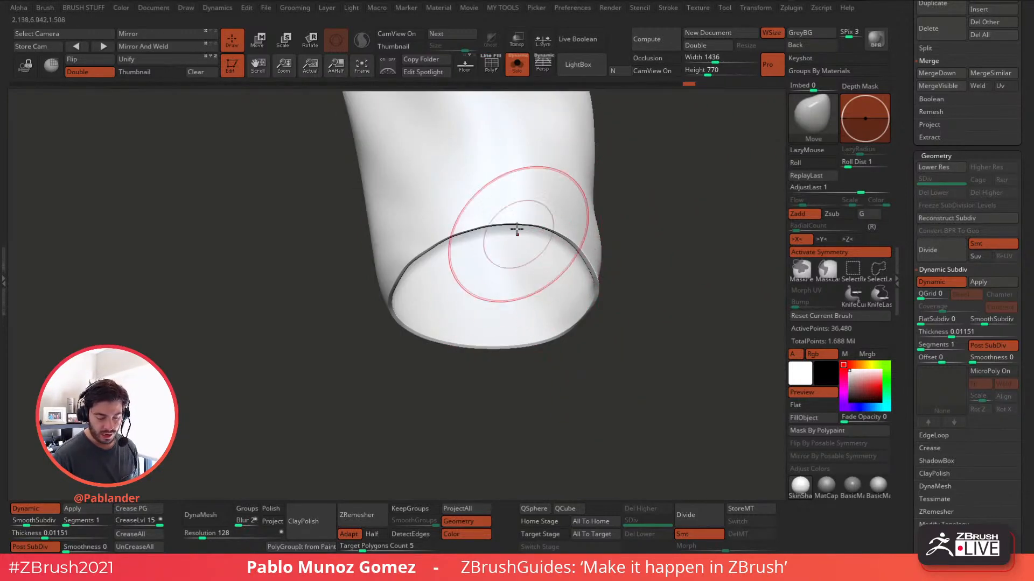
# - Turn off Post SubDiv for the sleeves' dynamic thickness, trying 3 segments and returning to 1
pyautogui.click(989, 345)
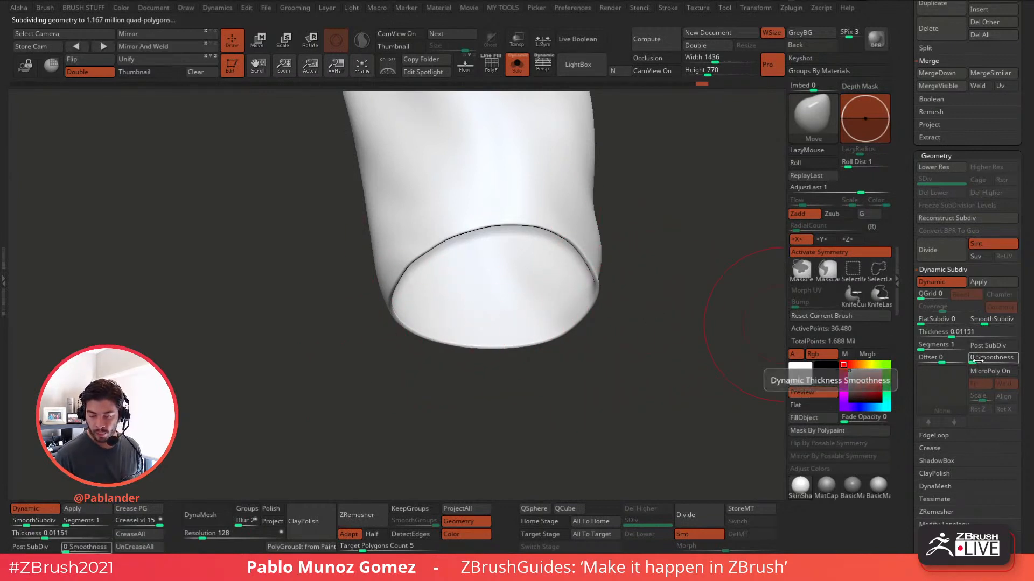
pyautogui.moveTo(920, 346); pyautogui.dragTo(927, 346)
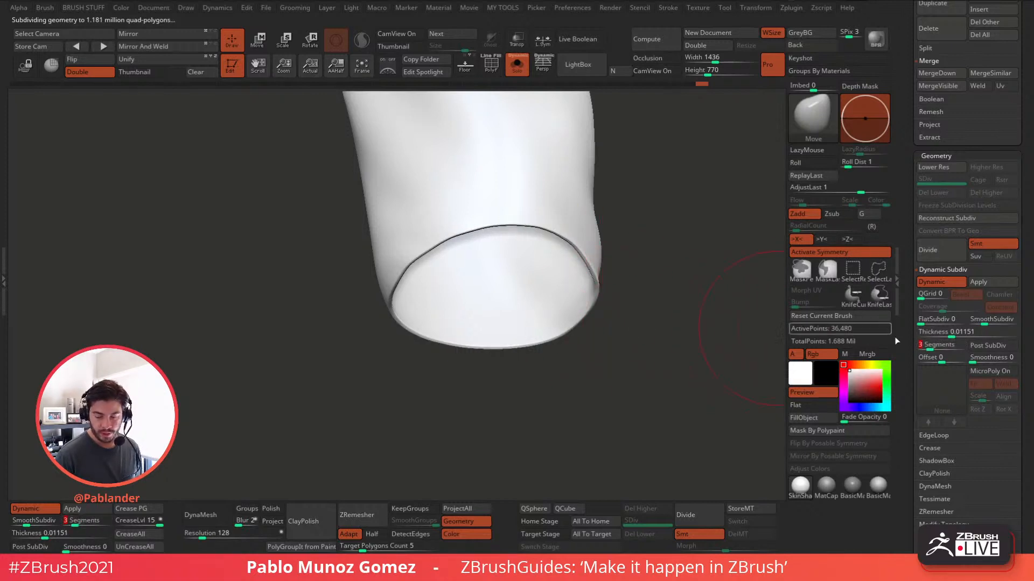
pyautogui.moveTo(925, 346); pyautogui.dragTo(920, 348)
pyautogui.keyDown('alt'); pyautogui.moveTo(656, 321); pyautogui.dragTo(571, 333); pyautogui.keyUp('alt')
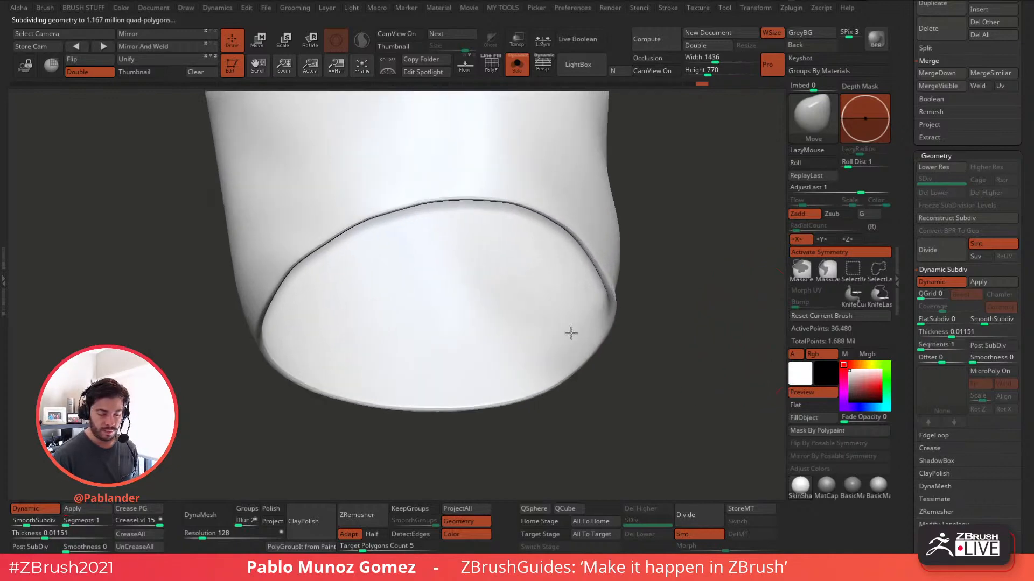
pyautogui.moveTo(571, 333)
pyautogui.mouseDown(button='right')
pyautogui.moveTo(619, 302)
pyautogui.moveTo(570, 252)
pyautogui.moveTo(572, 309)
pyautogui.mouseUp(button='right')
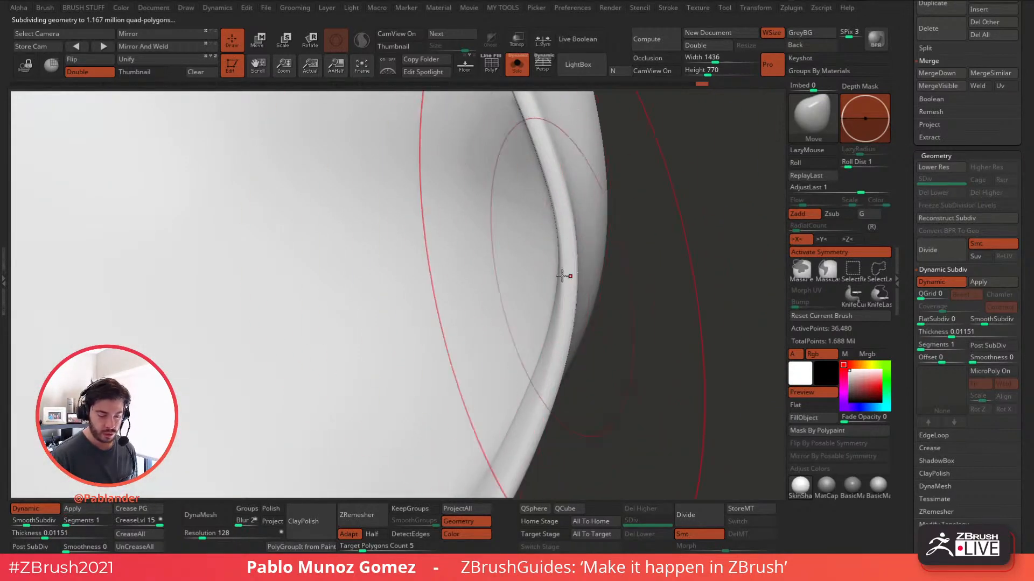
# - Try 3 and 4 thickness segments on the cuff edge with the wireframe shown, and restore 1 segment
pyautogui.hotkey('shift', 'f')
pyautogui.press('space')
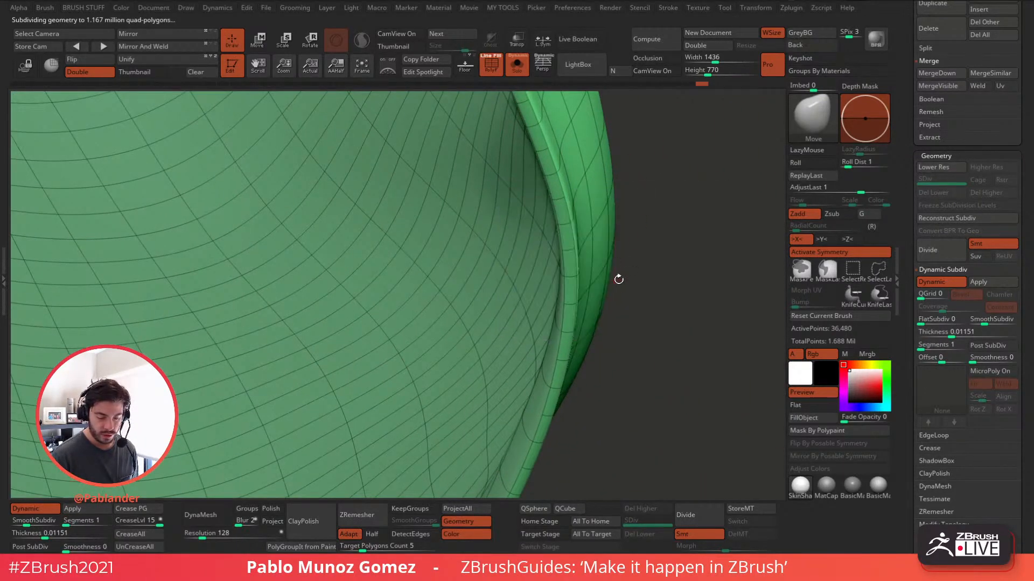
pyautogui.moveTo(618, 279); pyautogui.dragTo(614, 275, button='right')
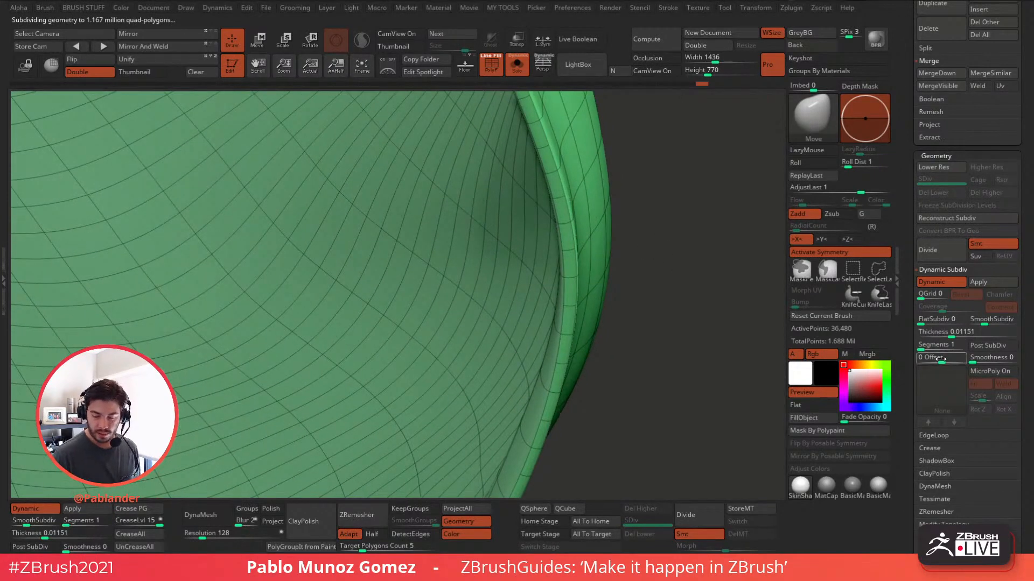
pyautogui.moveTo(921, 348); pyautogui.dragTo(930, 348)
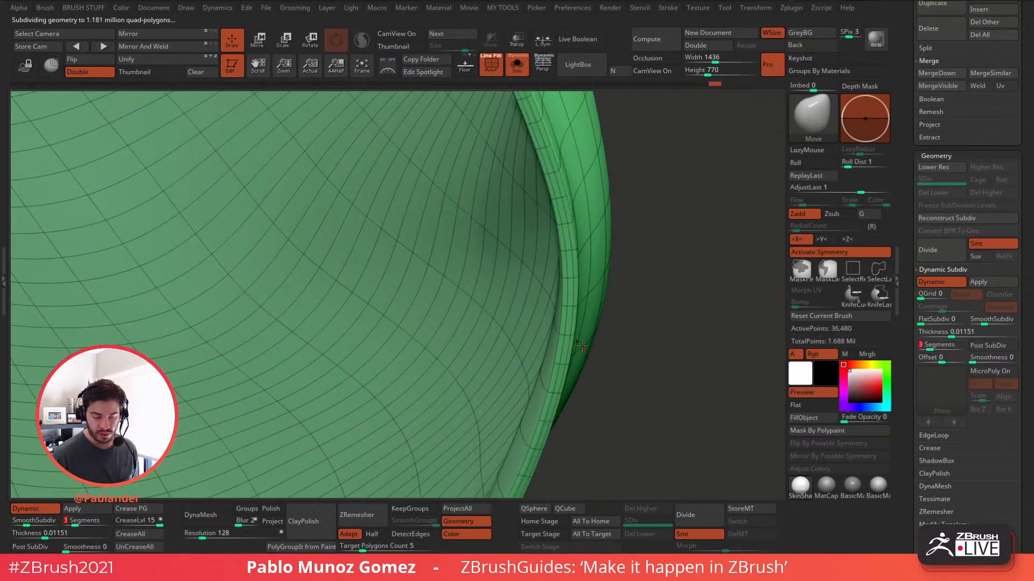
pyautogui.click(934, 349)
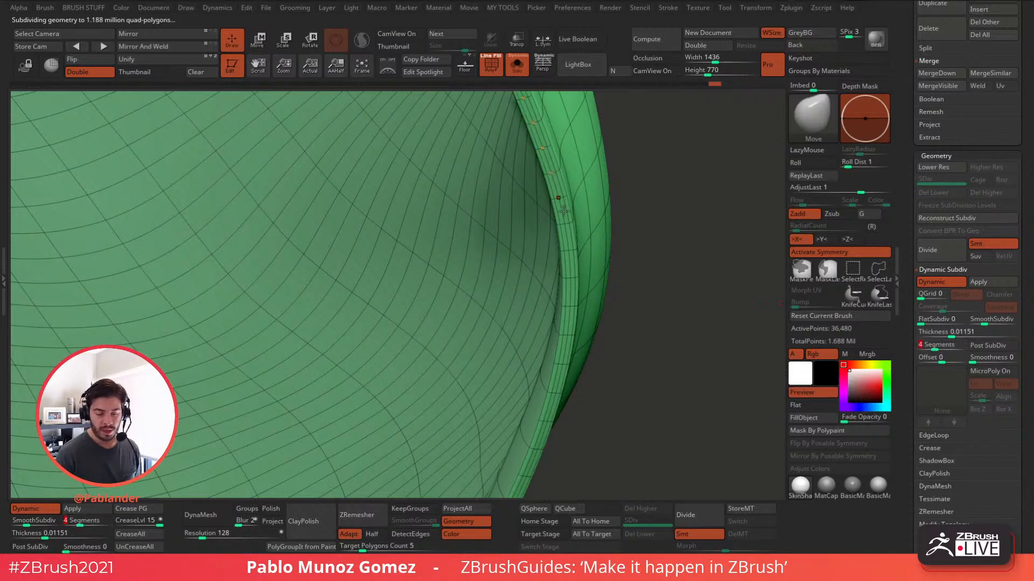
pyautogui.write('1')
pyautogui.press('Return')
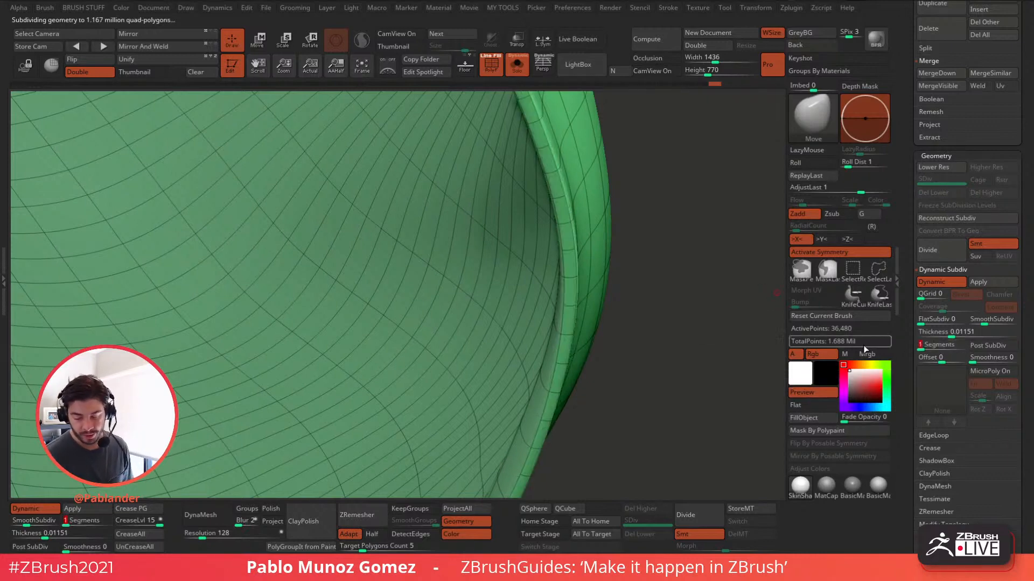
# - Hide the wireframe, switch back to the basic grey material and show the whole costume again
pyautogui.keyDown('alt'); pyautogui.moveTo(670, 369); pyautogui.dragTo(622, 225); pyautogui.keyUp('alt')
pyautogui.hotkey('shift', 'f')
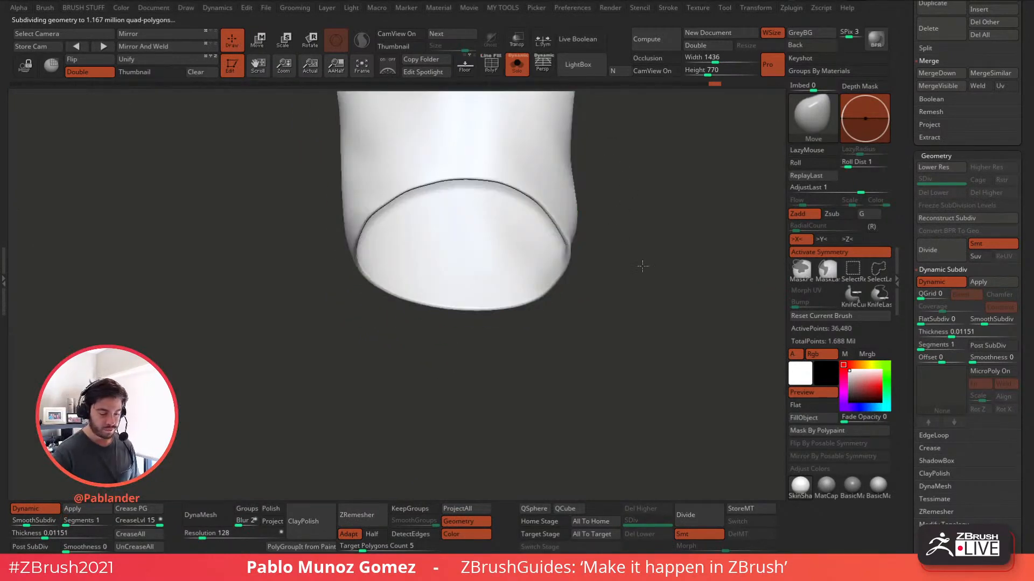
pyautogui.keyDown('alt'); pyautogui.moveTo(640, 266); pyautogui.dragTo(639, 209); pyautogui.keyUp('alt')
pyautogui.click(877, 486)
pyautogui.keyDown('alt'); pyautogui.moveTo(703, 393); pyautogui.dragTo(572, 222); pyautogui.keyUp('alt')
pyautogui.click(516, 70)
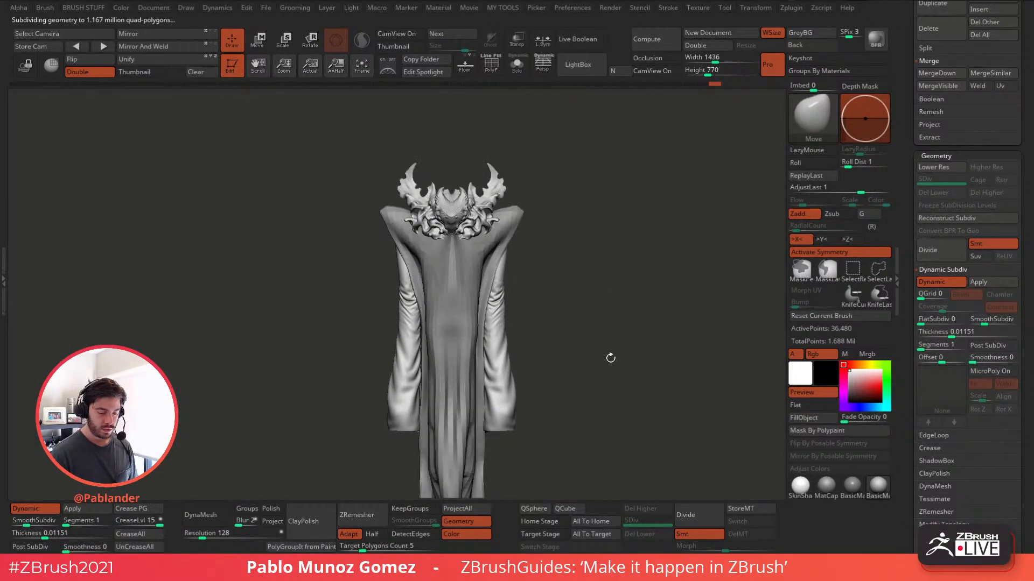
pyautogui.moveTo(609, 358); pyautogui.dragTo(597, 299)
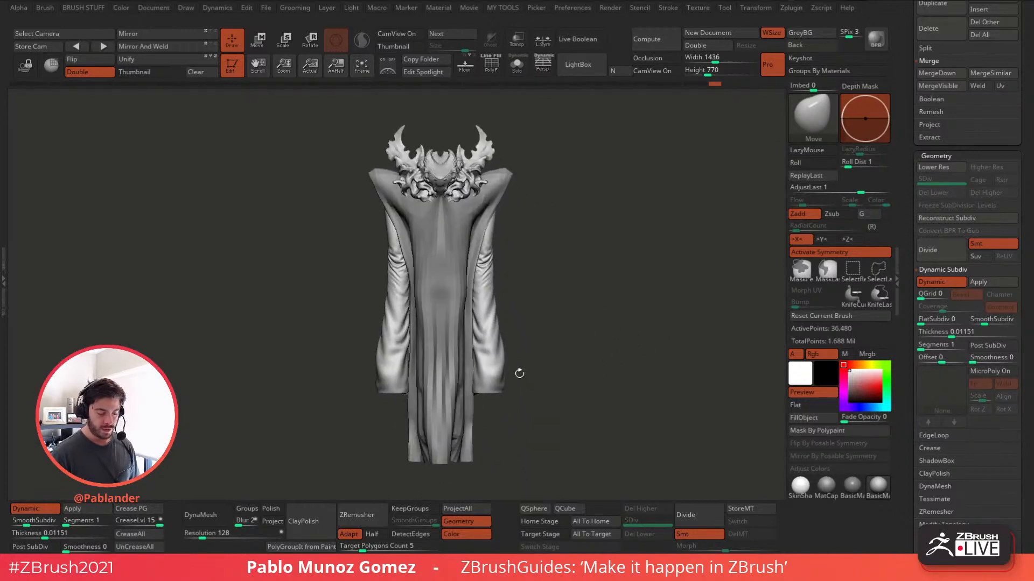
# - Preview Dynamic Subdiv on the robe subtool, and divide its mesh once to subdivision level 2 instead
pyautogui.keyDown('alt'); pyautogui.click(500, 184); pyautogui.keyUp('alt')
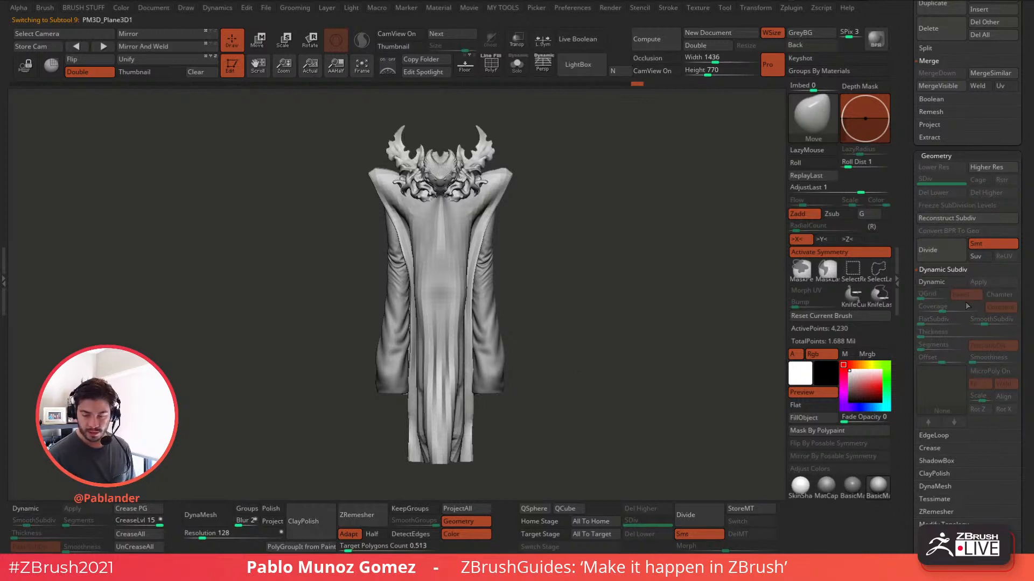
pyautogui.click(941, 283)
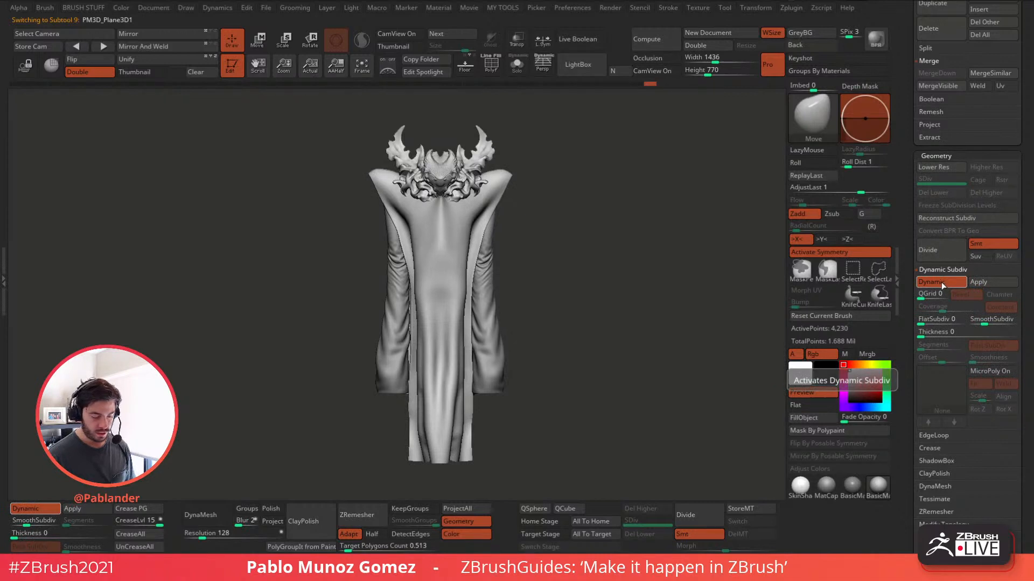
pyautogui.moveTo(643, 299)
pyautogui.mouseDown()
pyautogui.moveTo(610, 301)
pyautogui.moveTo(634, 303)
pyautogui.mouseUp()
pyautogui.moveTo(591, 340); pyautogui.dragTo(635, 323)
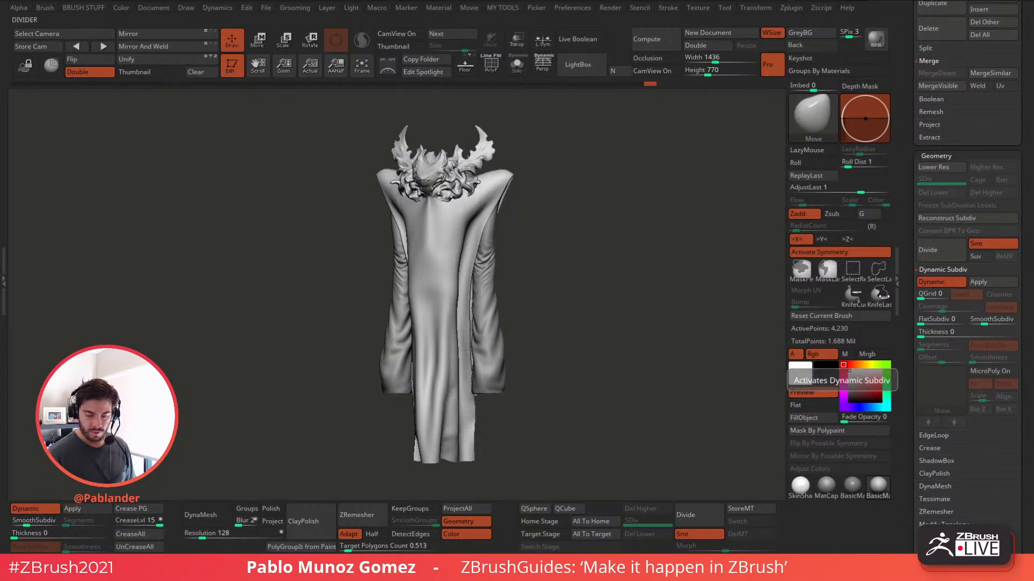
pyautogui.click(942, 282)
pyautogui.click(717, 511)
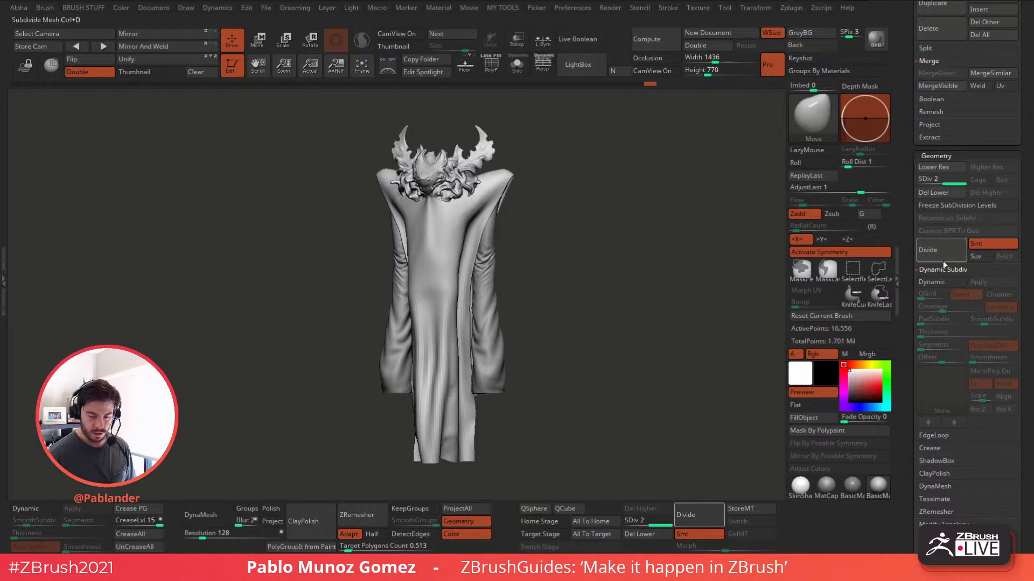
# - Enable Dynamic Subdiv on the robe with Post SubDiv off and a thickness of 0.03271
pyautogui.click(945, 282)
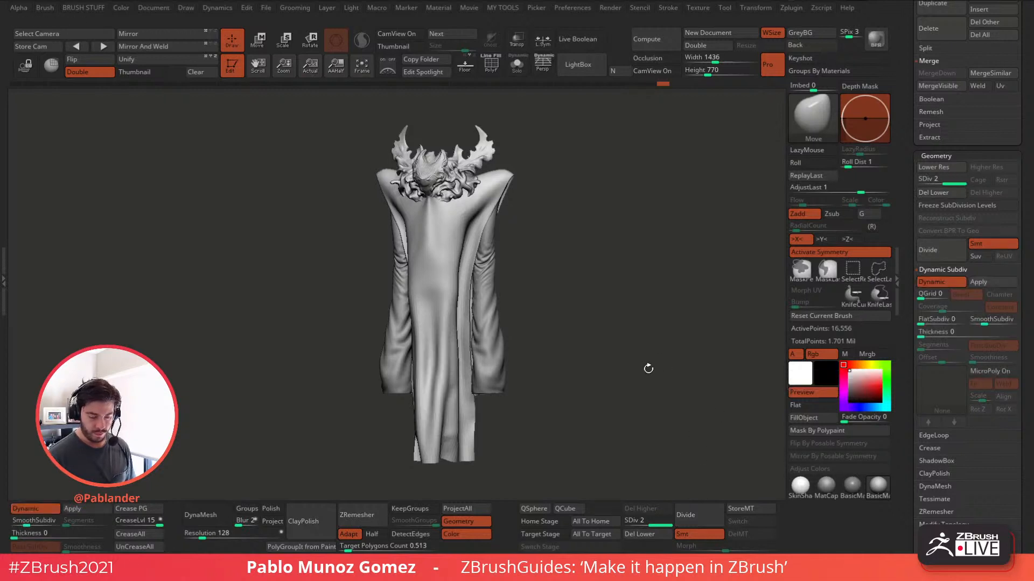
pyautogui.moveTo(646, 365); pyautogui.dragTo(665, 381)
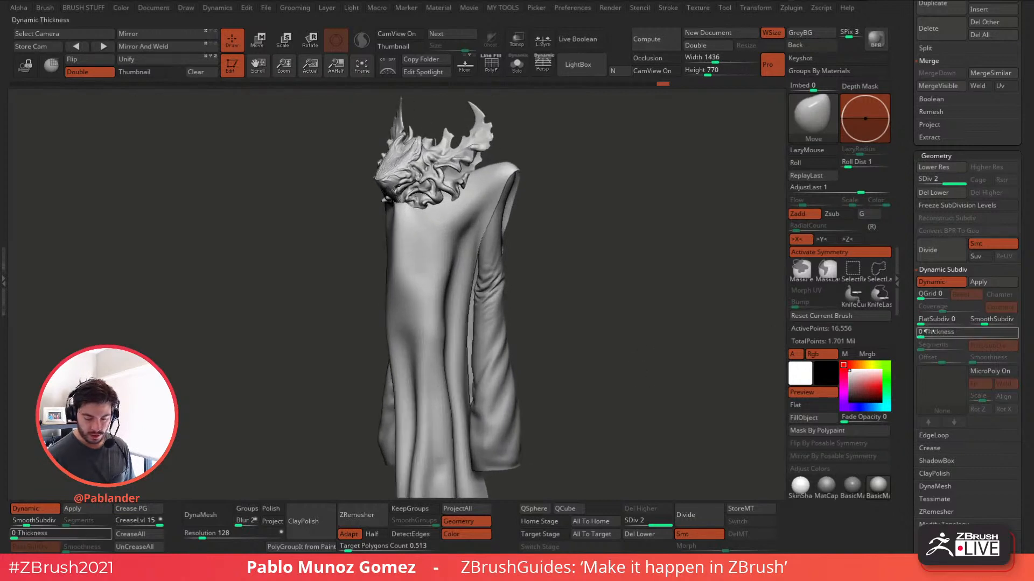
pyautogui.moveTo(927, 332); pyautogui.dragTo(959, 331)
pyautogui.moveTo(701, 337); pyautogui.dragTo(657, 313)
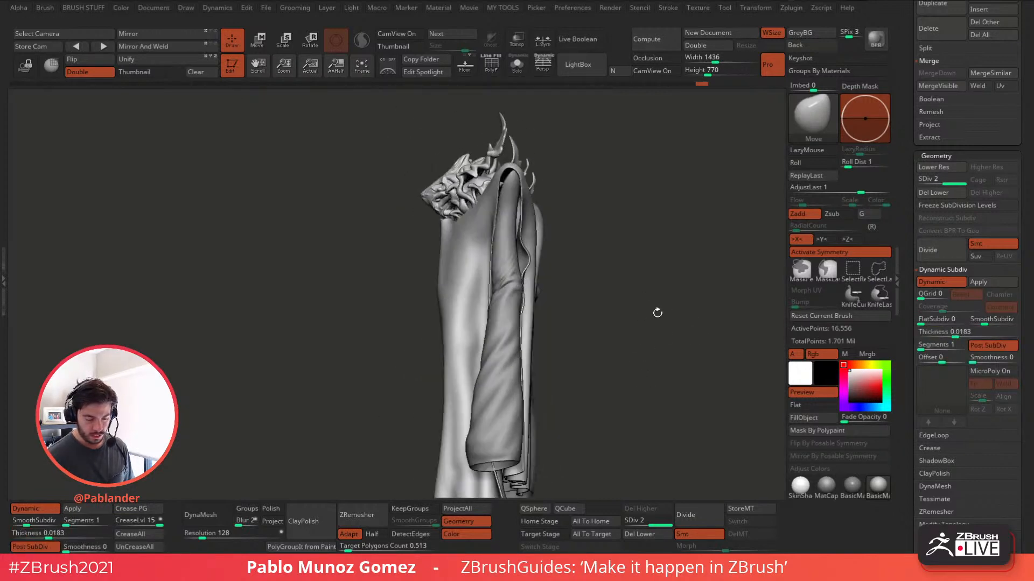
pyautogui.click(993, 345)
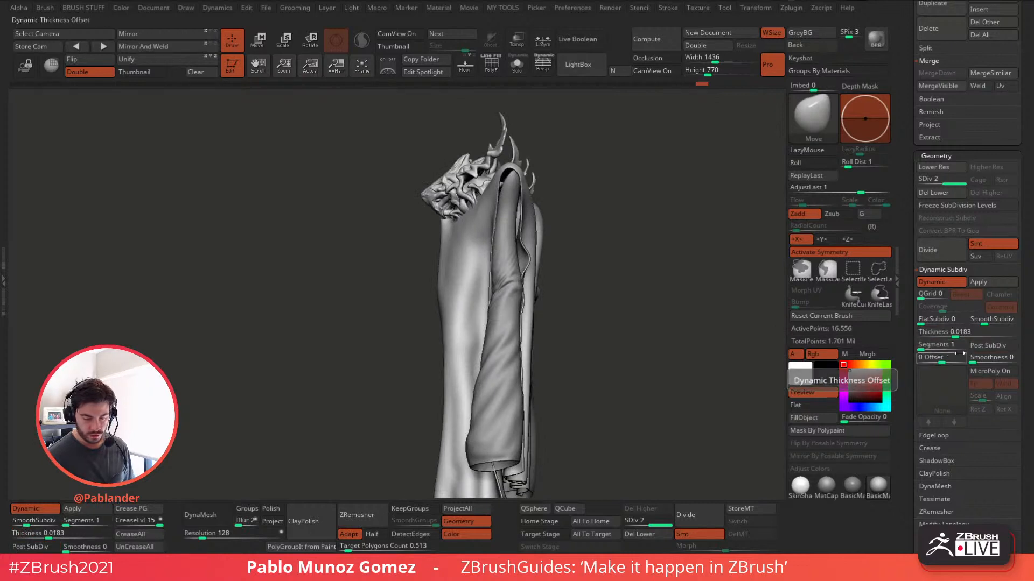
pyautogui.moveTo(955, 334); pyautogui.dragTo(961, 334)
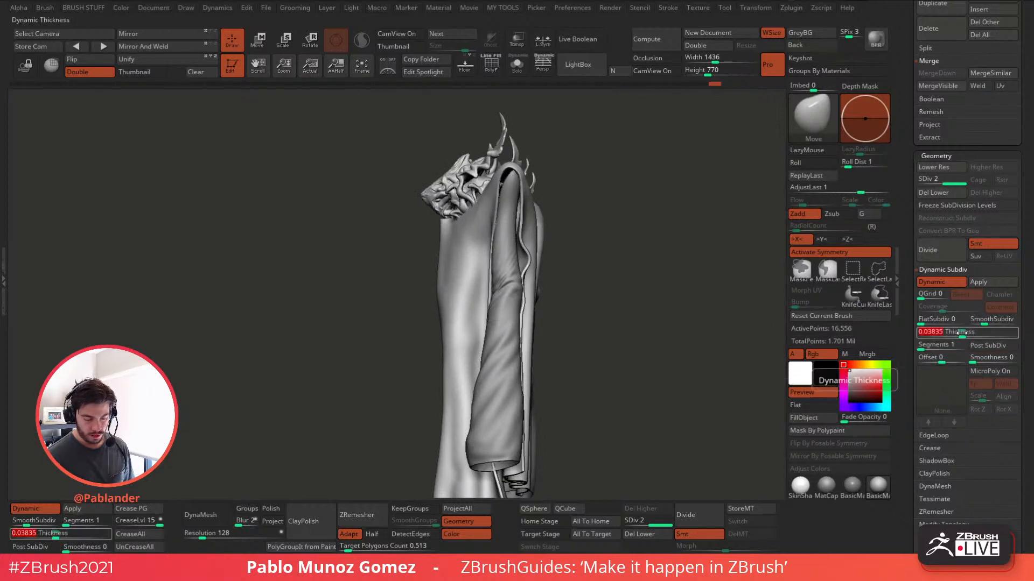
pyautogui.moveTo(700, 336); pyautogui.dragTo(595, 355)
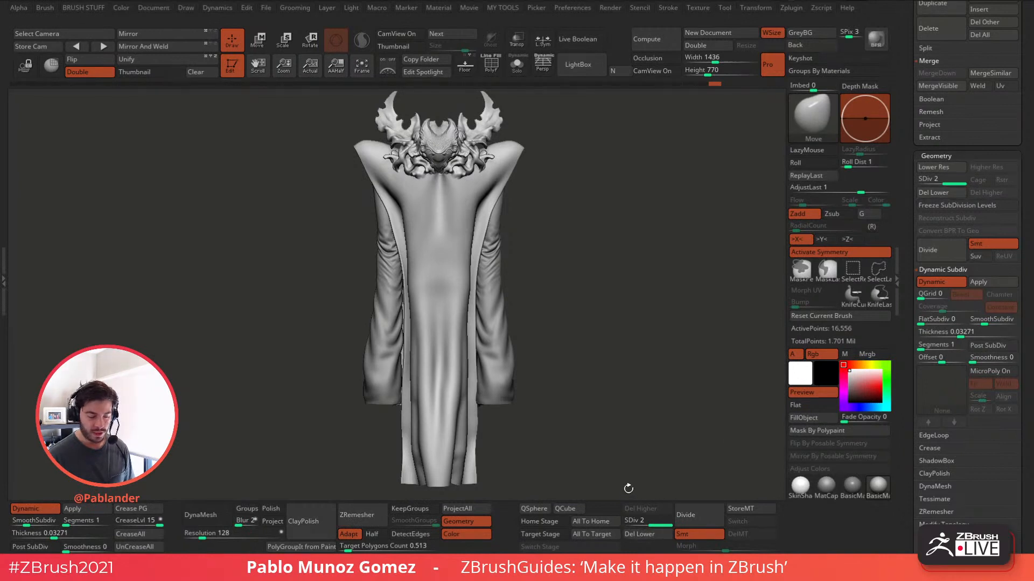
# - Compare the robe's subdivision level 1 without dynamic thickness, checking its wireframe, and restore level 2 with Dynamic Subdiv on
pyautogui.click(939, 281)
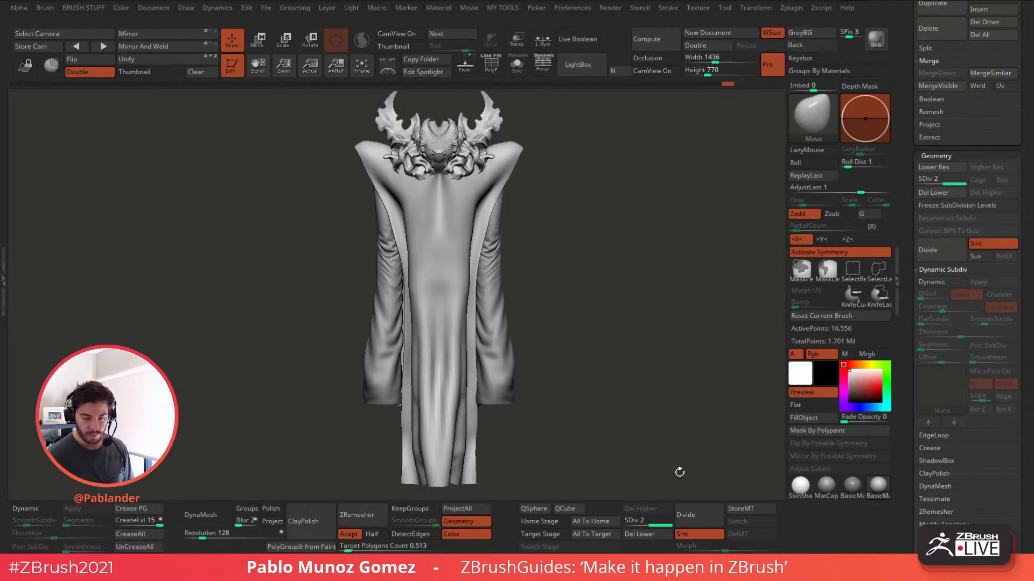
pyautogui.hotkey('shift', 'd')
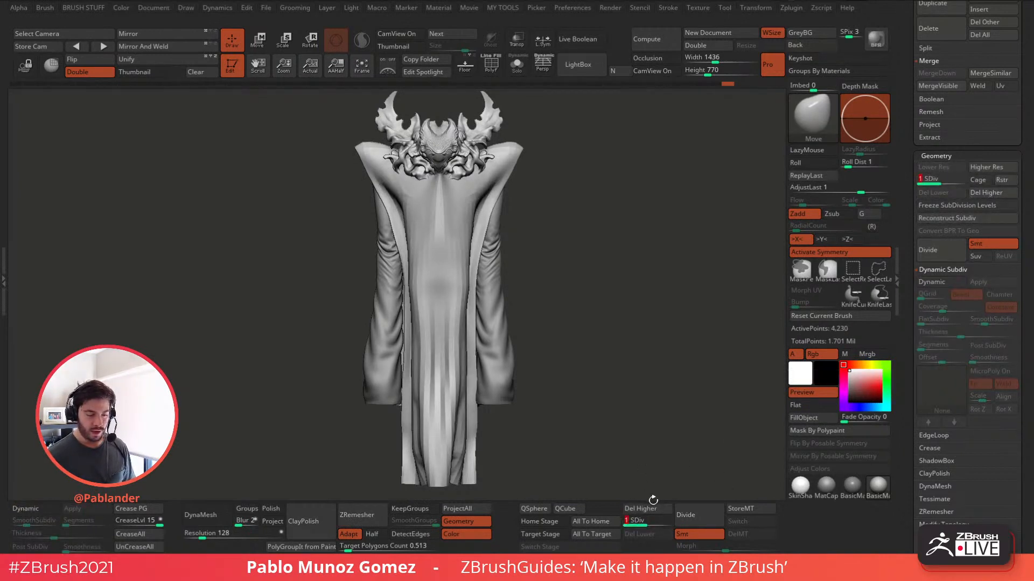
pyautogui.click(491, 66)
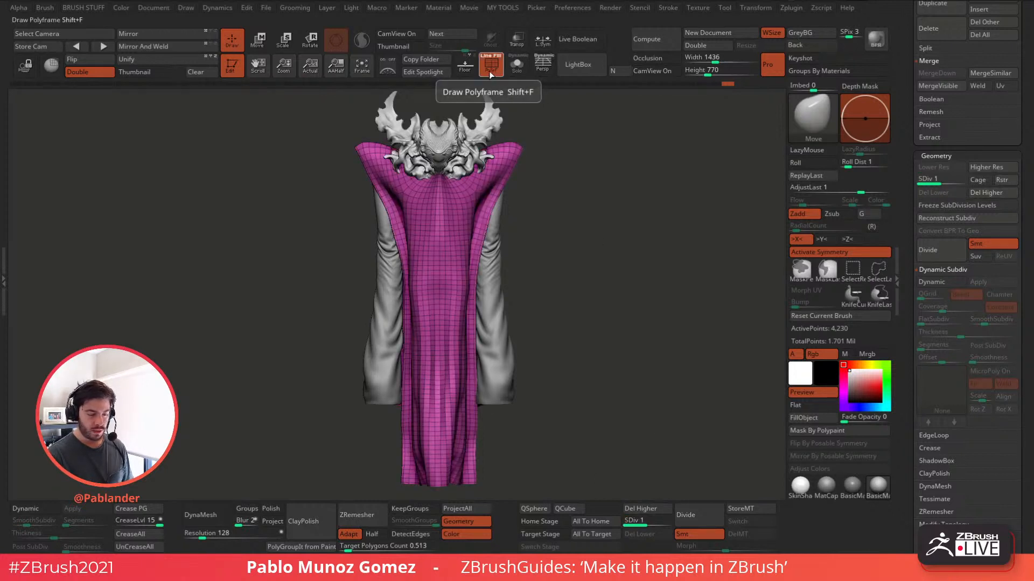
pyautogui.click(490, 74)
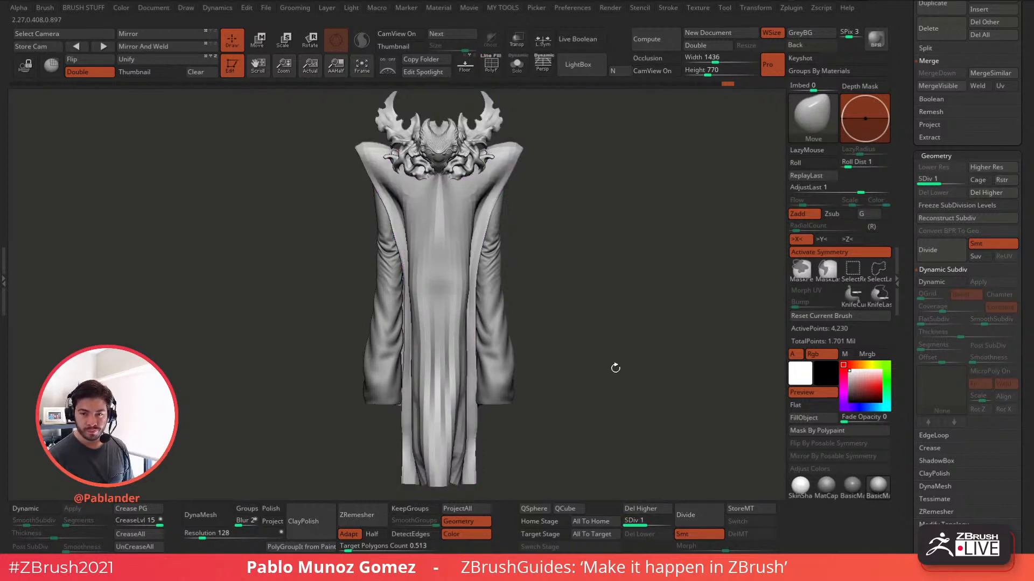
pyautogui.moveTo(654, 520); pyautogui.dragTo(661, 521)
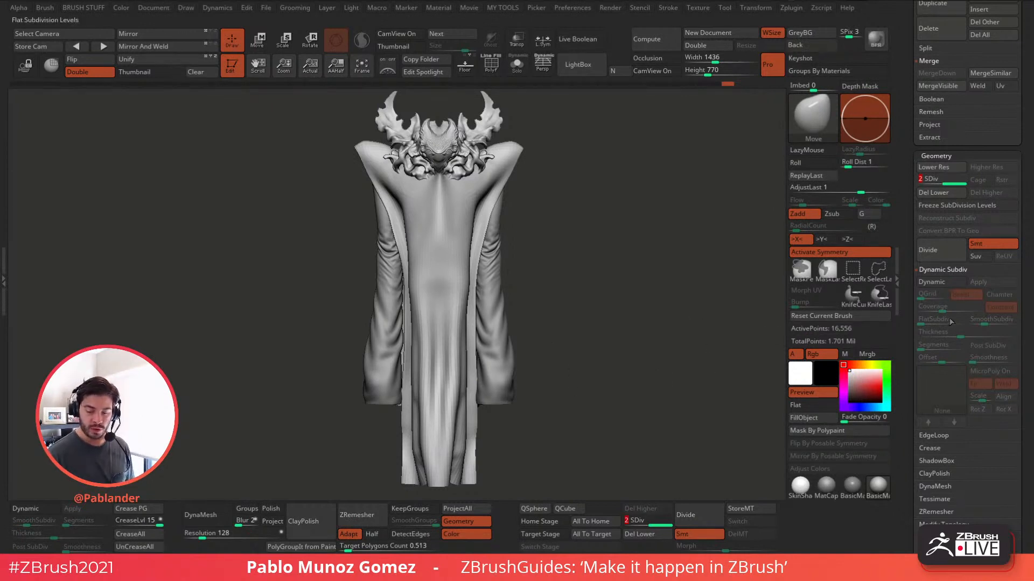
pyautogui.click(941, 282)
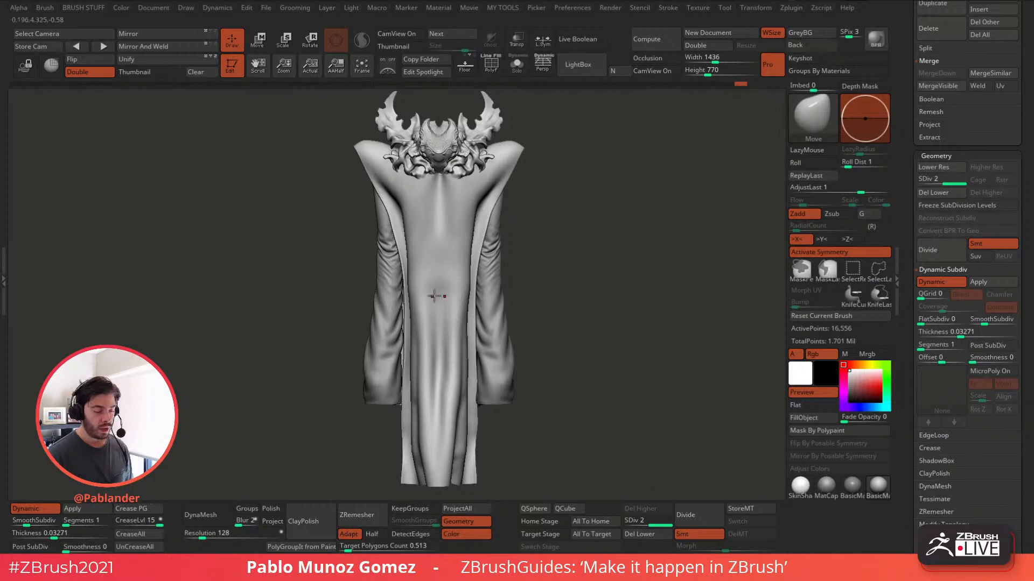
# - Duplicate the robe subtool and move the original into the OR folder
pyautogui.moveTo(899, 171); pyautogui.dragTo(900, 263)
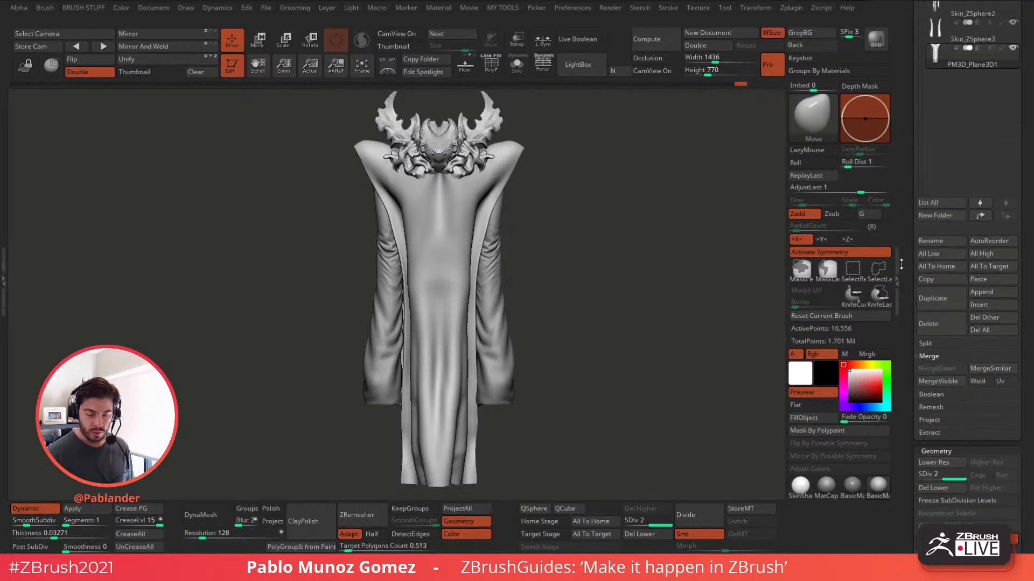
pyautogui.click(933, 298)
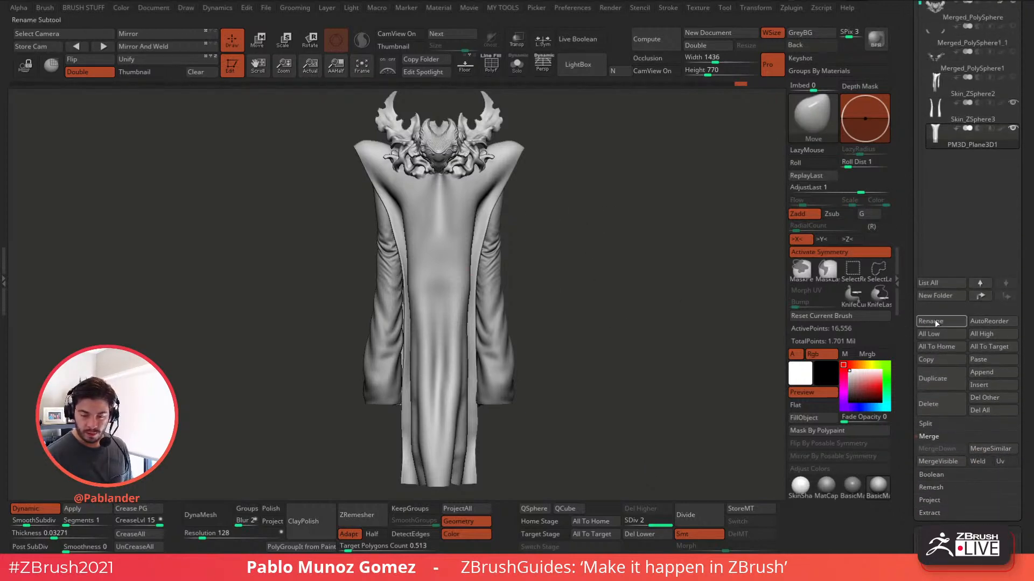
pyautogui.scroll(5, 915, 360)
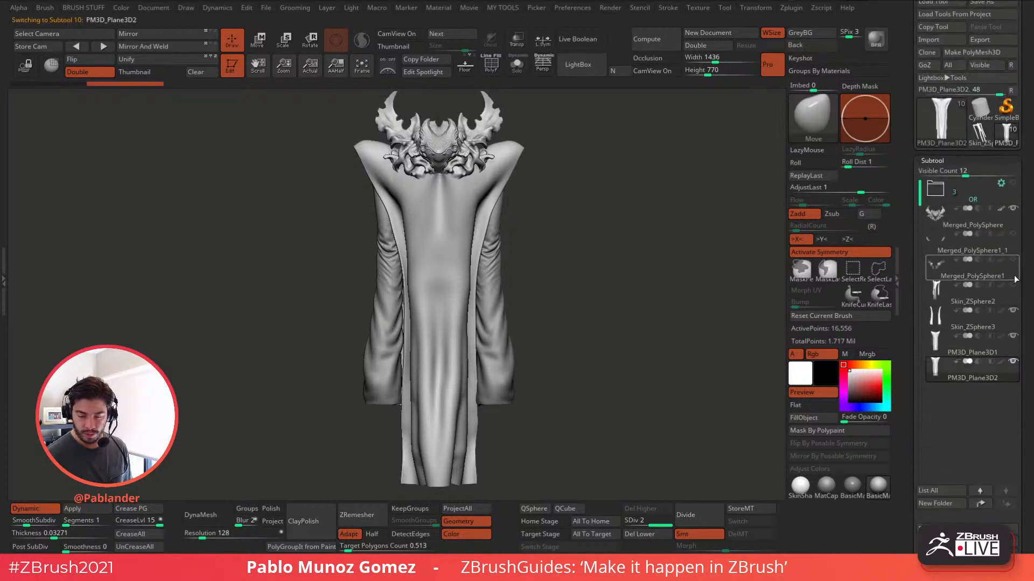
pyautogui.moveTo(975, 214); pyautogui.dragTo(974, 195)
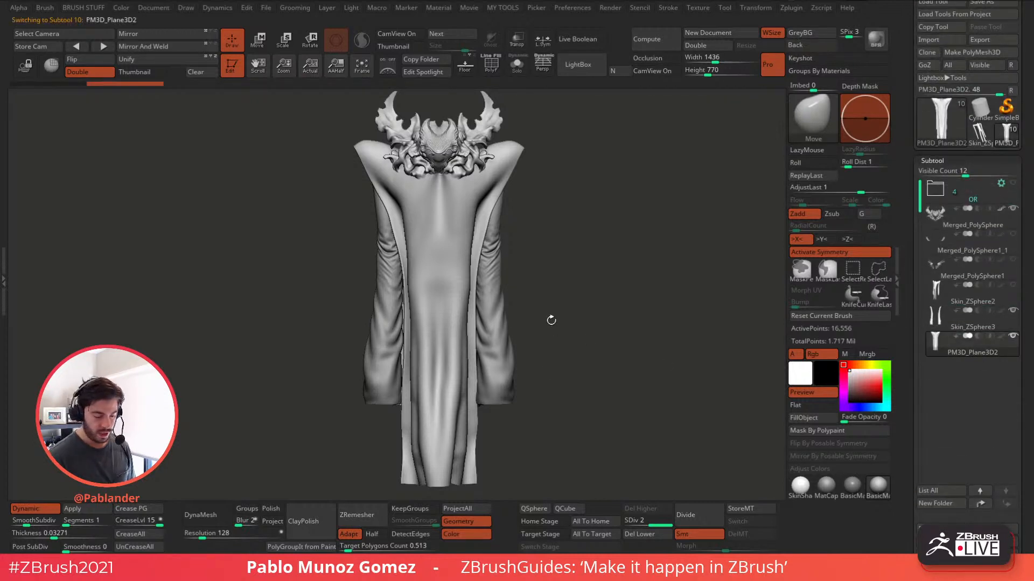
# - Select the ClothNudge brush and adjust its size for working on the robe's back
pyautogui.click(809, 119)
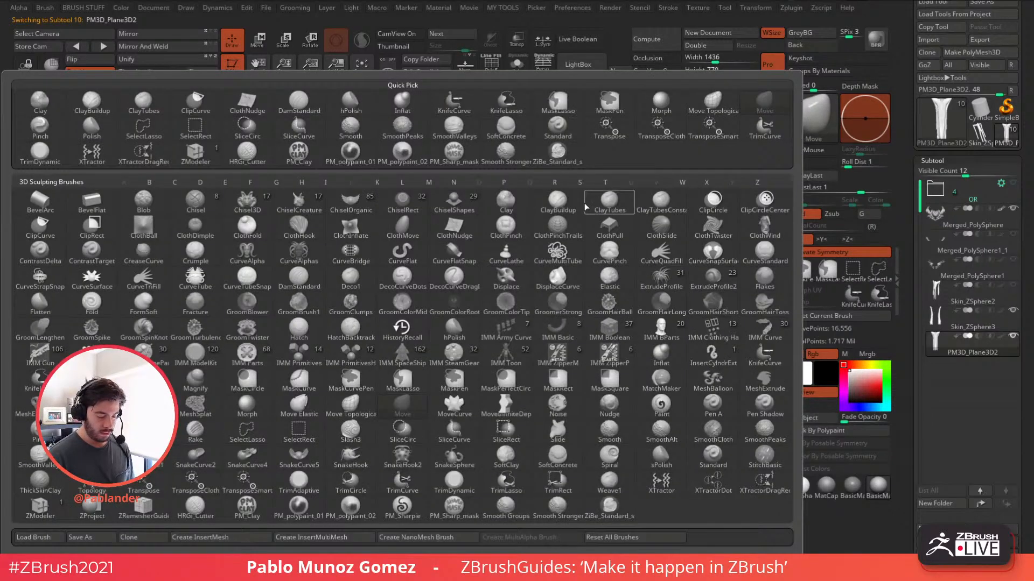
pyautogui.click(457, 229)
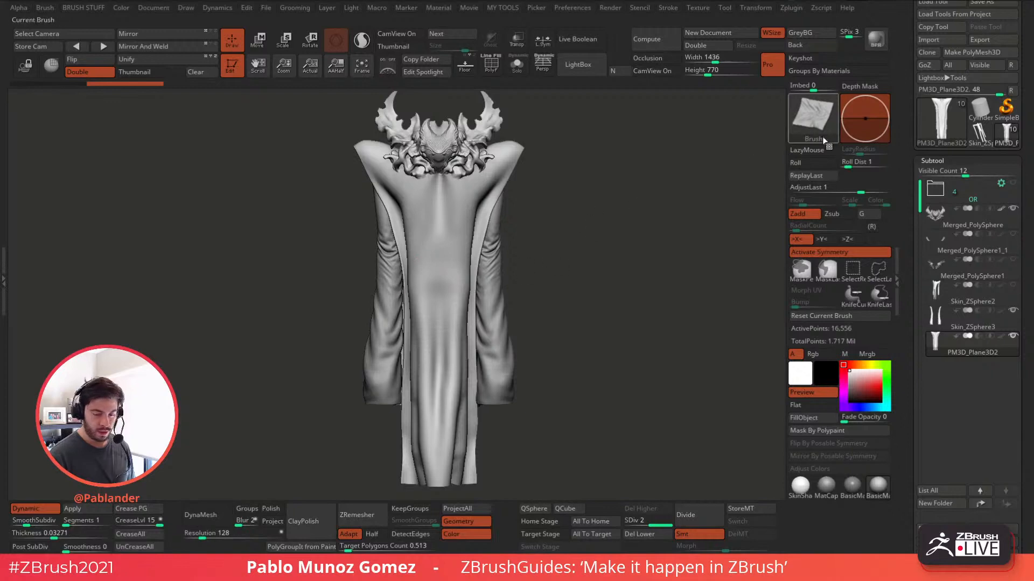
pyautogui.rightClick(639, 222)
pyautogui.moveTo(664, 225); pyautogui.dragTo(646, 217)
pyautogui.press('space')
pyautogui.press('shift')
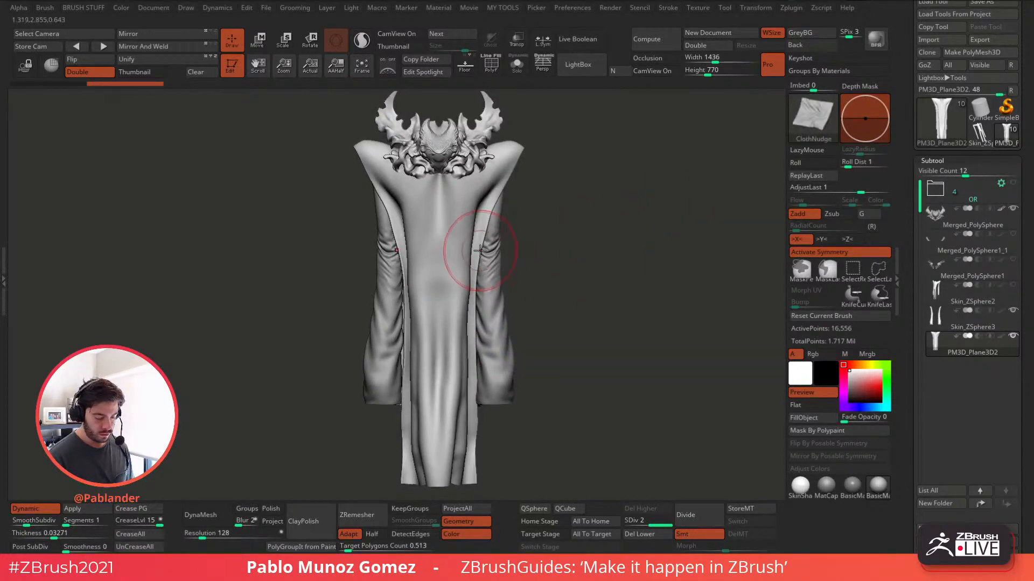
# - Try ClothNudge strokes along the robe's upper side edge and undo them
pyautogui.moveTo(472, 198)
pyautogui.mouseDown()
pyautogui.moveTo(469, 212)
pyautogui.moveTo(526, 198)
pyautogui.moveTo(476, 218)
pyautogui.mouseUp()
pyautogui.hotkey('ctrl', 'z')
pyautogui.moveTo(478, 194); pyautogui.dragTo(473, 221)
pyautogui.moveTo(904, 214); pyautogui.dragTo(909, 303)
pyautogui.hotkey('ctrl', 'z')
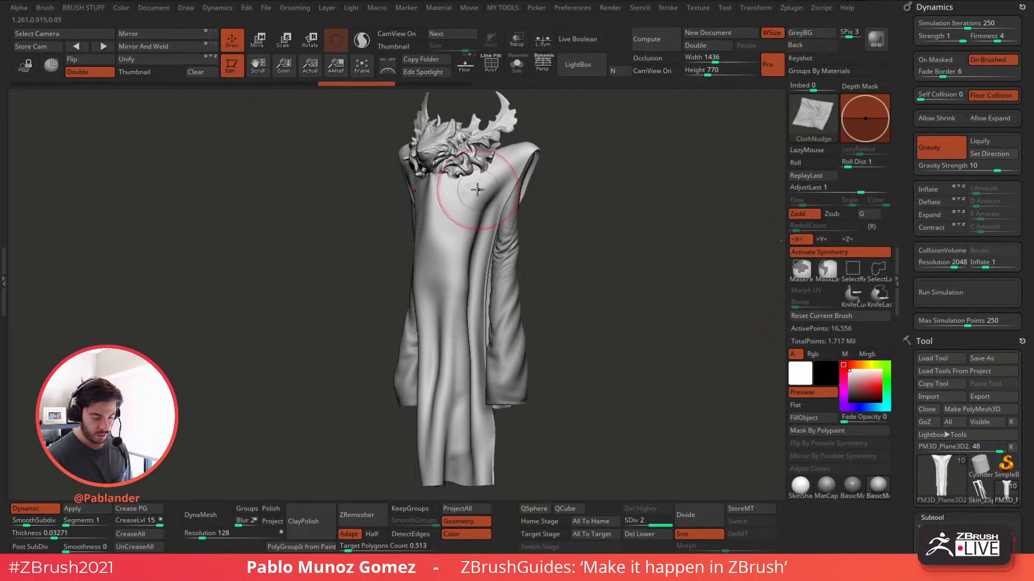
# - Nudge horizontal cloth folds into the middle of the robe's back, with the dynamics Firmness lowered to 2
pyautogui.moveTo(469, 191); pyautogui.dragTo(450, 231)
pyautogui.moveTo(451, 277); pyautogui.dragTo(453, 285)
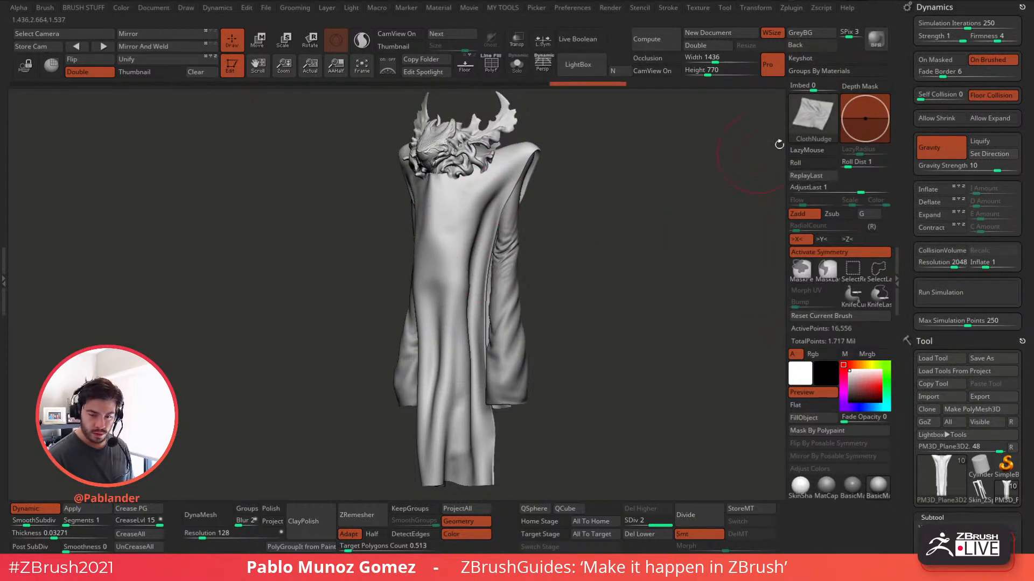
pyautogui.moveTo(462, 224)
pyautogui.mouseDown()
pyautogui.moveTo(436, 283)
pyautogui.moveTo(455, 280)
pyautogui.moveTo(455, 297)
pyautogui.mouseUp()
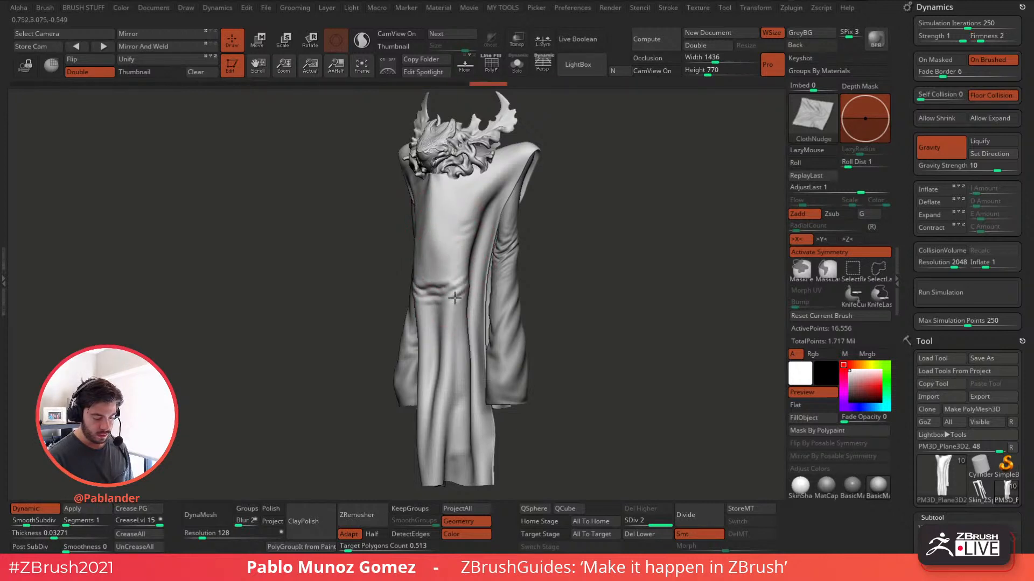
pyautogui.moveTo(442, 332); pyautogui.dragTo(440, 330)
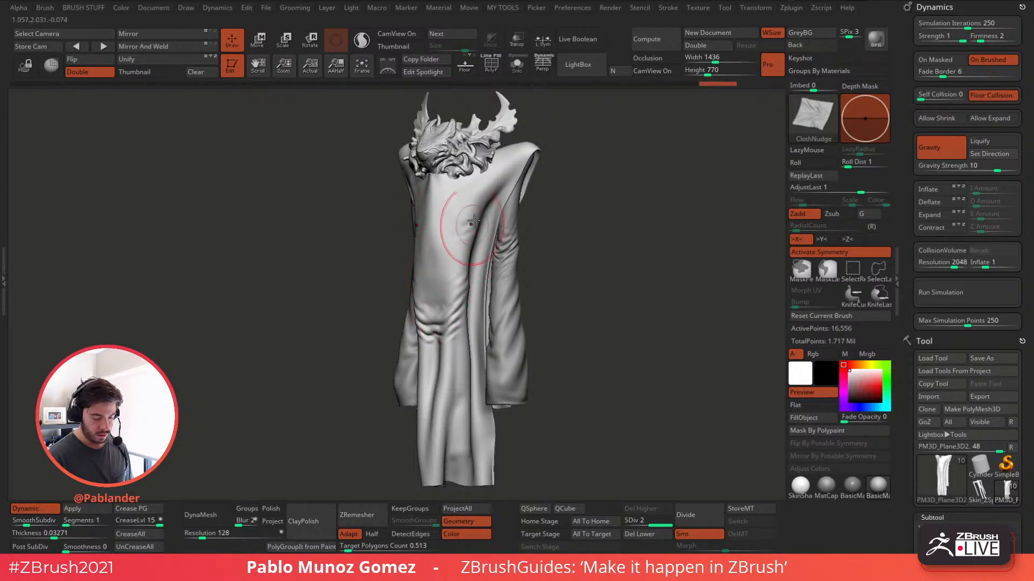
pyautogui.moveTo(476, 181); pyautogui.dragTo(452, 249)
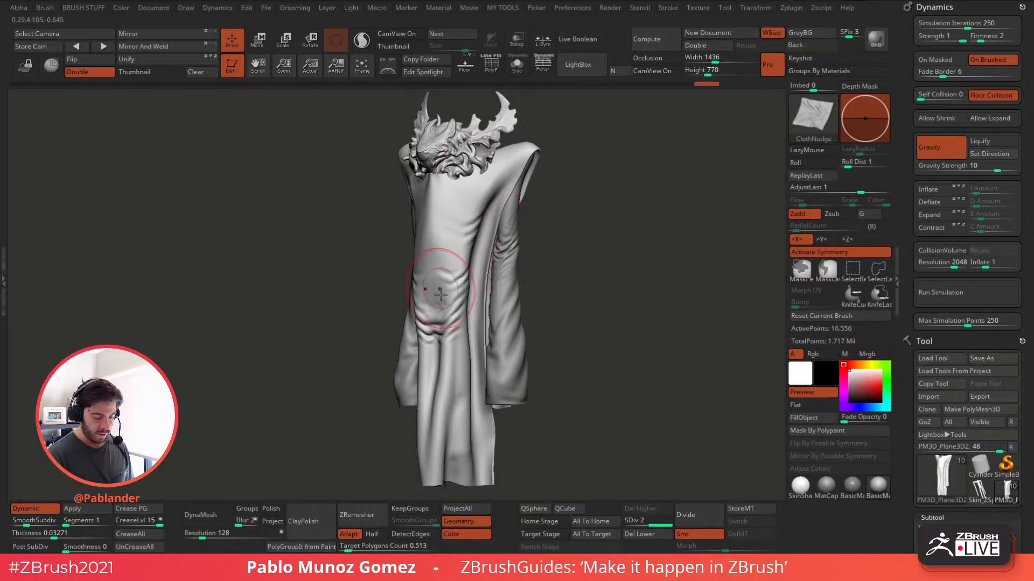
# - Push the robe's fabric upward at the waist folds and smooth them
pyautogui.moveTo(541, 288); pyautogui.dragTo(576, 307)
pyautogui.moveTo(441, 358); pyautogui.dragTo(439, 323)
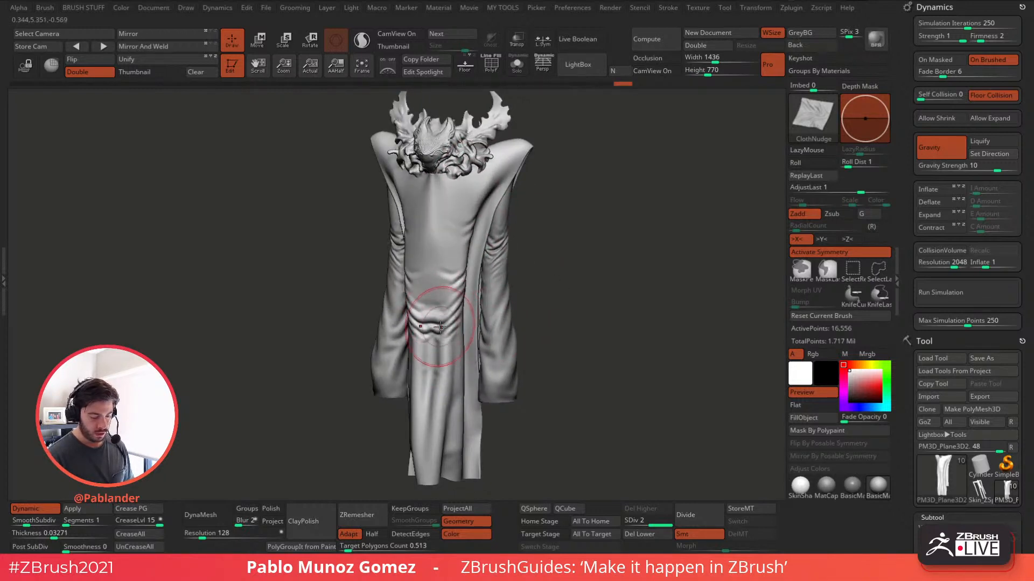
pyautogui.keyDown('shift'); pyautogui.moveTo(533, 280); pyautogui.dragTo(522, 273); pyautogui.keyUp('shift')
pyautogui.moveTo(438, 333)
pyautogui.keyDown('shift'); pyautogui.mouseDown()
pyautogui.moveTo(428, 325)
pyautogui.moveTo(442, 325)
pyautogui.mouseUp(); pyautogui.keyUp('shift')
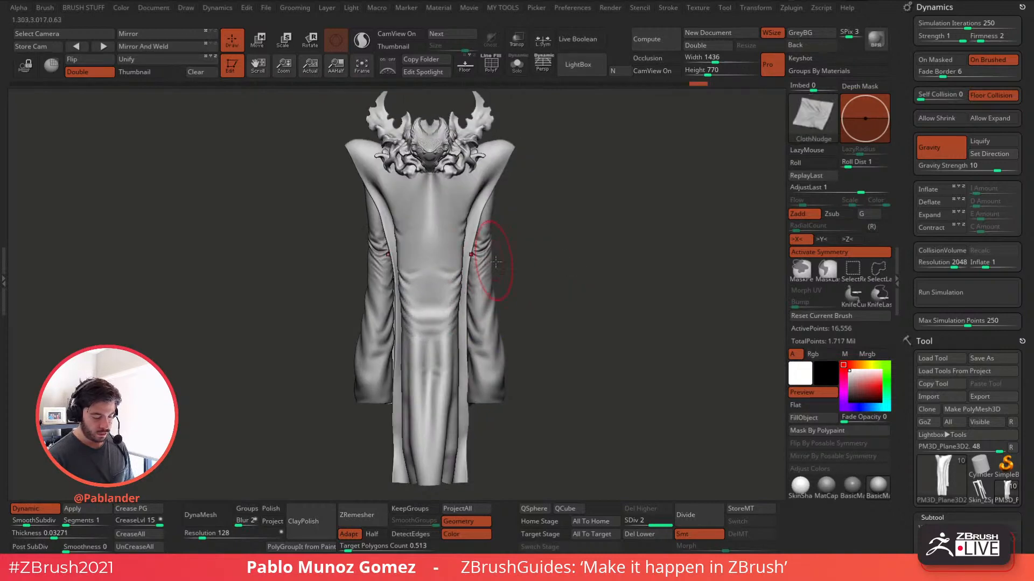
# - Nudge diagonal folds into the robe's upper back below the shoulders, and isolate the robe in Solo mode
pyautogui.moveTo(525, 314)
pyautogui.mouseDown()
pyautogui.moveTo(565, 237)
pyautogui.moveTo(584, 224)
pyautogui.mouseUp()
pyautogui.moveTo(563, 177)
pyautogui.mouseDown()
pyautogui.moveTo(474, 196)
pyautogui.moveTo(510, 159)
pyautogui.moveTo(523, 178)
pyautogui.mouseUp()
pyautogui.hotkey('ctrl', 'z')
pyautogui.moveTo(611, 176)
pyautogui.keyDown('alt'); pyautogui.mouseDown()
pyautogui.moveTo(568, 228)
pyautogui.moveTo(571, 207)
pyautogui.mouseUp(); pyautogui.keyUp('alt')
pyautogui.press('space')
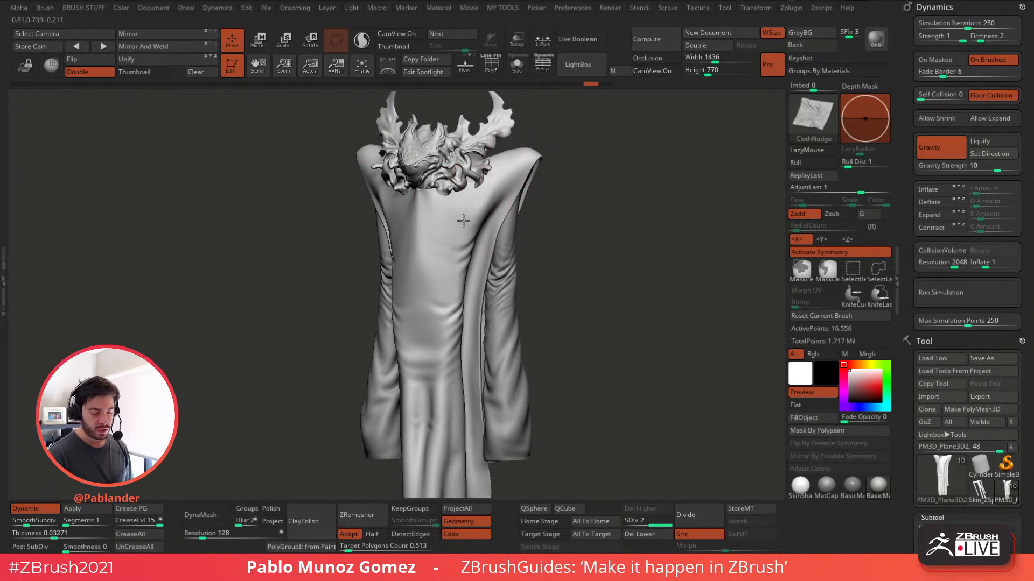
pyautogui.moveTo(463, 220)
pyautogui.mouseDown()
pyautogui.moveTo(473, 226)
pyautogui.moveTo(470, 210)
pyautogui.moveTo(487, 210)
pyautogui.mouseUp()
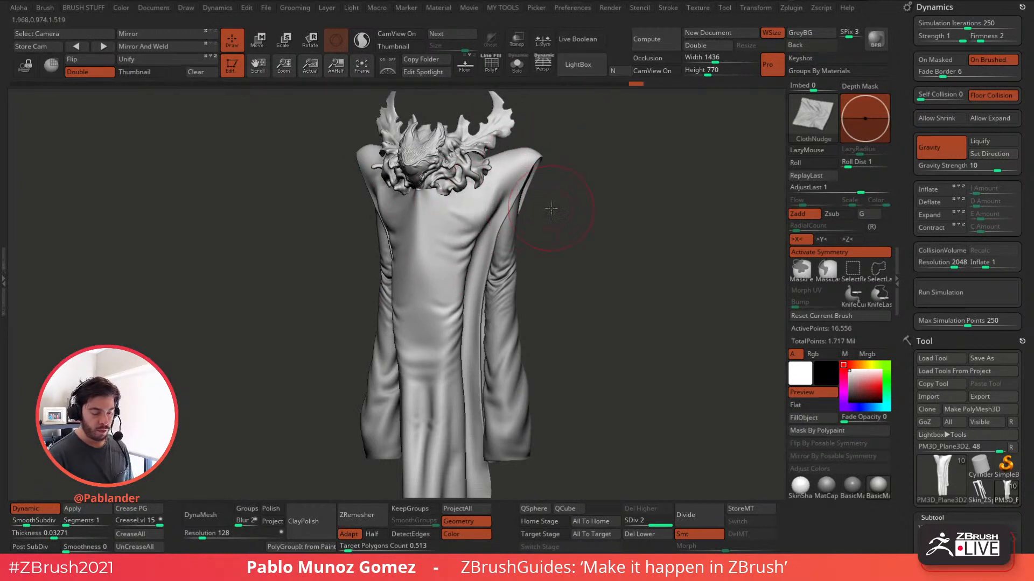
pyautogui.hotkey('ctrl', 'z')
pyautogui.moveTo(551, 208)
pyautogui.mouseDown()
pyautogui.moveTo(510, 205)
pyautogui.moveTo(485, 172)
pyautogui.mouseUp()
pyautogui.moveTo(533, 118); pyautogui.dragTo(546, 115)
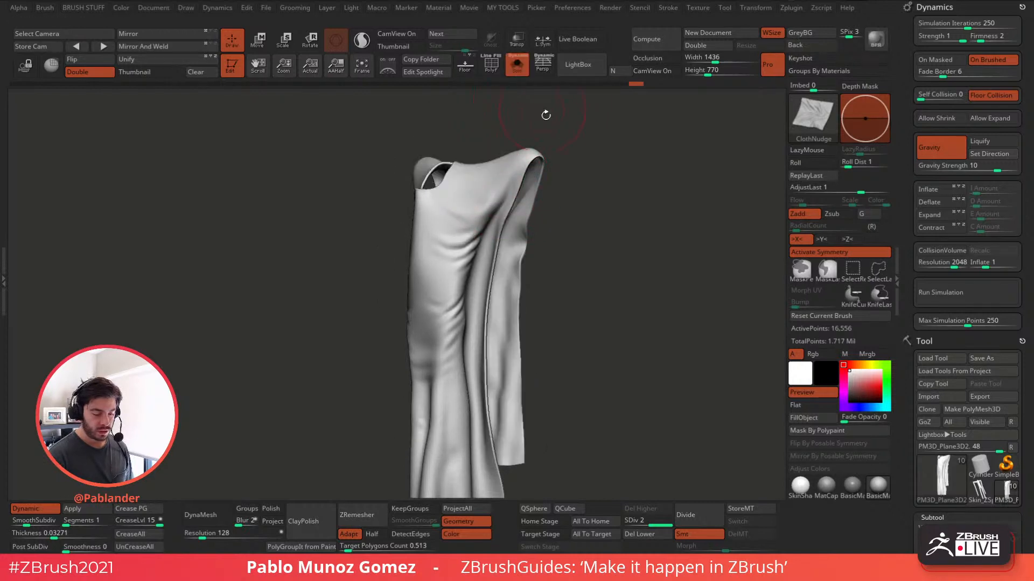
pyautogui.hotkey('ctrl', 'z')
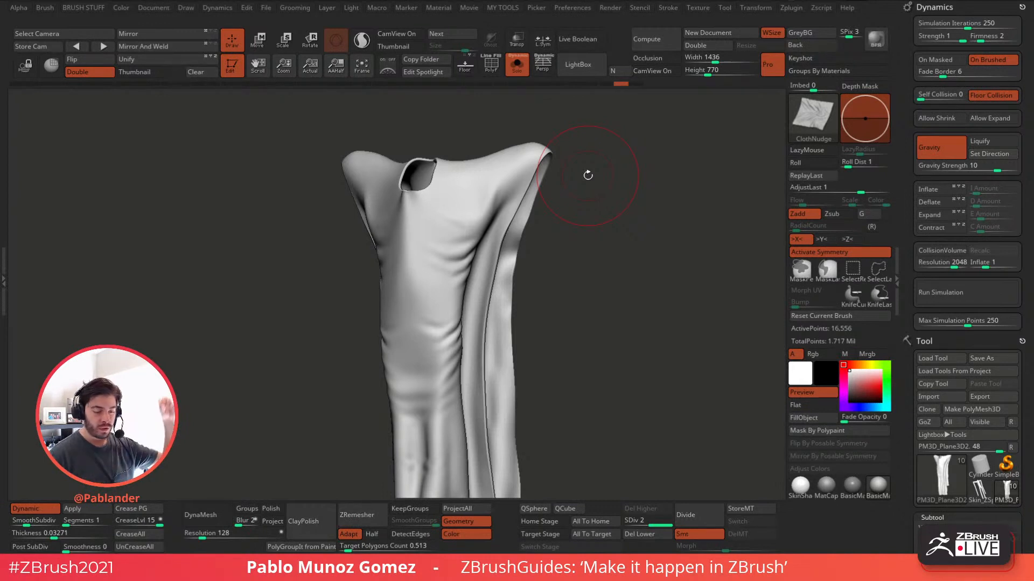
# - Pull the robe's fabric from the shoulder and side edges toward the back with ClothNudge to deepen the folds
pyautogui.moveTo(510, 172)
pyautogui.mouseDown()
pyautogui.moveTo(470, 238)
pyautogui.moveTo(454, 241)
pyautogui.mouseUp()
pyautogui.moveTo(535, 230); pyautogui.dragTo(595, 232)
pyautogui.moveTo(485, 225); pyautogui.dragTo(474, 219)
pyautogui.moveTo(565, 217); pyautogui.dragTo(530, 219)
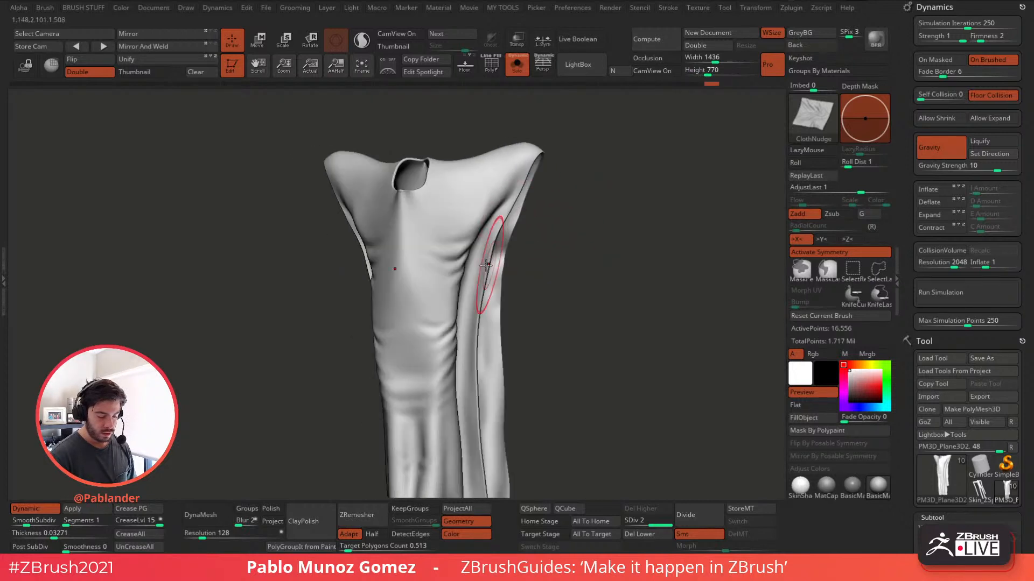
pyautogui.moveTo(492, 260); pyautogui.dragTo(445, 262)
pyautogui.moveTo(556, 263); pyautogui.dragTo(514, 260)
pyautogui.moveTo(455, 208); pyautogui.dragTo(441, 244)
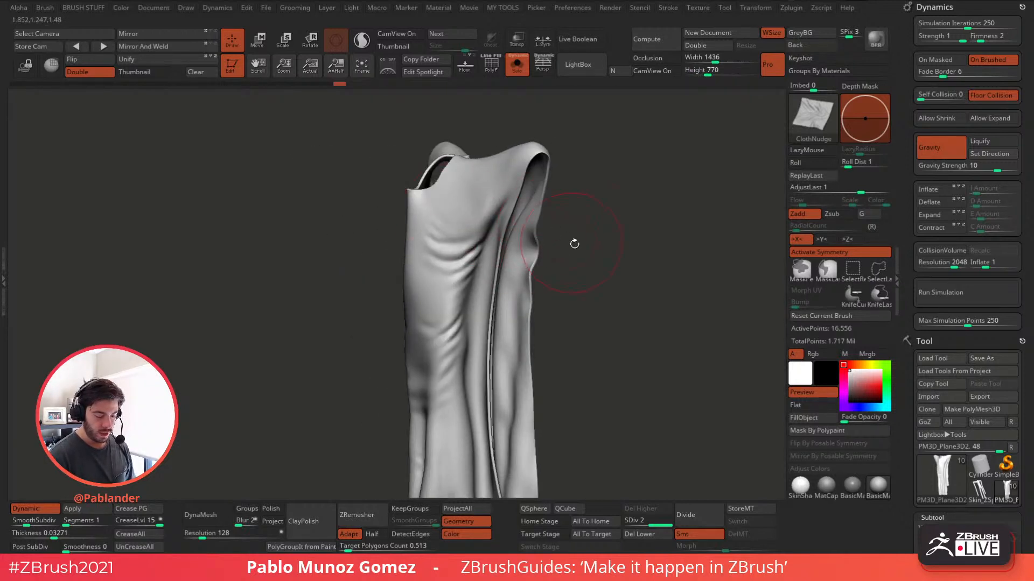
# - Nudge further horizontal folds down the robe's back between the shoulder folds and the waist
pyautogui.moveTo(575, 242); pyautogui.dragTo(547, 244)
pyautogui.moveTo(429, 250)
pyautogui.mouseDown()
pyautogui.moveTo(422, 291)
pyautogui.moveTo(434, 325)
pyautogui.mouseUp()
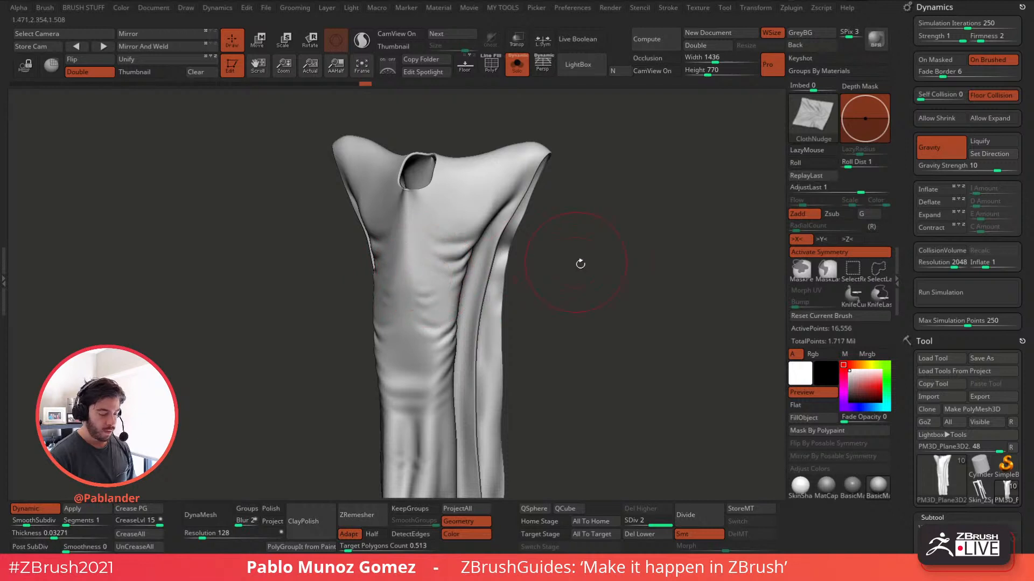
pyautogui.keyDown('shift'); pyautogui.moveTo(579, 263); pyautogui.dragTo(599, 263); pyautogui.keyUp('shift')
pyautogui.moveTo(451, 257); pyautogui.dragTo(434, 261)
pyautogui.moveTo(444, 237); pyautogui.dragTo(433, 293)
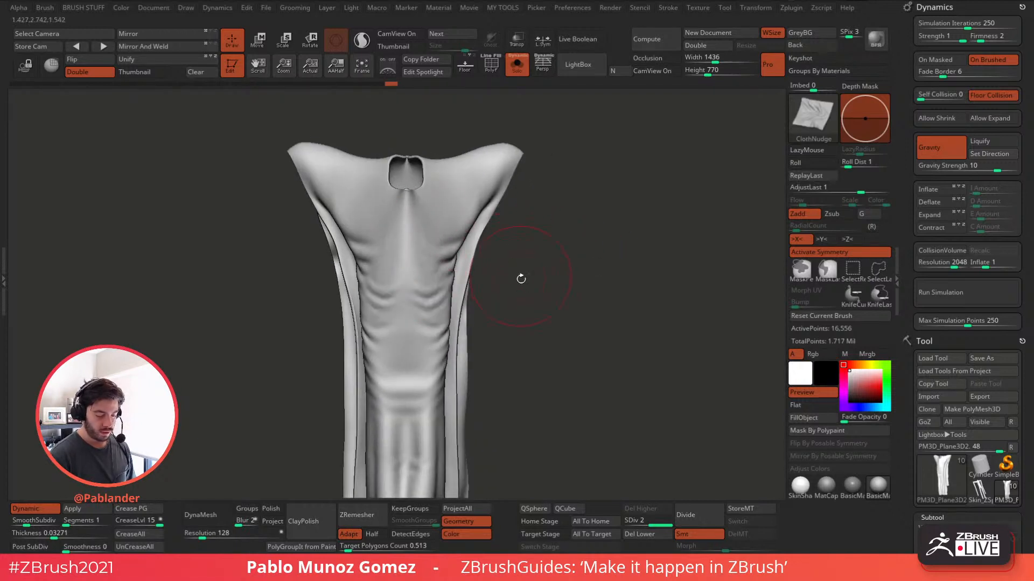
pyautogui.keyDown('alt'); pyautogui.moveTo(508, 277); pyautogui.dragTo(534, 268); pyautogui.keyUp('alt')
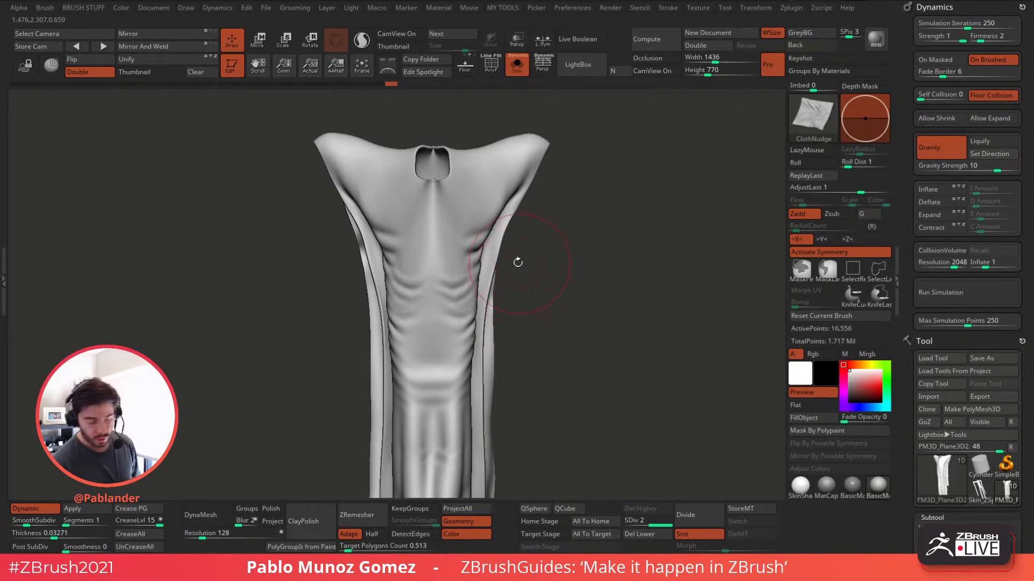
# - Refine the folds down the middle of the robe's back with ClothNudge and smooth them
pyautogui.moveTo(461, 240)
pyautogui.mouseDown()
pyautogui.moveTo(463, 255)
pyautogui.moveTo(466, 242)
pyautogui.moveTo(553, 239)
pyautogui.moveTo(442, 274)
pyautogui.moveTo(444, 344)
pyautogui.mouseUp()
pyautogui.keyDown('shift'); pyautogui.moveTo(543, 274); pyautogui.dragTo(528, 273); pyautogui.keyUp('shift')
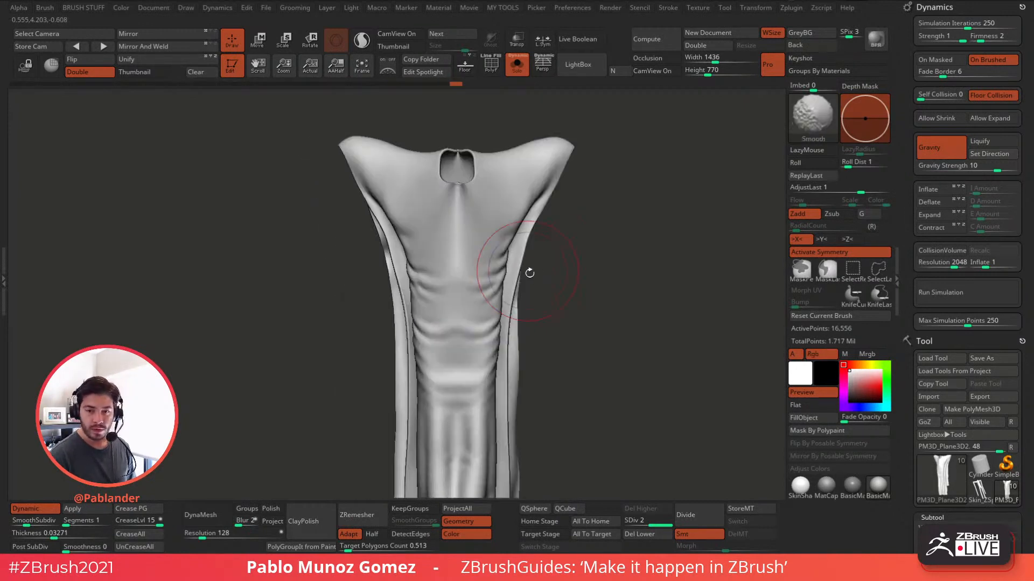
pyautogui.keyDown('alt'); pyautogui.moveTo(532, 309); pyautogui.dragTo(541, 297); pyautogui.keyUp('alt')
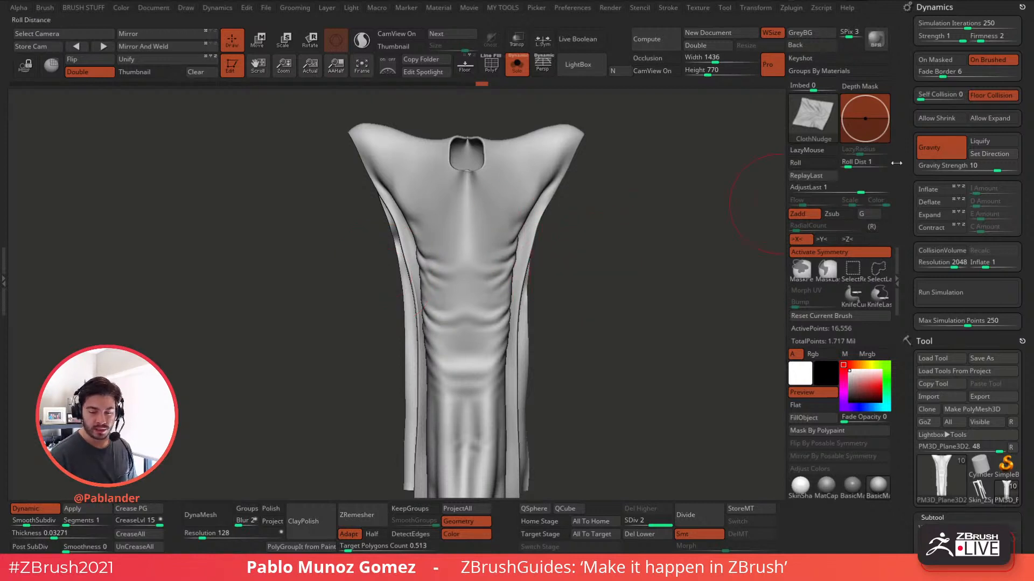
# - Collapse the Dynamics settings and switch the active tool to a new Sphere3D
pyautogui.click(923, 8)
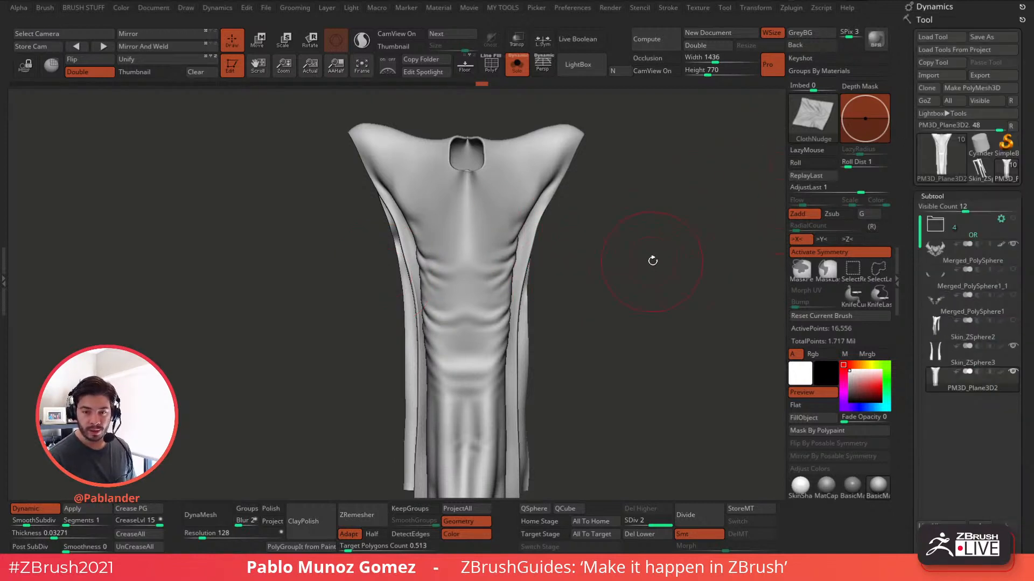
pyautogui.click(943, 155)
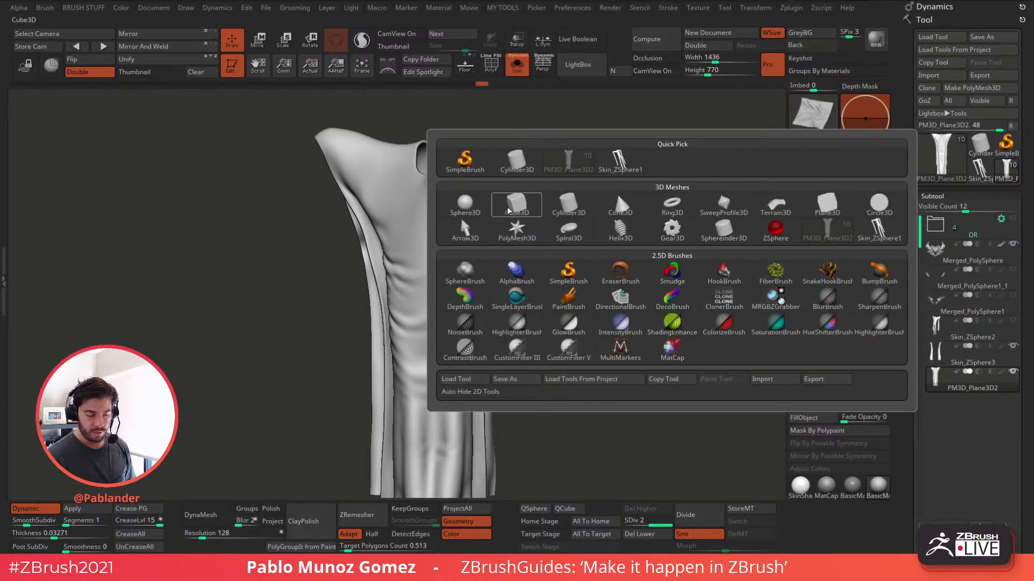
pyautogui.click(464, 205)
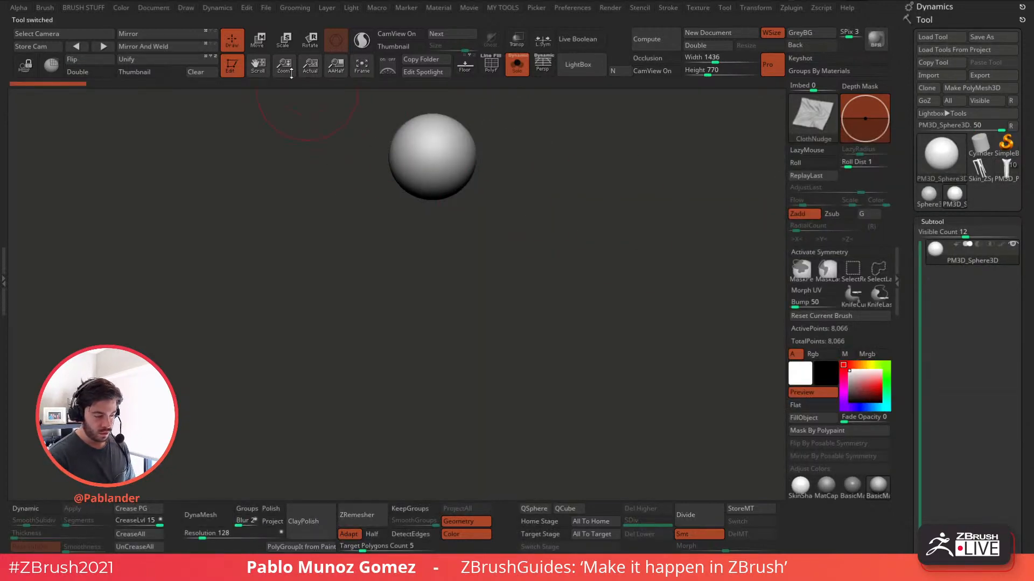
# - Undo the cloth deformation, replace TransposeCloth with the Transpose brush, and scale the sphere down
pyautogui.press('w')
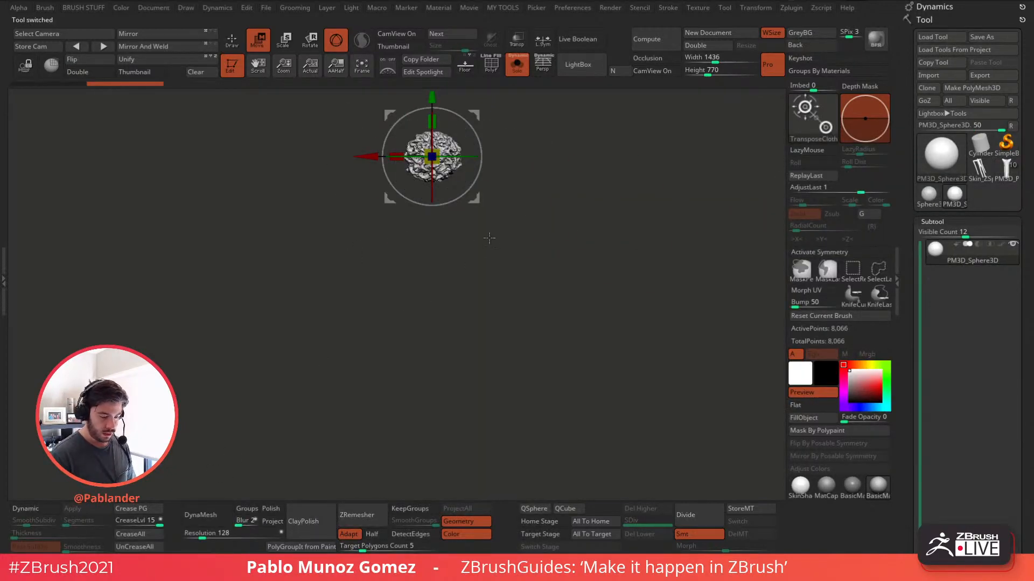
pyautogui.hotkey('ctrl', 'z')
pyautogui.click(795, 129)
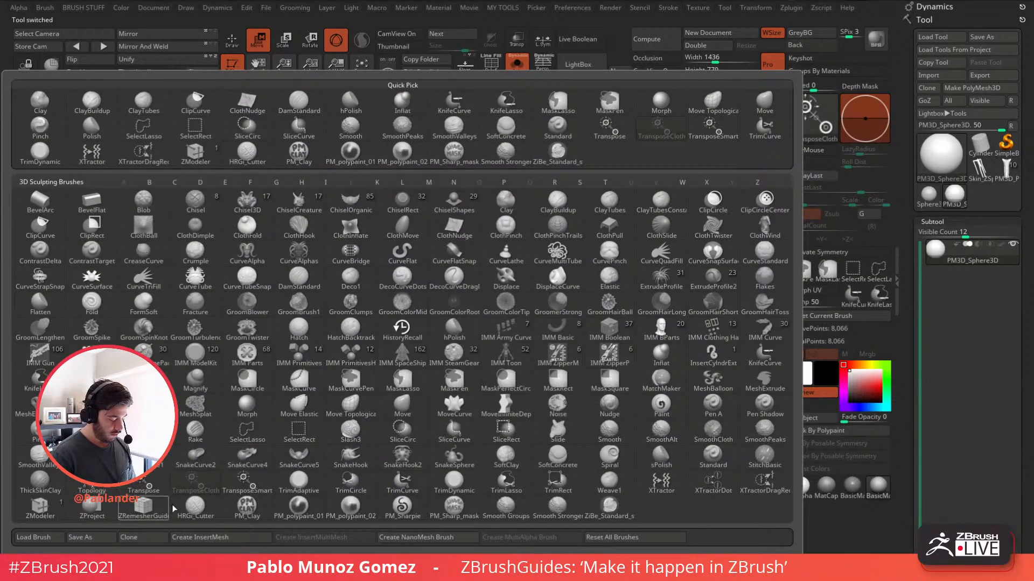
pyautogui.click(151, 486)
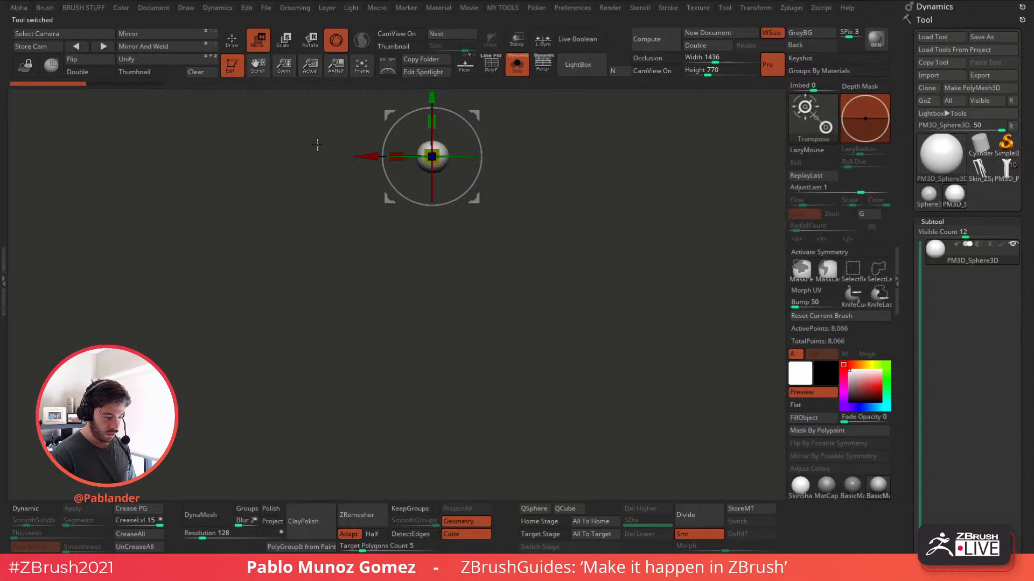
pyautogui.press('q')
# - DynaMesh the sphere at resolution 32, frame it, and display its polyframe
pyautogui.moveTo(203, 533); pyautogui.dragTo(194, 533)
pyautogui.click(208, 516)
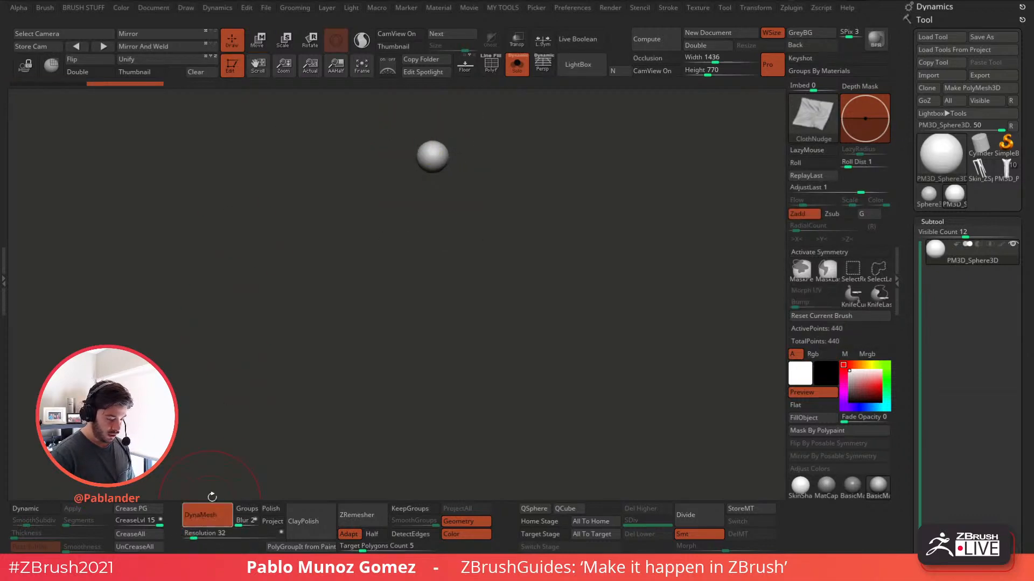
pyautogui.press('f')
pyautogui.hotkey('shift', 'f')
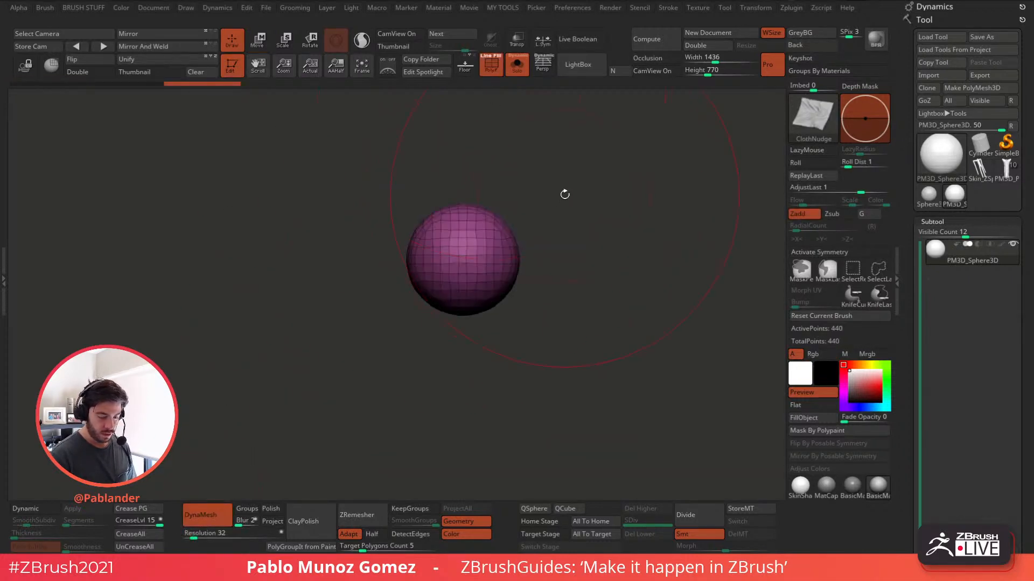
# - Reduce the brush size and apply the SkinShade material to the sphere
pyautogui.press('space')
pyautogui.moveTo(537, 192); pyautogui.dragTo(529, 192)
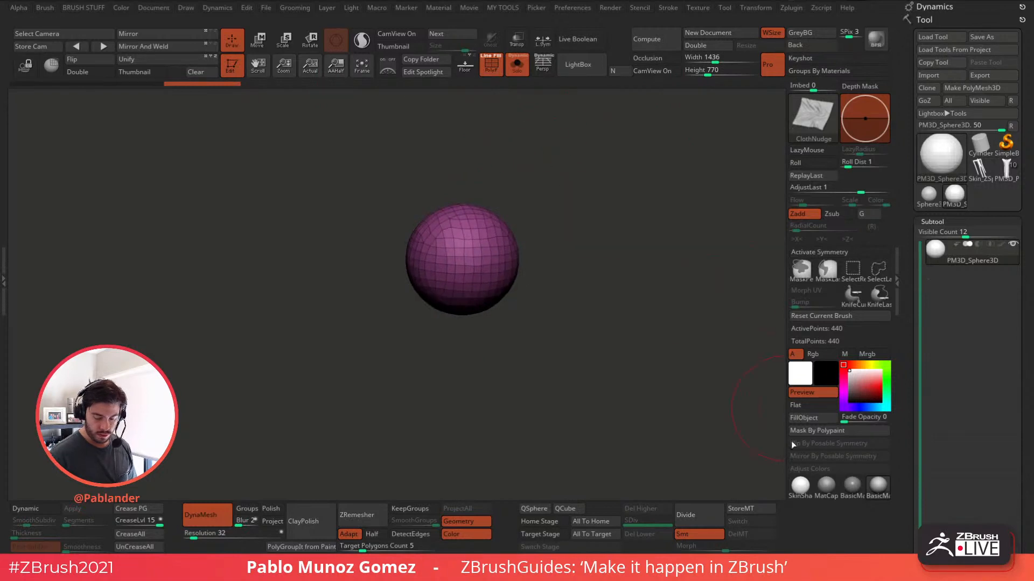
pyautogui.click(800, 486)
pyautogui.moveTo(625, 358); pyautogui.dragTo(591, 340)
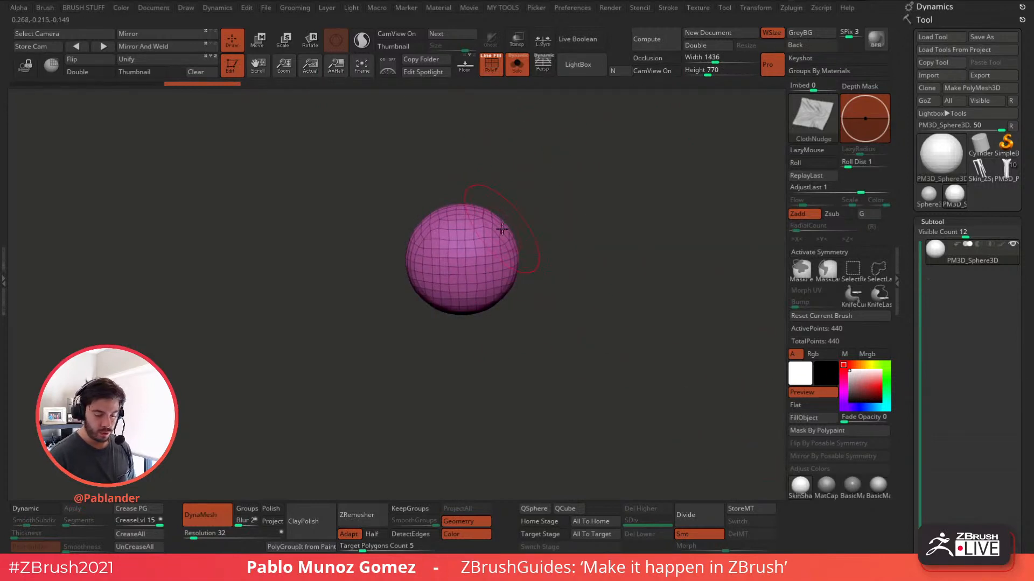
# - Pull the sphere's upper side and underside outward with the Move brush and re-DynaMesh the shape
pyautogui.press('space')
pyautogui.click(550, 328)
pyautogui.moveTo(499, 233)
pyautogui.mouseDown()
pyautogui.moveTo(543, 200)
pyautogui.moveTo(563, 226)
pyautogui.mouseUp()
pyautogui.moveTo(500, 291)
pyautogui.mouseDown()
pyautogui.moveTo(515, 347)
pyautogui.moveTo(505, 377)
pyautogui.mouseUp()
pyautogui.moveTo(422, 301); pyautogui.dragTo(445, 279)
pyautogui.moveTo(603, 302); pyautogui.dragTo(584, 328)
pyautogui.keyDown('ctrl'); pyautogui.moveTo(619, 172); pyautogui.dragTo(614, 285); pyautogui.keyUp('ctrl')
# - Pull out more protrusions, smooth and re-DynaMesh the stretched area, and draw a pointed horn from the upper side
pyautogui.moveTo(492, 273); pyautogui.dragTo(577, 323)
pyautogui.moveTo(540, 222); pyautogui.dragTo(521, 249)
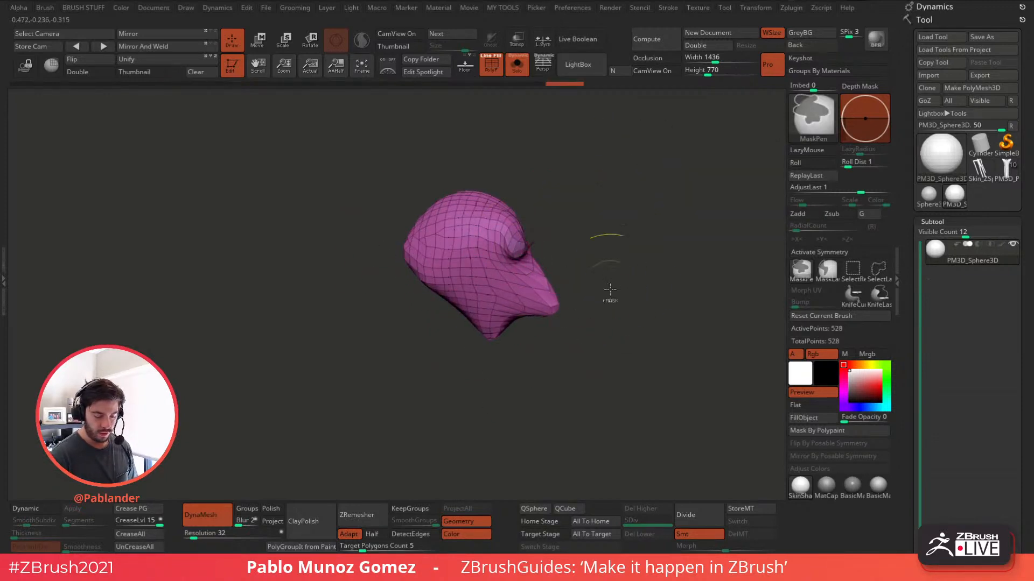
pyautogui.keyDown('ctrl'); pyautogui.moveTo(605, 247); pyautogui.dragTo(628, 326); pyautogui.keyUp('ctrl')
pyautogui.keyDown('shift'); pyautogui.moveTo(506, 227); pyautogui.dragTo(522, 248); pyautogui.keyUp('shift')
pyautogui.keyDown('ctrl'); pyautogui.moveTo(577, 205); pyautogui.dragTo(601, 275); pyautogui.keyUp('ctrl')
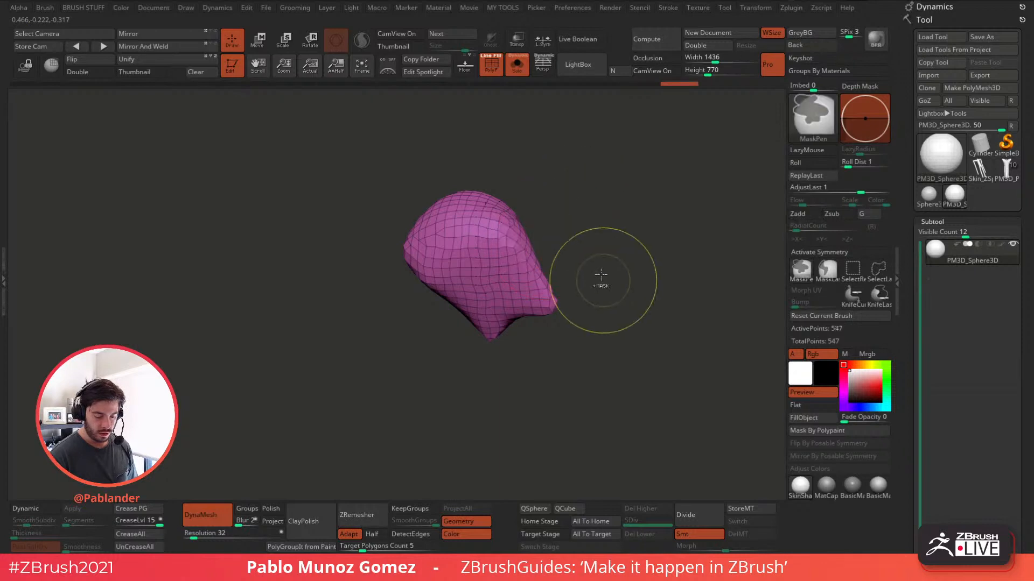
pyautogui.moveTo(511, 233); pyautogui.dragTo(569, 201)
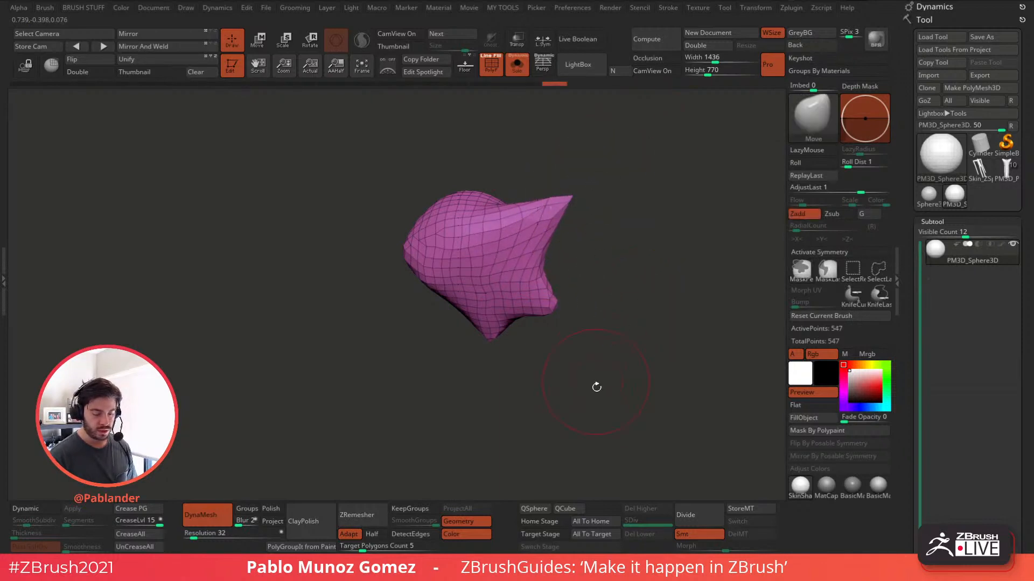
pyautogui.moveTo(597, 388); pyautogui.dragTo(618, 328)
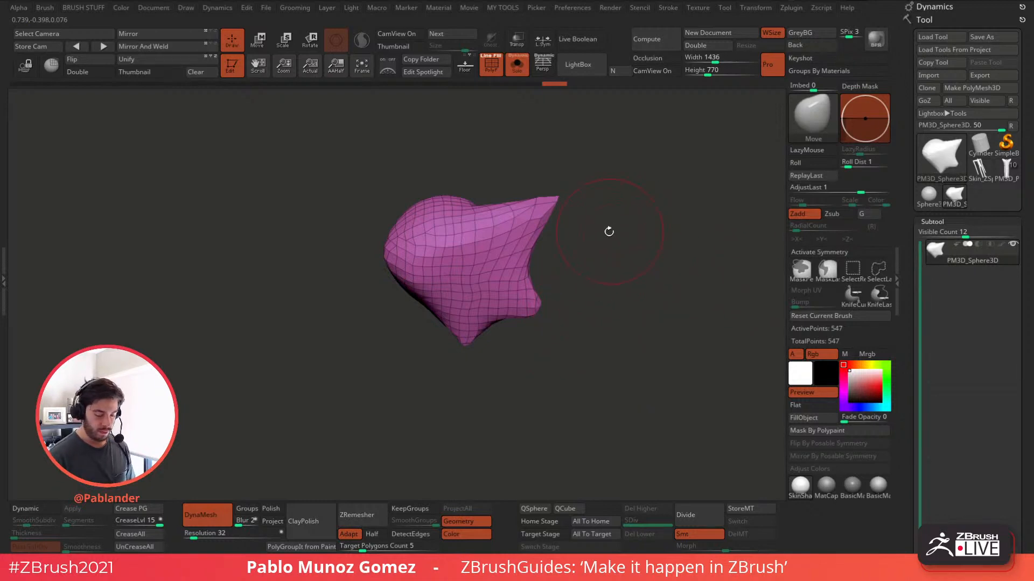
# - Remesh the shape with DynaMesh at resolution 48, and again at resolution 192
pyautogui.click(195, 534)
pyautogui.keyDown('ctrl'); pyautogui.moveTo(273, 337); pyautogui.dragTo(286, 398); pyautogui.keyUp('ctrl')
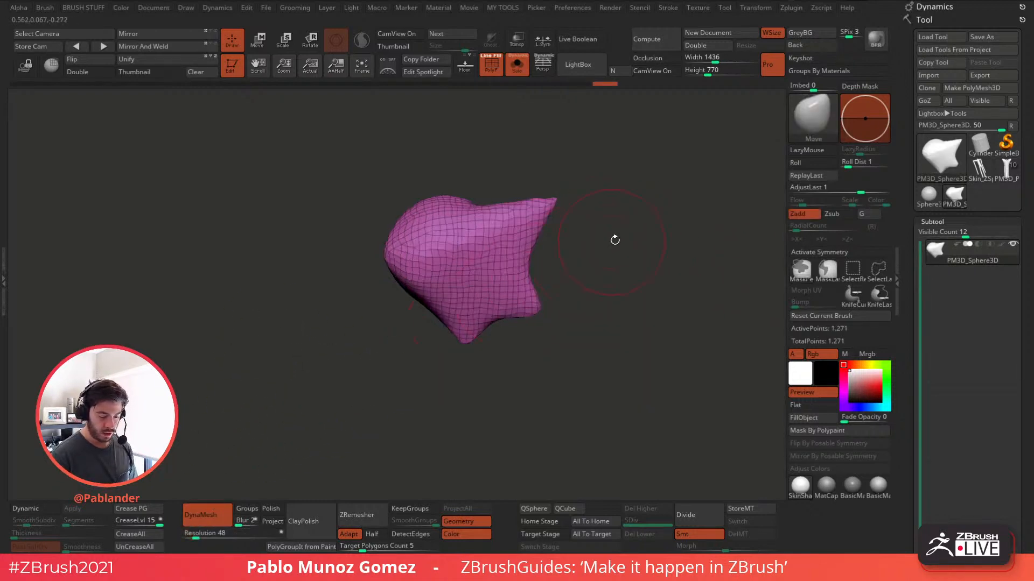
pyautogui.click(206, 534)
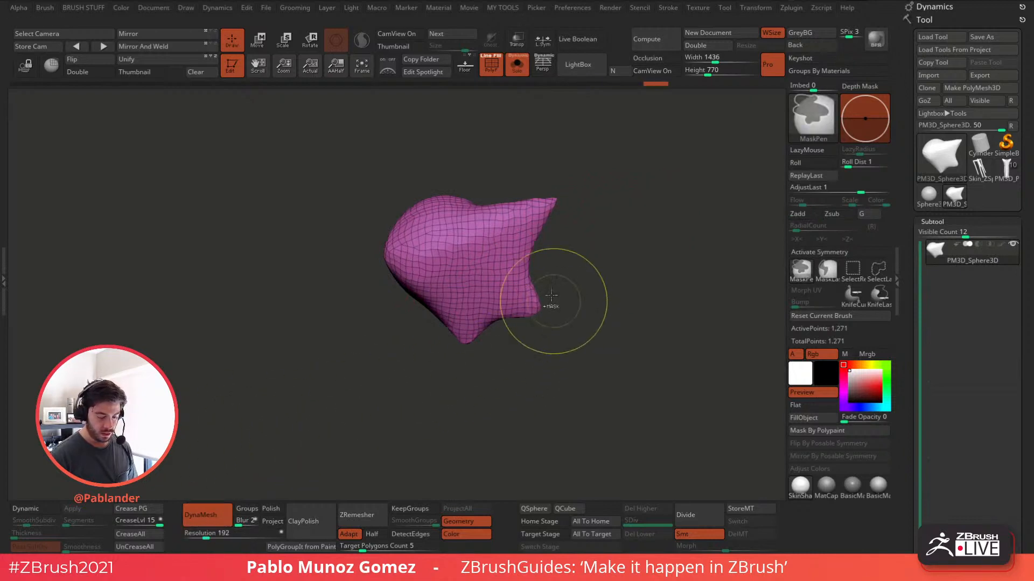
pyautogui.keyDown('ctrl'); pyautogui.moveTo(572, 267); pyautogui.dragTo(593, 284); pyautogui.keyUp('ctrl')
# - Carve curved grooves into the shape's side with DamStandard and re-DynaMesh it with the polyframe hidden
pyautogui.press('b')
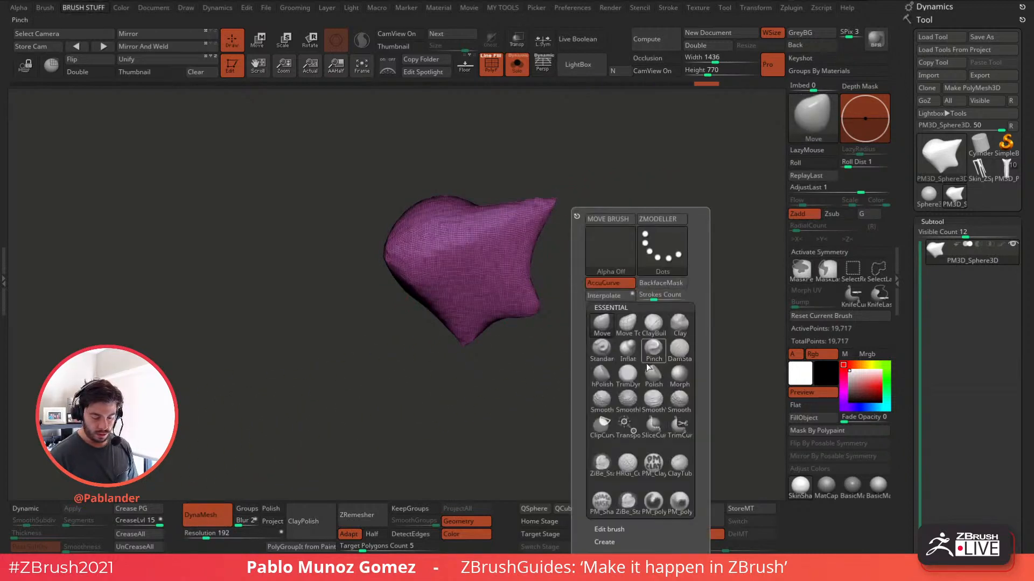
pyautogui.click(677, 353)
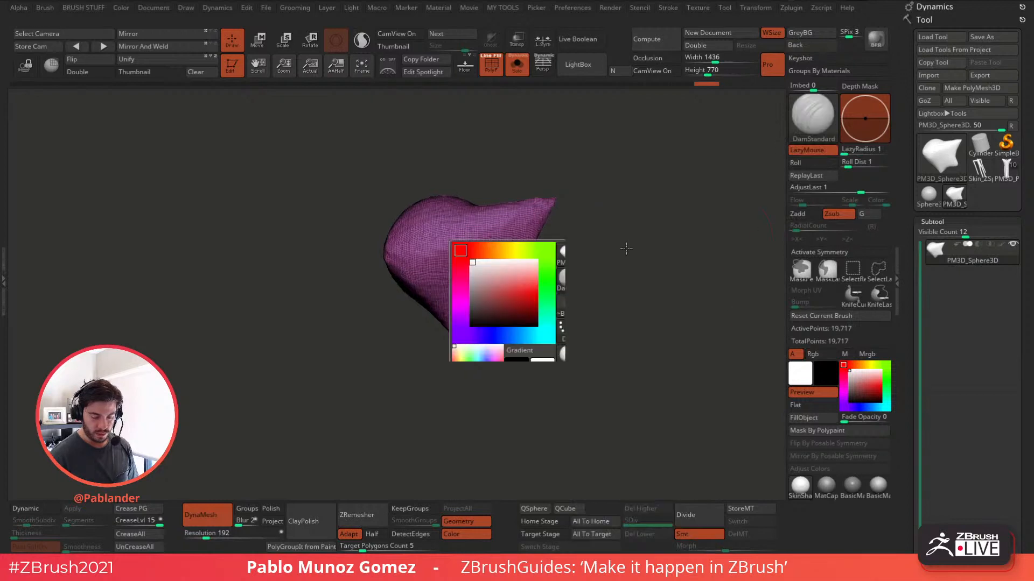
pyautogui.moveTo(484, 231)
pyautogui.mouseDown()
pyautogui.moveTo(422, 261)
pyautogui.moveTo(506, 236)
pyautogui.mouseUp()
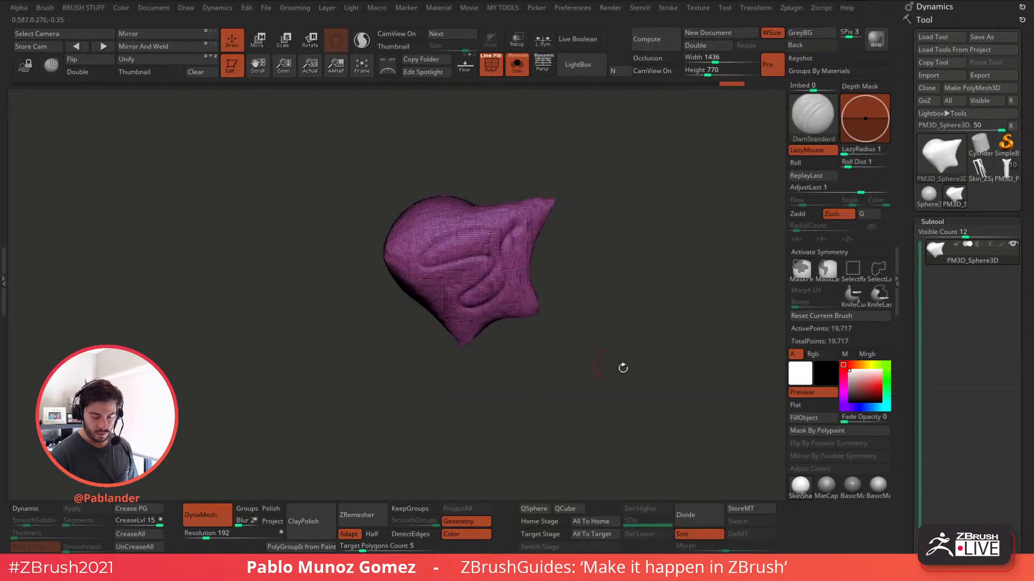
pyautogui.hotkey('shift', 'f')
pyautogui.moveTo(607, 215)
pyautogui.mouseDown()
pyautogui.moveTo(616, 235)
pyautogui.moveTo(602, 305)
pyautogui.moveTo(619, 361)
pyautogui.mouseUp()
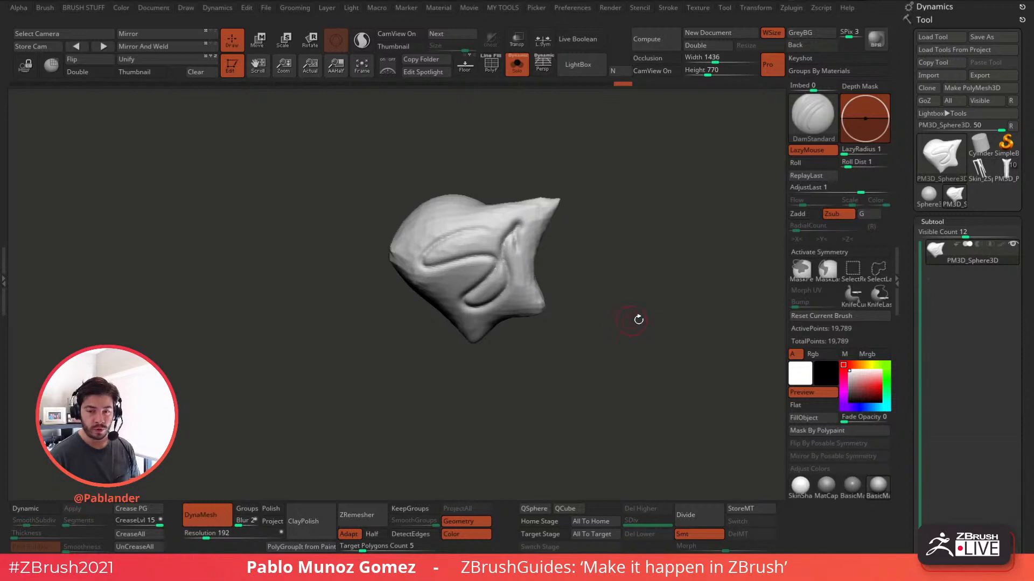
# - Divide the shape to subdivision level 2 and enable Freeze SubDivision Levels
pyautogui.scroll(-10, 907, 227)
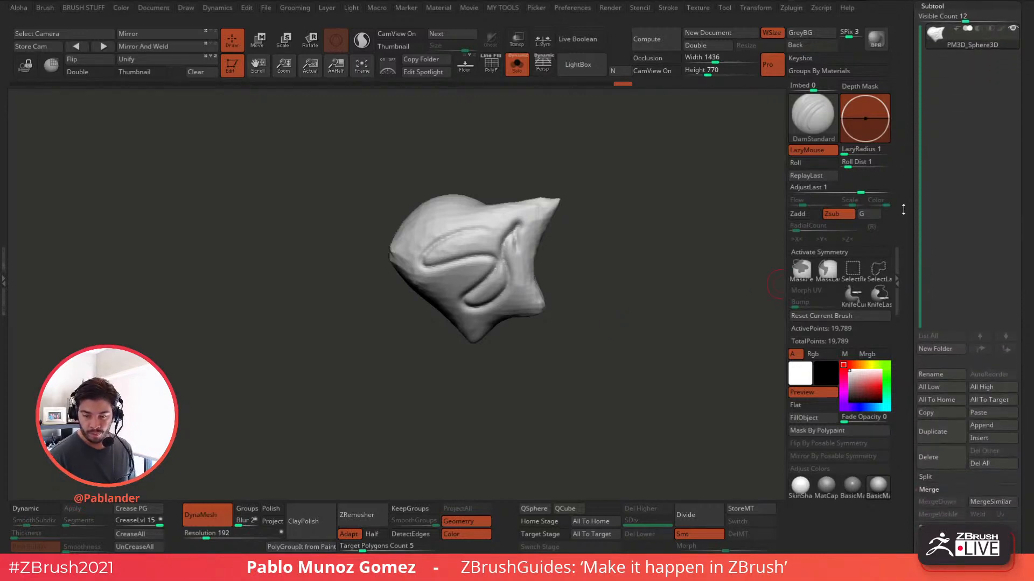
pyautogui.scroll(-10, 909, 193)
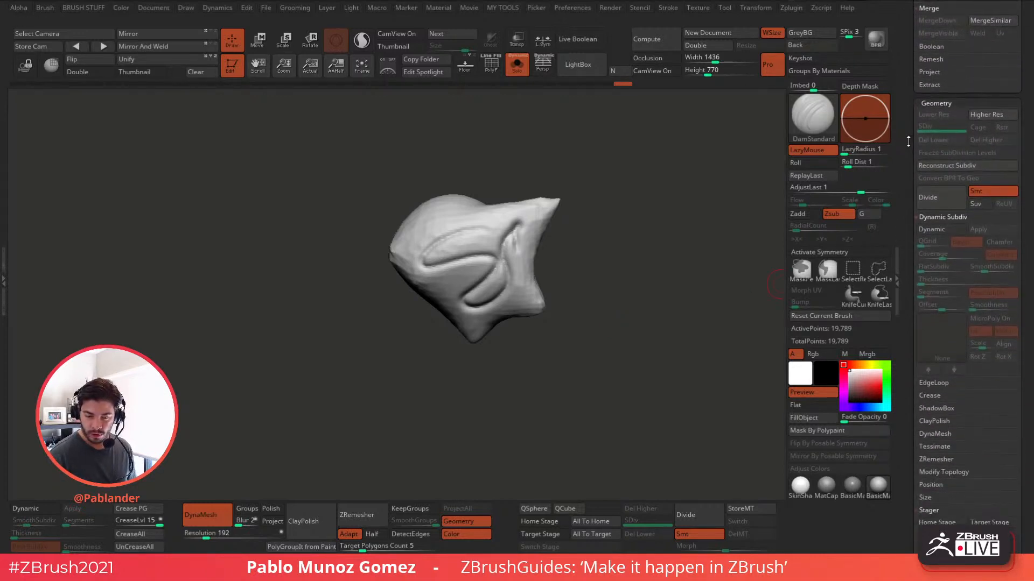
pyautogui.scroll(2, 908, 146)
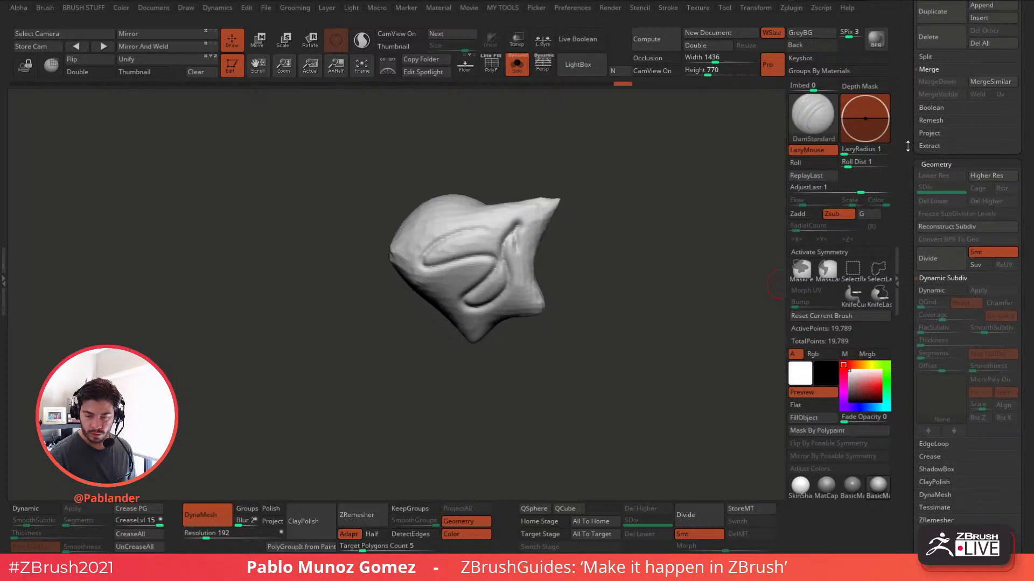
pyautogui.scroll(2, 959, 195)
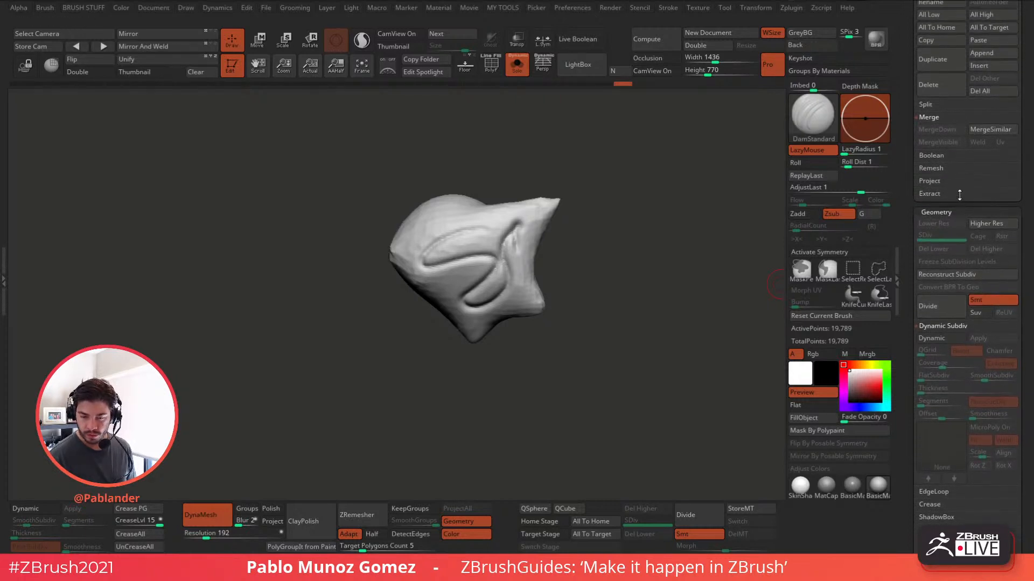
pyautogui.scroll(-2, 959, 195)
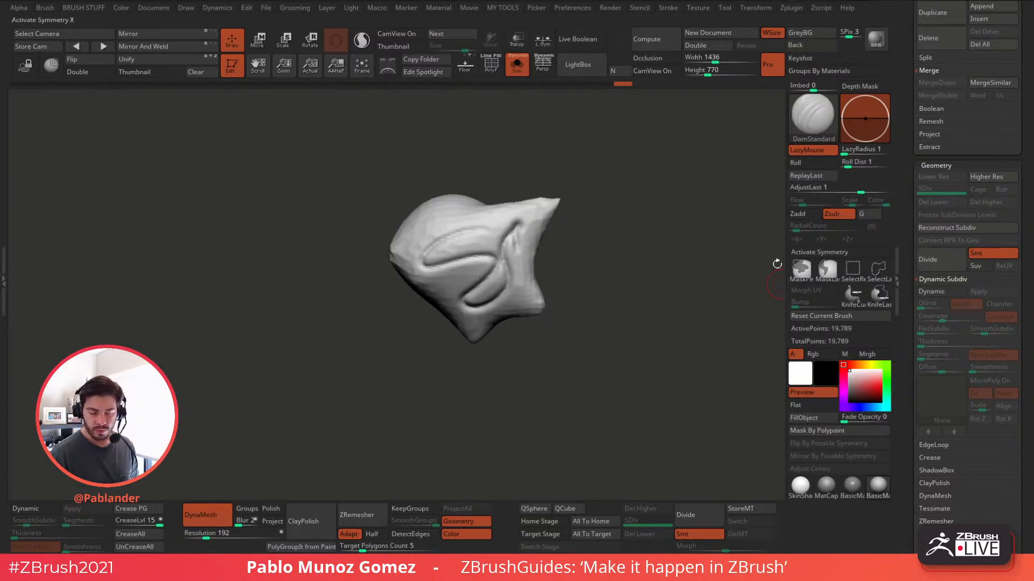
pyautogui.click(941, 259)
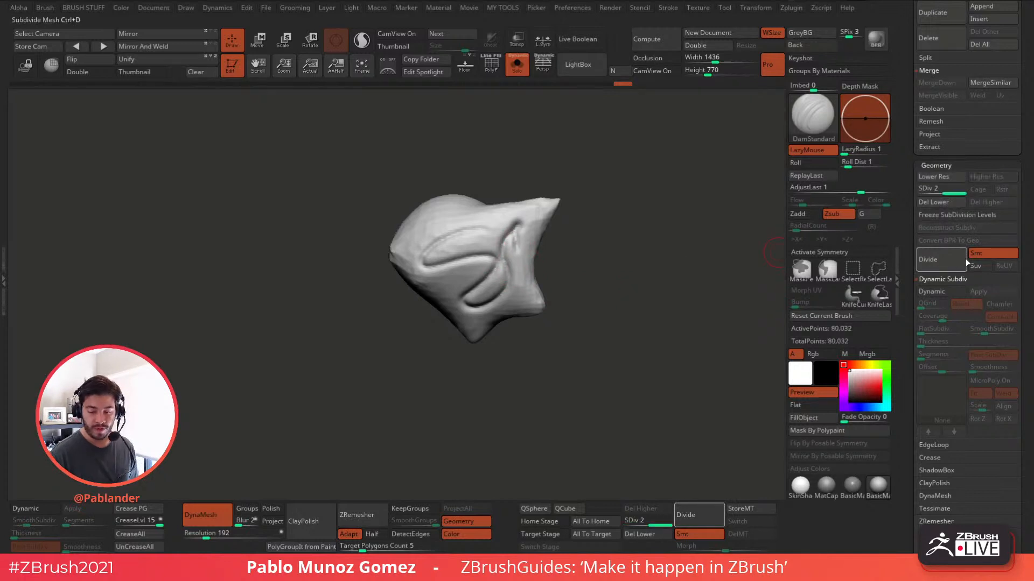
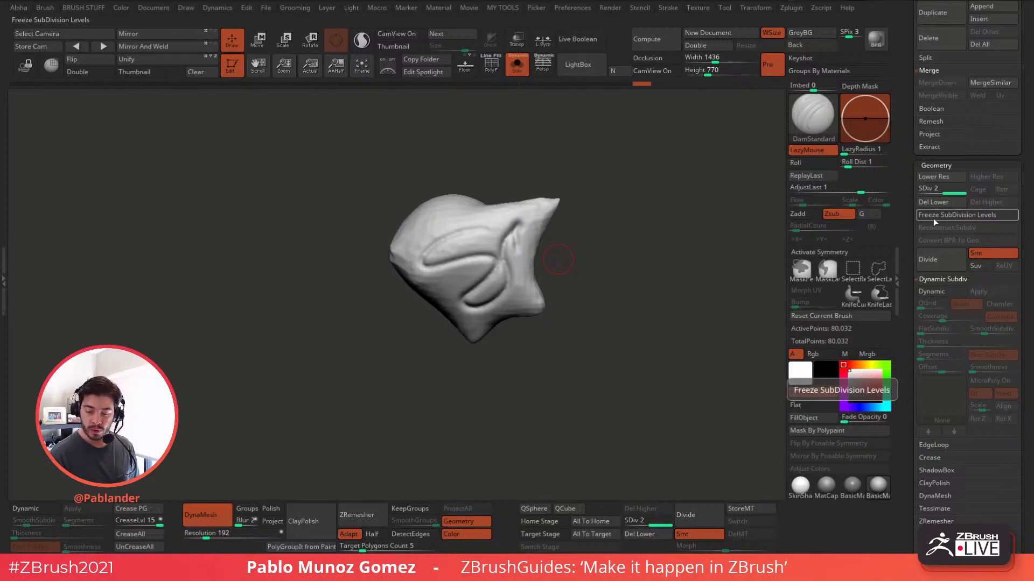
pyautogui.click(958, 215)
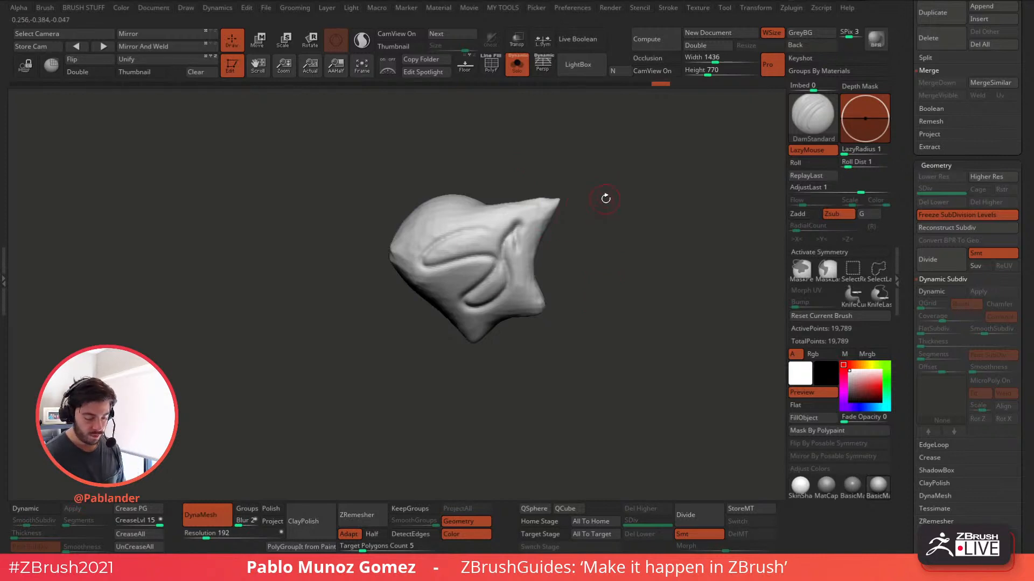
# - ZRemesh the shape three times with Half enabled, displaying the polyframe after the first pass
pyautogui.click(372, 535)
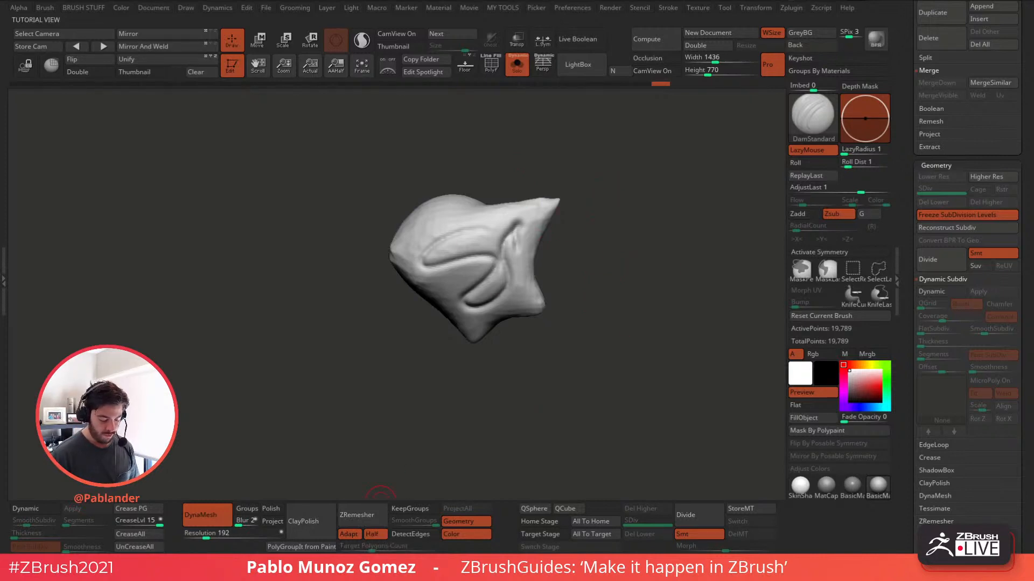
pyautogui.click(367, 517)
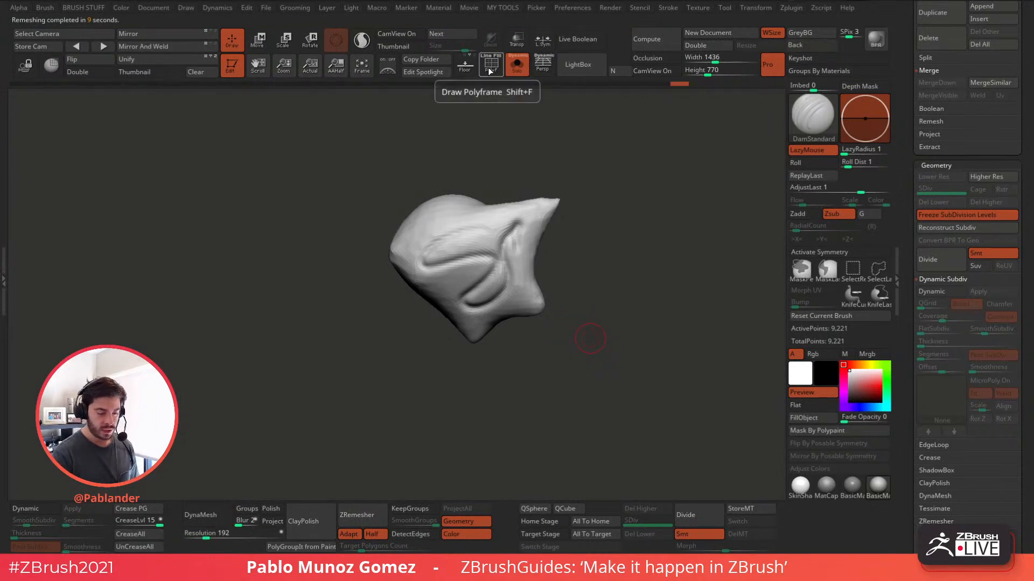
pyautogui.hotkey('shift', 'f')
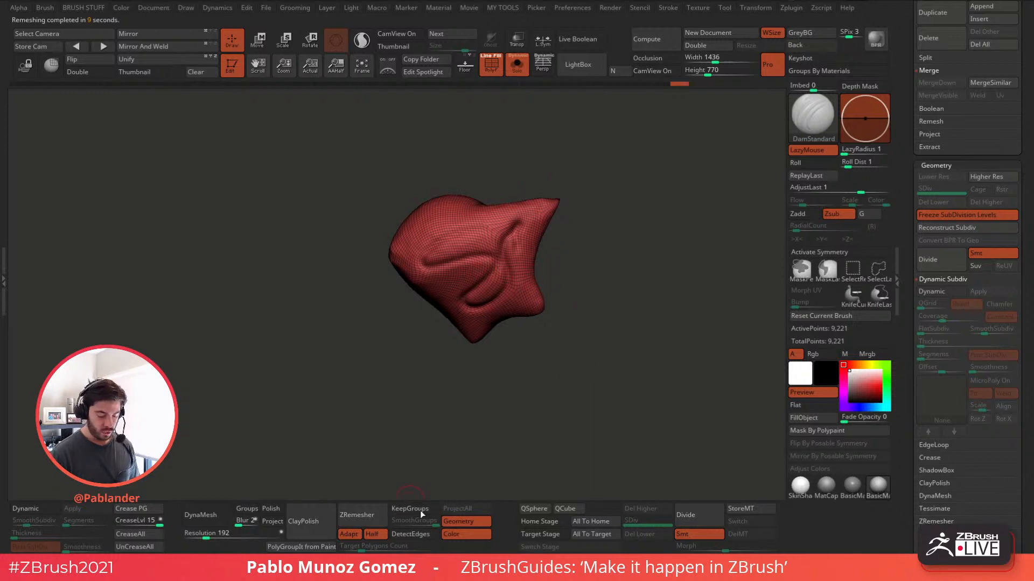
pyautogui.click(368, 512)
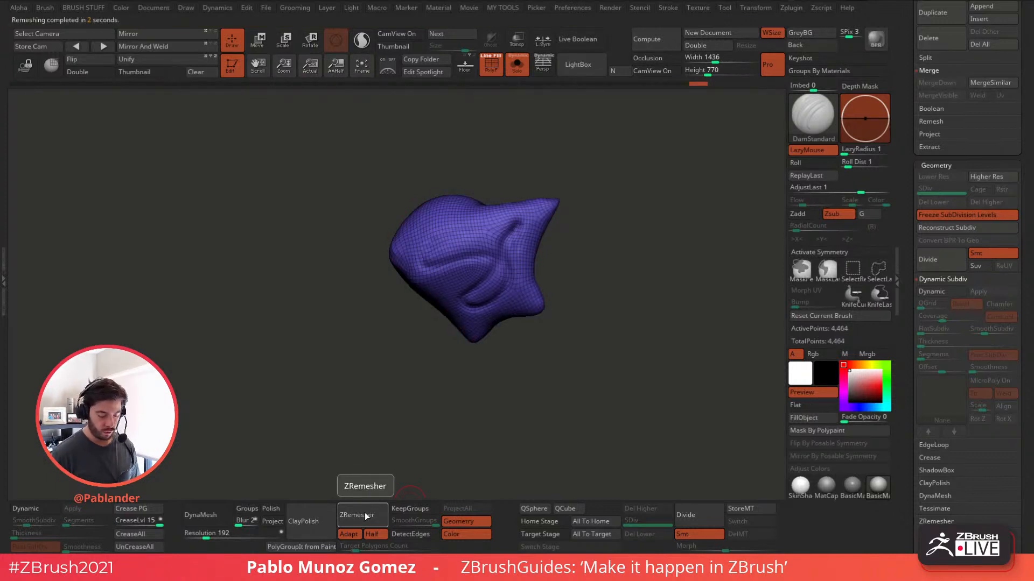
pyautogui.click(365, 513)
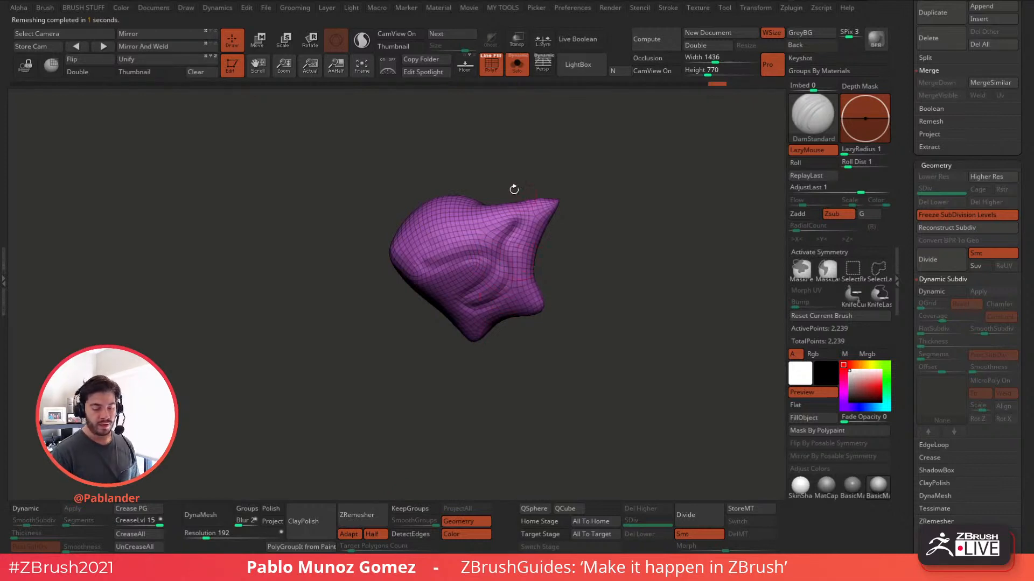
# - Turn off Freeze SubDivision Levels to restore the shape's subdivision levels, and hide the polyframe
pyautogui.moveTo(908, 467); pyautogui.dragTo(904, 369)
pyautogui.click(937, 175)
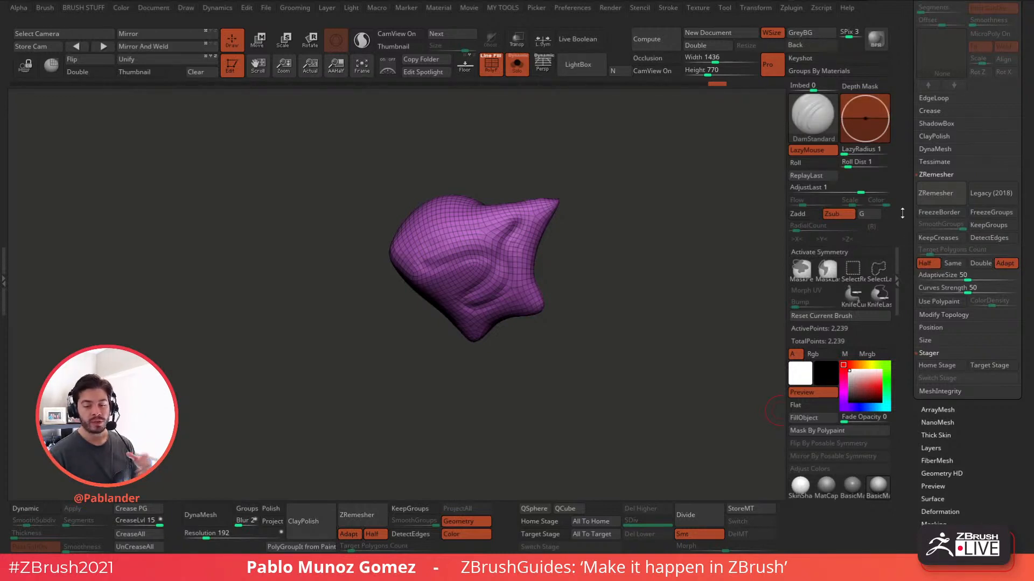
pyautogui.moveTo(908, 212); pyautogui.dragTo(917, 326)
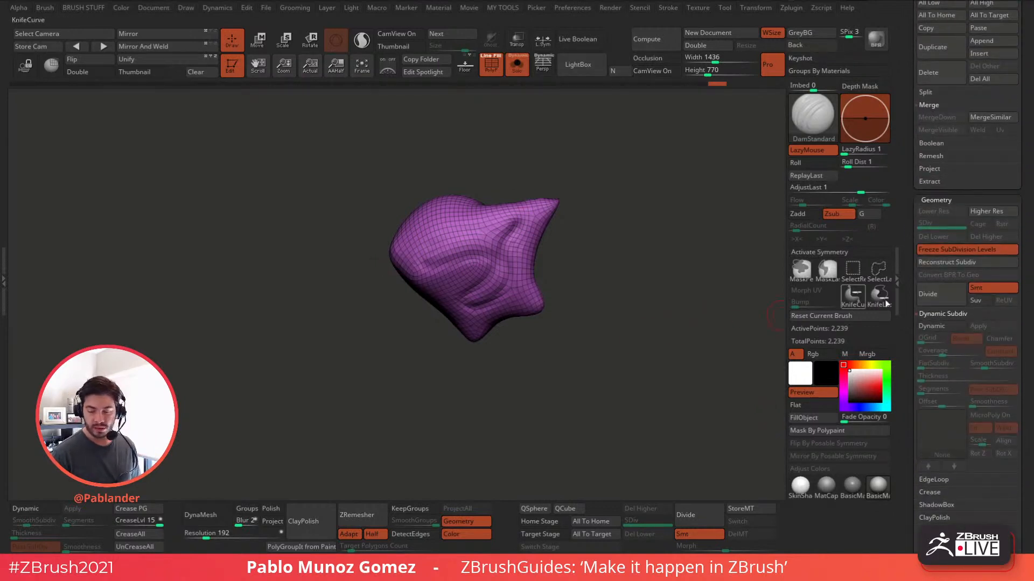
pyautogui.click(969, 249)
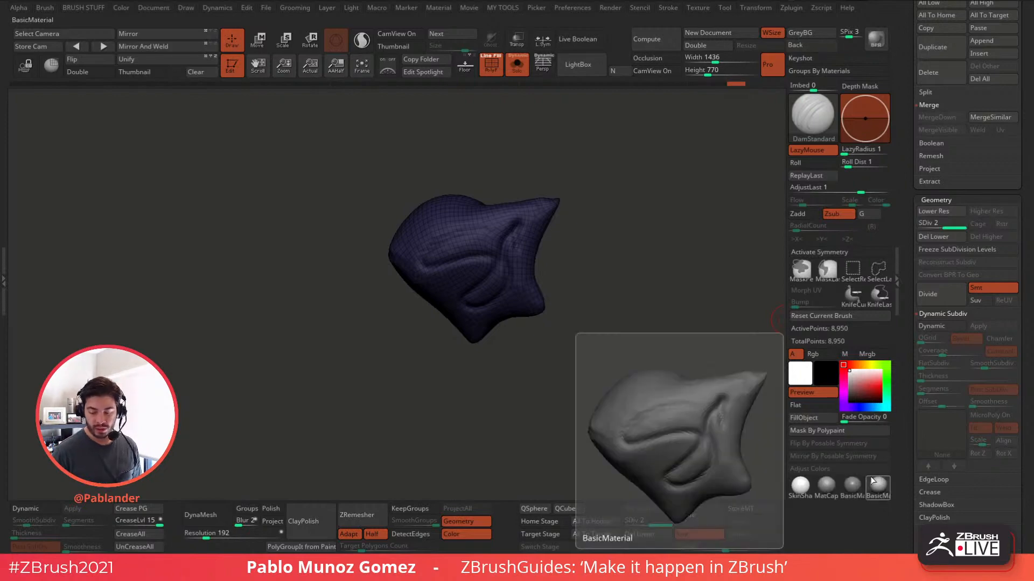
pyautogui.click(878, 486)
pyautogui.click(489, 70)
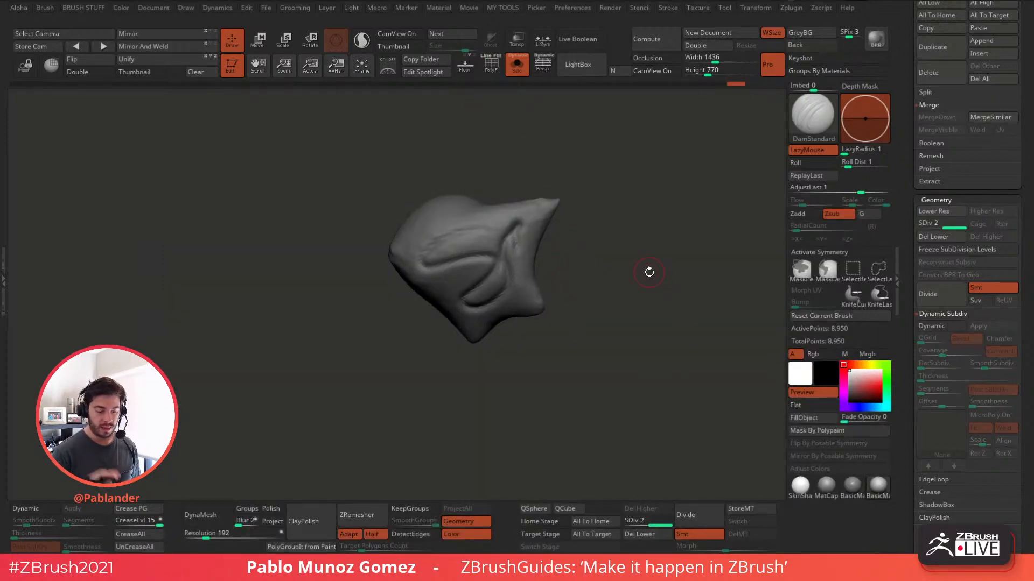
# - Divide the test shape to subdivision level 3, step down to level 1 and display its polyframe
pyautogui.hotkey('ctrl', 'd')
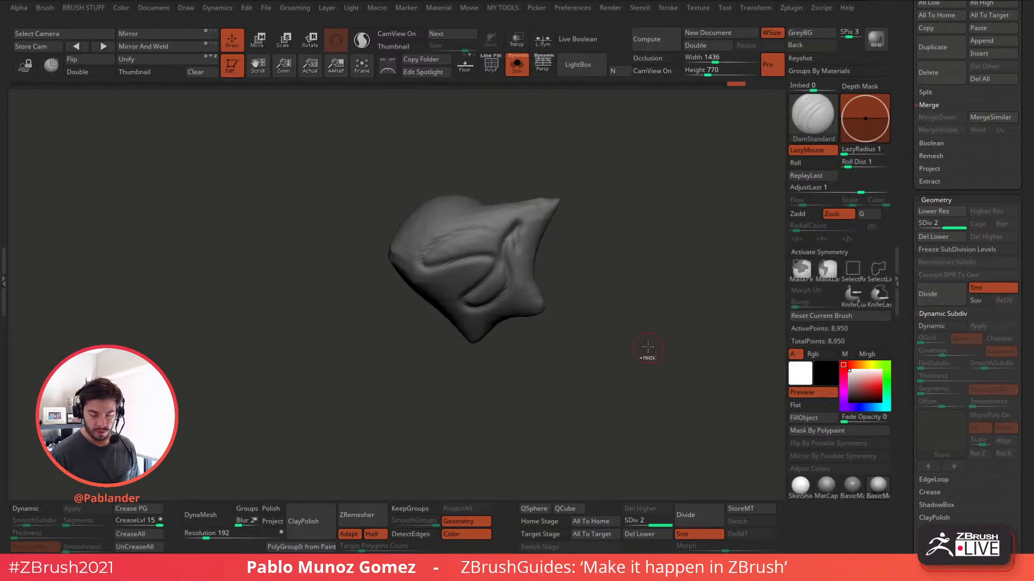
pyautogui.click(944, 294)
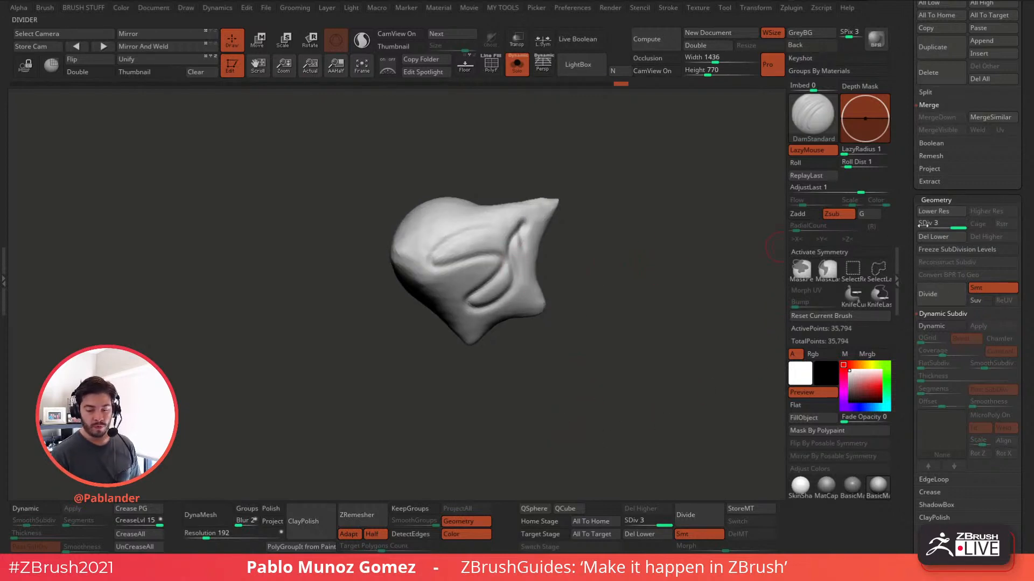
pyautogui.hotkey('shift', 'd')
pyautogui.hotkey('shift', 'd')
pyautogui.hotkey('shift', 'f')
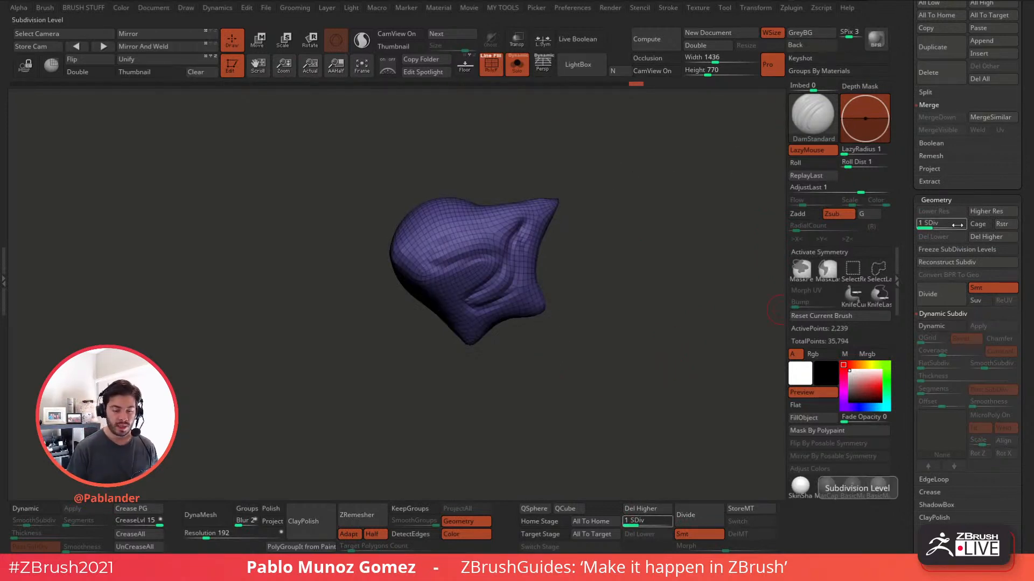
pyautogui.press('space')
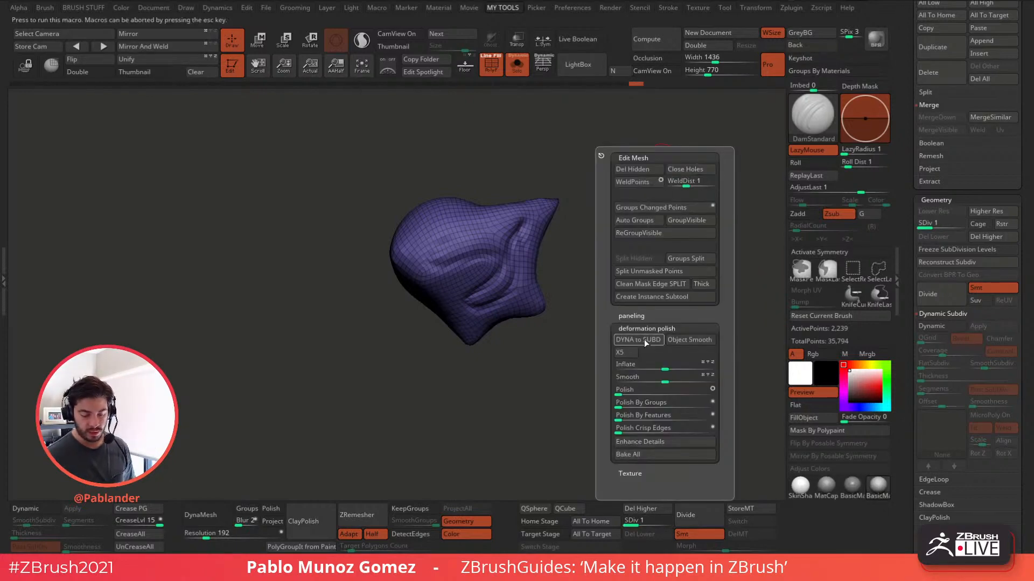
# - Switch to the PM3D_Plane3D2 robe tool, hide its polyframe and turn off Solo to show the other subtools
pyautogui.moveTo(908, 239); pyautogui.dragTo(910, 401)
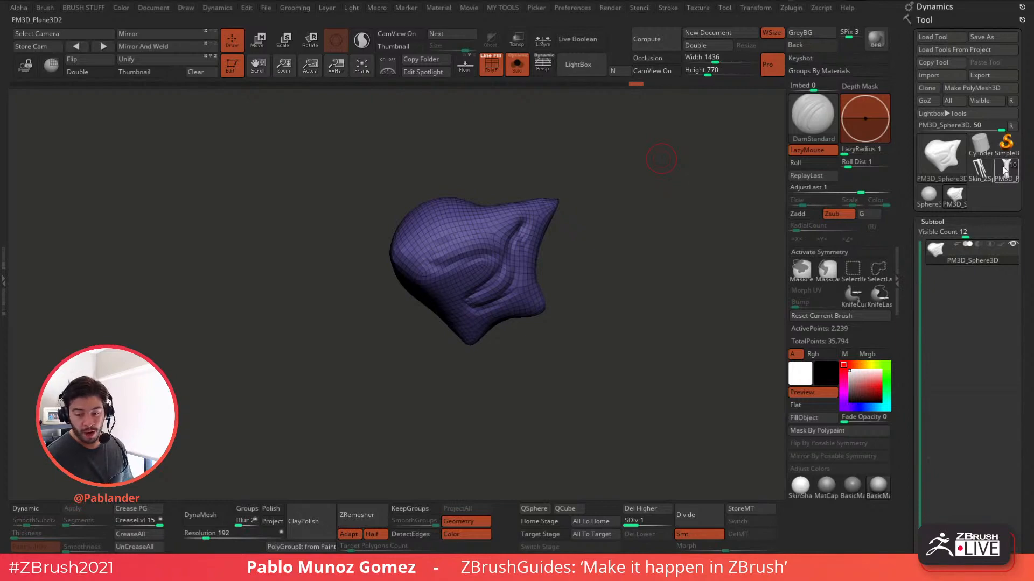
pyautogui.click(1006, 171)
pyautogui.keyDown('ctrl'); pyautogui.moveTo(630, 291); pyautogui.dragTo(613, 231, button='right'); pyautogui.keyUp('ctrl')
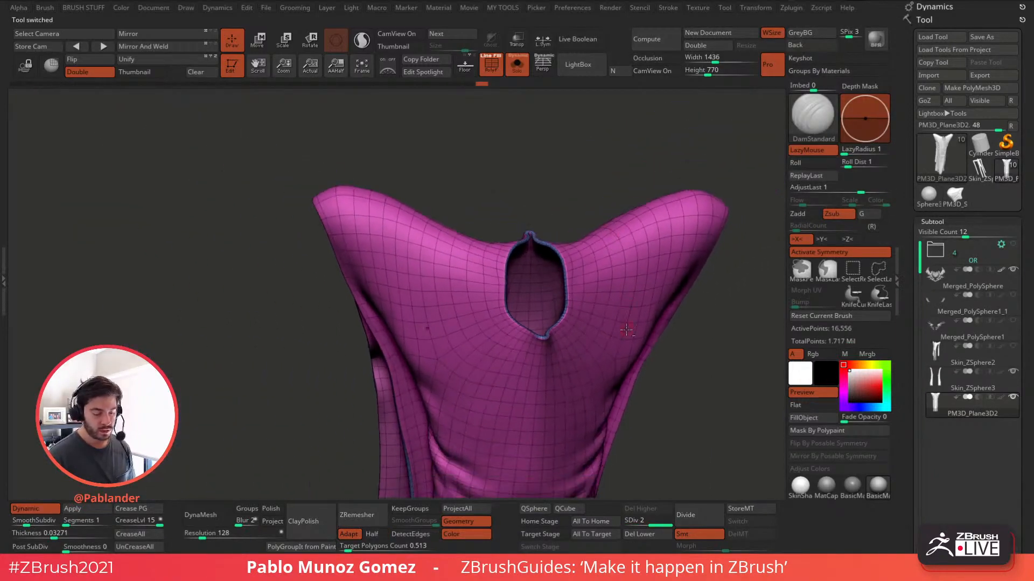
pyautogui.keyDown('alt'); pyautogui.moveTo(626, 329); pyautogui.dragTo(586, 245, button='right'); pyautogui.keyUp('alt')
pyautogui.click(491, 64)
pyautogui.moveTo(601, 205); pyautogui.dragTo(581, 216, button='right')
pyautogui.moveTo(629, 246); pyautogui.dragTo(569, 181, button='right')
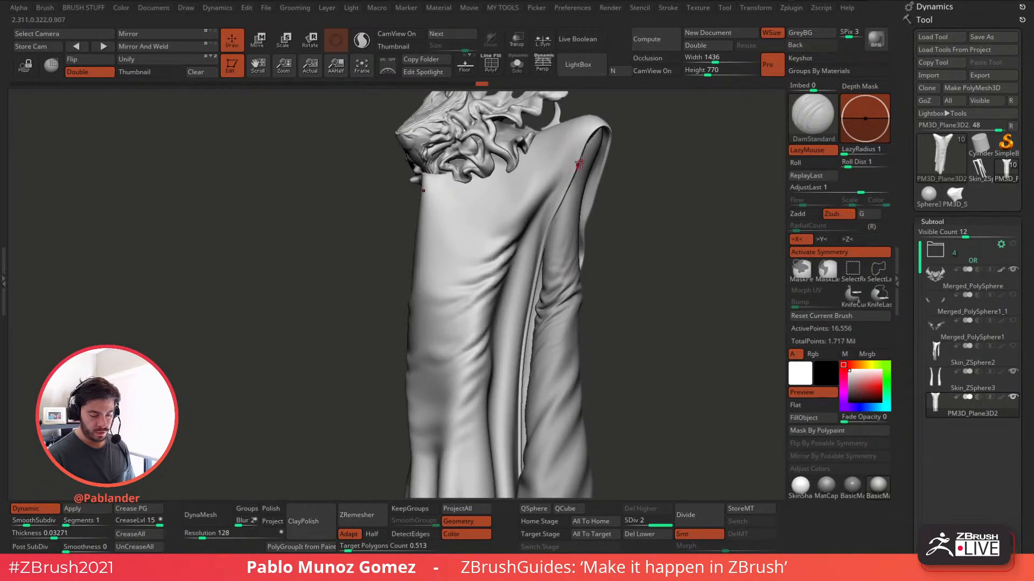
# - Mask the robe's upper front beneath the head ornament with the MaskLasso brush
pyautogui.press('ctrl')
pyautogui.click(828, 269)
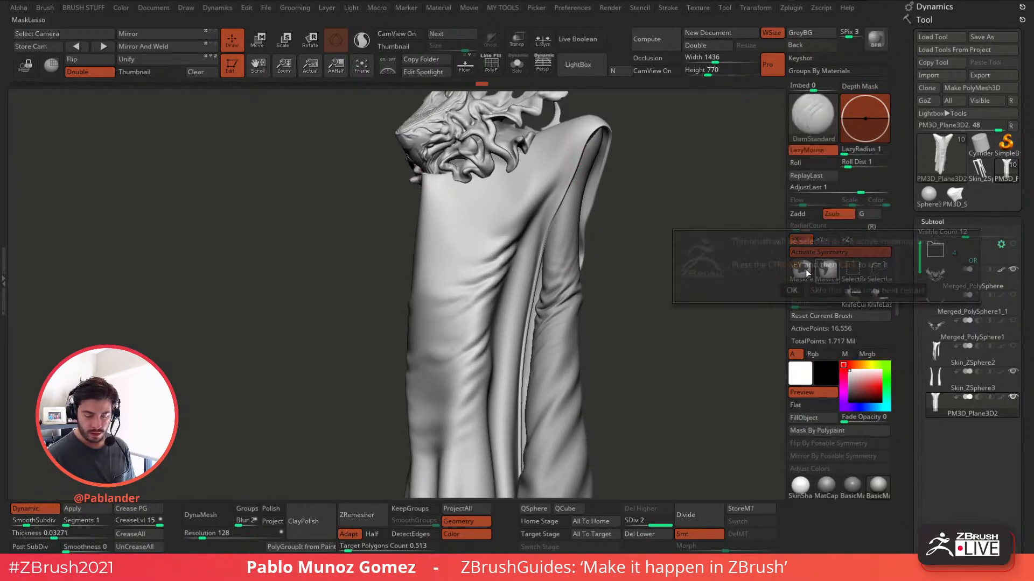
pyautogui.click(845, 289)
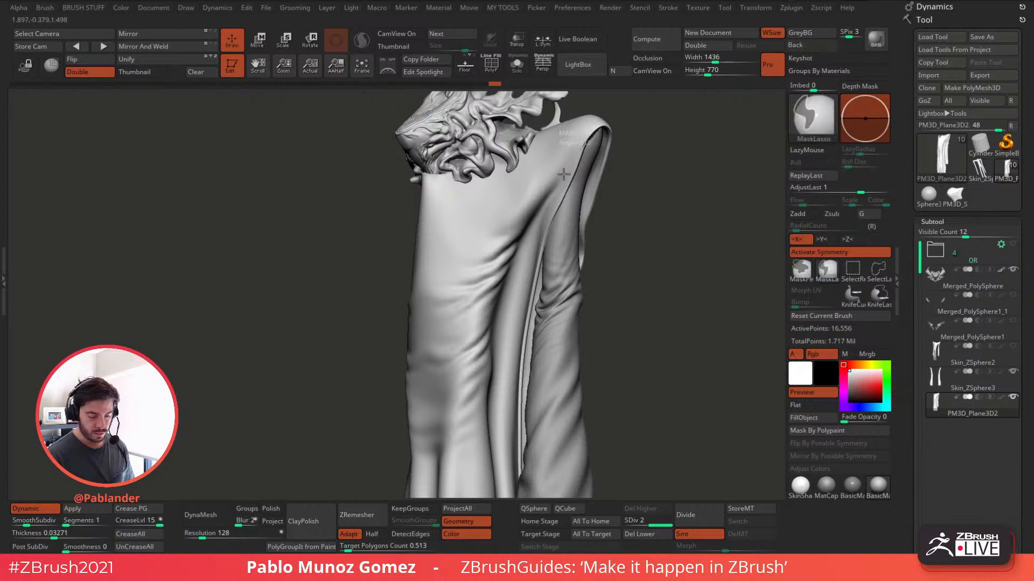
pyautogui.moveTo(584, 156)
pyautogui.keyDown('ctrl'); pyautogui.mouseDown()
pyautogui.moveTo(549, 145)
pyautogui.moveTo(469, 251)
pyautogui.moveTo(462, 220)
pyautogui.mouseUp(); pyautogui.keyUp('ctrl')
pyautogui.moveTo(646, 172); pyautogui.dragTo(627, 145)
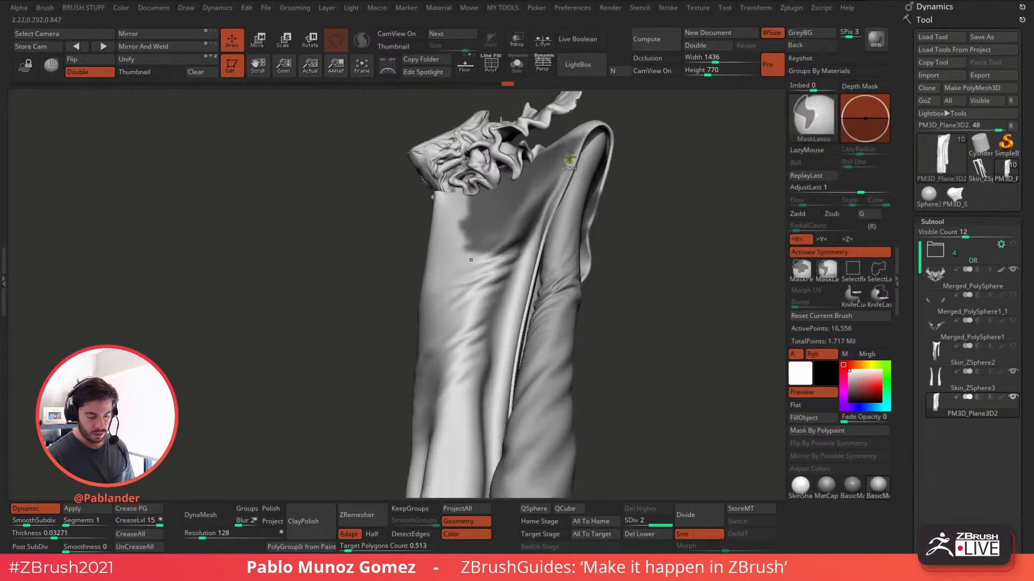
pyautogui.keyDown('ctrl'); pyautogui.moveTo(590, 178); pyautogui.dragTo(607, 153, button='right'); pyautogui.keyUp('ctrl')
pyautogui.moveTo(592, 102)
pyautogui.mouseDown()
pyautogui.moveTo(671, 226)
pyautogui.moveTo(615, 266)
pyautogui.moveTo(572, 243)
pyautogui.mouseUp()
# - Reshape the robe's unmasked side edges below the shoulders with the Move brush, and clear the mask
pyautogui.press('b')
pyautogui.press('m')
pyautogui.press('v')
pyautogui.press('space')
pyautogui.moveTo(498, 281); pyautogui.dragTo(493, 286)
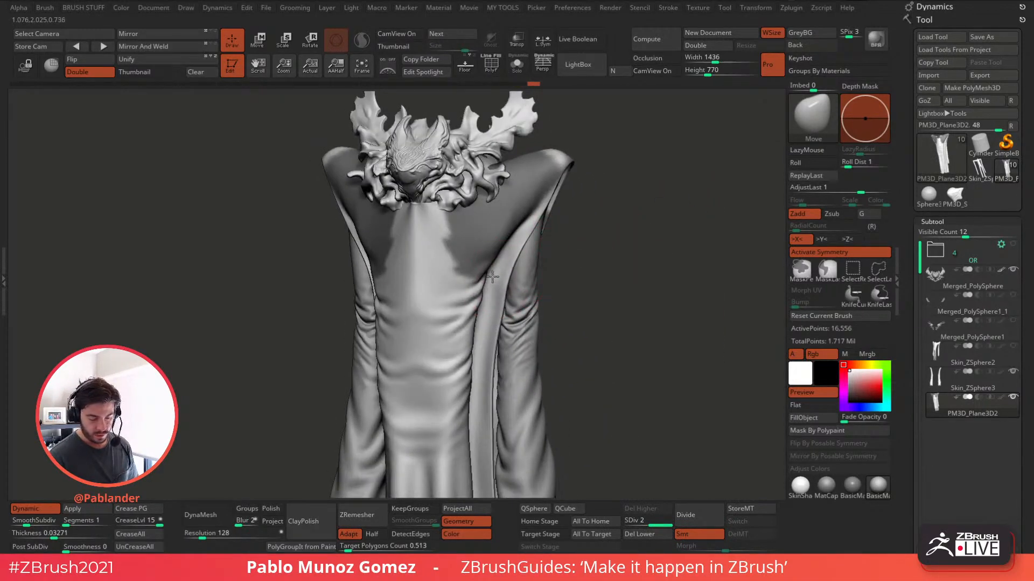
pyautogui.moveTo(523, 235); pyautogui.dragTo(518, 232)
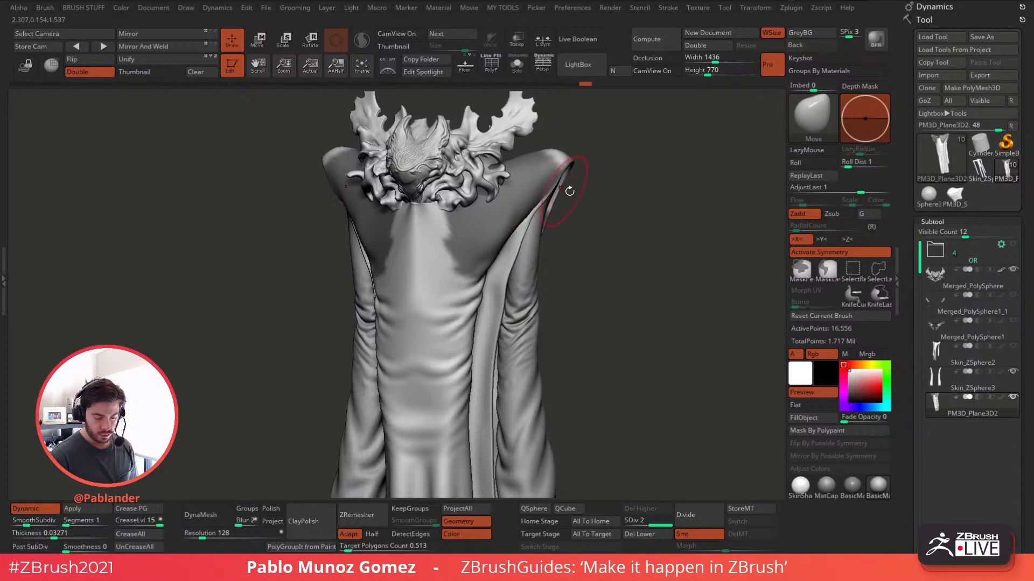
pyautogui.moveTo(569, 191)
pyautogui.mouseDown()
pyautogui.moveTo(538, 200)
pyautogui.moveTo(530, 224)
pyautogui.mouseUp()
pyautogui.moveTo(611, 197)
pyautogui.mouseDown()
pyautogui.moveTo(562, 207)
pyautogui.moveTo(549, 194)
pyautogui.mouseUp()
pyautogui.moveTo(627, 190)
pyautogui.mouseDown()
pyautogui.moveTo(646, 194)
pyautogui.moveTo(667, 175)
pyautogui.moveTo(619, 196)
pyautogui.moveTo(612, 254)
pyautogui.moveTo(654, 232)
pyautogui.moveTo(614, 253)
pyautogui.moveTo(619, 267)
pyautogui.moveTo(611, 244)
pyautogui.moveTo(584, 272)
pyautogui.moveTo(609, 236)
pyautogui.mouseUp()
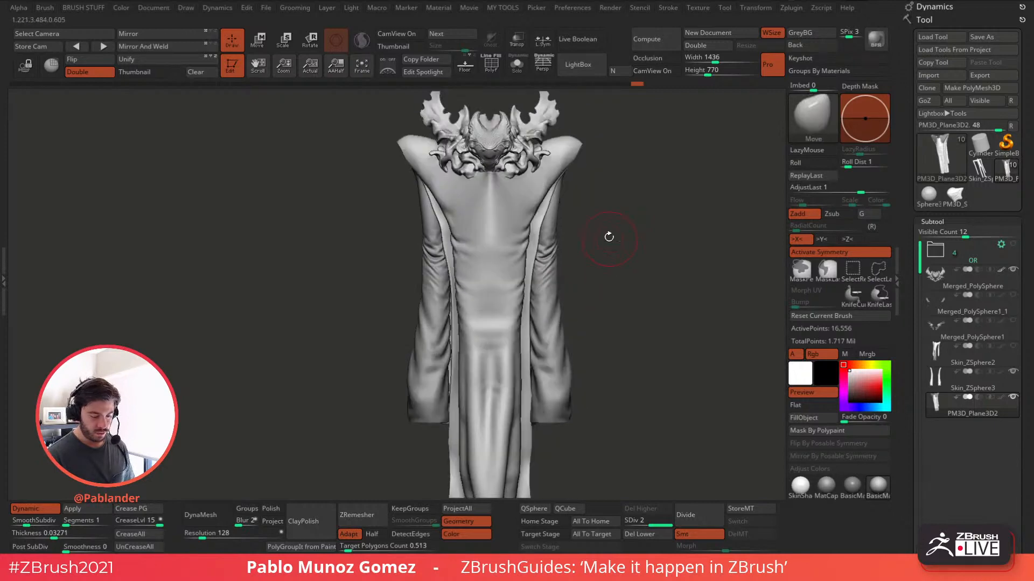
# - Adjust the centre of the robe's neckline beneath the head ornament with the Move brush
pyautogui.keyDown('alt'); pyautogui.moveTo(495, 176); pyautogui.dragTo(502, 207, button='right'); pyautogui.keyUp('alt')
pyautogui.moveTo(498, 197)
pyautogui.mouseDown()
pyautogui.moveTo(487, 166)
pyautogui.moveTo(491, 187)
pyautogui.mouseUp()
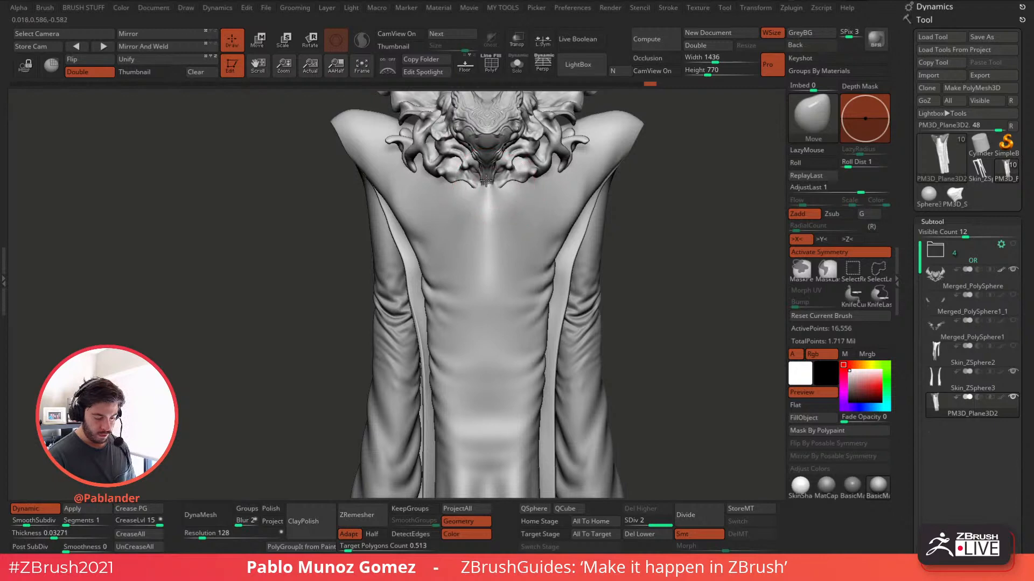
pyautogui.moveTo(494, 193); pyautogui.dragTo(498, 225, button='right')
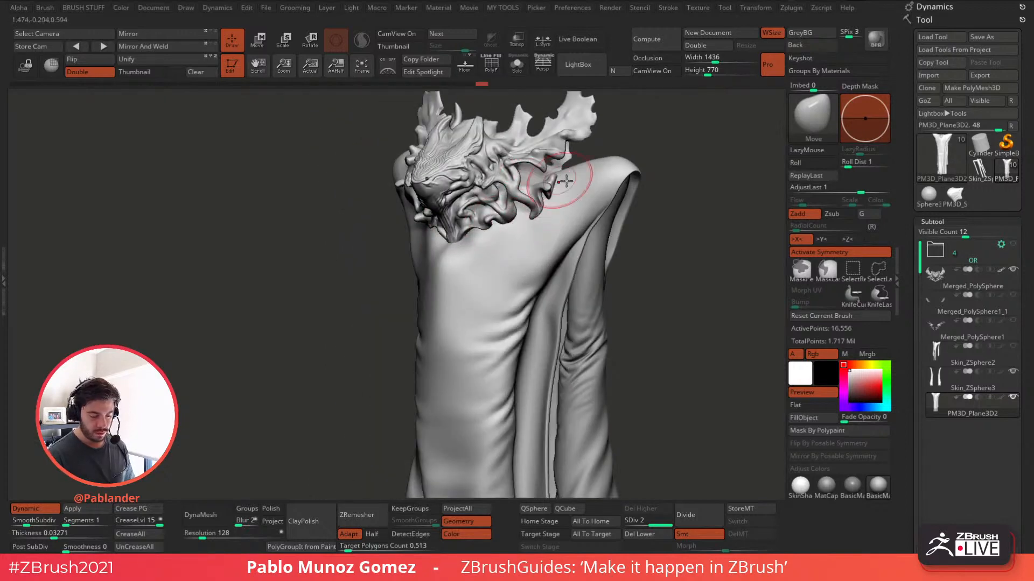
pyautogui.moveTo(562, 178); pyautogui.dragTo(567, 186, button='right')
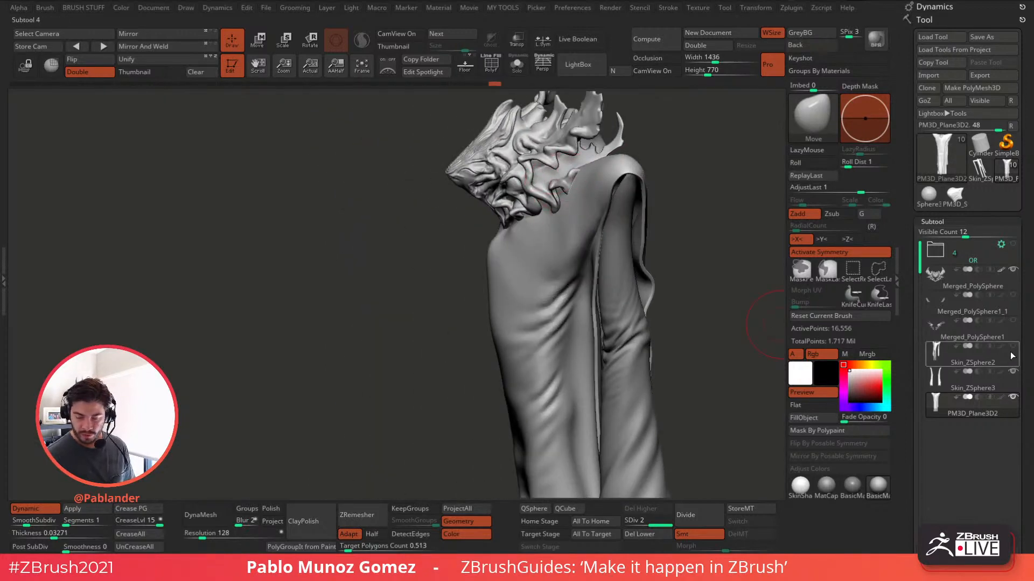
# - Pull the robe's back shoulder edges outward symmetrically with the Move brush to form wide flared shoulders
pyautogui.moveTo(1015, 349)
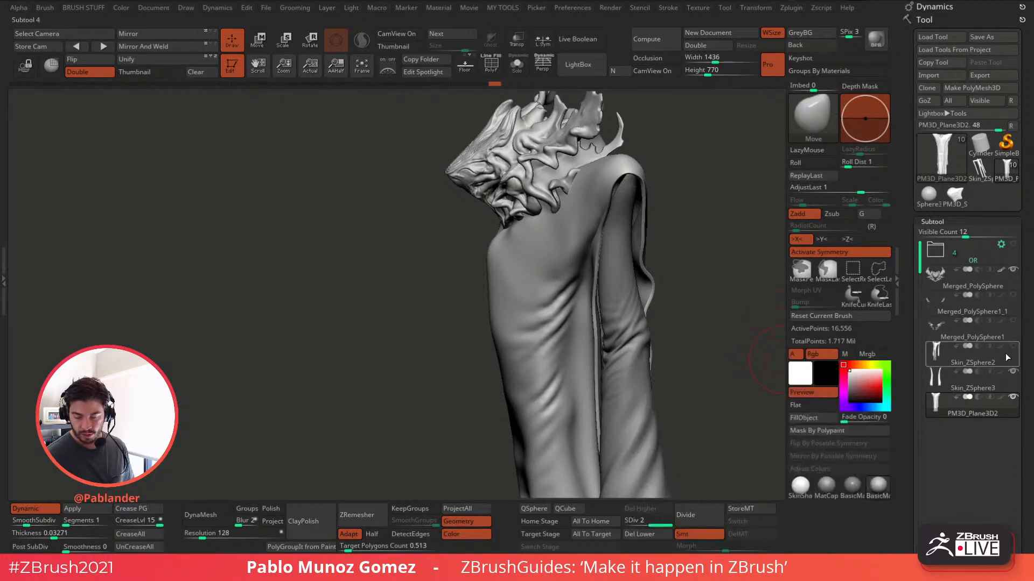
pyautogui.moveTo(631, 307); pyautogui.dragTo(651, 288, button='right')
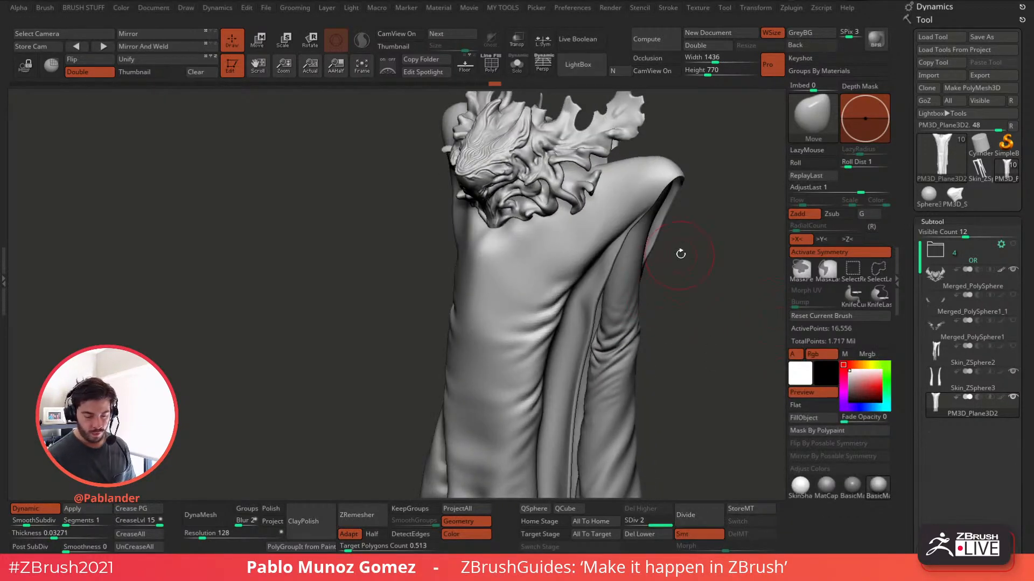
pyautogui.moveTo(680, 254); pyautogui.dragTo(660, 240, button='right')
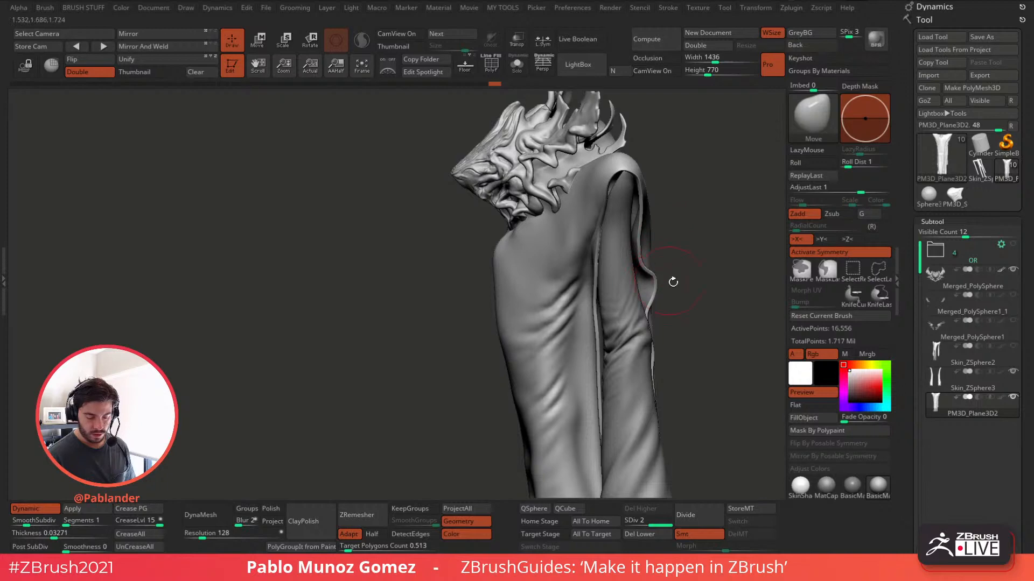
pyautogui.moveTo(673, 282)
pyautogui.mouseDown(button='right')
pyautogui.moveTo(603, 264)
pyautogui.moveTo(484, 266)
pyautogui.moveTo(479, 220)
pyautogui.mouseUp(button='right')
pyautogui.press('space')
pyautogui.moveTo(501, 296); pyautogui.dragTo(663, 225, button='right')
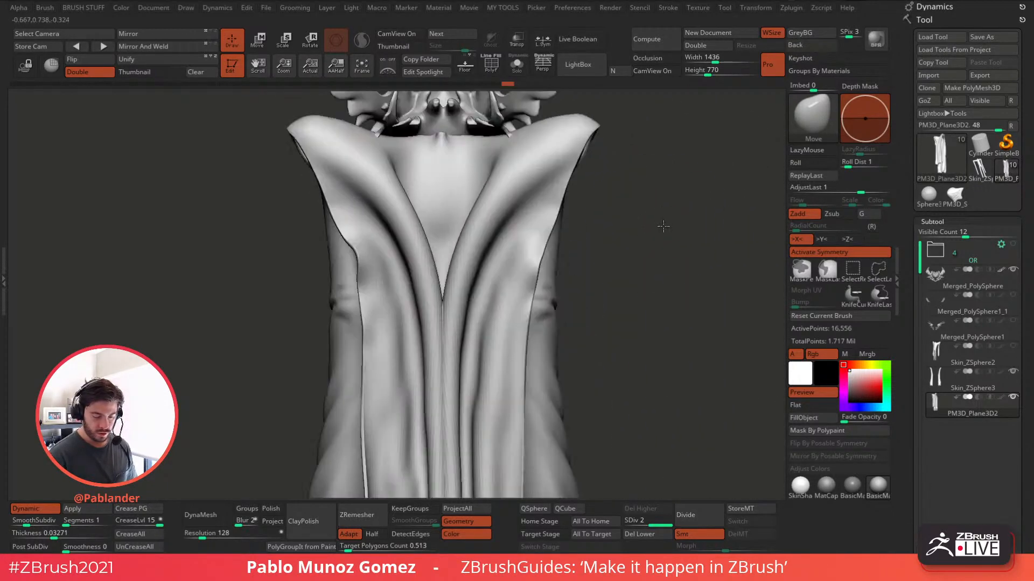
pyautogui.moveTo(565, 215)
pyautogui.mouseDown()
pyautogui.moveTo(603, 134)
pyautogui.moveTo(604, 162)
pyautogui.moveTo(545, 263)
pyautogui.mouseUp()
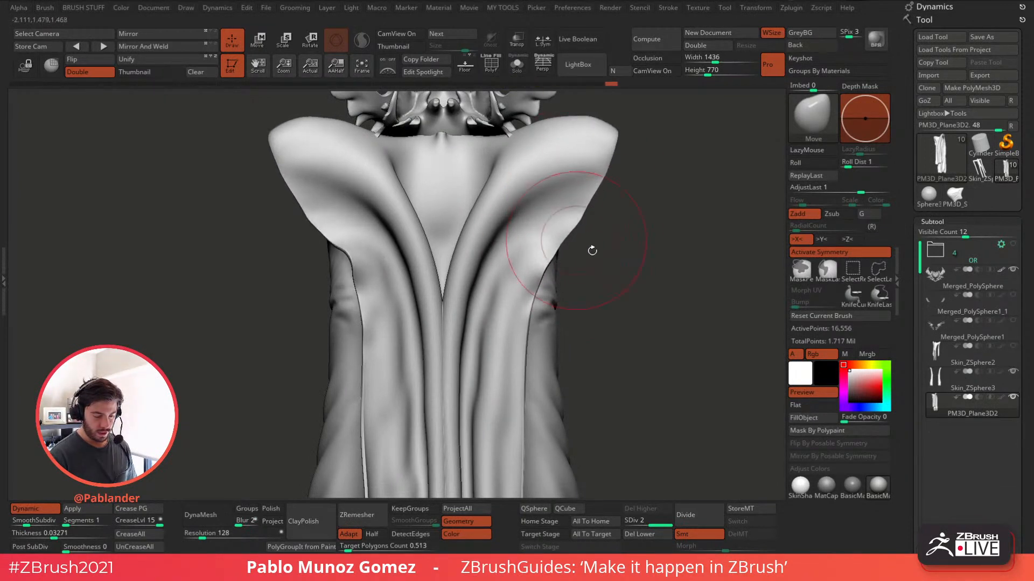
pyautogui.moveTo(593, 249)
pyautogui.mouseDown(button='right')
pyautogui.moveTo(597, 239)
pyautogui.moveTo(625, 272)
pyautogui.moveTo(605, 227)
pyautogui.mouseUp(button='right')
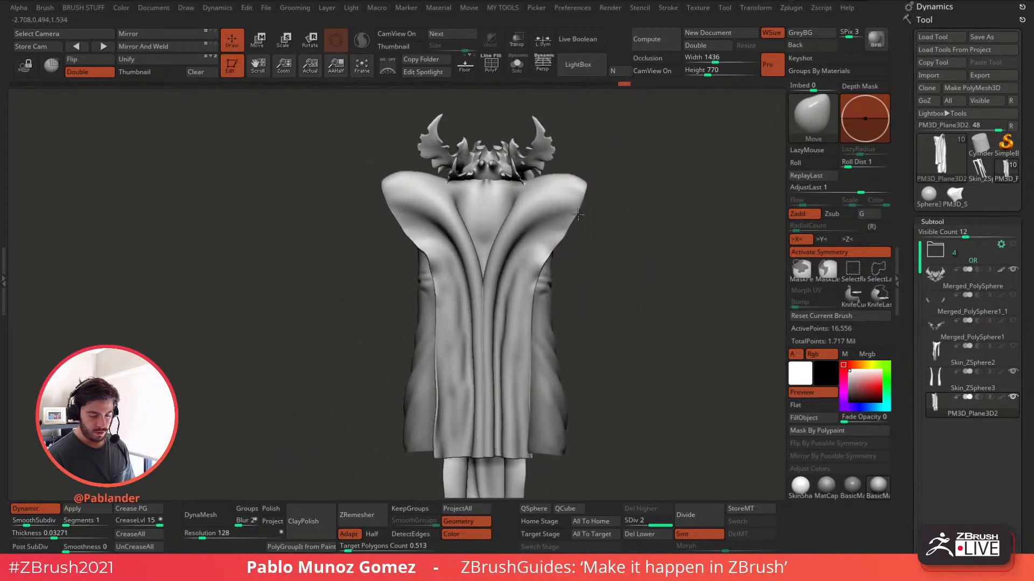
pyautogui.moveTo(566, 224); pyautogui.dragTo(591, 185)
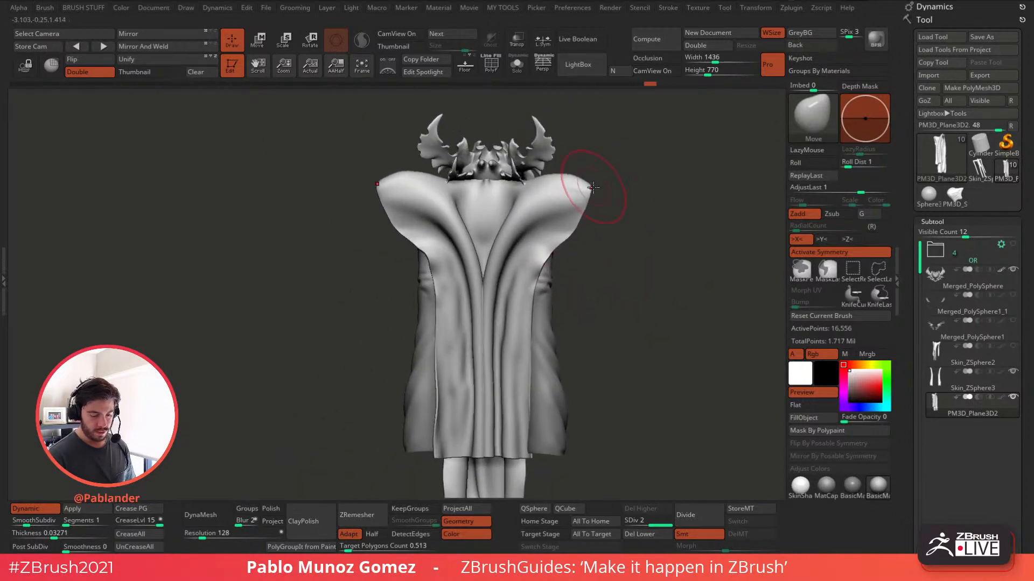
# - Extend the tips of the robe's flared shoulders from the front with a resized Move brush
pyautogui.moveTo(585, 160); pyautogui.dragTo(692, 212, button='right')
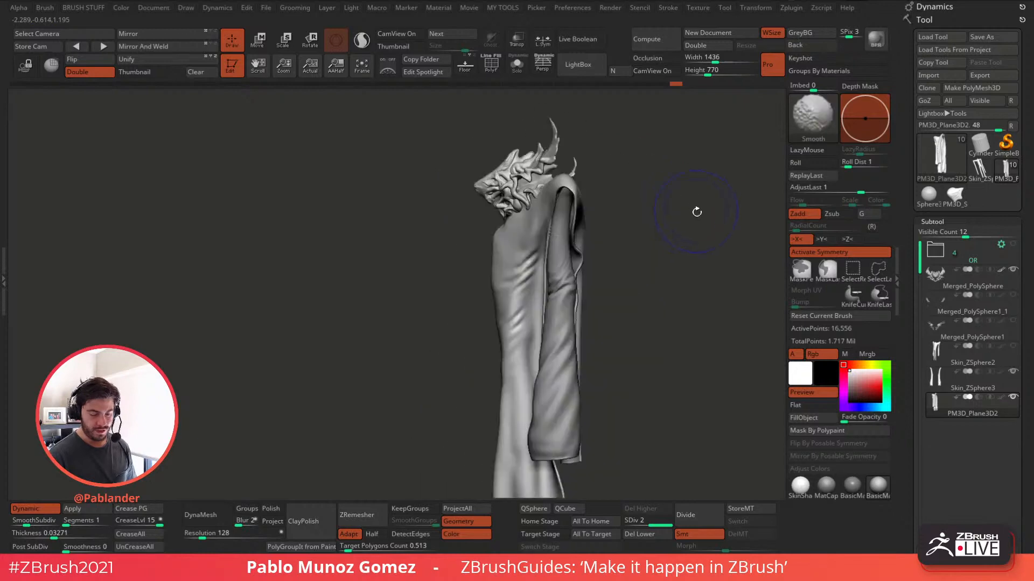
pyautogui.moveTo(595, 207); pyautogui.dragTo(581, 224, button='right')
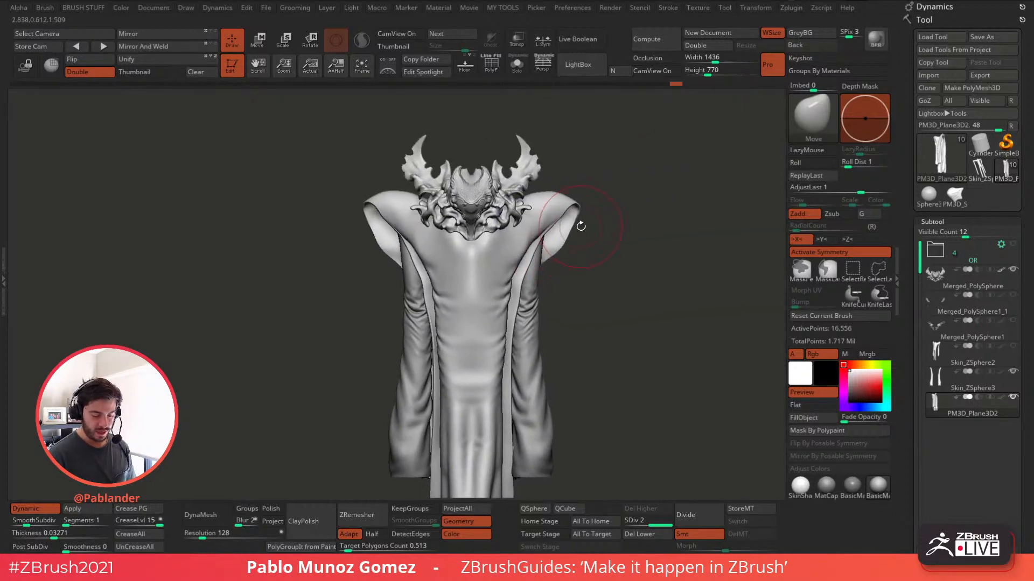
pyautogui.press('space')
pyautogui.moveTo(563, 222); pyautogui.dragTo(559, 216)
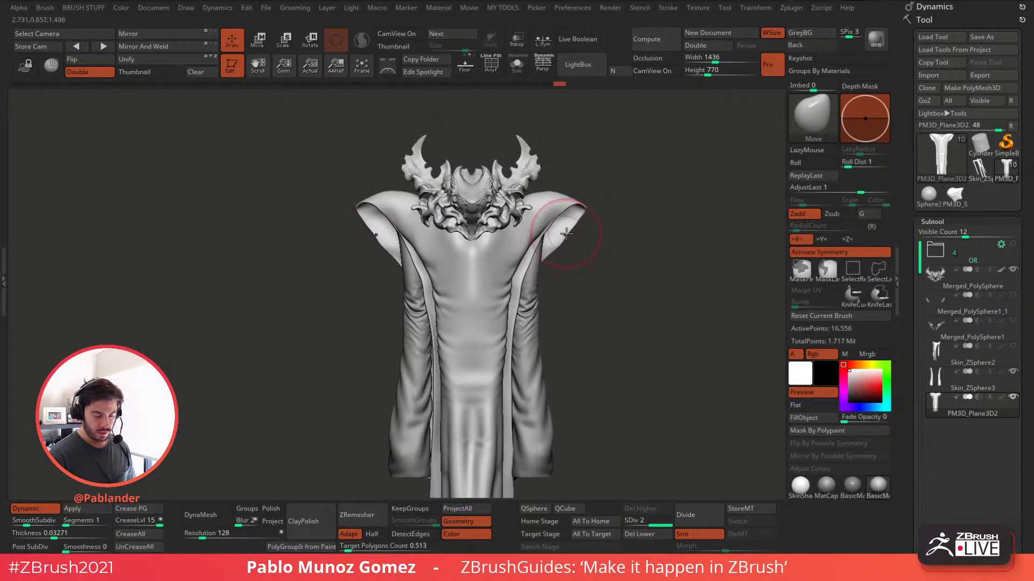
pyautogui.press('shift')
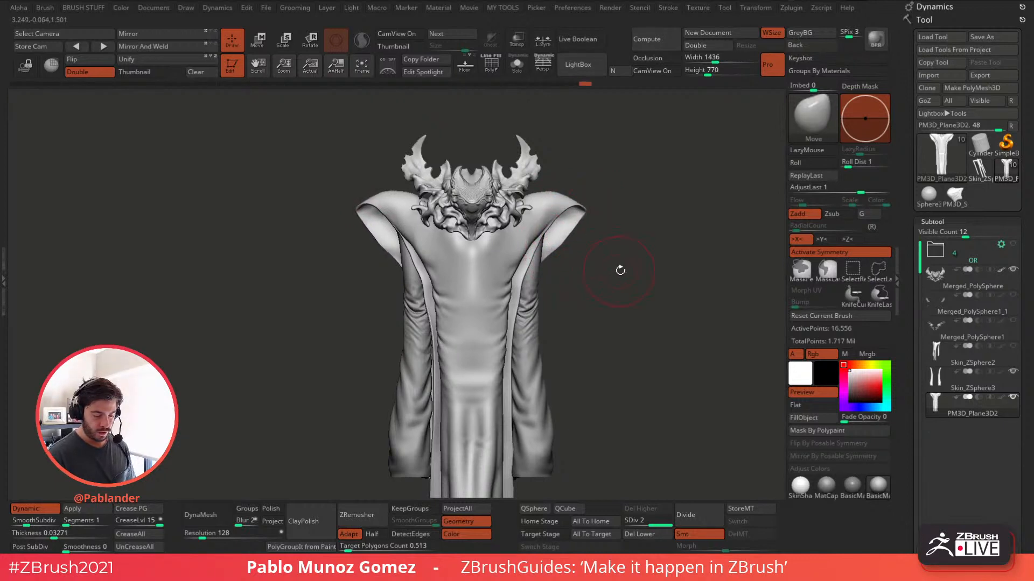
# - Fit the robe's upper chest and collar against the underside of the head ornament with the Move brush
pyautogui.moveTo(621, 270)
pyautogui.keyDown('ctrl'); pyautogui.mouseDown(button='right')
pyautogui.moveTo(587, 280)
pyautogui.moveTo(483, 231)
pyautogui.moveTo(501, 274)
pyautogui.moveTo(546, 185)
pyautogui.moveTo(494, 232)
pyautogui.mouseUp(button='right'); pyautogui.keyUp('ctrl')
pyautogui.rightClick(546, 192)
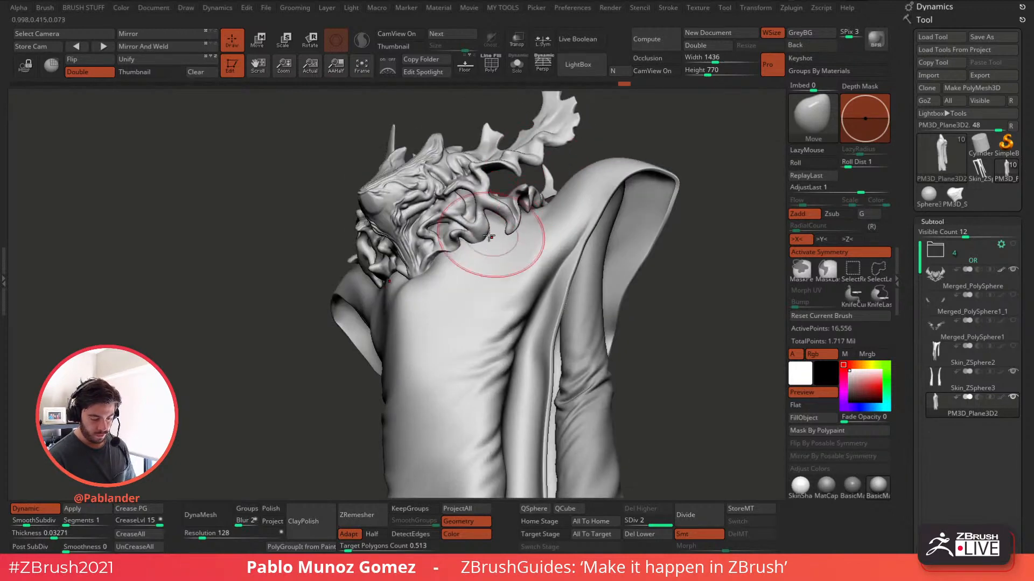
pyautogui.moveTo(494, 232); pyautogui.dragTo(481, 242)
pyautogui.moveTo(481, 242)
pyautogui.mouseDown(button='right')
pyautogui.moveTo(488, 229)
pyautogui.moveTo(463, 237)
pyautogui.mouseUp(button='right')
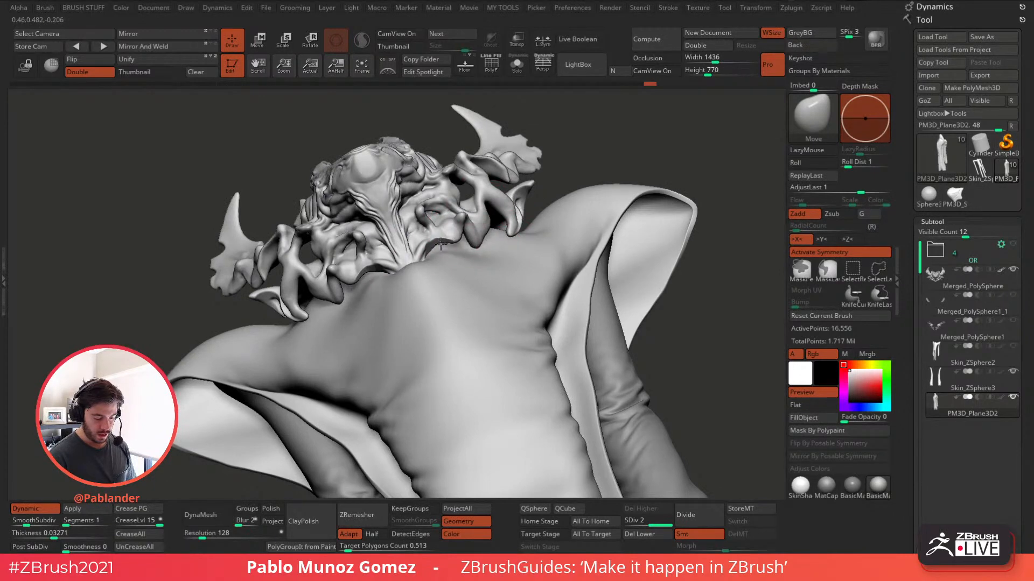
pyautogui.moveTo(486, 235); pyautogui.dragTo(488, 232)
pyautogui.moveTo(487, 231); pyautogui.dragTo(510, 232, button='right')
pyautogui.moveTo(510, 233); pyautogui.dragTo(512, 238)
# - Resize the Move brush and refine the collar surface around the head ornament's outer branches
pyautogui.rightClick(434, 298)
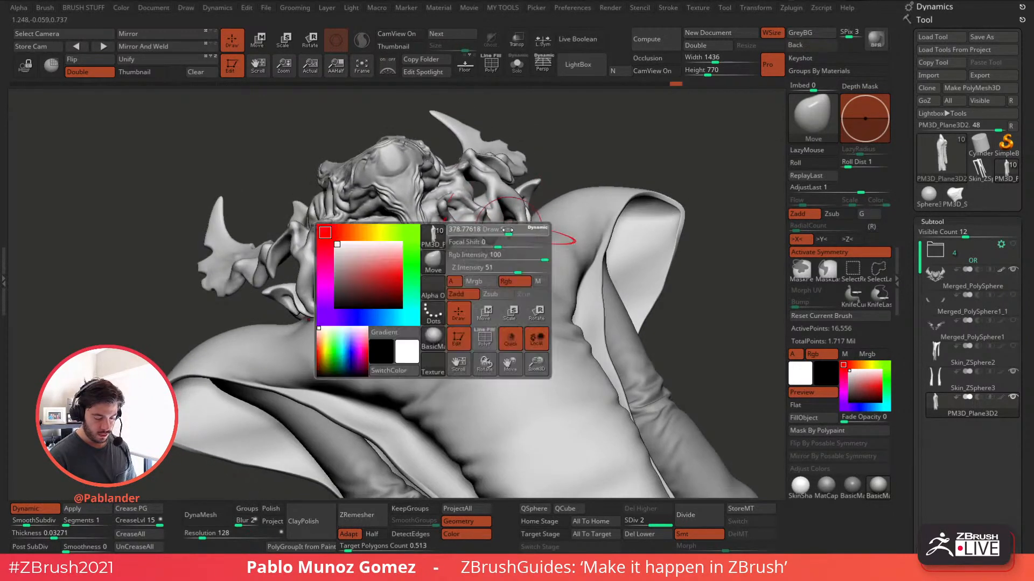
pyautogui.moveTo(329, 307); pyautogui.dragTo(317, 259, button='right')
pyautogui.moveTo(324, 262); pyautogui.dragTo(322, 270)
pyautogui.moveTo(321, 239); pyautogui.dragTo(324, 260, button='right')
pyautogui.moveTo(307, 265); pyautogui.dragTo(308, 270)
pyautogui.moveTo(312, 290)
pyautogui.mouseDown(button='right')
pyautogui.moveTo(326, 259)
pyautogui.moveTo(253, 257)
pyautogui.moveTo(337, 254)
pyautogui.moveTo(438, 221)
pyautogui.moveTo(525, 222)
pyautogui.mouseUp(button='right')
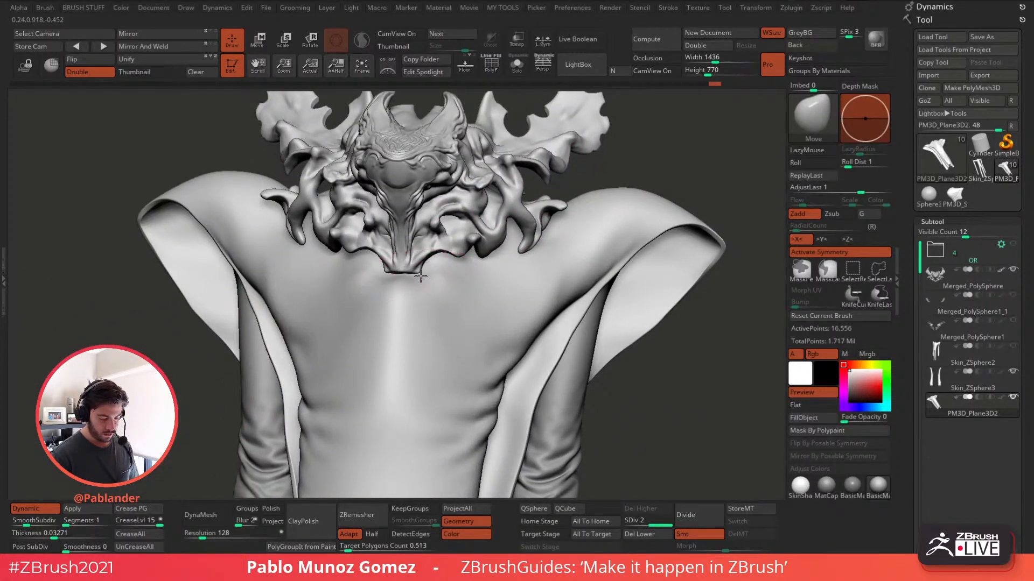
# - Choose the ZiBe_Standard brush and apply the robe's dynamic subdivision as real geometry
pyautogui.moveTo(419, 282); pyautogui.dragTo(428, 277, button='right')
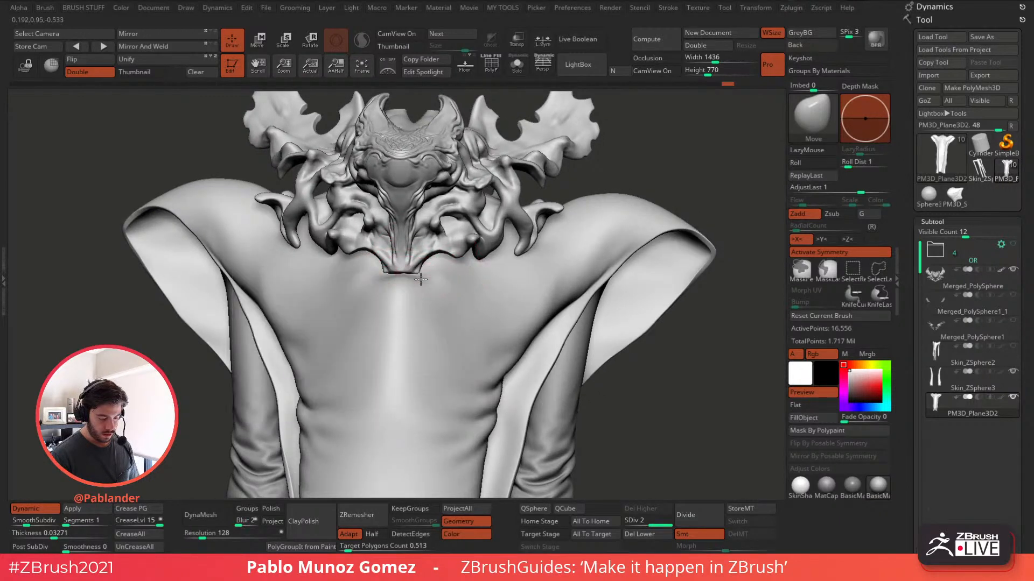
pyautogui.press('b')
pyautogui.press('b')
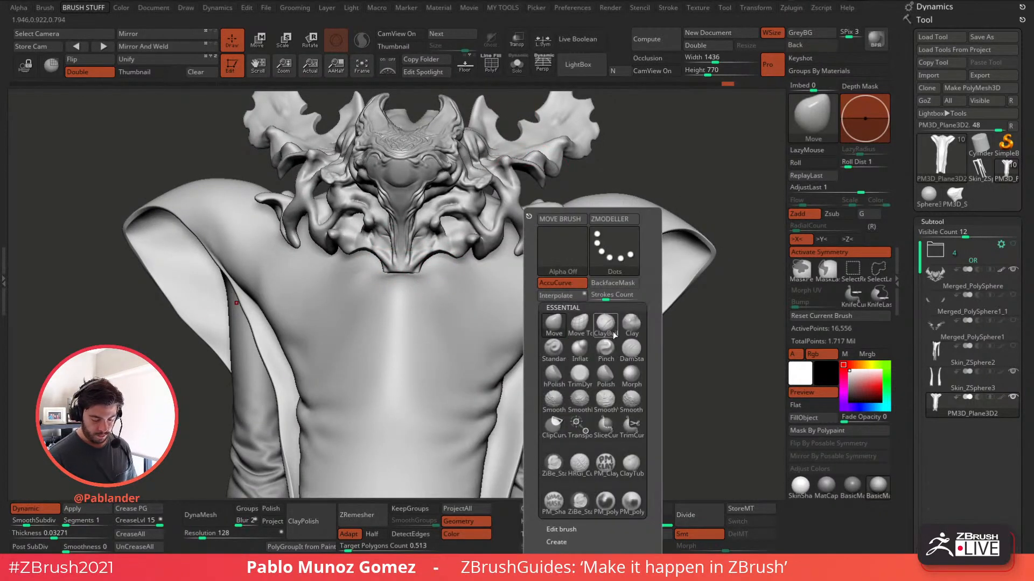
pyautogui.click(555, 463)
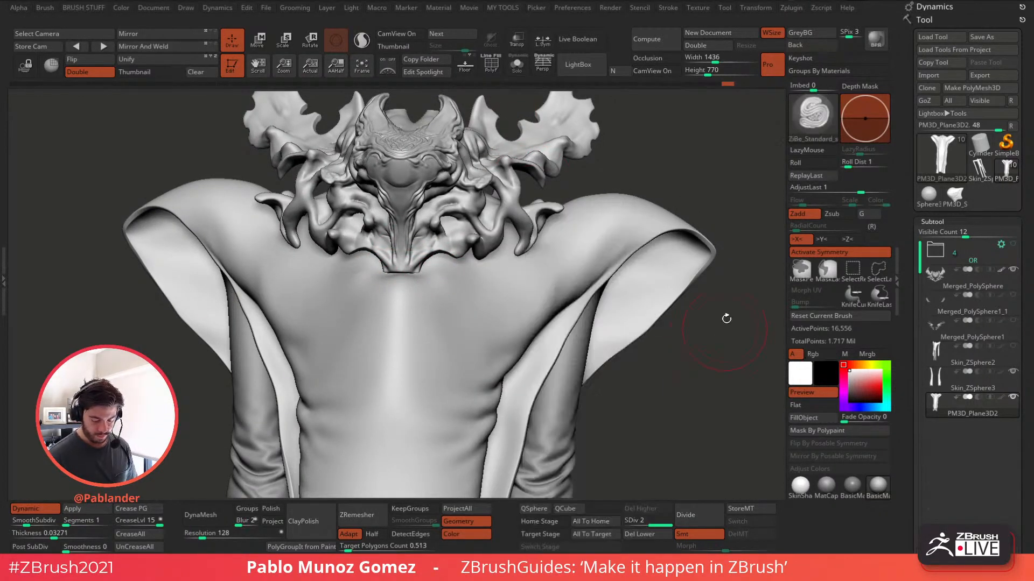
pyautogui.moveTo(471, 337); pyautogui.dragTo(496, 300, button='right')
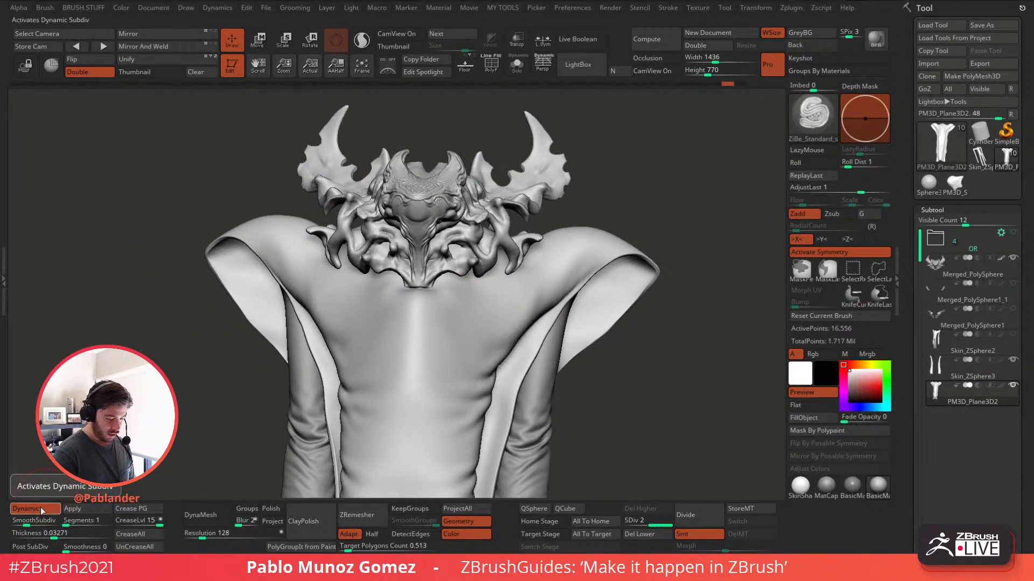
pyautogui.click(76, 508)
# - Sculpt a raised edge on the robe's chest just below the head ornament with a smaller brush and smooth it
pyautogui.moveTo(458, 321)
pyautogui.mouseDown()
pyautogui.moveTo(450, 362)
pyautogui.moveTo(475, 350)
pyautogui.mouseUp()
pyautogui.hotkey('ctrl', 'z')
pyautogui.moveTo(511, 322)
pyautogui.keyDown('alt'); pyautogui.mouseDown(button='right')
pyautogui.moveTo(550, 266)
pyautogui.moveTo(530, 240)
pyautogui.mouseUp(button='right'); pyautogui.keyUp('alt')
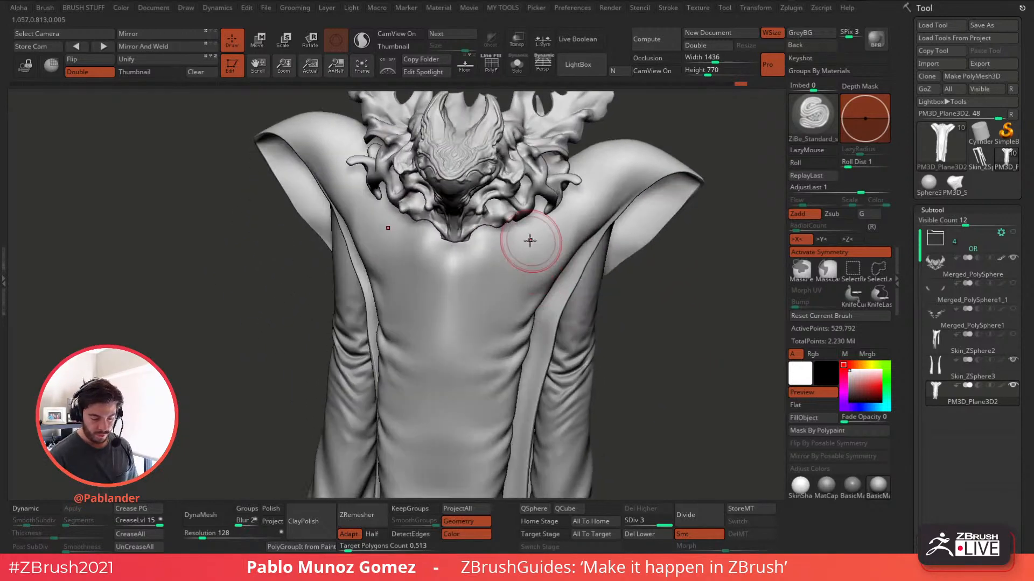
pyautogui.press('space')
pyautogui.moveTo(525, 241); pyautogui.dragTo(515, 241)
pyautogui.keyDown('ctrl'); pyautogui.moveTo(505, 263); pyautogui.dragTo(502, 235, button='right'); pyautogui.keyUp('ctrl')
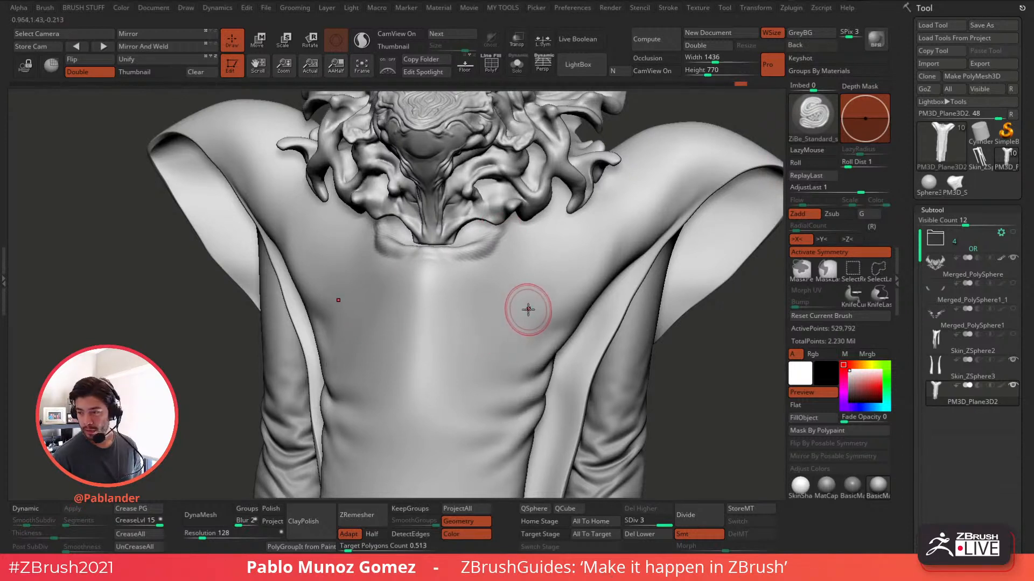
pyautogui.press('shift')
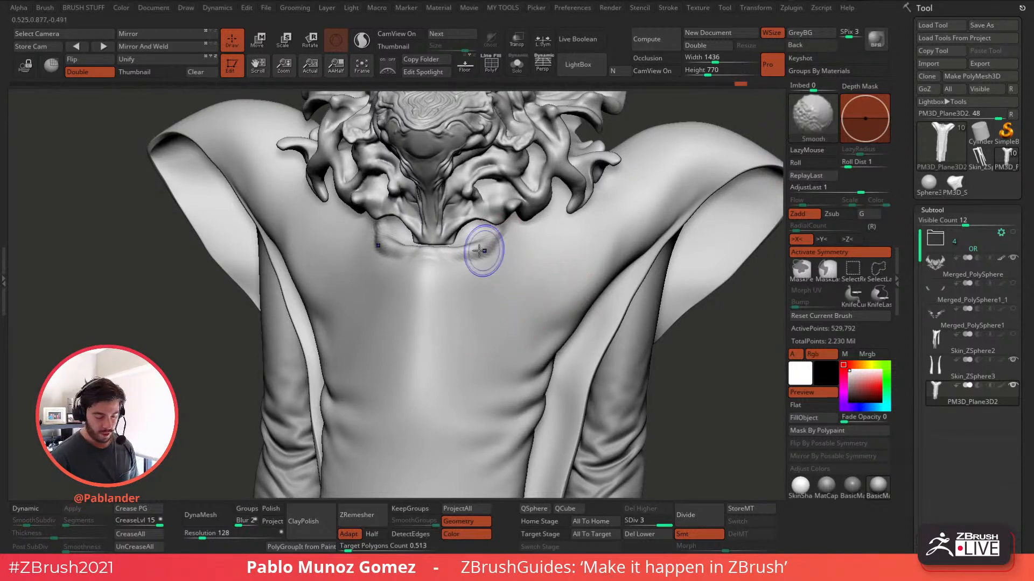
pyautogui.keyDown('shift'); pyautogui.moveTo(498, 258); pyautogui.dragTo(464, 265); pyautogui.keyUp('shift')
pyautogui.moveTo(483, 246); pyautogui.dragTo(495, 246, button='right')
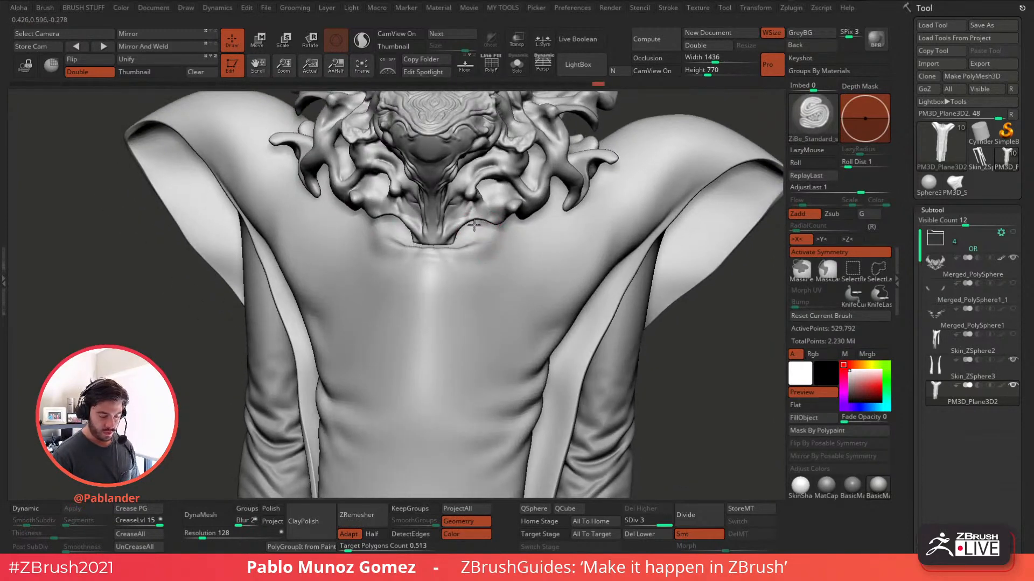
# - Isolate the robe and build a thick ridge around the neck opening from the chest up to the shoulders
pyautogui.moveTo(471, 237)
pyautogui.mouseDown()
pyautogui.moveTo(482, 223)
pyautogui.moveTo(476, 240)
pyautogui.mouseUp()
pyautogui.click(517, 65)
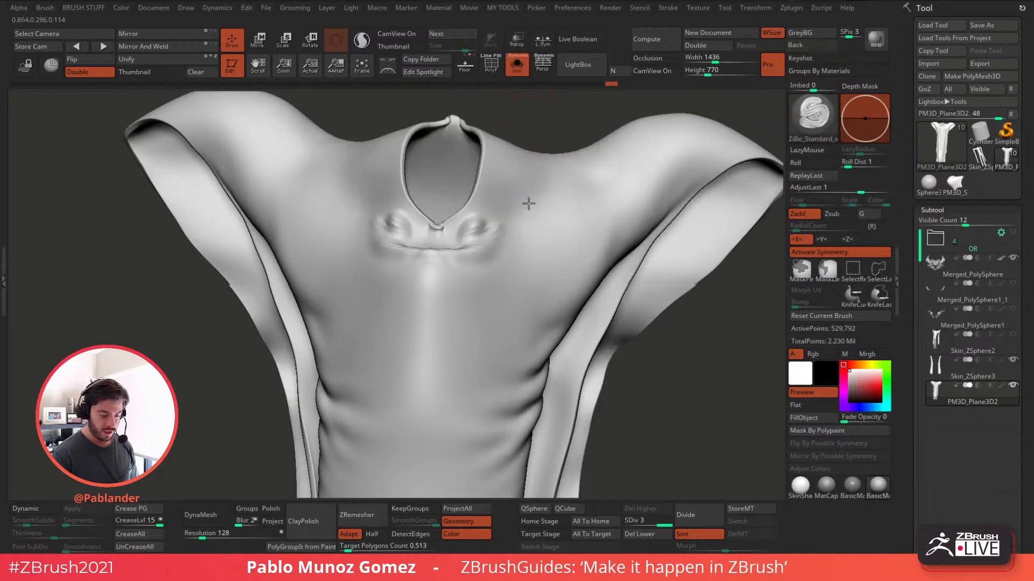
pyautogui.moveTo(529, 203); pyautogui.dragTo(530, 222, button='right')
pyautogui.moveTo(558, 143)
pyautogui.mouseDown()
pyautogui.moveTo(486, 245)
pyautogui.moveTo(548, 161)
pyautogui.mouseUp()
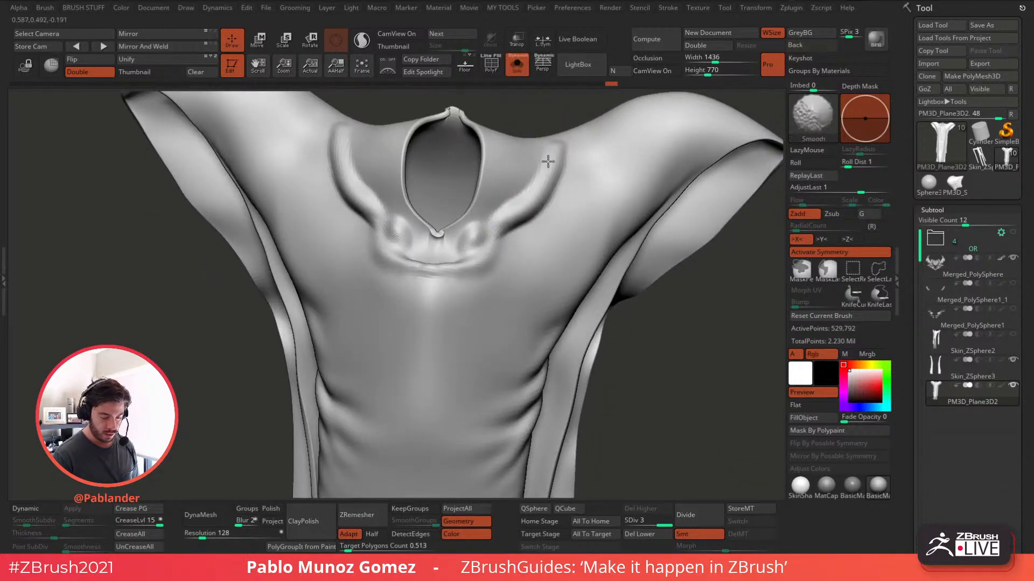
# - Subdivide the robe to level 4 and define the ridge around the neck opening with a smaller brush
pyautogui.hotkey('ctrl', 'd')
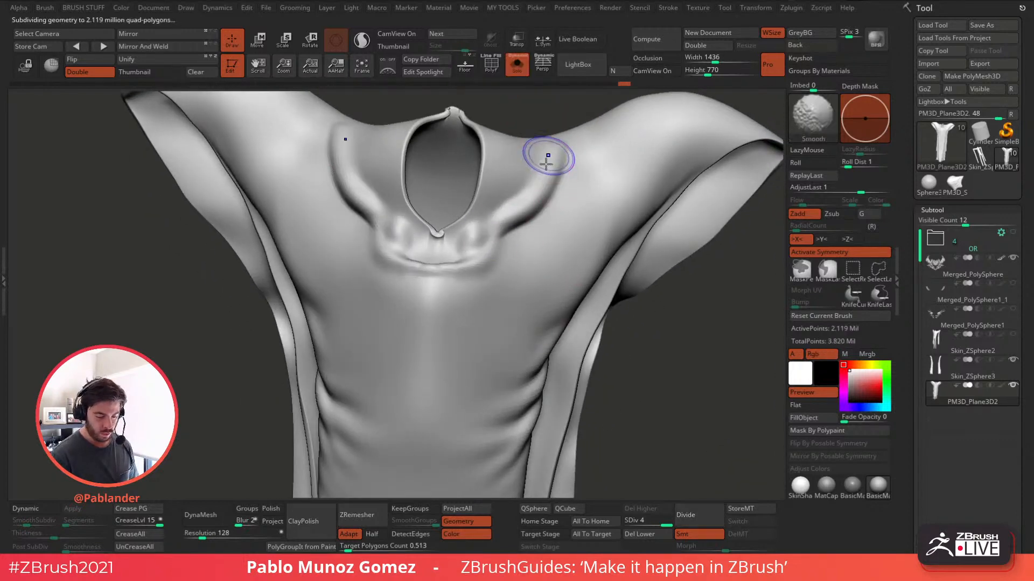
pyautogui.press('space')
pyautogui.moveTo(544, 156)
pyautogui.mouseDown()
pyautogui.moveTo(473, 262)
pyautogui.moveTo(401, 262)
pyautogui.mouseUp()
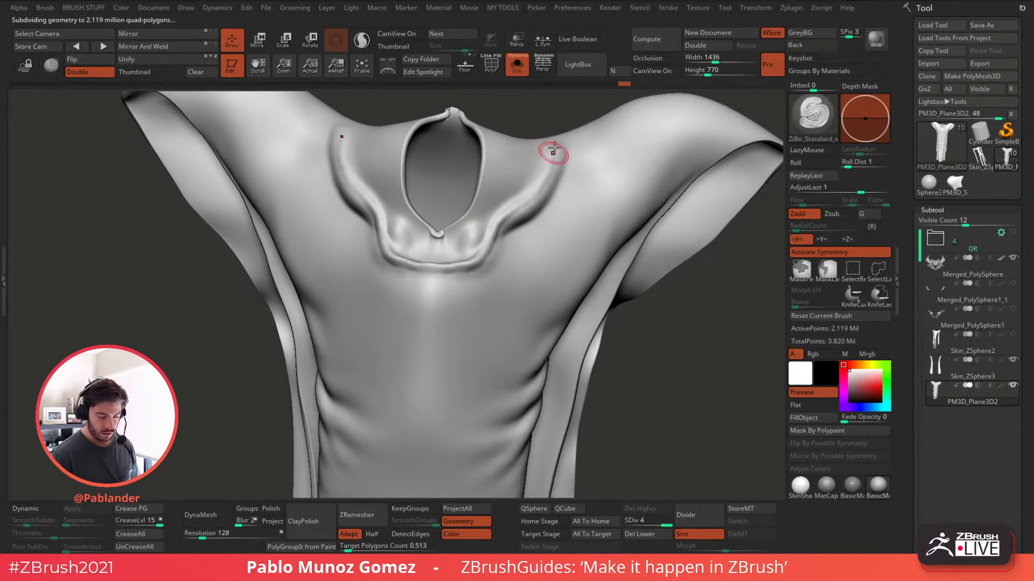
pyautogui.moveTo(552, 156)
pyautogui.mouseDown()
pyautogui.moveTo(502, 215)
pyautogui.moveTo(398, 269)
pyautogui.mouseUp()
# - Build up and smooth the cloth around the neck ridge with the Clay brush to blend it into the chest and shoulders
pyautogui.press('space')
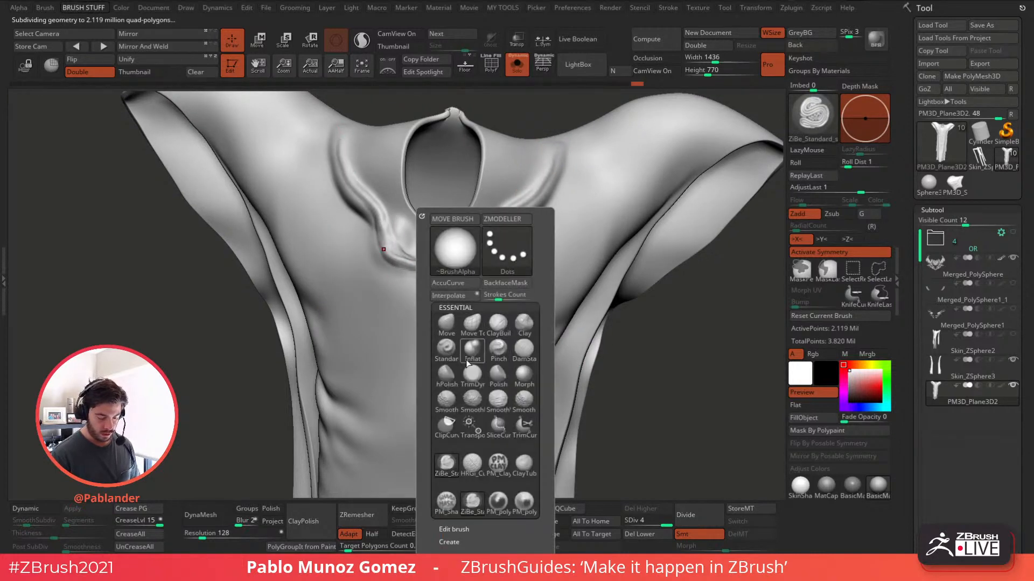
pyautogui.click(523, 327)
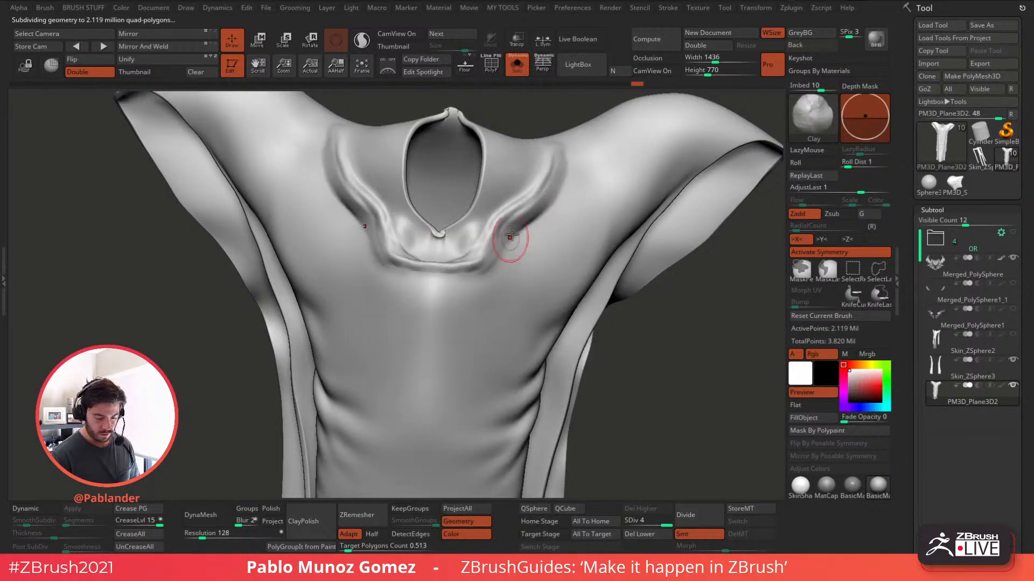
pyautogui.moveTo(473, 279)
pyautogui.keyDown('shift'); pyautogui.mouseDown()
pyautogui.moveTo(426, 288)
pyautogui.moveTo(487, 272)
pyautogui.mouseUp(); pyautogui.keyUp('shift')
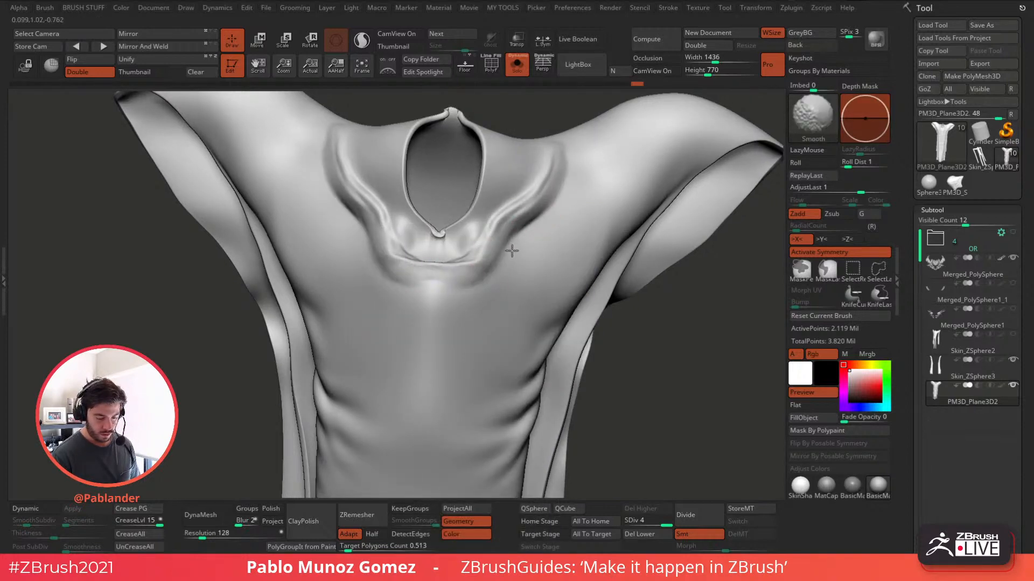
pyautogui.moveTo(515, 236)
pyautogui.mouseDown()
pyautogui.moveTo(581, 161)
pyautogui.moveTo(507, 253)
pyautogui.moveTo(570, 168)
pyautogui.mouseUp()
pyautogui.moveTo(503, 253)
pyautogui.keyDown('shift'); pyautogui.mouseDown()
pyautogui.moveTo(498, 263)
pyautogui.moveTo(435, 261)
pyautogui.moveTo(475, 250)
pyautogui.mouseUp(); pyautogui.keyUp('shift')
pyautogui.moveTo(485, 221); pyautogui.dragTo(478, 243, button='right')
pyautogui.moveTo(424, 262)
pyautogui.mouseDown()
pyautogui.moveTo(464, 268)
pyautogui.moveTo(488, 256)
pyautogui.moveTo(486, 220)
pyautogui.mouseUp()
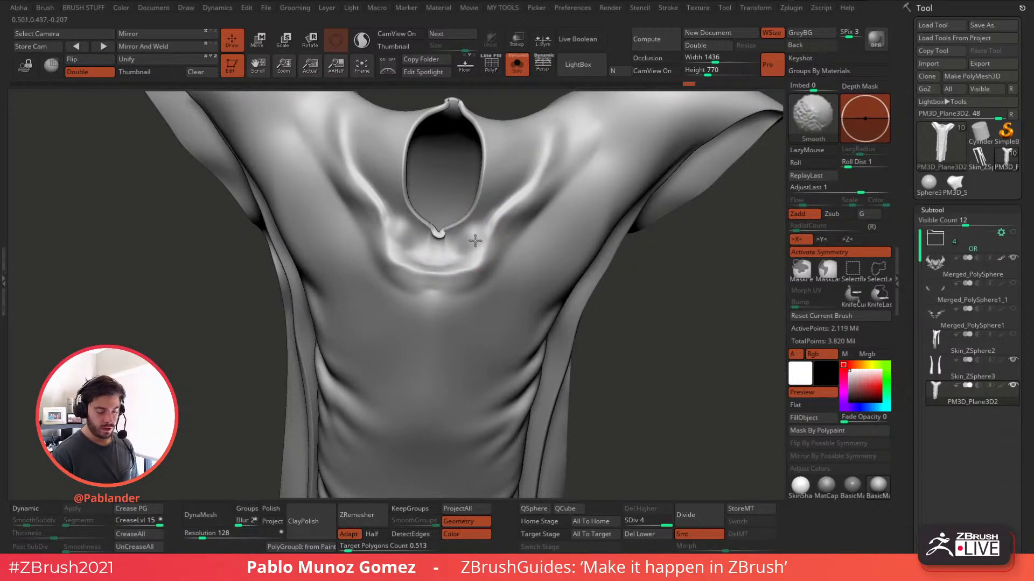
pyautogui.keyDown('shift'); pyautogui.moveTo(447, 273); pyautogui.dragTo(484, 250); pyautogui.keyUp('shift')
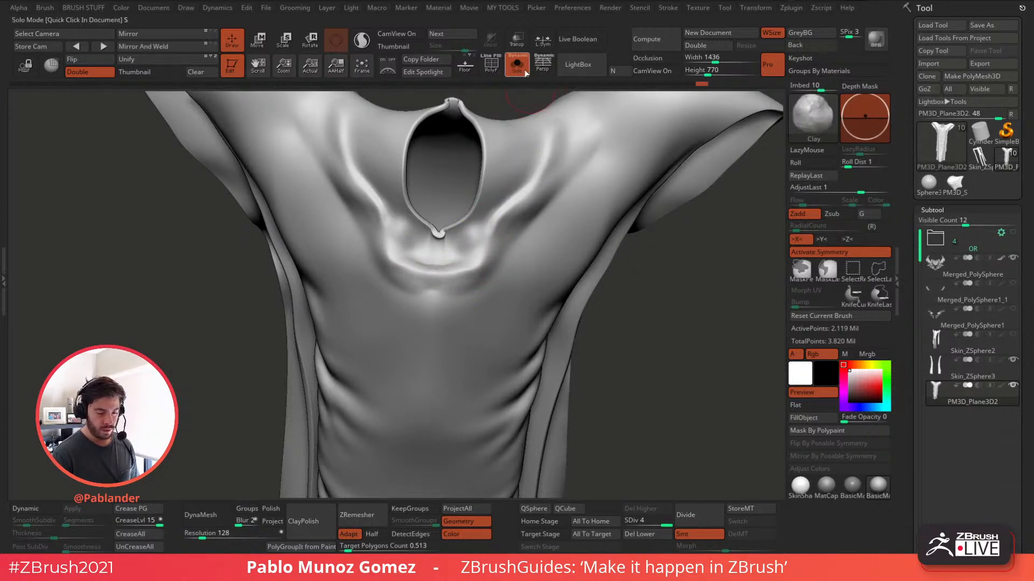
# - Show the full costume again and smooth the robe's chest where it meets the lower head ornament
pyautogui.click(517, 65)
pyautogui.moveTo(492, 323); pyautogui.dragTo(494, 253, button='right')
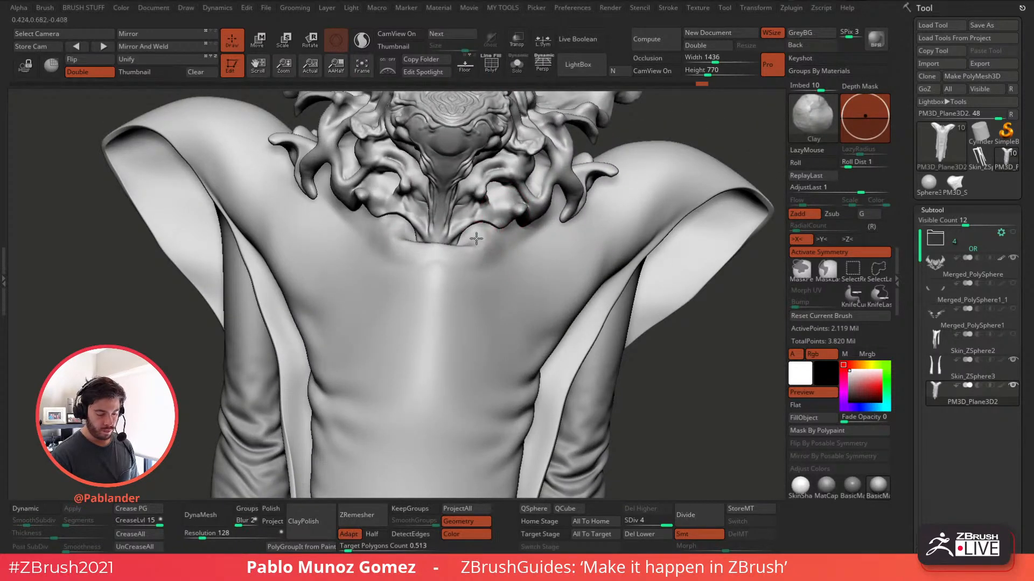
pyautogui.keyDown('shift'); pyautogui.moveTo(483, 243); pyautogui.dragTo(471, 247); pyautogui.keyUp('shift')
pyautogui.keyDown('ctrl'); pyautogui.moveTo(471, 247); pyautogui.dragTo(536, 262, button='right'); pyautogui.keyUp('ctrl')
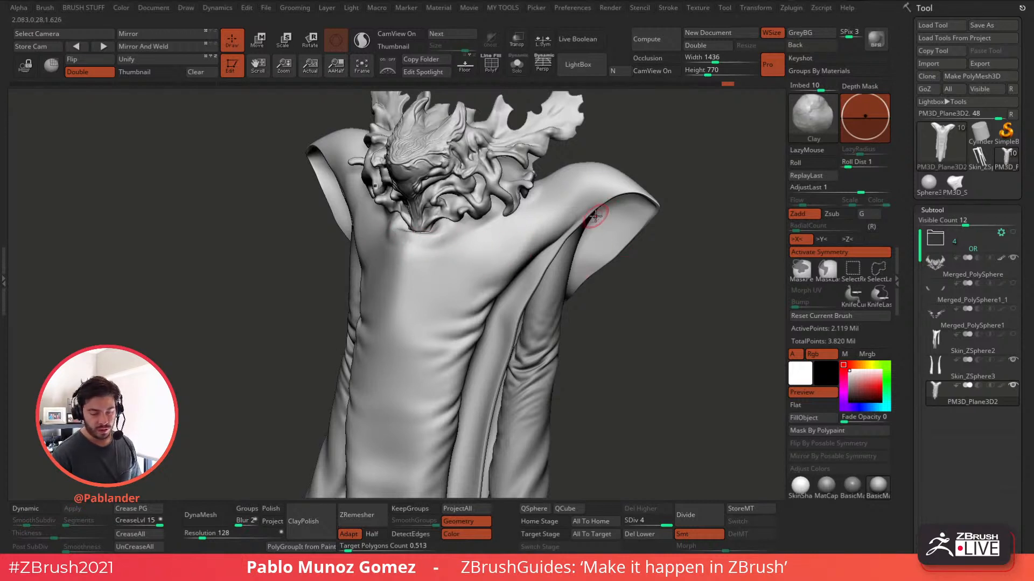
# - Sculpt diagonal tension folds from the robe's shoulder toward the chest with the Standard brush, isolating the robe
pyautogui.press('space')
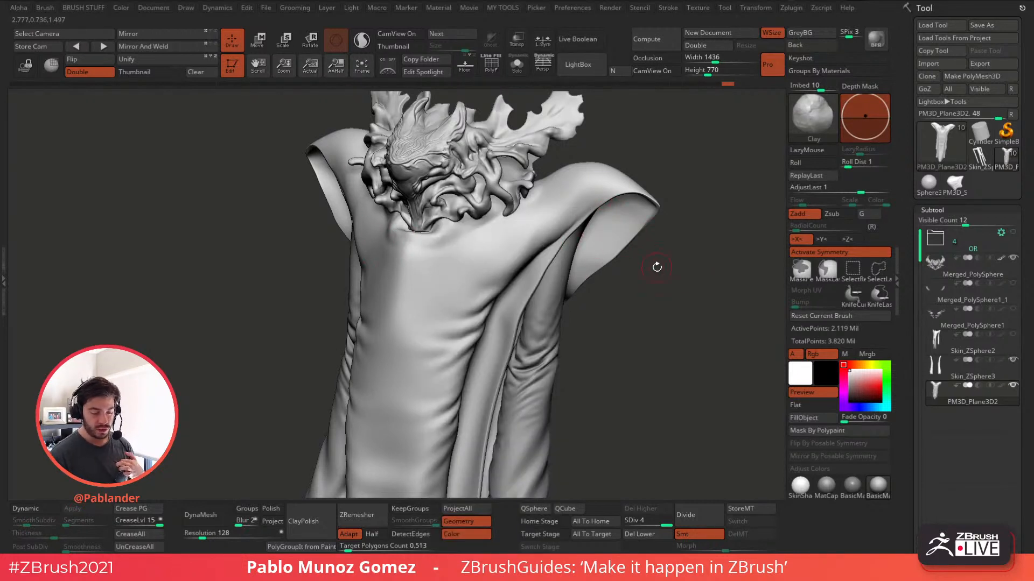
pyautogui.press('b')
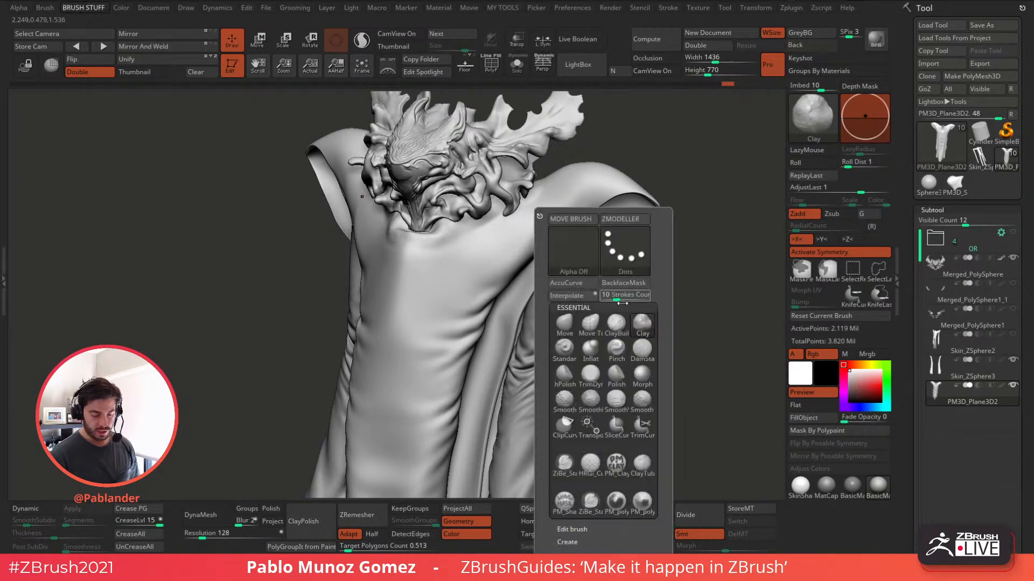
pyautogui.click(564, 350)
pyautogui.press('space')
pyautogui.moveTo(565, 207); pyautogui.dragTo(602, 198, button='right')
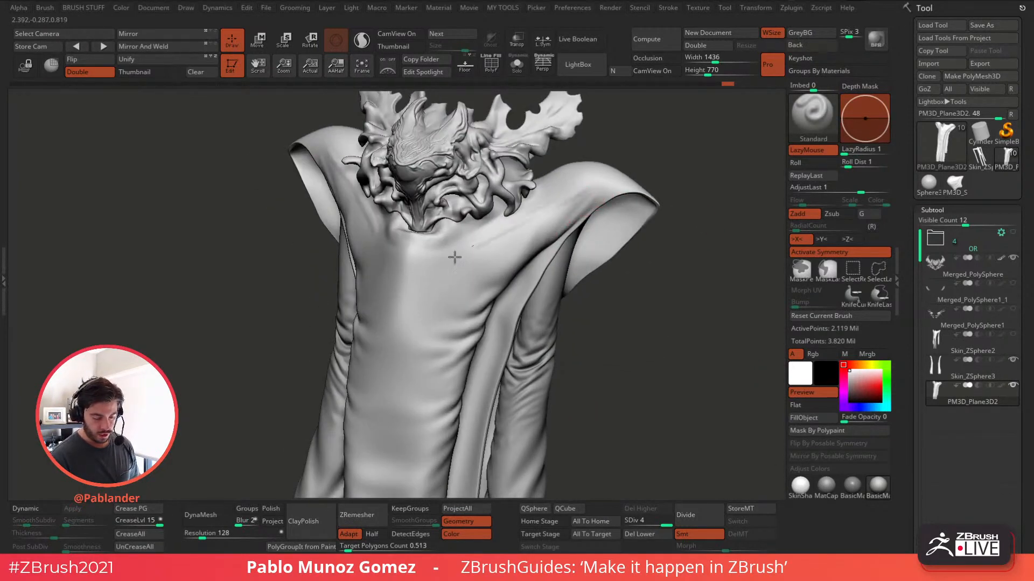
pyautogui.click(511, 70)
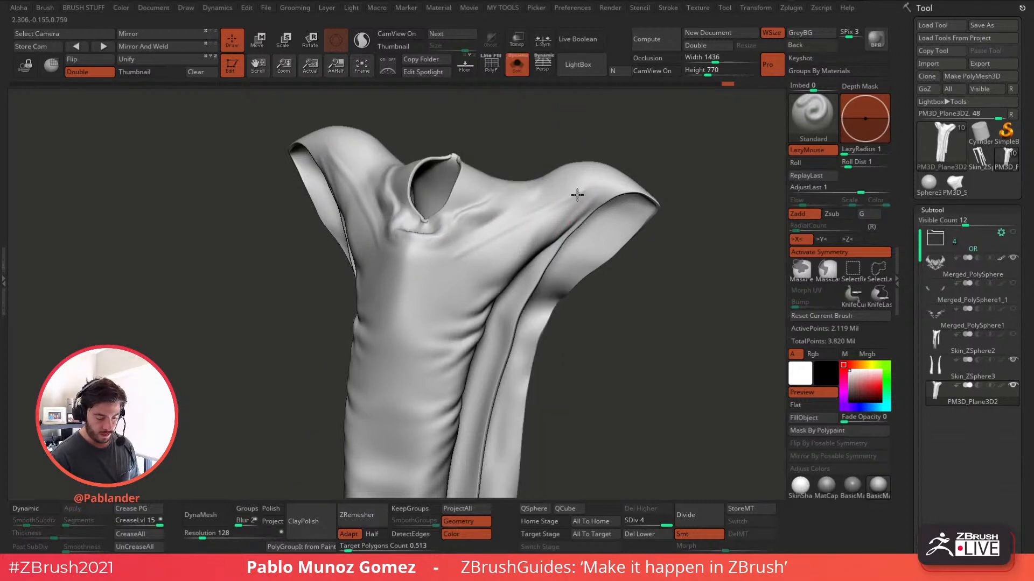
pyautogui.press('shift')
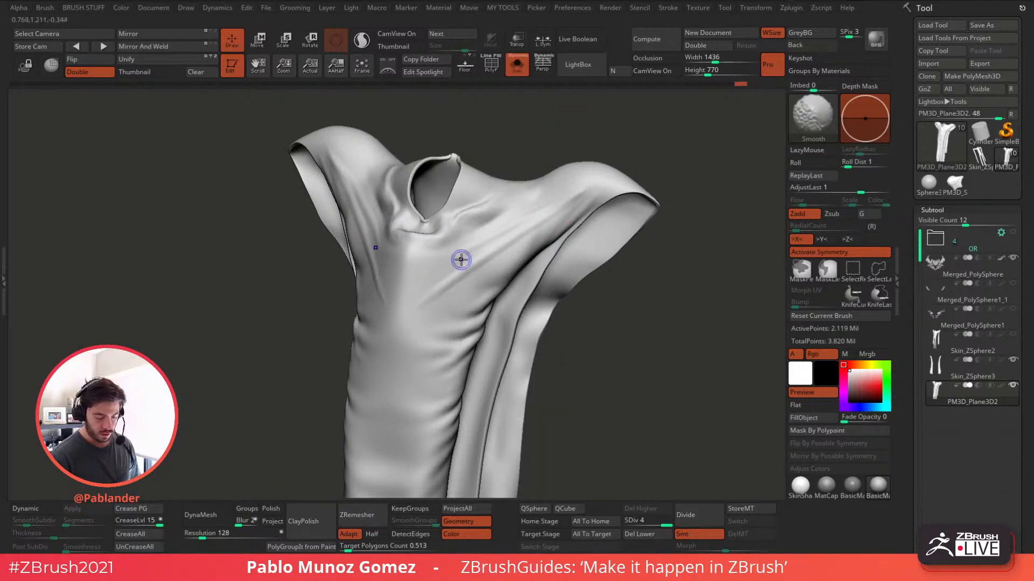
pyautogui.press('space')
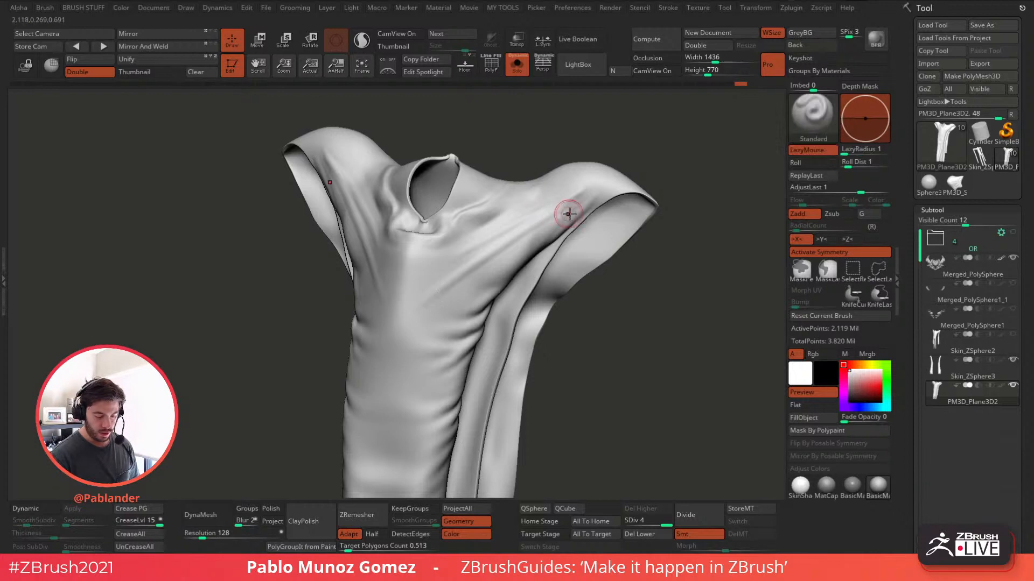
# - Set Smooth Stronger as the smoothing brush with a Z Intensity of about 31 and soften the shoulder and chest folds
pyautogui.hotkey('shift', 'b')
pyautogui.keyDown('shift'); pyautogui.click(639, 375); pyautogui.keyUp('shift')
pyautogui.click(588, 416)
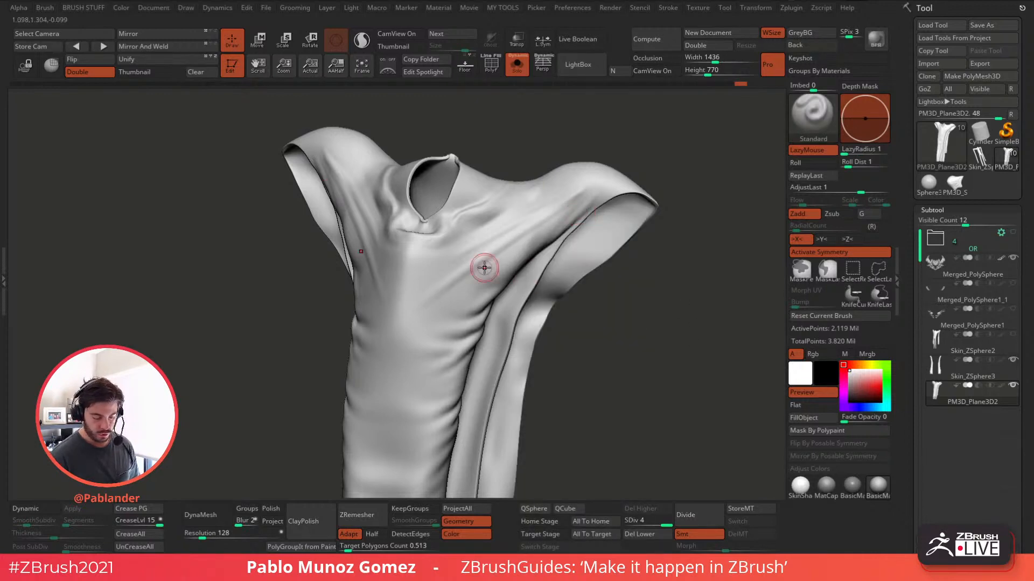
pyautogui.press('shift')
pyautogui.keyDown('shift'); pyautogui.rightClick(464, 263); pyautogui.keyUp('shift')
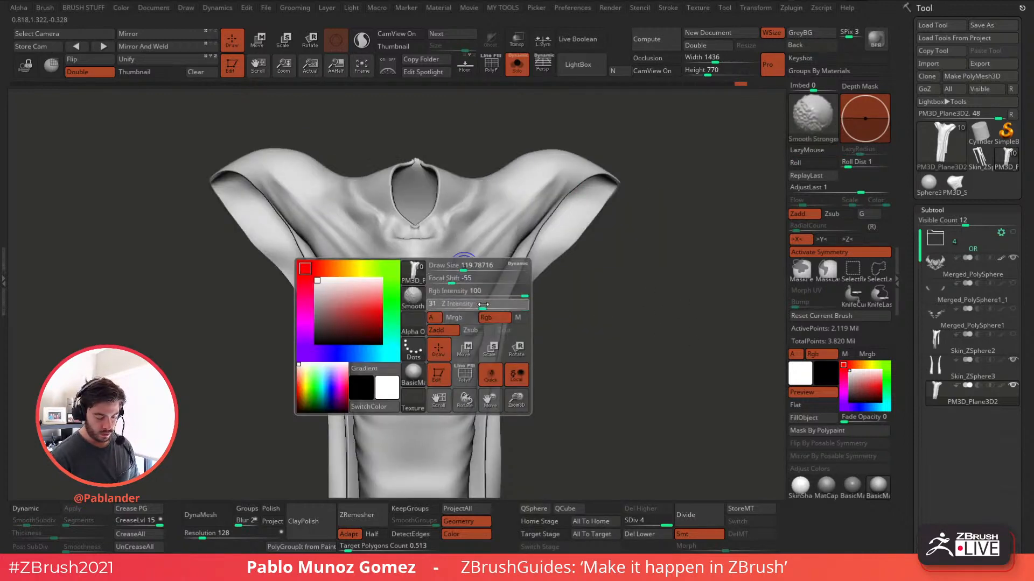
pyautogui.rightClick(508, 241)
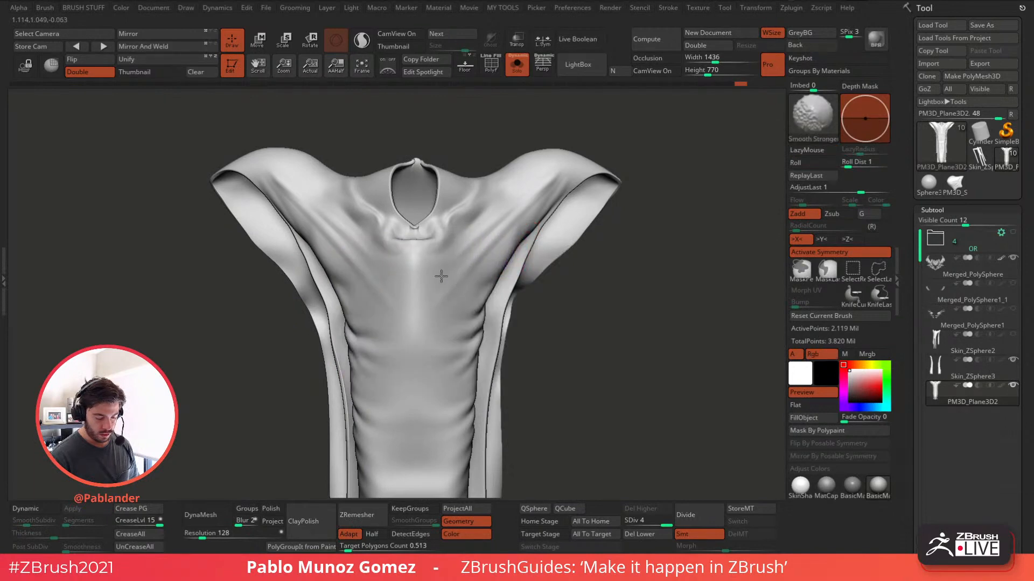
pyautogui.moveTo(441, 276); pyautogui.dragTo(447, 281, button='right')
pyautogui.keyDown('shift'); pyautogui.moveTo(531, 214); pyautogui.dragTo(547, 185); pyautogui.keyUp('shift')
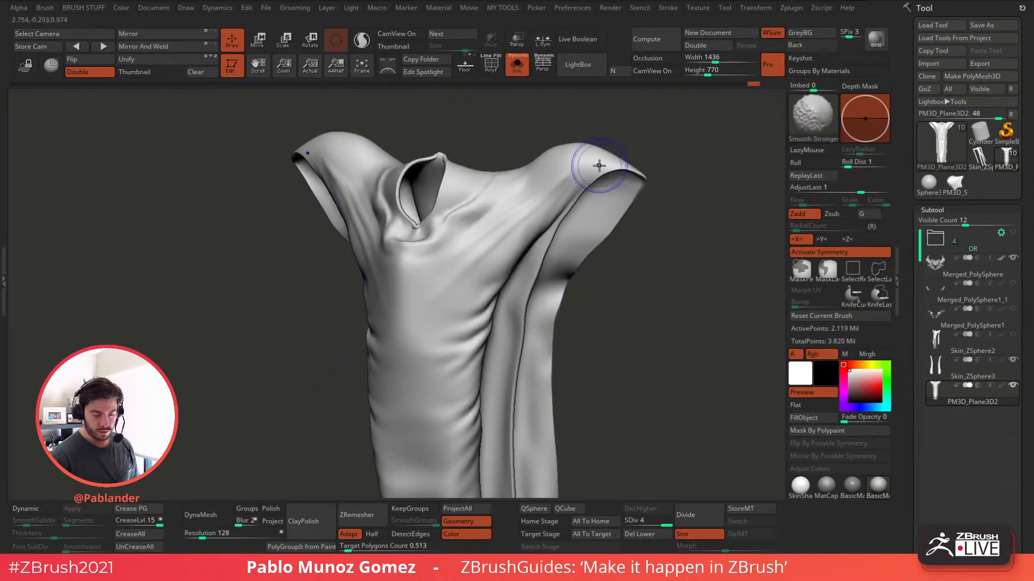
# - Add diagonal folds along the robe's armhole edge down to the side of the chest and smooth them
pyautogui.moveTo(516, 248); pyautogui.dragTo(512, 252, button='right')
pyautogui.moveTo(572, 183); pyautogui.dragTo(487, 288)
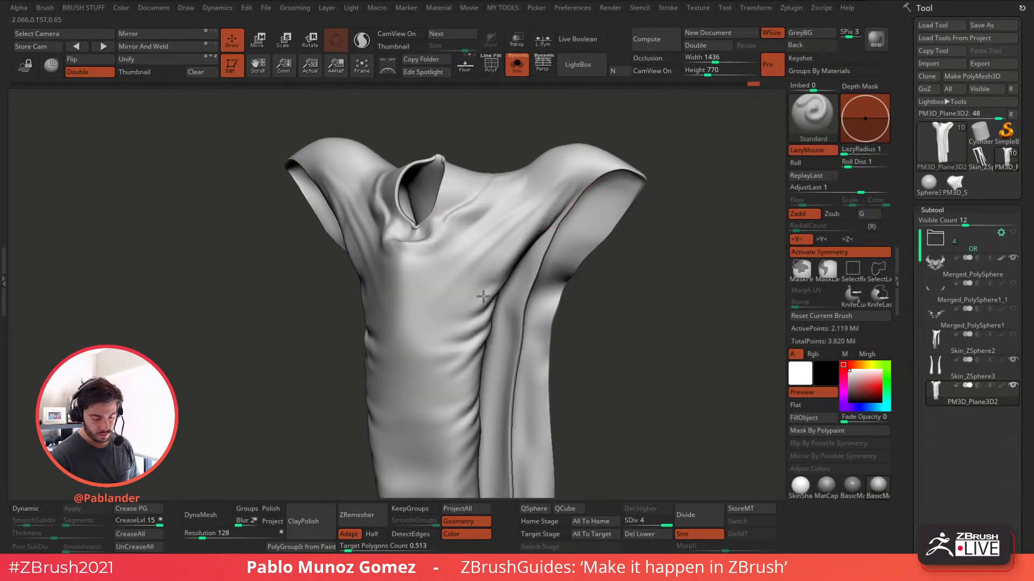
pyautogui.moveTo(509, 254); pyautogui.dragTo(463, 314)
pyautogui.moveTo(497, 291); pyautogui.dragTo(455, 291, button='right')
pyautogui.press('space')
pyautogui.click(492, 262)
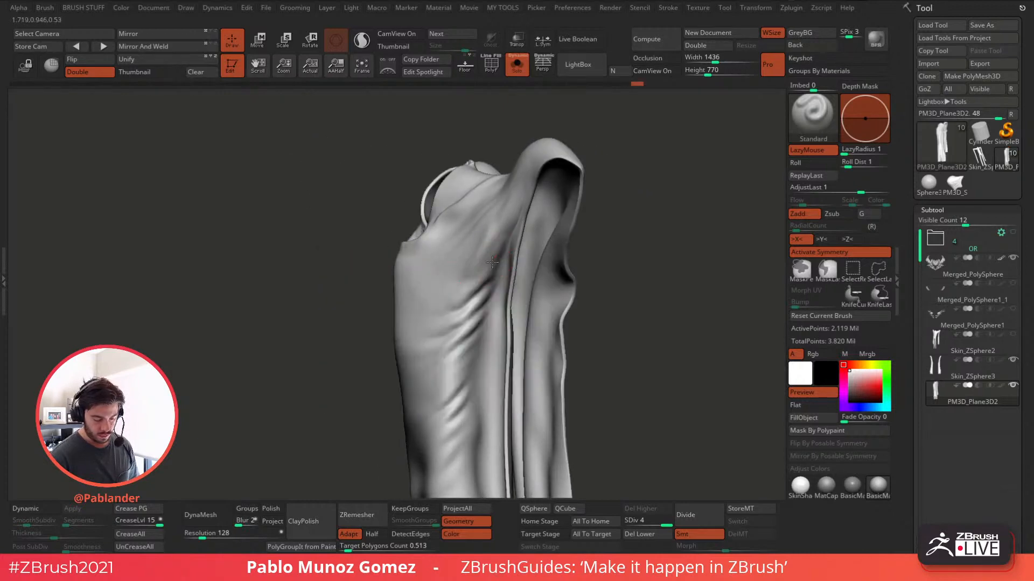
pyautogui.press('shift')
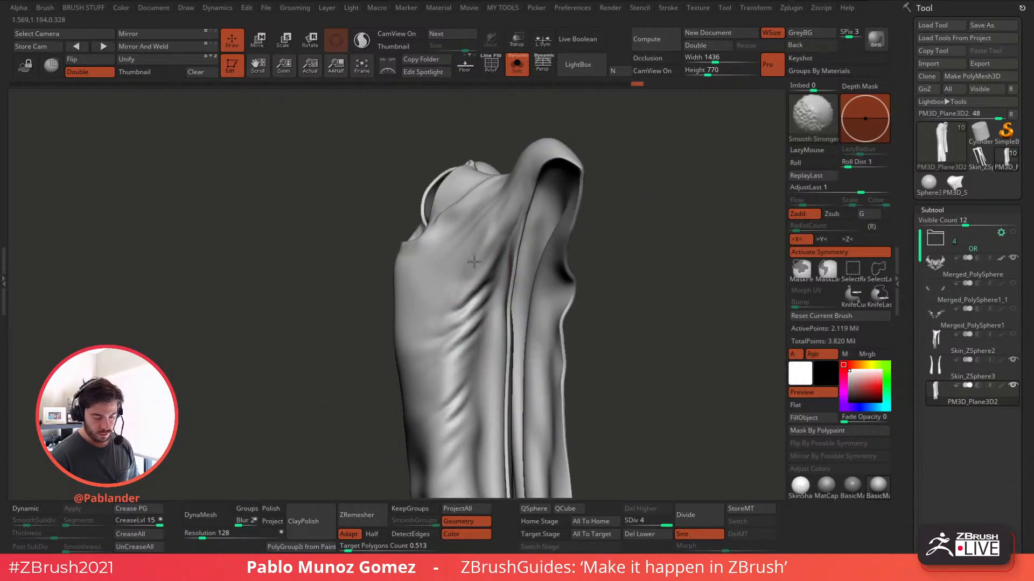
# - Adjust the Standard brush's draw size, sculpt diagonal folds from the robe's shoulder toward the chest and smooth them
pyautogui.moveTo(474, 262); pyautogui.dragTo(482, 278, button='right')
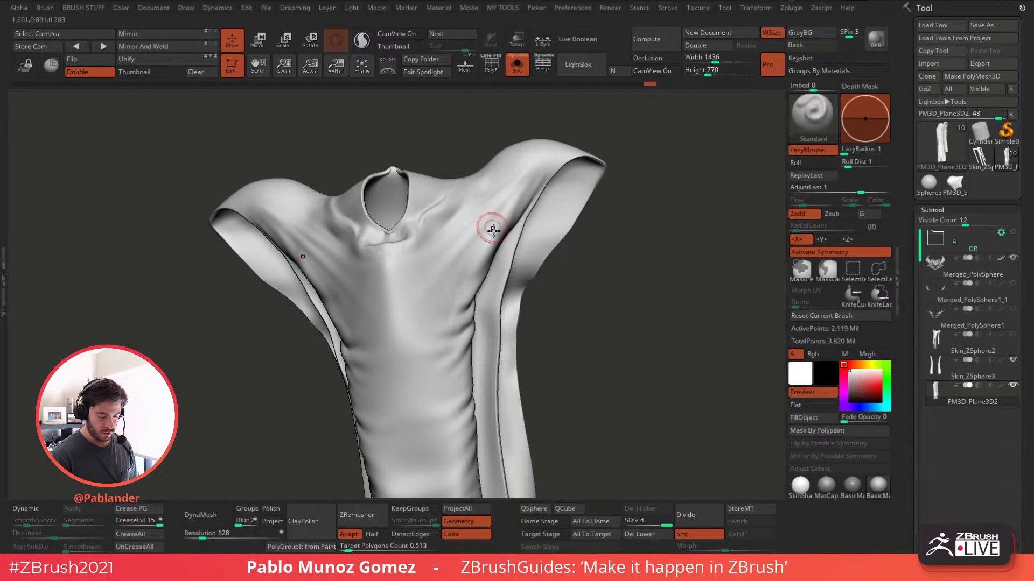
pyautogui.moveTo(488, 225); pyautogui.dragTo(464, 260, button='right')
pyautogui.moveTo(405, 294)
pyautogui.mouseDown(button='right')
pyautogui.moveTo(463, 270)
pyautogui.moveTo(516, 204)
pyautogui.moveTo(548, 138)
pyautogui.mouseUp(button='right')
pyautogui.moveTo(478, 199); pyautogui.dragTo(487, 202, button='right')
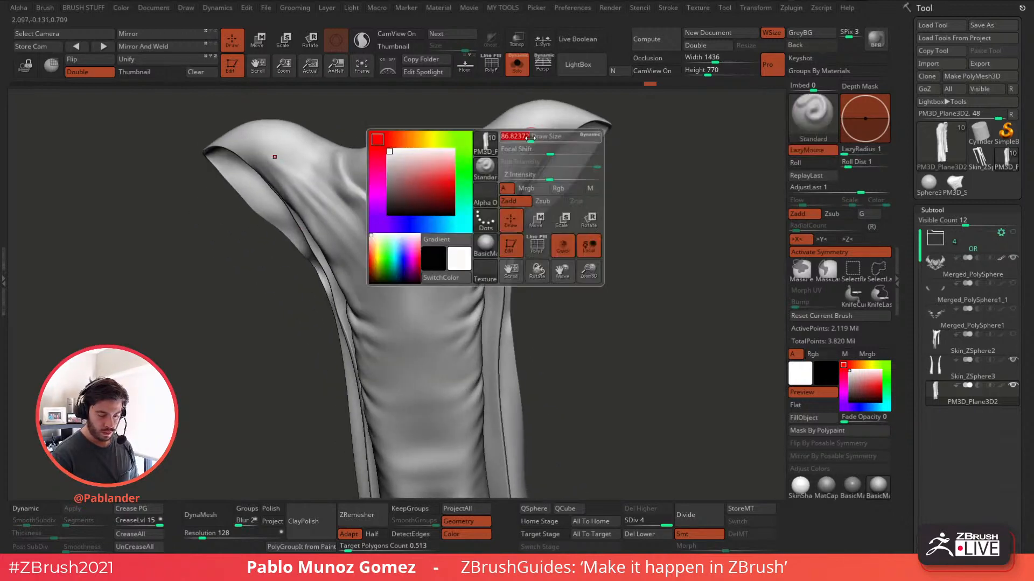
pyautogui.moveTo(550, 121)
pyautogui.mouseDown()
pyautogui.moveTo(472, 168)
pyautogui.moveTo(535, 126)
pyautogui.mouseUp()
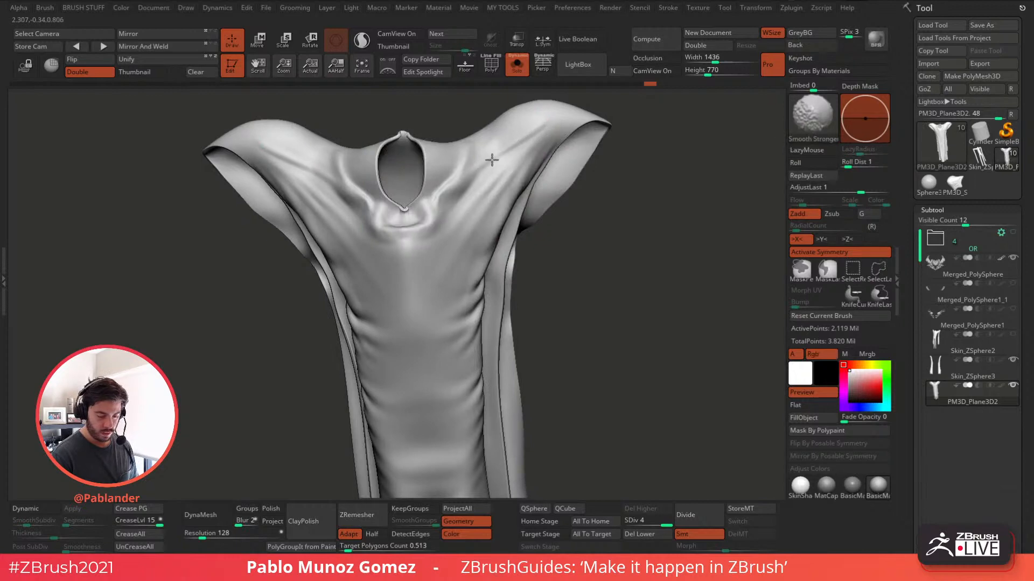
pyautogui.press('space')
pyautogui.click(621, 324)
# - Carve creases between the folds along the robe's armhole and side of the chest with the DamStandard brush and soften them
pyautogui.moveTo(663, 254); pyautogui.dragTo(665, 200, button='right')
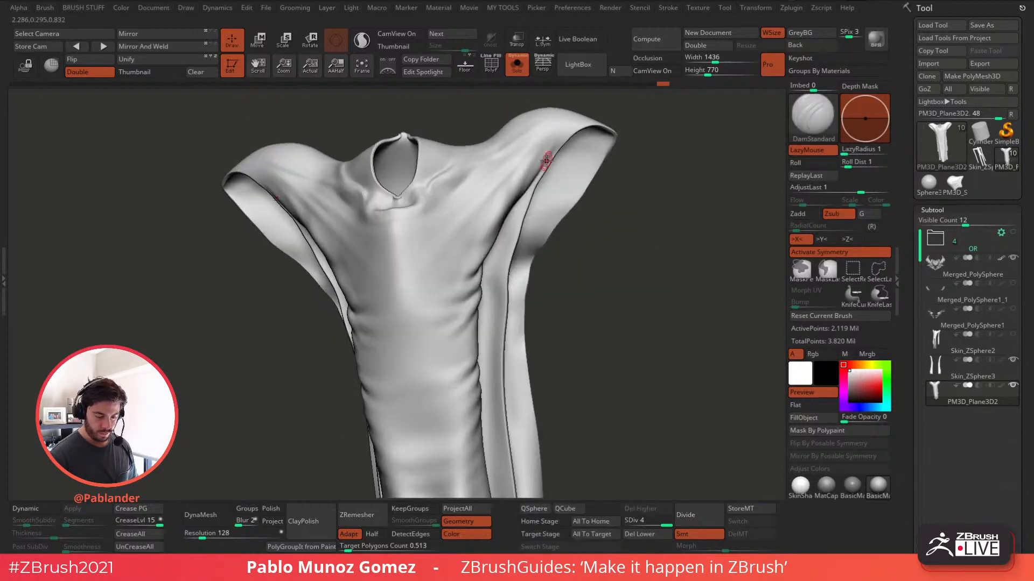
pyautogui.moveTo(538, 167); pyautogui.dragTo(511, 180, button='right')
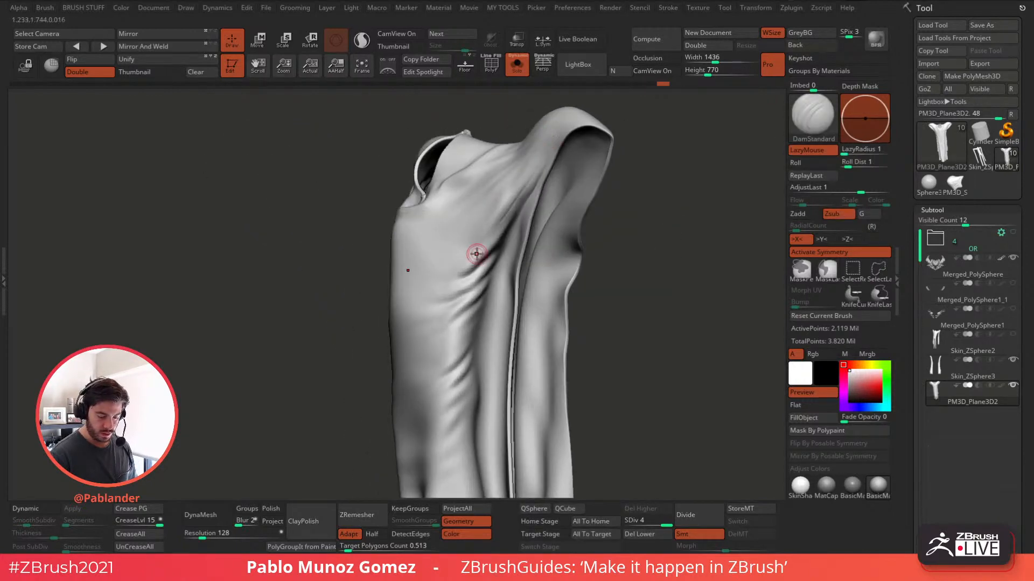
pyautogui.press('shift')
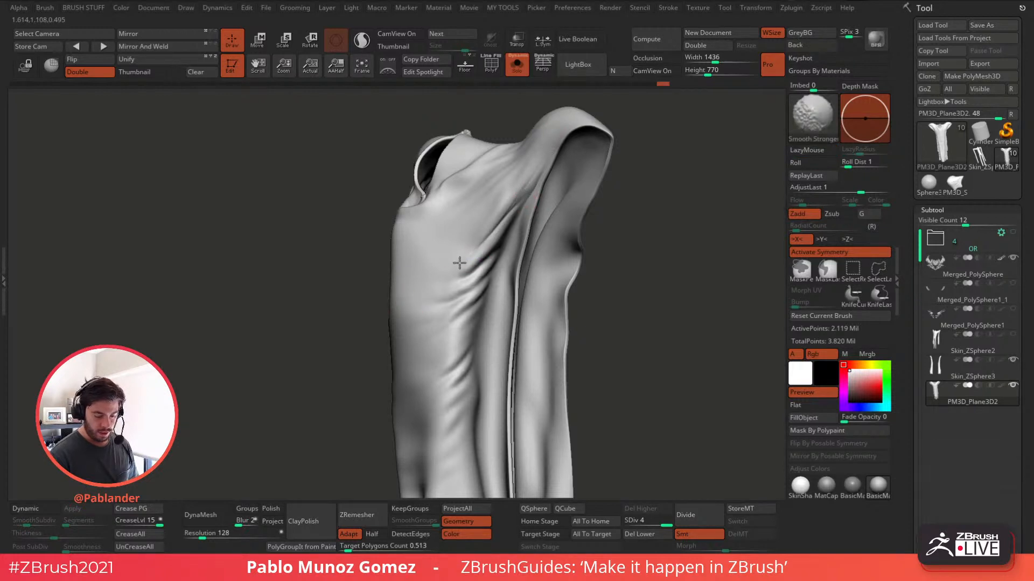
pyautogui.moveTo(533, 196); pyautogui.dragTo(518, 214, button='right')
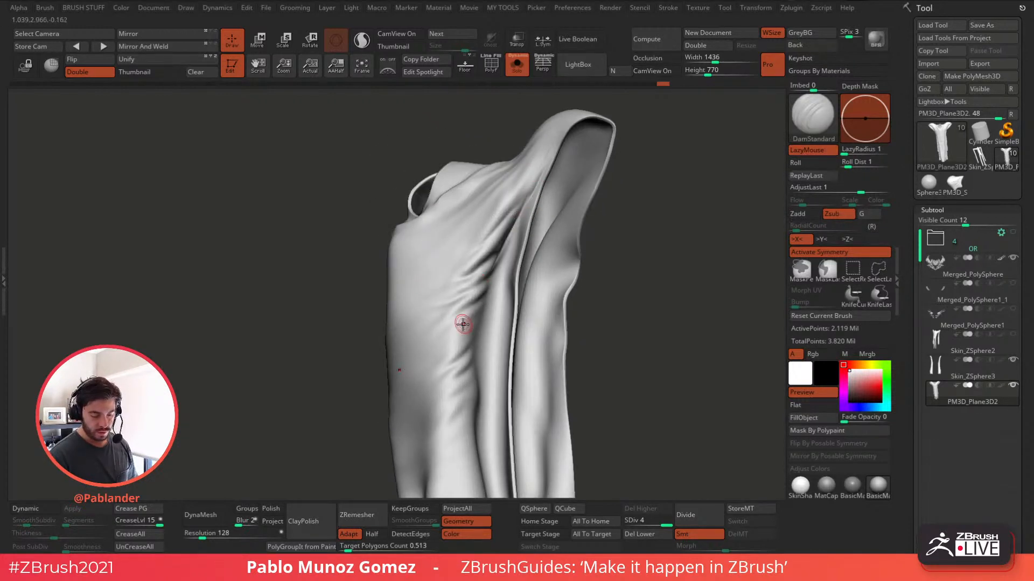
pyautogui.press('shift')
pyautogui.moveTo(487, 261); pyautogui.dragTo(508, 236, button='right')
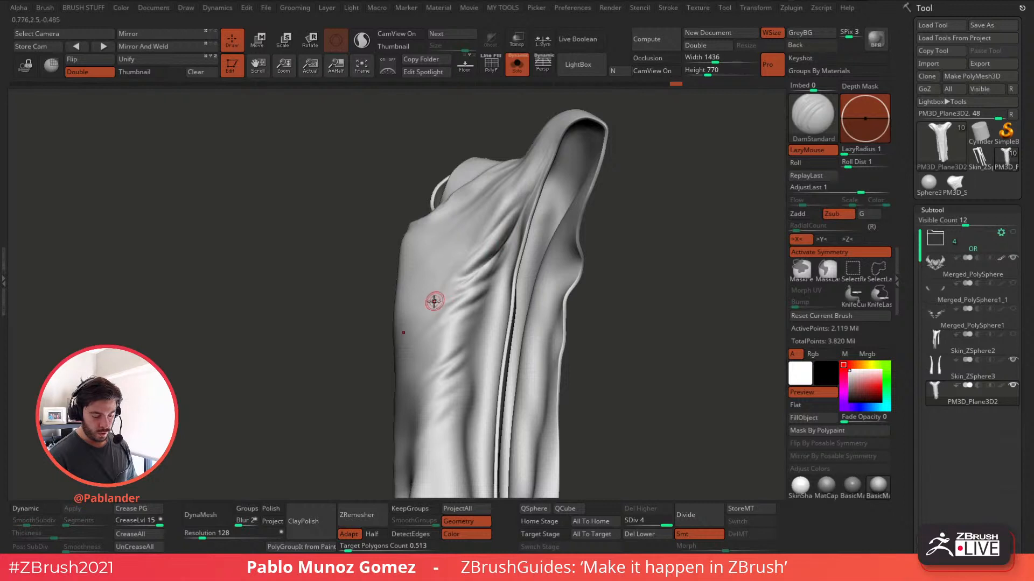
pyautogui.press('shift')
pyautogui.moveTo(500, 265)
pyautogui.mouseDown()
pyautogui.moveTo(446, 303)
pyautogui.moveTo(491, 276)
pyautogui.mouseUp()
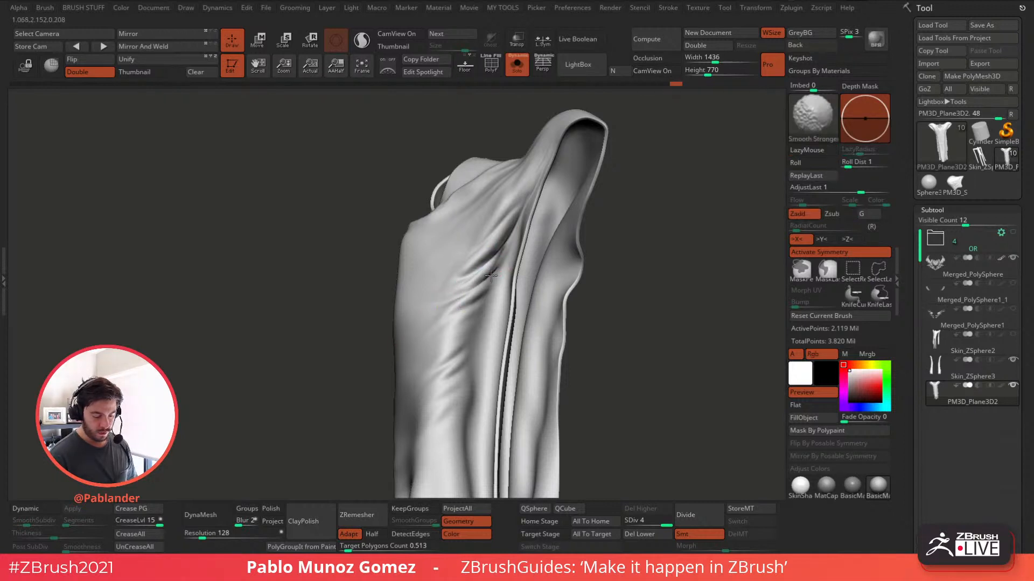
# - Smooth the creases where the upper armhole edge meets the robe's shoulder folds
pyautogui.moveTo(499, 260); pyautogui.dragTo(524, 245, button='right')
pyautogui.press('alt')
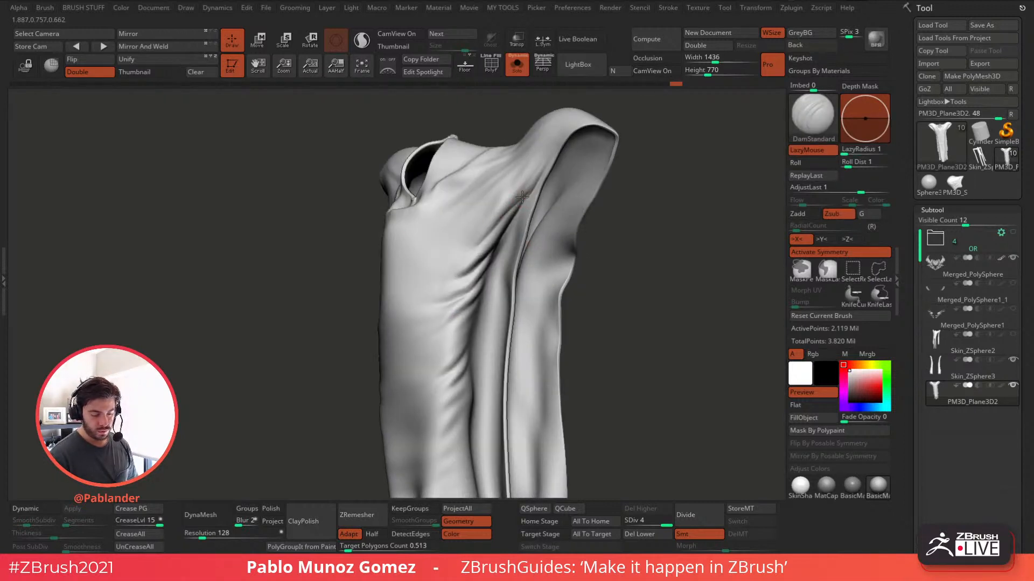
pyautogui.keyDown('shift'); pyautogui.moveTo(528, 187); pyautogui.dragTo(510, 207); pyautogui.keyUp('shift')
pyautogui.moveTo(509, 207); pyautogui.dragTo(539, 194, button='right')
pyautogui.rightClick(487, 240)
pyautogui.moveTo(487, 241); pyautogui.dragTo(543, 226, button='right')
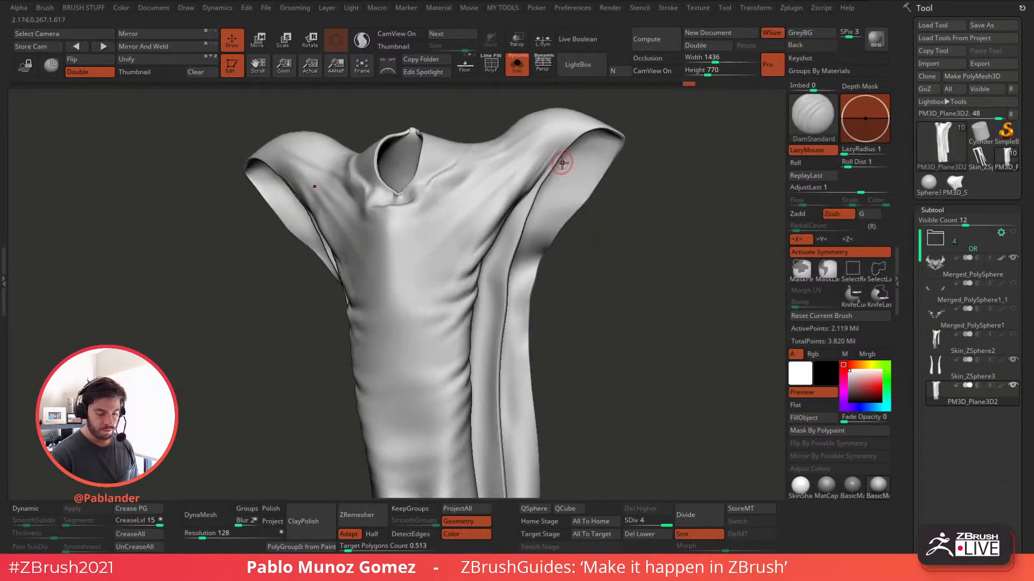
# - Carve a long crease from the flared shoulder's edge down to the chest with DamStandard and smooth the surrounding folds
pyautogui.moveTo(560, 143)
pyautogui.mouseDown(button='right')
pyautogui.moveTo(551, 136)
pyautogui.moveTo(561, 135)
pyautogui.mouseUp(button='right')
pyautogui.moveTo(560, 133); pyautogui.dragTo(450, 247)
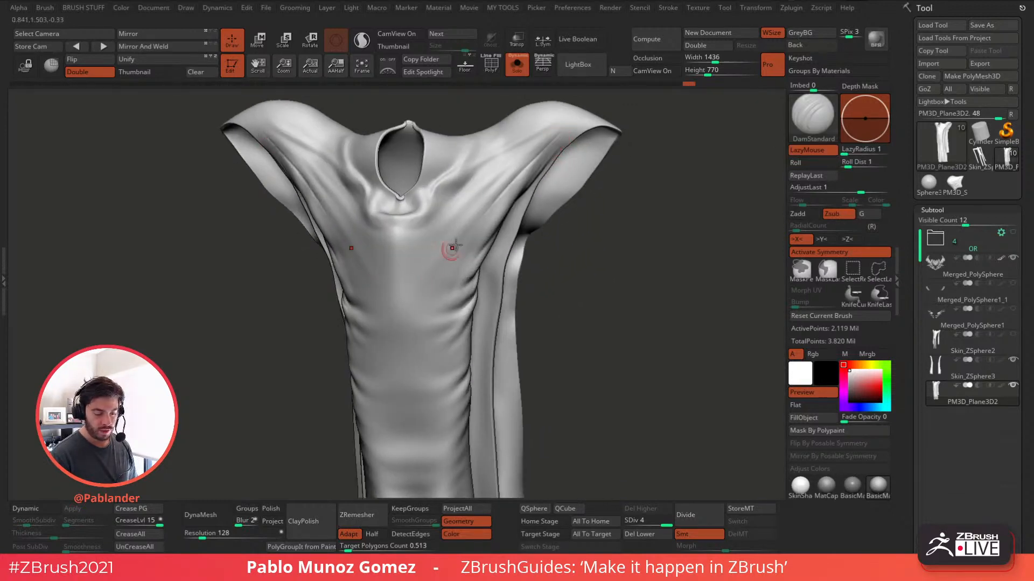
pyautogui.moveTo(544, 148)
pyautogui.keyDown('shift'); pyautogui.mouseDown()
pyautogui.moveTo(554, 139)
pyautogui.moveTo(450, 222)
pyautogui.mouseUp(); pyautogui.keyUp('shift')
pyautogui.moveTo(517, 166)
pyautogui.keyDown('shift'); pyautogui.mouseDown()
pyautogui.moveTo(554, 141)
pyautogui.moveTo(452, 196)
pyautogui.mouseUp(); pyautogui.keyUp('shift')
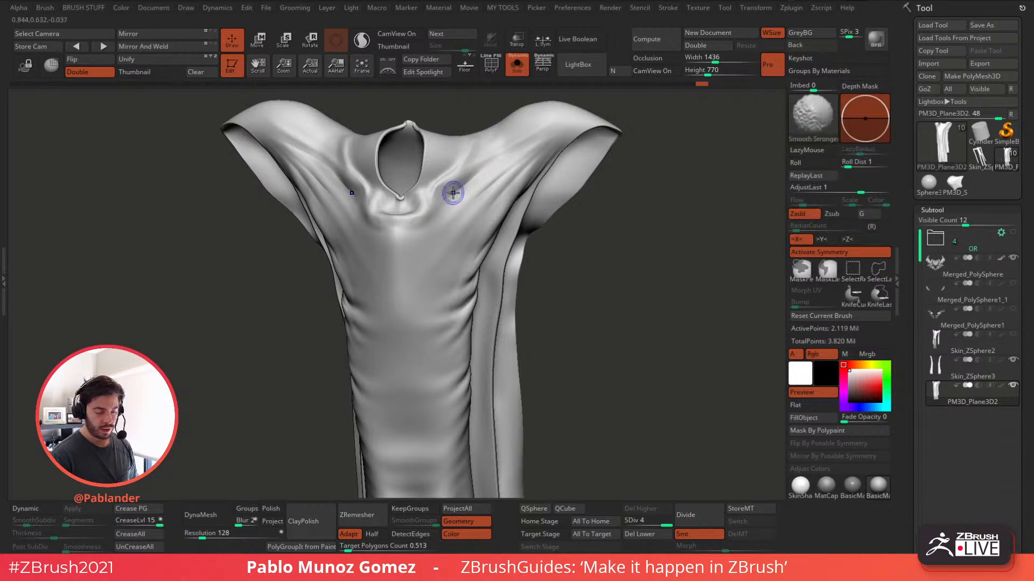
# - Refine the creases of the folds down the side of the robe's torso and blend them with Smooth Stronger
pyautogui.moveTo(487, 228)
pyautogui.keyDown('alt'); pyautogui.mouseDown(button='right')
pyautogui.moveTo(491, 177)
pyautogui.moveTo(484, 216)
pyautogui.mouseUp(button='right'); pyautogui.keyUp('alt')
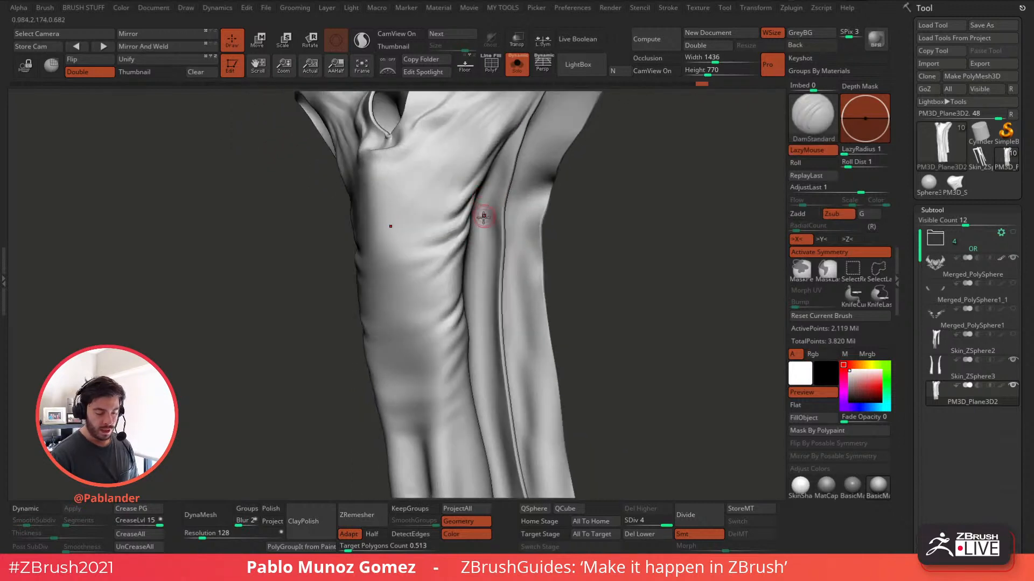
pyautogui.moveTo(435, 253)
pyautogui.keyDown('shift'); pyautogui.mouseDown()
pyautogui.moveTo(452, 242)
pyautogui.moveTo(409, 254)
pyautogui.mouseUp(); pyautogui.keyUp('shift')
pyautogui.moveTo(462, 259)
pyautogui.mouseDown(button='right')
pyautogui.moveTo(442, 265)
pyautogui.moveTo(492, 202)
pyautogui.mouseUp(button='right')
pyautogui.press('shift')
pyautogui.press('shift')
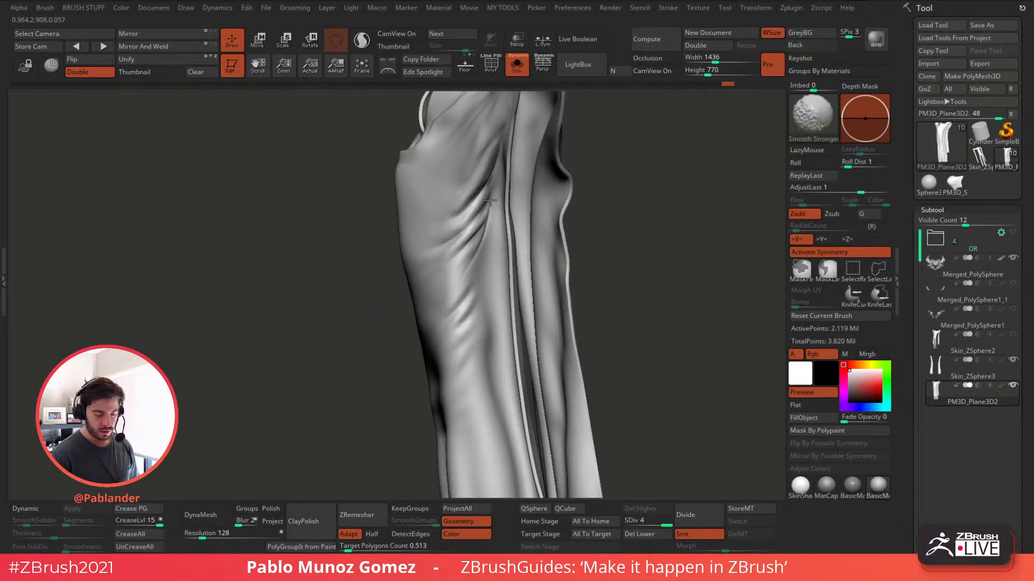
pyautogui.keyDown('shift'); pyautogui.moveTo(490, 200); pyautogui.dragTo(483, 237); pyautogui.keyUp('shift')
pyautogui.press('shift')
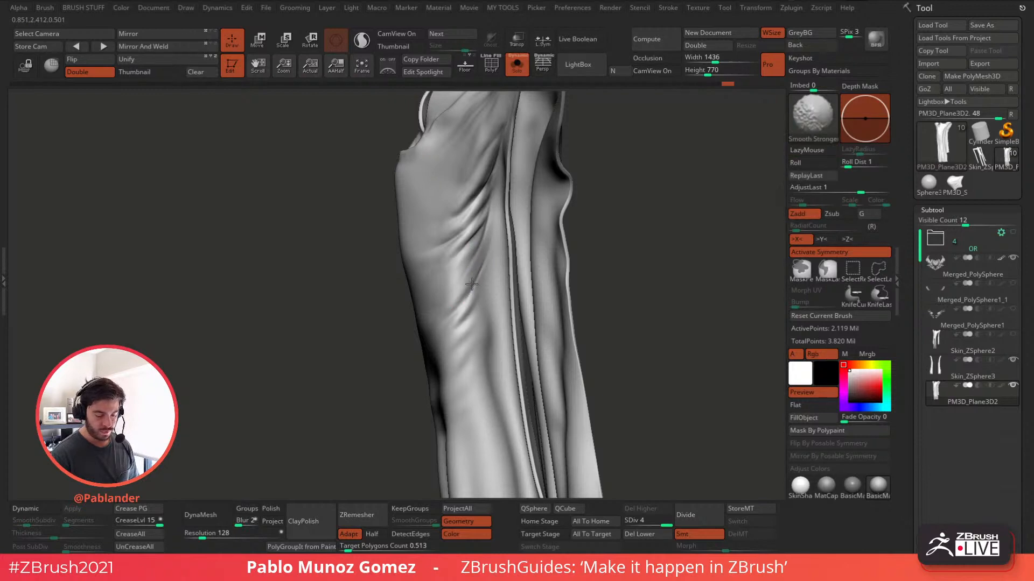
# - Turn off Solo to show the full costume and switch on perspective view
pyautogui.moveTo(499, 223)
pyautogui.mouseDown(button='right')
pyautogui.moveTo(542, 231)
pyautogui.moveTo(502, 338)
pyautogui.moveTo(513, 311)
pyautogui.moveTo(562, 281)
pyautogui.mouseUp(button='right')
pyautogui.keyDown('ctrl'); pyautogui.moveTo(577, 329); pyautogui.dragTo(528, 279, button='right'); pyautogui.keyUp('ctrl')
pyautogui.moveTo(471, 206); pyautogui.dragTo(477, 265, button='right')
pyautogui.click(517, 68)
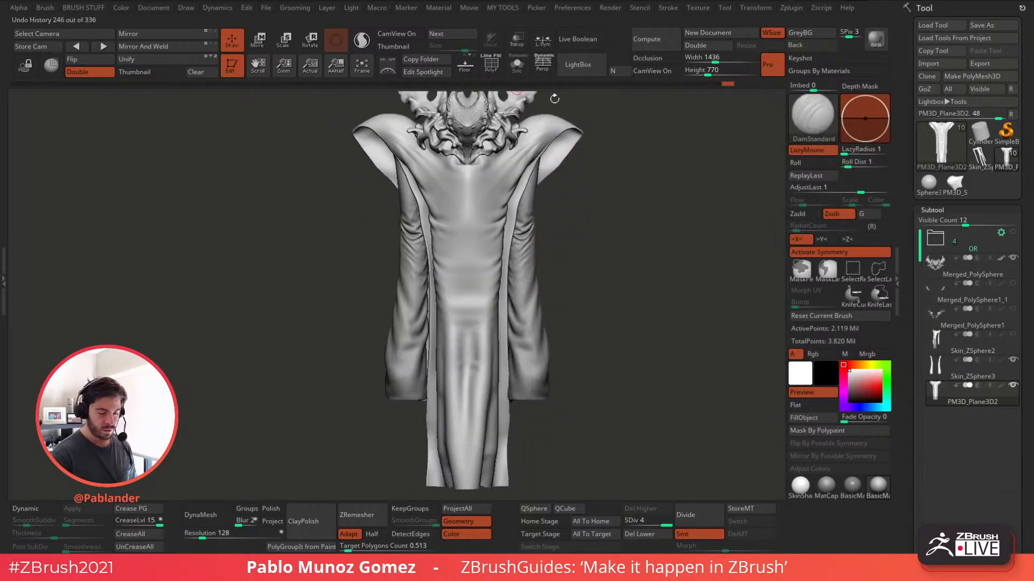
pyautogui.moveTo(554, 98)
pyautogui.mouseDown(button='right')
pyautogui.moveTo(592, 249)
pyautogui.moveTo(611, 253)
pyautogui.moveTo(544, 254)
pyautogui.moveTo(641, 275)
pyautogui.moveTo(591, 272)
pyautogui.moveTo(545, 208)
pyautogui.mouseUp(button='right')
pyautogui.press('b')
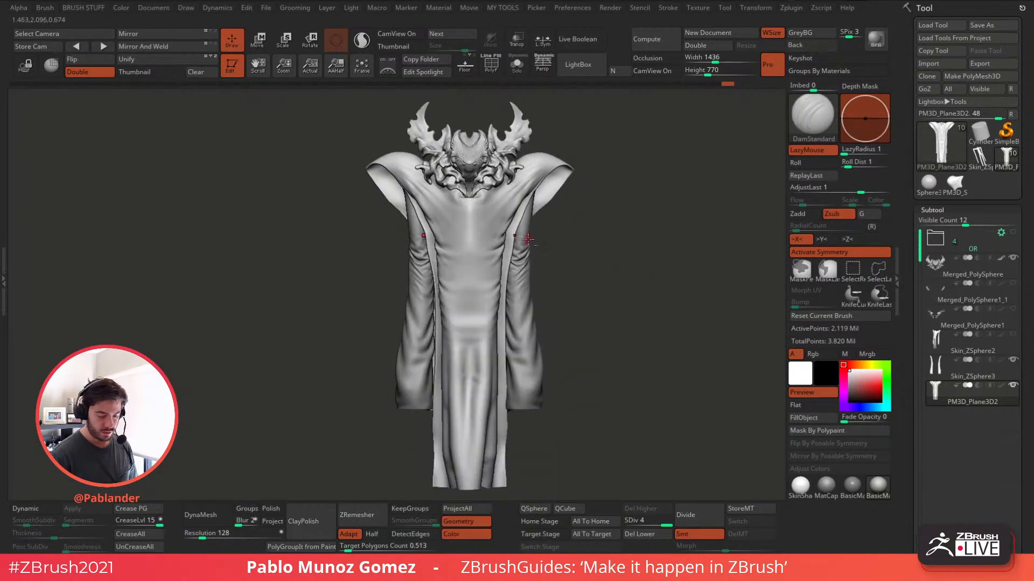
pyautogui.keyDown('alt'); pyautogui.moveTo(633, 267); pyautogui.dragTo(593, 279, button='right'); pyautogui.keyUp('alt')
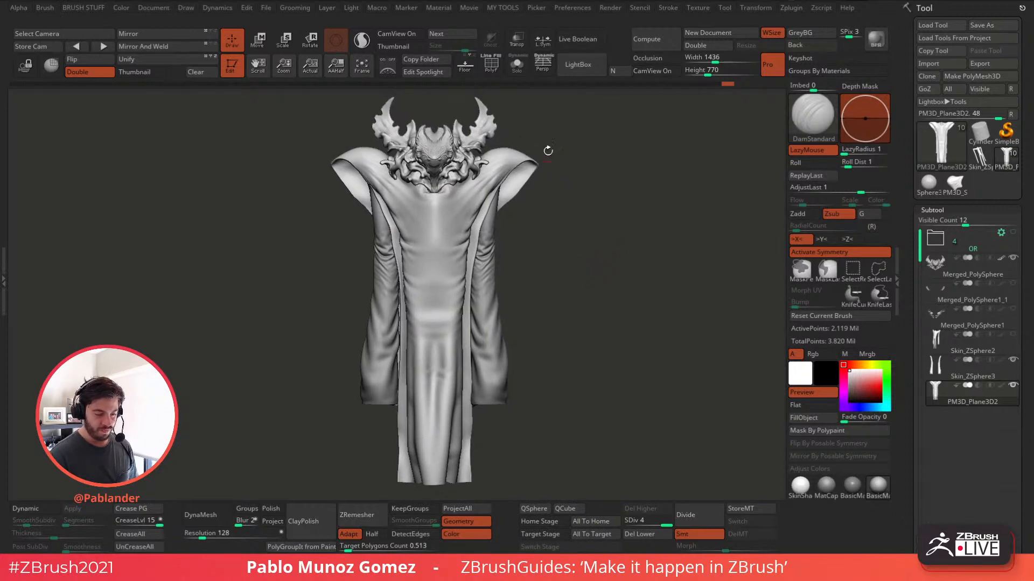
pyautogui.click(543, 64)
pyautogui.moveTo(594, 234)
pyautogui.mouseDown(button='right')
pyautogui.moveTo(592, 249)
pyautogui.moveTo(626, 249)
pyautogui.moveTo(580, 243)
pyautogui.mouseUp(button='right')
# - Adjust the robe's neckline and flared shoulders around the head ornament with the Move brush
pyautogui.press('b')
pyautogui.press('m')
pyautogui.press('v')
pyautogui.keyDown('ctrl'); pyautogui.moveTo(584, 187); pyautogui.dragTo(609, 219, button='right'); pyautogui.keyUp('ctrl')
pyautogui.press('space')
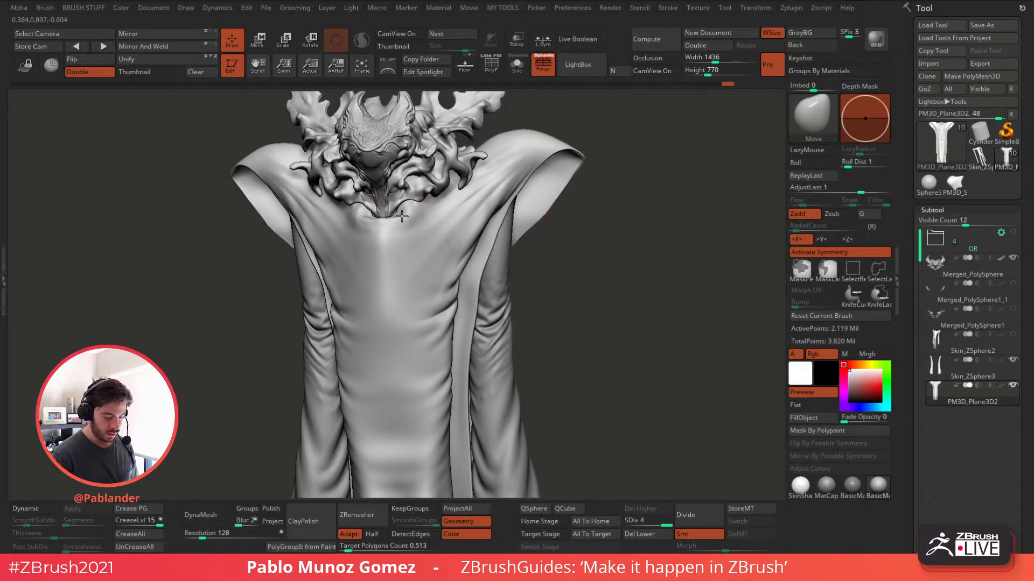
pyautogui.keyDown('shift'); pyautogui.moveTo(518, 230); pyautogui.dragTo(566, 248, button='right'); pyautogui.keyUp('shift')
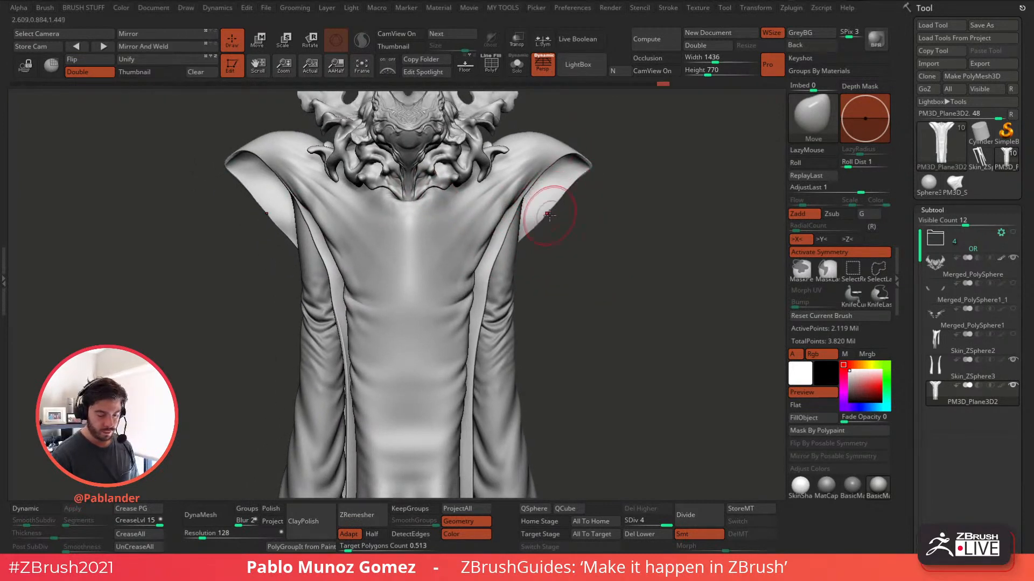
pyautogui.moveTo(578, 264); pyautogui.dragTo(625, 275, button='right')
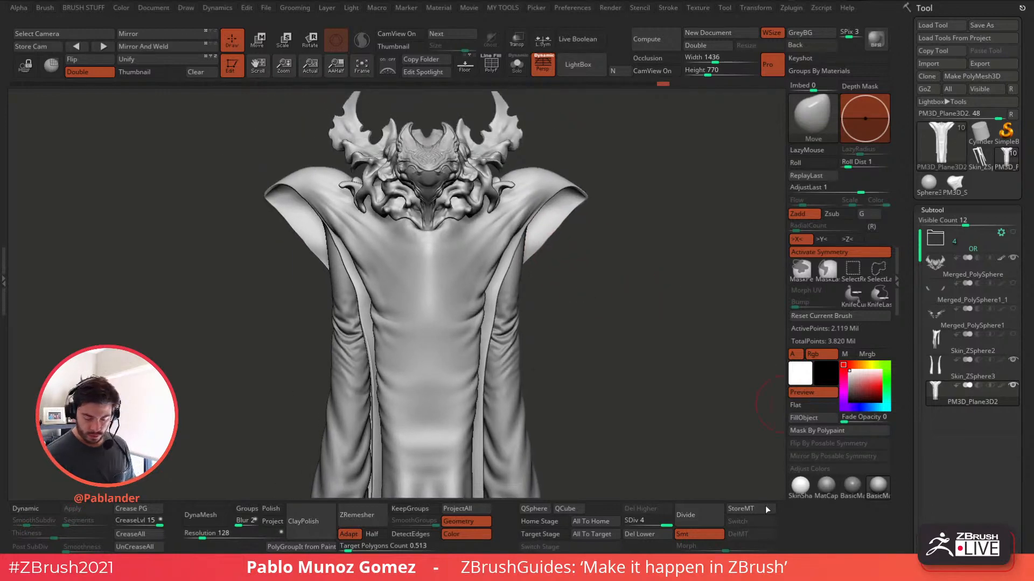
# - Load a ZiBe_Membrane brush from LightBox's HRG_ZB brush folder and try a stroke down the robe's chest
pyautogui.click(595, 65)
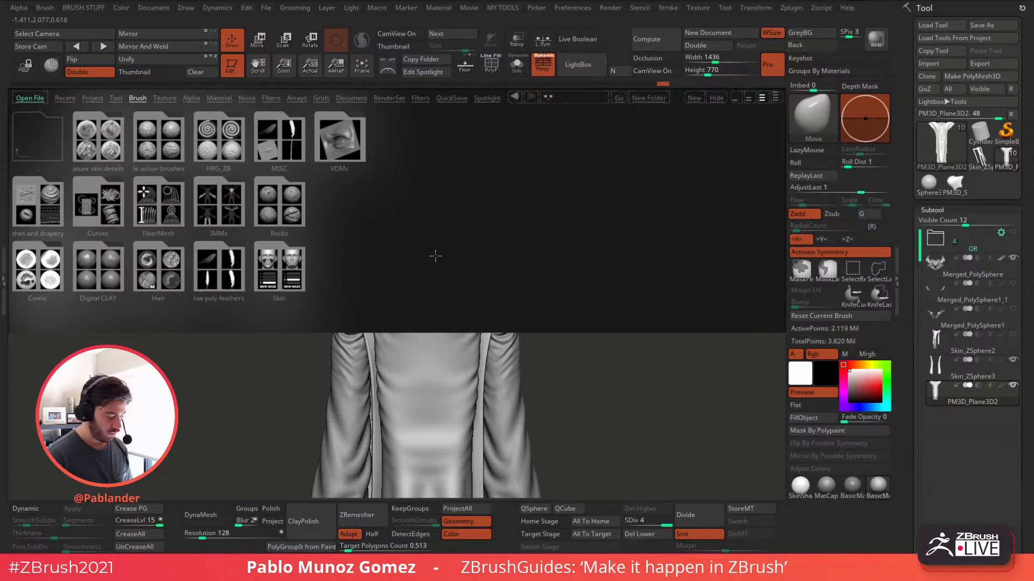
pyautogui.click(222, 141)
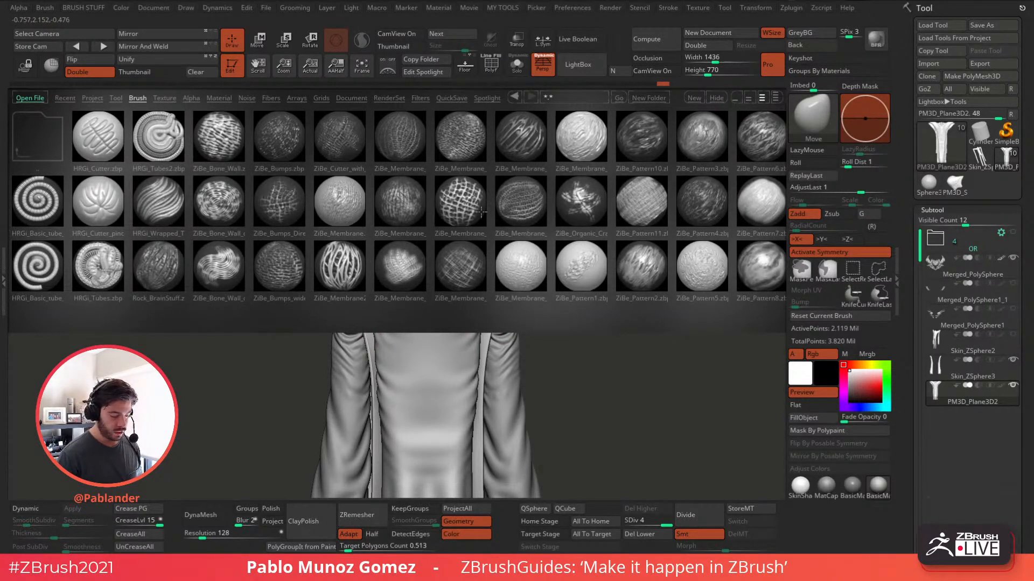
pyautogui.moveTo(592, 196)
pyautogui.mouseDown()
pyautogui.moveTo(544, 216)
pyautogui.moveTo(579, 208)
pyautogui.mouseUp()
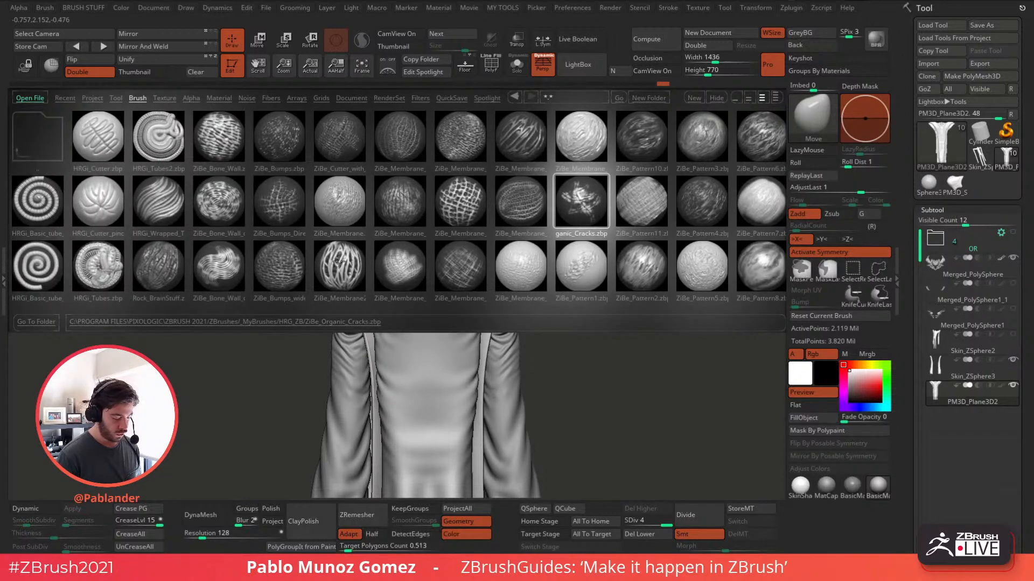
pyautogui.click(161, 273)
pyautogui.moveTo(630, 252)
pyautogui.mouseDown()
pyautogui.moveTo(573, 262)
pyautogui.moveTo(609, 265)
pyautogui.mouseUp()
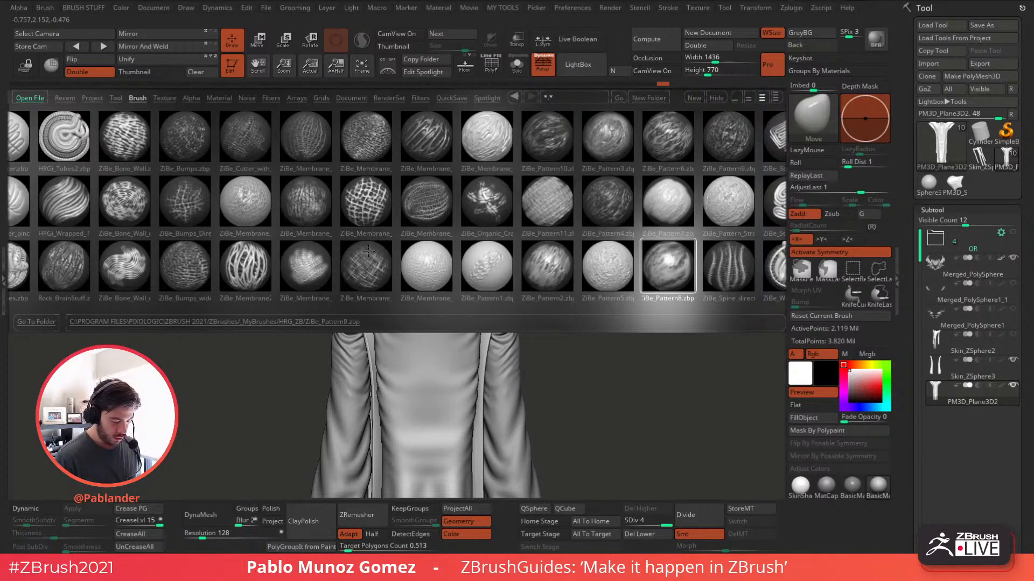
pyautogui.doubleClick(322, 203)
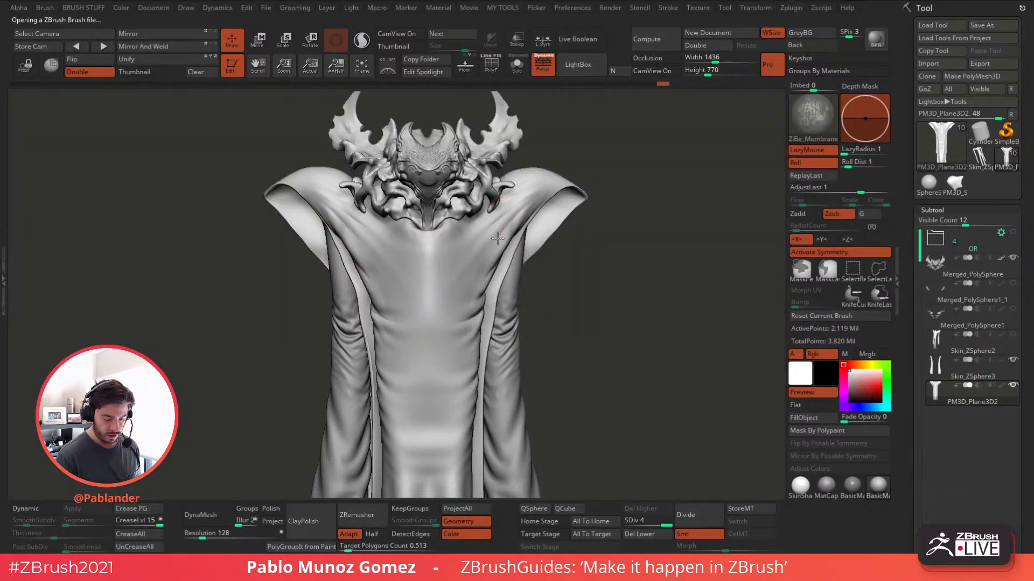
pyautogui.moveTo(456, 291); pyautogui.dragTo(450, 475)
pyautogui.hotkey('ctrl', 'z')
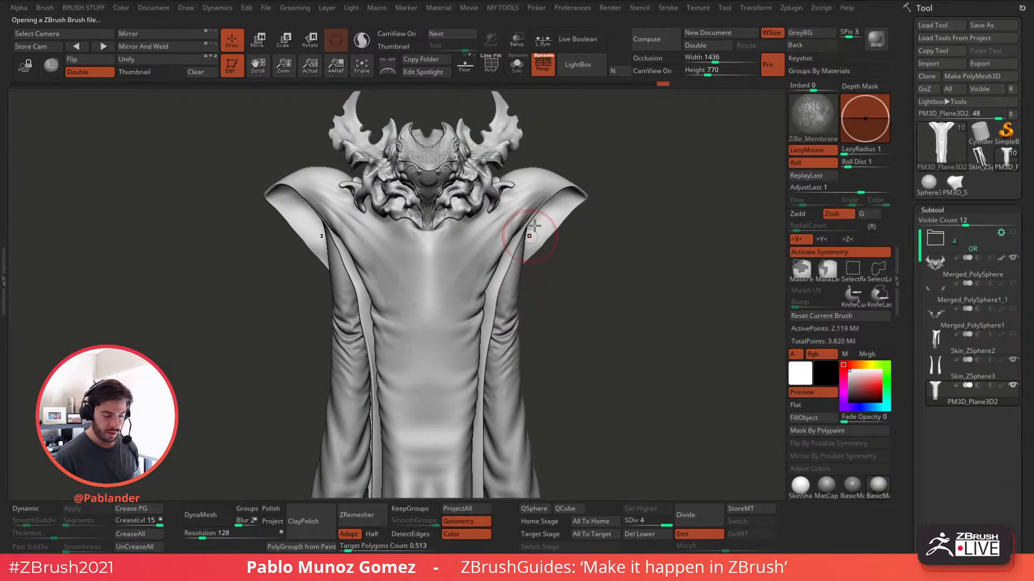
# - Try the Rock_BrainStuff brush and a different ZiBe_Membrane brush from the HRG_ZB folder on the robe's chest
pyautogui.click(577, 64)
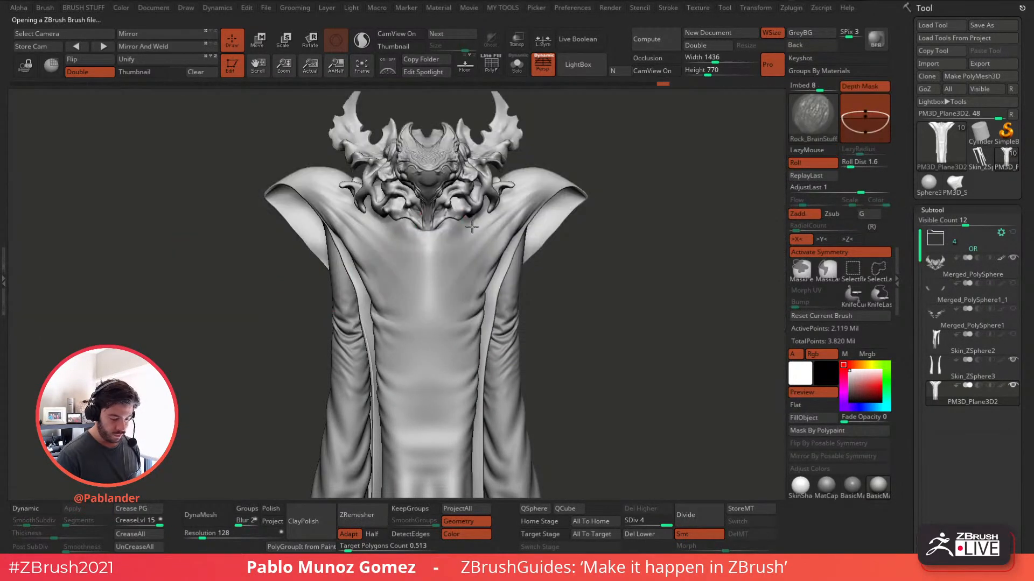
pyautogui.click(590, 65)
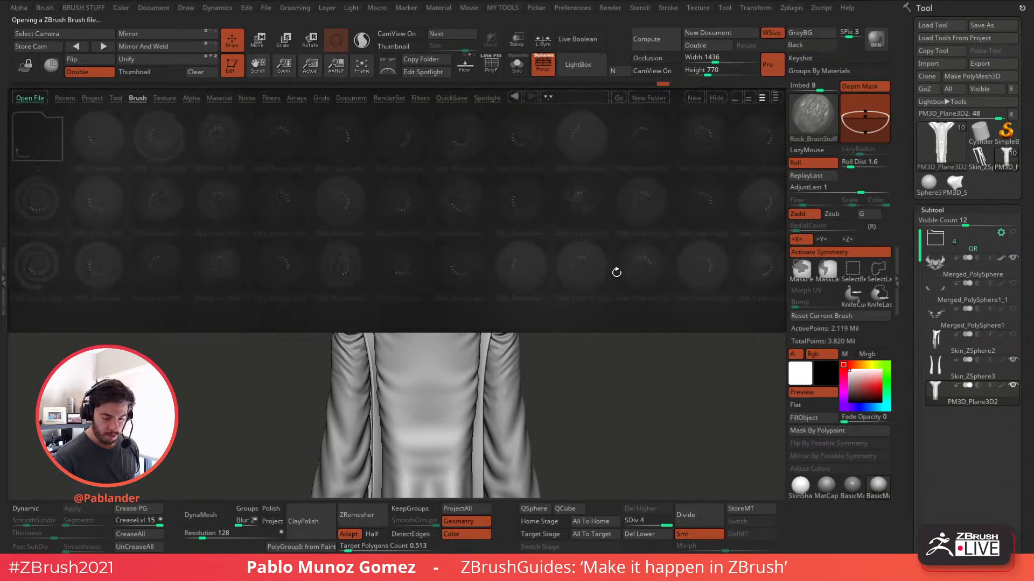
pyautogui.moveTo(626, 261); pyautogui.dragTo(523, 274)
pyautogui.scroll(3, 615, 265)
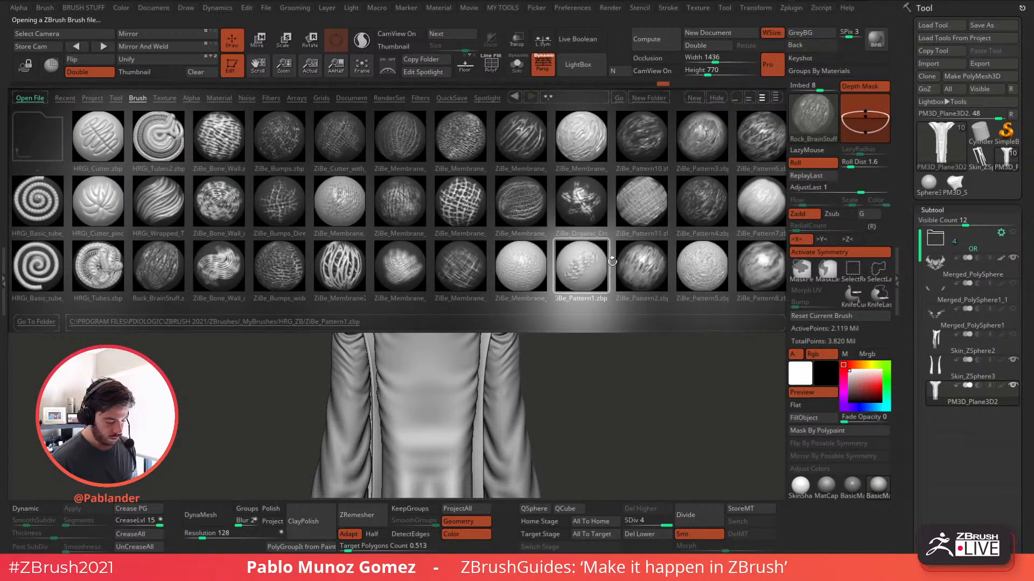
pyautogui.doubleClick(391, 201)
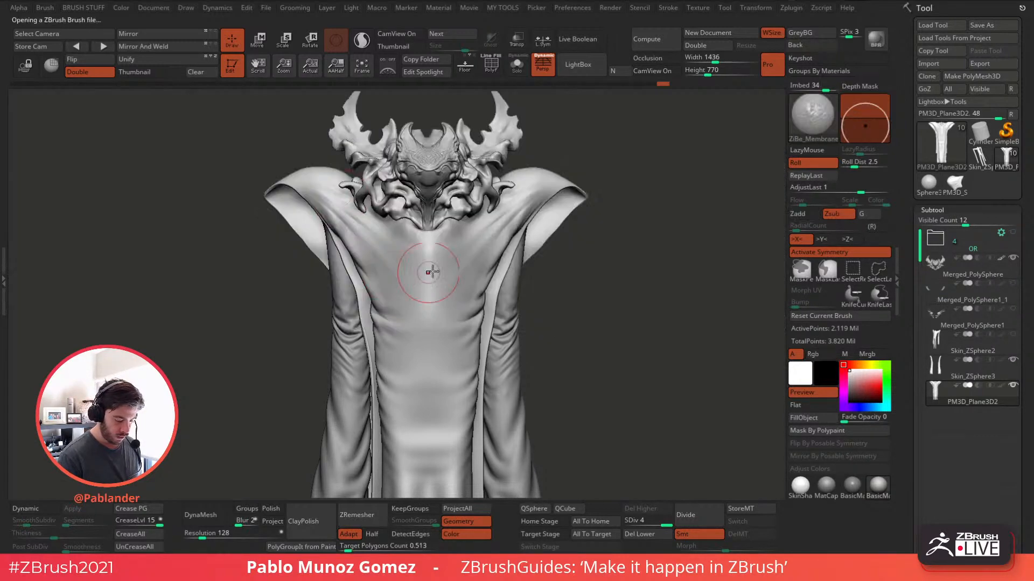
pyautogui.moveTo(430, 261); pyautogui.dragTo(436, 399)
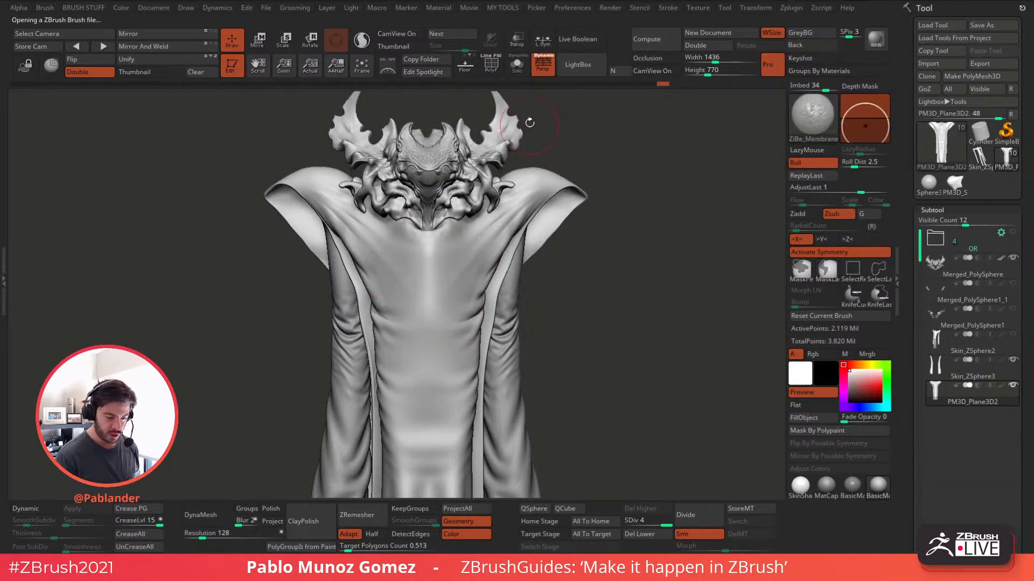
# - Load the ZiBe_Bumps brush from LightBox and try strokes down both sides of the robe's chest
pyautogui.click(578, 64)
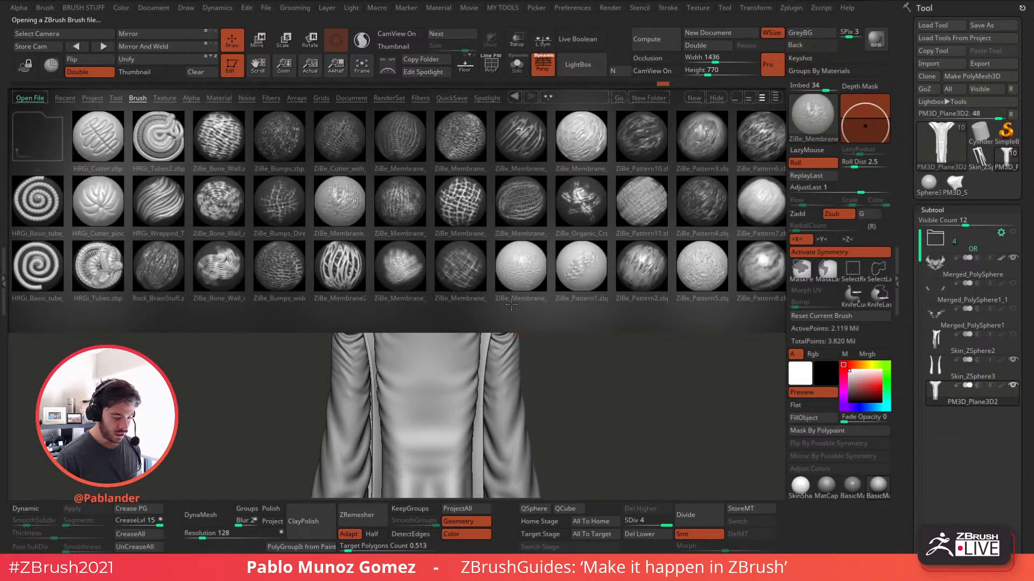
pyautogui.doubleClick(283, 139)
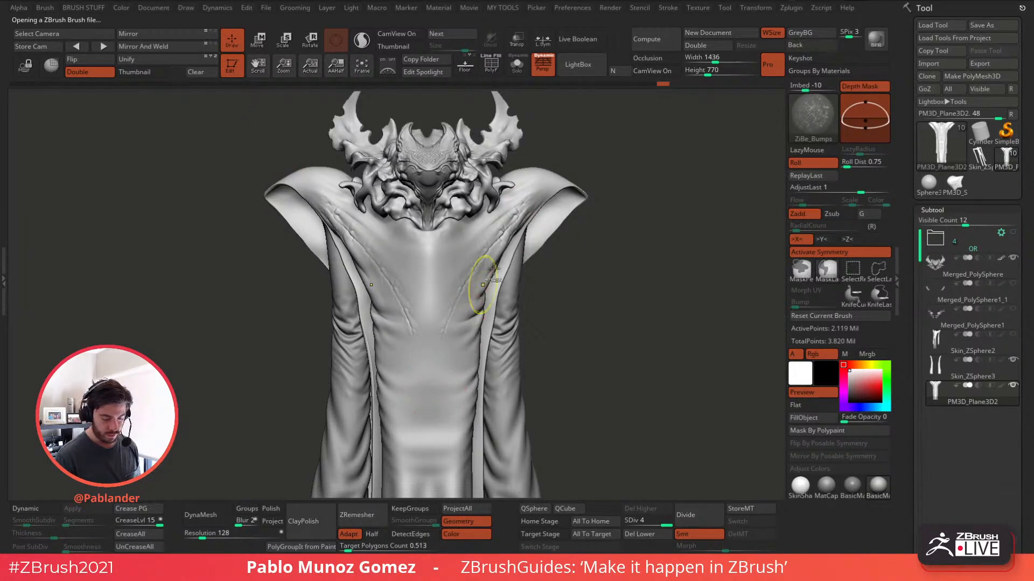
pyautogui.hotkey('ctrl', 'z')
pyautogui.hotkey('ctrl', 'z')
pyautogui.hotkey('ctrl', 'z')
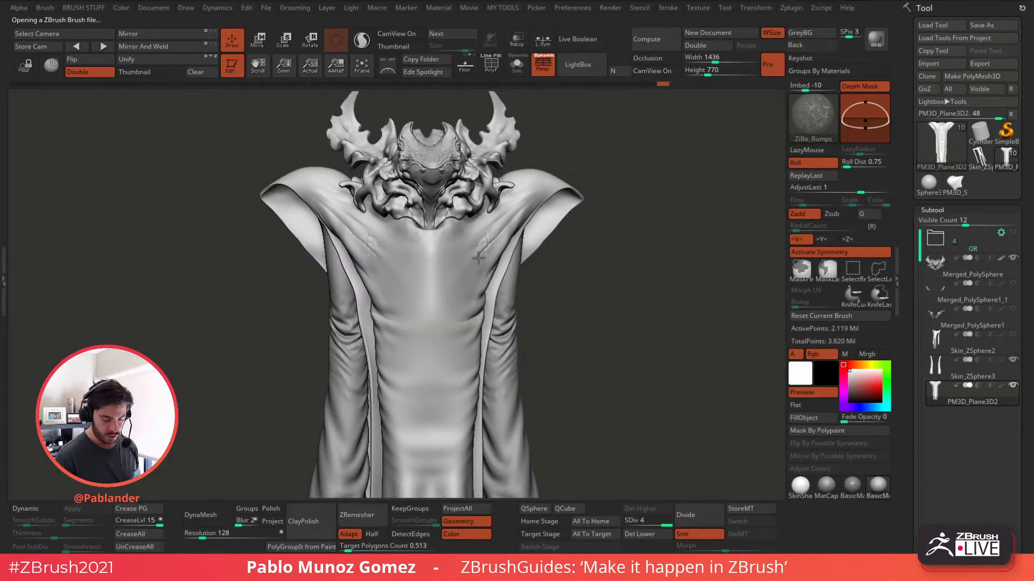
pyautogui.moveTo(478, 259)
pyautogui.mouseDown()
pyautogui.moveTo(453, 293)
pyautogui.moveTo(442, 341)
pyautogui.mouseUp()
pyautogui.keyDown('shift'); pyautogui.moveTo(463, 279); pyautogui.dragTo(474, 255); pyautogui.keyUp('shift')
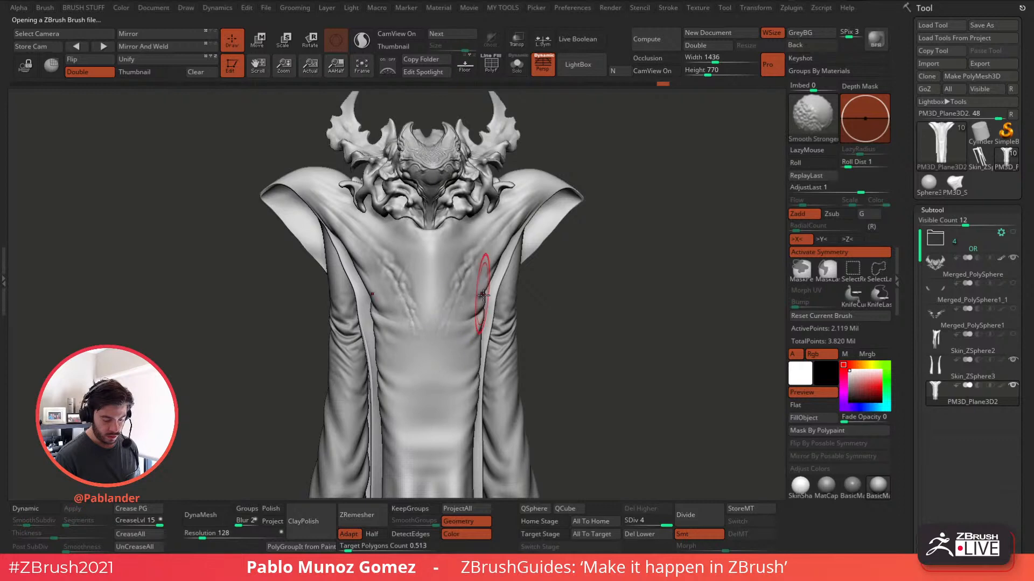
pyautogui.hotkey('ctrl', 'z')
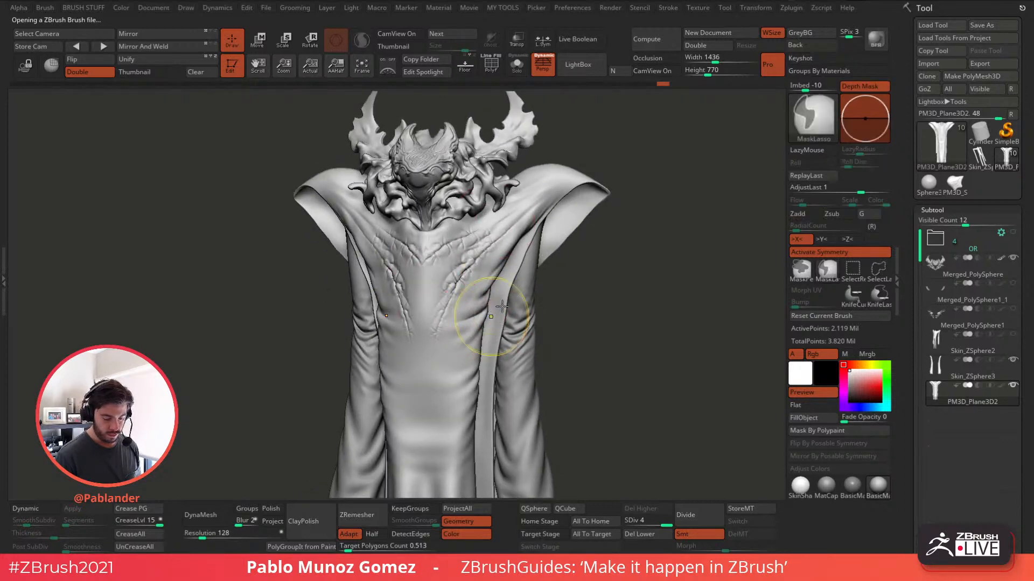
pyautogui.hotkey('ctrl', 'z')
pyautogui.hotkey('ctrl', 'z')
# - Try a ZiBe_Bumps stroke across the robe's chest and undo it
pyautogui.moveTo(512, 277); pyautogui.dragTo(468, 269, button='right')
pyautogui.moveTo(512, 248); pyautogui.dragTo(400, 283)
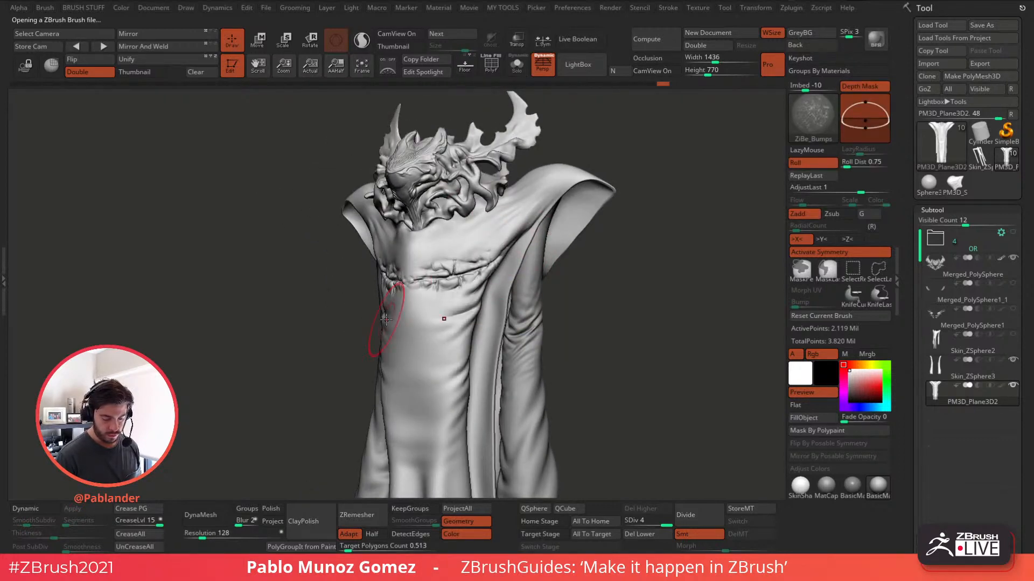
pyautogui.keyDown('shift'); pyautogui.moveTo(386, 320); pyautogui.dragTo(467, 297, button='right'); pyautogui.keyUp('shift')
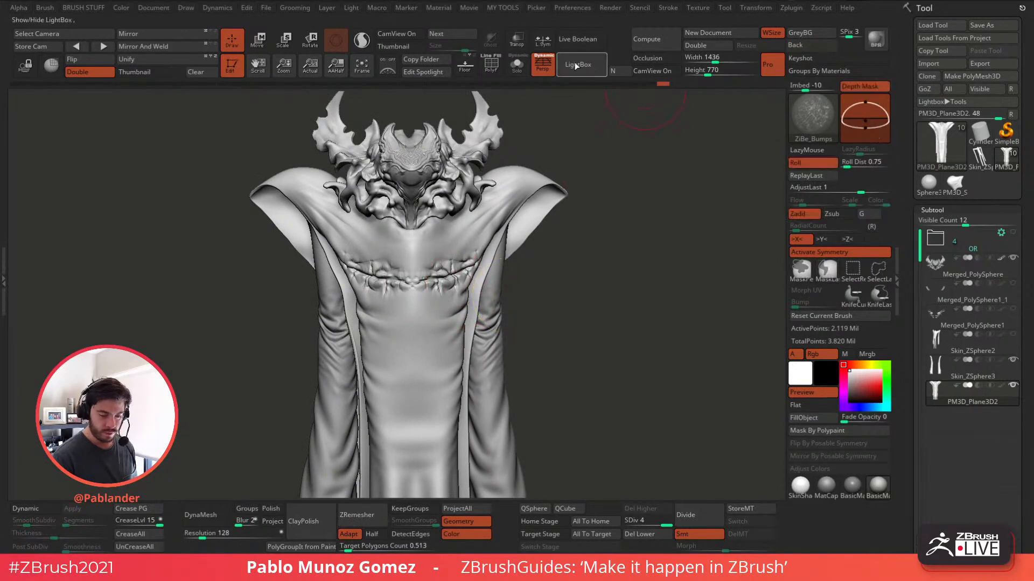
pyautogui.hotkey('ctrl', 'z')
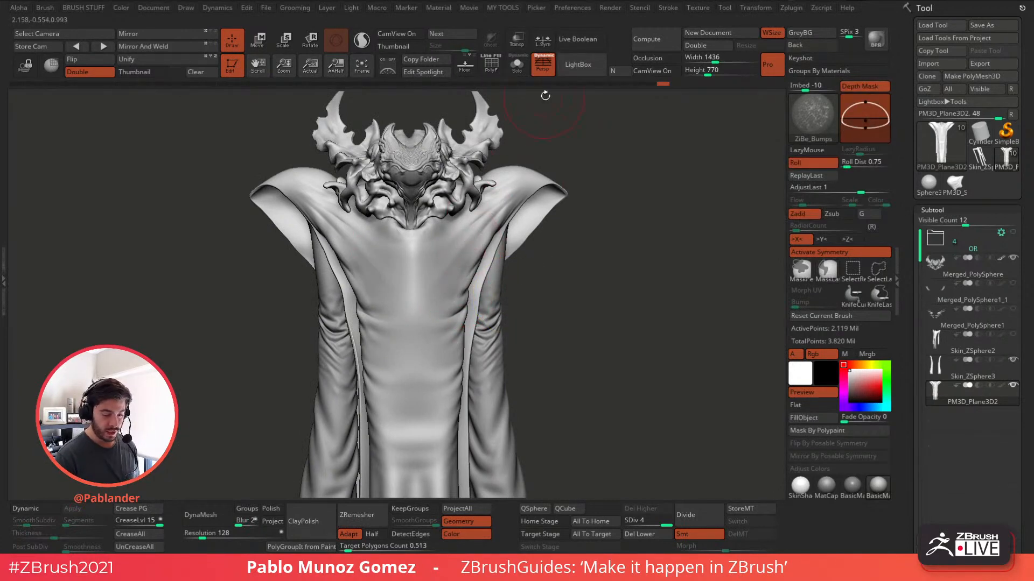
# - Load another ZiBe_Membrane brush from LightBox, try diagonal strokes on the chest and undo them
pyautogui.click(581, 66)
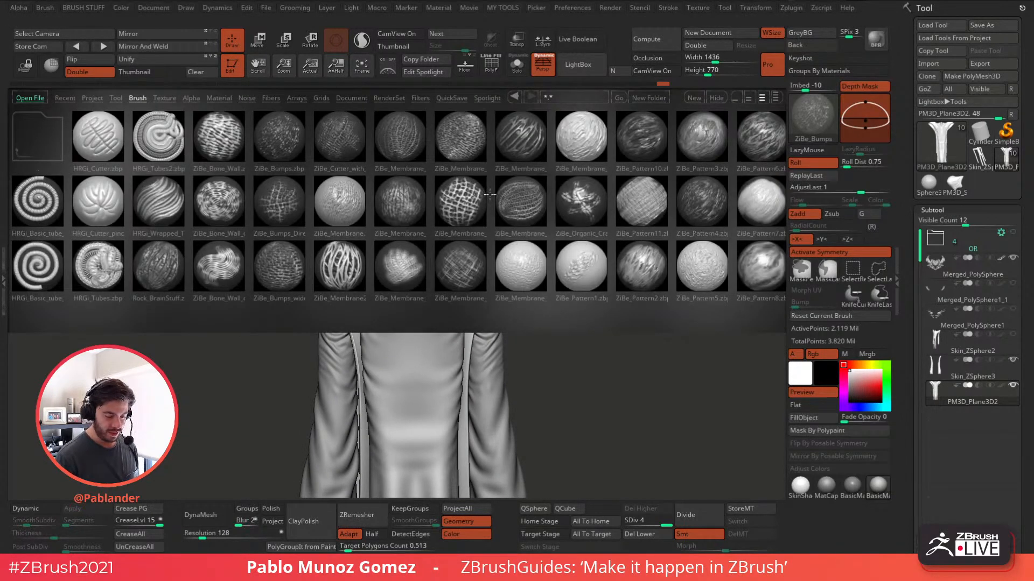
pyautogui.doubleClick(378, 253)
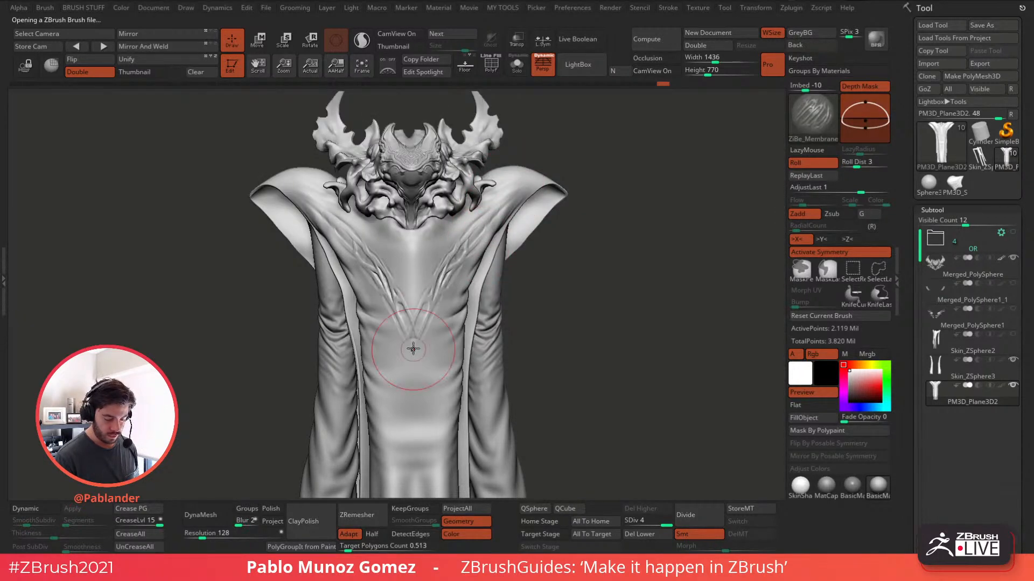
pyautogui.press('ctrl')
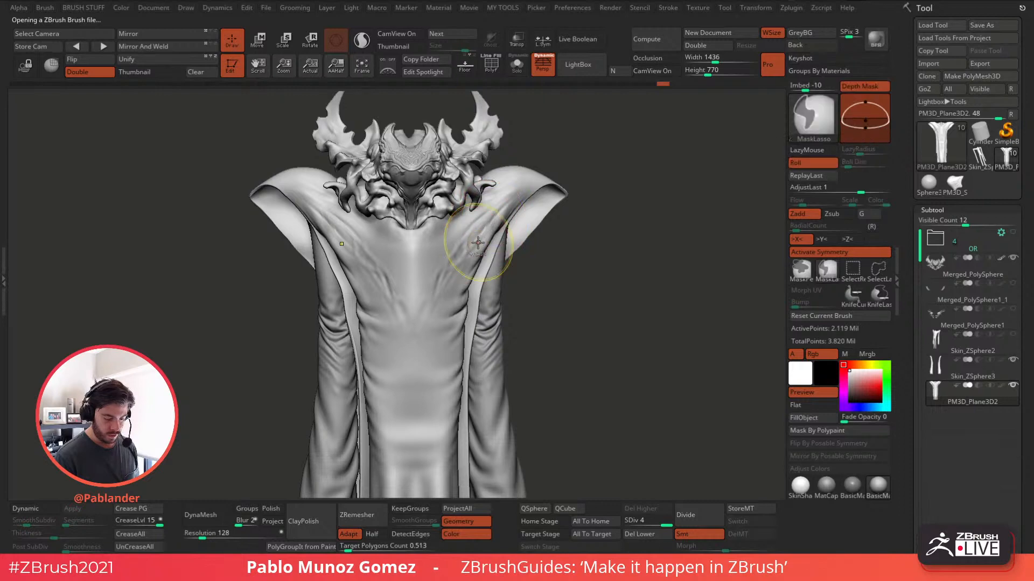
pyautogui.hotkey('ctrl', 'z')
pyautogui.hotkey('ctrl', 'z')
pyautogui.moveTo(522, 196); pyautogui.dragTo(500, 224, button='right')
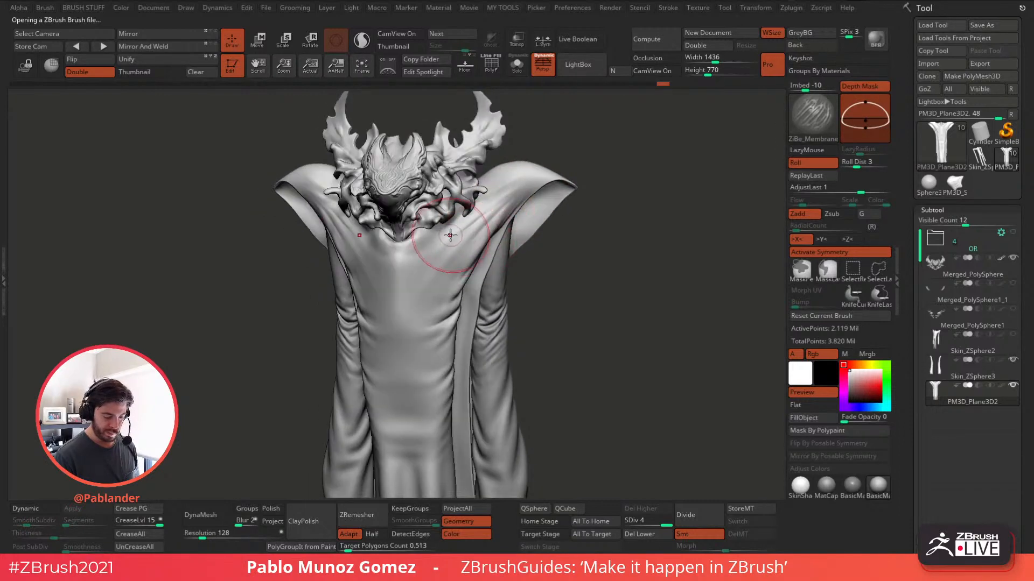
# - Switch to the Move brush and adjust the shape of the robe's flared shoulders
pyautogui.keyDown('alt'); pyautogui.moveTo(565, 312); pyautogui.dragTo(596, 286, button='right'); pyautogui.keyUp('alt')
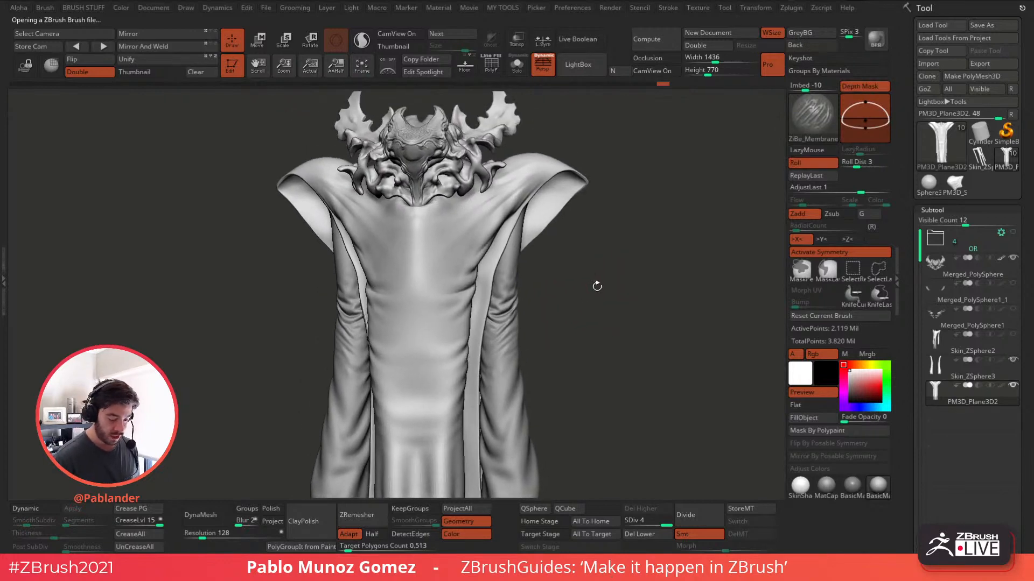
pyautogui.press('space')
pyautogui.click(529, 324)
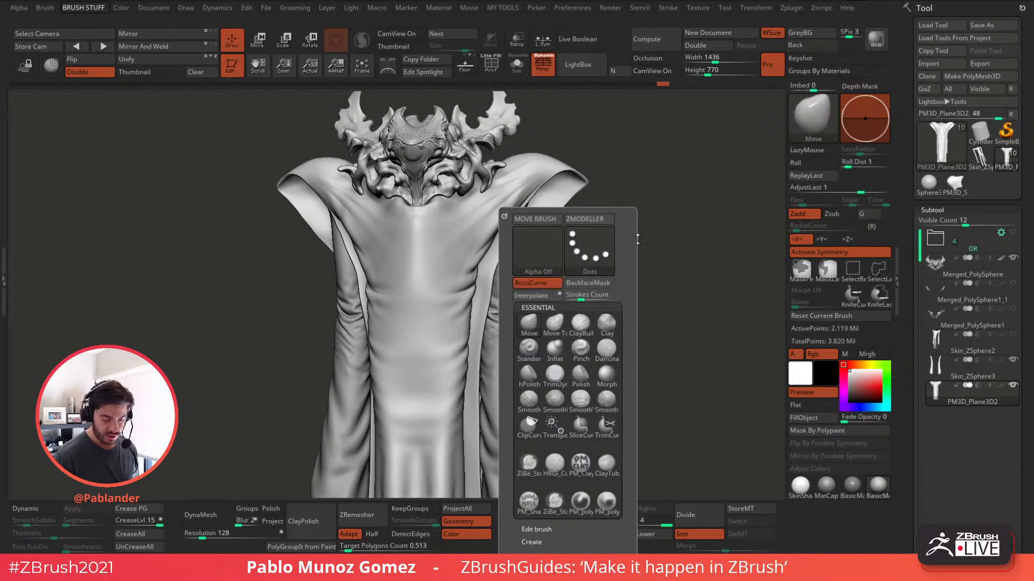
pyautogui.moveTo(646, 234); pyautogui.dragTo(596, 213, button='right')
pyautogui.press('space')
pyautogui.click(510, 235)
pyautogui.moveTo(510, 227); pyautogui.dragTo(560, 231, button='right')
pyautogui.moveTo(577, 277); pyautogui.dragTo(608, 264, button='right')
# - Select the ZiBe_Standard brush and isolate the robe with Solo
pyautogui.press('space')
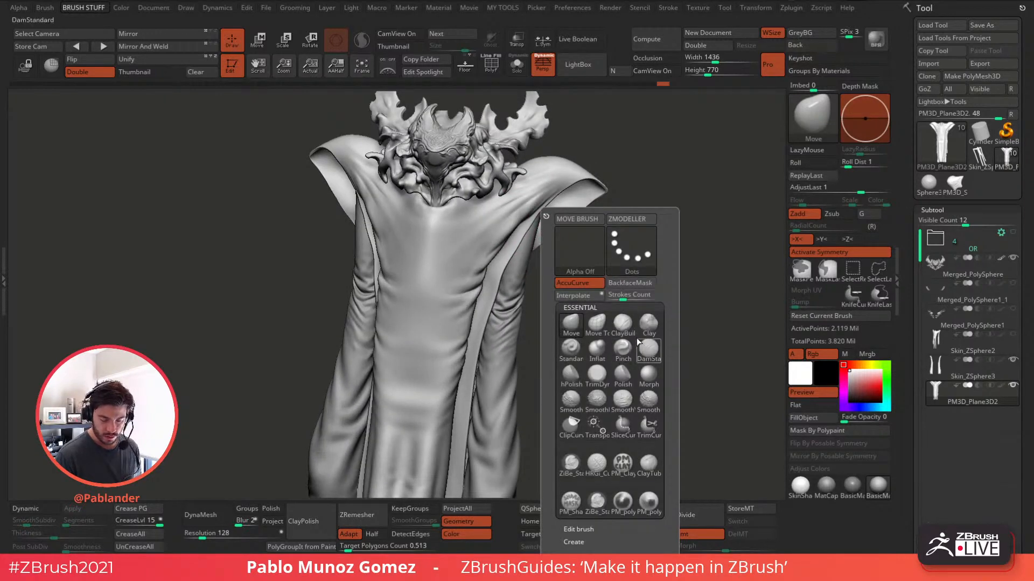
pyautogui.click(571, 462)
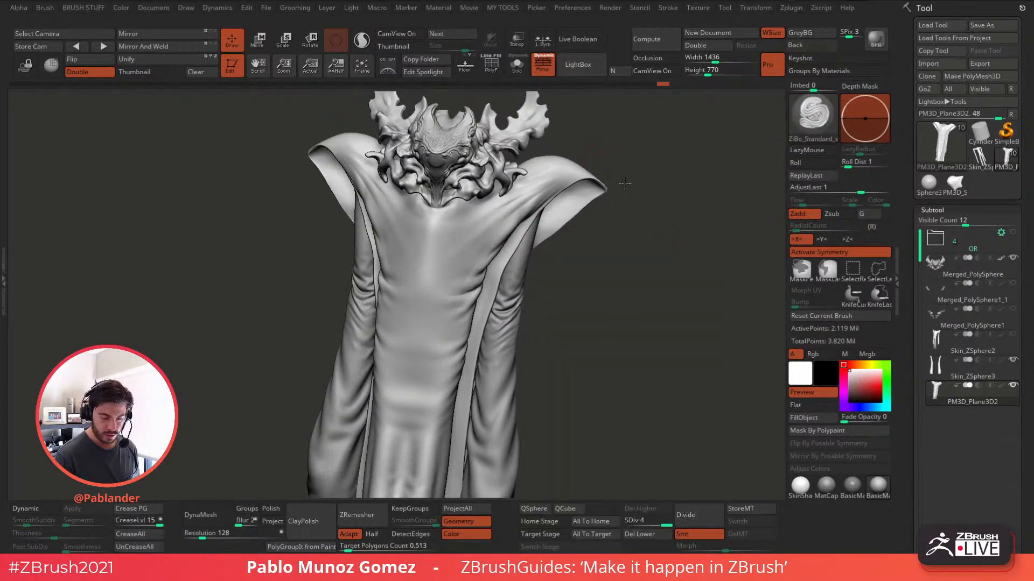
pyautogui.press('space')
pyautogui.moveTo(604, 181)
pyautogui.mouseDown(button='right')
pyautogui.moveTo(606, 207)
pyautogui.moveTo(546, 186)
pyautogui.moveTo(586, 181)
pyautogui.mouseUp(button='right')
pyautogui.click(517, 65)
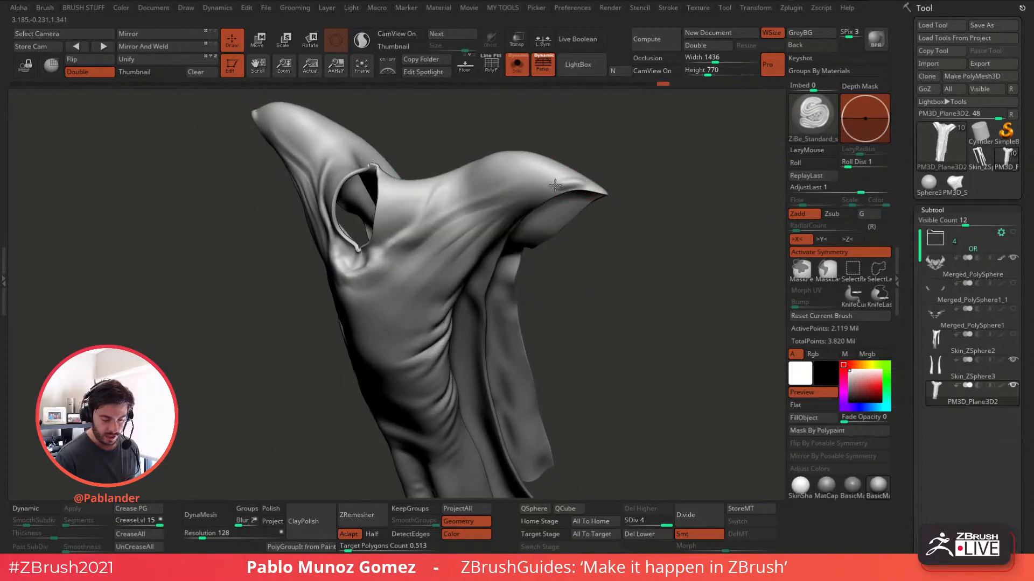
# - Sculpt concentric swirl ridges with mirrored strokes on top of the robe's flared shoulders
pyautogui.press('space')
pyautogui.moveTo(595, 190)
pyautogui.mouseDown(button='right')
pyautogui.moveTo(628, 181)
pyautogui.moveTo(606, 205)
pyautogui.moveTo(634, 161)
pyautogui.moveTo(664, 194)
pyautogui.moveTo(643, 207)
pyautogui.moveTo(631, 191)
pyautogui.mouseUp(button='right')
pyautogui.press('space')
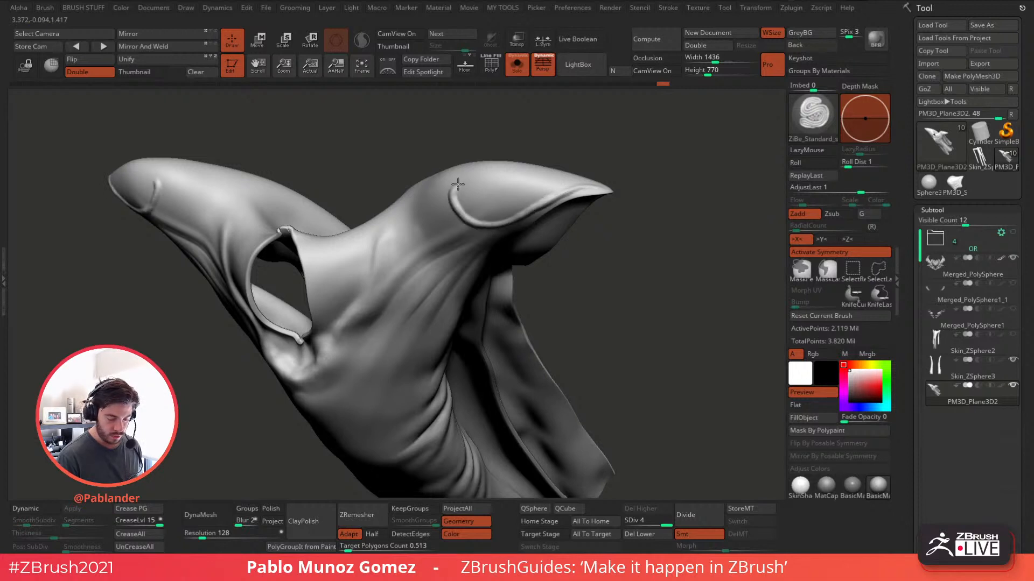
pyautogui.moveTo(534, 176)
pyautogui.mouseDown()
pyautogui.moveTo(517, 211)
pyautogui.moveTo(466, 208)
pyautogui.mouseUp()
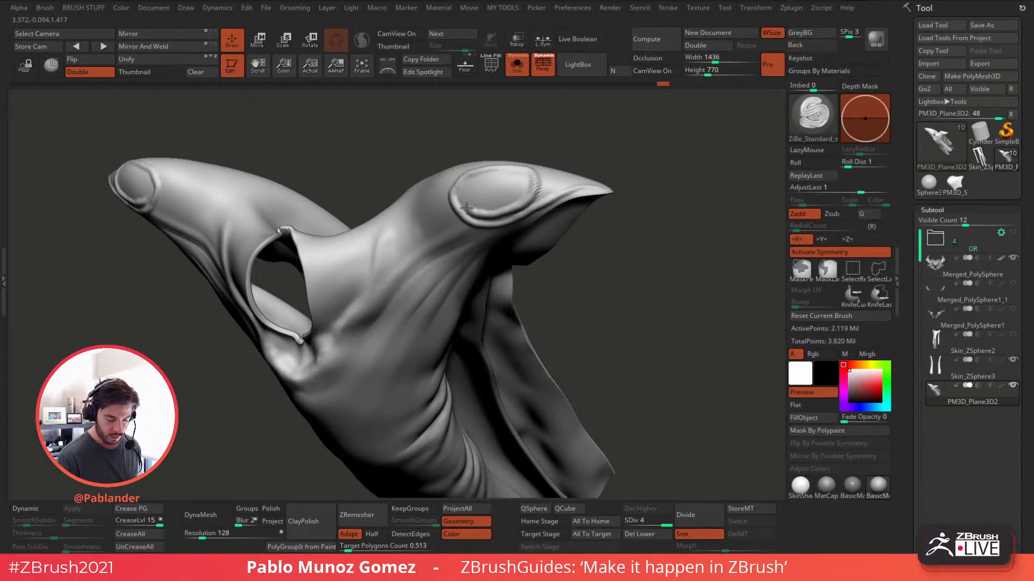
pyautogui.moveTo(523, 181)
pyautogui.mouseDown()
pyautogui.moveTo(472, 193)
pyautogui.moveTo(517, 187)
pyautogui.moveTo(486, 204)
pyautogui.mouseUp()
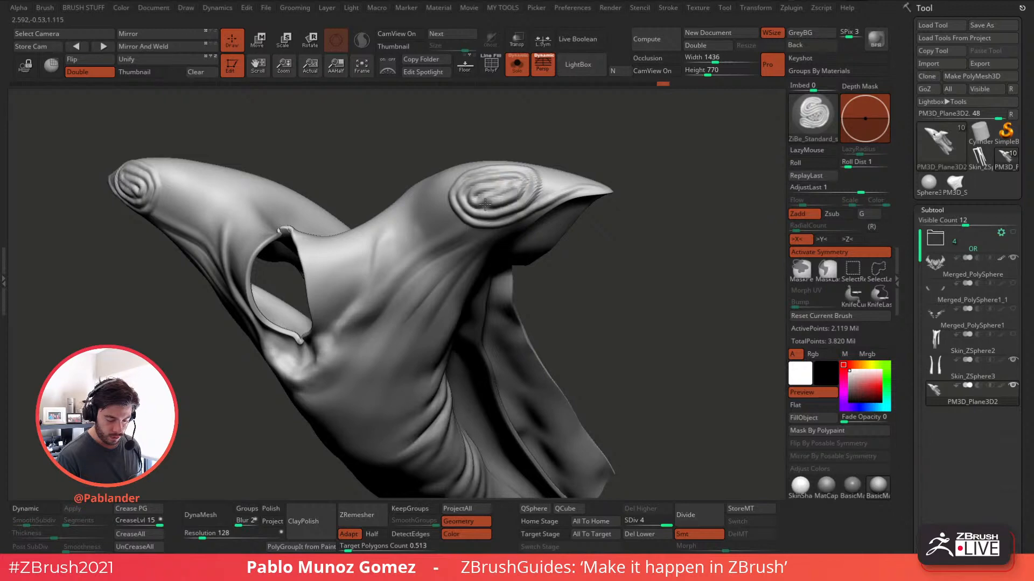
pyautogui.moveTo(561, 178); pyautogui.dragTo(550, 189, button='right')
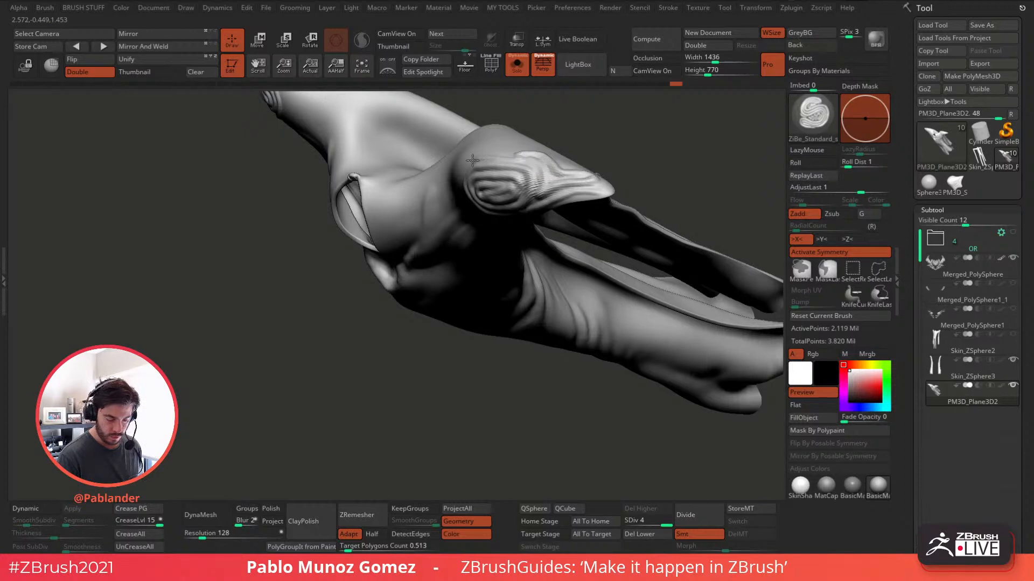
# - Extend flowing ridges from the shoulder swirls toward the neckline and add a second smaller swirl beside them
pyautogui.moveTo(457, 183); pyautogui.dragTo(496, 127, button='right')
pyautogui.moveTo(455, 174)
pyautogui.mouseDown()
pyautogui.moveTo(435, 221)
pyautogui.moveTo(371, 261)
pyautogui.mouseUp()
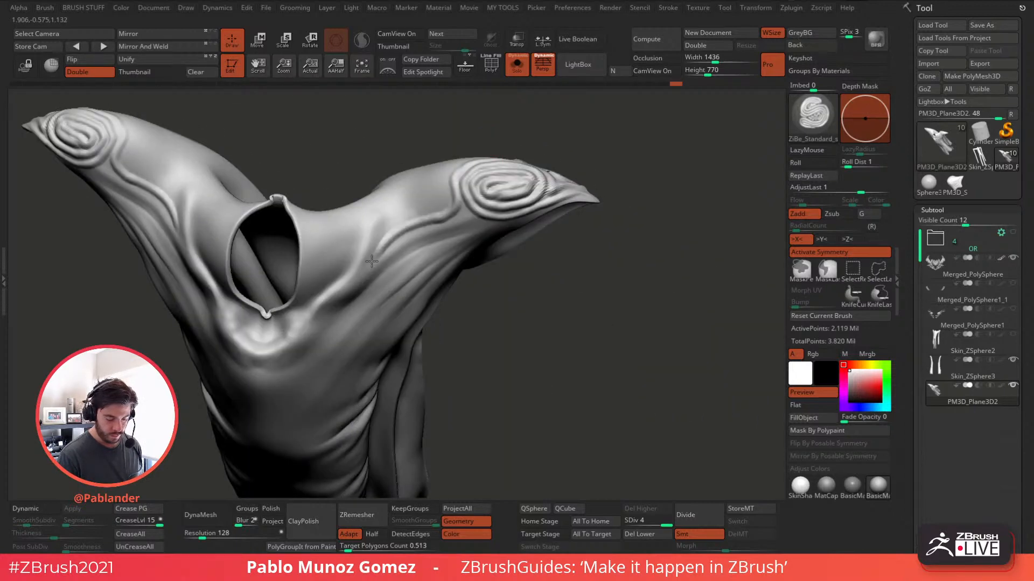
pyautogui.moveTo(450, 169)
pyautogui.mouseDown()
pyautogui.moveTo(446, 200)
pyautogui.moveTo(423, 186)
pyautogui.moveTo(415, 207)
pyautogui.moveTo(387, 224)
pyautogui.mouseUp()
pyautogui.moveTo(457, 231); pyautogui.dragTo(478, 170, button='right')
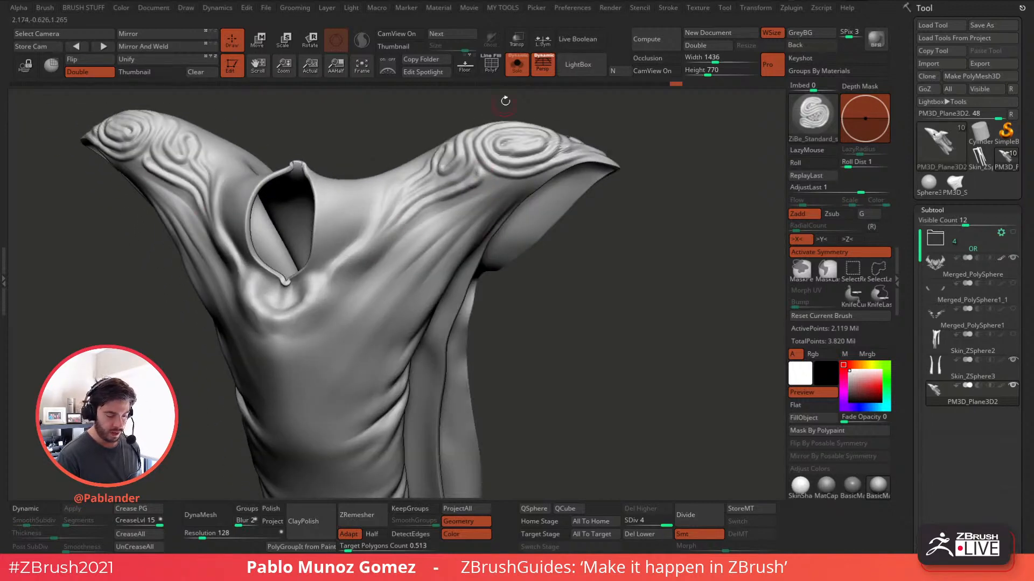
# - Show the full costume to check the shoulder pattern against the head ornament and isolate the robe again
pyautogui.click(516, 63)
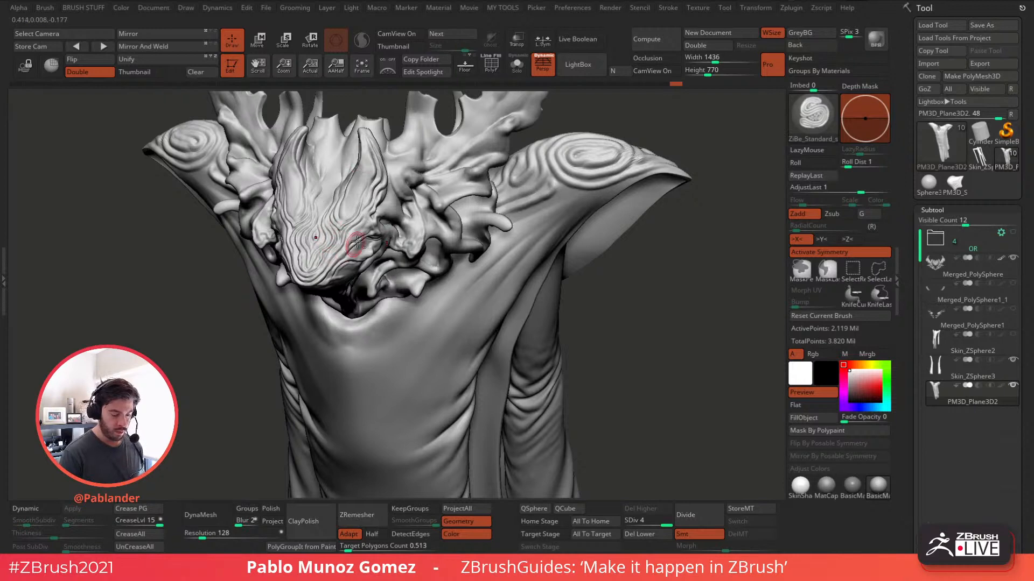
pyautogui.keyDown('alt'); pyautogui.moveTo(356, 244); pyautogui.dragTo(368, 222, button='right'); pyautogui.keyUp('alt')
pyautogui.moveTo(395, 259)
pyautogui.keyDown('alt'); pyautogui.mouseDown(button='right')
pyautogui.moveTo(414, 268)
pyautogui.moveTo(522, 230)
pyautogui.mouseUp(button='right'); pyautogui.keyUp('alt')
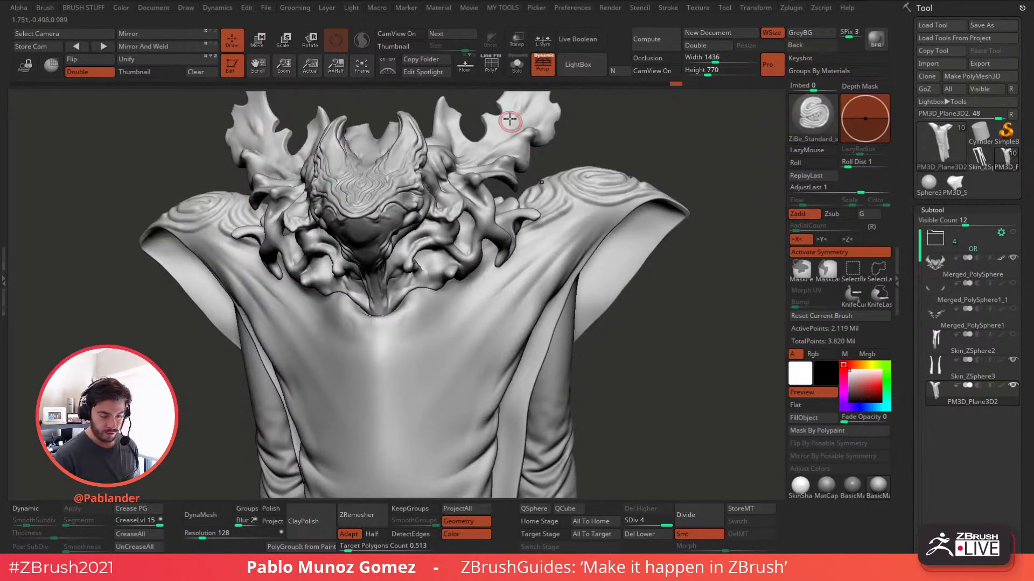
pyautogui.click(517, 63)
# - Sculpt long flowing ridges from the shoulder swirls down onto the chest and along the neckline
pyautogui.moveTo(580, 261); pyautogui.dragTo(588, 262, button='right')
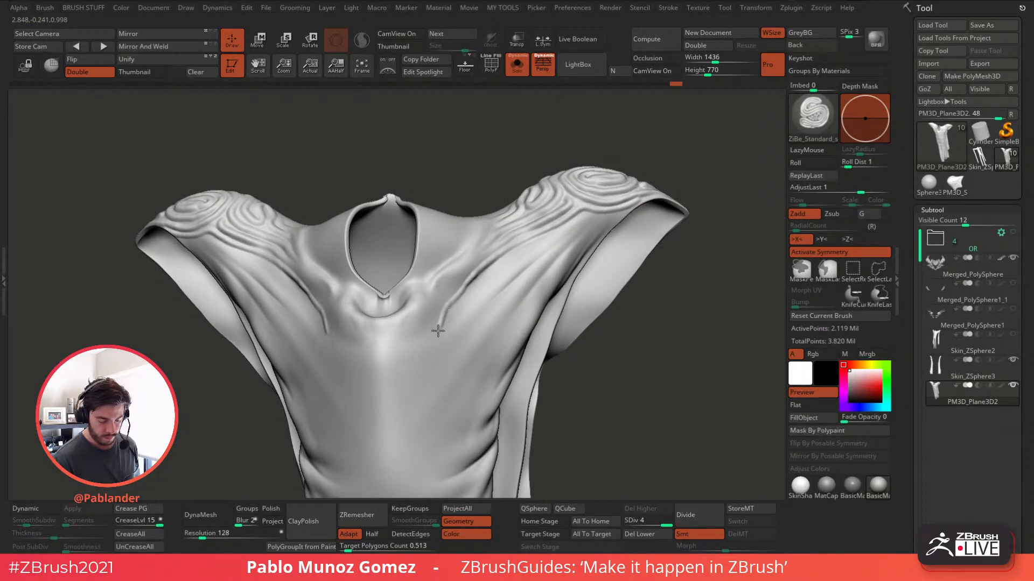
pyautogui.keyDown('alt'); pyautogui.moveTo(446, 354); pyautogui.dragTo(449, 284, button='right'); pyautogui.keyUp('alt')
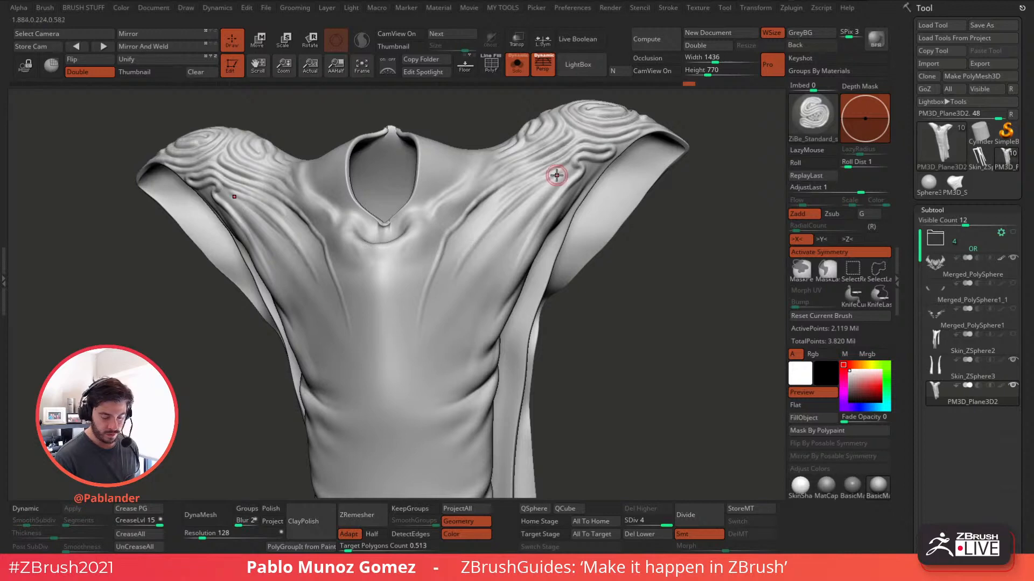
pyautogui.moveTo(485, 253); pyautogui.dragTo(510, 158, button='right')
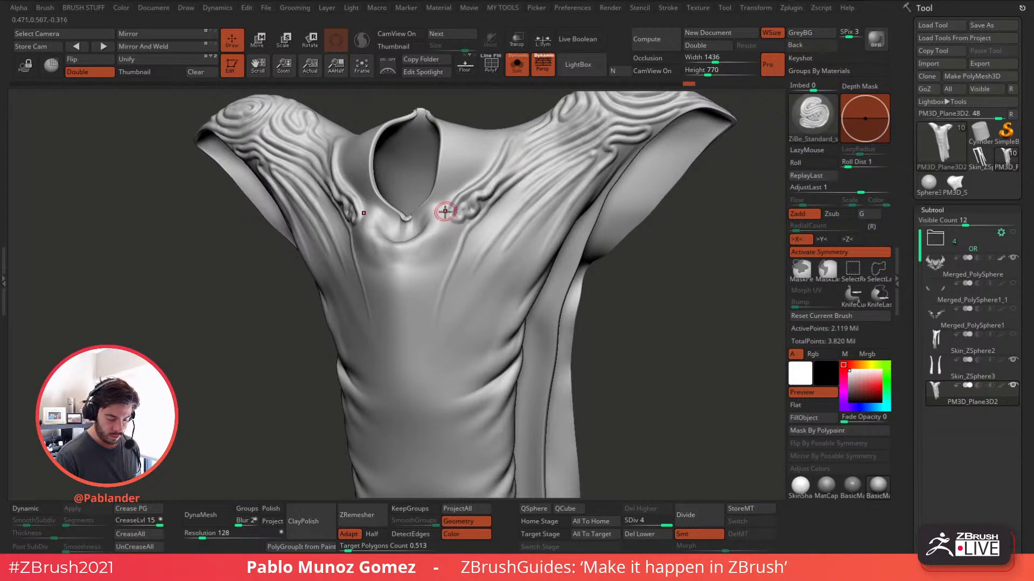
# - Sculpt curling ridges around the base of the neckline, undo the last change and turn off Solo
pyautogui.moveTo(441, 209)
pyautogui.mouseDown()
pyautogui.moveTo(395, 251)
pyautogui.moveTo(394, 290)
pyautogui.moveTo(438, 238)
pyautogui.mouseUp()
pyautogui.press('shift')
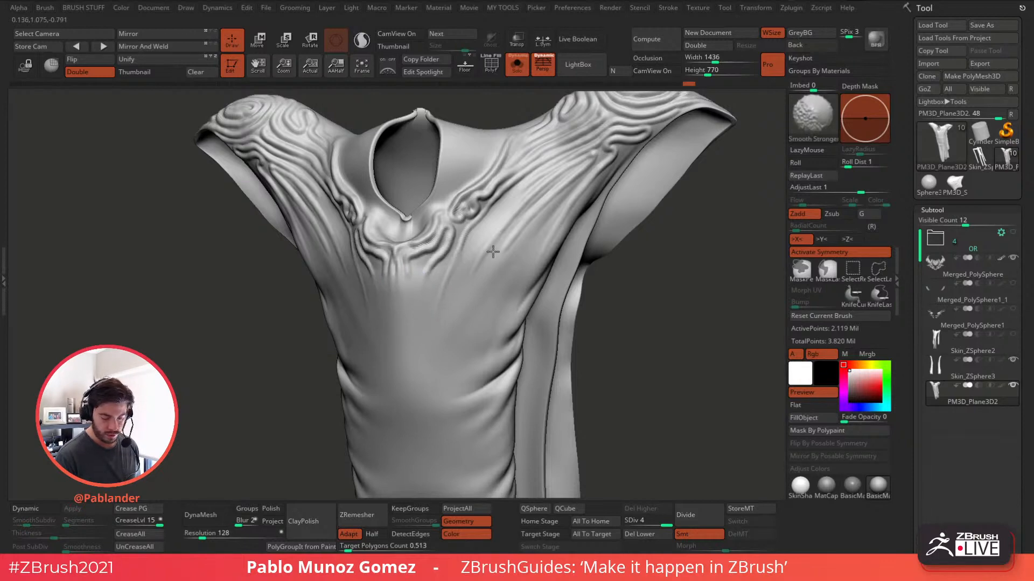
pyautogui.hotkey('ctrl', 'z')
pyautogui.moveTo(535, 235)
pyautogui.keyDown('shift'); pyautogui.mouseDown(button='right')
pyautogui.moveTo(515, 217)
pyautogui.moveTo(519, 237)
pyautogui.mouseUp(button='right'); pyautogui.keyUp('shift')
pyautogui.click(517, 65)
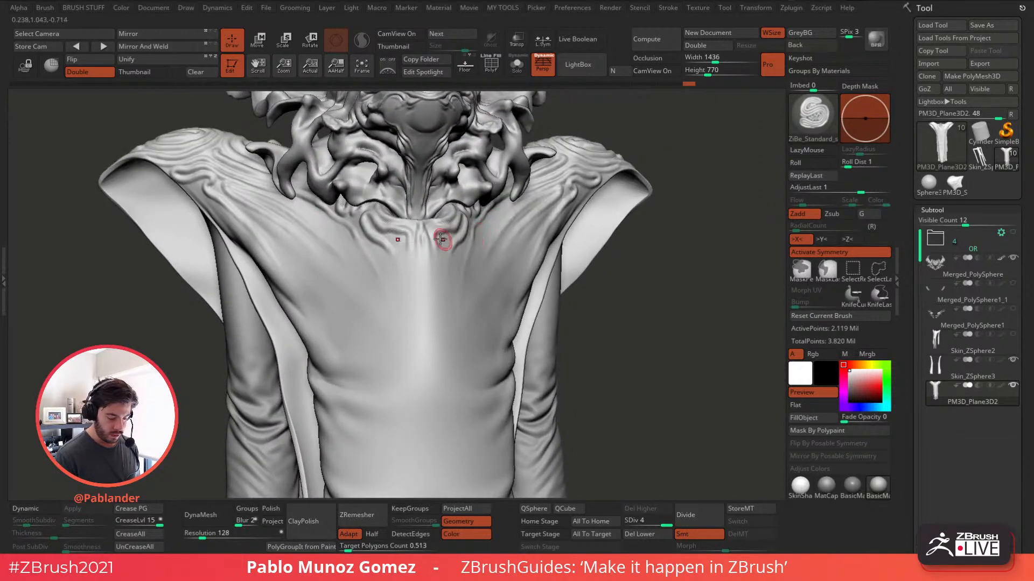
# - Sculpt curled ridges down the chest below the head ornament and along the shoulder folds, smoothing their ends
pyautogui.moveTo(444, 240); pyautogui.dragTo(396, 237, button='right')
pyautogui.moveTo(473, 229)
pyautogui.mouseDown()
pyautogui.moveTo(478, 221)
pyautogui.moveTo(446, 285)
pyautogui.moveTo(459, 334)
pyautogui.mouseUp()
pyautogui.press('shift')
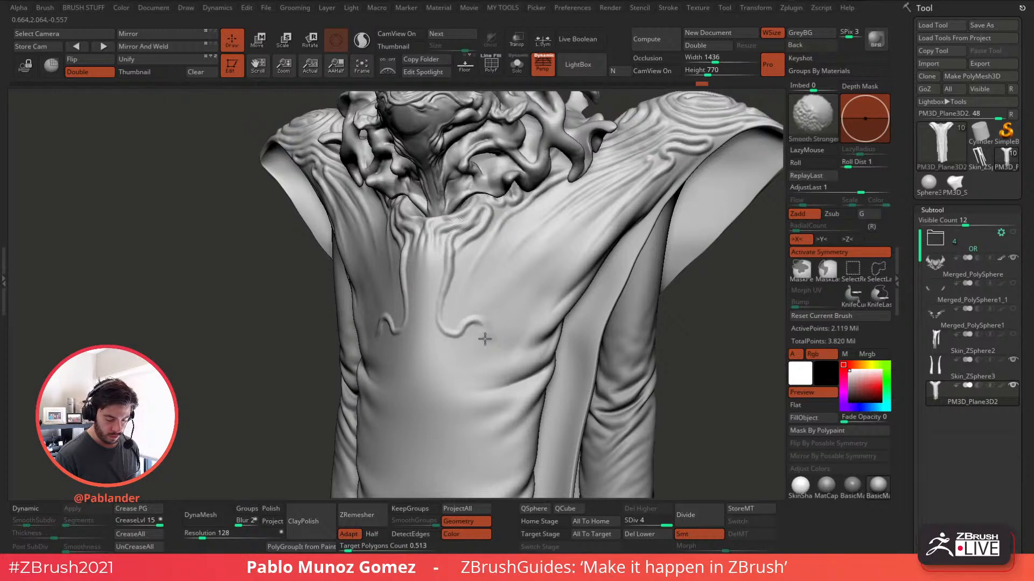
pyautogui.moveTo(487, 333)
pyautogui.keyDown('shift'); pyautogui.mouseDown()
pyautogui.moveTo(456, 336)
pyautogui.moveTo(469, 317)
pyautogui.mouseUp(); pyautogui.keyUp('shift')
pyautogui.moveTo(509, 280)
pyautogui.keyDown('alt'); pyautogui.mouseDown(button='right')
pyautogui.moveTo(484, 240)
pyautogui.moveTo(519, 242)
pyautogui.moveTo(528, 277)
pyautogui.moveTo(487, 203)
pyautogui.mouseUp(button='right'); pyautogui.keyUp('alt')
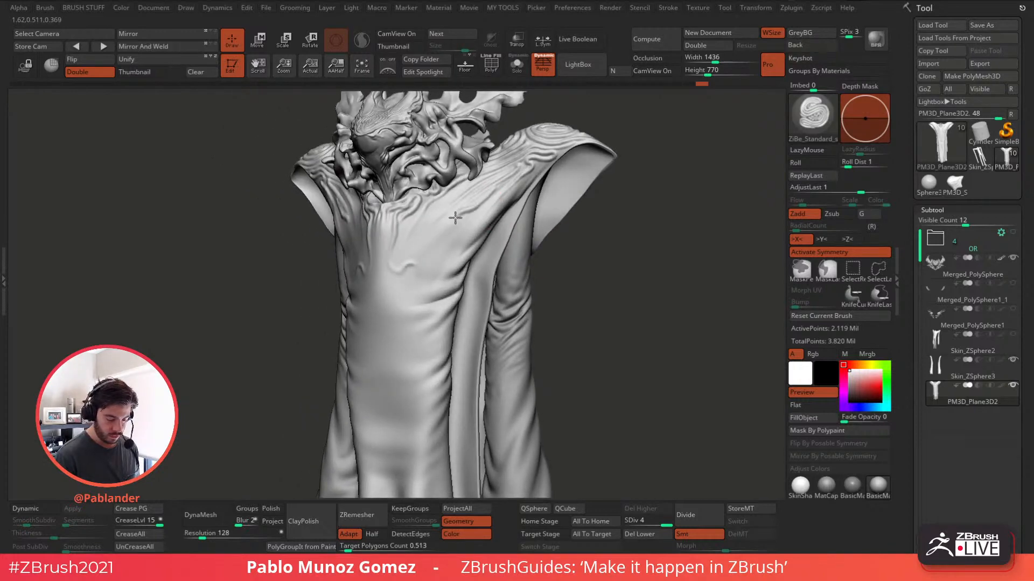
pyautogui.press('shift')
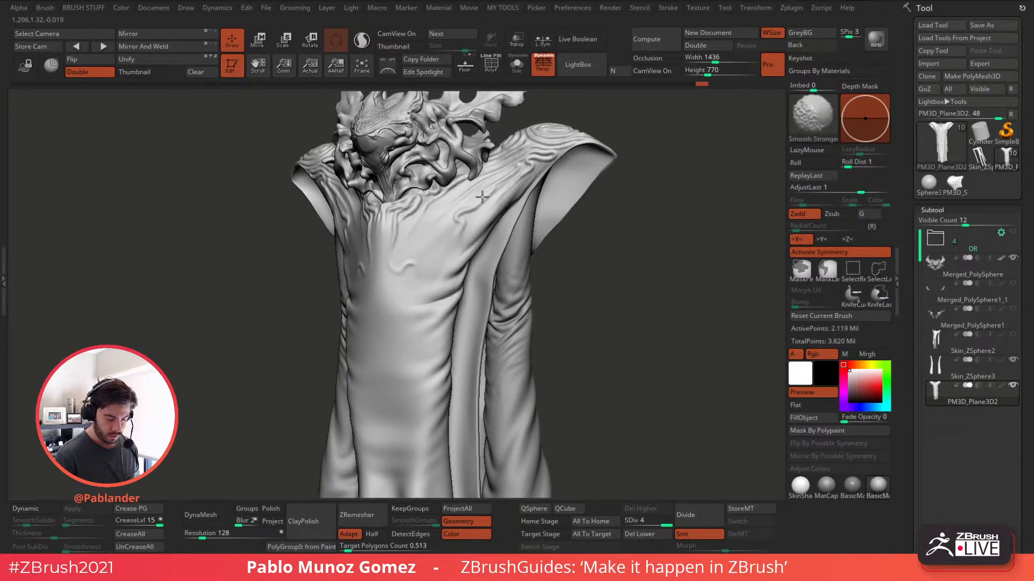
# - Select the sleeves subtool and subdivide its geometry
pyautogui.moveTo(554, 191)
pyautogui.mouseDown(button='right')
pyautogui.moveTo(570, 231)
pyautogui.moveTo(570, 282)
pyautogui.moveTo(575, 267)
pyautogui.mouseUp(button='right')
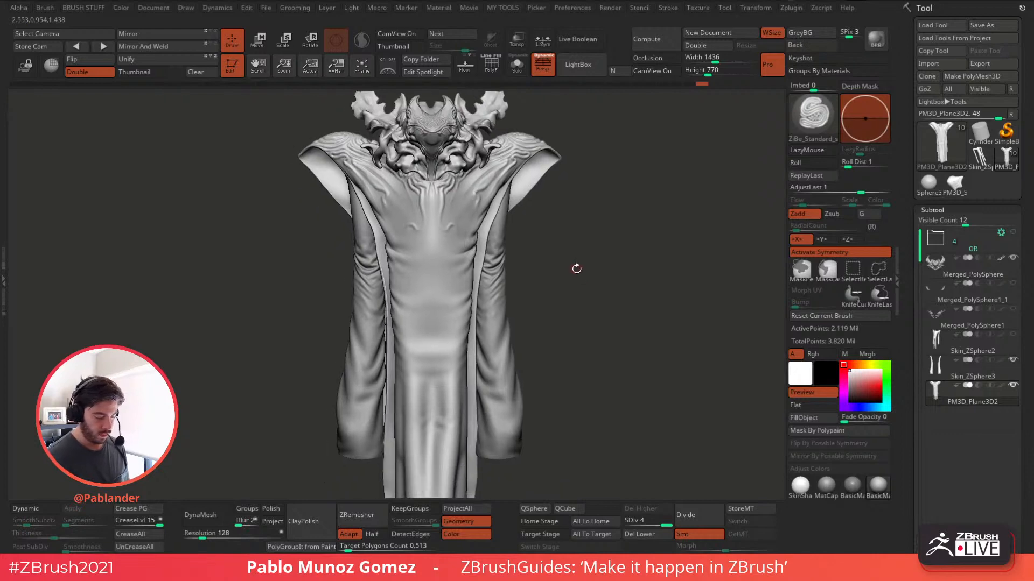
pyautogui.press('Up')
pyautogui.press('d')
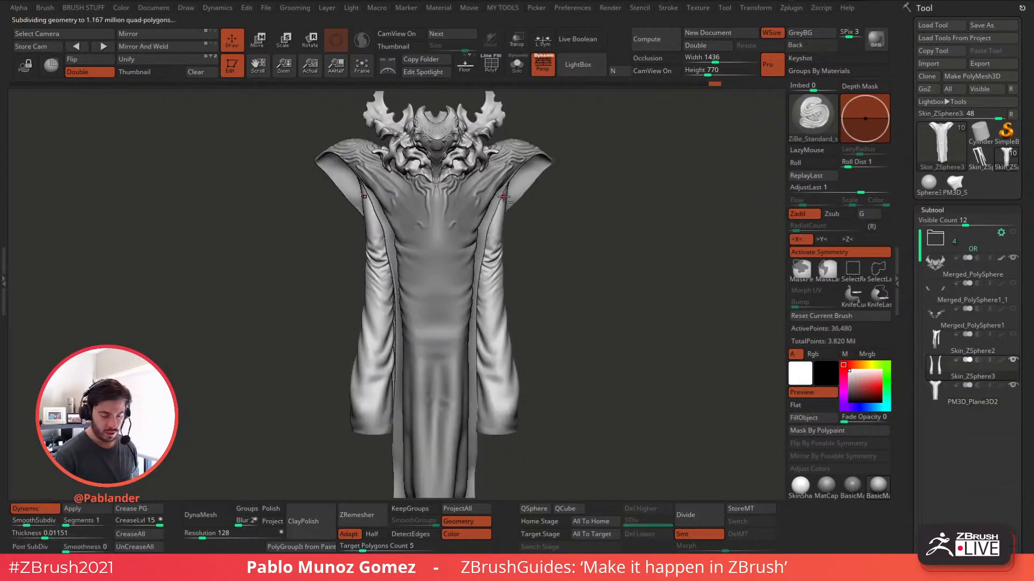
# - Apply dynamic subdivision to the sleeves, isolate them with Solo and sculpt curling ridges on the outer upper sleeve
pyautogui.moveTo(532, 242)
pyautogui.keyDown('ctrl'); pyautogui.mouseDown(button='right')
pyautogui.moveTo(501, 239)
pyautogui.moveTo(512, 189)
pyautogui.moveTo(504, 208)
pyautogui.moveTo(527, 200)
pyautogui.moveTo(536, 165)
pyautogui.moveTo(525, 157)
pyautogui.mouseUp(button='right'); pyautogui.keyUp('ctrl')
pyautogui.click(81, 508)
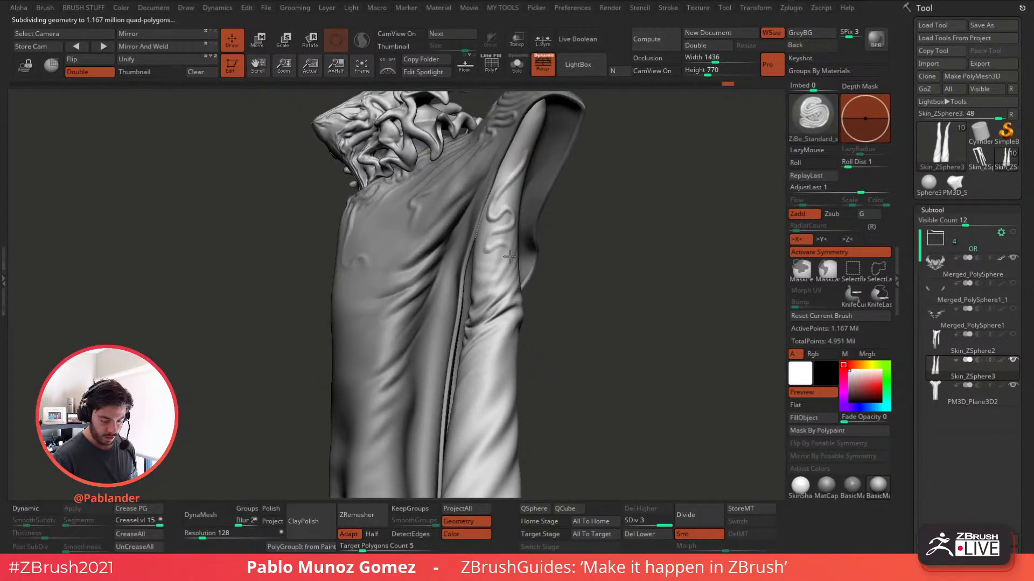
pyautogui.moveTo(498, 272); pyautogui.dragTo(625, 257, button='right')
pyautogui.click(516, 64)
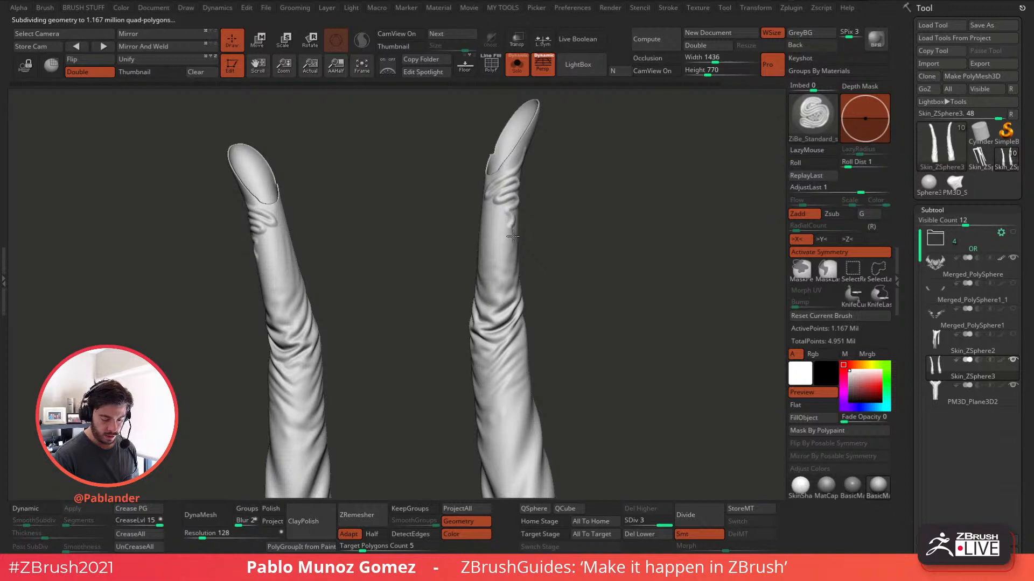
pyautogui.moveTo(566, 235); pyautogui.dragTo(514, 170, button='right')
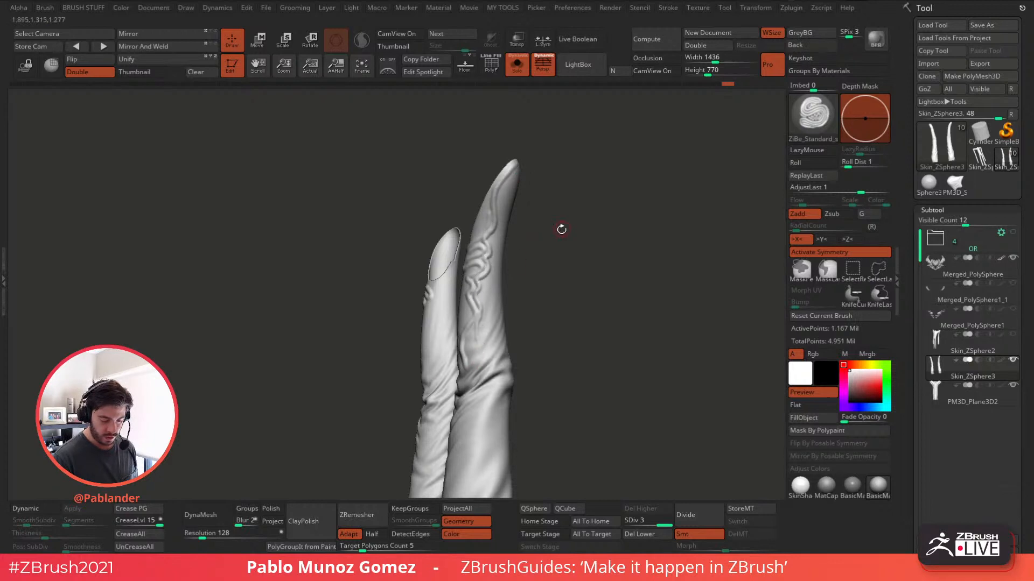
# - Isolate part of the sleeves and extend the wavy ridges down the upper sleeve, smoothing their lower ends
pyautogui.keyDown('ctrl'); pyautogui.keyDown('shift'); pyautogui.click(516, 183); pyautogui.keyUp('shift'); pyautogui.keyUp('ctrl')
pyautogui.press('space')
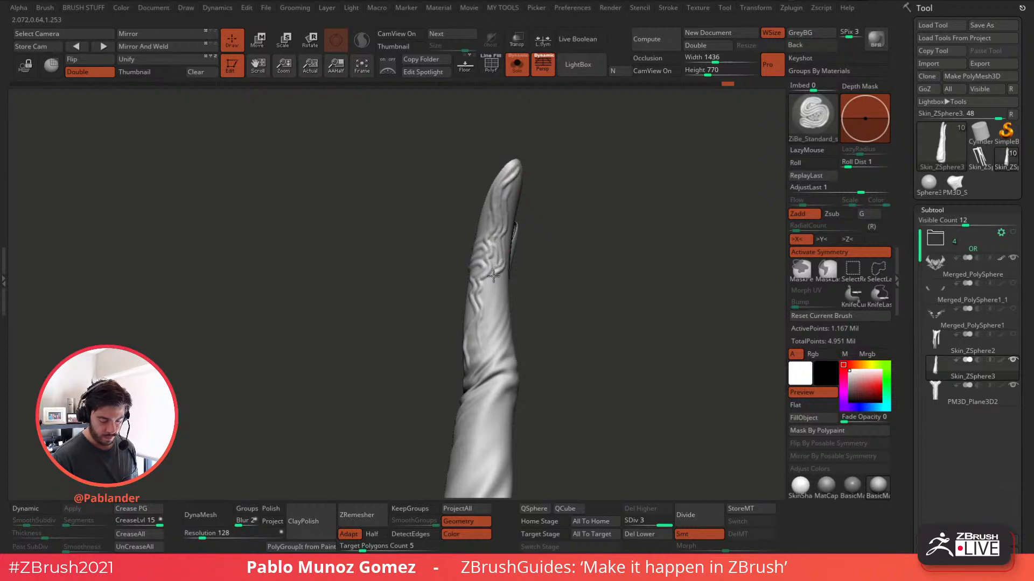
pyautogui.keyDown('ctrl'); pyautogui.keyDown('shift'); pyautogui.click(537, 307); pyautogui.keyUp('shift'); pyautogui.keyUp('ctrl')
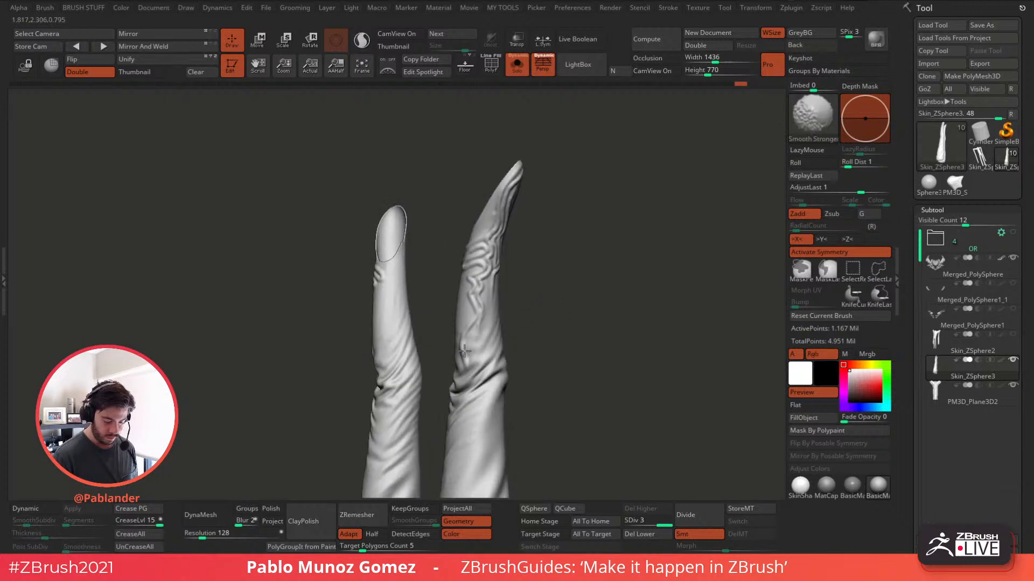
pyautogui.moveTo(516, 331); pyautogui.dragTo(550, 308)
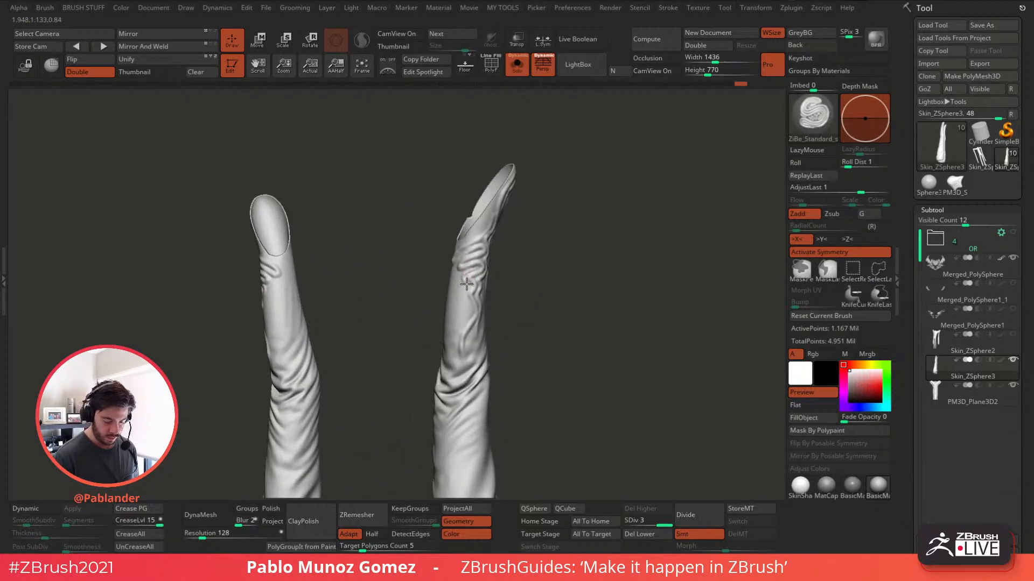
pyautogui.press('shift')
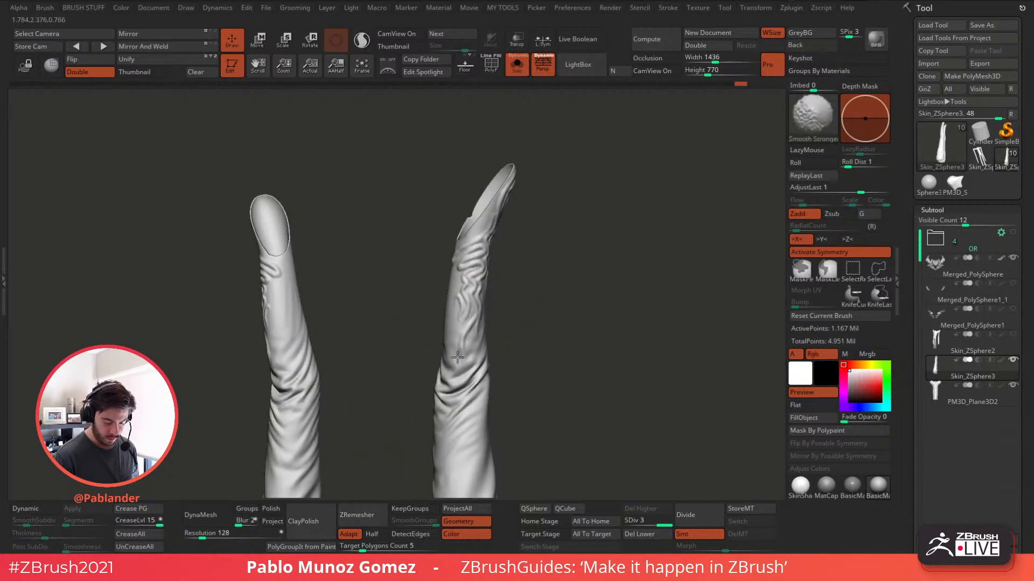
pyautogui.keyDown('ctrl'); pyautogui.keyDown('shift'); pyautogui.click(540, 318); pyautogui.keyUp('shift'); pyautogui.keyUp('ctrl')
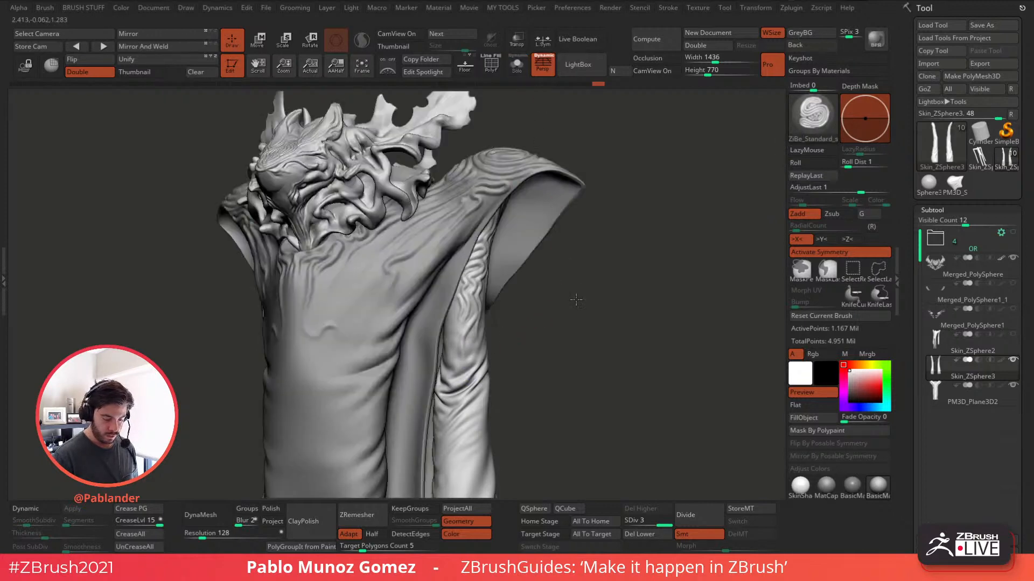
# - Switch to the HRGi_Cutter brush for refining the upper sleeve
pyautogui.press('f')
pyautogui.moveTo(578, 272)
pyautogui.mouseDown()
pyautogui.moveTo(538, 295)
pyautogui.moveTo(550, 272)
pyautogui.mouseUp()
pyautogui.press('space')
pyautogui.press('space')
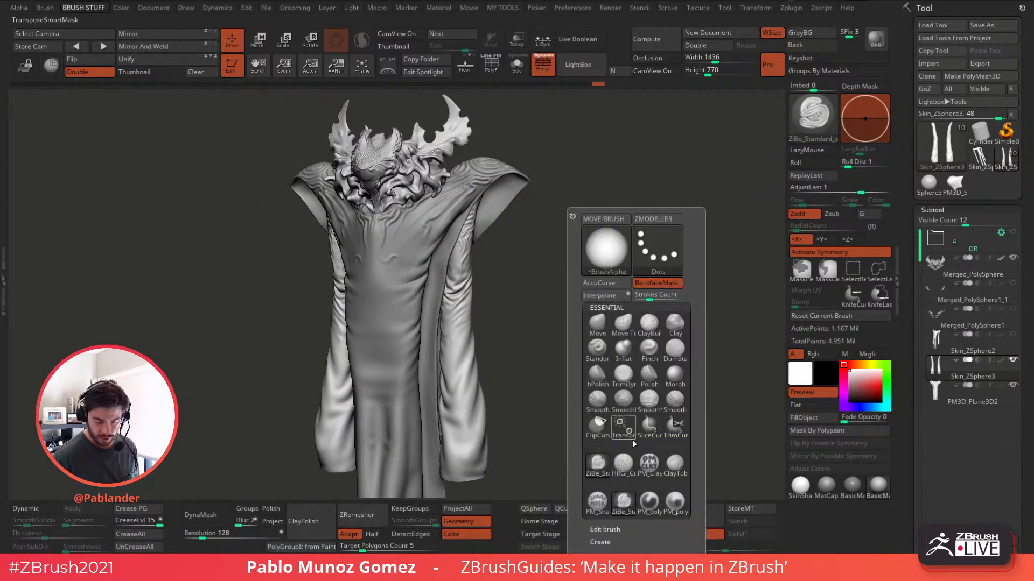
pyautogui.click(625, 463)
pyautogui.keyDown('ctrl'); pyautogui.moveTo(474, 222); pyautogui.dragTo(483, 274, button='right'); pyautogui.keyUp('ctrl')
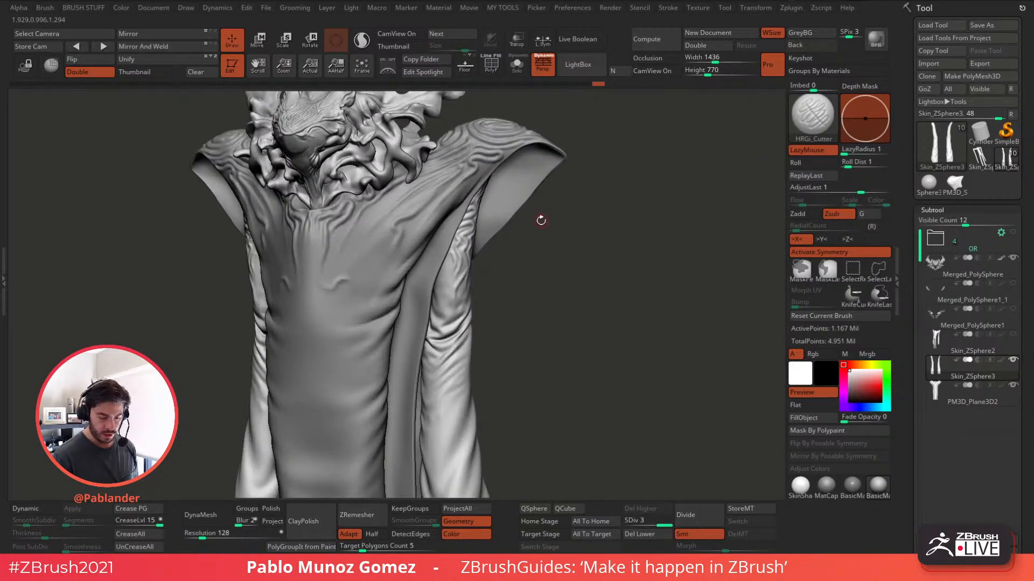
pyautogui.press('space')
# - Isolate the sleeves with Solo and carve fine grooves between the curling ridges on the outer upper sleeve
pyautogui.moveTo(551, 272)
pyautogui.keyDown('alt'); pyautogui.mouseDown()
pyautogui.moveTo(558, 215)
pyautogui.moveTo(501, 213)
pyautogui.mouseUp(); pyautogui.keyUp('alt')
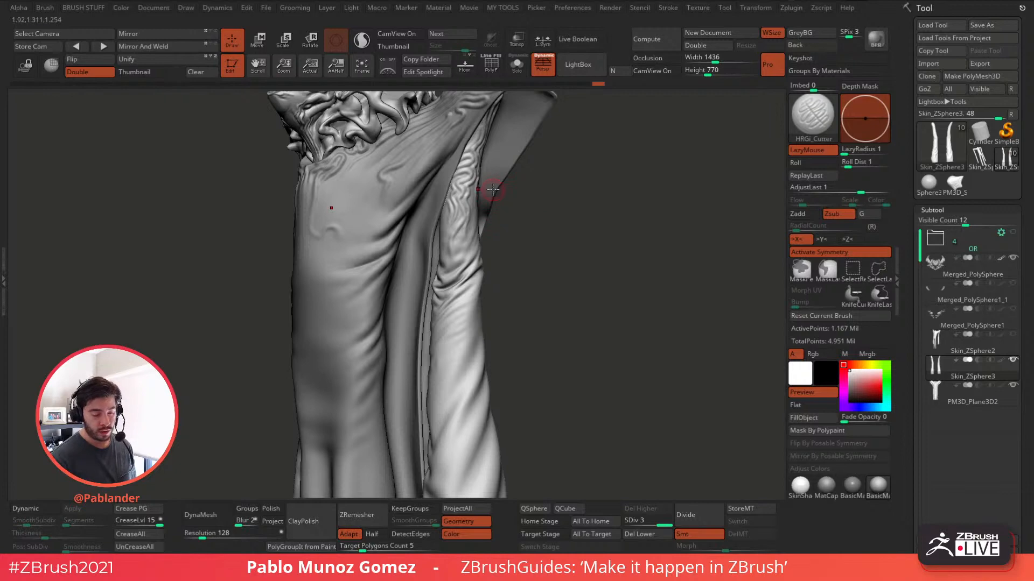
pyautogui.moveTo(493, 200); pyautogui.dragTo(491, 198)
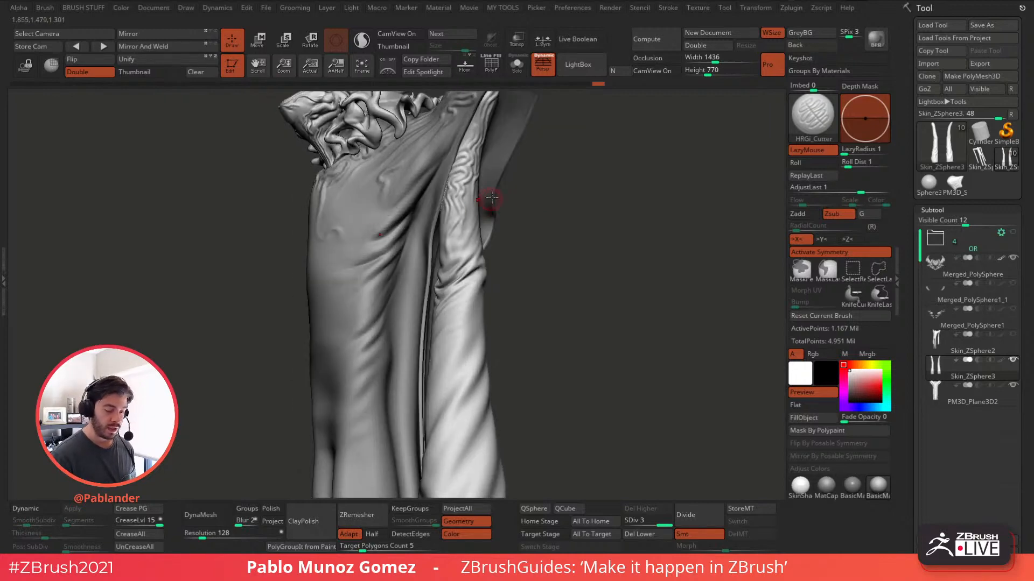
pyautogui.keyDown('alt'); pyautogui.moveTo(484, 174); pyautogui.dragTo(479, 203, button='right'); pyautogui.keyUp('alt')
pyautogui.moveTo(479, 203)
pyautogui.keyDown('ctrl'); pyautogui.mouseDown(button='right')
pyautogui.moveTo(492, 178)
pyautogui.moveTo(468, 222)
pyautogui.mouseUp(button='right'); pyautogui.keyUp('ctrl')
pyautogui.hotkey('alt', 's')
pyautogui.press('space')
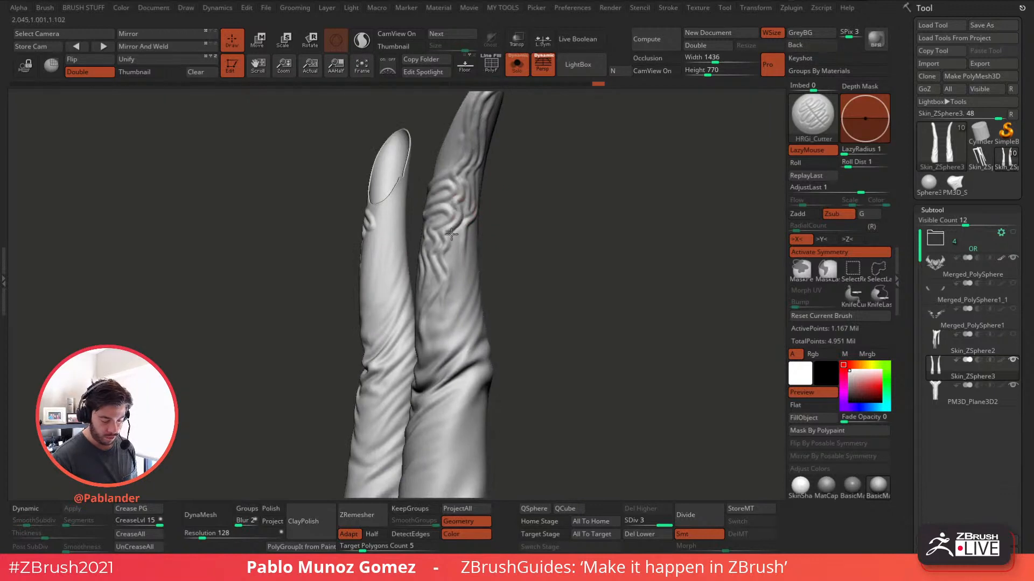
pyautogui.moveTo(462, 222)
pyautogui.mouseDown()
pyautogui.moveTo(458, 261)
pyautogui.moveTo(466, 256)
pyautogui.mouseUp()
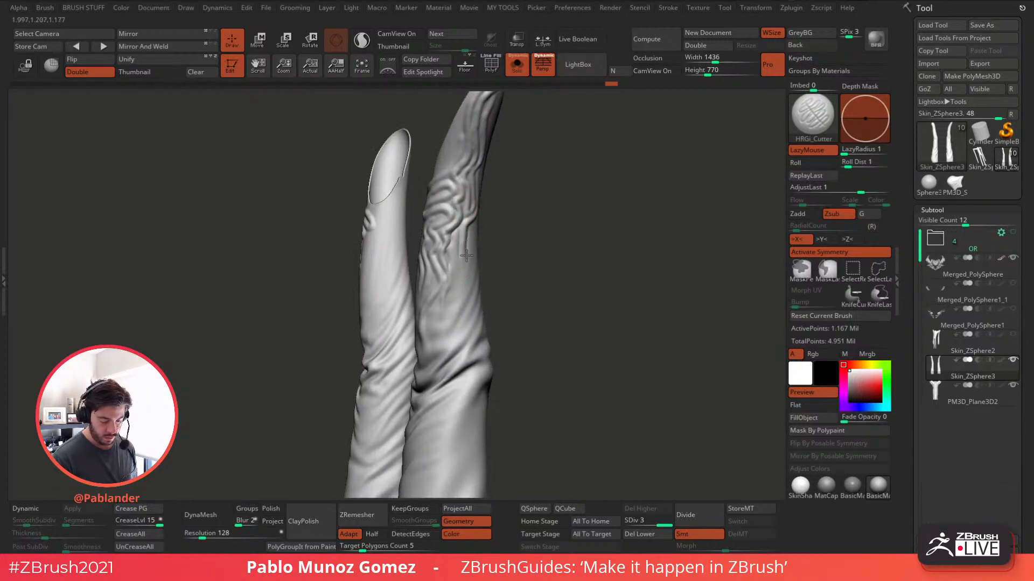
pyautogui.moveTo(461, 301); pyautogui.dragTo(522, 245, button='right')
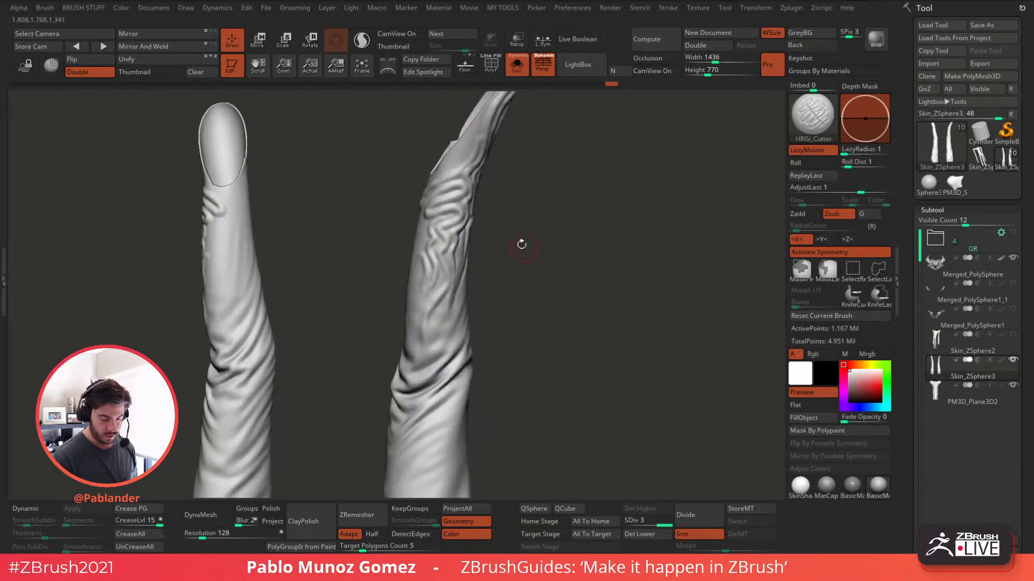
# - Carve grooves along the sleeve opening's edge and between the folds just below it, smoothing where needed
pyautogui.moveTo(448, 201)
pyautogui.mouseDown(button='right')
pyautogui.moveTo(476, 221)
pyautogui.moveTo(467, 210)
pyautogui.mouseUp(button='right')
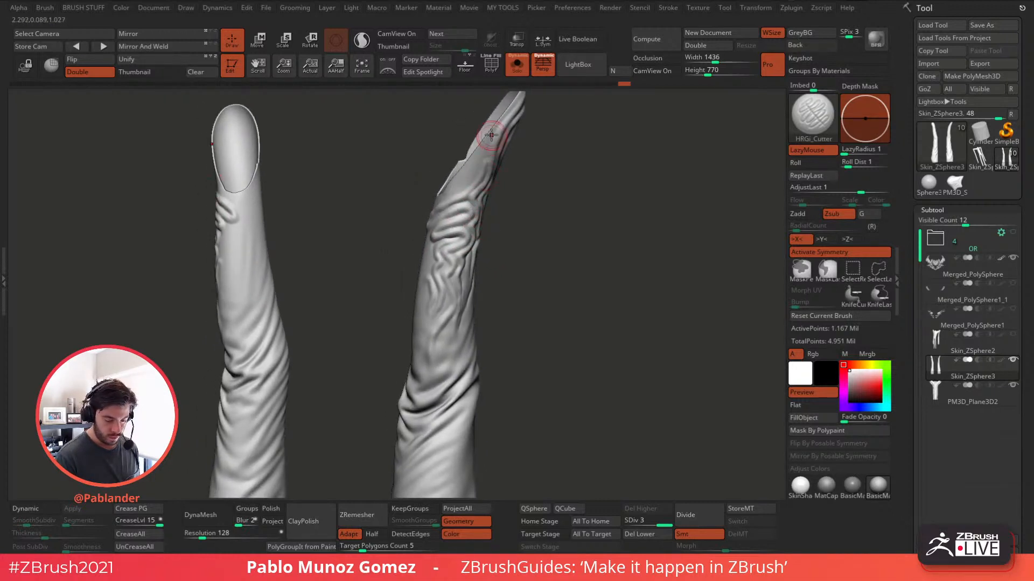
pyautogui.moveTo(485, 147); pyautogui.dragTo(462, 211)
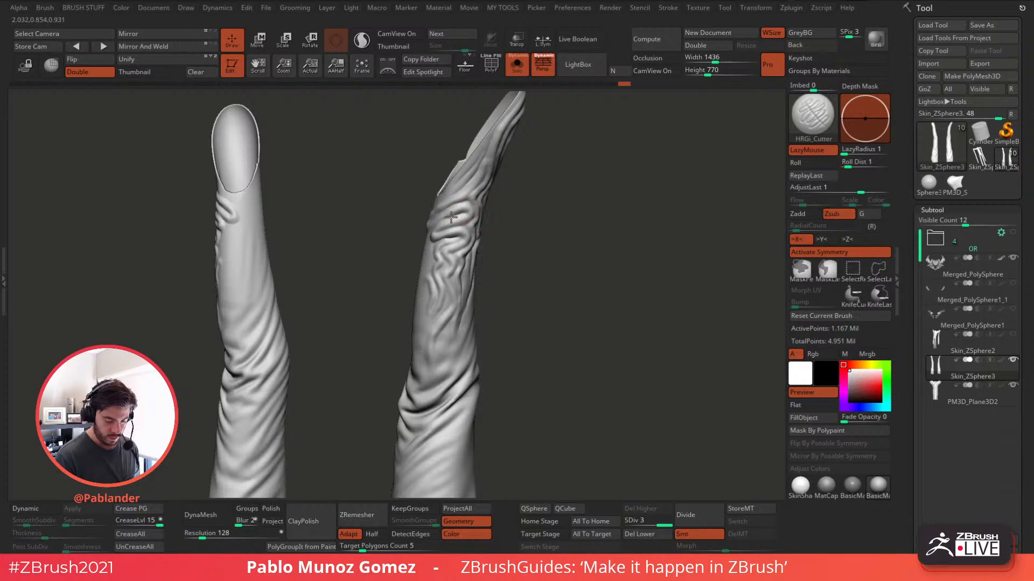
pyautogui.moveTo(445, 221); pyautogui.dragTo(445, 219, button='right')
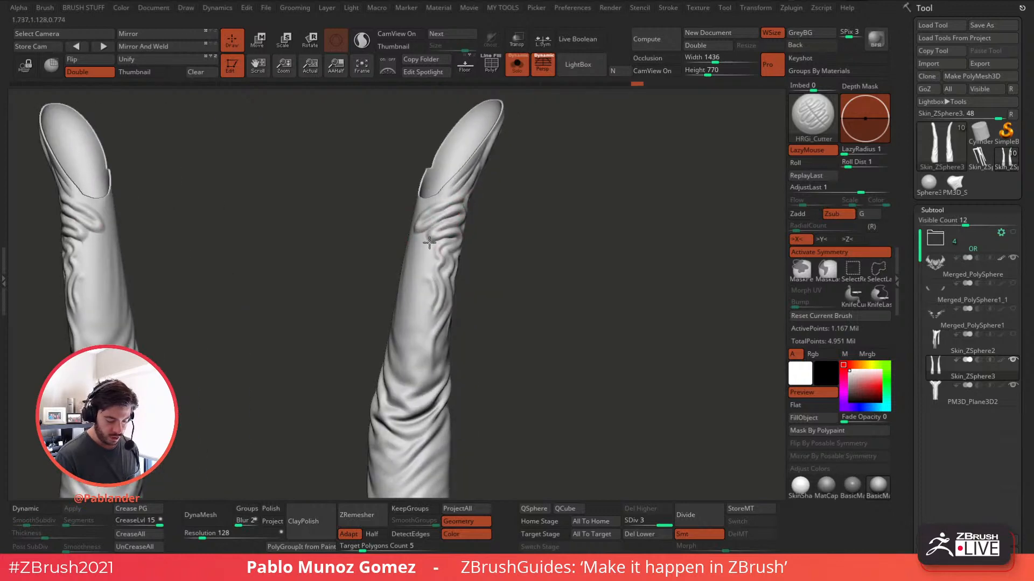
pyautogui.moveTo(462, 277); pyautogui.dragTo(464, 237, button='right')
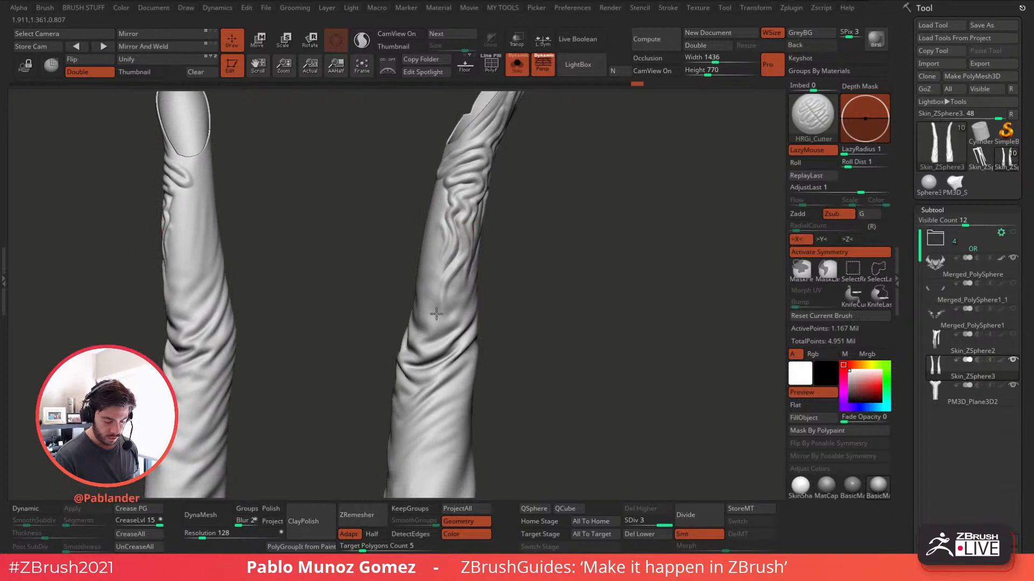
pyautogui.moveTo(430, 264)
pyautogui.keyDown('shift'); pyautogui.mouseDown()
pyautogui.moveTo(429, 279)
pyautogui.moveTo(432, 263)
pyautogui.mouseUp(); pyautogui.keyUp('shift')
pyautogui.moveTo(433, 262); pyautogui.dragTo(380, 253, button='right')
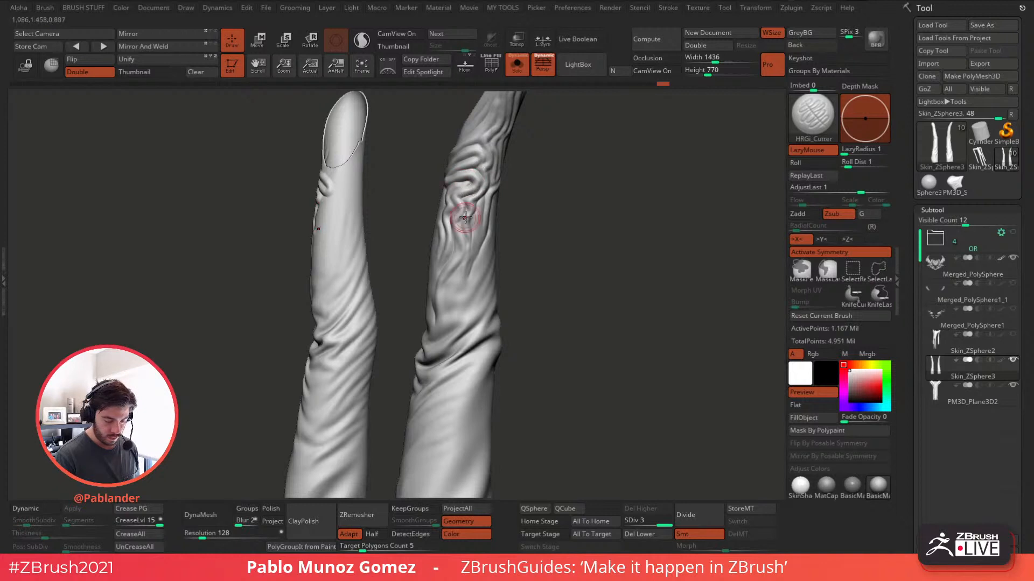
# - Cut additional grooves between the curls on the outer upper sleeve, toward its tip
pyautogui.moveTo(465, 217); pyautogui.dragTo(469, 194, button='right')
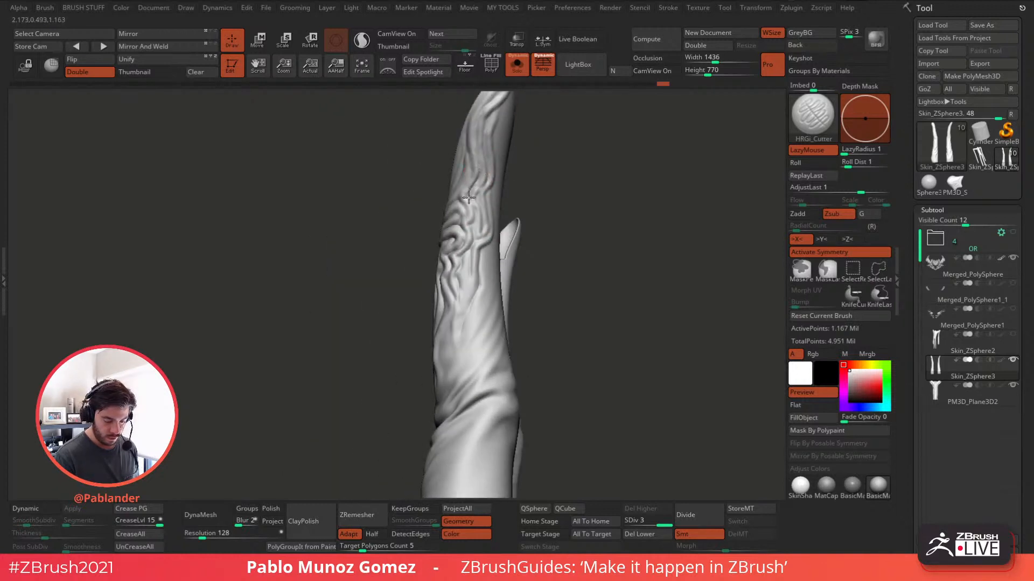
pyautogui.moveTo(487, 232); pyautogui.dragTo(480, 210)
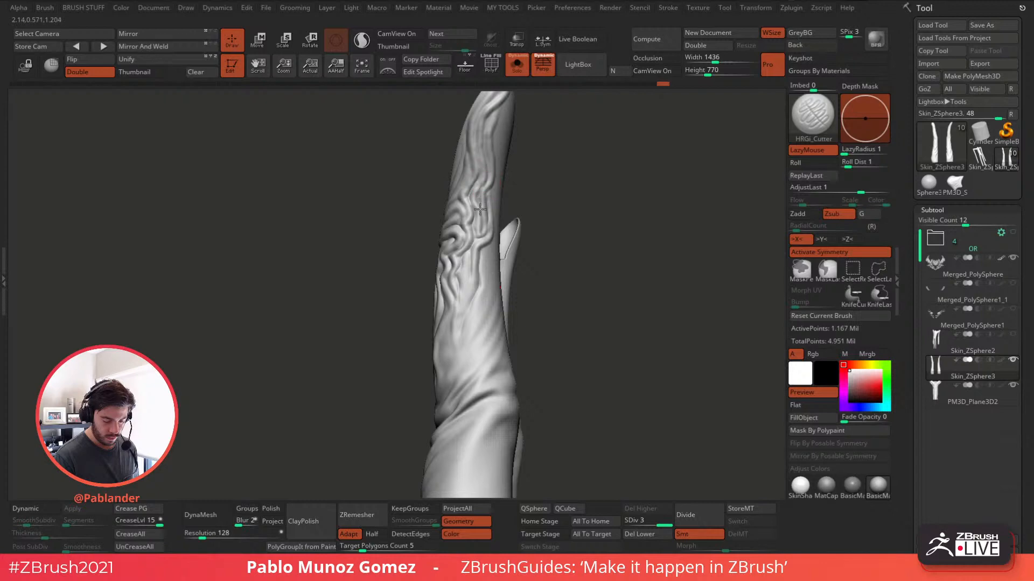
pyautogui.moveTo(492, 208); pyautogui.dragTo(535, 181, button='right')
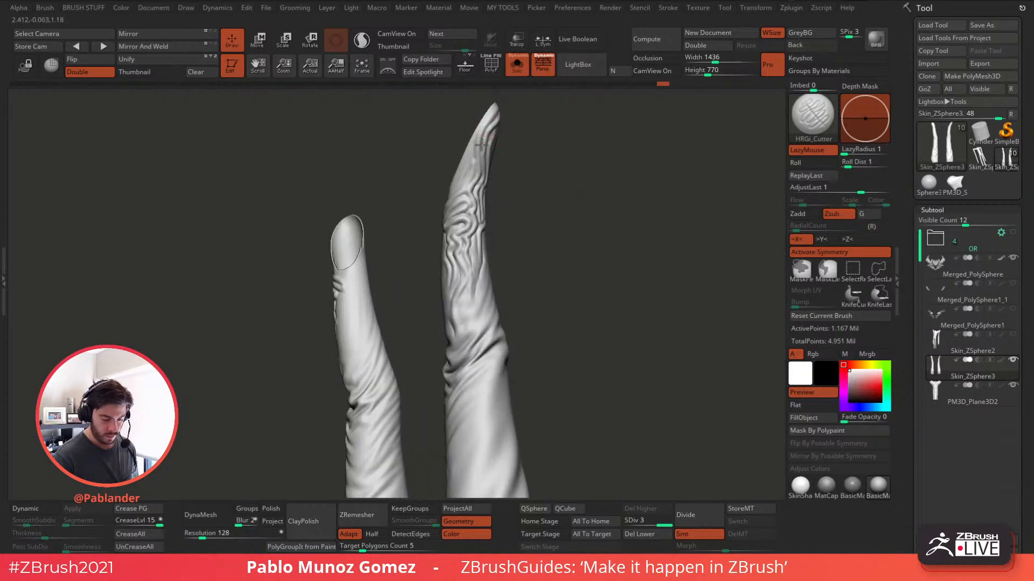
# - Turn off Solo, select the robe body subtool and carve grooves along the chest ridges below the head ornament
pyautogui.click(515, 65)
pyautogui.keyDown('alt'); pyautogui.click(472, 203); pyautogui.keyUp('alt')
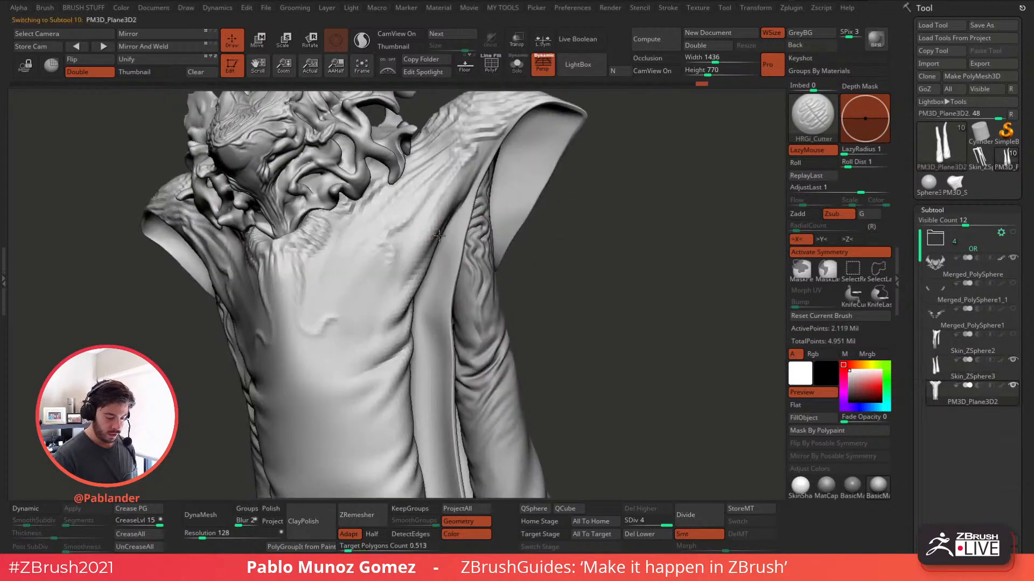
pyautogui.moveTo(473, 202)
pyautogui.mouseDown(button='right')
pyautogui.moveTo(519, 210)
pyautogui.moveTo(512, 176)
pyautogui.mouseUp(button='right')
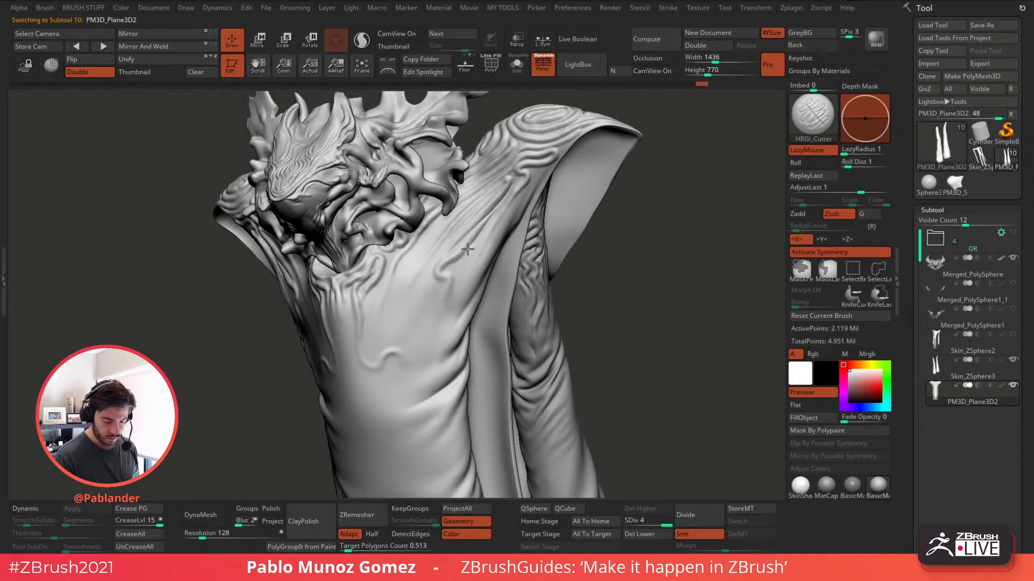
pyautogui.moveTo(443, 269); pyautogui.dragTo(427, 231, button='right')
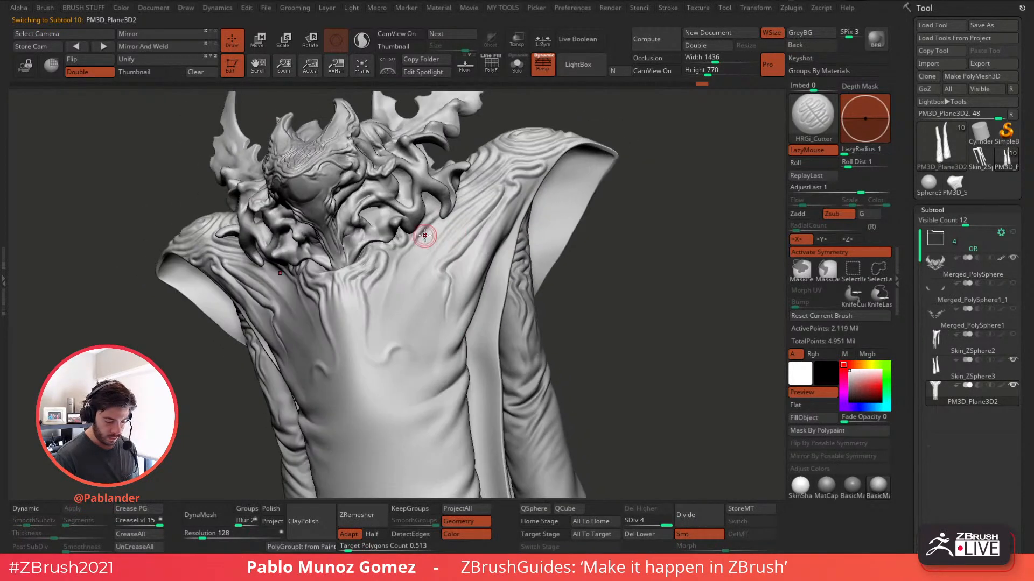
pyautogui.moveTo(387, 297); pyautogui.dragTo(375, 334)
pyautogui.moveTo(384, 267)
pyautogui.mouseDown()
pyautogui.moveTo(369, 318)
pyautogui.moveTo(382, 252)
pyautogui.mouseUp()
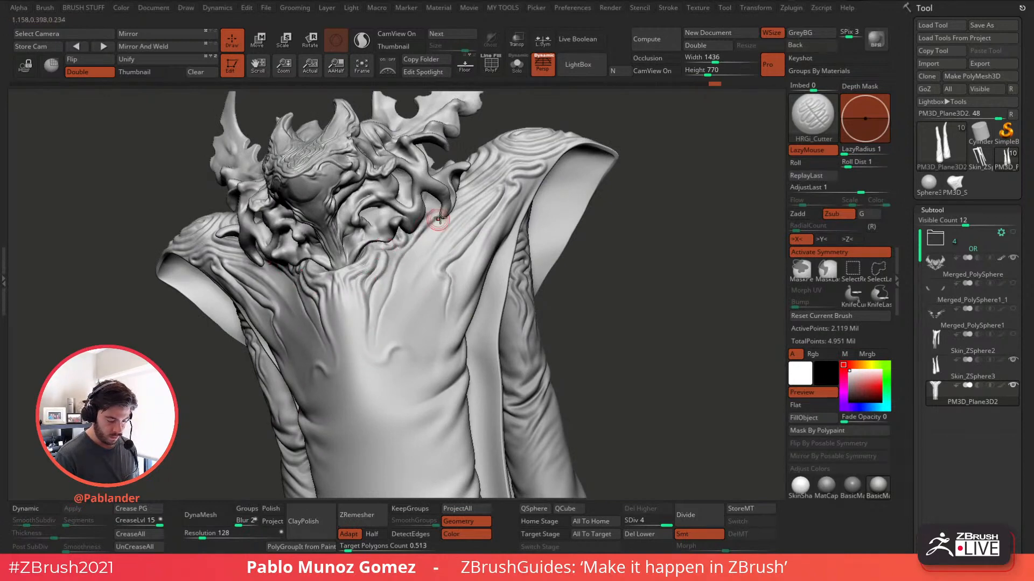
# - Isolate the robe body with Solo and carve grooves between the shoulder folds running down from the swirls
pyautogui.click(516, 65)
pyautogui.moveTo(512, 138)
pyautogui.mouseDown(button='right')
pyautogui.moveTo(513, 183)
pyautogui.moveTo(578, 156)
pyautogui.mouseUp(button='right')
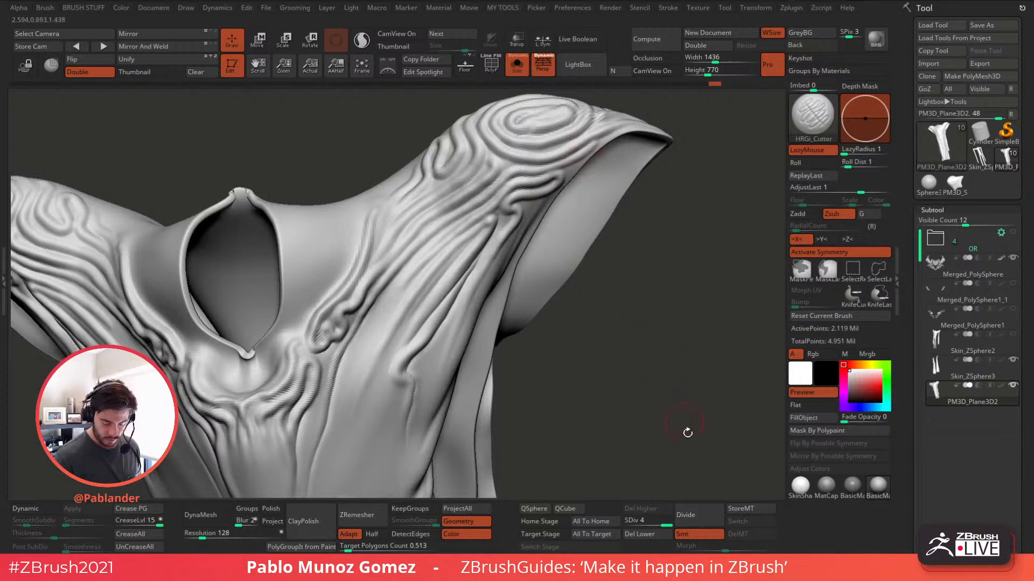
pyautogui.click(695, 517)
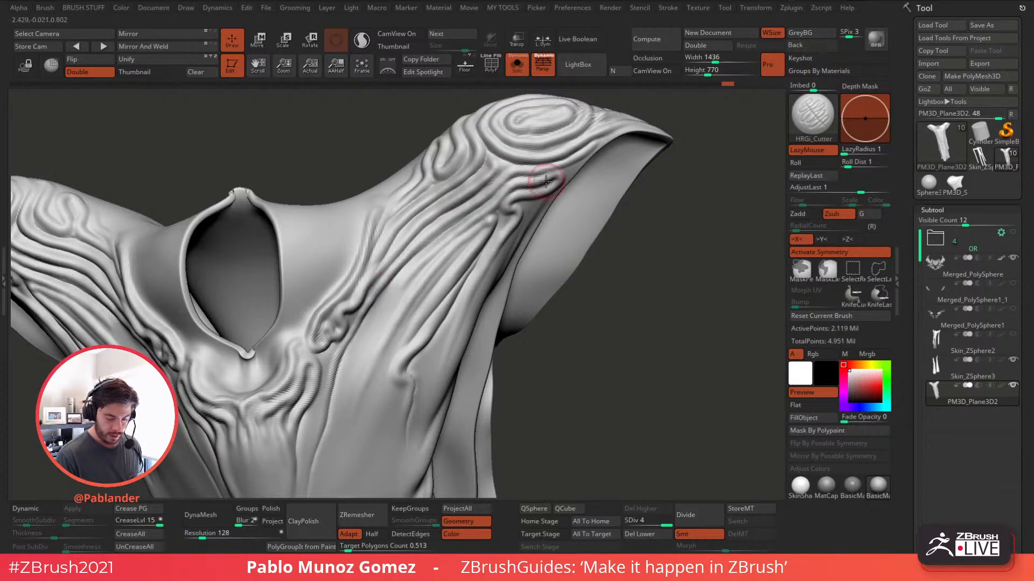
pyautogui.moveTo(543, 177); pyautogui.dragTo(578, 160, button='right')
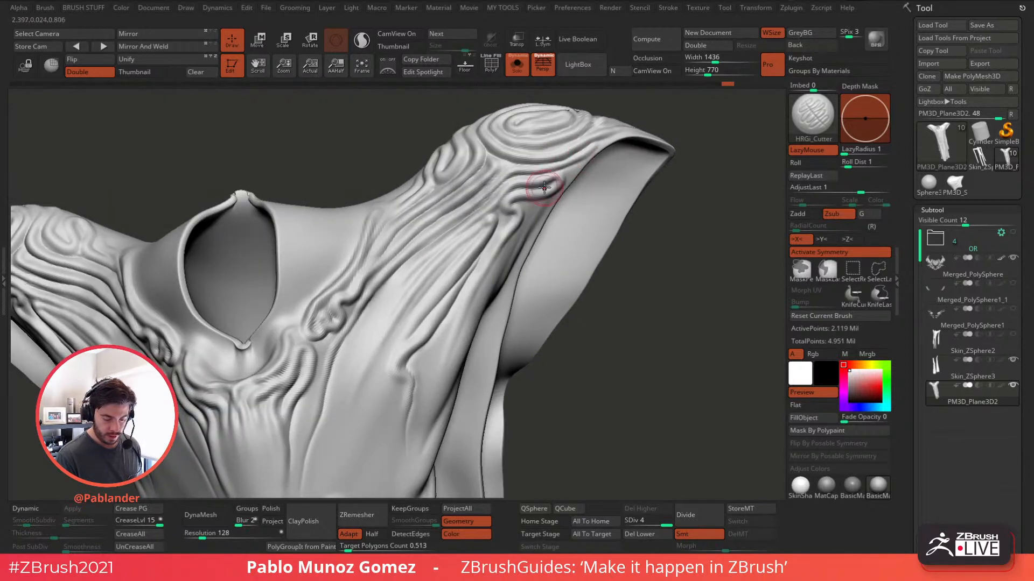
pyautogui.moveTo(501, 199)
pyautogui.mouseDown()
pyautogui.moveTo(487, 243)
pyautogui.moveTo(470, 258)
pyautogui.mouseUp()
pyautogui.moveTo(369, 362); pyautogui.dragTo(461, 246, button='right')
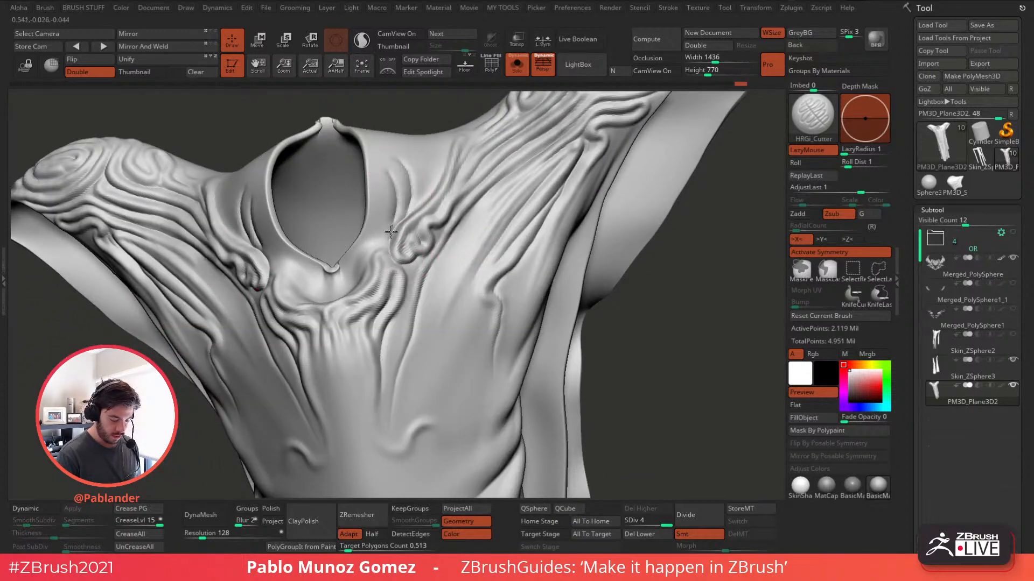
# - Carve grooves beside the neck opening and along the curled ridges below it, extending them down the center chest
pyautogui.moveTo(426, 149); pyautogui.dragTo(424, 193)
pyautogui.moveTo(383, 272); pyautogui.dragTo(461, 231, button='right')
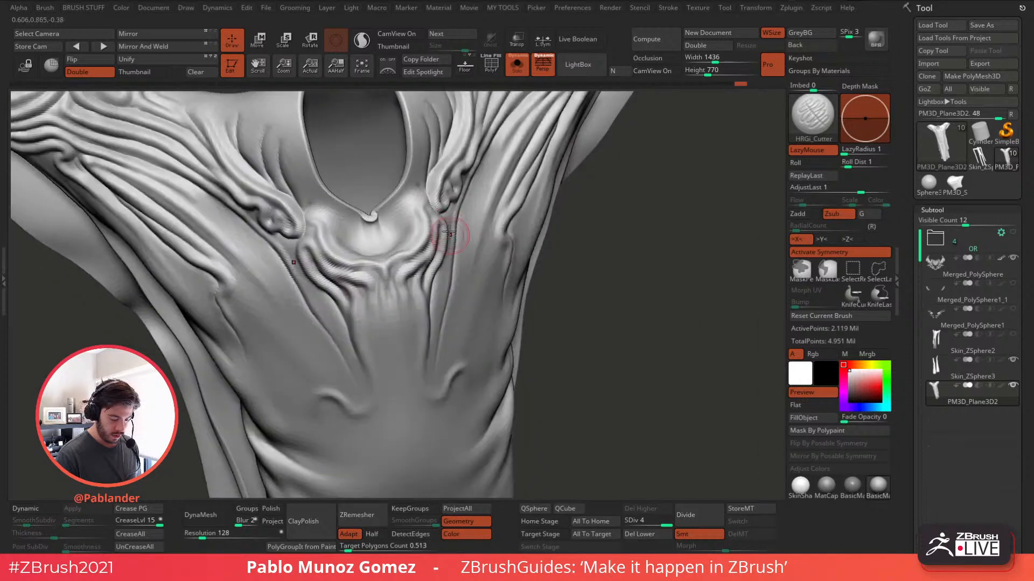
pyautogui.moveTo(421, 194)
pyautogui.mouseDown()
pyautogui.moveTo(417, 227)
pyautogui.moveTo(385, 255)
pyautogui.moveTo(411, 223)
pyautogui.moveTo(383, 246)
pyautogui.mouseUp()
pyautogui.moveTo(452, 264); pyautogui.dragTo(428, 243, button='right')
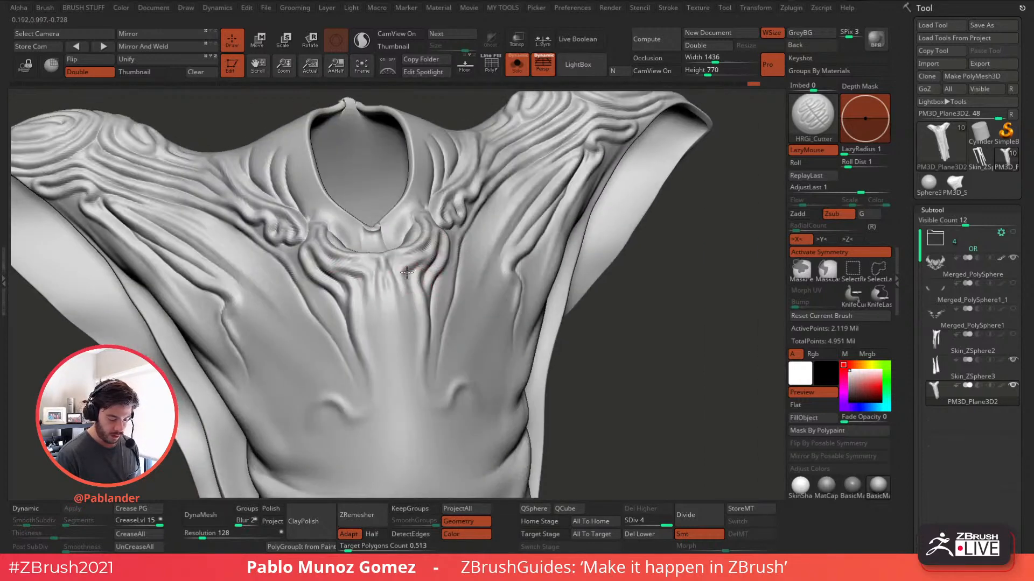
pyautogui.moveTo(408, 278); pyautogui.dragTo(420, 362)
pyautogui.keyDown('ctrl'); pyautogui.moveTo(434, 355); pyautogui.dragTo(451, 301, button='right'); pyautogui.keyUp('ctrl')
# - Carve sharper grooves between the spiral swirls on top of the shoulder
pyautogui.moveTo(640, 258)
pyautogui.mouseDown(button='right')
pyautogui.moveTo(628, 247)
pyautogui.moveTo(537, 244)
pyautogui.moveTo(623, 240)
pyautogui.moveTo(554, 195)
pyautogui.moveTo(562, 237)
pyautogui.moveTo(483, 281)
pyautogui.mouseUp(button='right')
pyautogui.moveTo(432, 292); pyautogui.dragTo(461, 252)
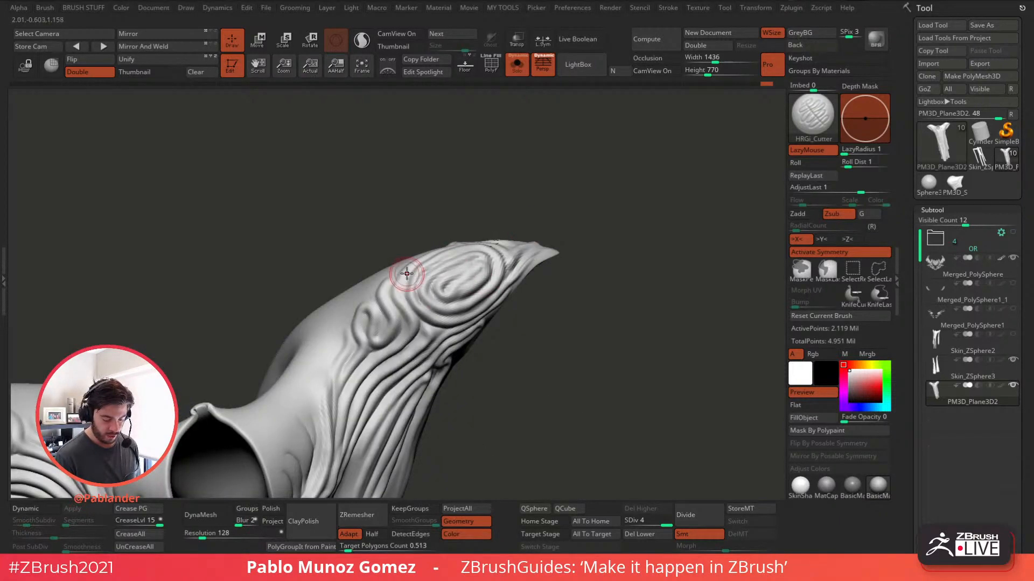
pyautogui.moveTo(394, 298); pyautogui.dragTo(452, 223, button='right')
pyautogui.moveTo(445, 208); pyautogui.dragTo(433, 229)
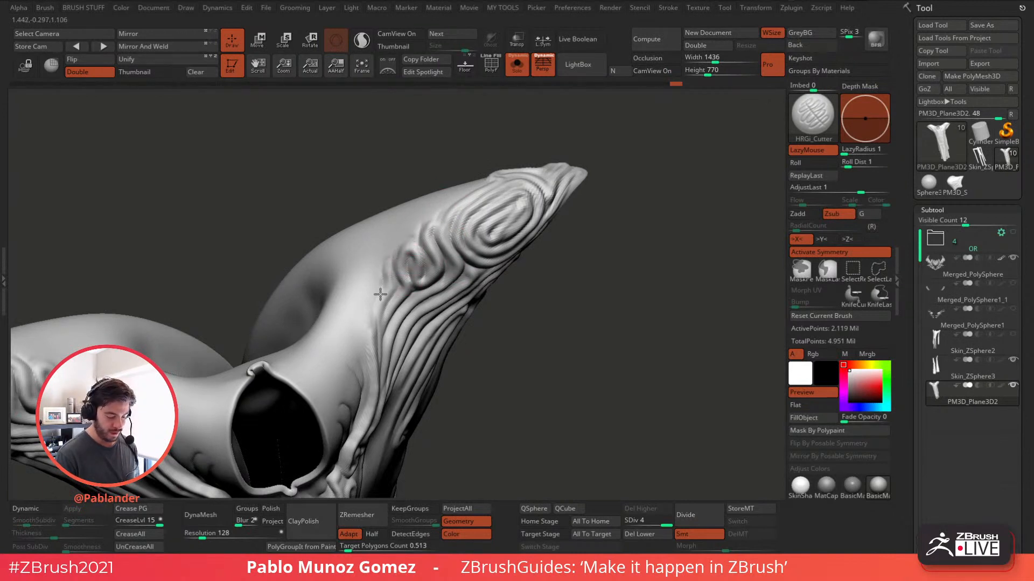
# - Smooth the surface beside the small shoulder spiral and refine the outermost fold running down from it
pyautogui.press('shift')
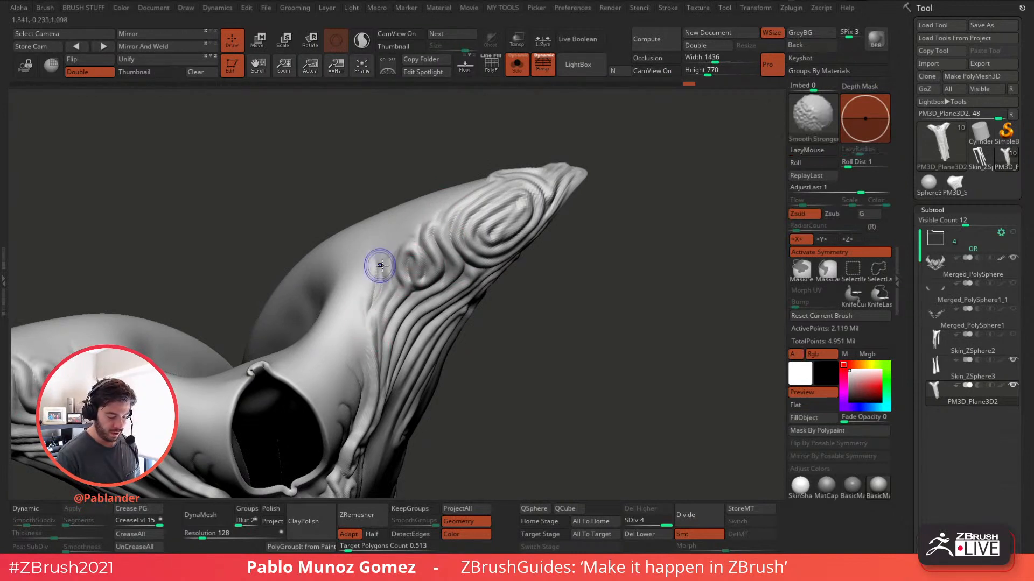
pyautogui.moveTo(381, 266)
pyautogui.mouseDown(button='right')
pyautogui.moveTo(376, 312)
pyautogui.moveTo(386, 240)
pyautogui.mouseUp(button='right')
pyautogui.moveTo(385, 239); pyautogui.dragTo(385, 337)
# - Turn off X symmetry and try carving a single groove down the center front of the robe
pyautogui.moveTo(433, 330)
pyautogui.keyDown('ctrl'); pyautogui.mouseDown(button='right')
pyautogui.moveTo(419, 288)
pyautogui.moveTo(457, 373)
pyautogui.moveTo(477, 272)
pyautogui.mouseUp(button='right'); pyautogui.keyUp('ctrl')
pyautogui.moveTo(549, 256); pyautogui.dragTo(376, 241, button='right')
pyautogui.press('x')
pyautogui.rightClick(375, 241)
pyautogui.keyDown('shift'); pyautogui.moveTo(538, 210); pyautogui.dragTo(454, 182, button='right'); pyautogui.keyUp('shift')
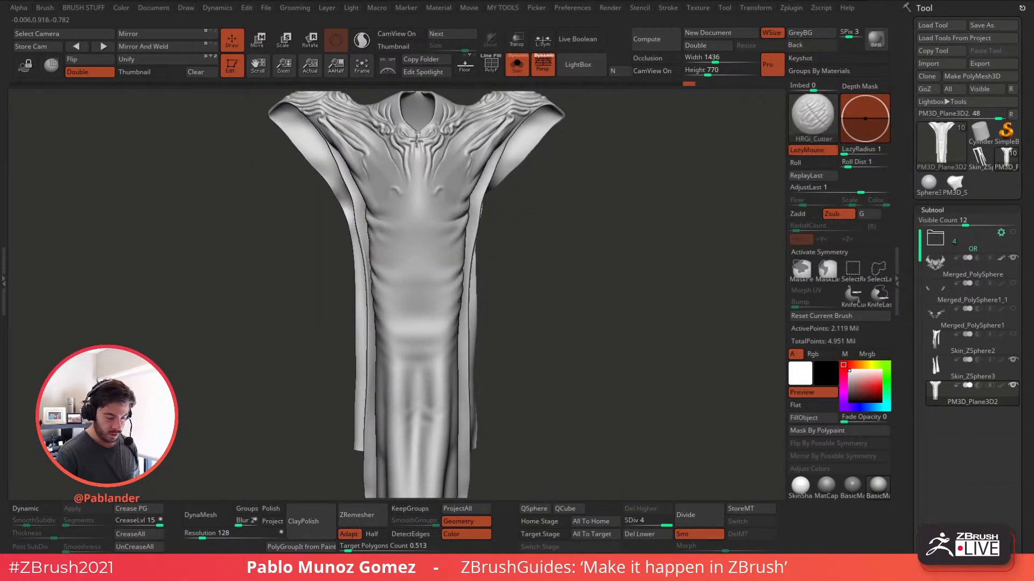
pyautogui.moveTo(418, 201); pyautogui.dragTo(418, 218)
pyautogui.hotkey('ctrl', 'z')
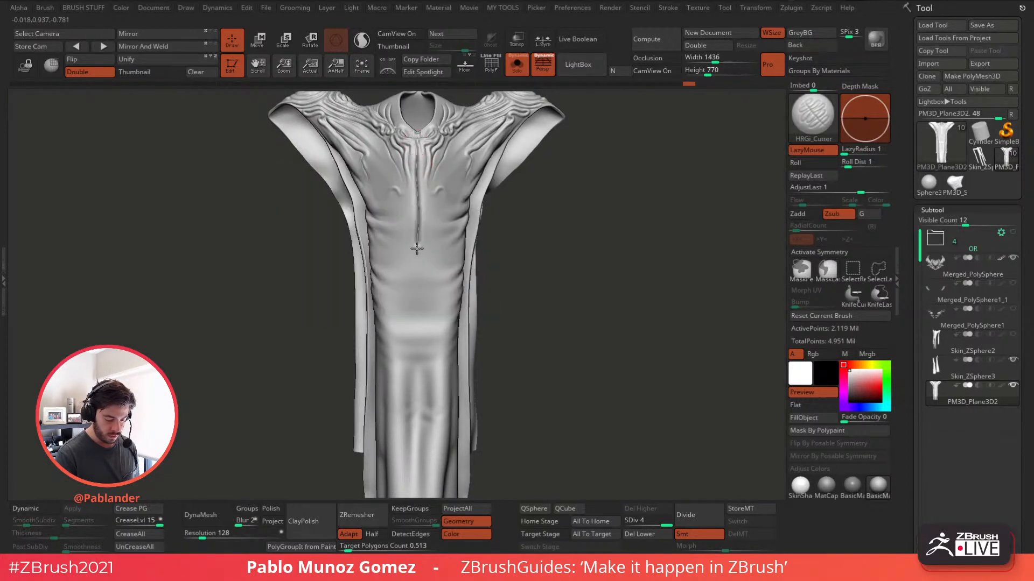
pyautogui.moveTo(435, 325); pyautogui.dragTo(435, 326)
# - Try the ZiBe_Bumps brush for a thin bumpy seam down the robe's center front, smooth it, and undo the strokes
pyautogui.press('b')
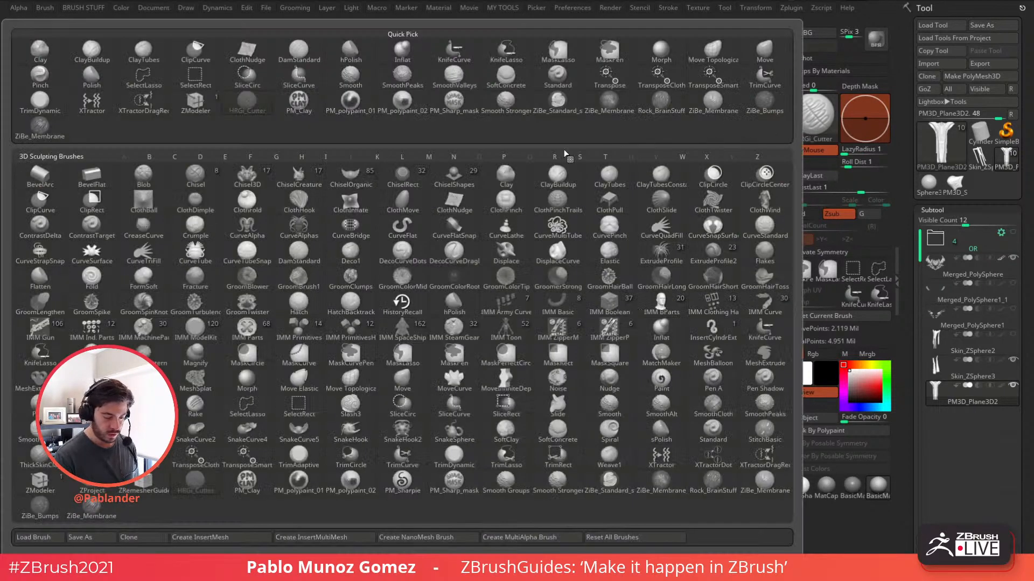
pyautogui.click(767, 105)
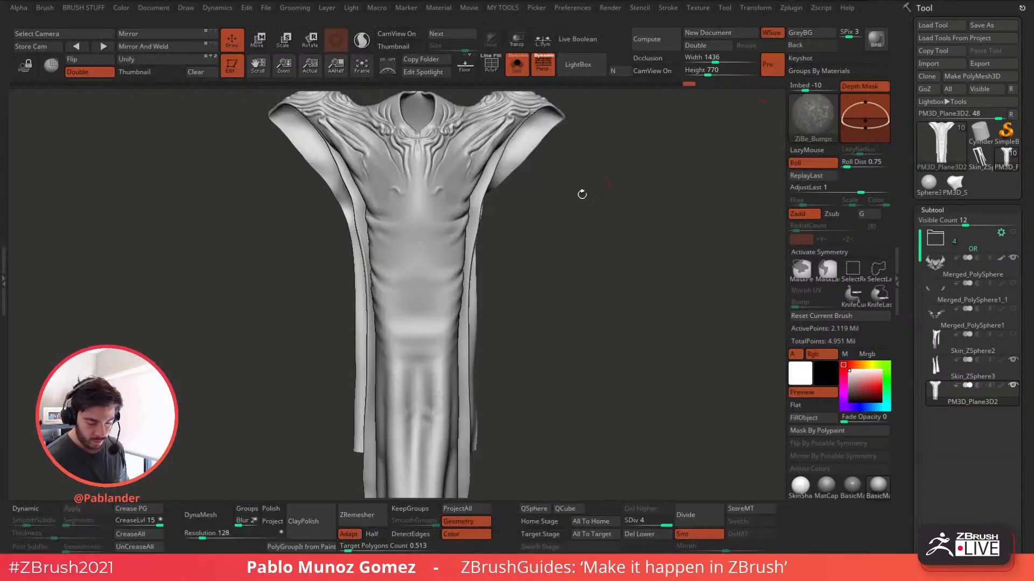
pyautogui.click(805, 100)
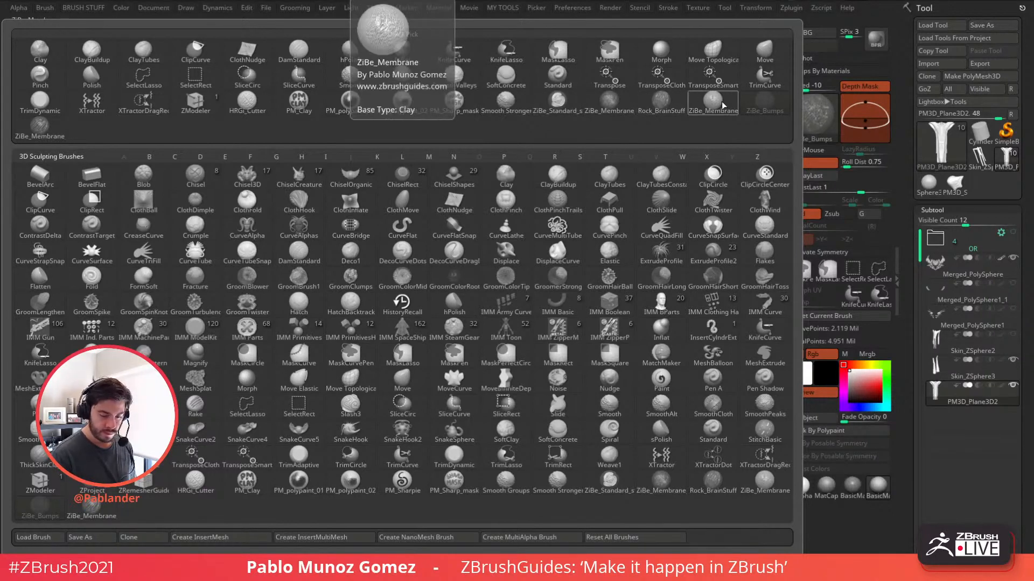
pyautogui.click(753, 104)
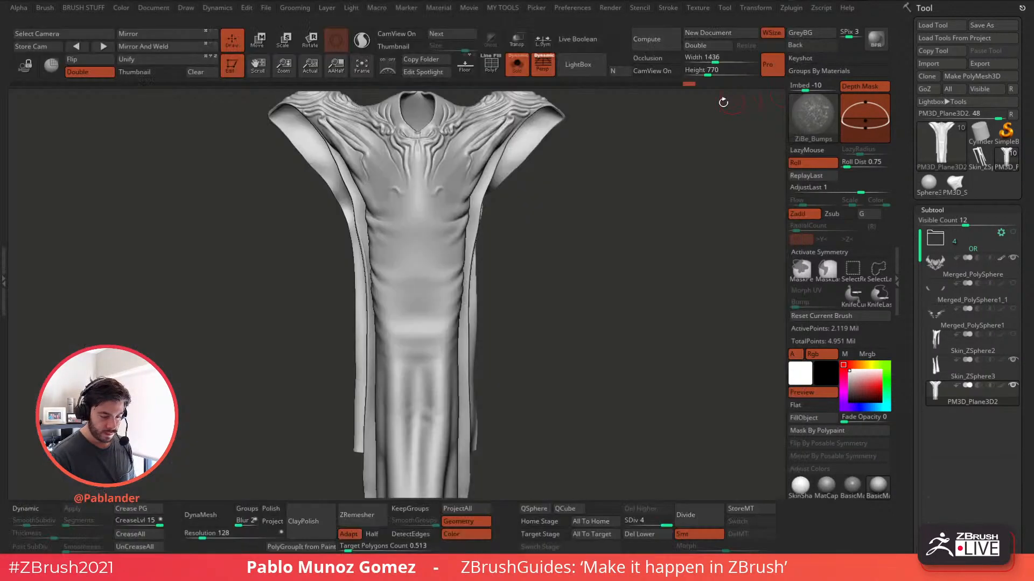
pyautogui.moveTo(416, 226); pyautogui.dragTo(425, 213, button='right')
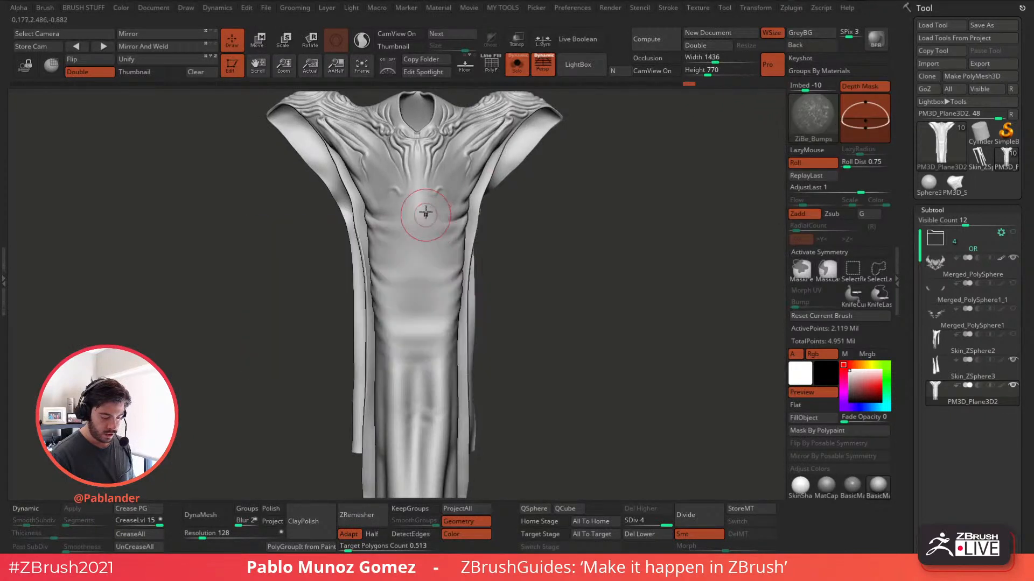
pyautogui.moveTo(417, 146); pyautogui.dragTo(417, 175)
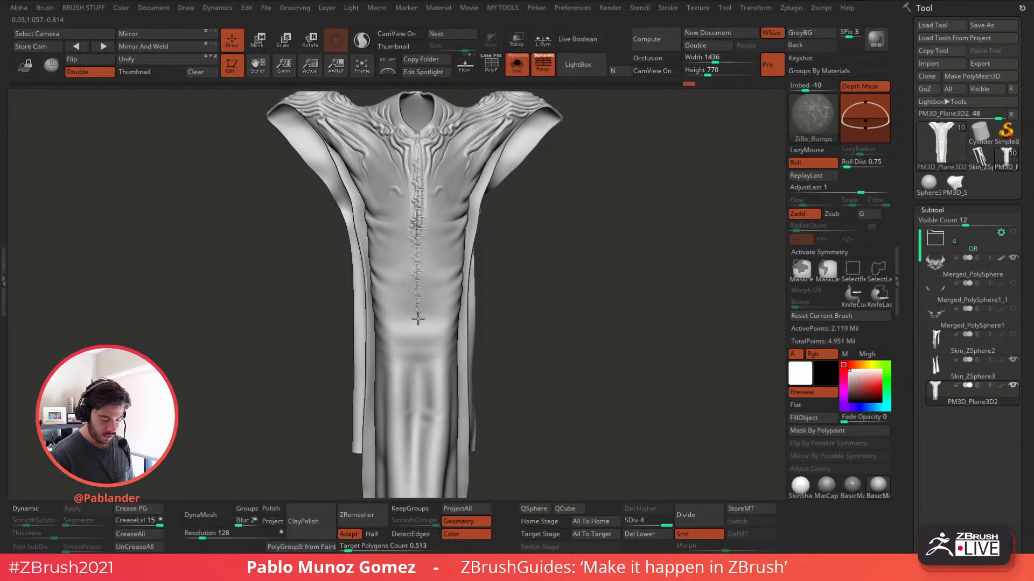
pyautogui.keyDown('shift'); pyautogui.moveTo(418, 319); pyautogui.dragTo(421, 231); pyautogui.keyUp('shift')
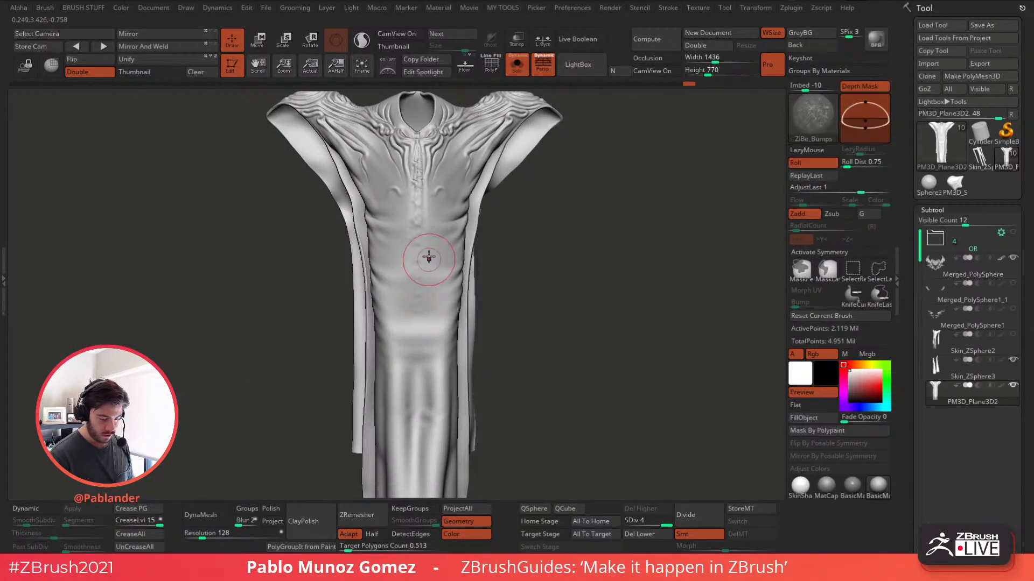
pyautogui.hotkey('ctrl', 'z')
pyautogui.hotkey('ctrl', 'z')
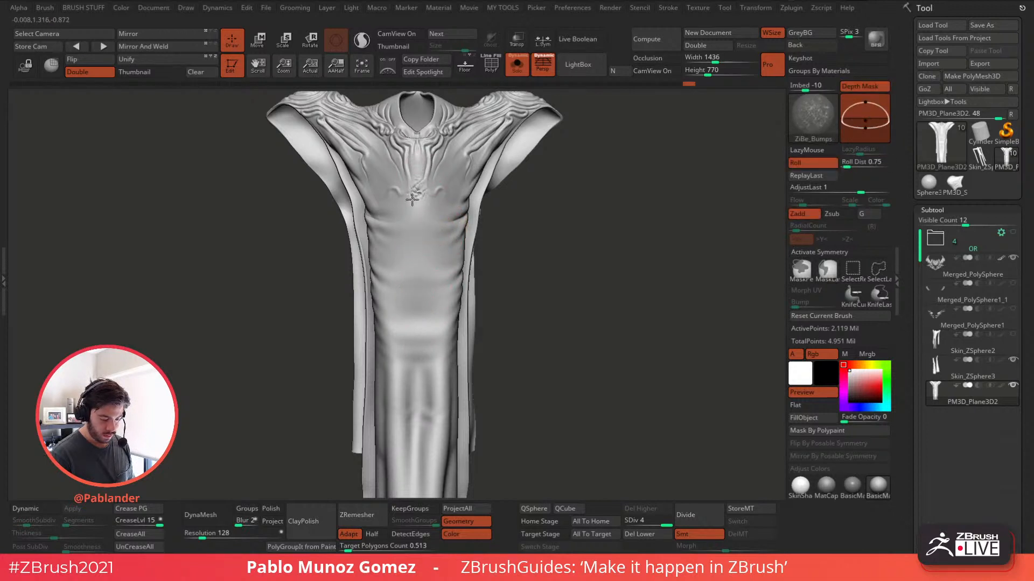
# - Try a wider zigzag bump pattern down the robe's center front, smooth it, and undo the strokes
pyautogui.moveTo(428, 227); pyautogui.dragTo(413, 247)
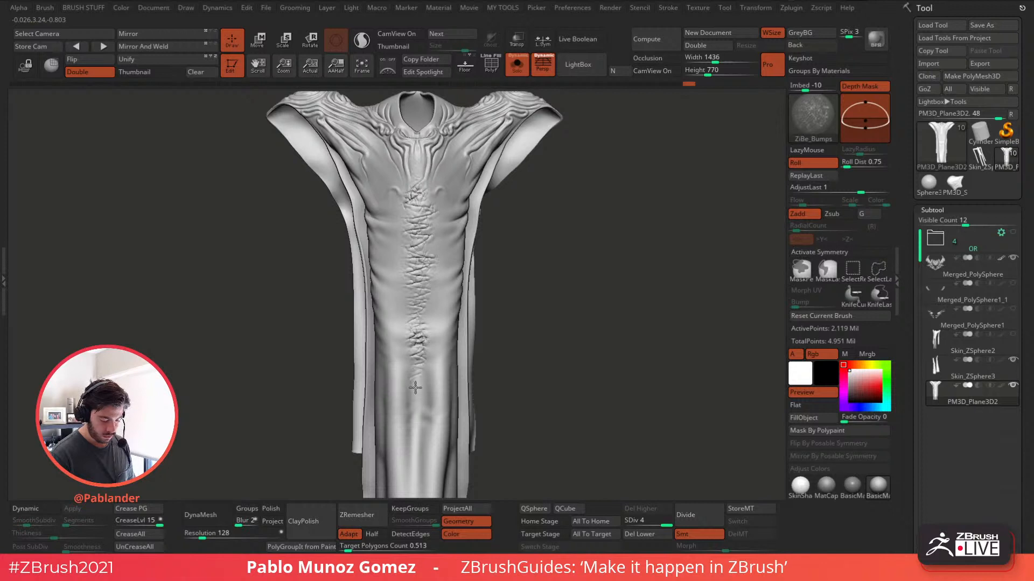
pyautogui.moveTo(415, 387)
pyautogui.keyDown('shift'); pyautogui.mouseDown()
pyautogui.moveTo(427, 220)
pyautogui.moveTo(418, 217)
pyautogui.mouseUp(); pyautogui.keyUp('shift')
pyautogui.hotkey('ctrl', 'z')
pyautogui.hotkey('ctrl', 'z')
pyautogui.hotkey('ctrl', 'z')
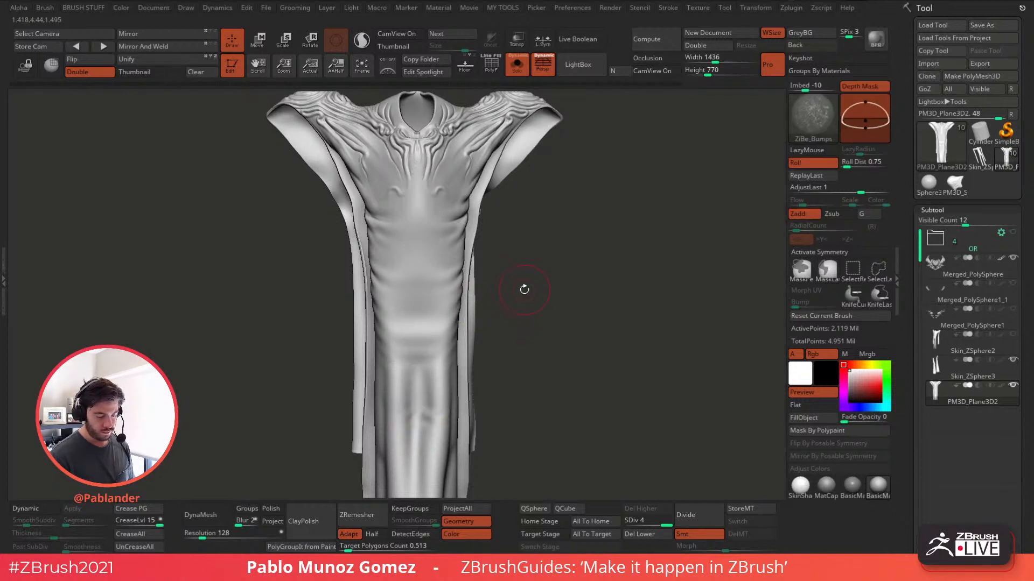
pyautogui.hotkey('ctrl', 'z')
pyautogui.hotkey('ctrl', 'z')
pyautogui.hotkey('ctrl', 'z')
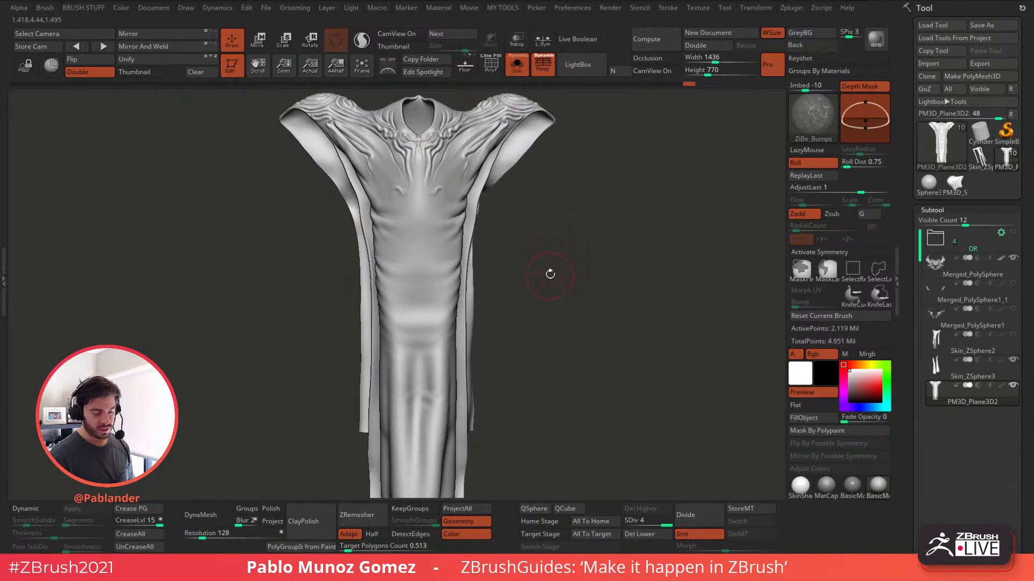
# - Switch to the HRGi_Cutter brush and carve a center seam from below the neckline down to the robe's hem
pyautogui.press('space')
pyautogui.press('space')
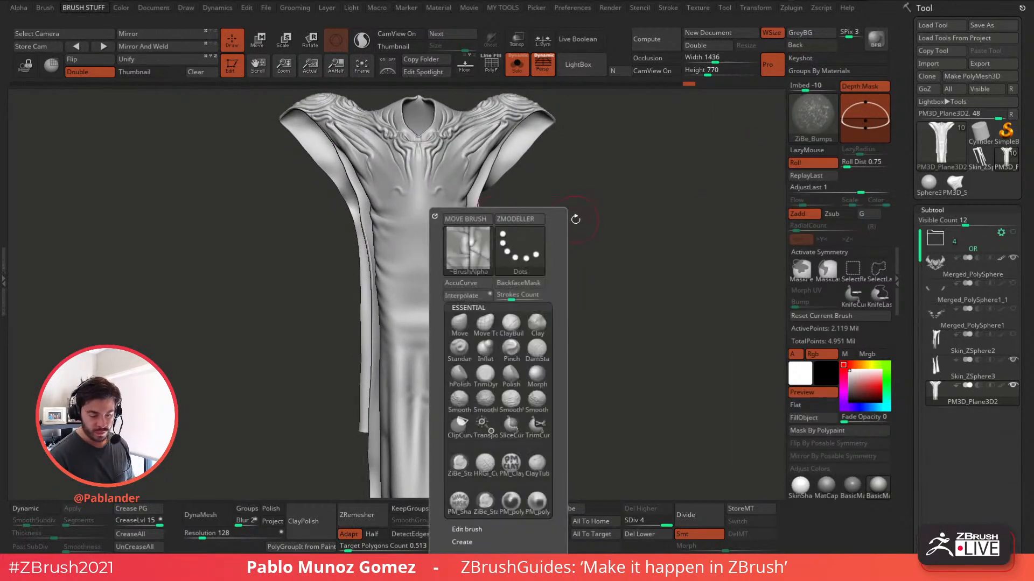
pyautogui.click(484, 463)
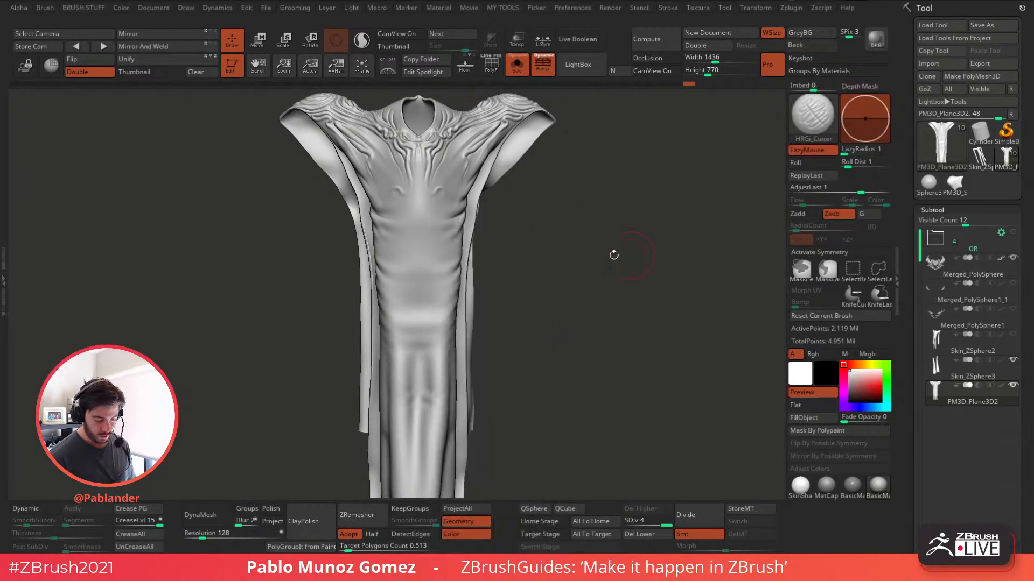
pyautogui.moveTo(417, 153); pyautogui.dragTo(418, 160)
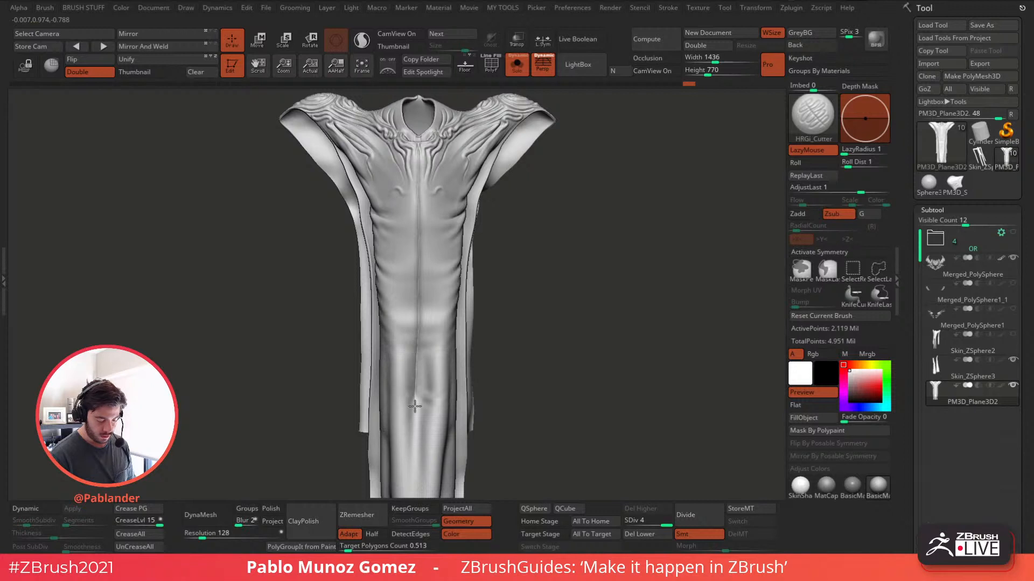
pyautogui.moveTo(415, 406); pyautogui.dragTo(415, 435)
pyautogui.keyDown('alt'); pyautogui.moveTo(413, 453); pyautogui.dragTo(429, 336, button='right'); pyautogui.keyUp('alt')
pyautogui.moveTo(431, 316); pyautogui.dragTo(431, 327)
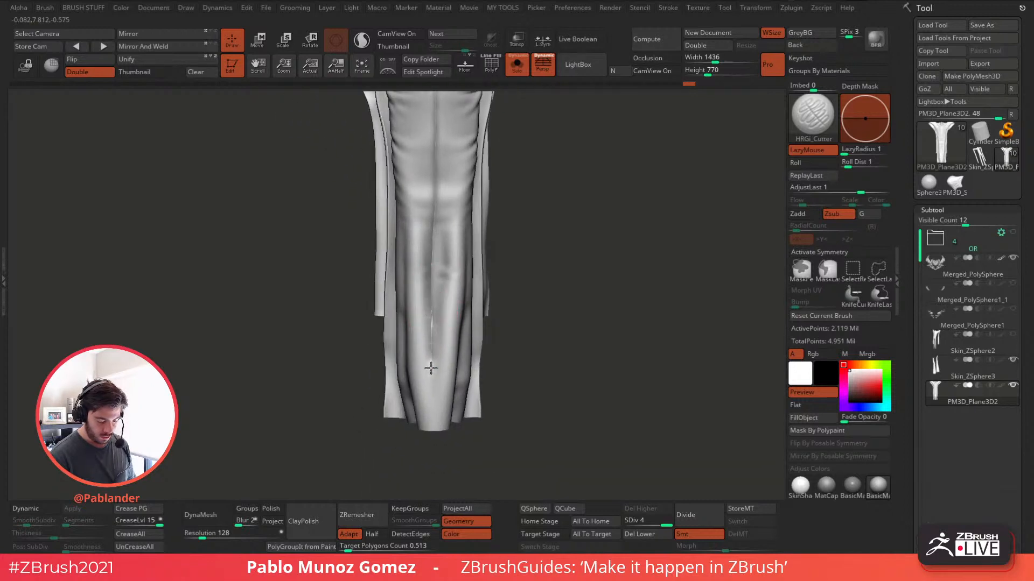
pyautogui.moveTo(431, 369); pyautogui.dragTo(432, 435)
# - Carve a curling groove from beside the center seam across one side of the chest and onto the side panel
pyautogui.keyDown('alt'); pyautogui.moveTo(452, 235); pyautogui.dragTo(457, 366, button='right'); pyautogui.keyUp('alt')
pyautogui.press('space')
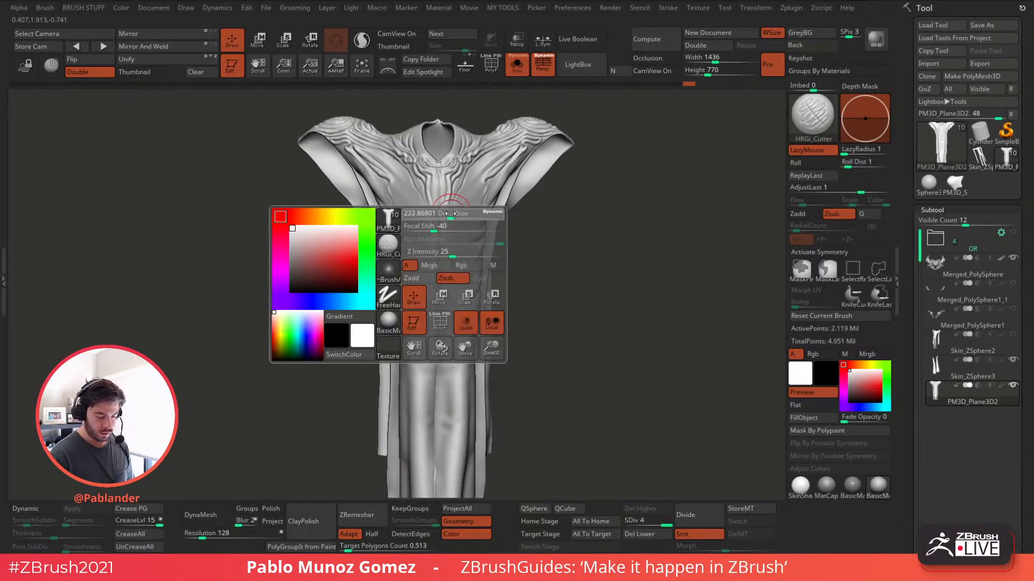
pyautogui.keyDown('ctrl'); pyautogui.moveTo(469, 215); pyautogui.dragTo(436, 188, button='right'); pyautogui.keyUp('ctrl')
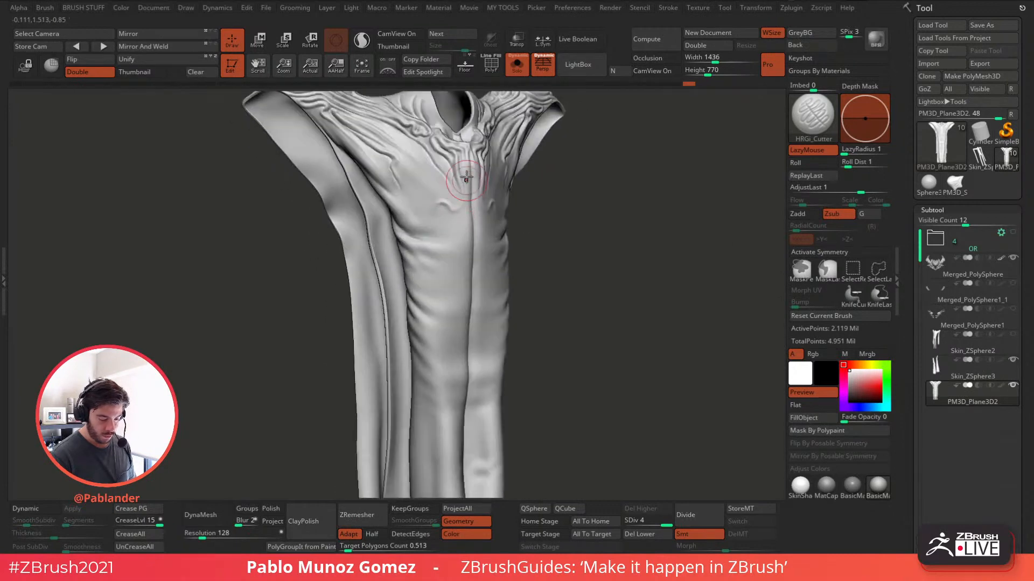
pyautogui.press('space')
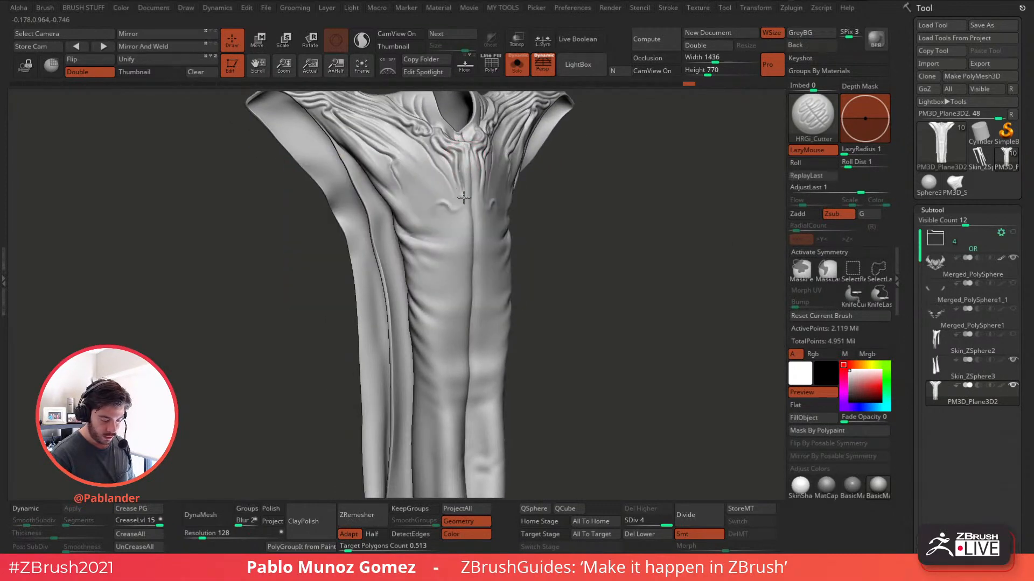
pyautogui.moveTo(438, 208); pyautogui.dragTo(445, 203, button='right')
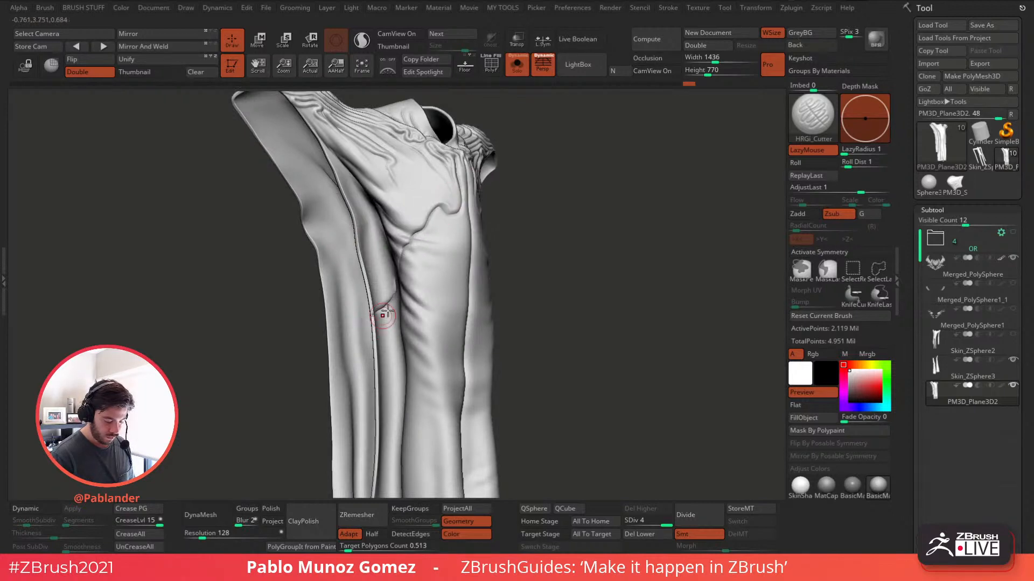
# - Carve a matching curling groove on the opposite side of the chest, continuing it through the side folds and onto the side panel
pyautogui.moveTo(386, 313); pyautogui.dragTo(486, 161, button='right')
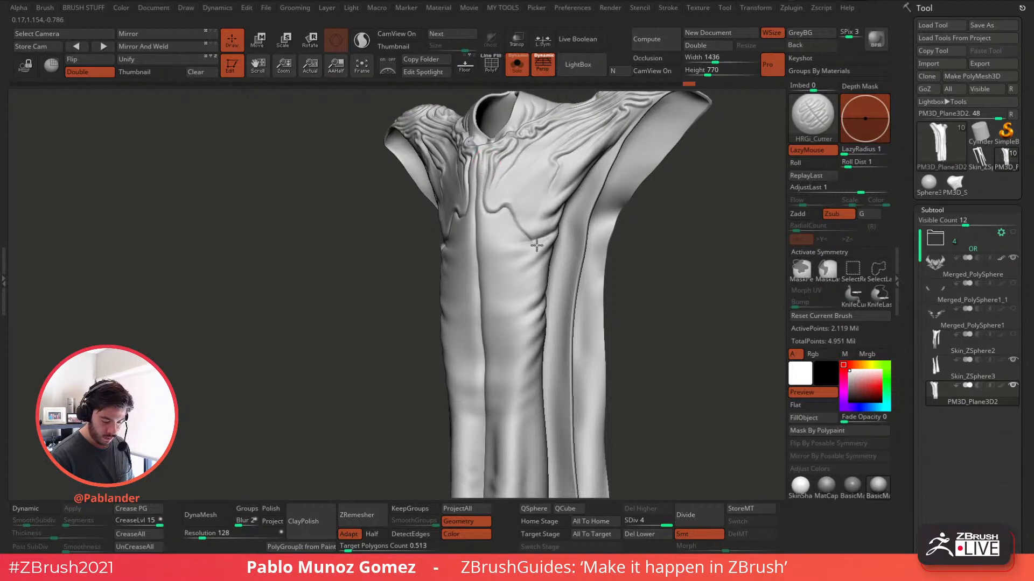
pyautogui.moveTo(541, 268); pyautogui.dragTo(530, 270, button='right')
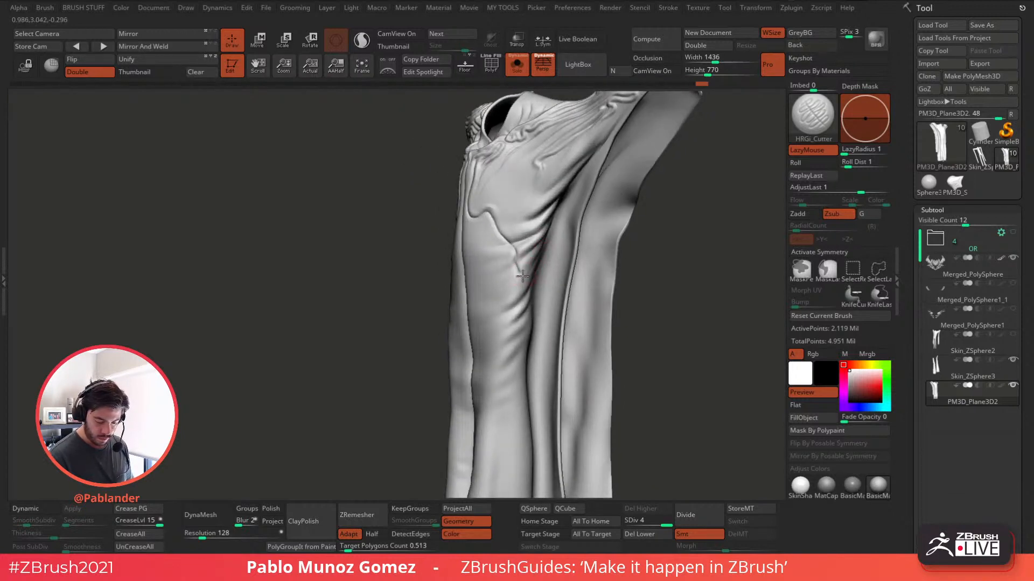
pyautogui.moveTo(567, 311); pyautogui.dragTo(518, 344, button='right')
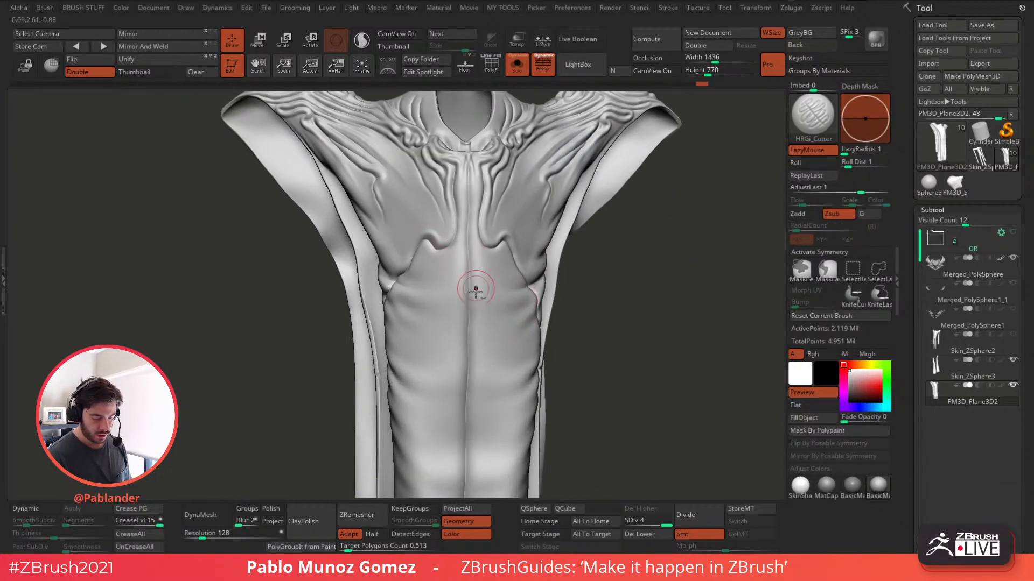
# - Try carving a long panel outline below the chest, with vertical grooves on both sides converging to a point at the center seam
pyautogui.keyDown('ctrl'); pyautogui.moveTo(473, 288); pyautogui.dragTo(487, 258, button='right'); pyautogui.keyUp('ctrl')
pyautogui.moveTo(461, 184); pyautogui.dragTo(473, 161, button='right')
pyautogui.rightClick(482, 207)
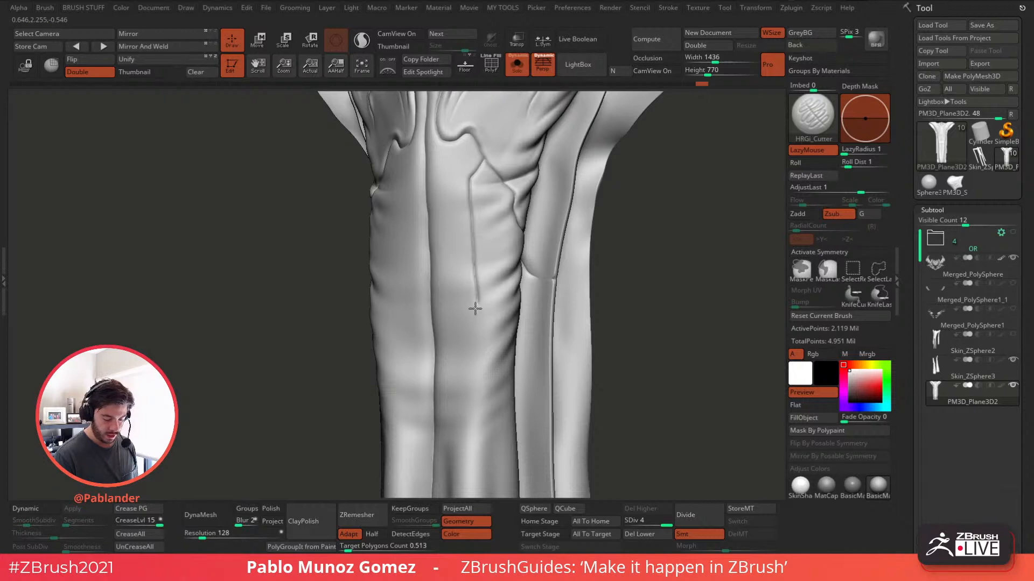
pyautogui.moveTo(435, 364); pyautogui.dragTo(370, 172, button='right')
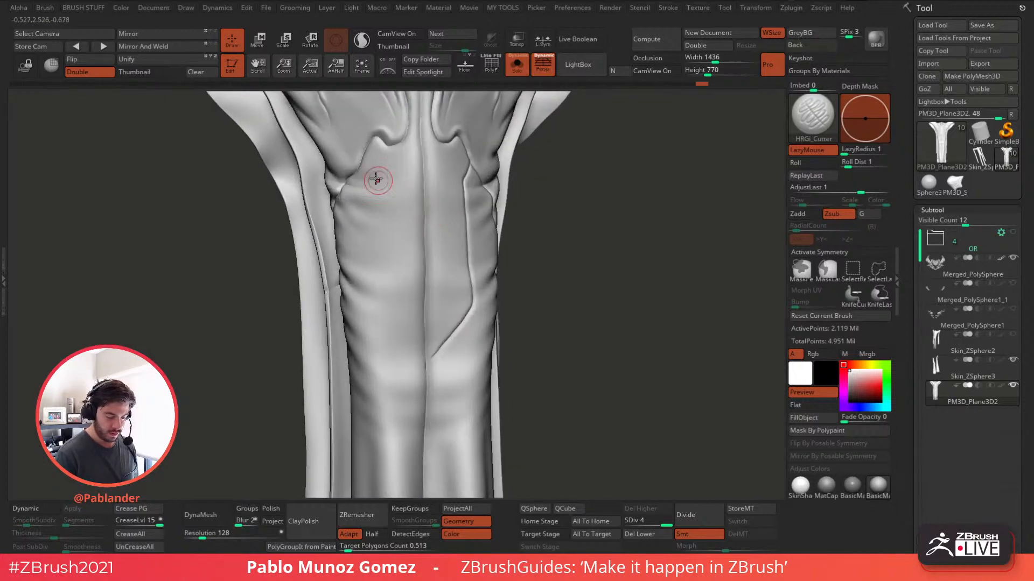
pyautogui.moveTo(369, 172); pyautogui.dragTo(379, 279)
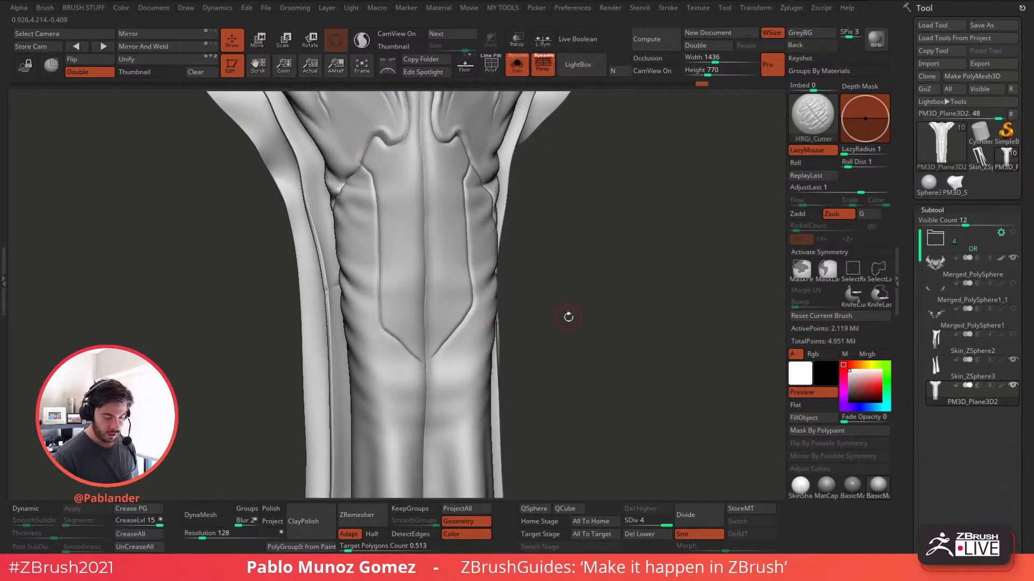
pyautogui.moveTo(567, 316)
pyautogui.keyDown('ctrl'); pyautogui.mouseDown(button='right')
pyautogui.moveTo(531, 249)
pyautogui.moveTo(537, 272)
pyautogui.mouseUp(button='right'); pyautogui.keyUp('ctrl')
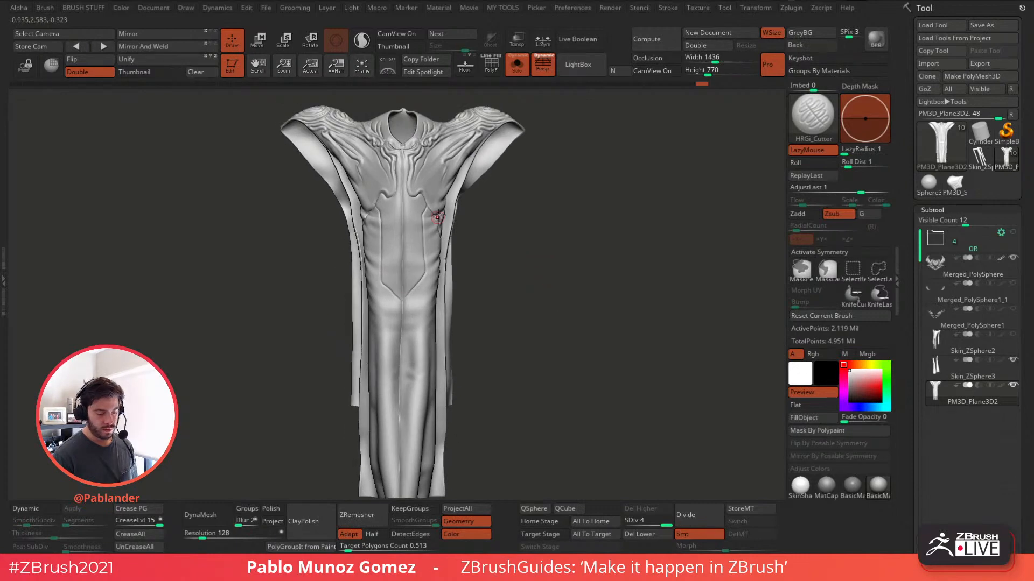
# - Carve an arched groove across the lower chest linking both curling grooves, and clean up the center seam around the crossing
pyautogui.moveTo(420, 201)
pyautogui.keyDown('ctrl'); pyautogui.mouseDown(button='right')
pyautogui.moveTo(441, 316)
pyautogui.moveTo(438, 228)
pyautogui.moveTo(446, 198)
pyautogui.moveTo(461, 191)
pyautogui.moveTo(383, 177)
pyautogui.moveTo(425, 215)
pyautogui.moveTo(445, 193)
pyautogui.moveTo(350, 227)
pyautogui.mouseUp(button='right'); pyautogui.keyUp('ctrl')
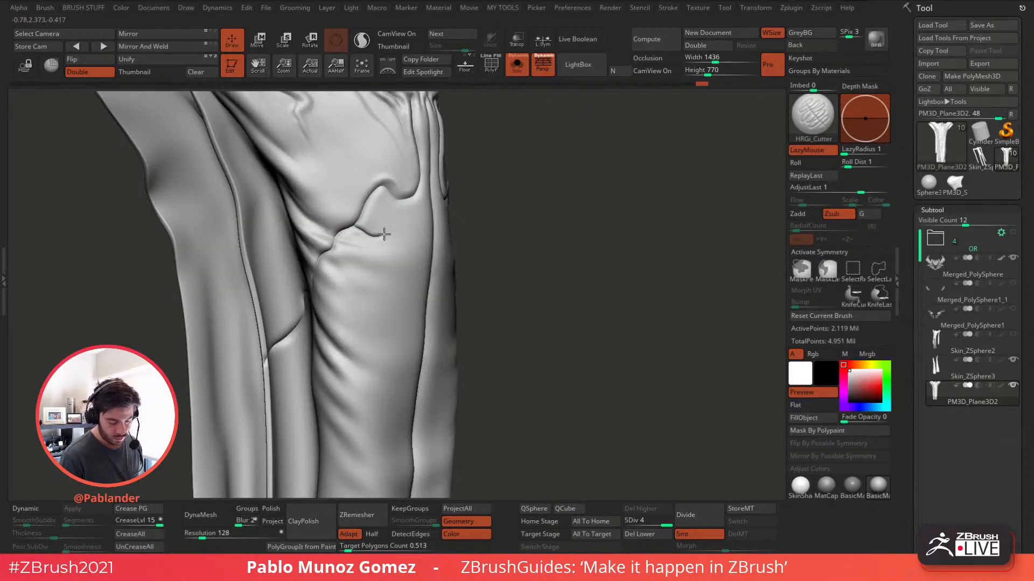
pyautogui.moveTo(432, 216)
pyautogui.mouseDown(button='right')
pyautogui.moveTo(452, 212)
pyautogui.moveTo(431, 212)
pyautogui.mouseUp(button='right')
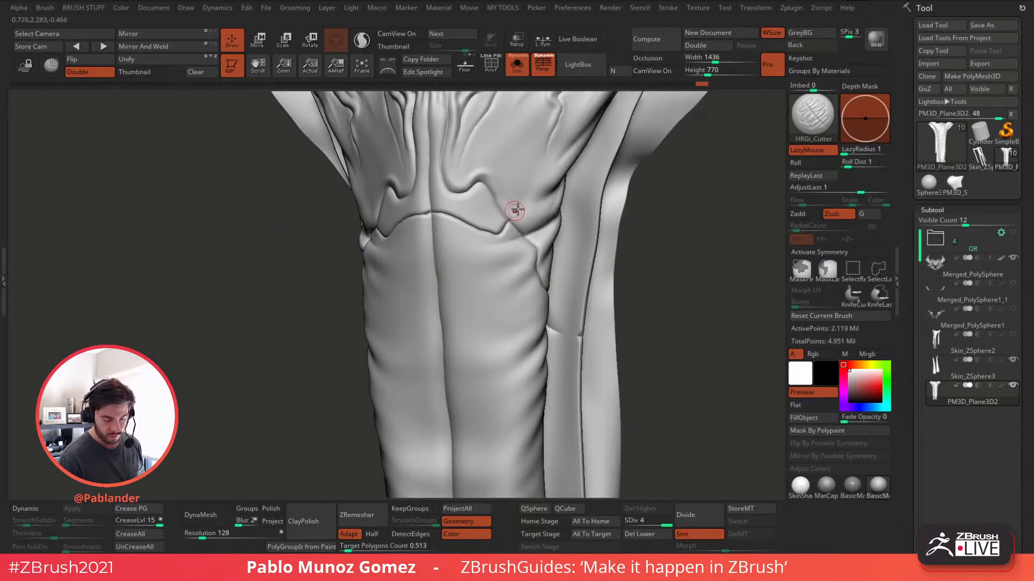
pyautogui.moveTo(515, 210); pyautogui.dragTo(602, 189, button='right')
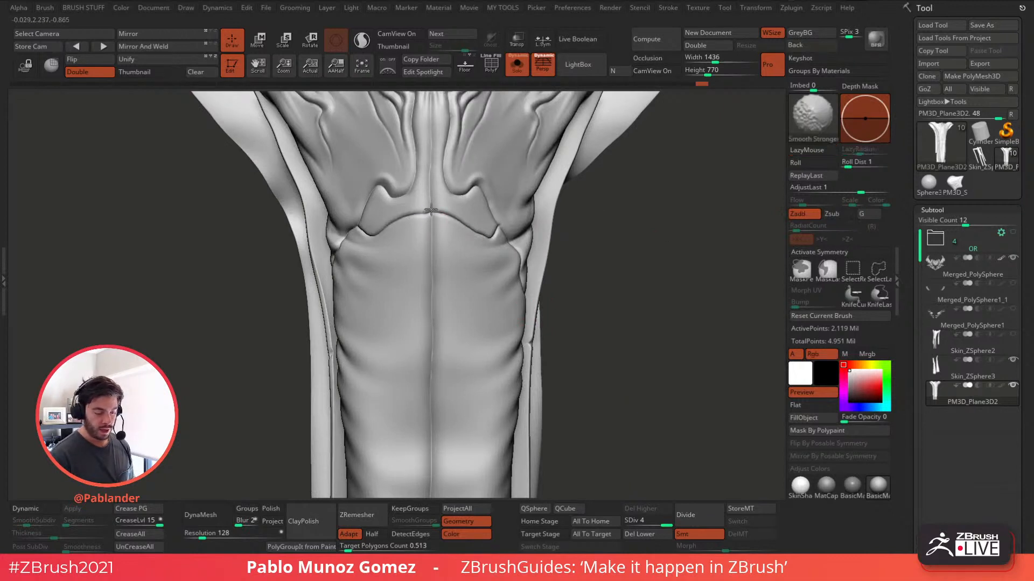
pyautogui.keyDown('alt'); pyautogui.moveTo(435, 150); pyautogui.dragTo(430, 185, button='right'); pyautogui.keyUp('alt')
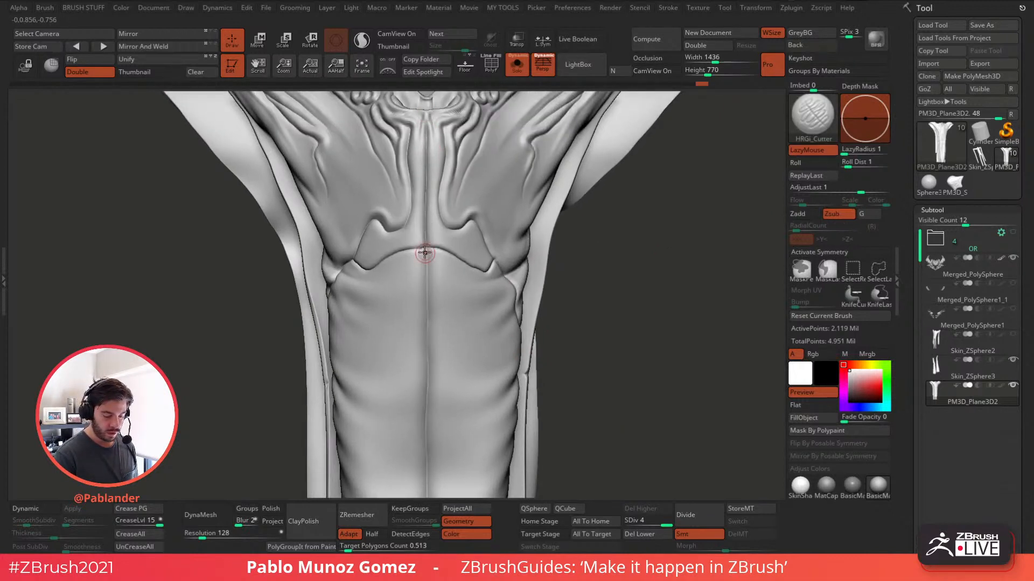
pyautogui.keyDown('alt'); pyautogui.moveTo(424, 253); pyautogui.dragTo(424, 154, button='right'); pyautogui.keyUp('alt')
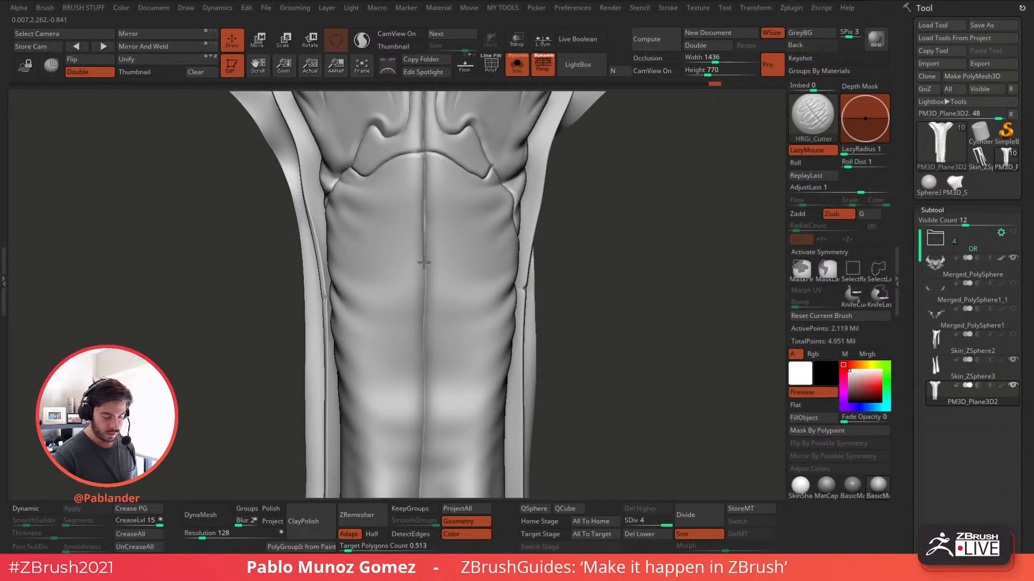
# - Turn off Solo and select the sleeves subtool, Skin_ZSphere3
pyautogui.keyDown('ctrl'); pyautogui.moveTo(496, 345); pyautogui.dragTo(551, 310, button='right'); pyautogui.keyUp('ctrl')
pyautogui.click(515, 74)
pyautogui.keyDown('alt'); pyautogui.click(503, 249); pyautogui.keyUp('alt')
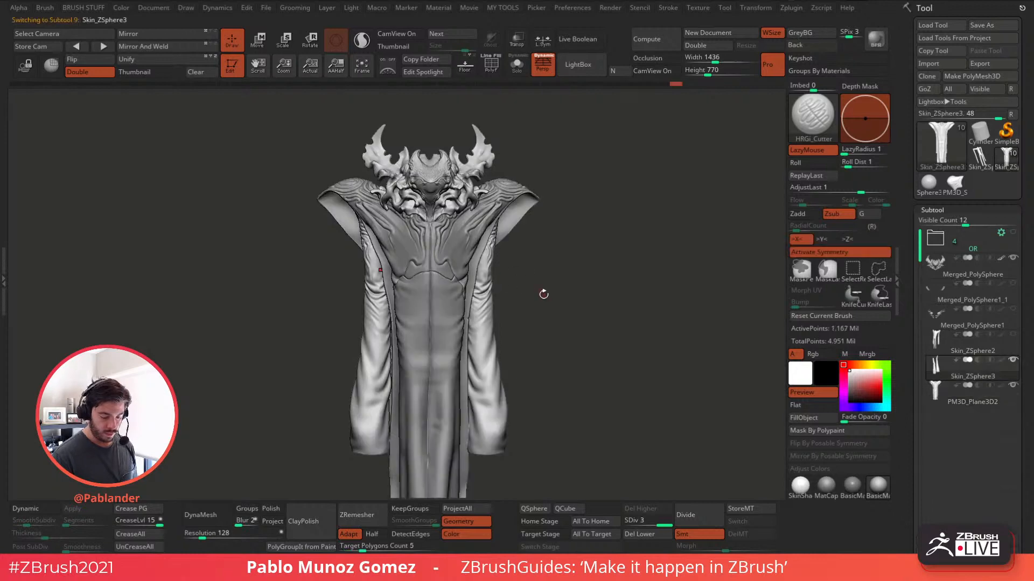
# - Carve a wavy seam groove down the length of the sleeve, from the gathered upper folds toward the cuff
pyautogui.keyDown('ctrl'); pyautogui.moveTo(586, 321); pyautogui.dragTo(588, 346, button='right'); pyautogui.keyUp('ctrl')
pyautogui.keyDown('alt'); pyautogui.moveTo(588, 347); pyautogui.dragTo(515, 248, button='right'); pyautogui.keyUp('alt')
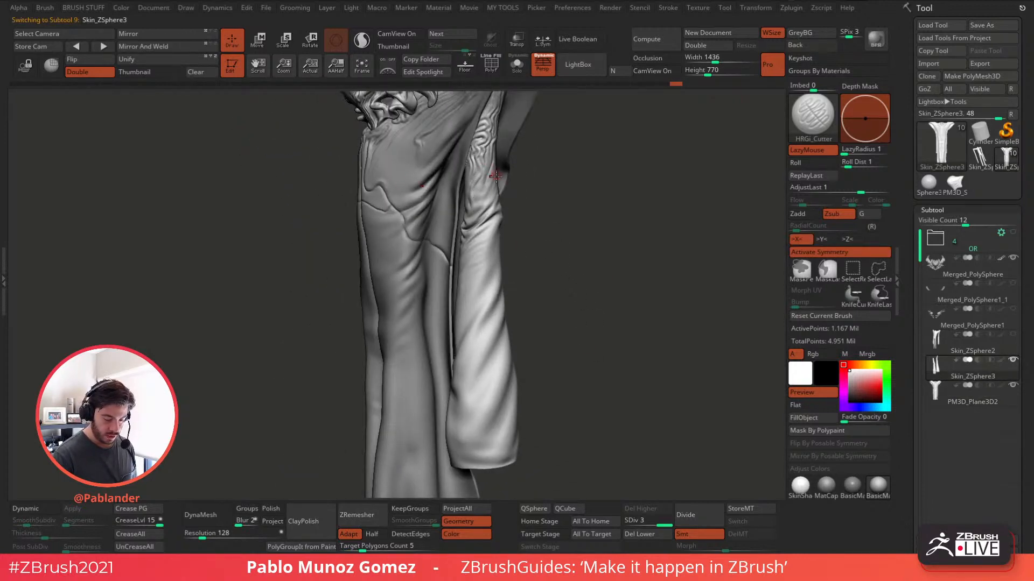
pyautogui.keyDown('ctrl'); pyautogui.moveTo(496, 177); pyautogui.dragTo(487, 212, button='right'); pyautogui.keyUp('ctrl')
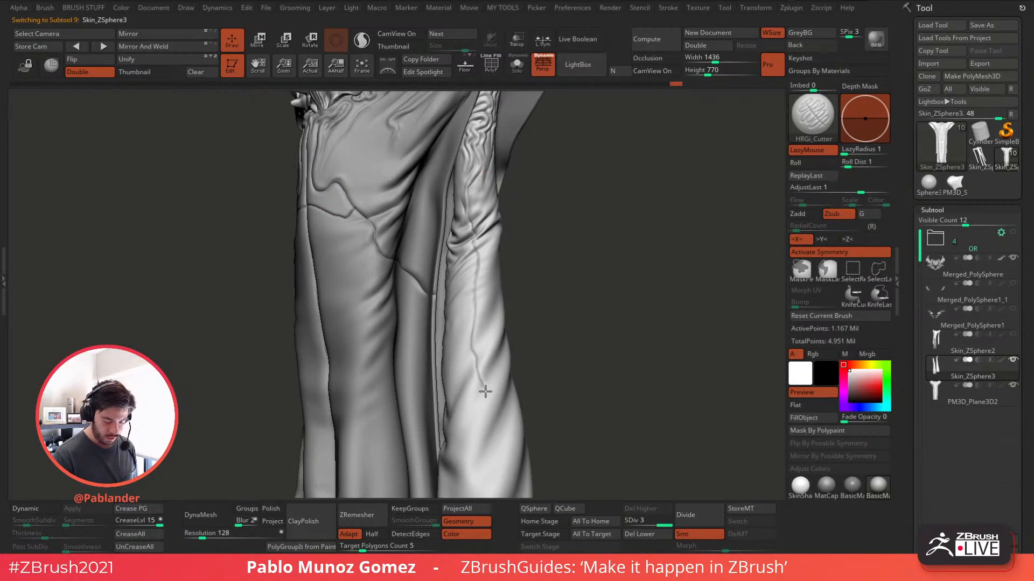
pyautogui.keyDown('alt'); pyautogui.moveTo(499, 444); pyautogui.dragTo(496, 346, button='right'); pyautogui.keyUp('alt')
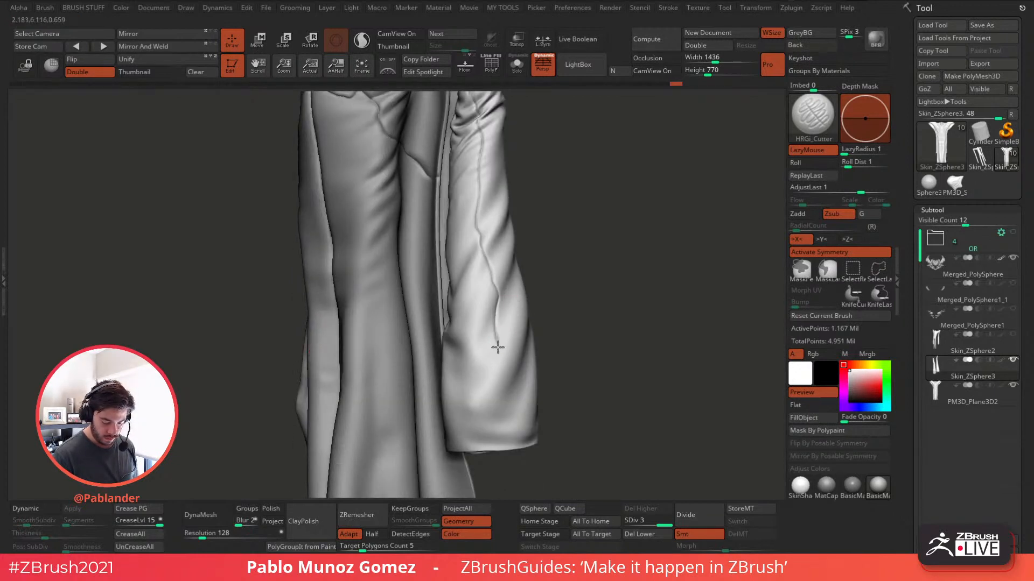
pyautogui.moveTo(565, 364); pyautogui.dragTo(551, 339, button='right')
pyautogui.keyDown('alt'); pyautogui.moveTo(489, 160); pyautogui.dragTo(570, 265, button='right'); pyautogui.keyUp('alt')
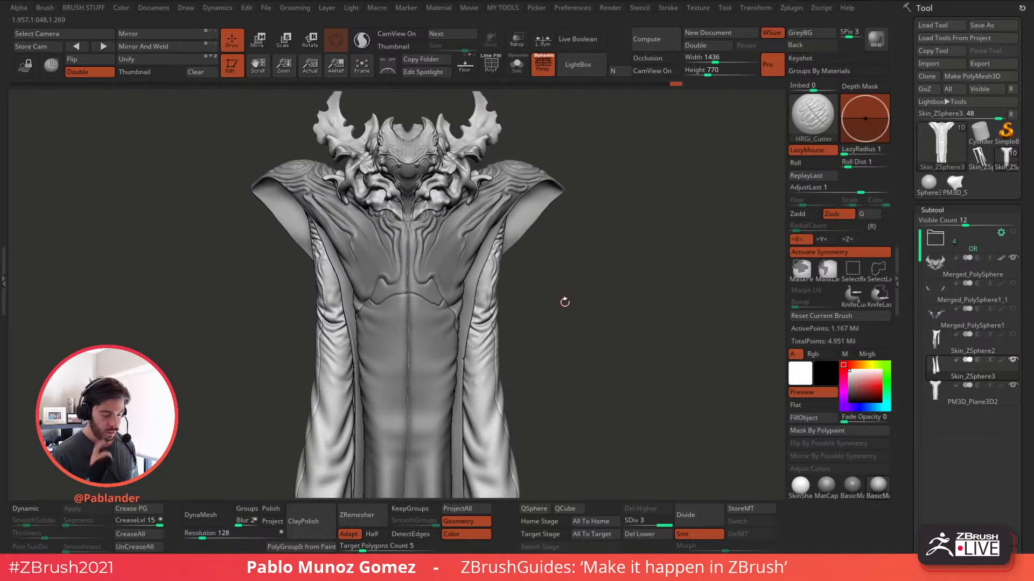
pyautogui.moveTo(578, 242)
pyautogui.mouseDown()
pyautogui.moveTo(604, 249)
pyautogui.moveTo(585, 245)
pyautogui.mouseUp()
pyautogui.moveTo(585, 246)
pyautogui.mouseDown(button='right')
pyautogui.moveTo(581, 232)
pyautogui.moveTo(581, 290)
pyautogui.mouseUp(button='right')
pyautogui.keyDown('alt'); pyautogui.click(521, 172); pyautogui.keyUp('alt')
pyautogui.moveTo(521, 173)
pyautogui.keyDown('alt'); pyautogui.mouseDown(button='right')
pyautogui.moveTo(466, 247)
pyautogui.moveTo(471, 217)
pyautogui.mouseUp(button='right'); pyautogui.keyUp('alt')
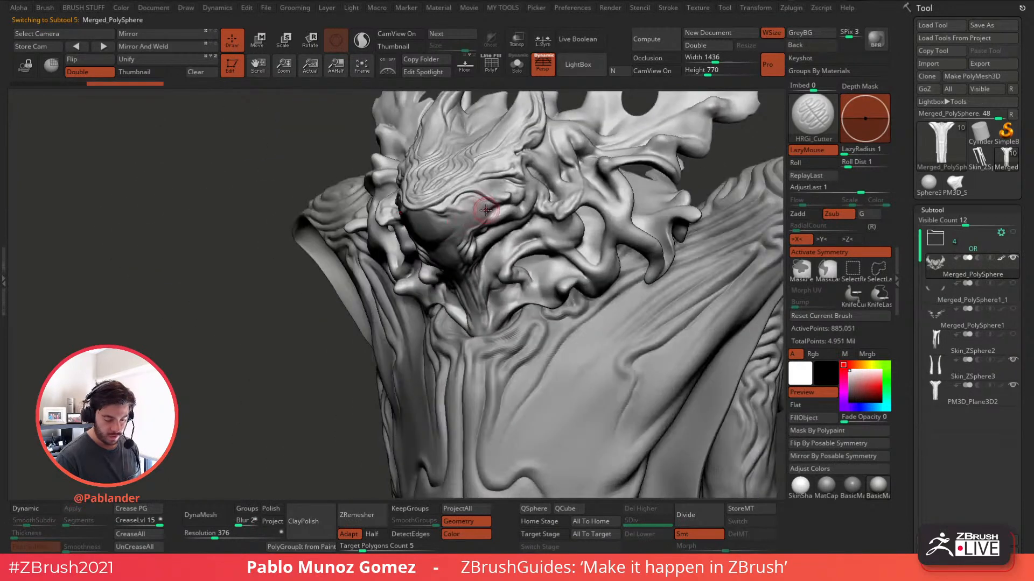
pyautogui.moveTo(553, 238)
pyautogui.keyDown('ctrl'); pyautogui.mouseDown(button='right')
pyautogui.moveTo(520, 169)
pyautogui.moveTo(616, 173)
pyautogui.moveTo(637, 286)
pyautogui.moveTo(600, 263)
pyautogui.moveTo(596, 281)
pyautogui.moveTo(561, 285)
pyautogui.moveTo(537, 304)
pyautogui.mouseUp(button='right'); pyautogui.keyUp('ctrl')
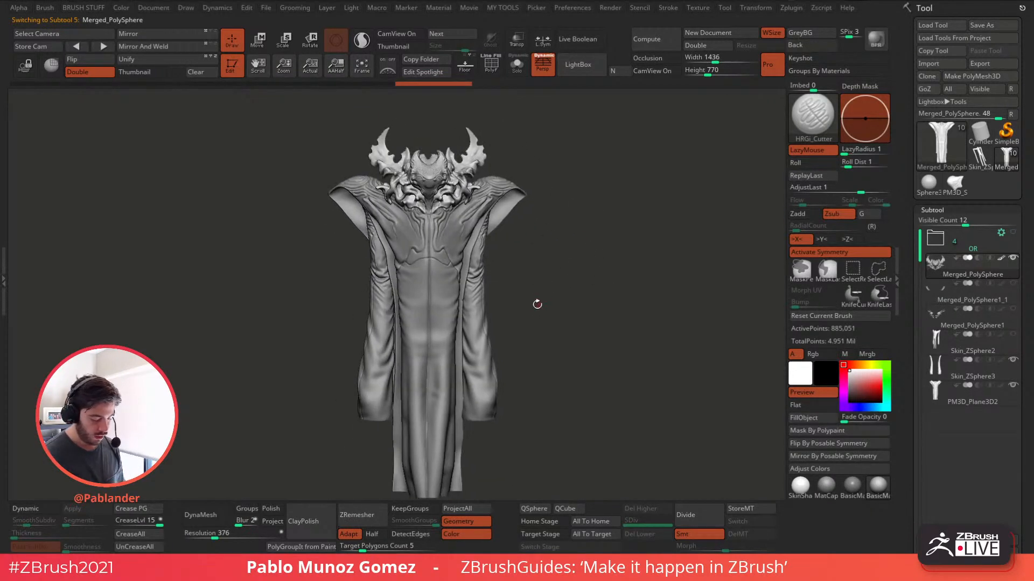
# - Switch to the Move brush and select the robe subtool, PM3D_Plane3D2
pyautogui.press('space')
pyautogui.press('space')
pyautogui.click(631, 298)
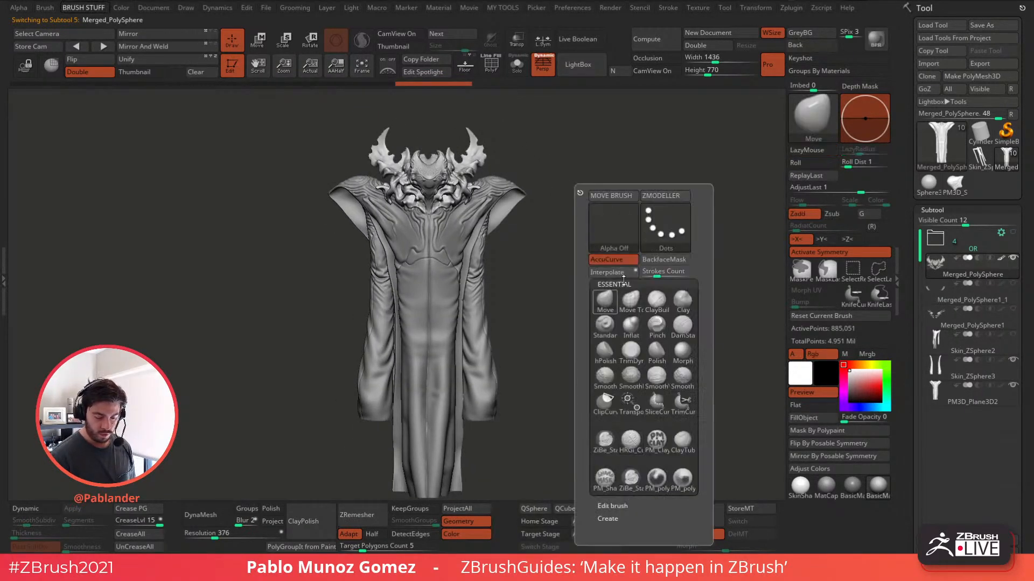
pyautogui.moveTo(599, 185); pyautogui.dragTo(604, 206, button='right')
pyautogui.press('space')
pyautogui.moveTo(604, 206); pyautogui.dragTo(648, 205)
pyautogui.keyDown('alt'); pyautogui.moveTo(565, 292); pyautogui.dragTo(561, 266, button='right'); pyautogui.keyUp('alt')
pyautogui.keyDown('alt'); pyautogui.click(448, 301); pyautogui.keyUp('alt')
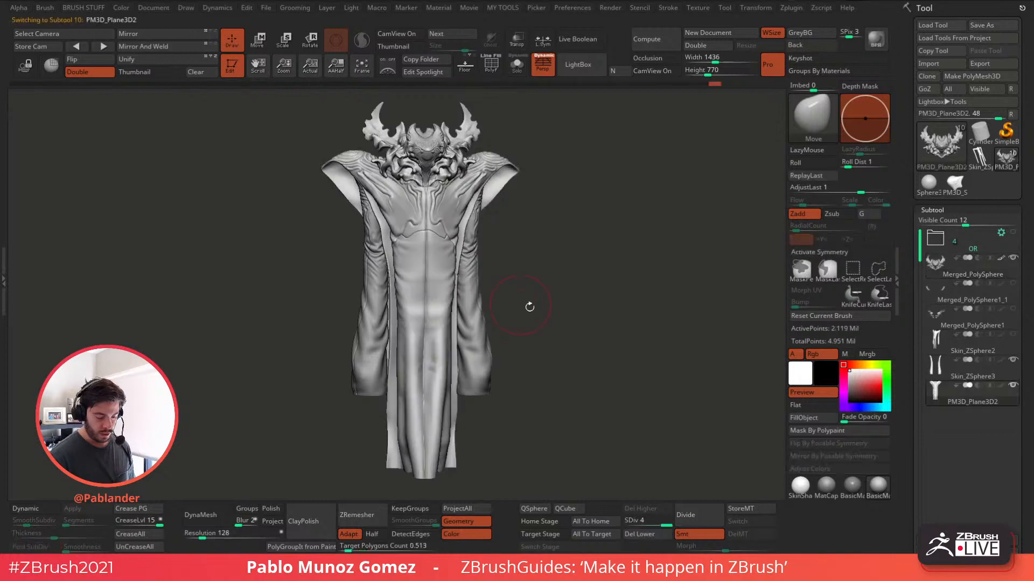
# - Lower the robe to subdivision level 1, activate X symmetry, and adjust the edge of the lower side panel
pyautogui.hotkey('shift', 'd')
pyautogui.press('space')
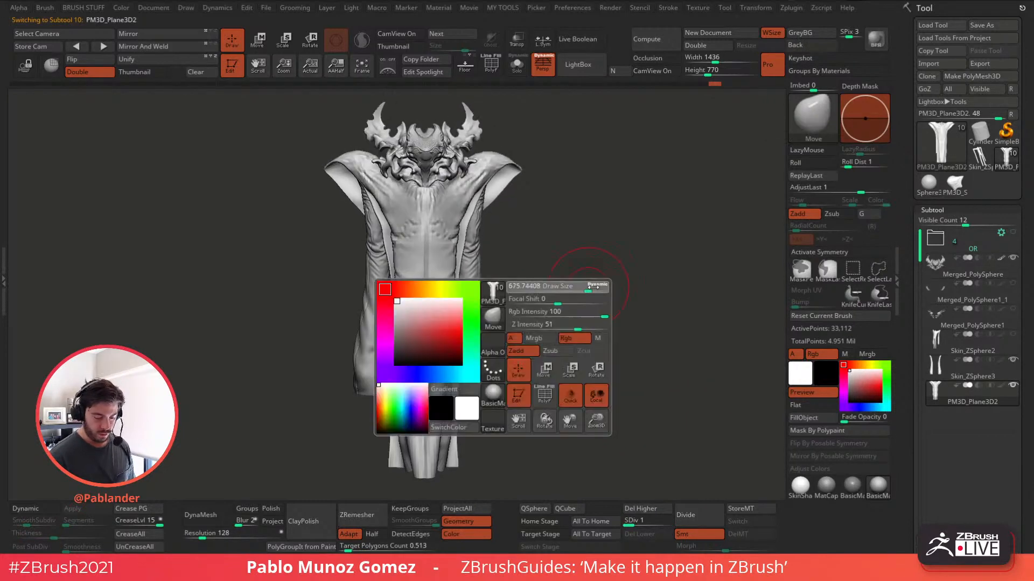
pyautogui.click(800, 255)
pyautogui.moveTo(457, 303); pyautogui.dragTo(455, 374)
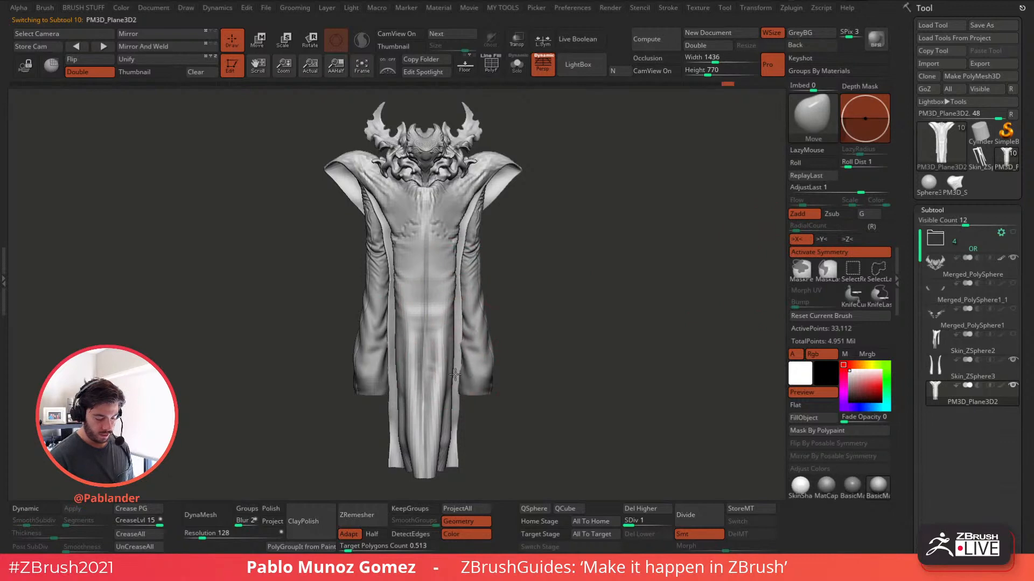
pyautogui.moveTo(453, 366); pyautogui.dragTo(479, 351, button='right')
pyautogui.rightClick(448, 408)
pyautogui.rightClick(491, 369)
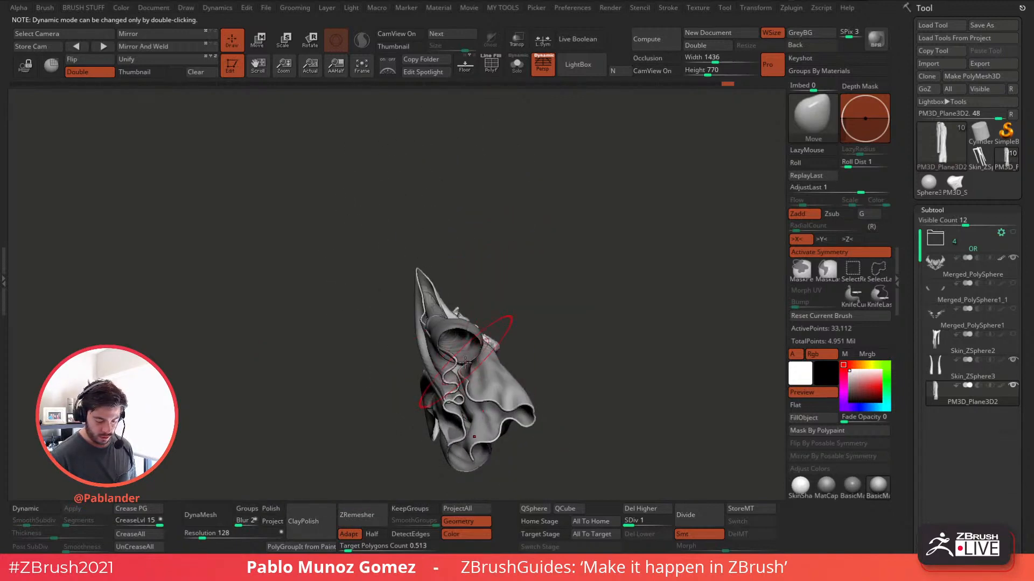
# - Switch to the Move Topological brush and reshape the robe's side panel folds next to the sleeve
pyautogui.press('space')
pyautogui.click(536, 329)
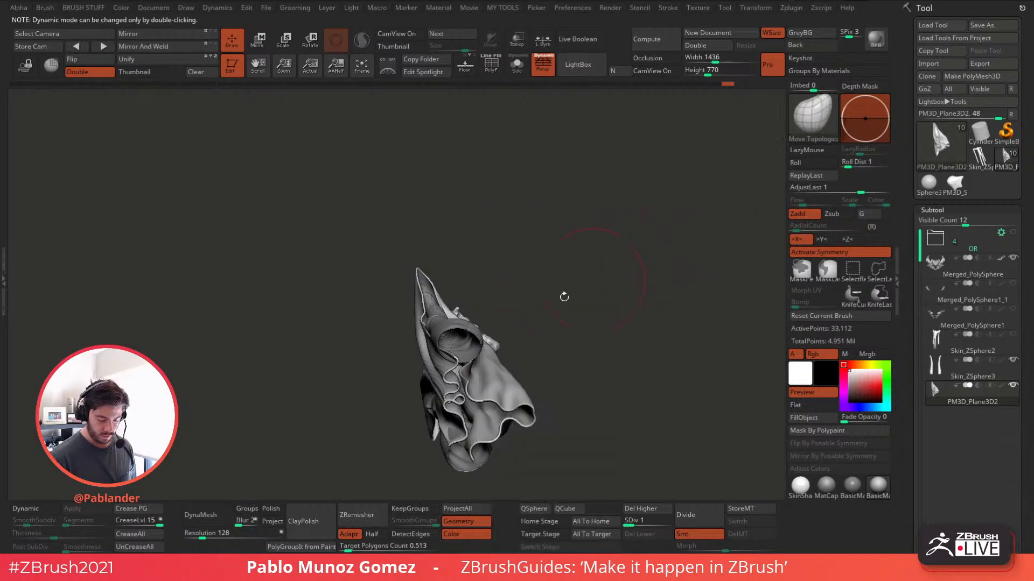
pyautogui.moveTo(470, 365); pyautogui.dragTo(488, 360)
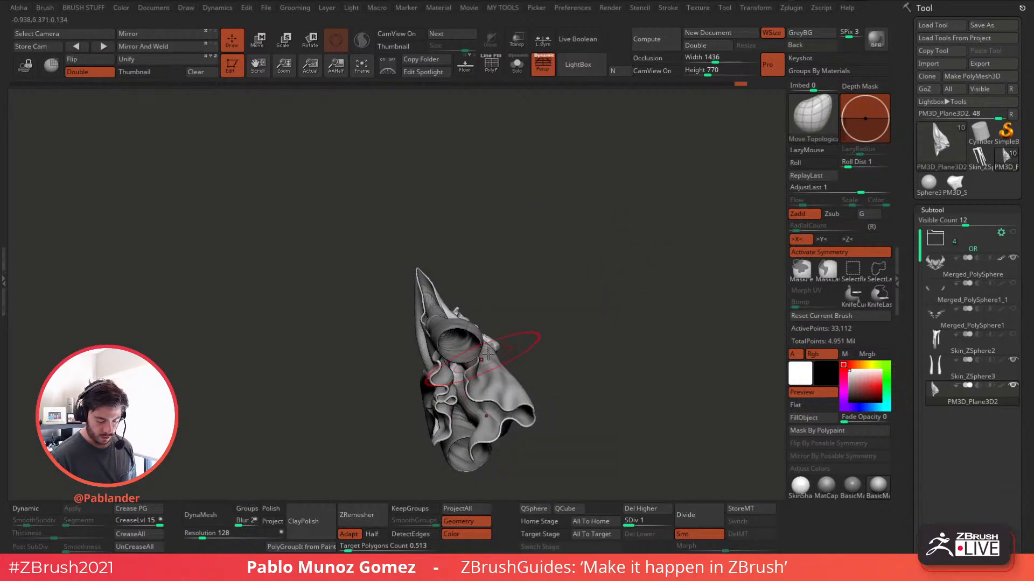
pyautogui.moveTo(519, 344); pyautogui.dragTo(503, 370, button='right')
pyautogui.moveTo(543, 317)
pyautogui.mouseDown(button='right')
pyautogui.moveTo(558, 307)
pyautogui.moveTo(545, 308)
pyautogui.mouseUp(button='right')
pyautogui.moveTo(545, 307); pyautogui.dragTo(553, 303)
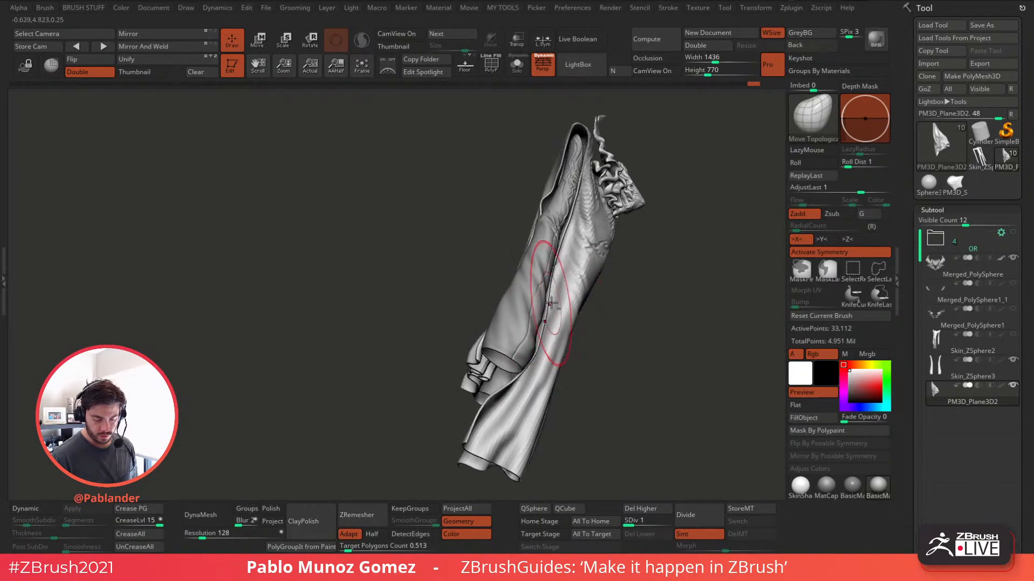
pyautogui.moveTo(554, 303)
pyautogui.keyDown('shift'); pyautogui.mouseDown(button='right')
pyautogui.moveTo(597, 290)
pyautogui.moveTo(582, 275)
pyautogui.moveTo(652, 295)
pyautogui.moveTo(495, 311)
pyautogui.mouseUp(button='right'); pyautogui.keyUp('shift')
# - Pull the lower corners of the robe's side panels outward and down to flare the hem
pyautogui.moveTo(478, 353); pyautogui.dragTo(493, 447)
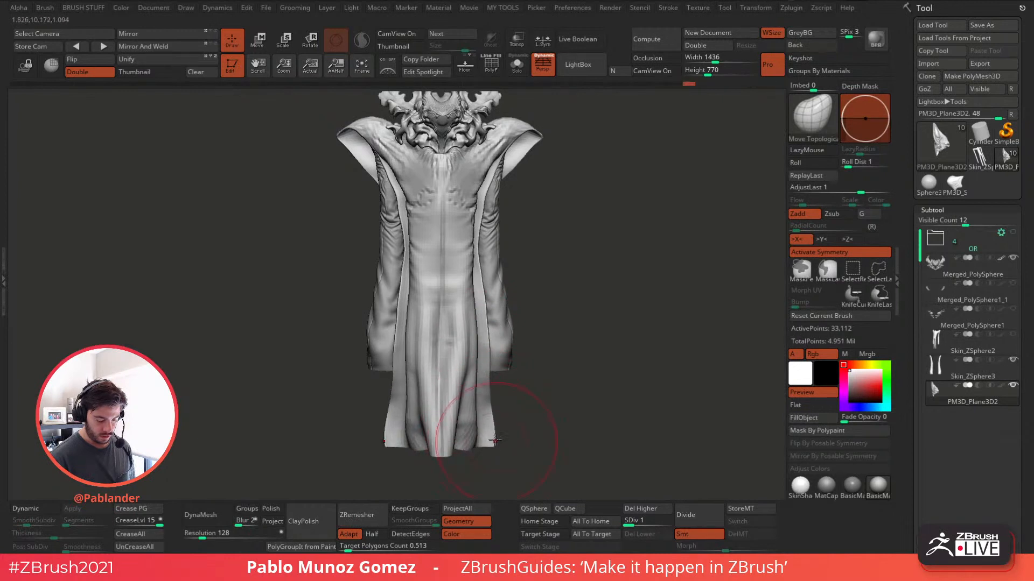
pyautogui.moveTo(487, 397); pyautogui.dragTo(491, 437)
pyautogui.moveTo(485, 415); pyautogui.dragTo(489, 413)
pyautogui.keyDown('alt'); pyautogui.moveTo(581, 269); pyautogui.dragTo(568, 291); pyautogui.keyUp('alt')
# - Return the robe to subdivision level 4 and quick-save the project
pyautogui.click(660, 523)
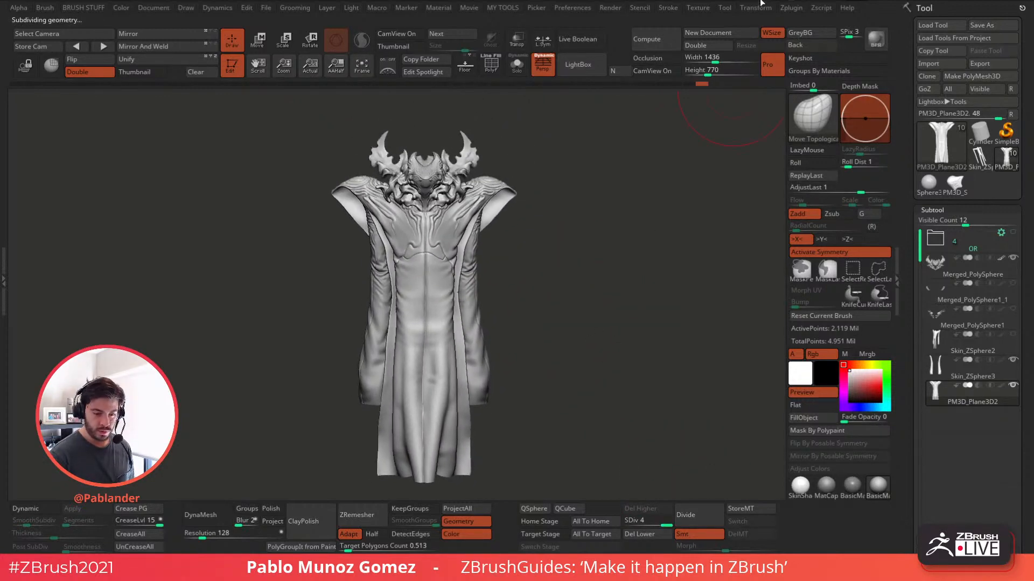
pyautogui.hotkey('ctrl', 's')
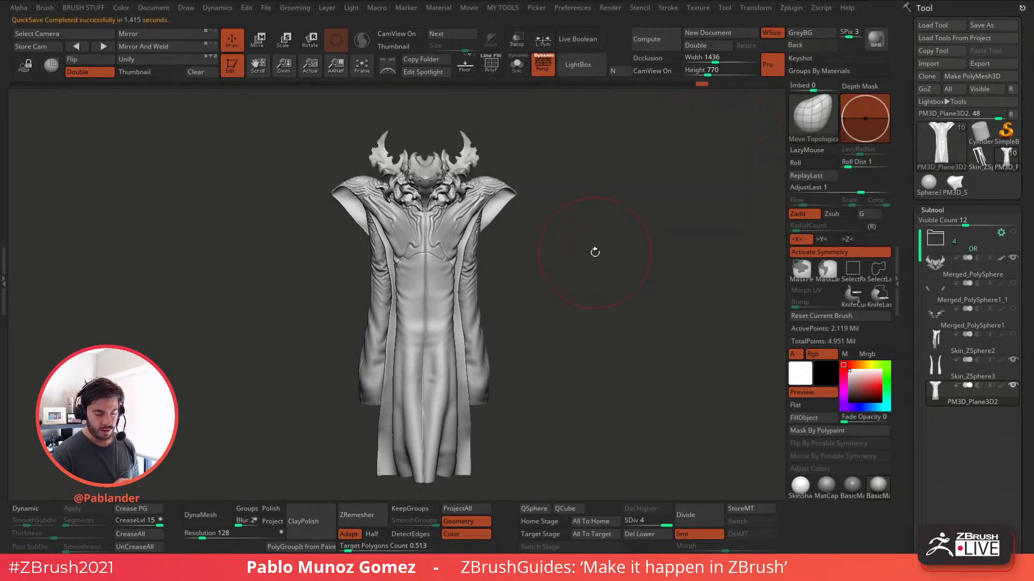
pyautogui.click(810, 116)
pyautogui.press('m')
pyautogui.press('t')
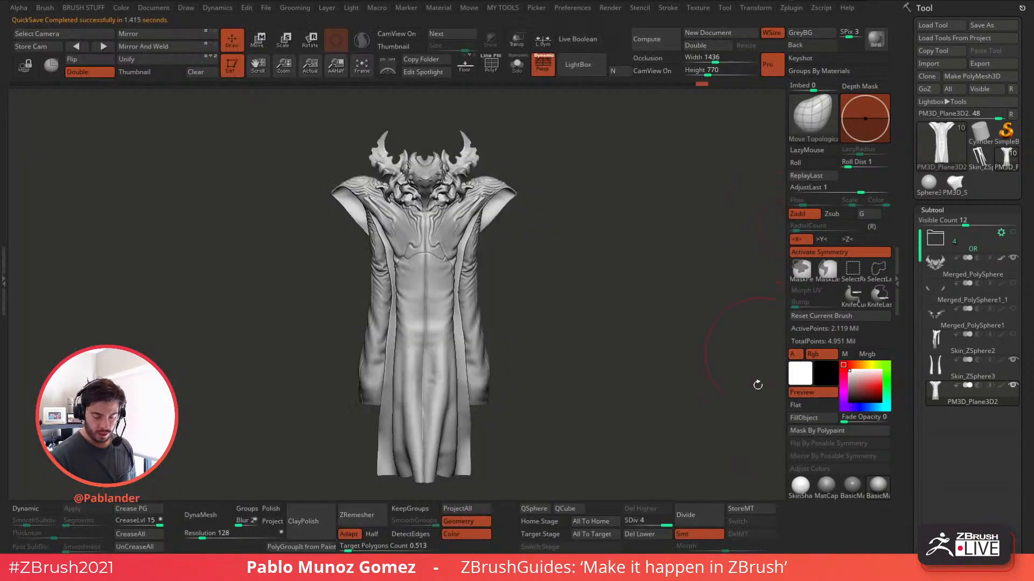
# - Load the CFA_Creature insert brush containing arms from the LightBox brush folder
pyautogui.click(598, 64)
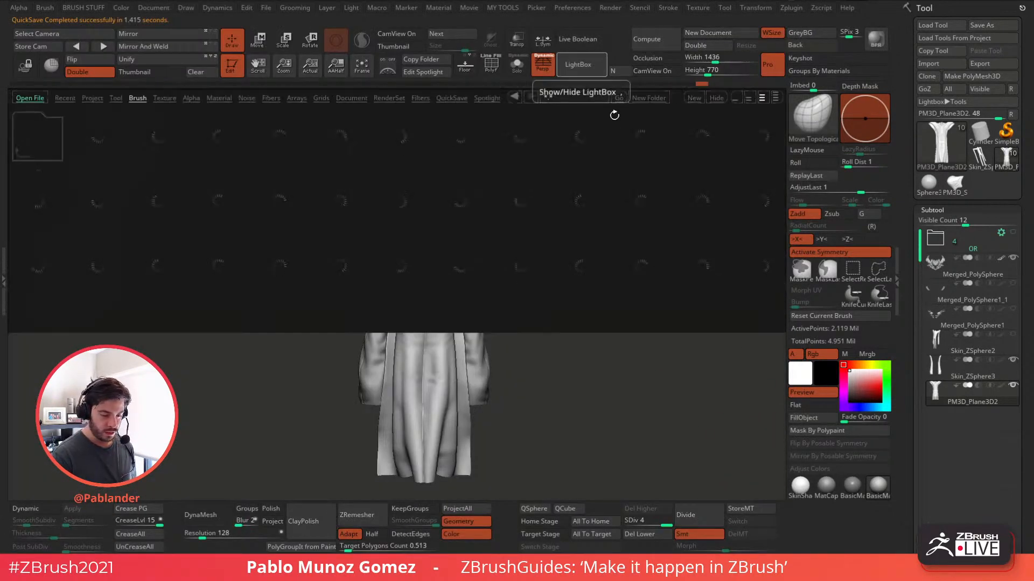
pyautogui.click(49, 127)
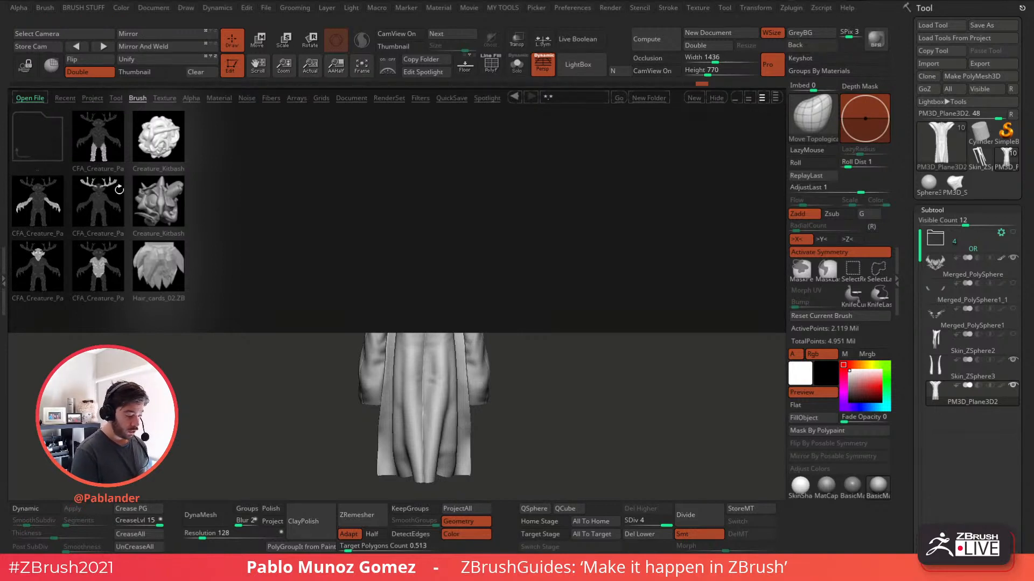
pyautogui.doubleClick(54, 214)
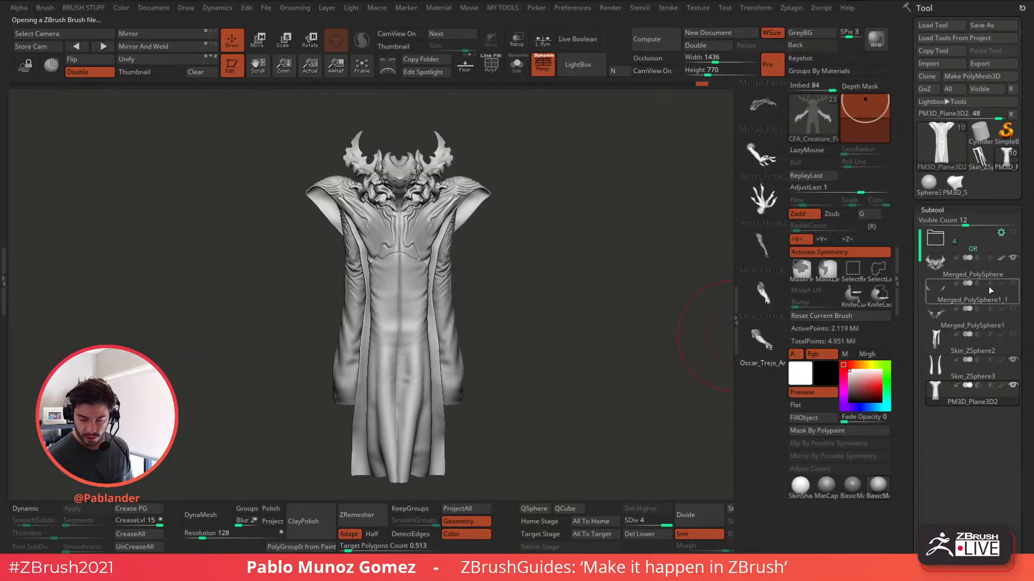
# - Append a cube as a new subtool and select it
pyautogui.scroll(-3, 1012, 387)
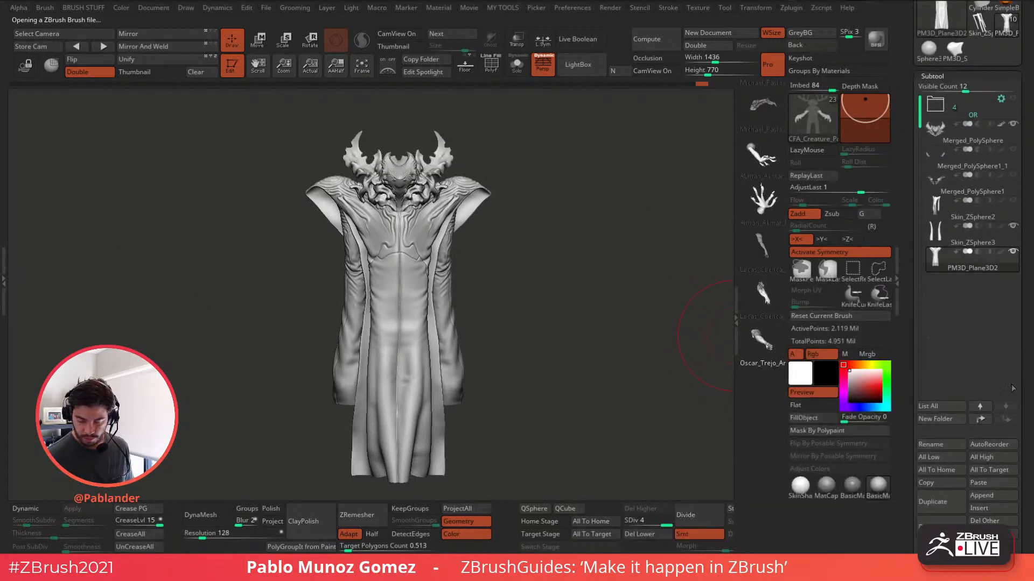
pyautogui.click(994, 482)
pyautogui.click(563, 366)
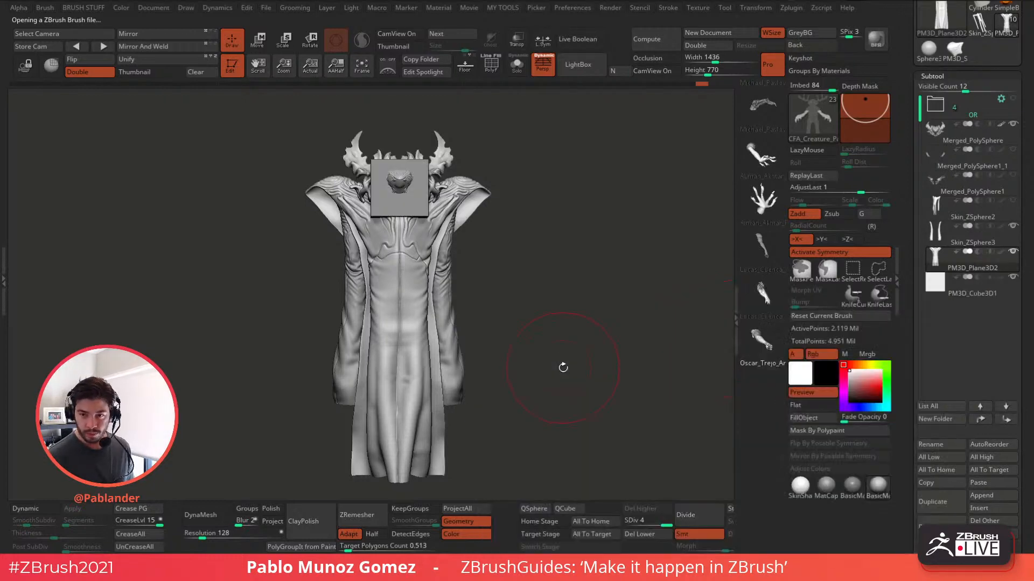
pyautogui.click(959, 293)
# - Choose the full arm with a hand from the insert brush and insert it over the lower sleeve
pyautogui.moveTo(762, 168); pyautogui.dragTo(767, 230)
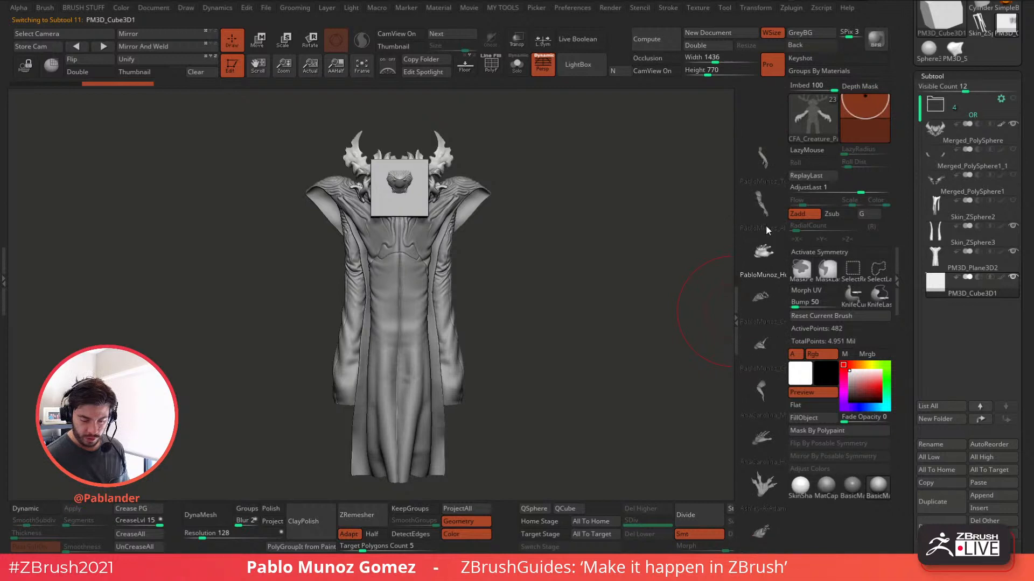
pyautogui.click(767, 168)
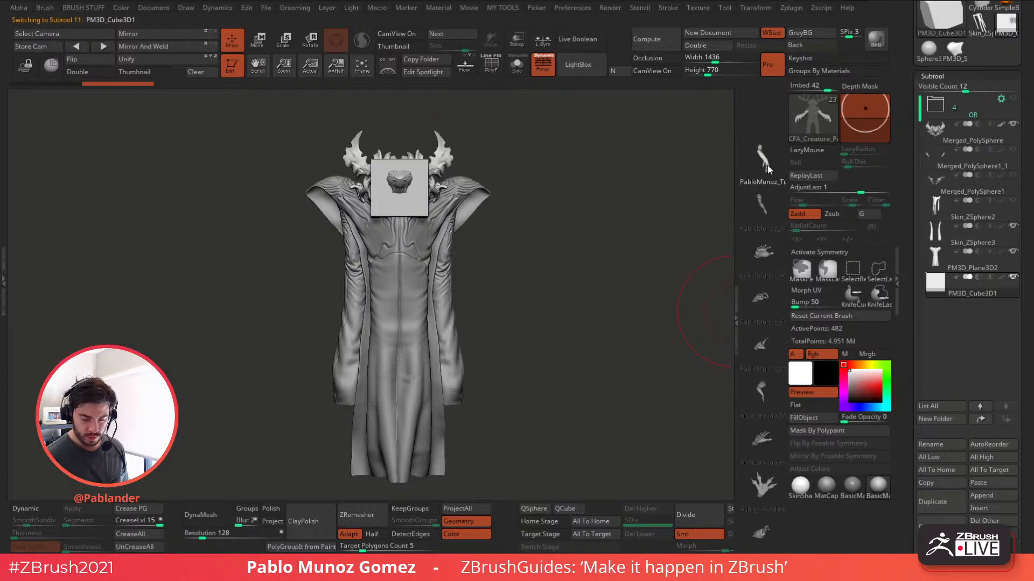
pyautogui.keyDown('alt'); pyautogui.moveTo(481, 331); pyautogui.dragTo(499, 260); pyautogui.keyUp('alt')
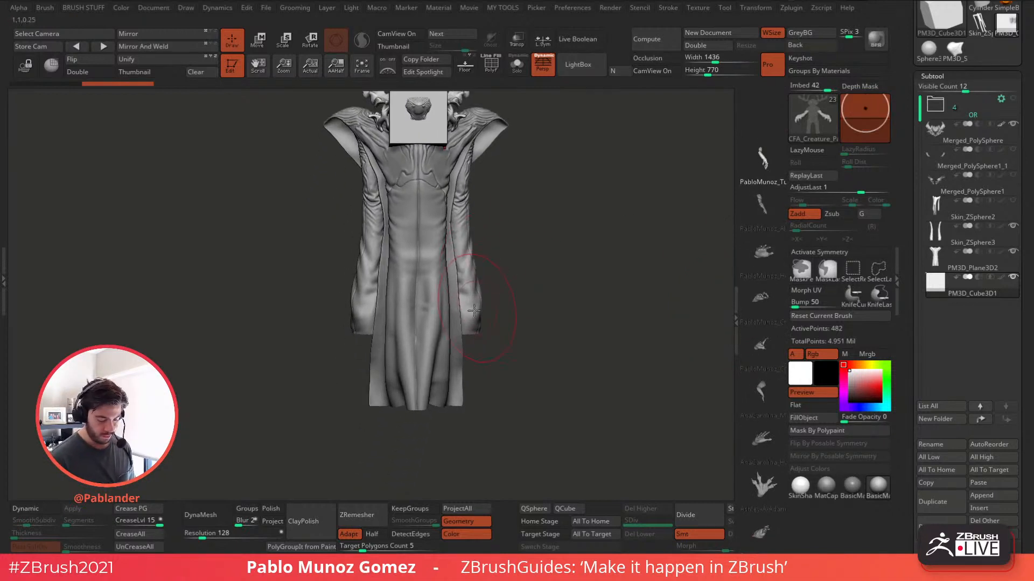
pyautogui.moveTo(470, 309); pyautogui.dragTo(475, 417)
# - Split the unmasked points to separate the inserted arm from the cube into its own subtool
pyautogui.click(258, 42)
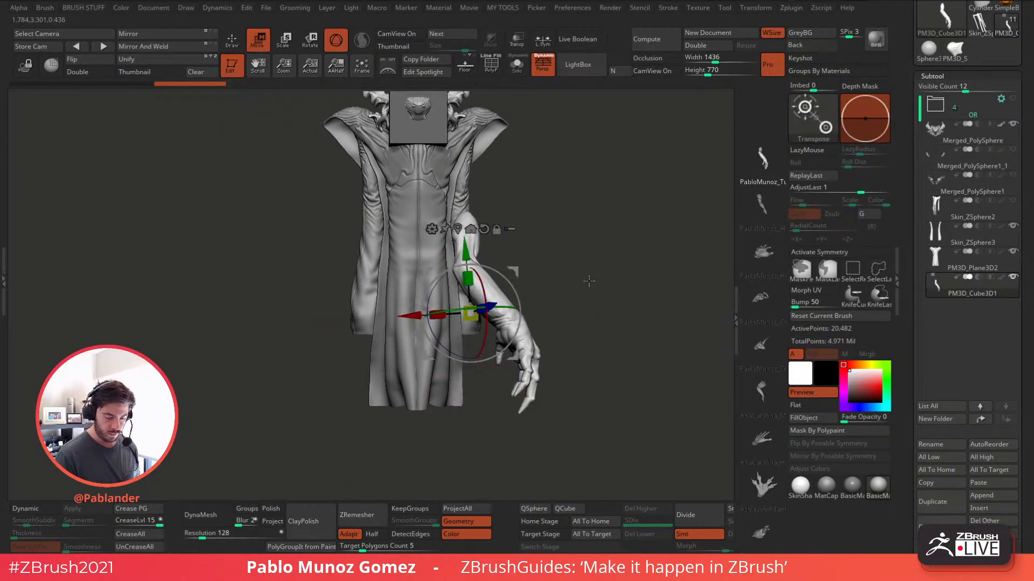
pyautogui.press('space')
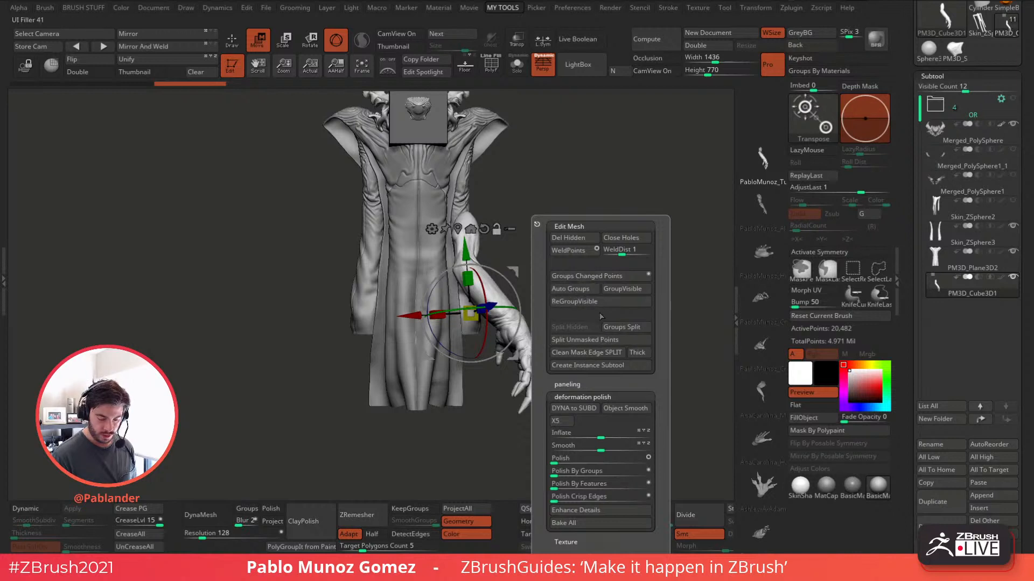
pyautogui.click(598, 340)
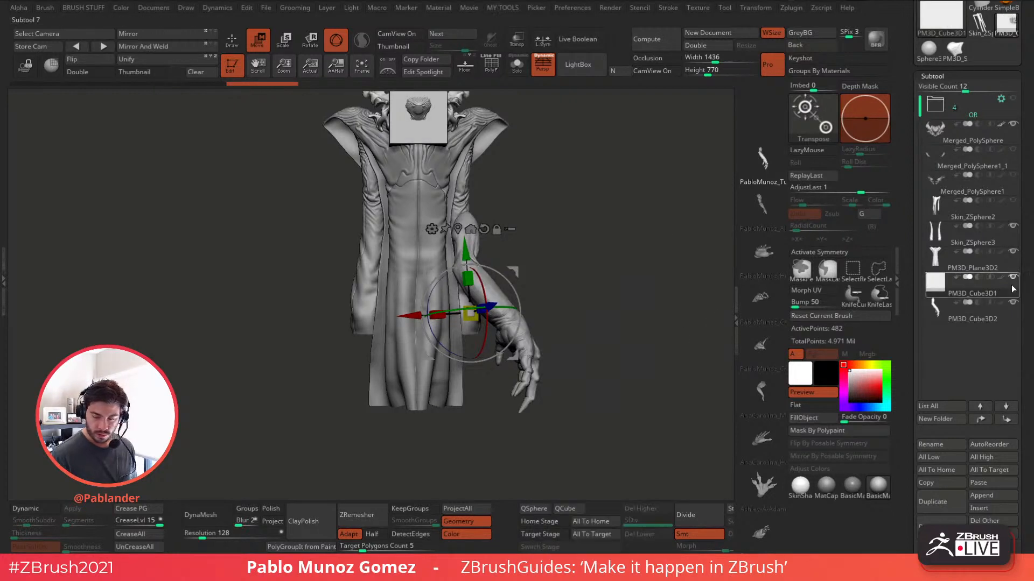
# - Hide the cube, select the arm subtool PM3D_Cube3D2, and move the arm clear of the robe to the opposite side
pyautogui.click(998, 313)
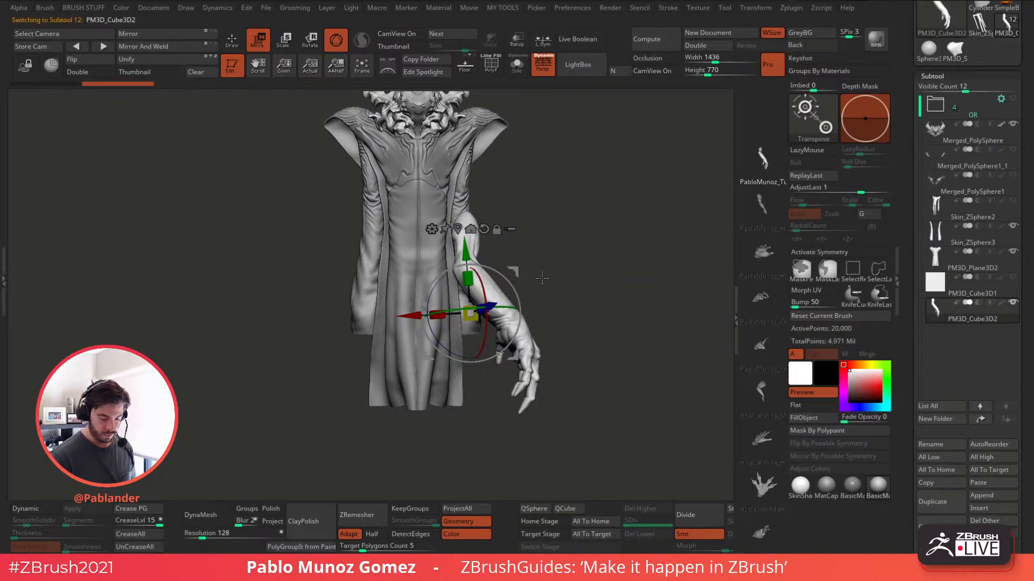
pyautogui.moveTo(514, 269); pyautogui.dragTo(307, 265)
pyautogui.press('q')
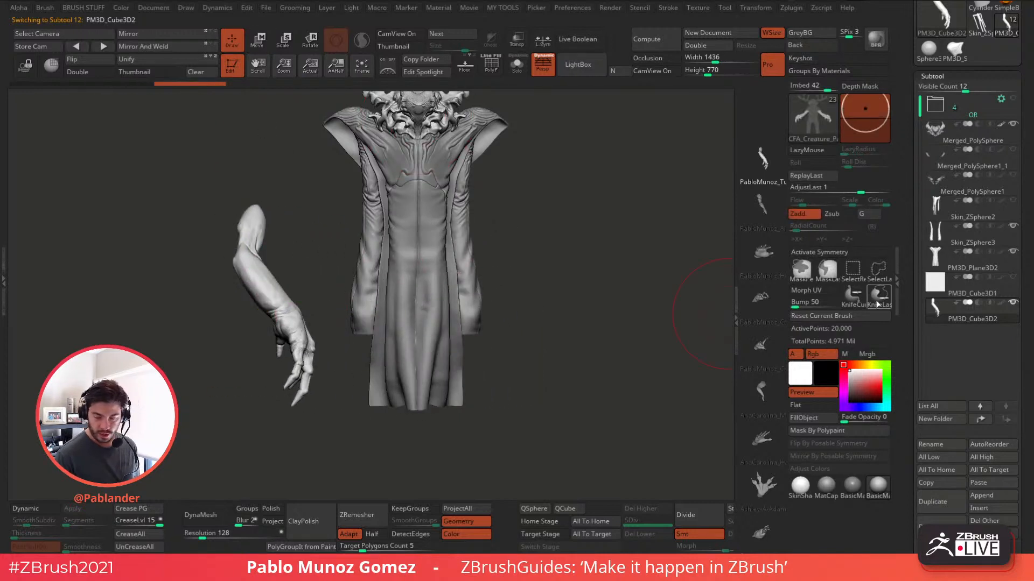
# - Hide the upper arm and most of the forearm, leaving only the hand and wrist visible
pyautogui.moveTo(592, 250); pyautogui.dragTo(581, 268)
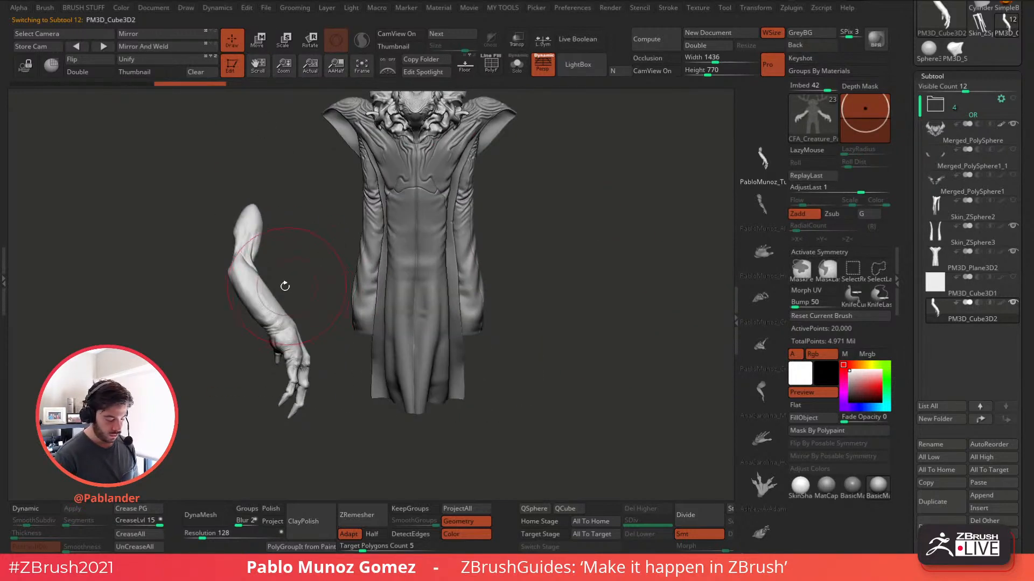
pyautogui.moveTo(284, 317)
pyautogui.keyDown('ctrl'); pyautogui.keyDown('shift'); pyautogui.mouseDown()
pyautogui.moveTo(316, 200)
pyautogui.moveTo(333, 275)
pyautogui.mouseUp(); pyautogui.keyUp('shift'); pyautogui.keyUp('ctrl')
pyautogui.keyDown('ctrl'); pyautogui.keyDown('shift'); pyautogui.click(322, 297); pyautogui.keyUp('shift'); pyautogui.keyUp('ctrl')
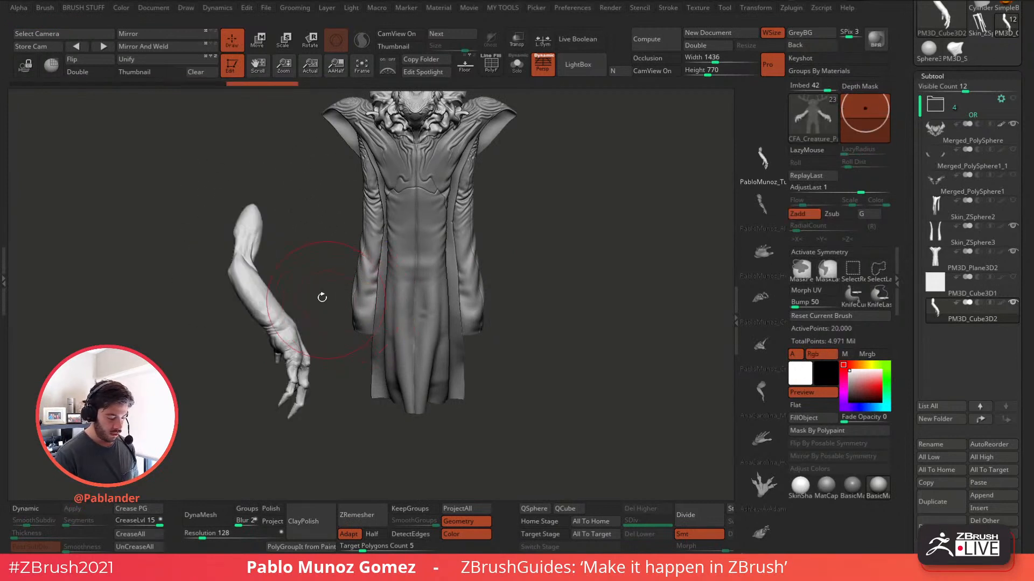
pyautogui.moveTo(230, 329)
pyautogui.keyDown('ctrl'); pyautogui.keyDown('alt'); pyautogui.keyDown('shift'); pyautogui.mouseDown()
pyautogui.moveTo(134, 200)
pyautogui.moveTo(133, 231)
pyautogui.mouseUp(); pyautogui.keyUp('shift'); pyautogui.keyUp('alt'); pyautogui.keyUp('ctrl')
pyautogui.click(261, 47)
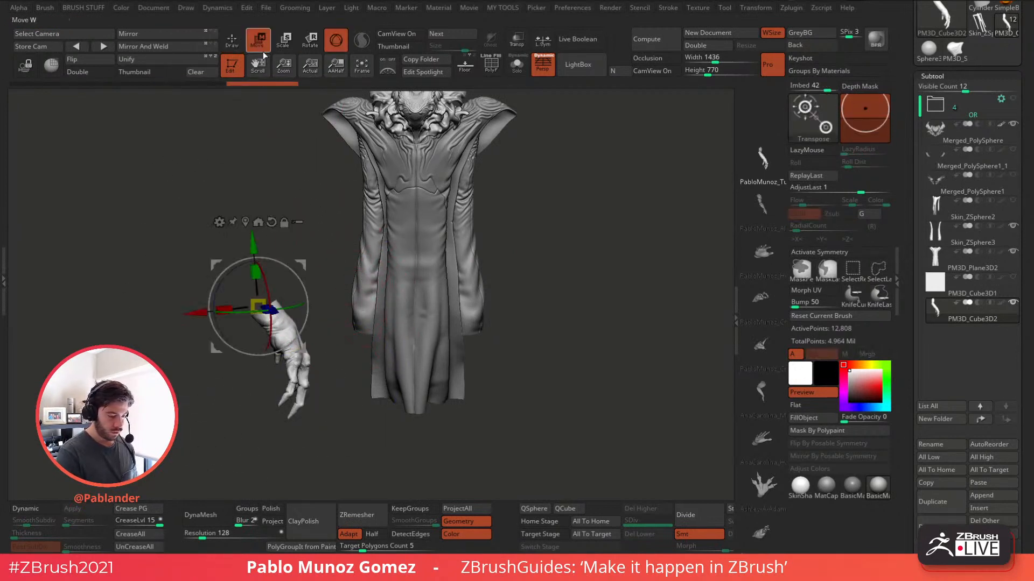
pyautogui.press('q')
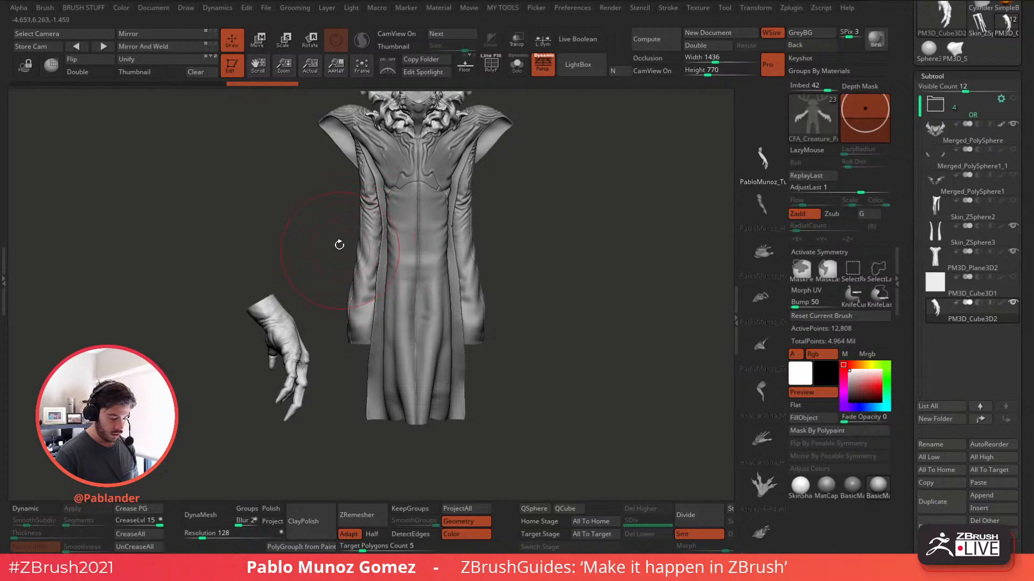
# - Scale down and turn the hand so the fingers point downward, and move it over to the lower end of the sleeve
pyautogui.press('w')
pyautogui.moveTo(311, 215); pyautogui.dragTo(409, 226)
pyautogui.keyDown('alt'); pyautogui.moveTo(462, 269); pyautogui.dragTo(438, 270); pyautogui.keyUp('alt')
pyautogui.moveTo(513, 263); pyautogui.dragTo(469, 272)
pyautogui.moveTo(506, 227); pyautogui.dragTo(440, 291)
pyautogui.moveTo(537, 269); pyautogui.dragTo(491, 292)
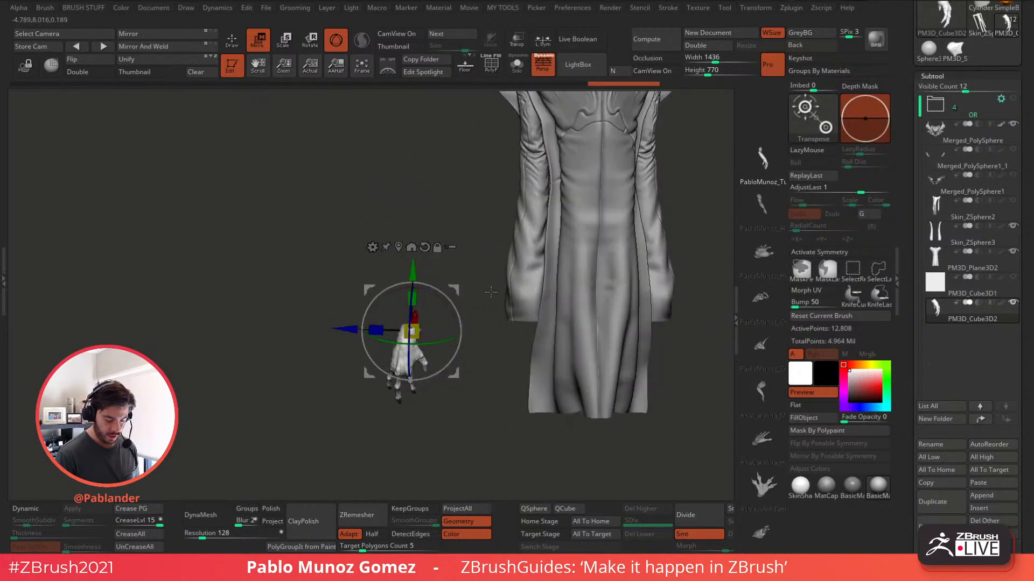
pyautogui.moveTo(415, 345); pyautogui.dragTo(503, 338)
pyautogui.moveTo(700, 302); pyautogui.dragTo(582, 274)
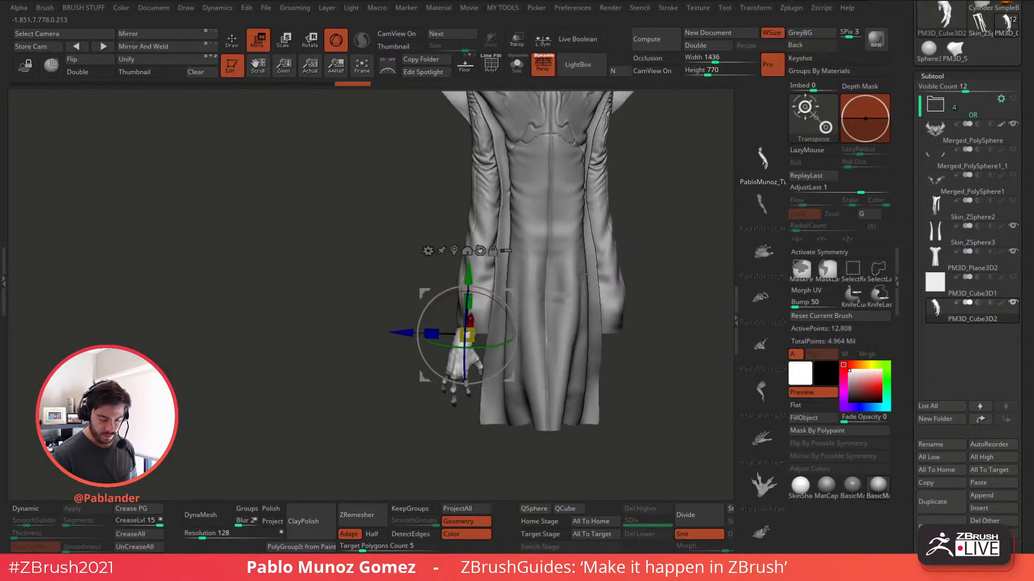
# - Seat the wrist inside the sleeve opening, and mirror and weld the hand to the opposite sleeve
pyautogui.keyDown('alt'); pyautogui.moveTo(582, 273); pyautogui.dragTo(448, 294, button='right'); pyautogui.keyUp('alt')
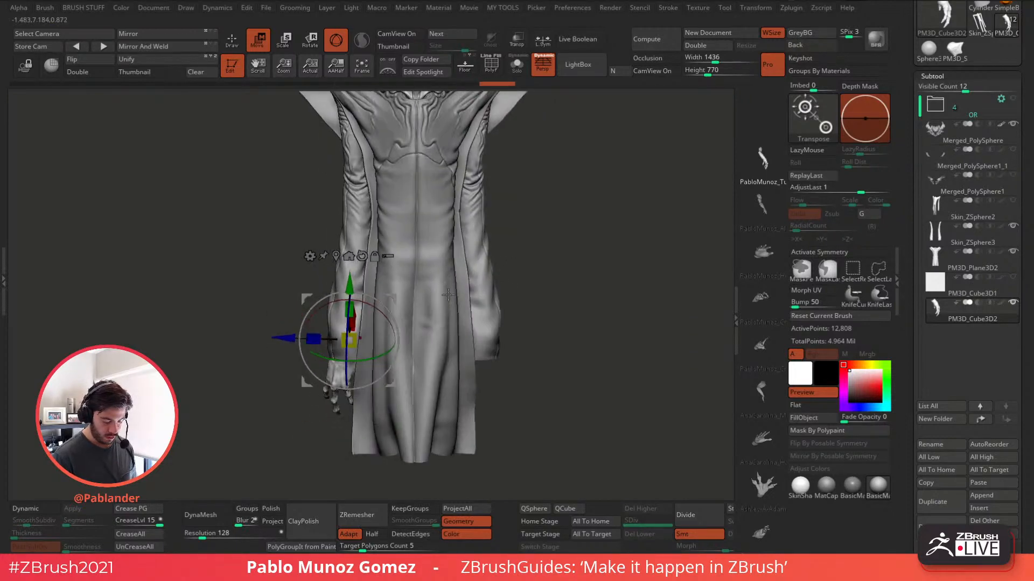
pyautogui.moveTo(392, 329); pyautogui.dragTo(386, 317)
pyautogui.moveTo(383, 315); pyautogui.dragTo(510, 294, button='right')
pyautogui.moveTo(353, 338); pyautogui.dragTo(392, 283)
pyautogui.moveTo(450, 272); pyautogui.dragTo(444, 240, button='right')
pyautogui.click(239, 47)
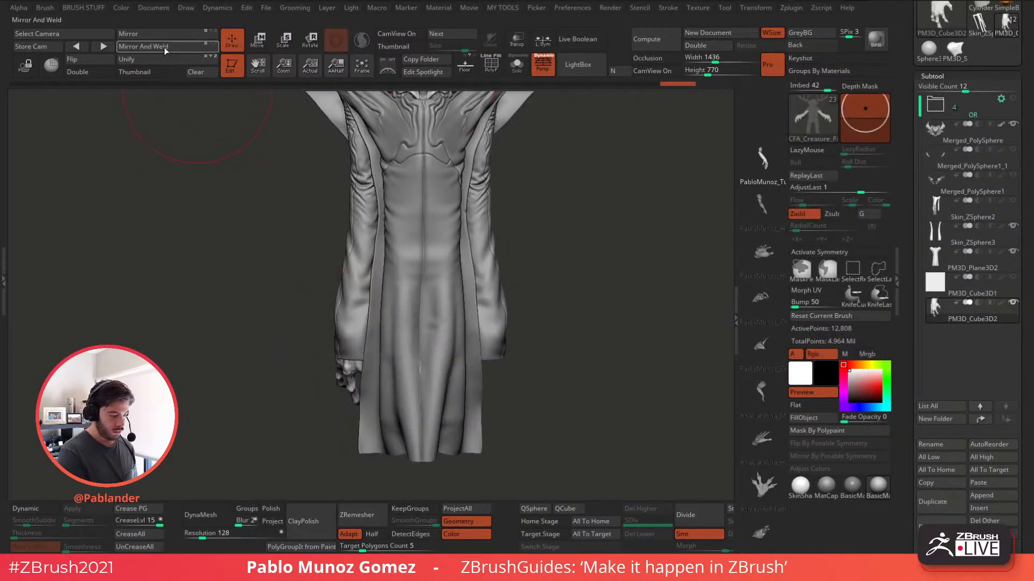
pyautogui.click(166, 47)
# - Select the sleeves subtool Skin_ZSphere3 and reshape the lower sleeves and cuffs around the hands with the Move brush
pyautogui.keyDown('alt'); pyautogui.click(490, 307); pyautogui.keyUp('alt')
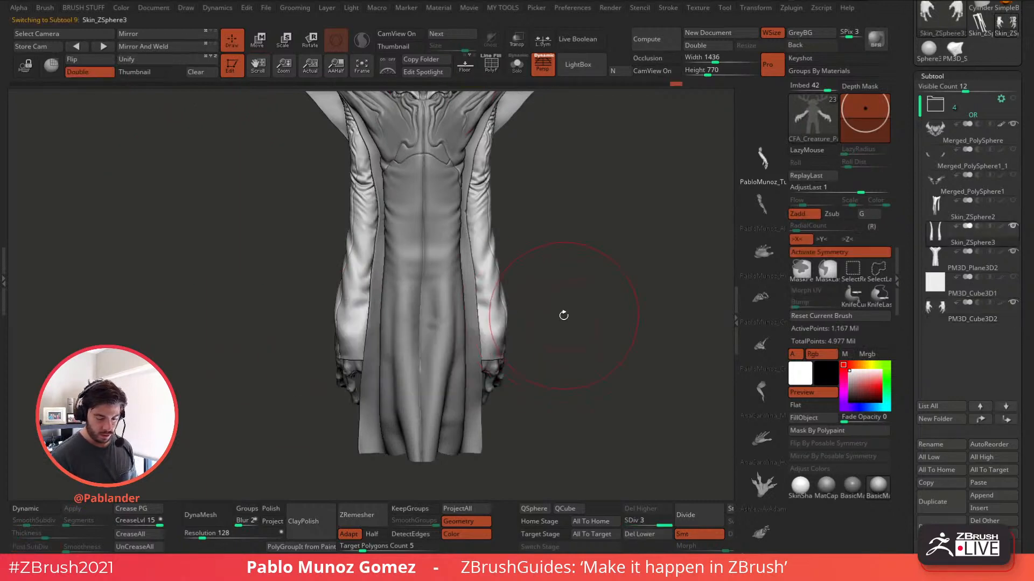
pyautogui.press('b')
pyautogui.press('m')
pyautogui.press('v')
pyautogui.press('space')
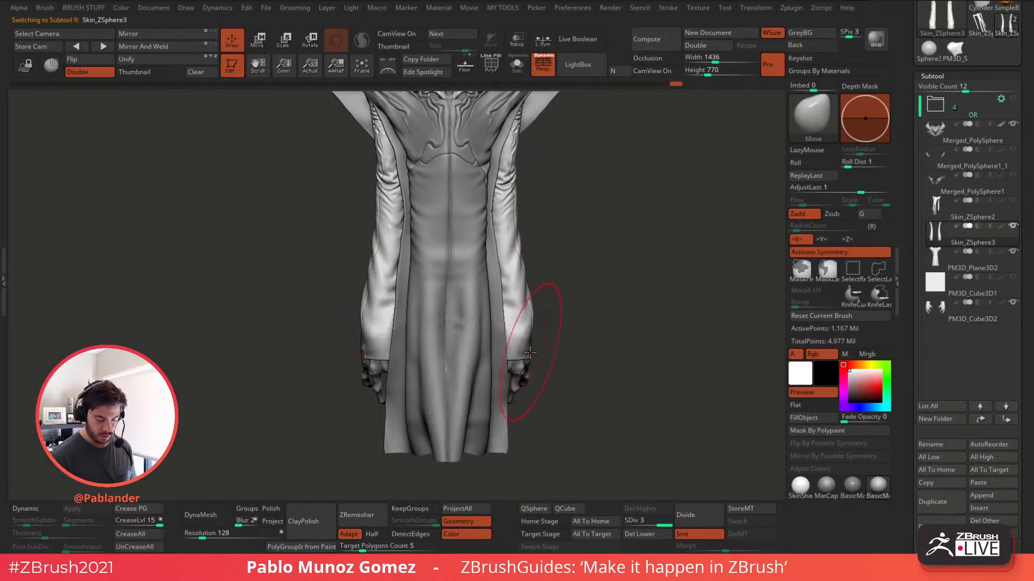
pyautogui.press('space')
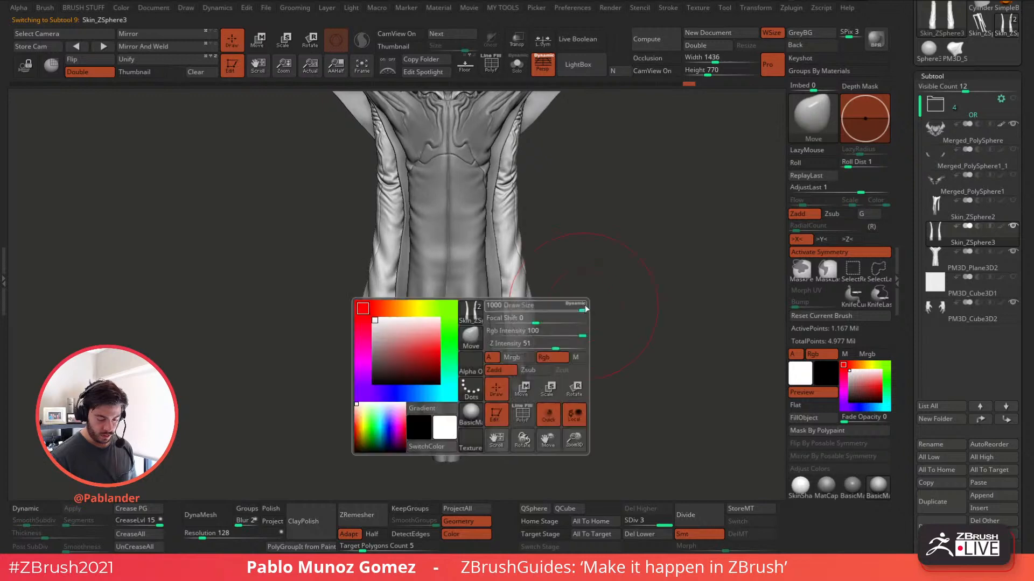
pyautogui.click(510, 349)
pyautogui.moveTo(635, 303); pyautogui.dragTo(555, 300)
pyautogui.moveTo(509, 340); pyautogui.dragTo(507, 299)
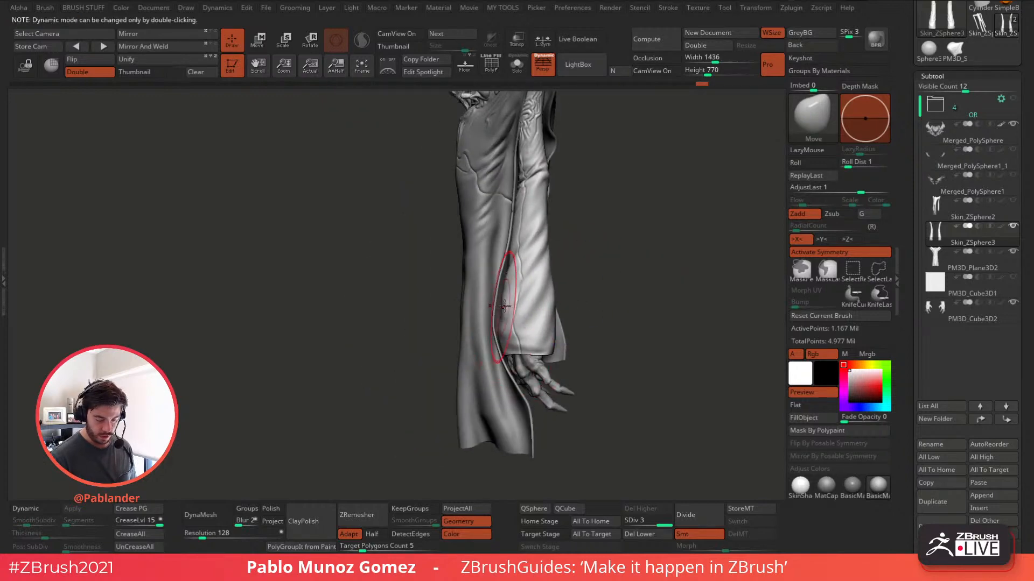
pyautogui.moveTo(635, 288); pyautogui.dragTo(579, 281)
pyautogui.moveTo(487, 304)
pyautogui.mouseDown()
pyautogui.moveTo(632, 278)
pyautogui.moveTo(542, 364)
pyautogui.moveTo(570, 319)
pyautogui.mouseUp()
pyautogui.moveTo(570, 320)
pyautogui.mouseDown()
pyautogui.moveTo(607, 328)
pyautogui.moveTo(604, 316)
pyautogui.moveTo(562, 309)
pyautogui.mouseUp()
pyautogui.keyDown('alt'); pyautogui.moveTo(527, 364); pyautogui.dragTo(522, 335); pyautogui.keyUp('alt')
# - Select the robe subtool PM3D_Plane3D2 and pull the centre of its front hem down into a long point with the Move brush
pyautogui.keyDown('alt'); pyautogui.click(467, 389); pyautogui.keyUp('alt')
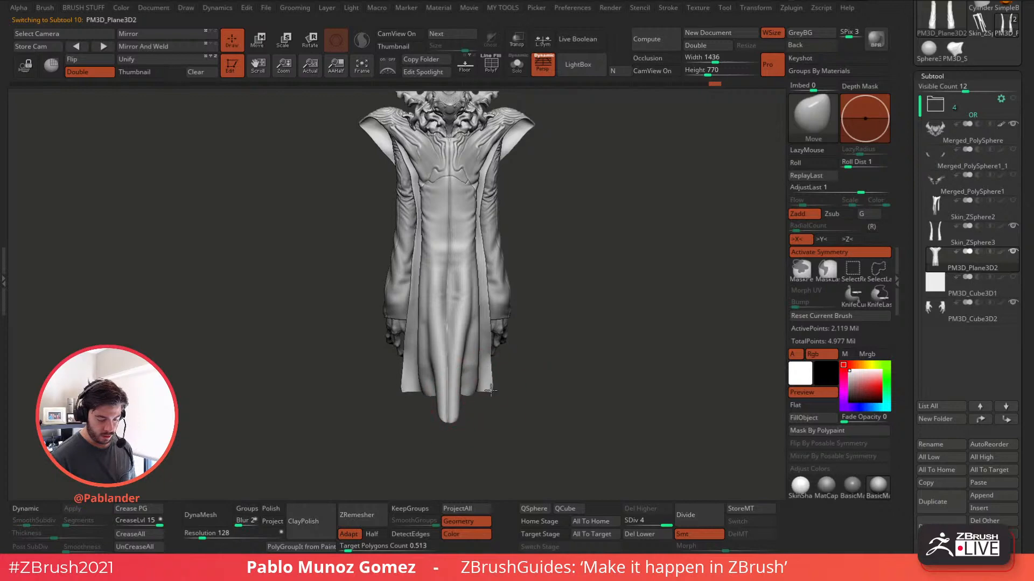
pyautogui.keyDown('alt'); pyautogui.moveTo(559, 292); pyautogui.dragTo(548, 344); pyautogui.keyUp('alt')
pyautogui.moveTo(528, 210)
pyautogui.mouseDown()
pyautogui.moveTo(617, 215)
pyautogui.moveTo(627, 201)
pyautogui.moveTo(574, 207)
pyautogui.moveTo(580, 218)
pyautogui.moveTo(559, 253)
pyautogui.moveTo(630, 260)
pyautogui.moveTo(563, 261)
pyautogui.moveTo(581, 301)
pyautogui.moveTo(572, 276)
pyautogui.moveTo(597, 285)
pyautogui.mouseUp()
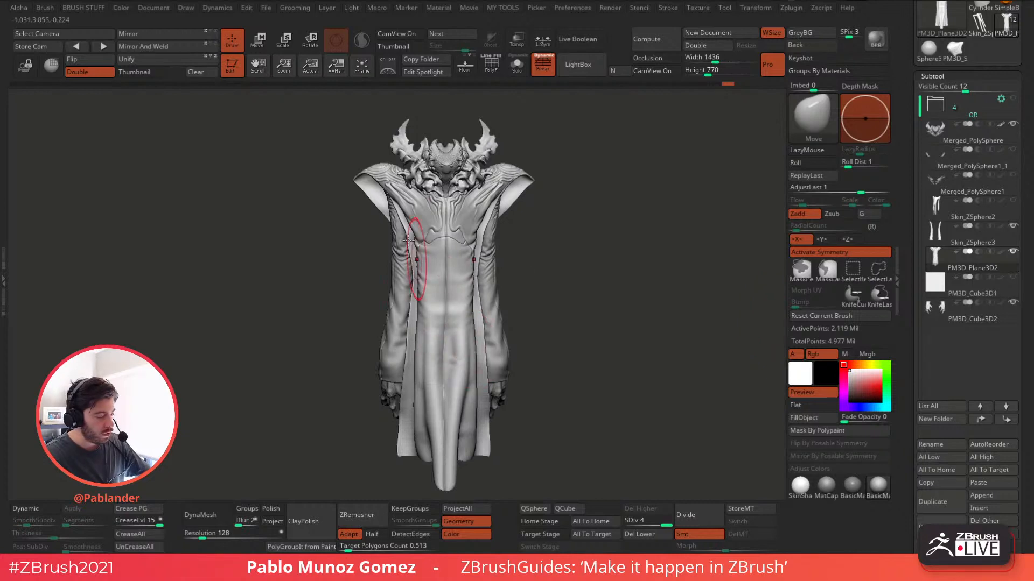
pyautogui.click(44, 9)
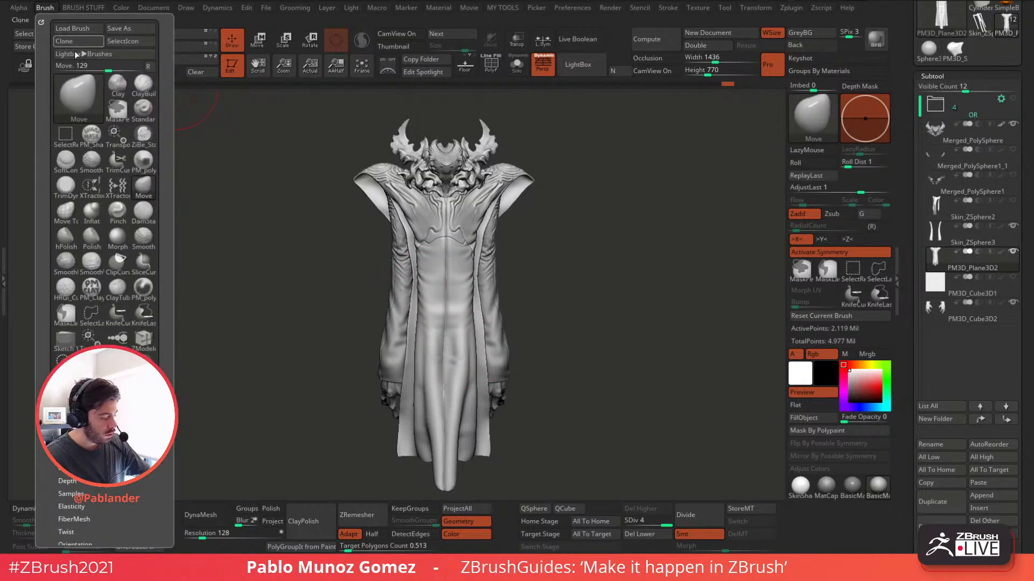
pyautogui.moveTo(161, 236); pyautogui.dragTo(158, 165)
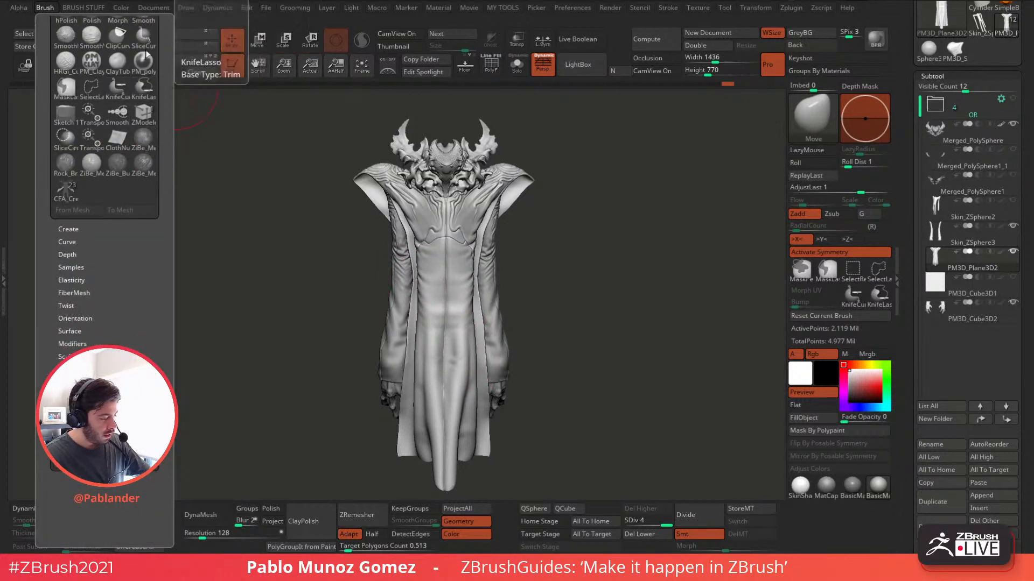
pyautogui.click(68, 254)
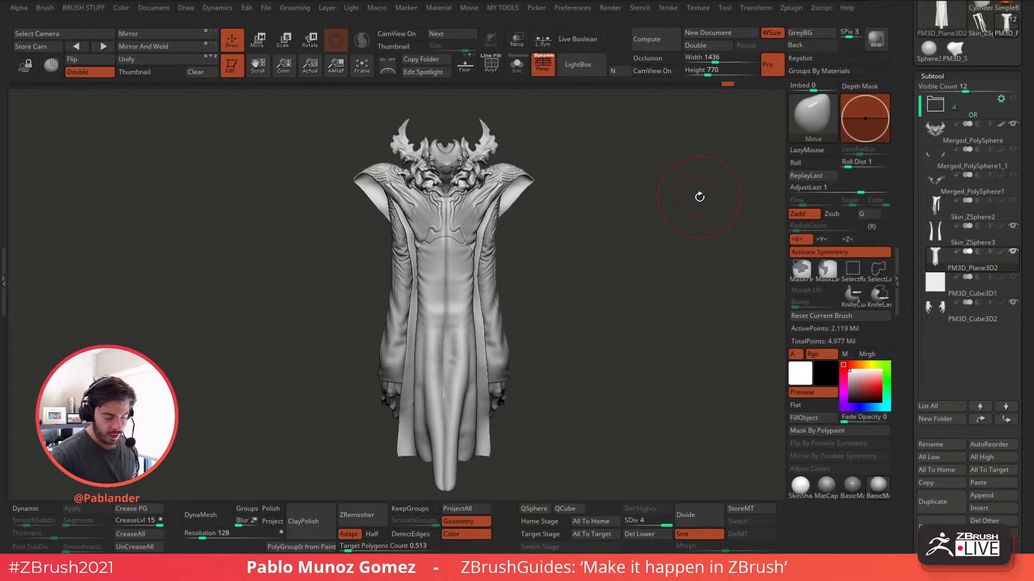
pyautogui.moveTo(666, 194); pyautogui.dragTo(662, 195)
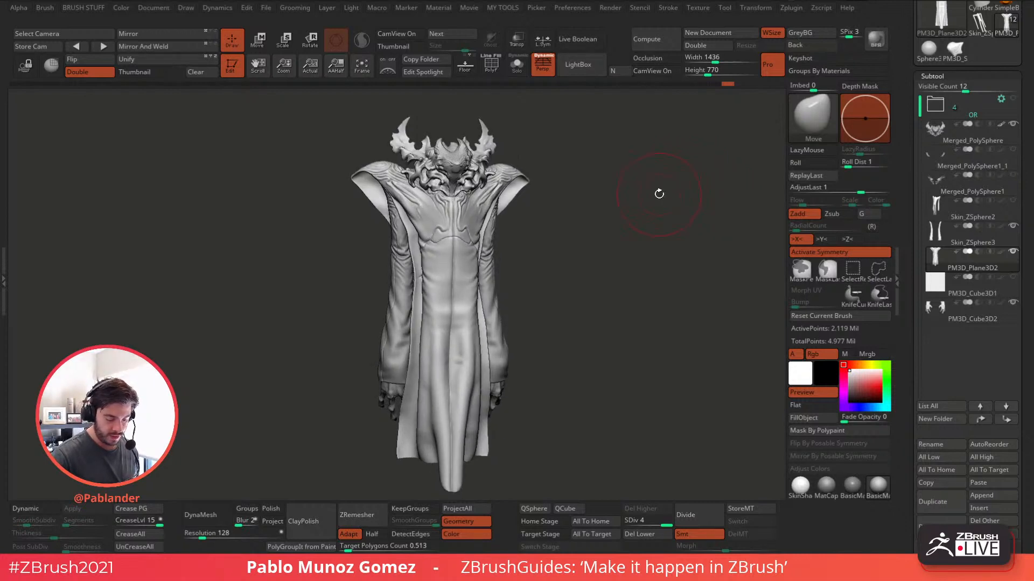